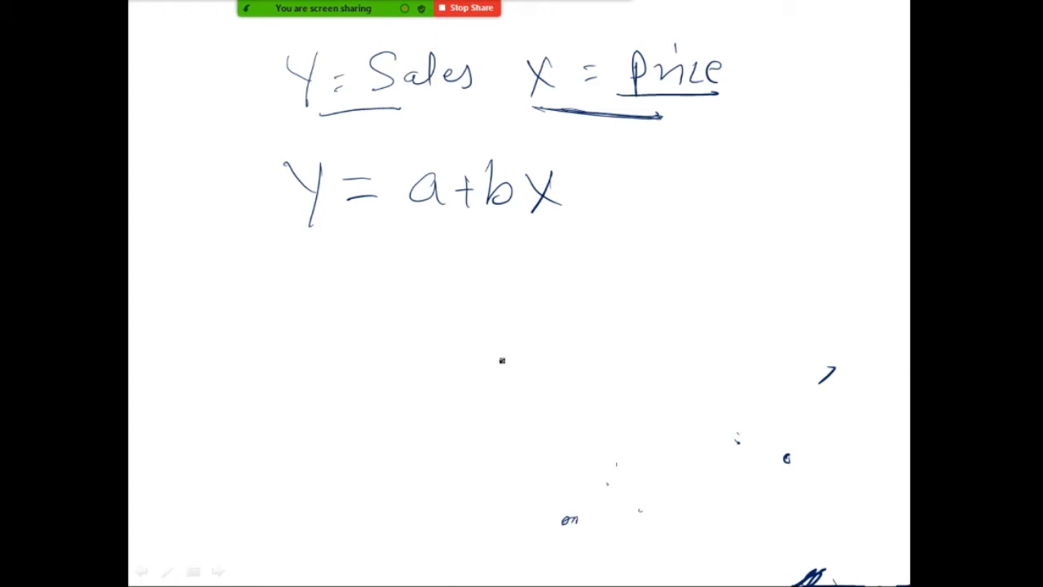
Circle the coefficients a and b in the equation Y = a + bX and underline the whole equation.
mouse_move(427, 147)
left_mouse_down()
mouse_move(451, 159)
mouse_move(427, 146)
left_mouse_up()
mouse_move(528, 129)
left_mouse_down()
mouse_move(497, 245)
mouse_move(523, 145)
left_mouse_up()
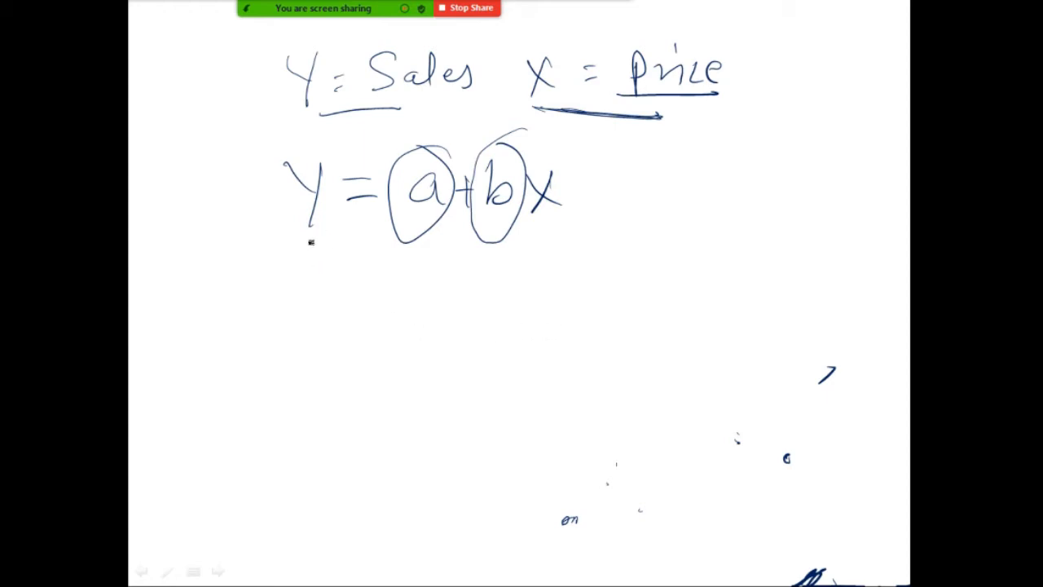
left_click_drag(308, 238, 590, 233)
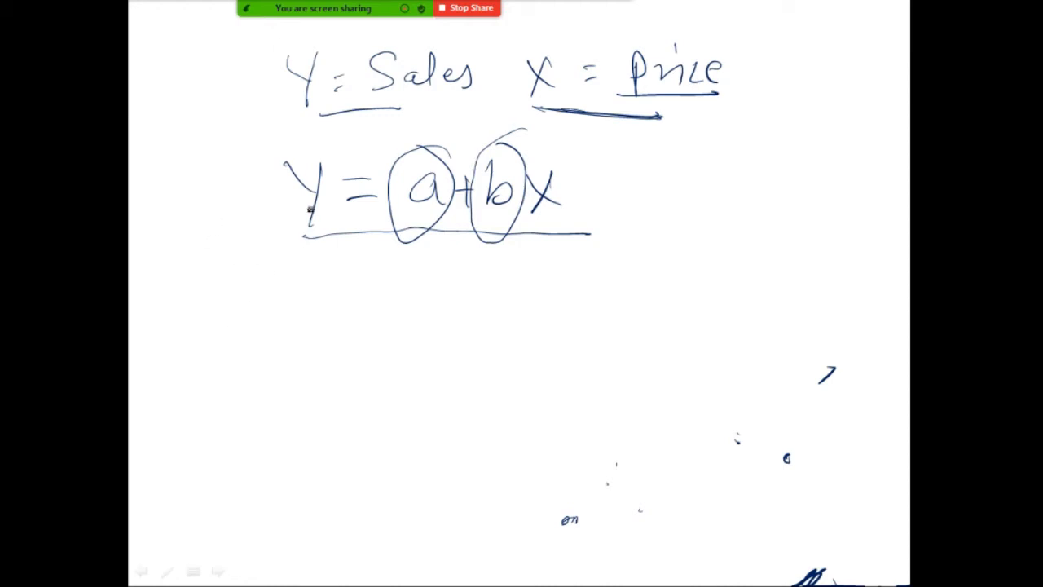
Mark Y and X in the underlined equation and label them with arrows pointing to "Sales" and "Price".
left_click_drag(301, 237, 322, 237)
mouse_move(531, 236)
left_mouse_down()
mouse_move(548, 236)
mouse_move(538, 237)
left_mouse_up()
left_click_drag(314, 239, 308, 259)
mouse_move(304, 257)
left_mouse_down()
mouse_move(318, 261)
mouse_move(262, 300)
mouse_move(332, 294)
mouse_move(355, 310)
left_mouse_up()
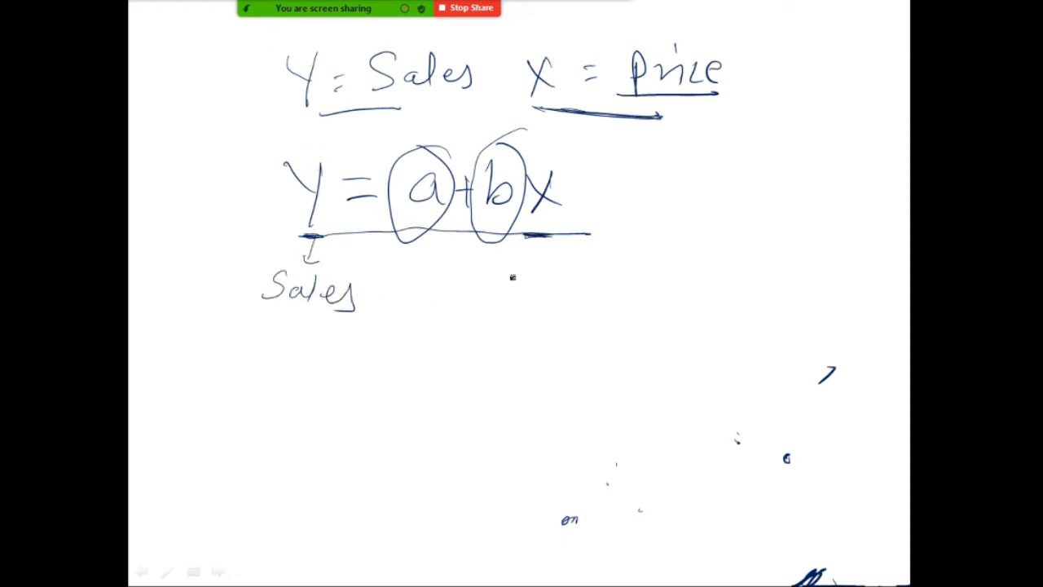
mouse_move(538, 235)
left_mouse_down()
mouse_move(514, 306)
mouse_move(558, 280)
mouse_move(585, 292)
mouse_move(526, 301)
mouse_move(582, 299)
left_mouse_up()
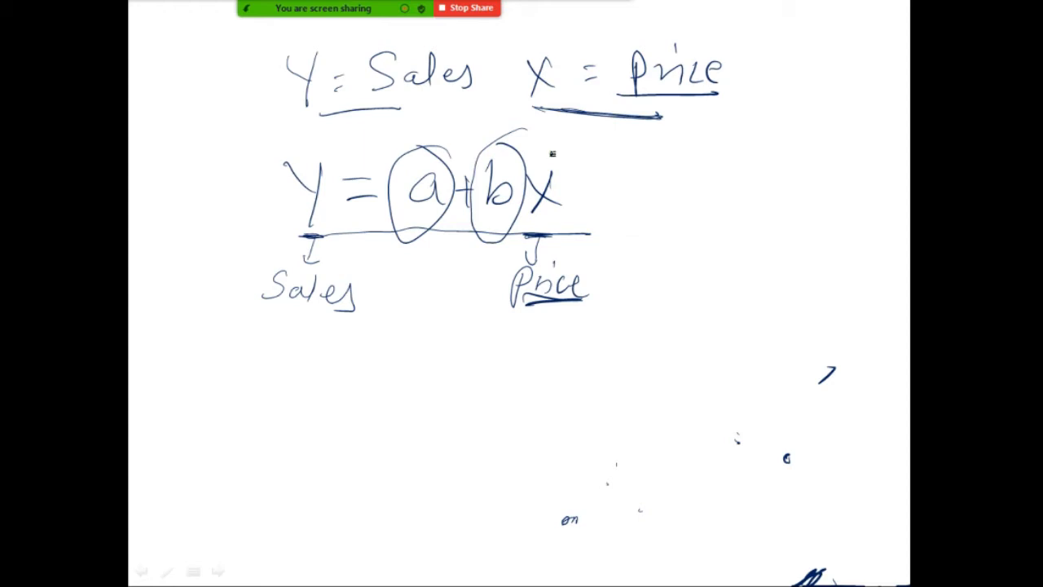
Append "+ {remaining}" to the equation and write y = a + bx + e below it, labelling e as "error term".
mouse_move(604, 198)
left_mouse_down()
mouse_move(631, 195)
mouse_move(606, 217)
left_mouse_up()
mouse_move(660, 171)
left_mouse_down()
mouse_move(643, 198)
mouse_move(650, 230)
mouse_move(686, 195)
mouse_move(782, 201)
mouse_move(810, 220)
mouse_move(844, 163)
left_mouse_up()
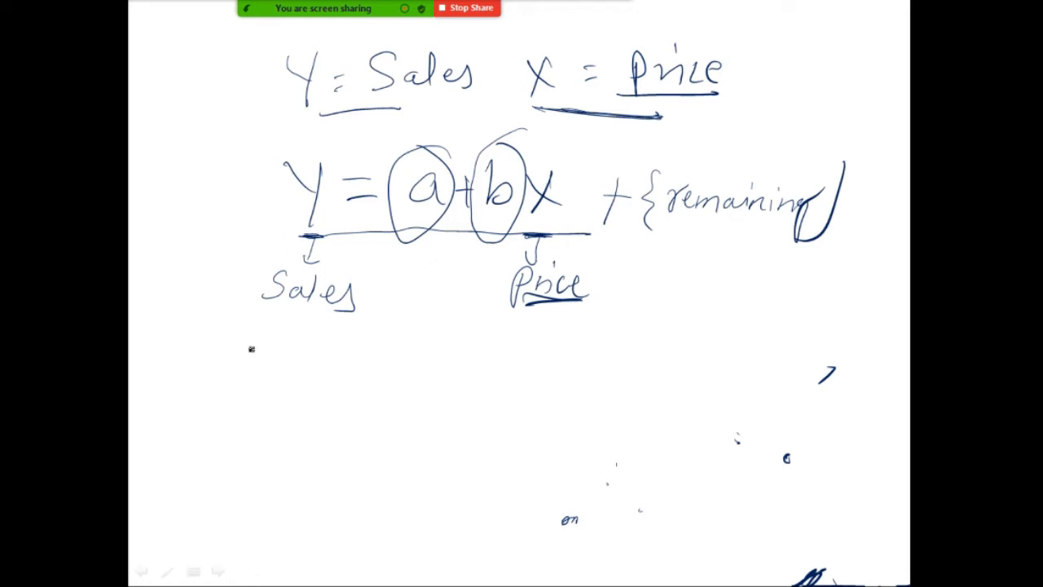
left_click_drag(287, 350, 305, 375)
left_click_drag(315, 349, 293, 407)
mouse_move(333, 361)
left_mouse_down()
mouse_move(358, 361)
mouse_move(360, 372)
left_mouse_up()
mouse_move(428, 359)
left_mouse_down()
mouse_move(431, 377)
mouse_move(459, 384)
left_mouse_up()
left_click_drag(485, 346, 489, 383)
mouse_move(522, 362)
left_mouse_down()
mouse_move(541, 385)
mouse_move(523, 386)
mouse_move(599, 375)
left_mouse_up()
left_click_drag(588, 363, 583, 393)
mouse_move(629, 369)
left_mouse_down()
mouse_move(632, 387)
mouse_move(670, 389)
mouse_move(660, 417)
mouse_move(799, 418)
mouse_move(758, 385)
mouse_move(661, 386)
mouse_move(624, 405)
mouse_move(725, 445)
mouse_move(810, 440)
mouse_move(784, 391)
left_mouse_up()
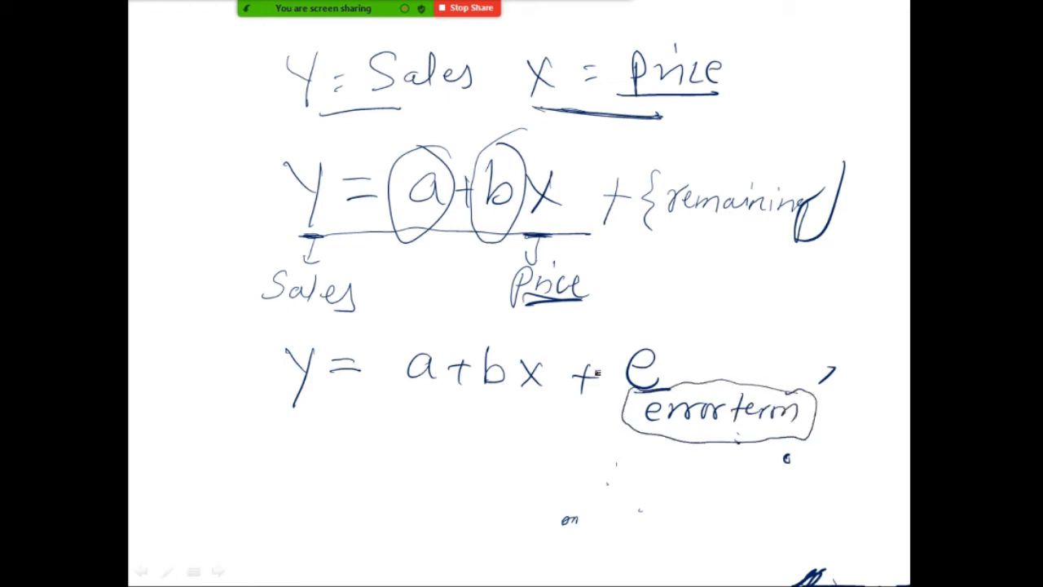
Underline y, x and the error term, and draw a box around the equation y = a + bx + e.
left_click_drag(287, 417, 313, 412)
left_click_drag(540, 406, 514, 405)
left_click_drag(655, 438, 717, 443)
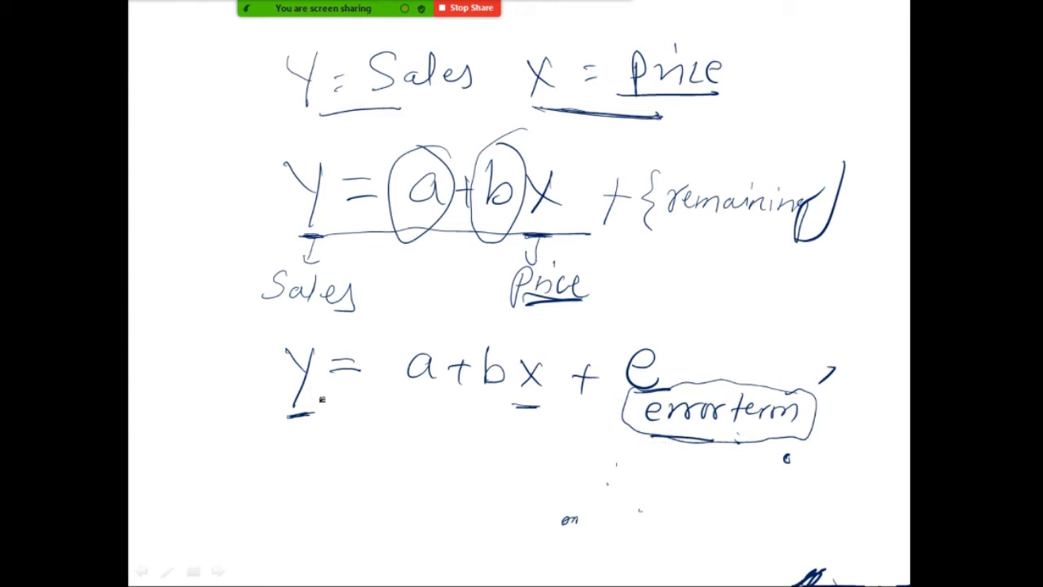
mouse_move(293, 417)
left_mouse_down()
mouse_move(467, 443)
mouse_move(589, 446)
left_mouse_up()
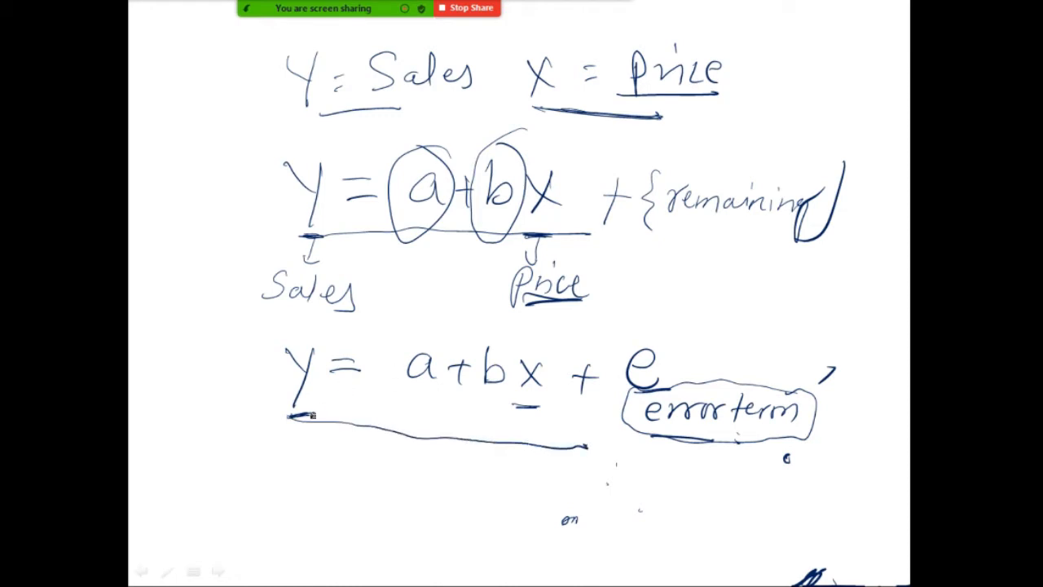
mouse_move(293, 419)
left_mouse_down()
mouse_move(263, 365)
mouse_move(333, 336)
mouse_move(673, 354)
mouse_move(587, 440)
mouse_move(568, 438)
left_mouse_up()
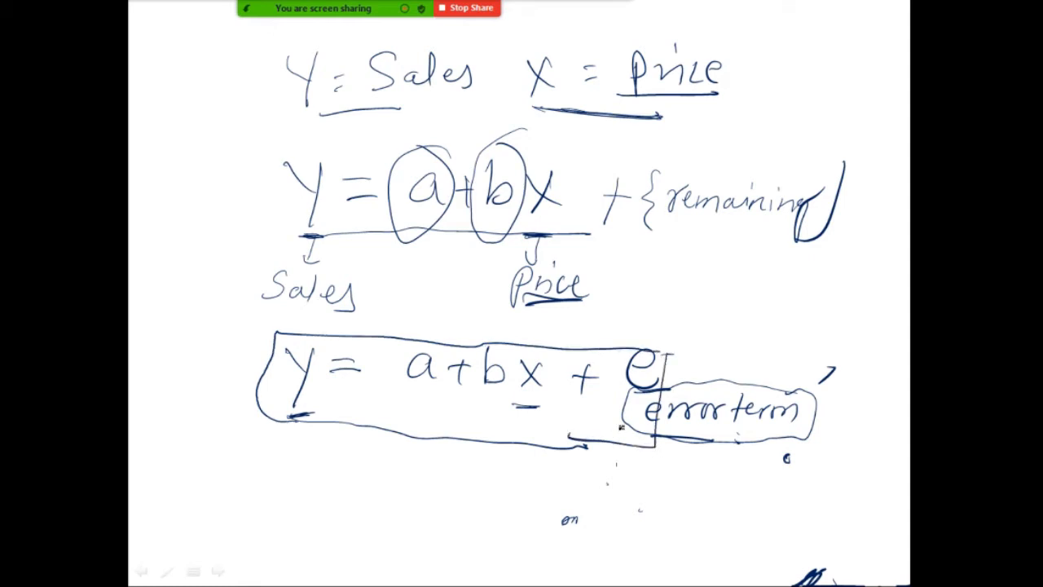
Advance to a blank slide, write y = a + bx + e across its upper part and circle the e.
key("Right")
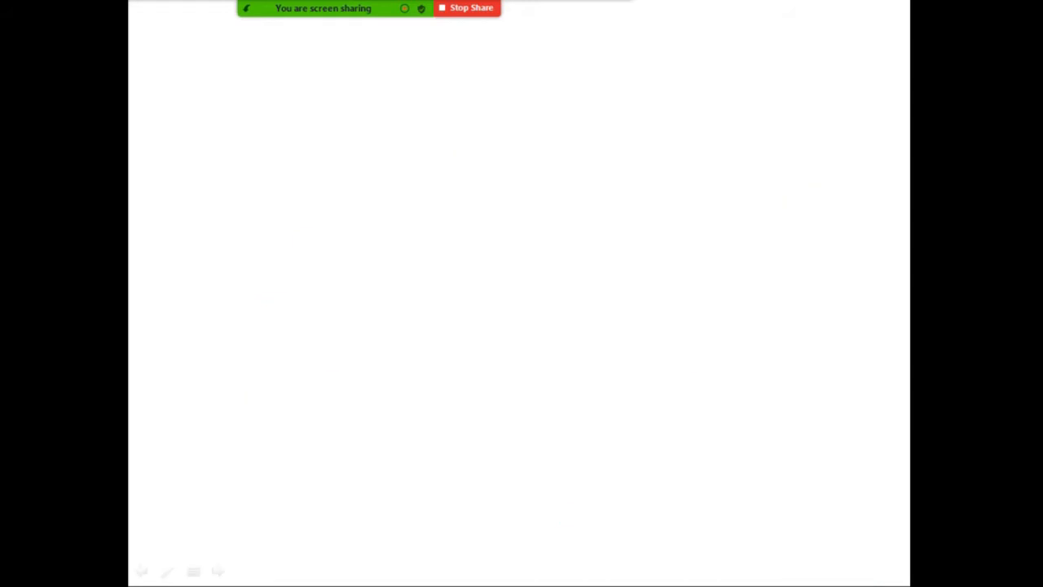
left_click_drag(245, 98, 273, 123)
left_click_drag(289, 99, 265, 175)
left_click_drag(312, 117, 343, 118)
left_click_drag(320, 128, 343, 128)
mouse_move(423, 114)
left_mouse_down()
mouse_move(412, 136)
mouse_move(427, 138)
left_mouse_up()
mouse_move(451, 125)
left_mouse_down()
mouse_move(478, 124)
mouse_move(466, 142)
left_mouse_up()
left_click_drag(507, 94, 501, 138)
mouse_move(547, 102)
left_mouse_down()
mouse_move(571, 135)
mouse_move(538, 145)
left_mouse_up()
mouse_move(609, 124)
left_mouse_down()
mouse_move(644, 124)
mouse_move(624, 141)
left_mouse_up()
left_click_drag(679, 114, 710, 130)
mouse_move(726, 77)
left_mouse_down()
mouse_move(658, 106)
mouse_move(739, 97)
mouse_move(709, 71)
left_mouse_up()
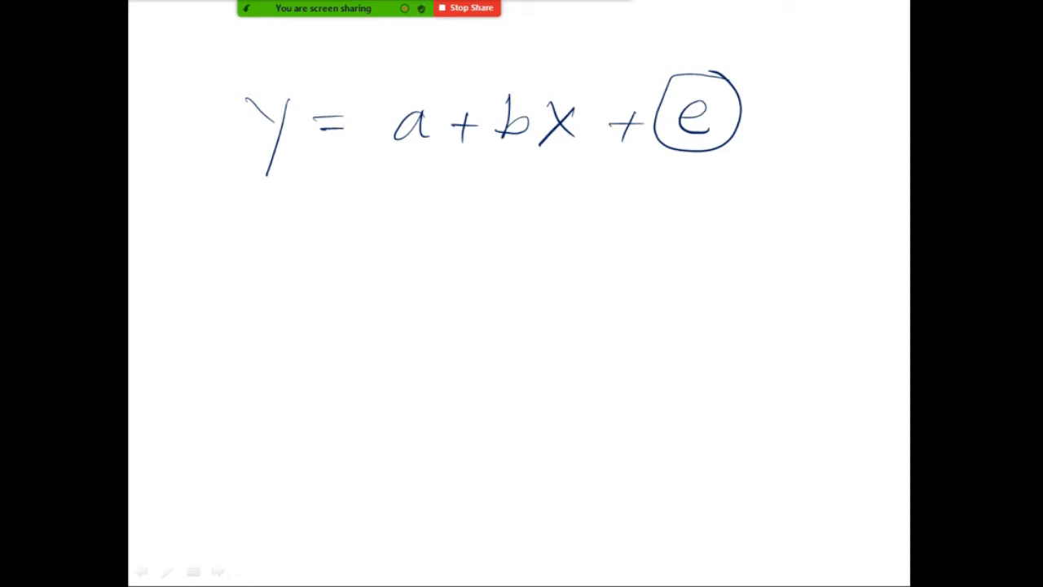
Draw chart axes below the equation, label the horizontal axis "price" and the vertical axis "Sales", and underline "Sales".
mouse_move(346, 224)
left_mouse_down()
mouse_move(333, 417)
mouse_move(746, 453)
left_mouse_up()
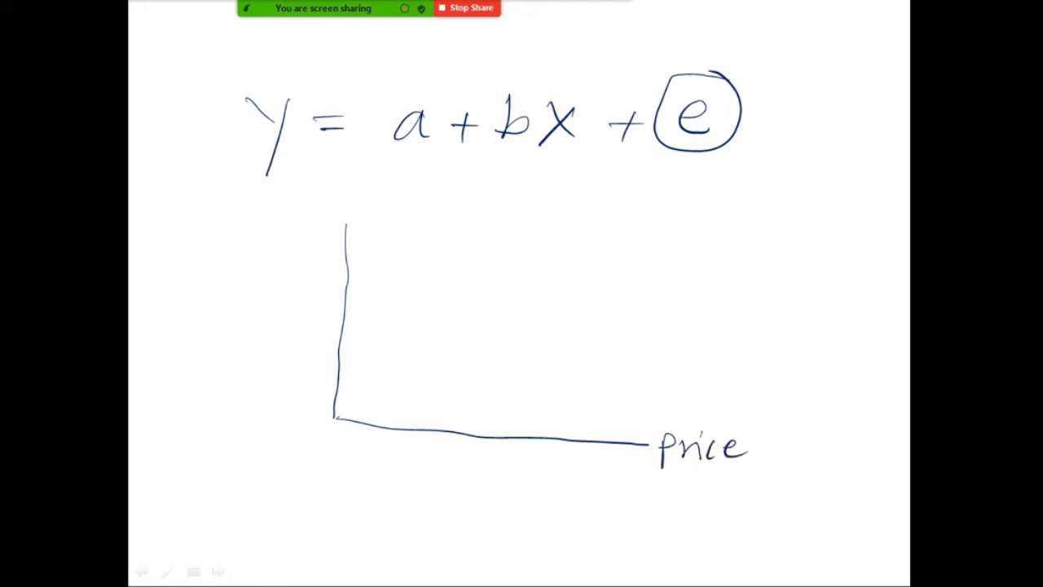
mouse_move(301, 213)
left_mouse_down()
mouse_move(290, 236)
mouse_move(330, 237)
mouse_move(342, 219)
mouse_move(356, 227)
left_mouse_up()
left_click_drag(304, 248, 356, 238)
left_click_drag(305, 254, 355, 243)
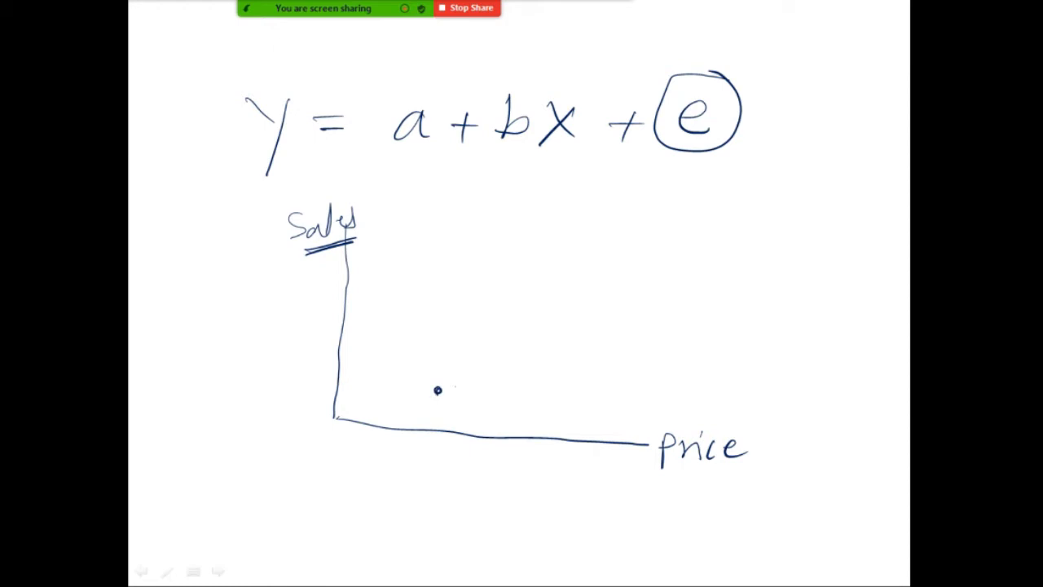
Plot three data points on the chart and label them (5, 20), (10, 30) and (7, 60).
mouse_move(464, 392)
left_mouse_down()
mouse_move(457, 402)
mouse_move(490, 401)
left_mouse_up()
mouse_move(498, 391)
left_mouse_down()
mouse_move(493, 399)
mouse_move(499, 391)
left_mouse_up()
left_click_drag(504, 383, 505, 411)
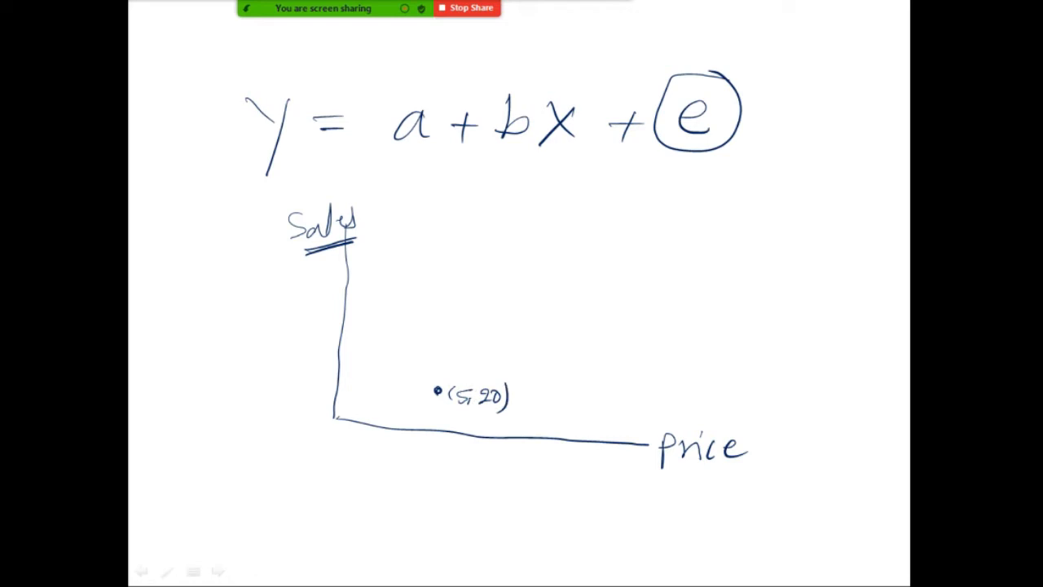
mouse_move(571, 352)
left_mouse_down()
mouse_move(581, 373)
mouse_move(597, 376)
mouse_move(600, 363)
mouse_move(602, 384)
left_mouse_up()
mouse_move(615, 361)
left_mouse_down()
mouse_move(626, 375)
mouse_move(615, 383)
left_mouse_up()
left_click_drag(634, 360, 642, 390)
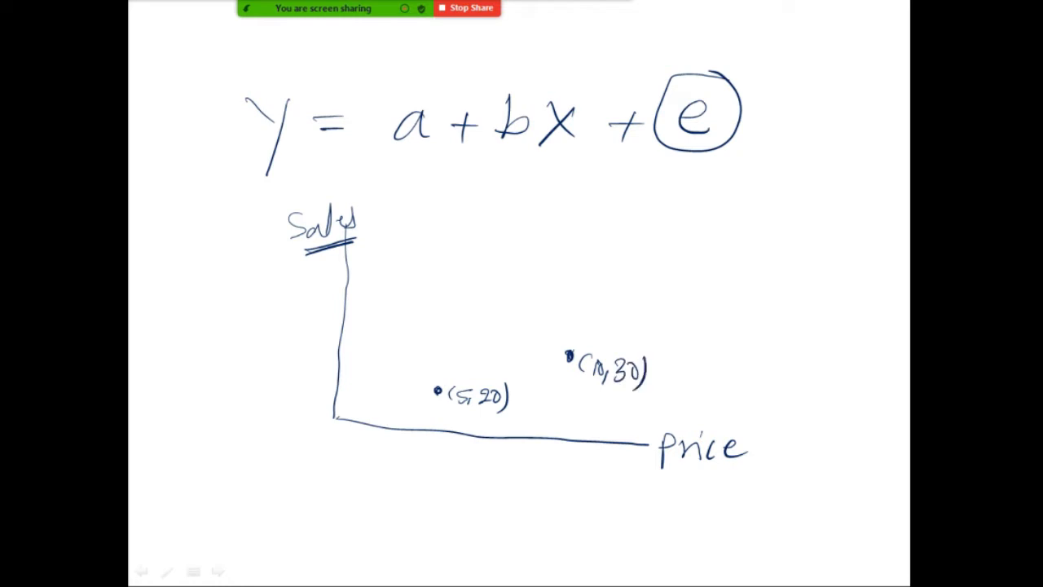
mouse_move(546, 232)
left_mouse_down()
mouse_move(545, 259)
mouse_move(559, 257)
left_mouse_up()
left_click_drag(556, 248, 588, 248)
mouse_move(598, 236)
left_mouse_down()
mouse_move(592, 244)
mouse_move(598, 236)
left_mouse_up()
left_click_drag(604, 227, 607, 257)
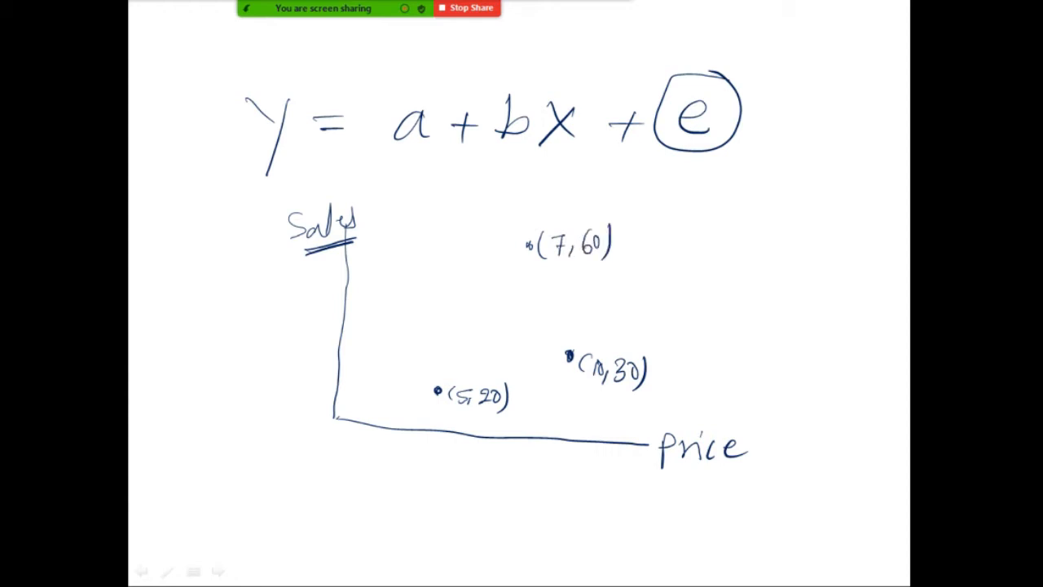
Scatter several unlabelled points across the chart and draw an upward-sloping straight line through them.
left_click_drag(432, 271, 437, 273)
left_click_drag(625, 300, 629, 304)
left_click_drag(462, 317, 470, 320)
left_click_drag(487, 226, 489, 228)
left_click_drag(404, 232, 407, 233)
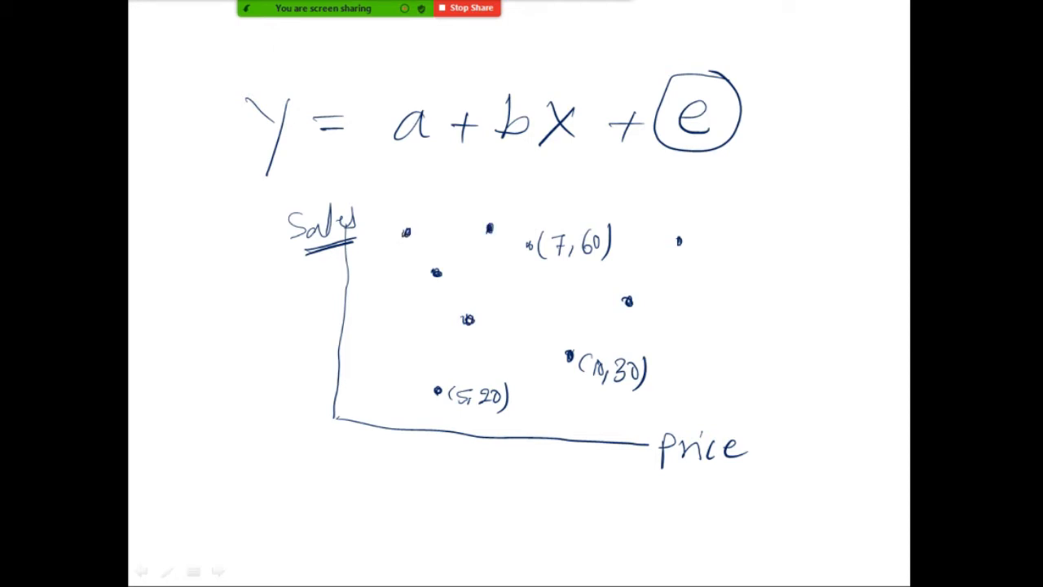
left_click_drag(391, 317, 396, 313)
left_click_drag(523, 364, 526, 357)
left_click_drag(378, 363, 715, 222)
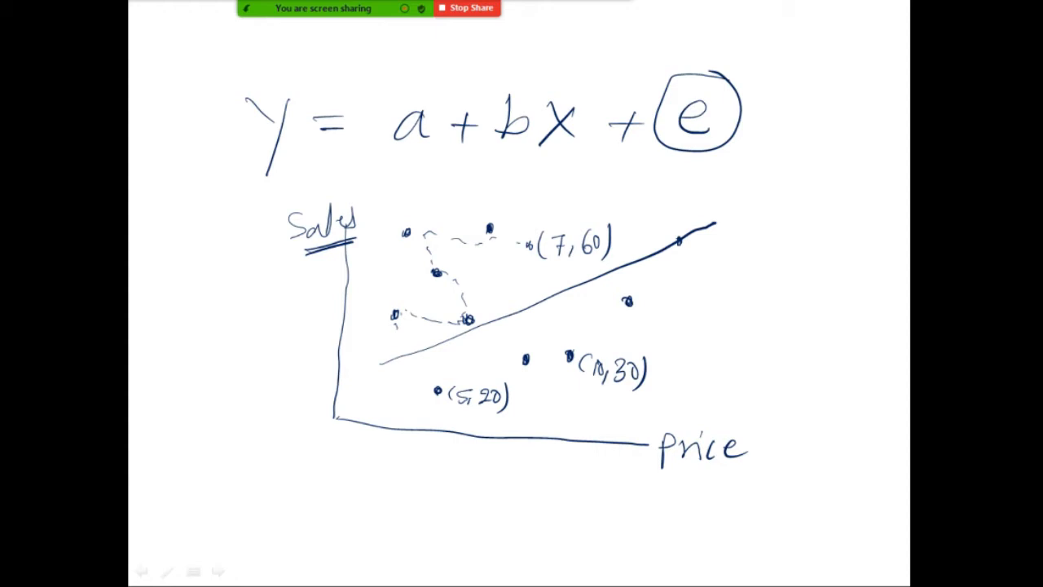
Draw vertical gaps from two points below the line up to it and label them with circled e1 and e2.
left_click_drag(628, 300, 628, 303)
left_click_drag(626, 261, 628, 262)
mouse_move(626, 270)
left_mouse_down()
mouse_move(627, 298)
mouse_move(639, 278)
mouse_move(637, 305)
mouse_move(669, 288)
mouse_move(676, 307)
left_mouse_up()
mouse_move(687, 267)
left_mouse_down()
mouse_move(650, 275)
mouse_move(693, 285)
mouse_move(675, 263)
left_mouse_up()
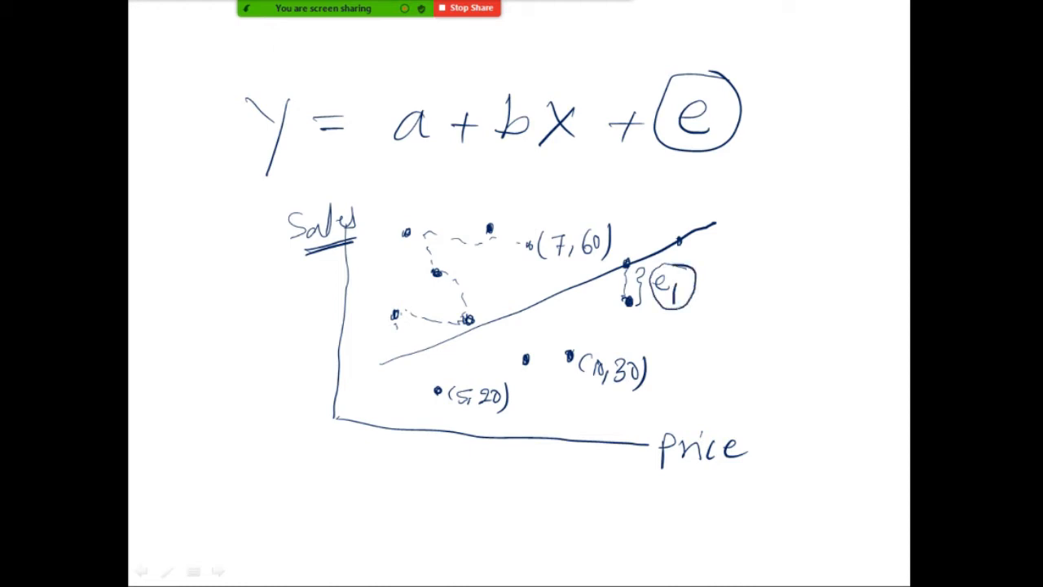
left_click_drag(527, 359, 534, 353)
left_click(522, 310)
mouse_move(523, 339)
left_mouse_down()
mouse_move(519, 359)
mouse_move(558, 335)
mouse_move(528, 331)
mouse_move(548, 313)
left_mouse_up()
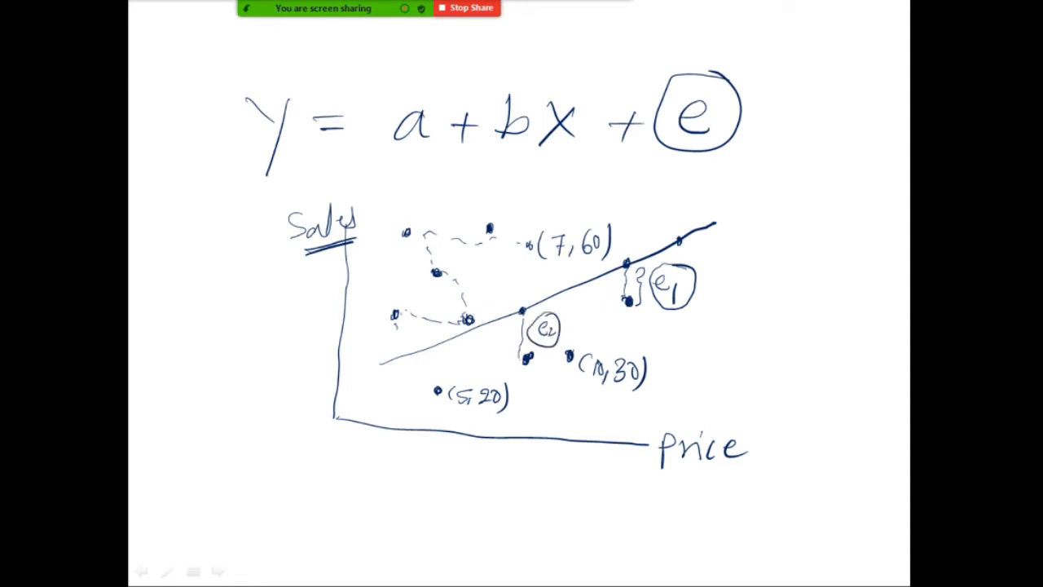
Draw the vertical gap from a point above the line down to it and label it with a circled e3.
left_click(491, 229)
left_click_drag(491, 243, 482, 316)
left_click_drag(490, 228, 494, 230)
left_click_drag(486, 318, 488, 320)
mouse_move(499, 274)
left_mouse_down()
mouse_move(516, 282)
mouse_move(512, 264)
mouse_move(531, 293)
left_mouse_up()
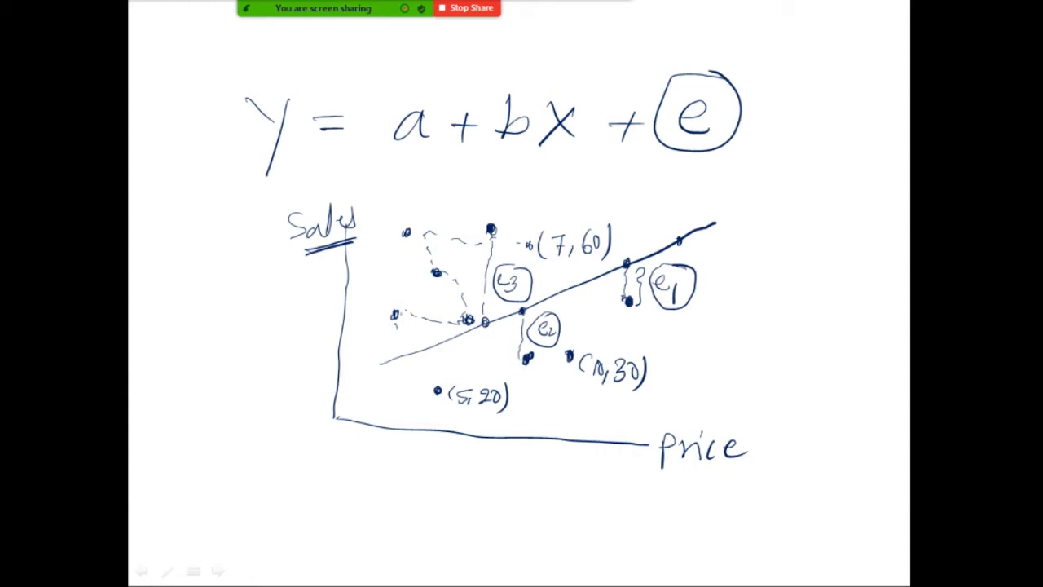
Advance to a blank slide and draw chart axes labelled "Price" horizontally and "Sales" vertically, with "Sales" underlined and circled.
key("Right")
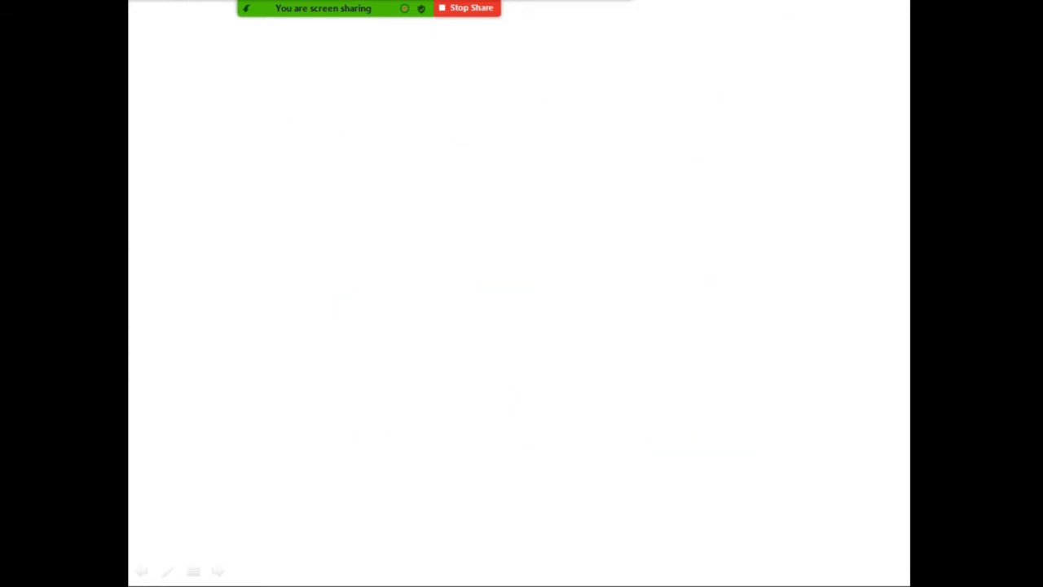
mouse_move(282, 143)
left_mouse_down()
mouse_move(283, 394)
mouse_move(651, 381)
left_mouse_up()
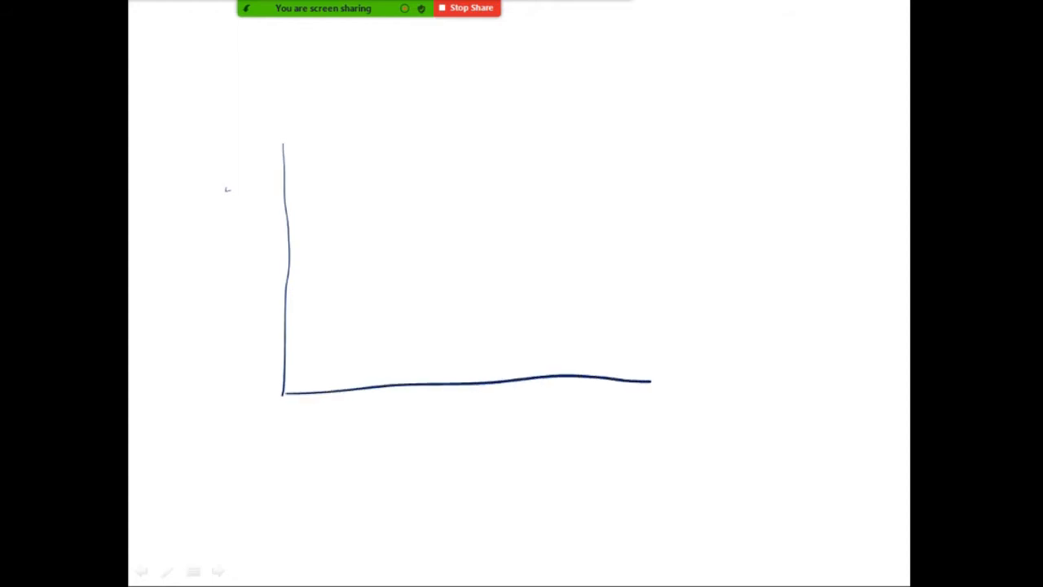
left_click_drag(664, 374, 692, 396)
left_click_drag(654, 369, 737, 395)
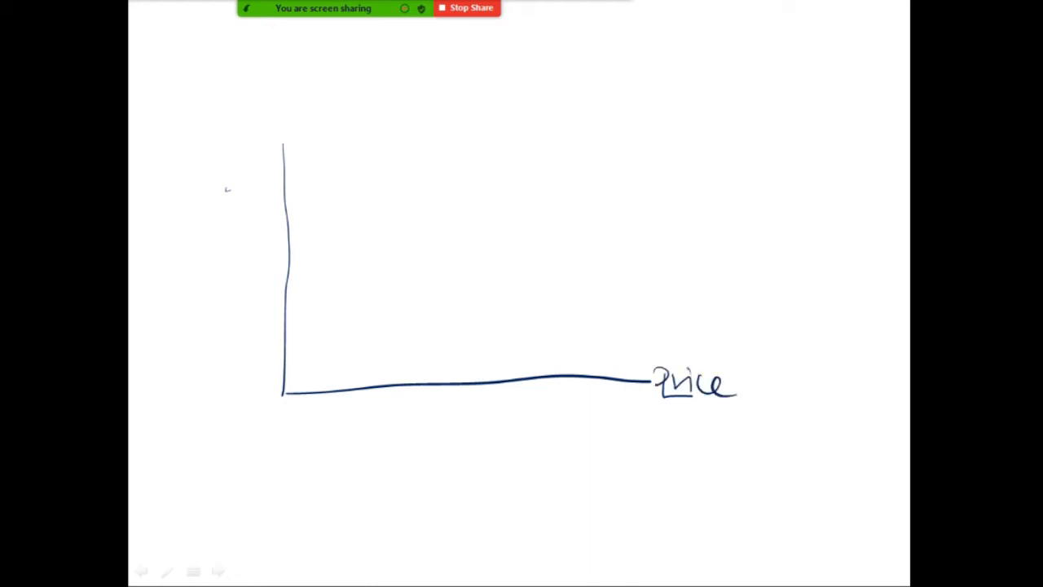
mouse_move(247, 146)
left_mouse_down()
mouse_move(236, 151)
mouse_move(256, 166)
mouse_move(281, 145)
left_mouse_up()
mouse_move(232, 184)
left_mouse_down()
mouse_move(283, 161)
mouse_move(284, 140)
left_mouse_up()
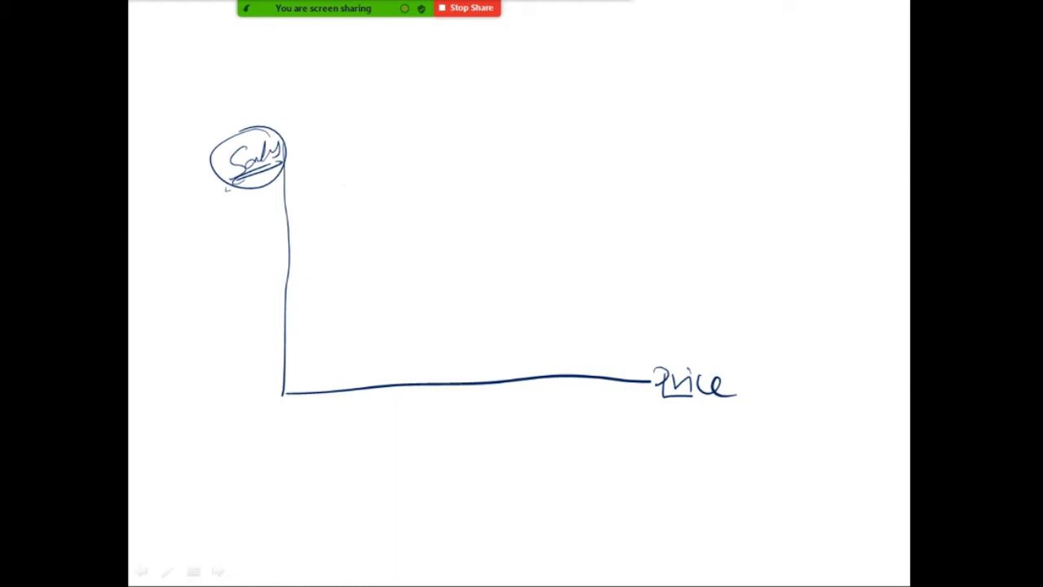
Scatter many data points over the whole area between the Sales and Price axes.
left_click_drag(431, 178, 433, 176)
left_click_drag(355, 259, 419, 263)
left_click_drag(366, 337, 367, 335)
left_click_drag(436, 343, 438, 346)
left_click_drag(510, 327, 510, 326)
left_click_drag(507, 274, 508, 272)
left_click_drag(472, 221, 474, 220)
left_click_drag(482, 170, 535, 147)
left_click_drag(526, 198, 528, 197)
mouse_move(548, 246)
left_mouse_down()
mouse_move(547, 256)
mouse_move(551, 246)
left_mouse_up()
mouse_move(562, 298)
left_mouse_down()
mouse_move(628, 275)
mouse_move(654, 221)
left_mouse_up()
left_click_drag(602, 210, 614, 204)
left_click_drag(593, 132, 599, 134)
left_click_drag(642, 136, 647, 119)
left_click_drag(642, 181, 642, 164)
left_click_drag(681, 199, 684, 181)
left_click_drag(679, 251, 682, 240)
left_click_drag(657, 298, 660, 287)
left_click_drag(611, 340, 613, 335)
left_click_drag(549, 349, 557, 338)
left_click_drag(478, 369, 483, 357)
left_click_drag(470, 314, 471, 298)
left_click_drag(407, 316, 413, 316)
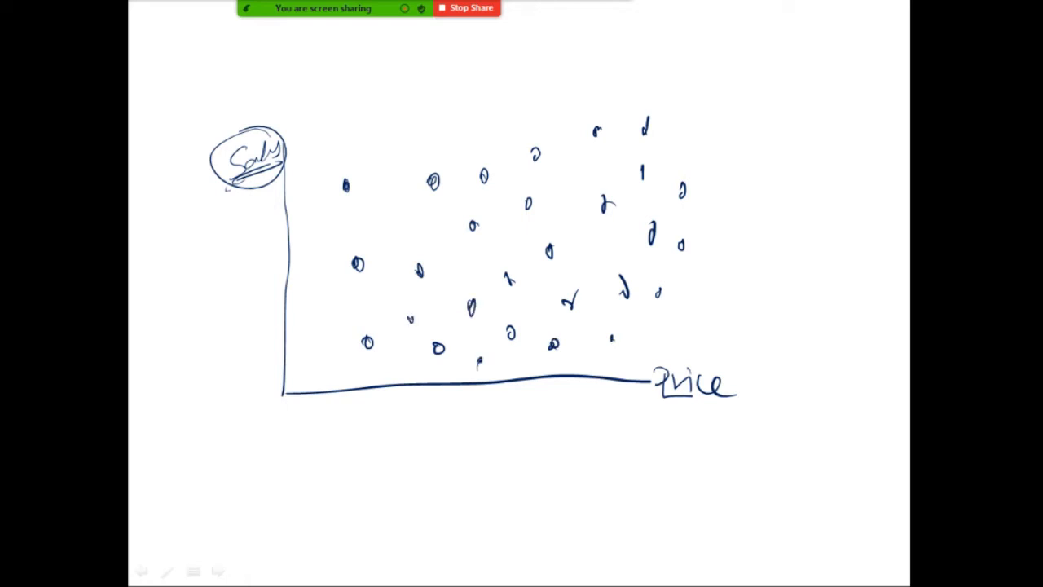
Draw four differently sloped candidate lines over the scatter plot and cross out the steeper diagonal one.
left_click_drag(727, 92, 661, 431)
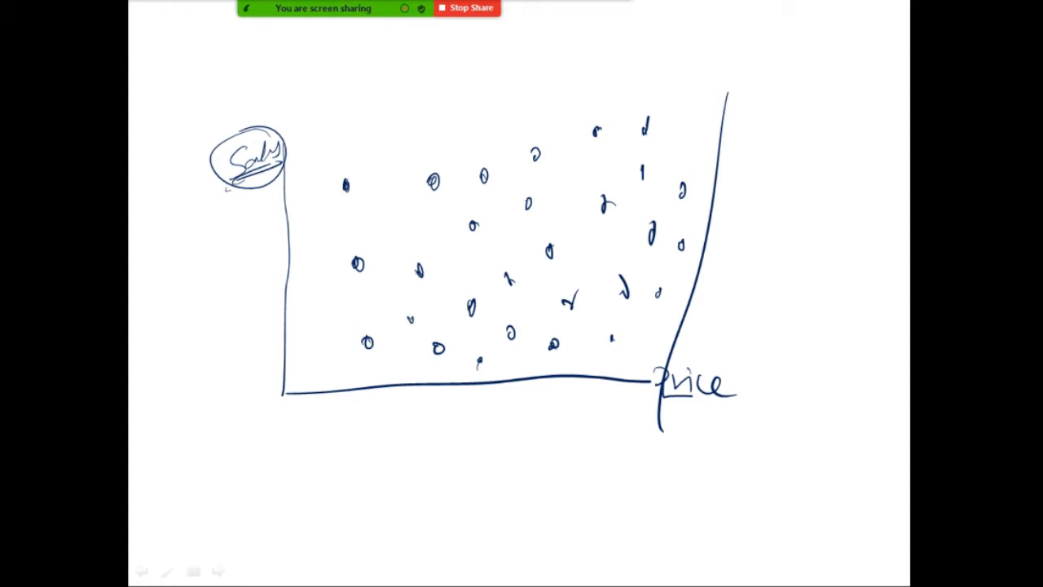
mouse_move(285, 358)
left_mouse_down()
mouse_move(508, 174)
mouse_move(679, 78)
left_mouse_up()
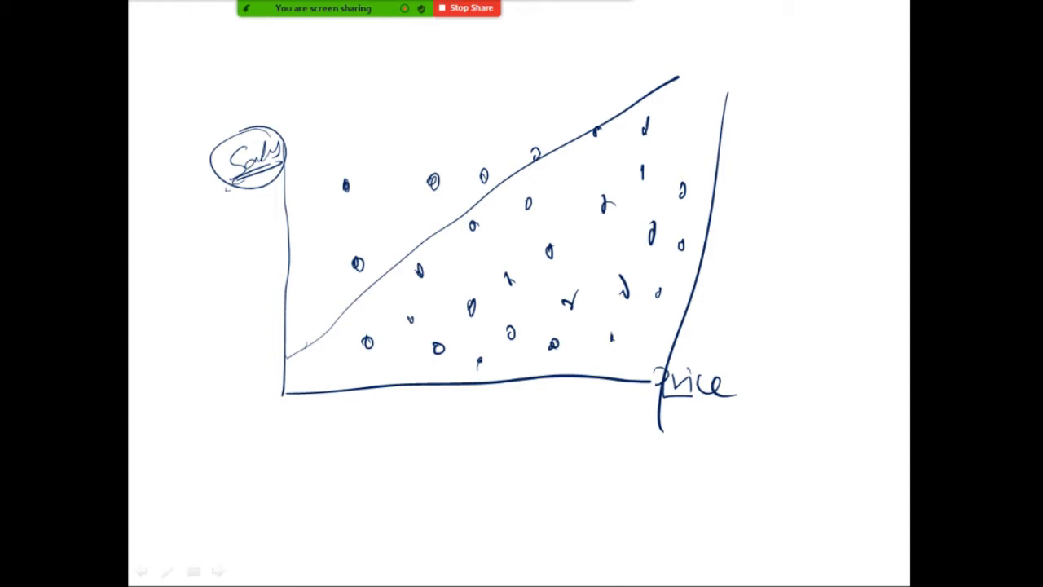
mouse_move(643, 67)
left_mouse_down()
mouse_move(688, 94)
mouse_move(634, 114)
left_mouse_up()
left_click_drag(289, 309, 670, 335)
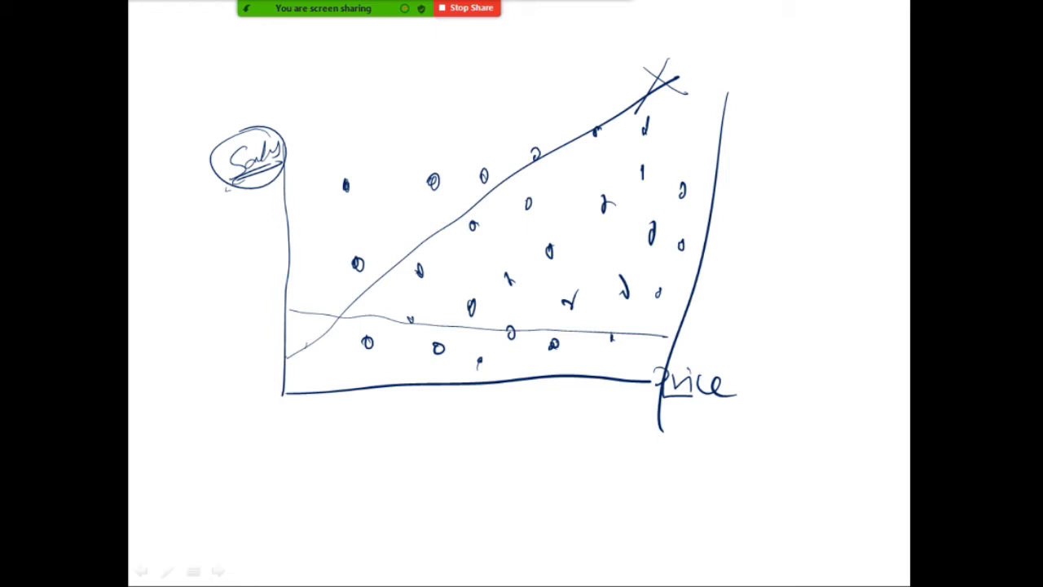
left_click_drag(279, 336, 739, 160)
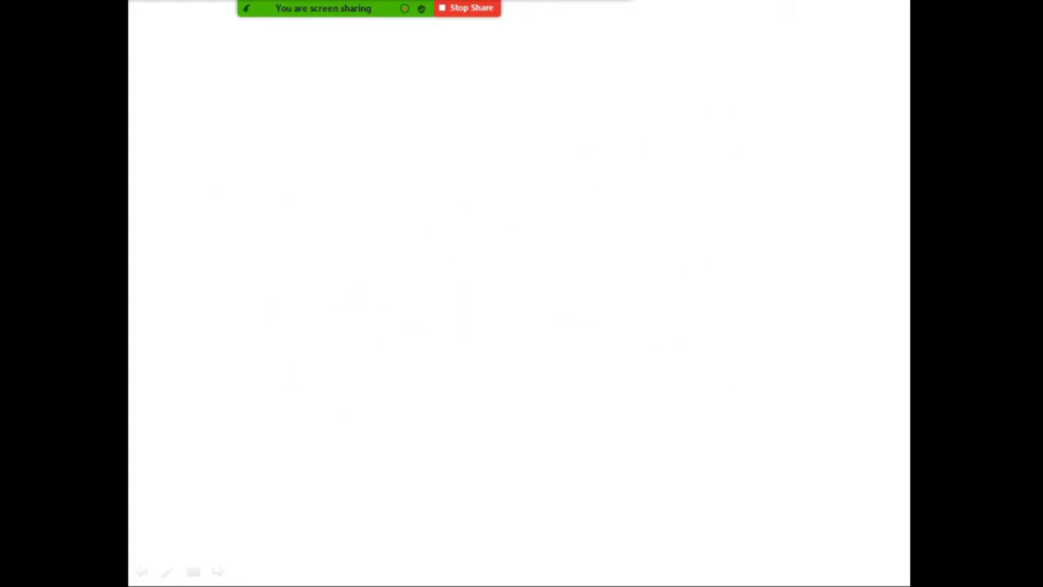
Sketch a pair of unlabelled axes on the blank slide with eight scattered points and an upward-sloping line through them.
mouse_move(340, 135)
left_mouse_down()
mouse_move(310, 374)
mouse_move(640, 372)
left_mouse_up()
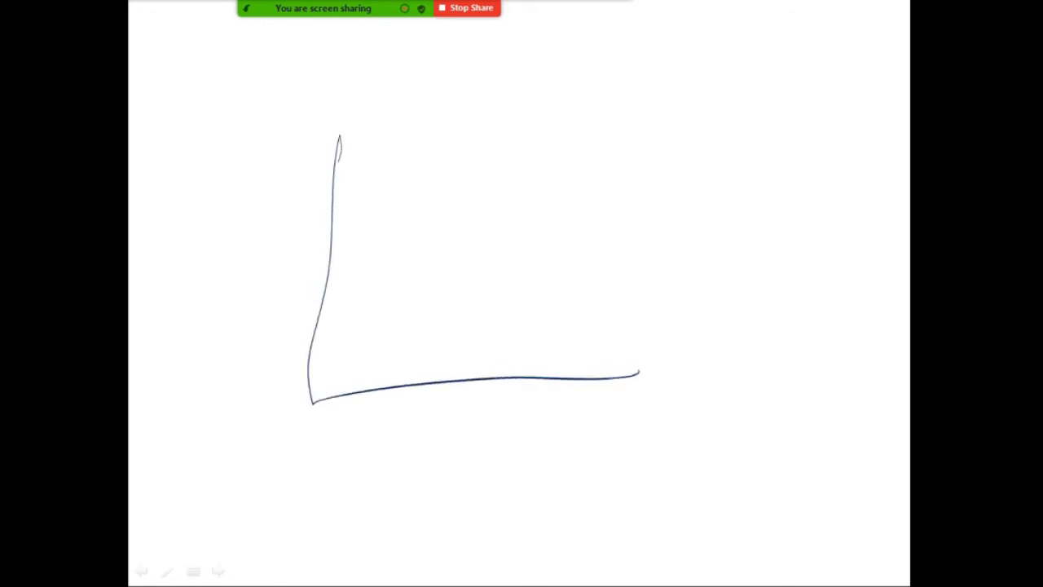
left_click_drag(405, 198, 409, 203)
left_click_drag(477, 180, 472, 188)
left_click_drag(400, 259, 394, 266)
left_click_drag(452, 290, 459, 307)
left_click_drag(555, 285, 548, 303)
mouse_move(575, 200)
left_mouse_down()
mouse_move(585, 202)
mouse_move(582, 214)
left_mouse_up()
left_click_drag(489, 227, 495, 243)
mouse_move(374, 308)
left_mouse_down()
mouse_move(371, 320)
mouse_move(424, 282)
mouse_move(702, 153)
left_mouse_up()
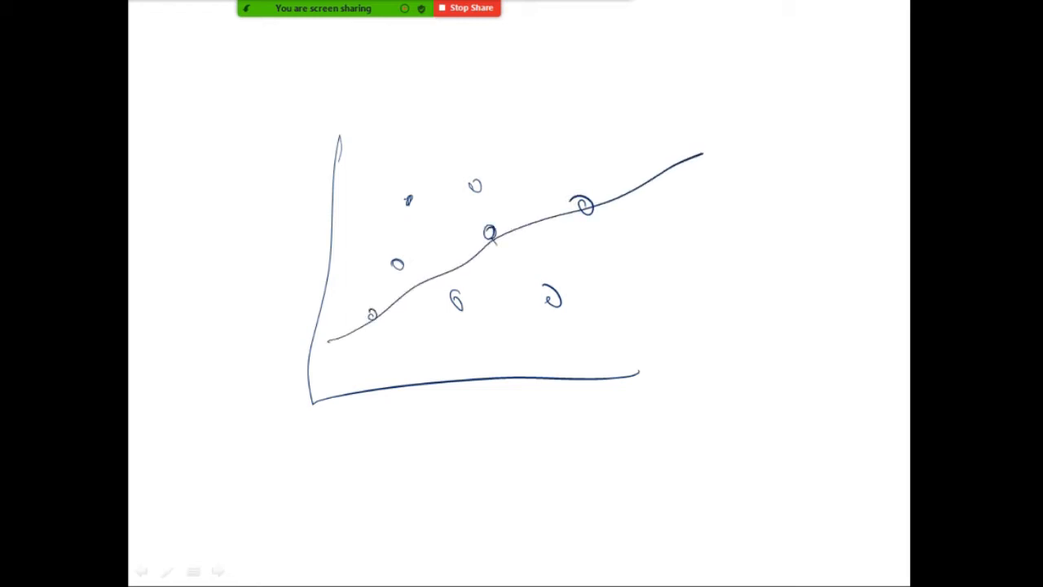
Connect the five points lying off the line to it with vertical segments.
mouse_move(476, 180)
left_mouse_down()
mouse_move(472, 189)
mouse_move(477, 181)
left_mouse_up()
left_click_drag(463, 271, 459, 305)
left_click_drag(546, 216, 541, 285)
left_click_drag(475, 187, 469, 268)
left_click_drag(409, 202, 406, 307)
left_click_drag(396, 267, 393, 308)
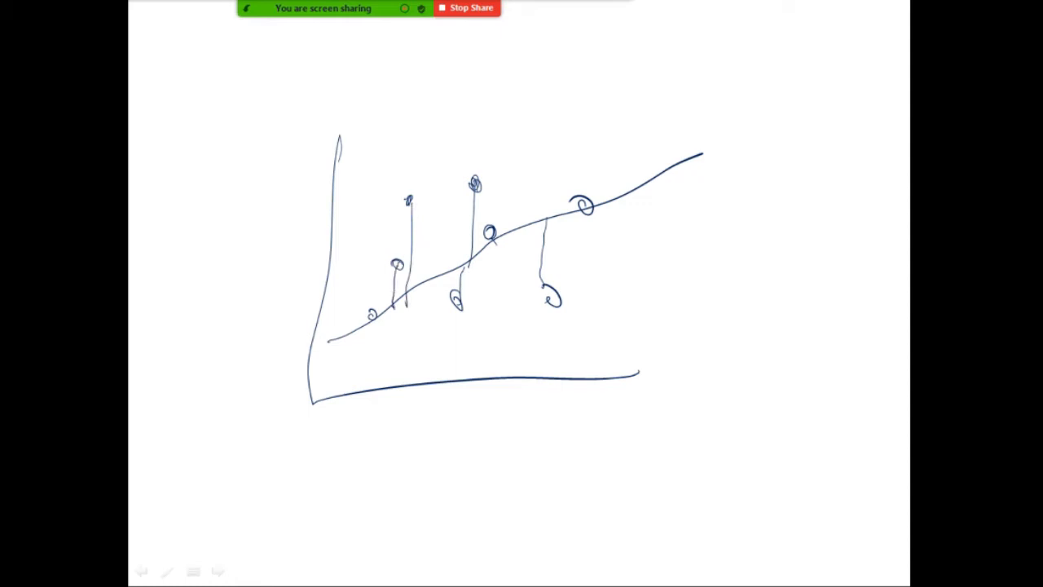
Label each of the vertical segments between the points and the line with "e".
left_click_drag(477, 186, 474, 188)
left_click_drag(483, 204, 494, 210)
left_click_drag(432, 241, 453, 255)
left_click_drag(551, 255, 585, 257)
left_click_drag(478, 280, 503, 285)
mouse_move(377, 280)
left_mouse_down()
mouse_move(393, 285)
mouse_move(379, 311)
left_mouse_up()
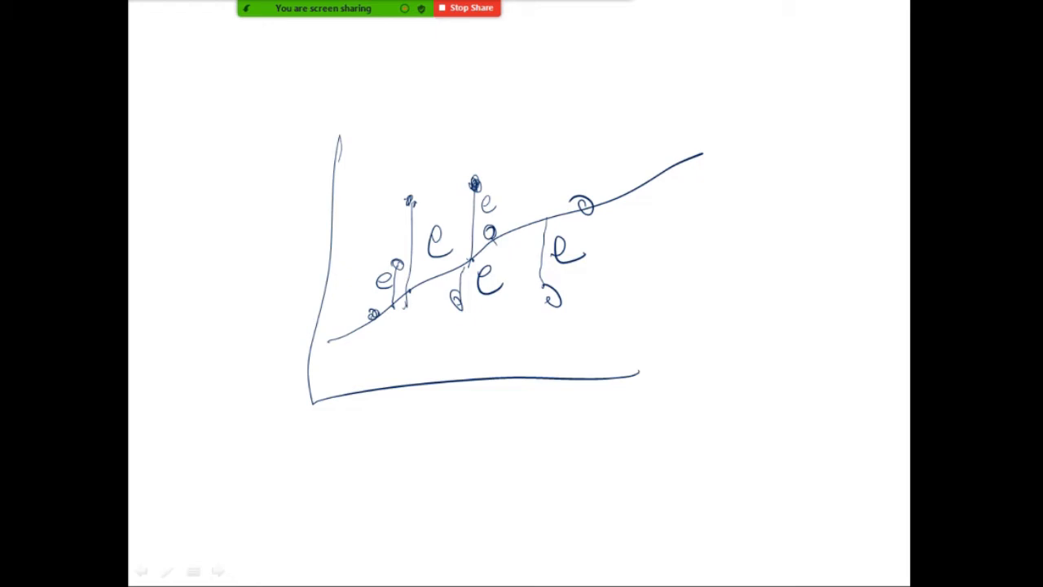
Clear the annotated chart to get a blank drawing surface.
key("e")
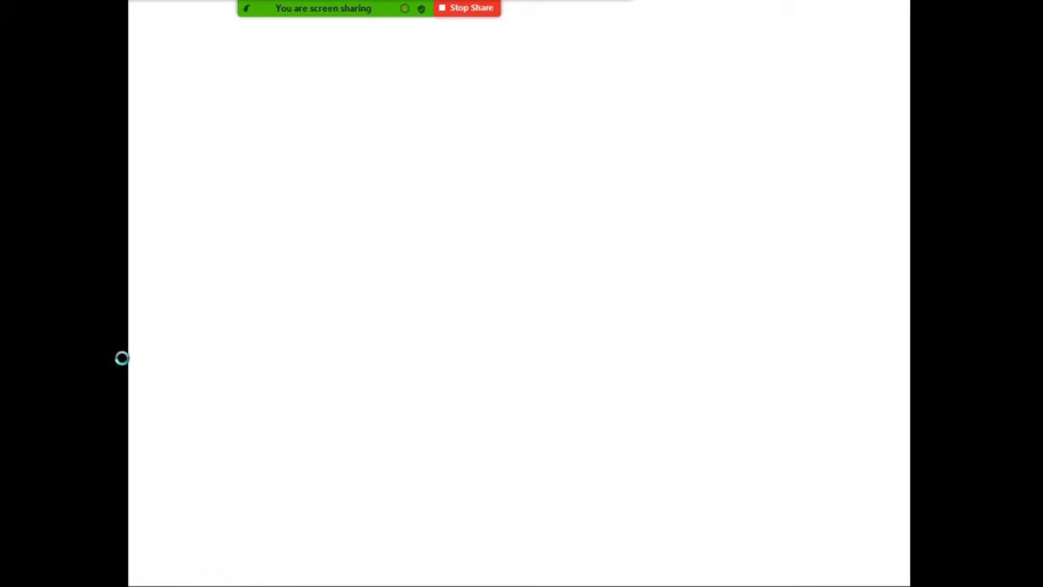
Bring back the annotated chart, circle the rightmost "e" label, and put a colon after it.
key("ctrl+z")
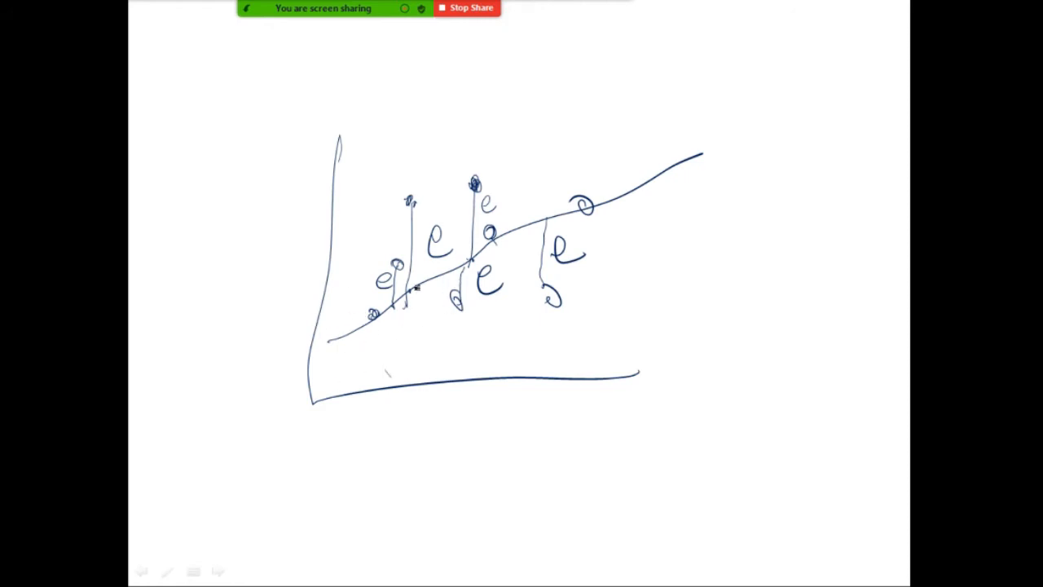
mouse_move(588, 227)
left_mouse_down()
mouse_move(562, 221)
mouse_move(580, 287)
mouse_move(571, 227)
left_mouse_up()
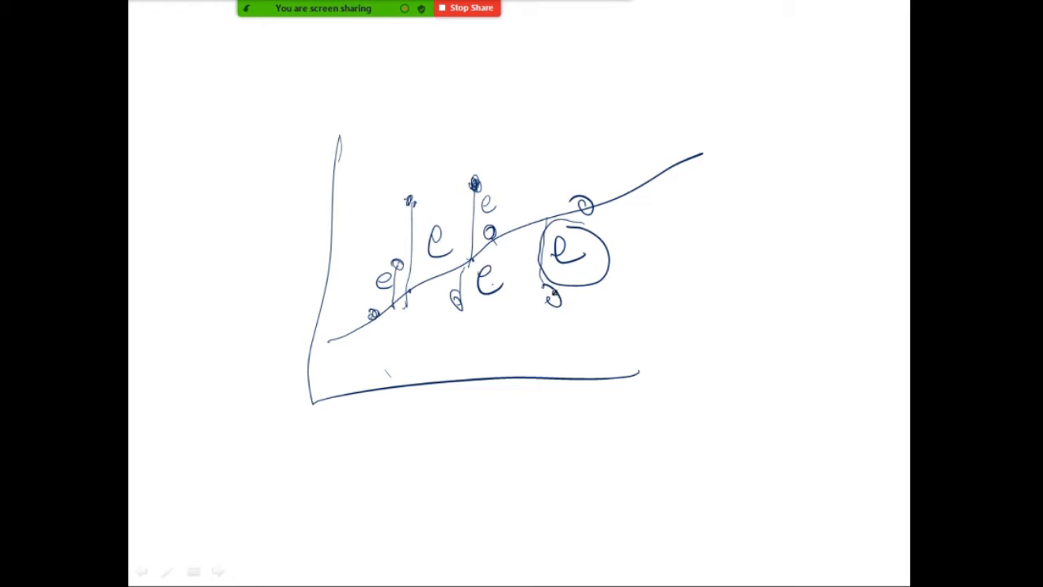
left_click(598, 236)
left_click(613, 239)
left_click(614, 264)
List the error-term assumptions beside the circled "e": 1 underlined "Normally", 2 "No autocorrelation" and 3 "Variance constant".
mouse_move(655, 261)
left_mouse_down()
mouse_move(657, 243)
mouse_move(756, 252)
mouse_move(780, 228)
mouse_move(798, 242)
mouse_move(788, 295)
mouse_move(681, 266)
mouse_move(833, 268)
left_mouse_up()
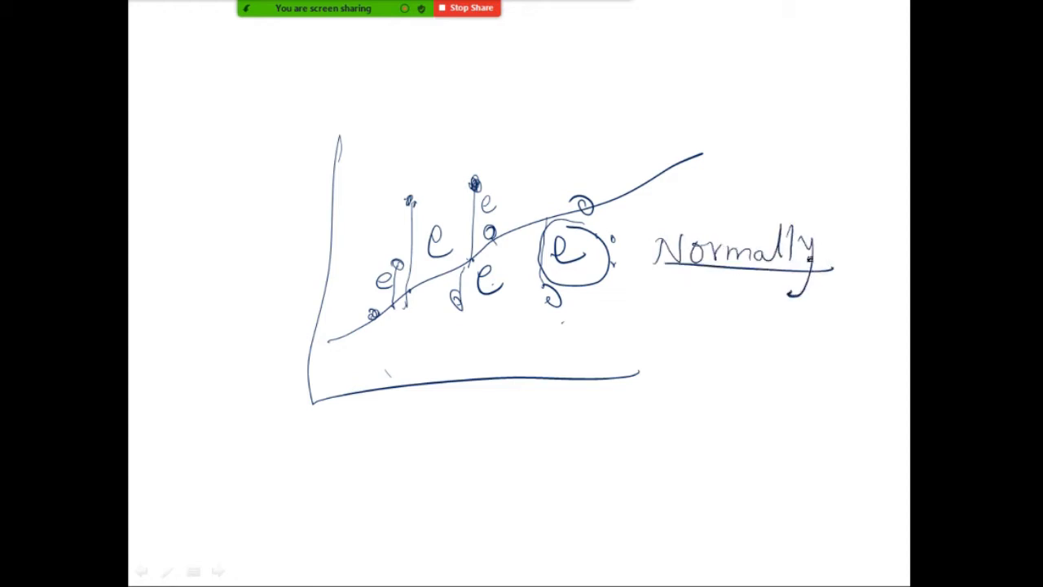
mouse_move(634, 258)
left_mouse_down()
mouse_move(639, 289)
mouse_move(712, 293)
mouse_move(774, 321)
mouse_move(908, 313)
left_mouse_up()
mouse_move(625, 343)
left_mouse_down()
mouse_move(611, 334)
mouse_move(621, 354)
mouse_move(700, 334)
mouse_move(720, 359)
mouse_move(759, 349)
mouse_move(854, 363)
mouse_move(911, 349)
left_mouse_up()
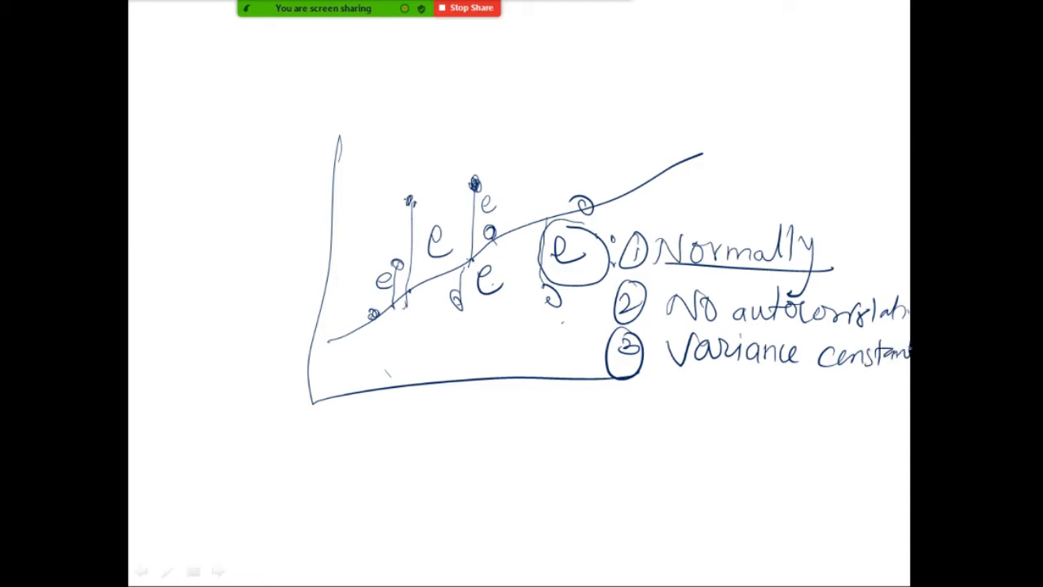
Add assumption 4, "Corr(X, e) = 0", below the other three, with a line beneath it.
mouse_move(619, 398)
left_mouse_down()
mouse_move(613, 423)
mouse_move(738, 401)
mouse_move(759, 429)
mouse_move(794, 425)
mouse_move(825, 403)
mouse_move(846, 438)
left_mouse_up()
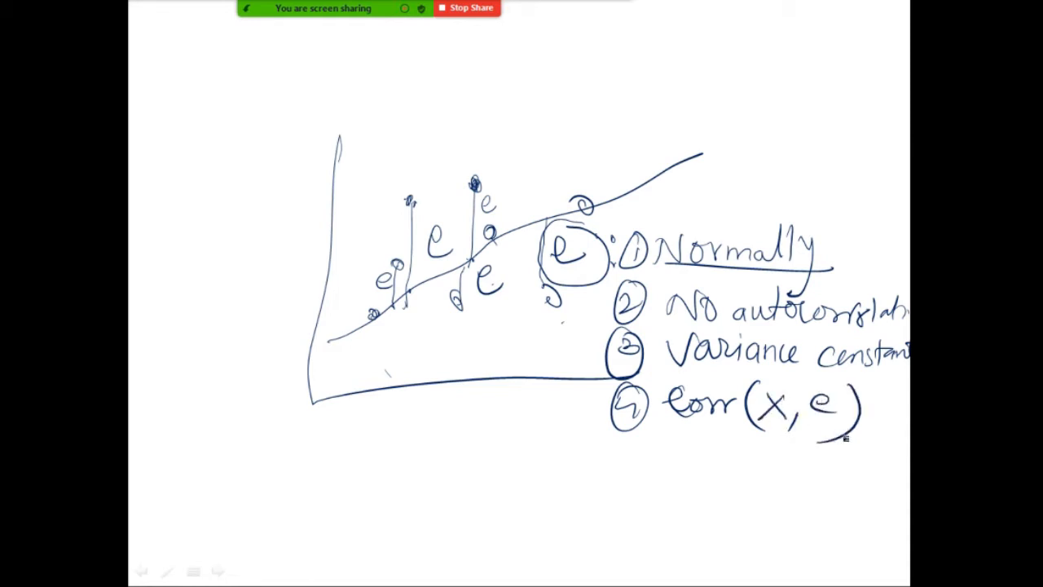
left_click_drag(870, 399, 896, 396)
left_click_drag(871, 413, 897, 410)
left_click_drag(872, 447, 870, 449)
left_click_drag(839, 513, 909, 506)
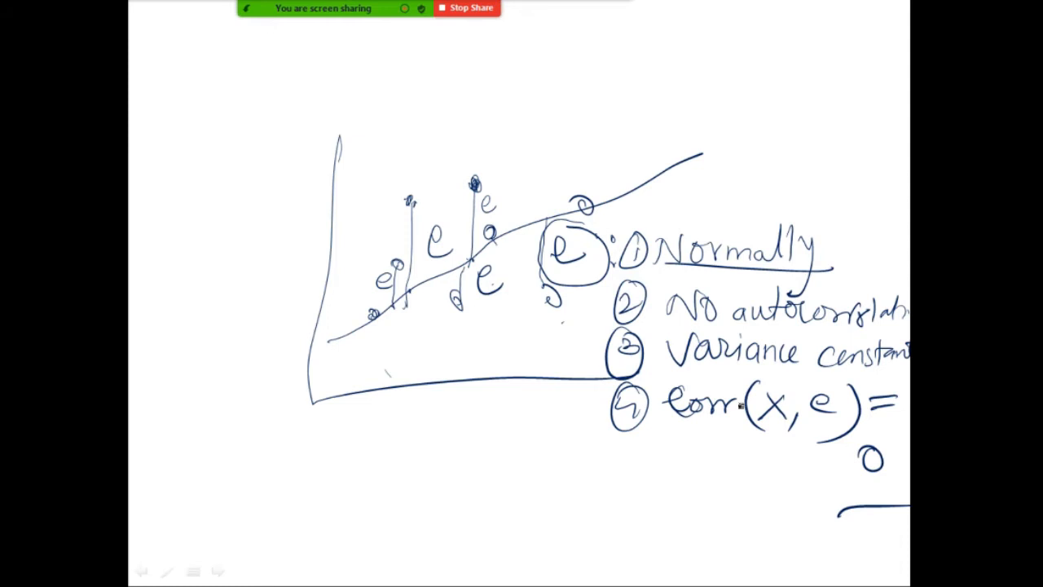
Clear the slide, handwrite the equation "Y = a + bX + e" and enclose it in a loop.
key("e")
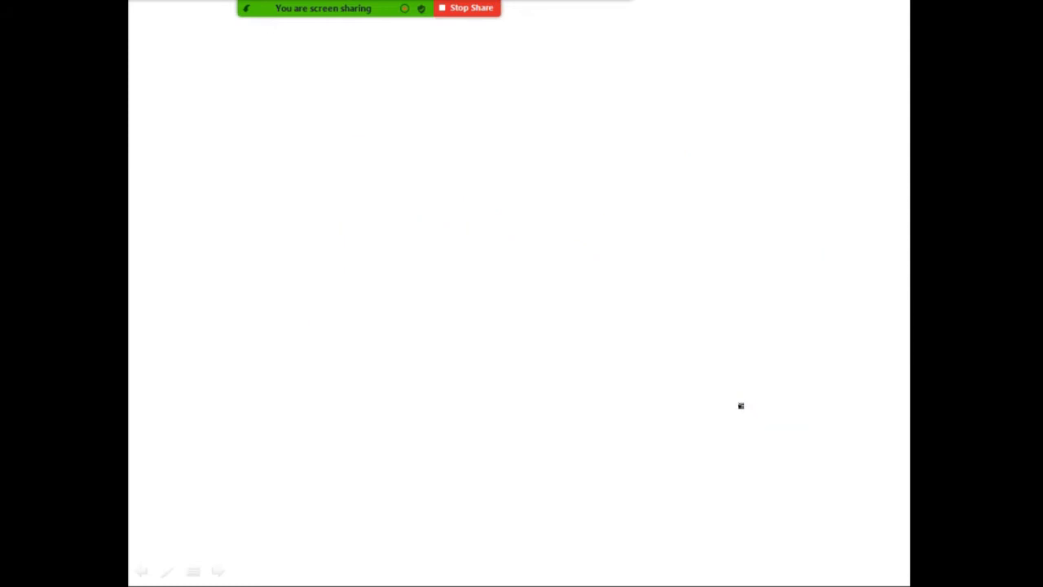
mouse_move(273, 161)
left_mouse_down()
mouse_move(306, 203)
mouse_move(294, 263)
left_mouse_up()
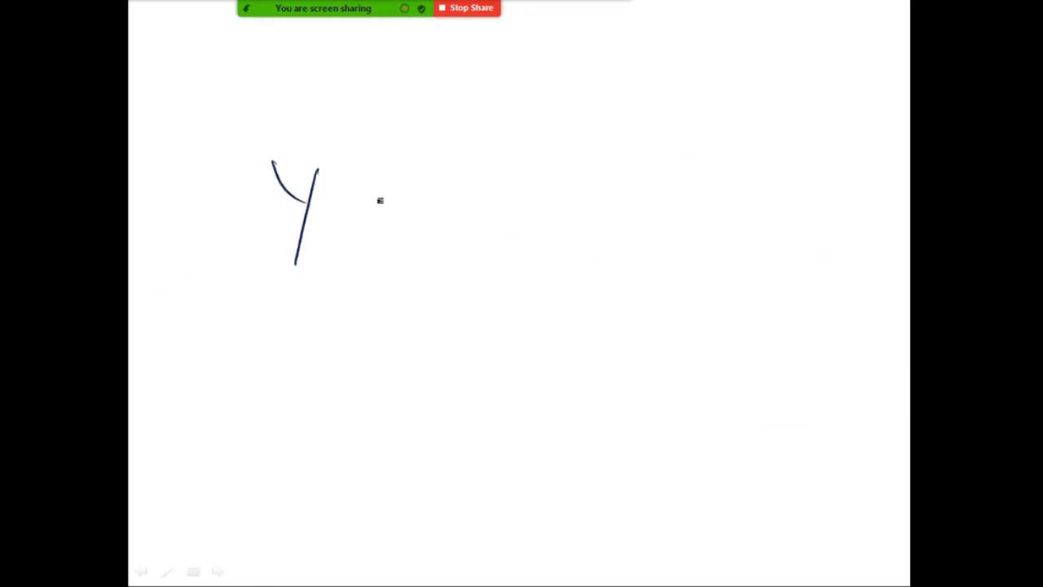
left_click_drag(347, 207, 406, 207)
left_click_drag(349, 216, 390, 216)
mouse_move(457, 195)
left_mouse_down()
mouse_move(440, 231)
mouse_move(528, 214)
left_mouse_up()
left_click_drag(506, 198, 506, 240)
left_click_drag(556, 169, 557, 230)
left_click_drag(602, 180, 634, 230)
left_click_drag(636, 192, 600, 235)
mouse_move(662, 210)
left_mouse_down()
mouse_move(693, 210)
mouse_move(679, 227)
left_mouse_up()
mouse_move(706, 210)
left_mouse_down()
mouse_move(707, 195)
mouse_move(732, 220)
left_mouse_up()
mouse_move(762, 160)
left_mouse_down()
mouse_move(699, 135)
mouse_move(267, 97)
mouse_move(478, 272)
mouse_move(793, 249)
mouse_move(725, 140)
mouse_move(701, 140)
left_mouse_up()
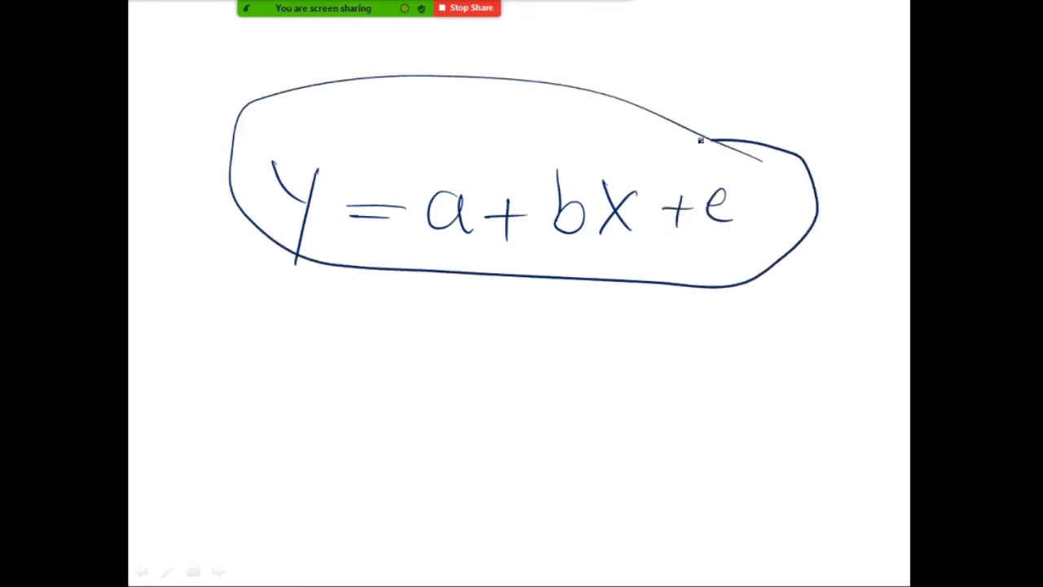
Draw an arrow from the equation to the boxed word "interpret" and circle the coefficients a and b.
mouse_move(445, 272)
left_mouse_down()
mouse_move(423, 313)
mouse_move(463, 362)
mouse_move(518, 319)
mouse_move(559, 342)
mouse_move(674, 359)
mouse_move(689, 336)
mouse_move(440, 313)
mouse_move(736, 316)
left_mouse_up()
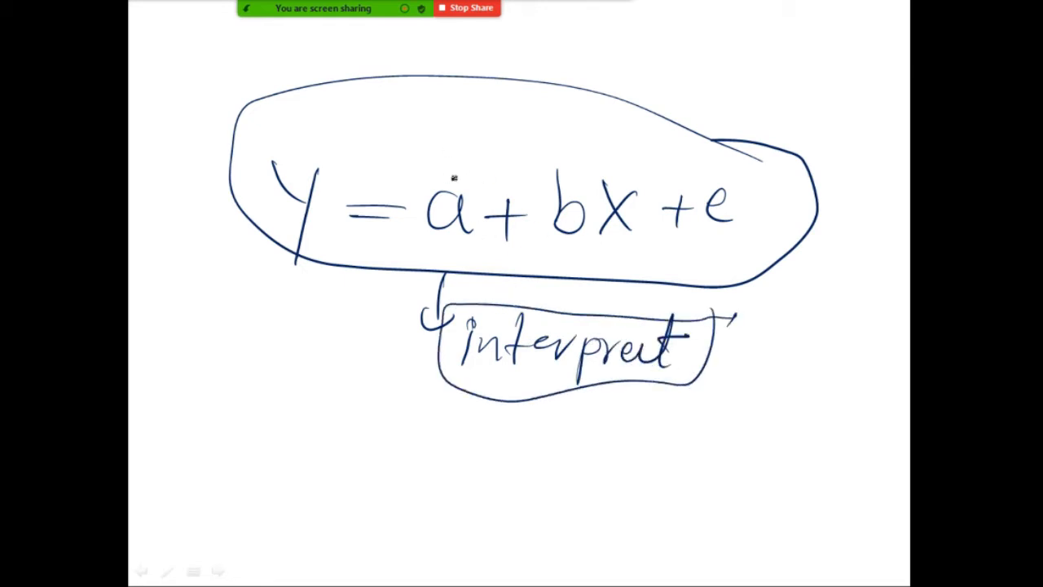
mouse_move(466, 170)
left_mouse_down()
mouse_move(440, 277)
mouse_move(468, 164)
left_mouse_up()
mouse_move(545, 149)
left_mouse_down()
mouse_move(588, 224)
mouse_move(543, 151)
left_mouse_up()
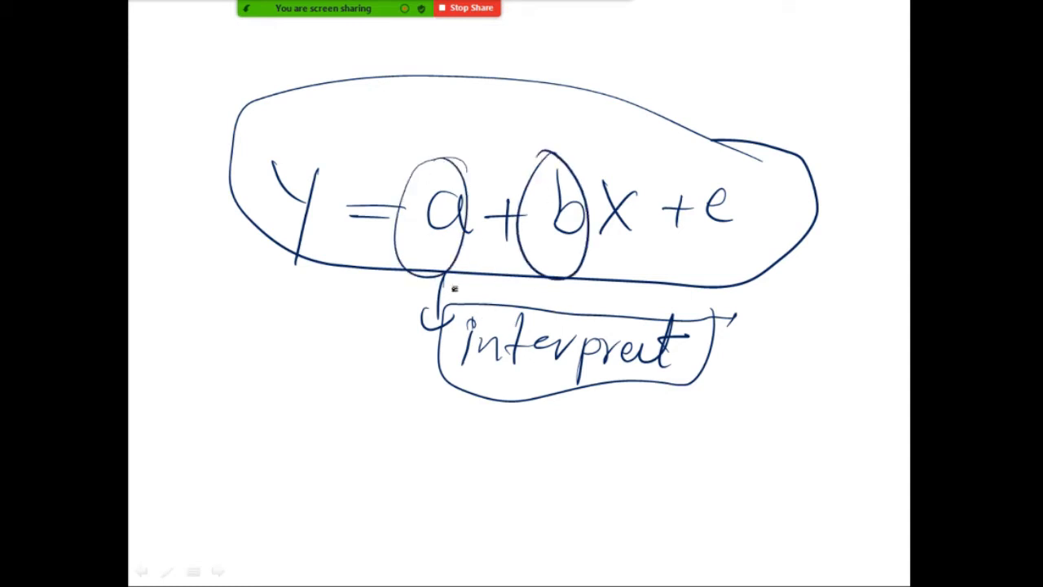
Underline a, b and e in the equation and circle e several times.
left_click_drag(436, 242, 470, 241)
mouse_move(551, 242)
left_mouse_down()
mouse_move(594, 244)
mouse_move(577, 244)
left_mouse_up()
left_click_drag(707, 226, 741, 227)
mouse_move(737, 180)
left_mouse_down()
mouse_move(678, 249)
mouse_move(731, 179)
left_mouse_up()
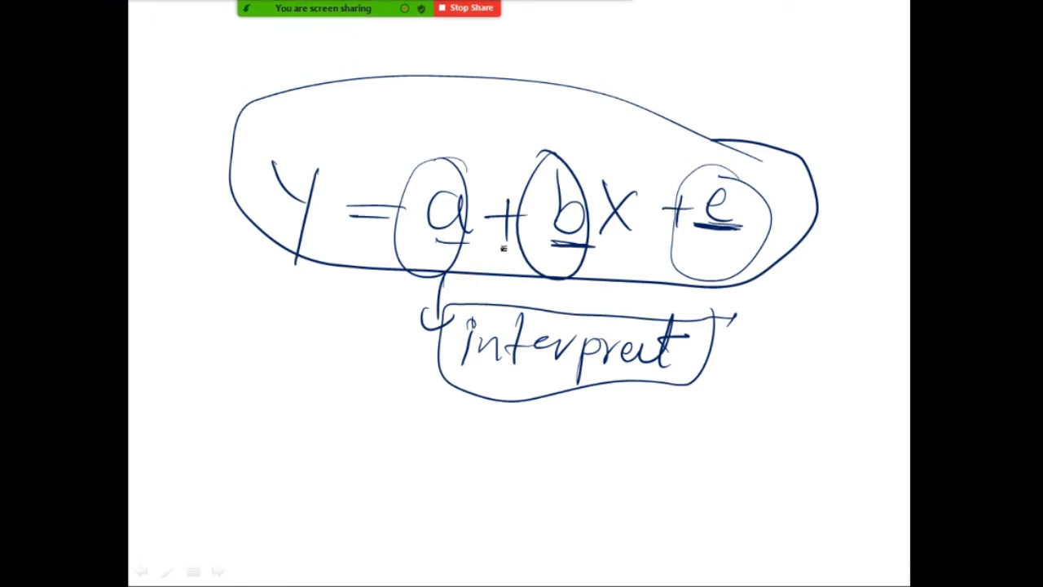
mouse_move(692, 237)
left_mouse_down()
mouse_move(757, 236)
mouse_move(732, 175)
mouse_move(691, 181)
mouse_move(764, 222)
mouse_move(697, 215)
mouse_move(757, 200)
left_mouse_up()
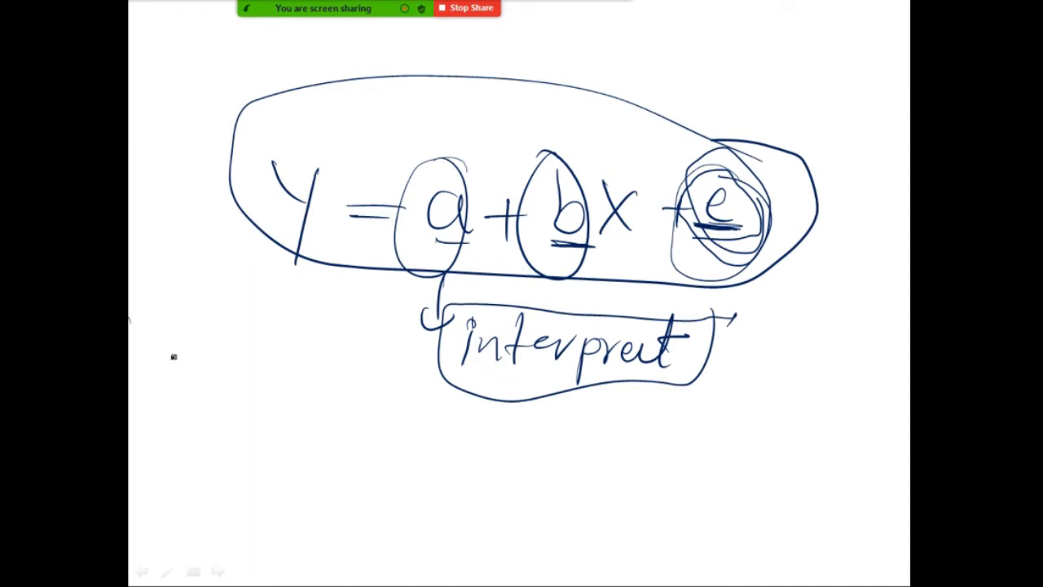
Handwrite the two-variable equation "Y = a + b1X1 + b2X2 + e" below "interpret" and enclose it in a loop.
left_click_drag(231, 454, 259, 523)
left_click_drag(303, 476, 342, 474)
left_click_drag(300, 487, 343, 485)
mouse_move(413, 462)
left_mouse_down()
mouse_move(424, 491)
mouse_move(486, 472)
mouse_move(469, 492)
left_mouse_up()
mouse_move(527, 444)
left_mouse_down()
mouse_move(531, 487)
mouse_move(558, 507)
left_mouse_up()
mouse_move(577, 450)
left_mouse_down()
mouse_move(604, 477)
mouse_move(592, 469)
mouse_move(587, 482)
mouse_move(616, 504)
left_mouse_up()
mouse_move(645, 467)
left_mouse_down()
mouse_move(676, 464)
mouse_move(661, 485)
left_mouse_up()
mouse_move(681, 436)
left_mouse_down()
mouse_move(688, 474)
mouse_move(708, 471)
mouse_move(731, 491)
left_mouse_up()
left_click_drag(743, 445, 766, 474)
mouse_move(770, 448)
left_mouse_down()
mouse_move(740, 489)
mouse_move(787, 504)
left_mouse_up()
left_click_drag(809, 467, 840, 464)
mouse_move(823, 453)
left_mouse_down()
mouse_move(821, 490)
mouse_move(862, 487)
left_mouse_up()
mouse_move(859, 431)
left_mouse_down()
mouse_move(625, 400)
mouse_move(373, 414)
mouse_move(214, 460)
mouse_move(463, 528)
mouse_move(782, 534)
mouse_move(876, 476)
mouse_move(856, 422)
left_mouse_up()
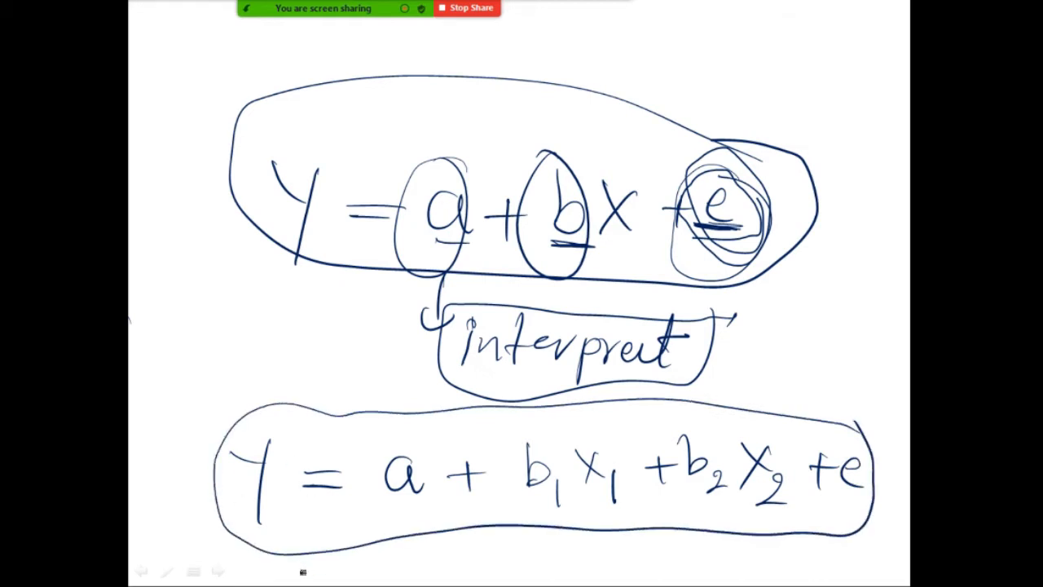
Label Y as "Demand", X1 as "Price" and X2 as underlined "income", each with a small arrow.
mouse_move(258, 537)
left_mouse_down()
mouse_move(272, 559)
mouse_move(406, 571)
left_mouse_up()
mouse_move(603, 497)
left_mouse_down()
mouse_move(609, 541)
mouse_move(666, 545)
left_mouse_up()
mouse_move(765, 494)
left_mouse_down()
mouse_move(751, 558)
mouse_move(817, 549)
left_mouse_up()
left_click_drag(774, 564, 831, 559)
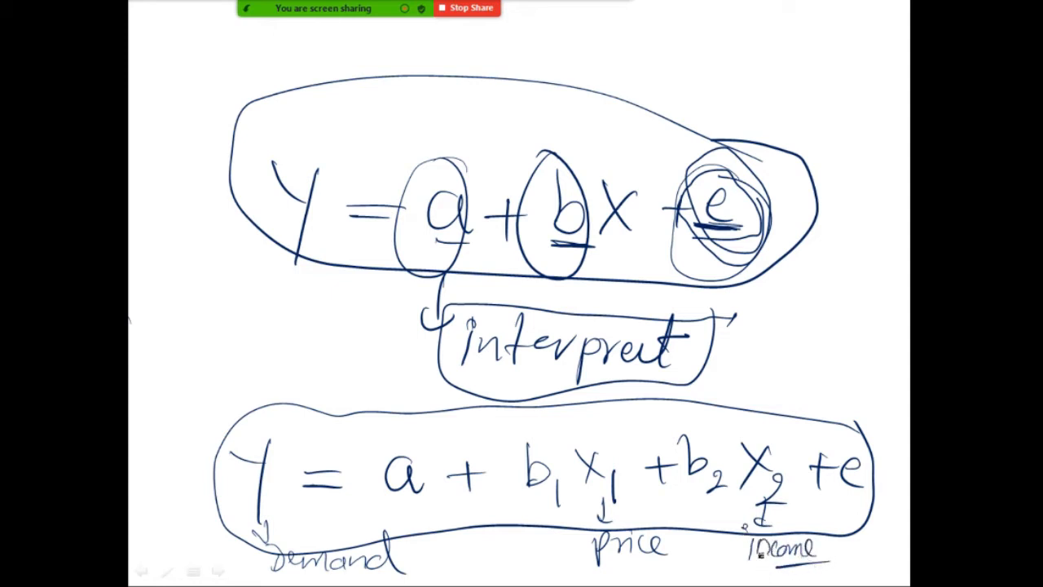
Circle the coefficients a, b1 and b2 in the two-variable equation.
mouse_move(412, 430)
left_mouse_down()
mouse_move(367, 480)
mouse_move(422, 425)
left_mouse_up()
left_click_drag(544, 418, 538, 505)
mouse_move(689, 412)
left_mouse_down()
mouse_move(665, 452)
mouse_move(709, 414)
left_mouse_up()
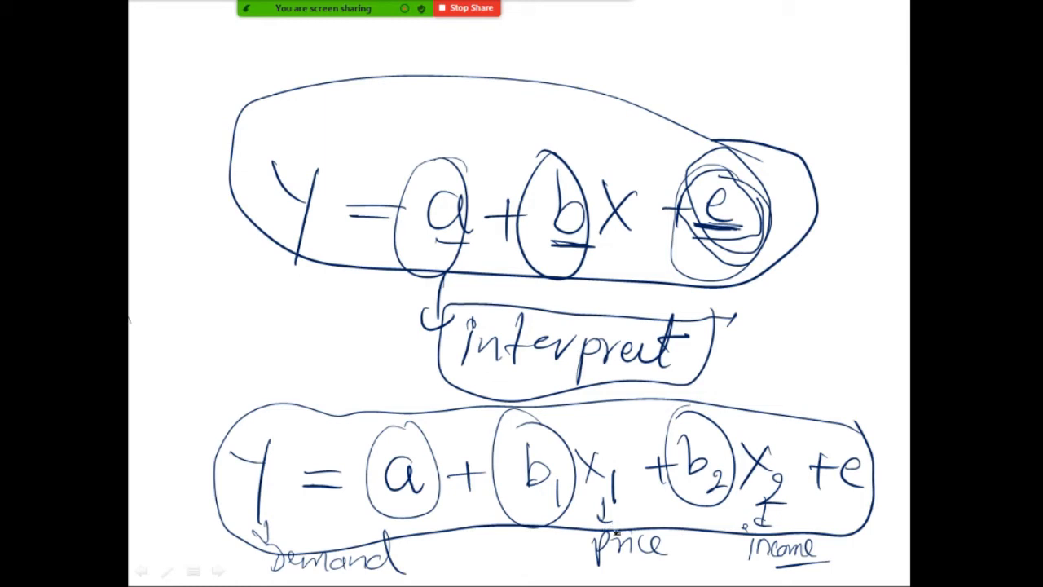
Go to a blank slide and handwrite "Q = a + bL" near its upper edge.
key("Right")
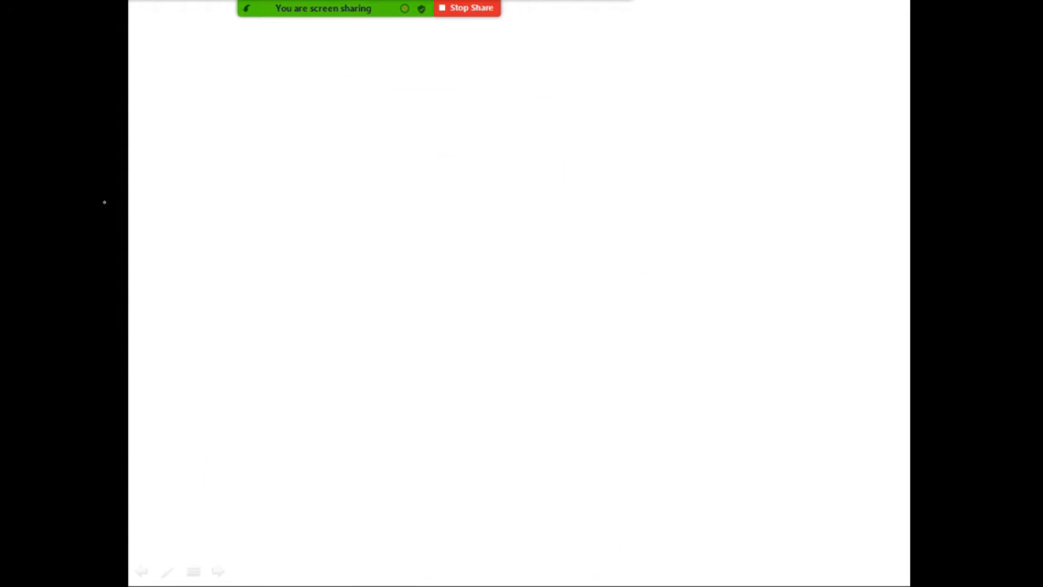
mouse_move(274, 146)
left_mouse_down()
mouse_move(296, 154)
mouse_move(305, 225)
mouse_move(319, 210)
left_mouse_up()
mouse_move(327, 170)
left_mouse_down()
mouse_move(356, 171)
mouse_move(352, 185)
left_mouse_up()
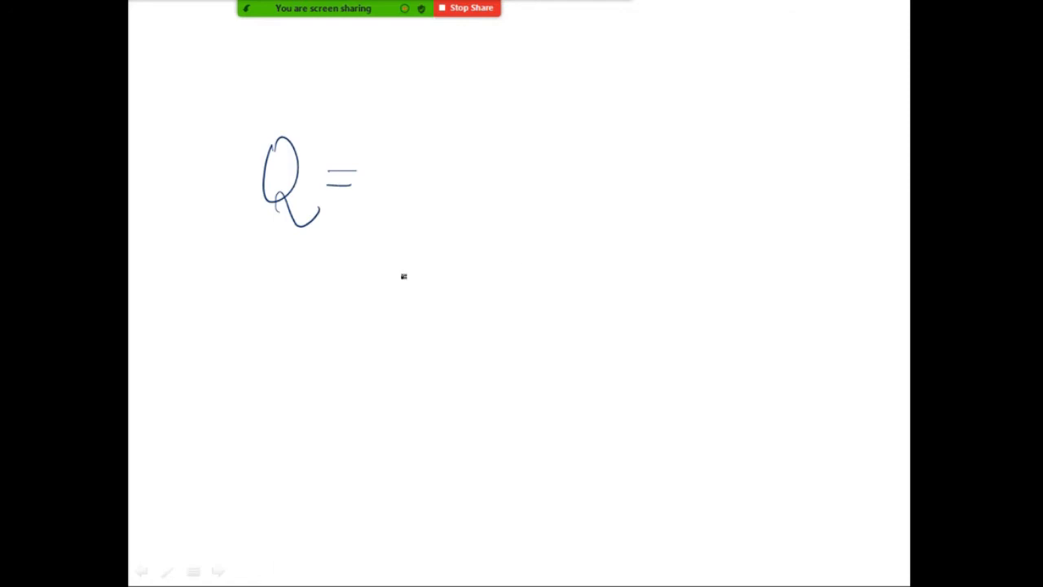
mouse_move(426, 165)
left_mouse_down()
mouse_move(438, 193)
mouse_move(501, 174)
left_mouse_up()
left_click_drag(474, 163, 474, 201)
left_click_drag(526, 145, 531, 202)
mouse_move(584, 146)
left_mouse_down()
mouse_move(585, 170)
mouse_move(638, 203)
left_mouse_up()
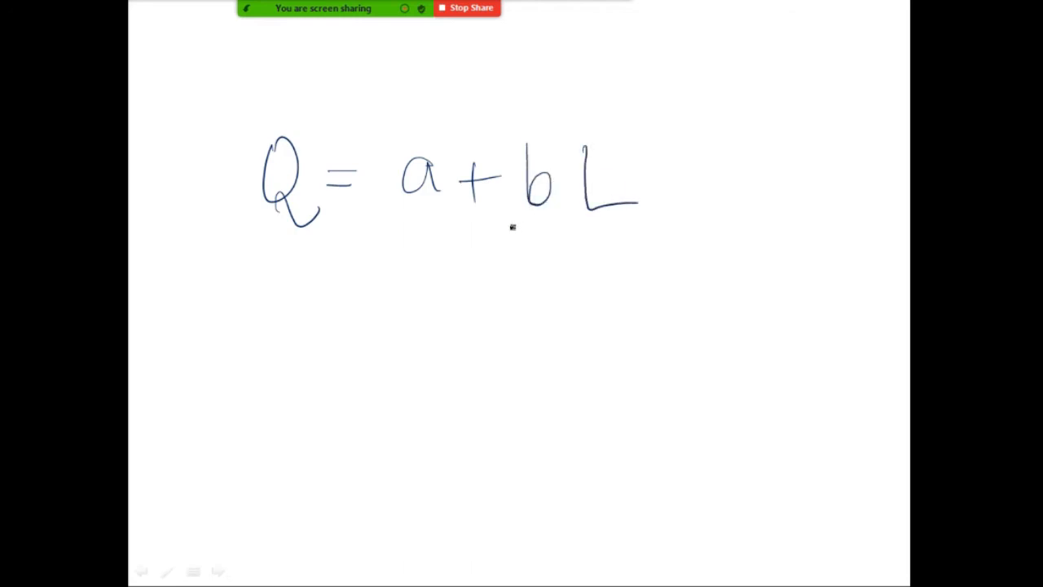
Underline Q, L, a and b in the new equation.
left_click_drag(262, 223, 312, 213)
left_click_drag(575, 220, 608, 219)
left_click_drag(593, 219, 632, 217)
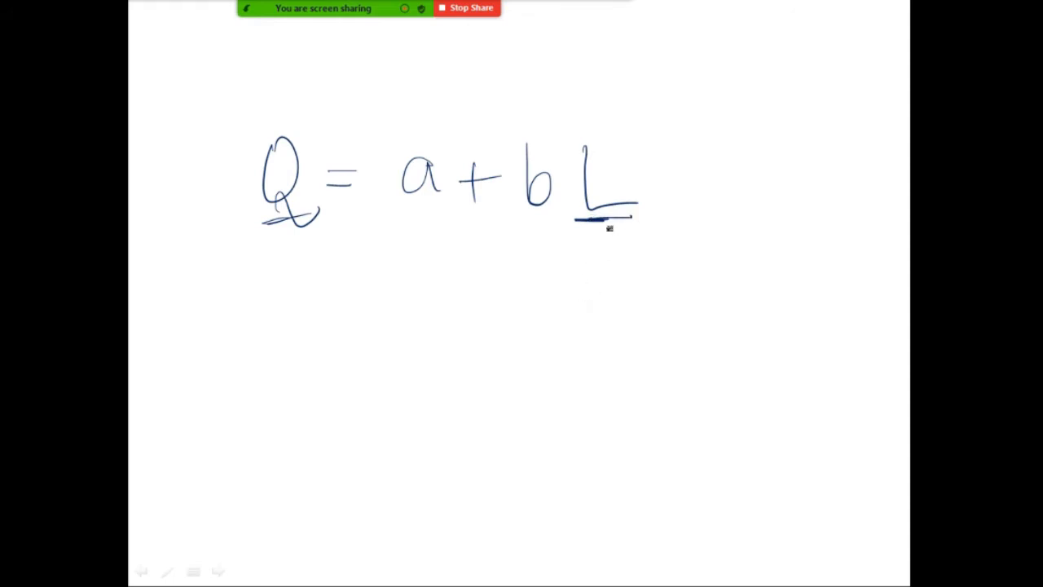
left_click_drag(271, 219, 317, 215)
left_click_drag(402, 213, 448, 208)
left_click_drag(519, 217, 560, 214)
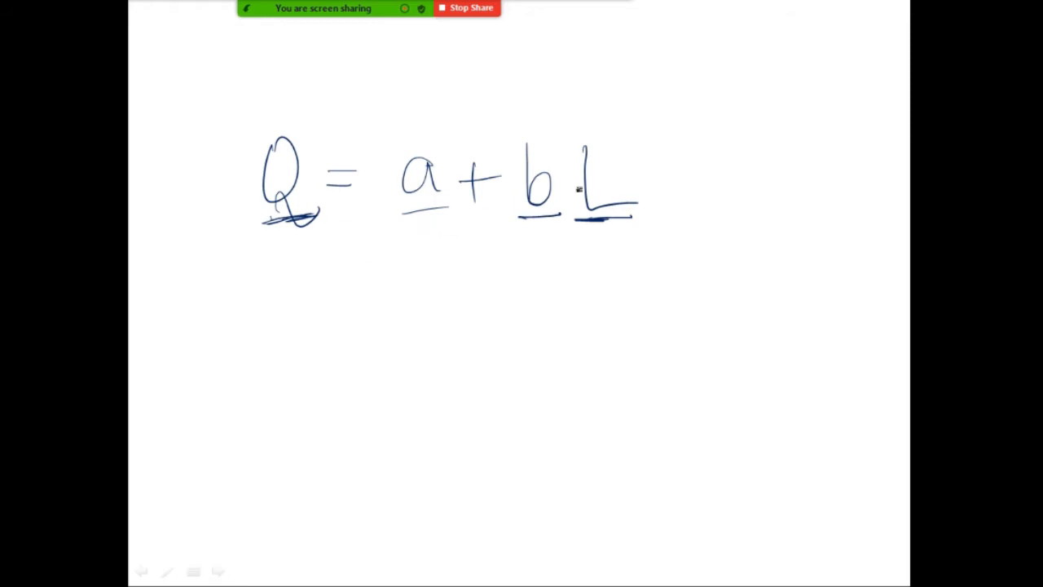
Extend the Q equation with "+ e", enclose it in a loop, and add an arrow with a question mark beneath its end.
left_click_drag(634, 172, 664, 171)
mouse_move(656, 157)
left_mouse_down()
mouse_move(660, 203)
mouse_move(697, 186)
mouse_move(738, 192)
left_mouse_up()
mouse_move(743, 112)
left_mouse_down()
mouse_move(288, 105)
mouse_move(271, 220)
mouse_move(600, 233)
mouse_move(782, 187)
mouse_move(740, 114)
left_mouse_up()
left_click_drag(764, 217, 767, 248)
left_click_drag(780, 245, 791, 307)
Handwrite "Q = a + bK + e" below the first Q equation and draw an outline around it.
mouse_move(284, 288)
left_mouse_down()
mouse_move(300, 340)
mouse_move(341, 383)
left_mouse_up()
mouse_move(360, 308)
left_mouse_down()
mouse_move(387, 309)
mouse_move(399, 322)
left_mouse_up()
left_click_drag(466, 302, 472, 328)
mouse_move(489, 310)
left_mouse_down()
mouse_move(513, 307)
mouse_move(507, 334)
left_mouse_up()
left_click_drag(544, 278, 549, 330)
left_click_drag(606, 281, 611, 338)
left_click_drag(634, 291, 657, 352)
mouse_move(668, 314)
left_mouse_down()
mouse_move(697, 313)
mouse_move(690, 336)
mouse_move(743, 325)
left_mouse_up()
mouse_move(758, 278)
left_mouse_down()
mouse_move(533, 396)
mouse_move(242, 334)
mouse_move(391, 259)
mouse_move(748, 266)
left_mouse_up()
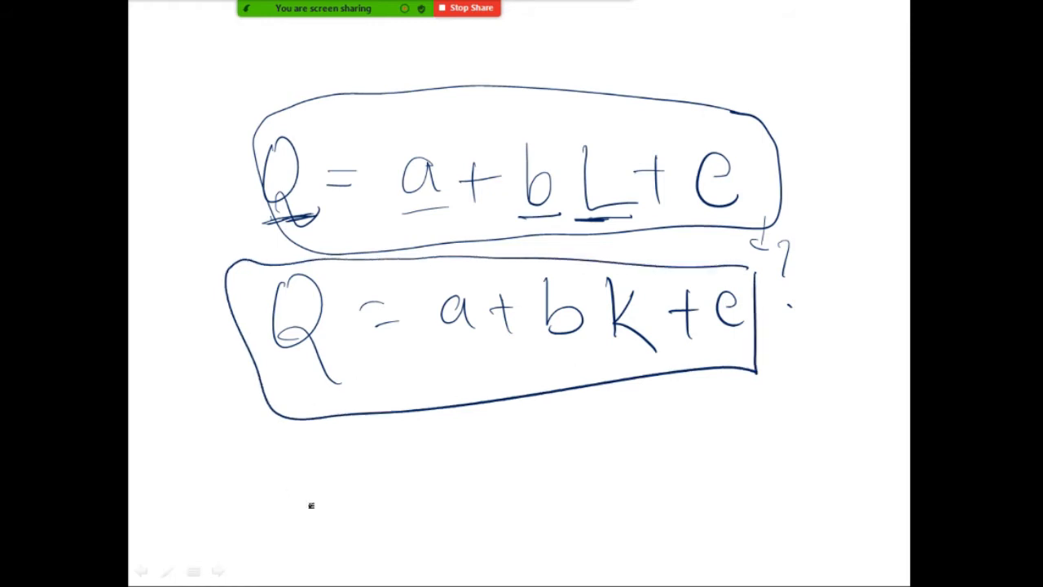
Handwrite the combined equation "Q = a + b1L + b2K + e" below the other two equations.
mouse_move(291, 461)
left_mouse_down()
mouse_move(281, 481)
mouse_move(342, 522)
left_mouse_up()
left_click_drag(364, 463, 410, 461)
left_click_drag(374, 482, 410, 480)
mouse_move(471, 453)
left_mouse_down()
mouse_move(480, 482)
mouse_move(514, 463)
left_mouse_up()
left_click_drag(499, 455, 499, 484)
left_click_drag(522, 443, 557, 496)
mouse_move(589, 442)
left_mouse_down()
mouse_move(621, 492)
mouse_move(656, 470)
left_mouse_up()
left_click_drag(641, 449, 642, 493)
mouse_move(681, 440)
left_mouse_down()
mouse_move(684, 481)
mouse_move(736, 503)
left_mouse_up()
mouse_move(753, 440)
left_mouse_down()
mouse_move(755, 489)
mouse_move(786, 489)
left_mouse_up()
mouse_move(790, 461)
left_mouse_down()
mouse_move(820, 460)
mouse_move(806, 487)
left_mouse_up()
mouse_move(833, 465)
left_mouse_down()
mouse_move(849, 455)
mouse_move(857, 487)
left_mouse_up()
Outline the combined Q equation and circle its coefficients b1 and b2.
mouse_move(827, 399)
left_mouse_down()
mouse_move(484, 388)
mouse_move(260, 434)
mouse_move(314, 535)
mouse_move(691, 511)
mouse_move(866, 526)
mouse_move(768, 437)
left_mouse_up()
left_click_drag(549, 401, 551, 393)
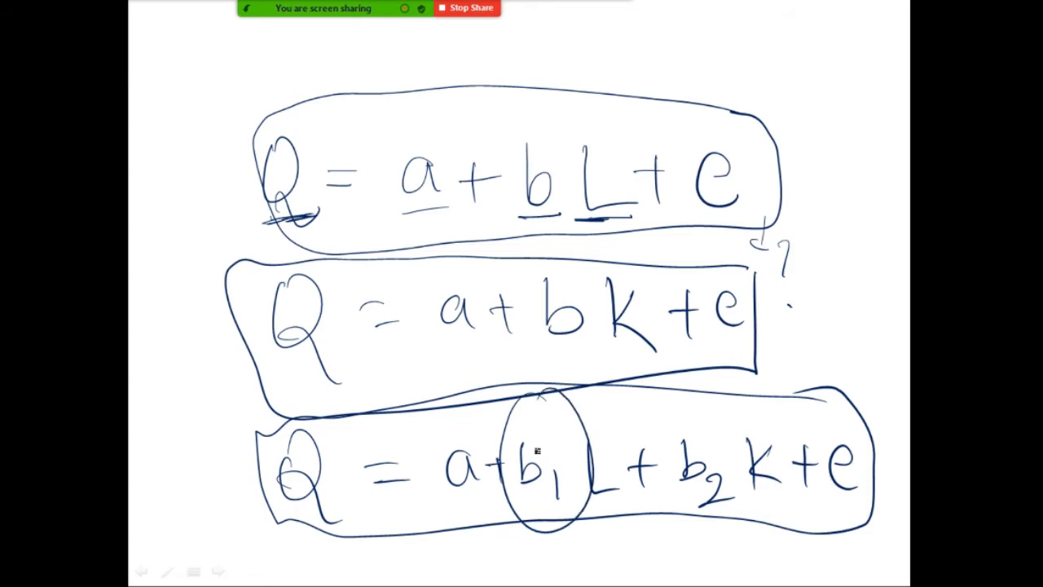
mouse_move(657, 410)
left_mouse_down()
mouse_move(628, 432)
mouse_move(670, 400)
mouse_move(688, 454)
left_mouse_up()
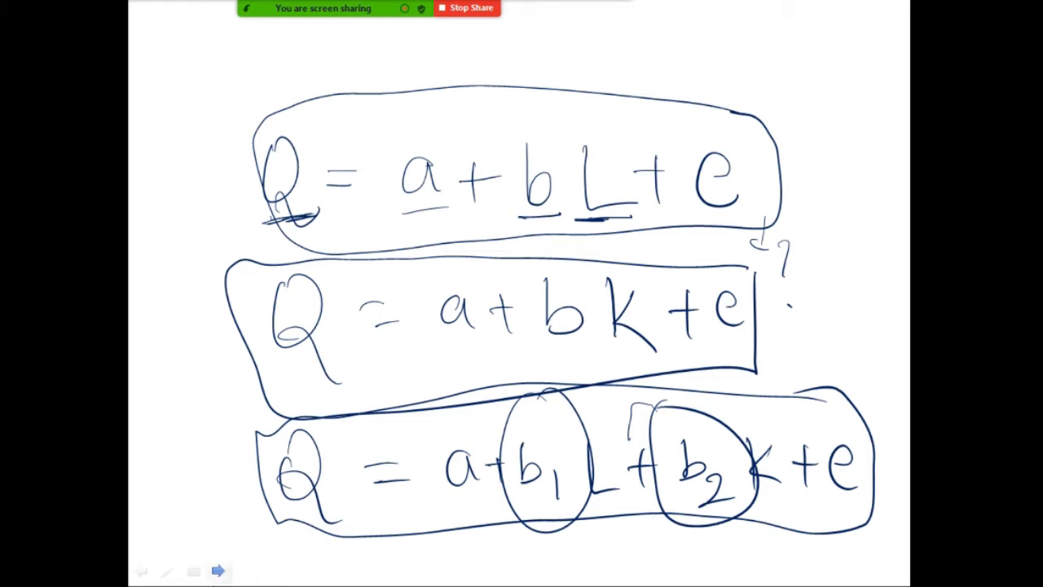
Stop the screen share and minimize the Zoom meeting window.
mouse_move(503, 33)
left_click(477, 45)
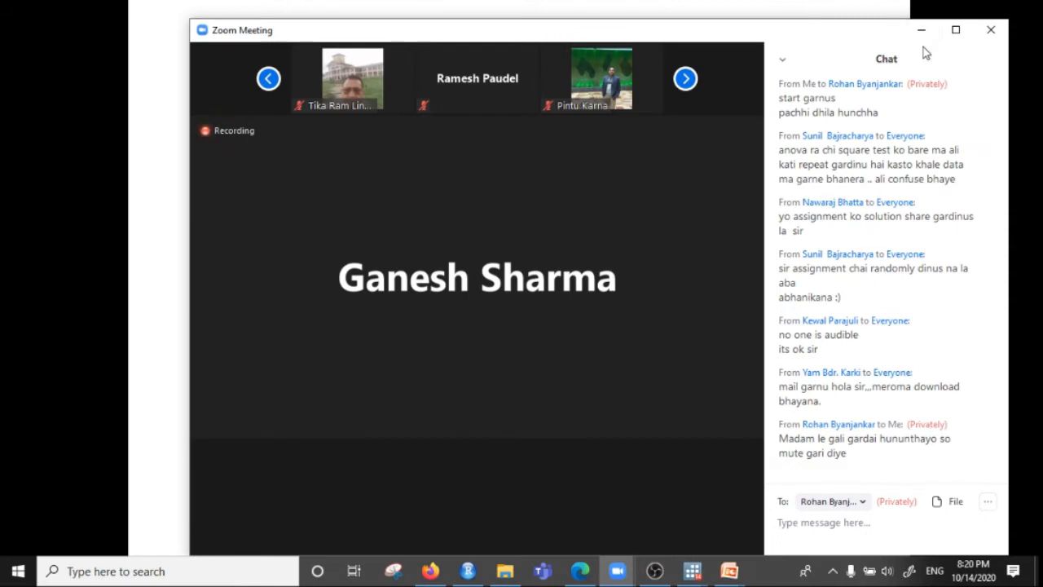
left_click(921, 30)
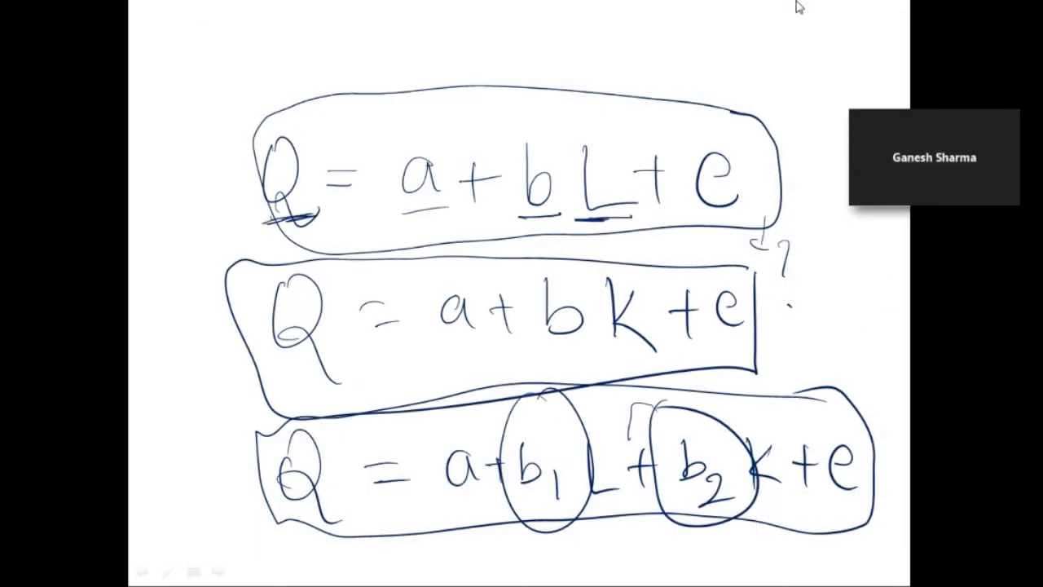
mouse_move(1003, 179)
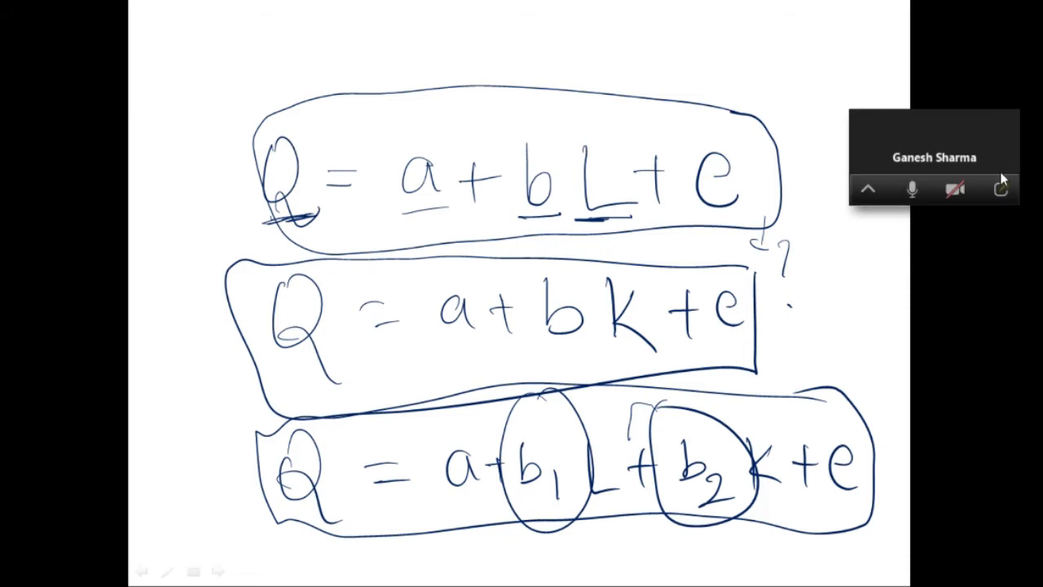
Leave the slide show and switch to Stata.
left_click(694, 374)
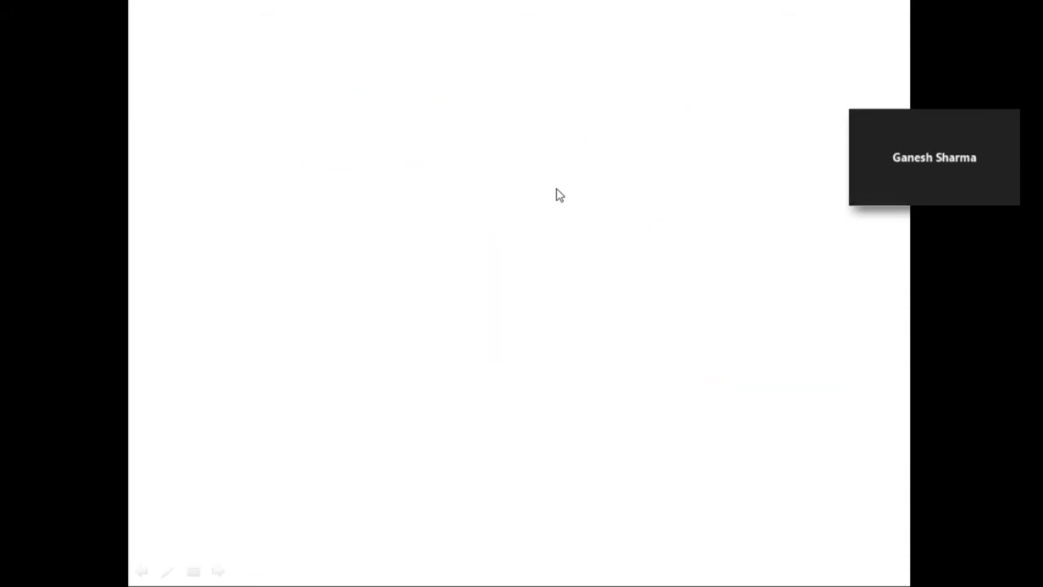
key("Escape")
left_click(562, 323)
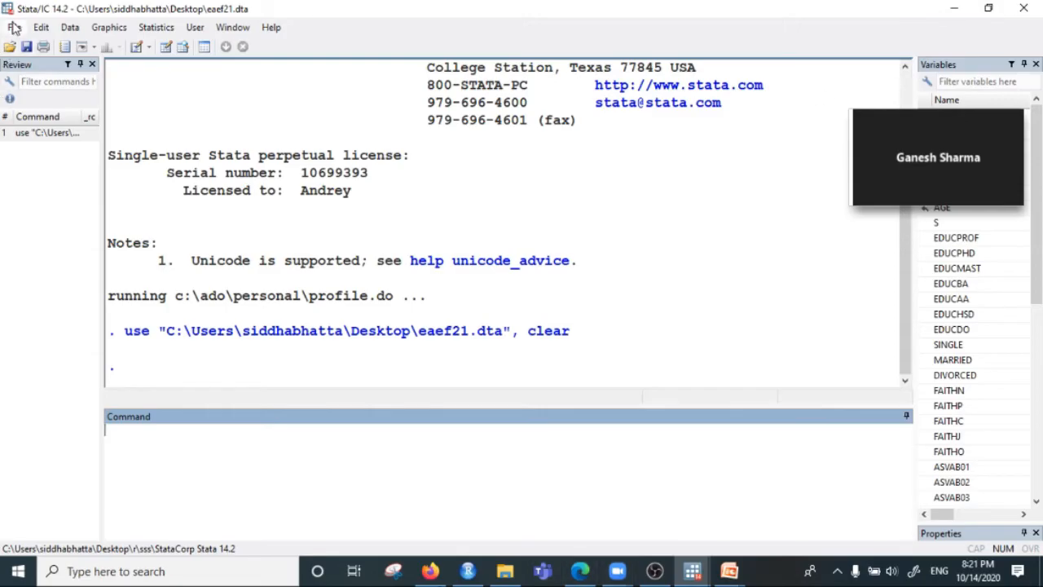
Open the do-file 15daywebinardofile.do from the Day5 folder on the Desktop, showing only Do Files.
left_click(14, 28)
left_click(22, 40)
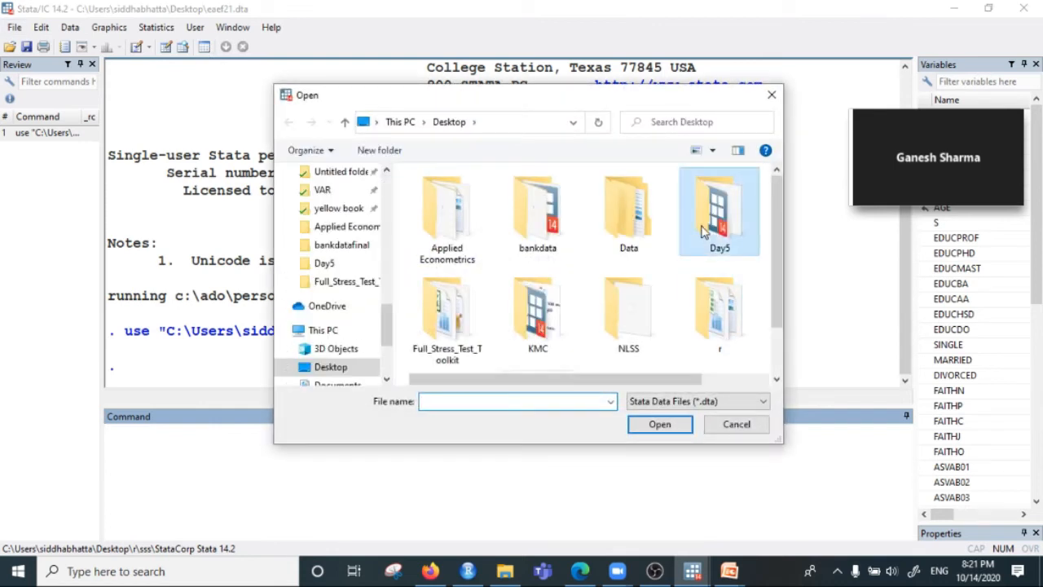
double_click(702, 231)
left_click(667, 401)
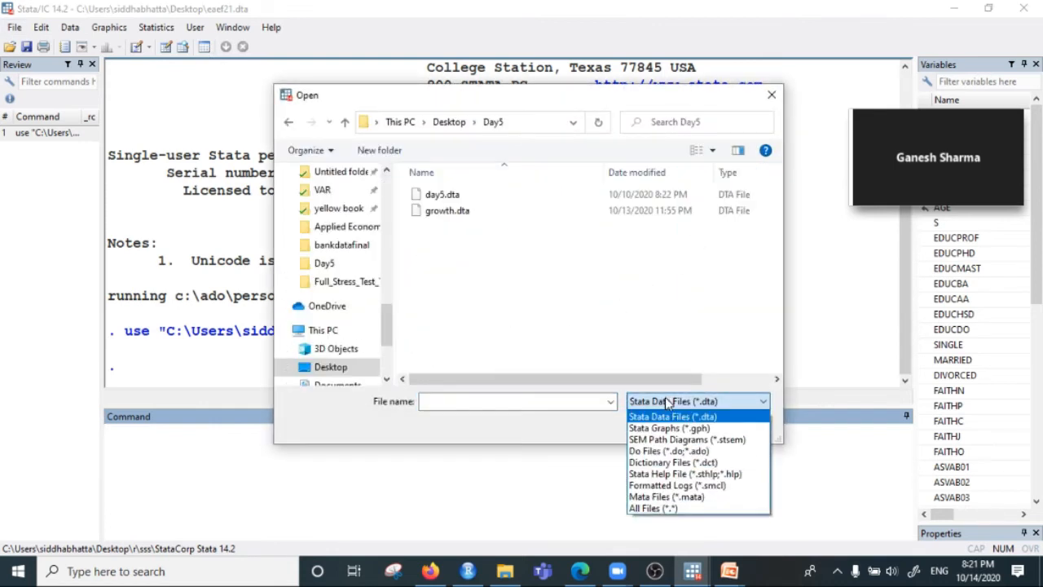
left_click(668, 450)
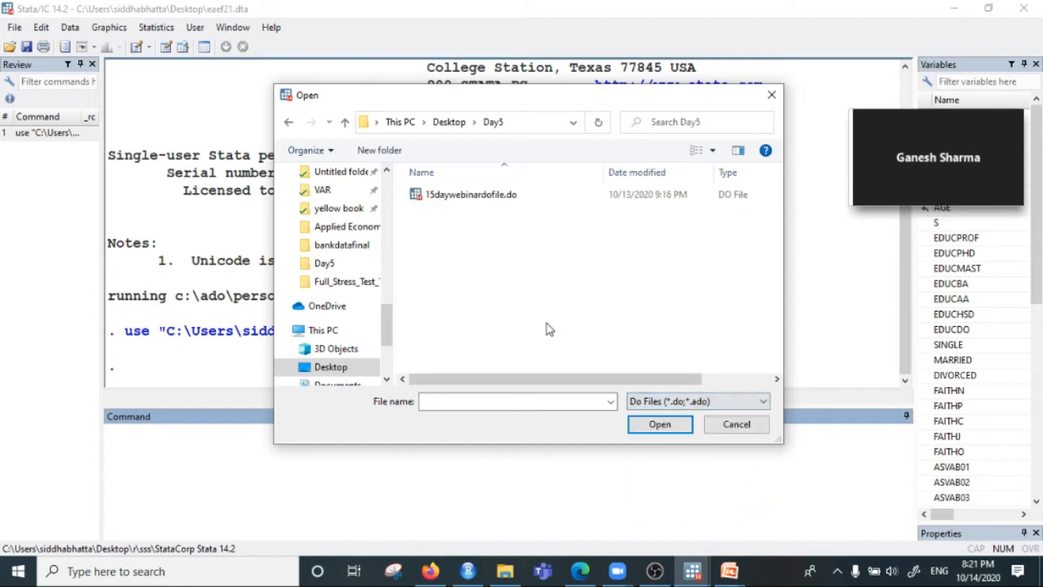
left_click(467, 199)
left_click(659, 424)
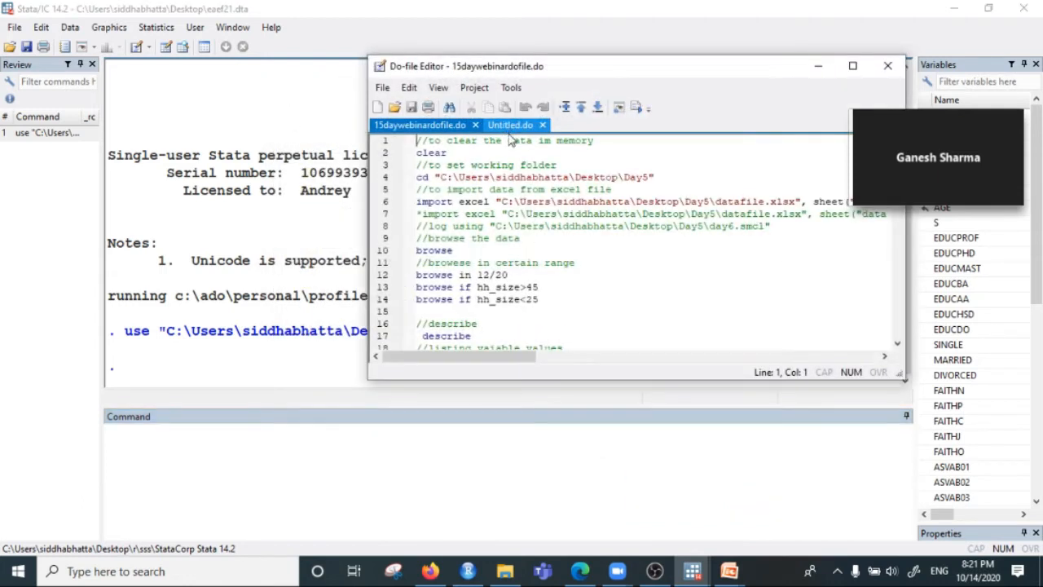
Reposition the Do-file Editor window clear of the meeting thumbnail and execute 15daywebinardofile.do.
left_click_drag(707, 67, 572, 36)
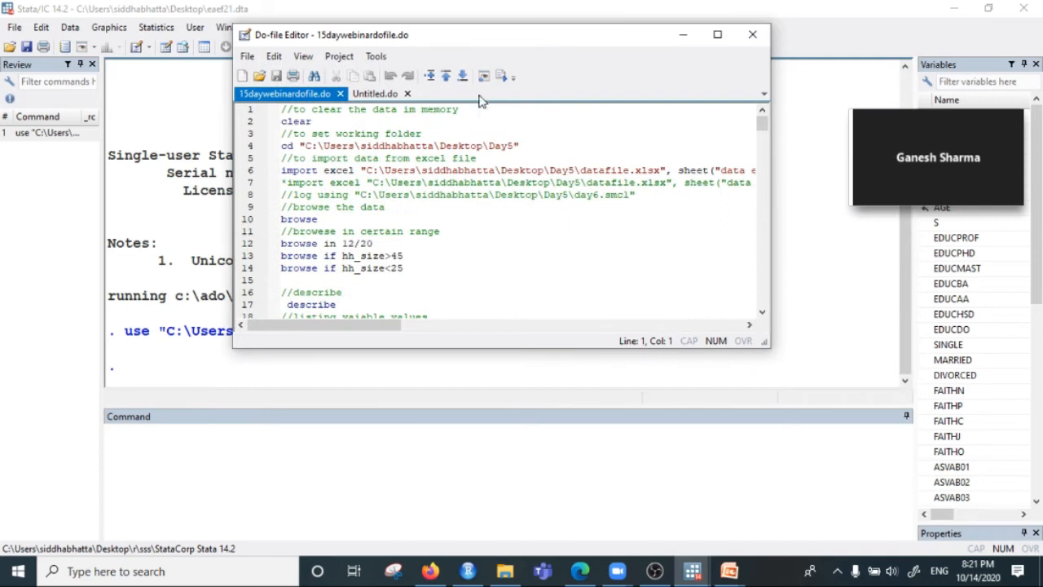
left_click(500, 76)
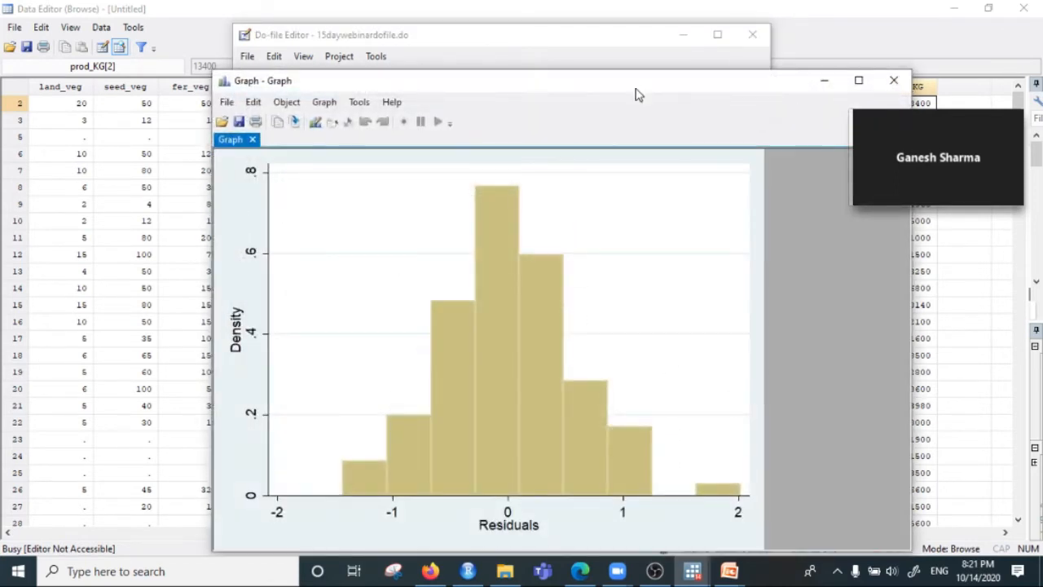
Close the residuals histogram and place the cursor at the scatter plot commands in 15daywebinardofile.do.
left_click_drag(636, 92, 527, 87)
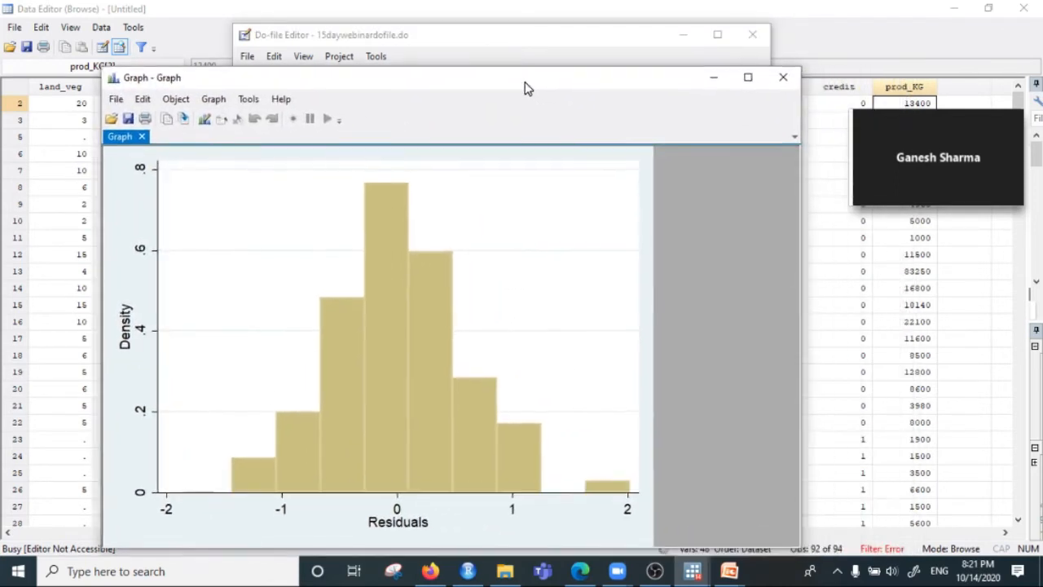
left_click(781, 78)
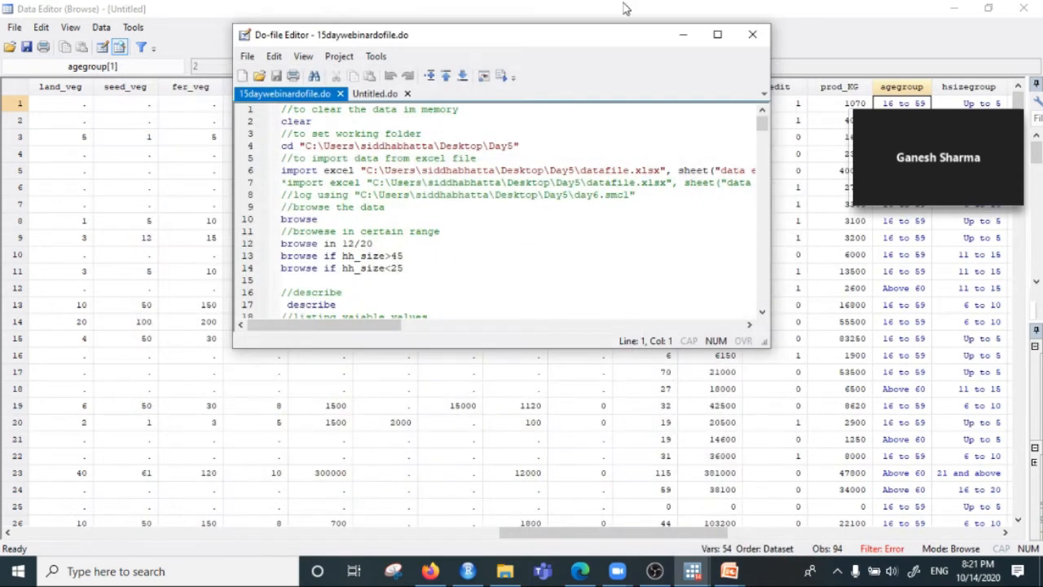
scroll(489, 285, "down", 5)
scroll(494, 275, "down", 6)
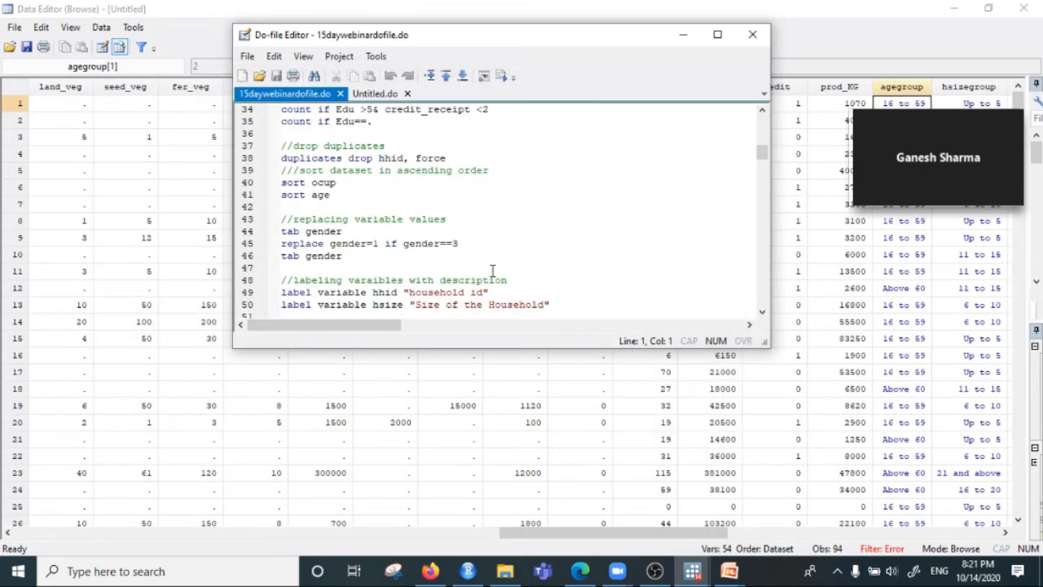
scroll(493, 270, "down", 5)
scroll(476, 263, "down", 4)
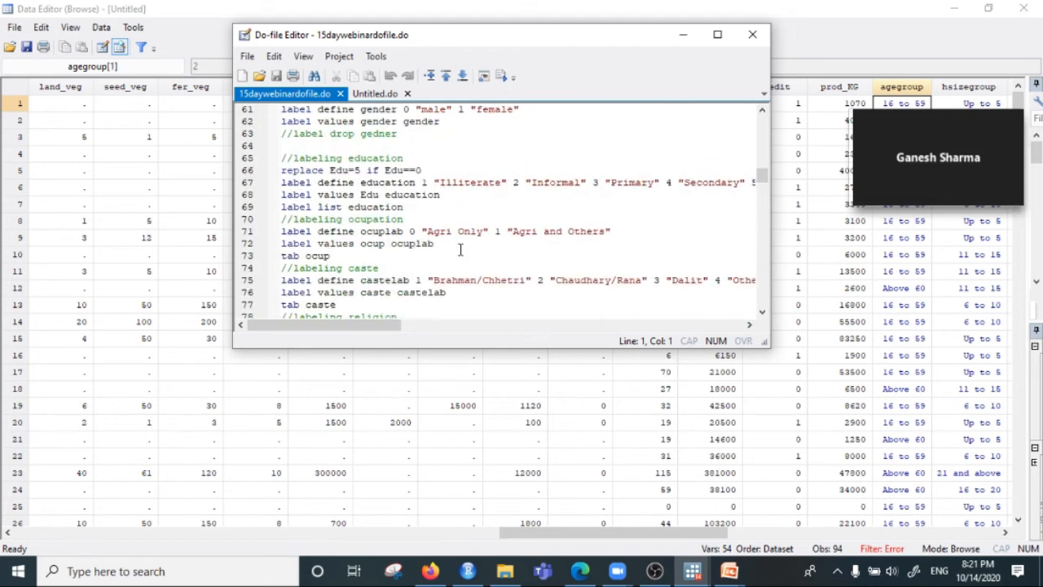
scroll(460, 249, "down", 7)
scroll(462, 245, "down", 8)
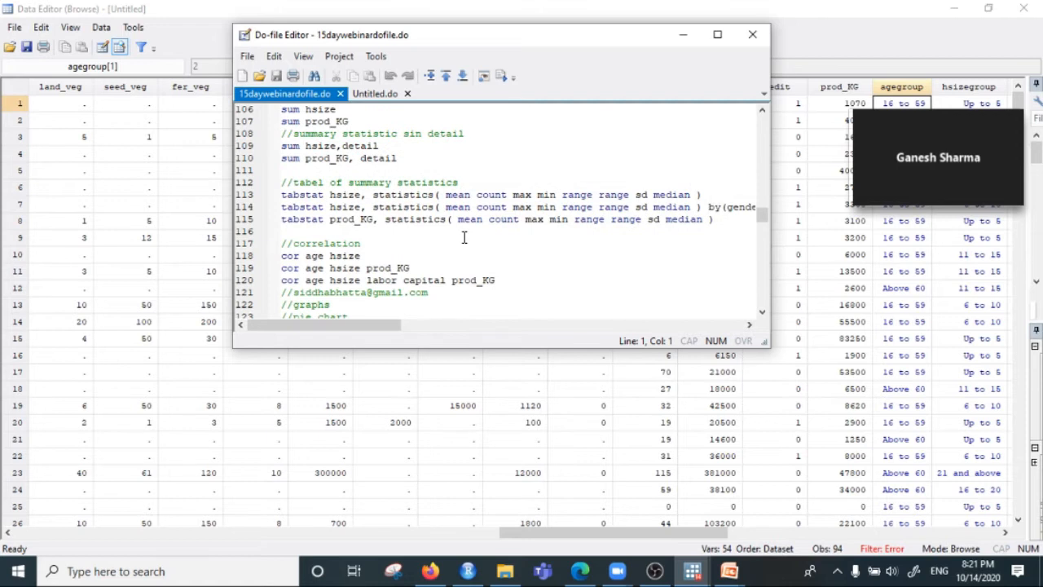
scroll(464, 237, "down", 3)
scroll(465, 238, "down", 1)
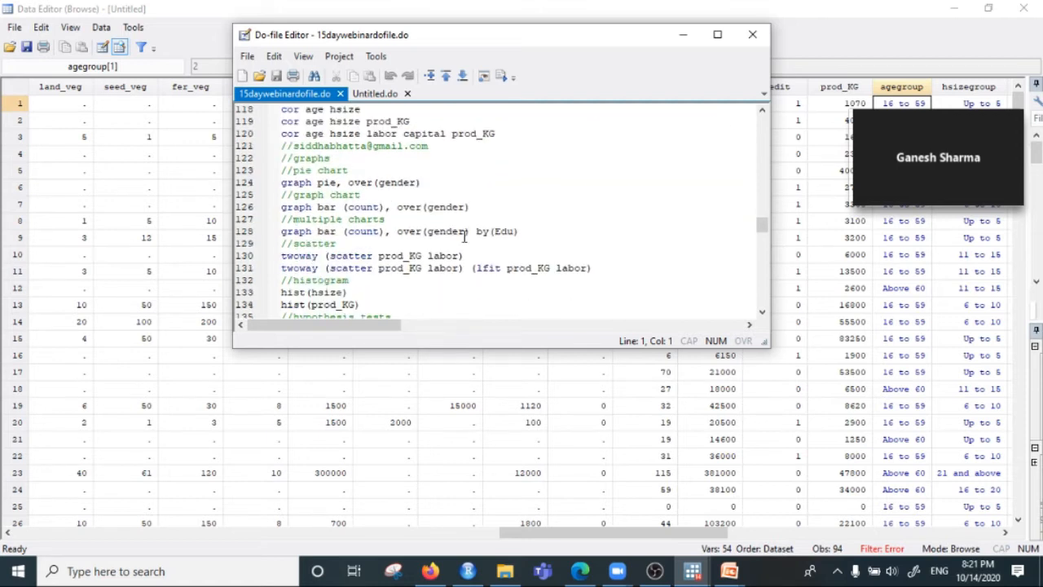
scroll(465, 240, "down", 5)
scroll(462, 246, "up", 3)
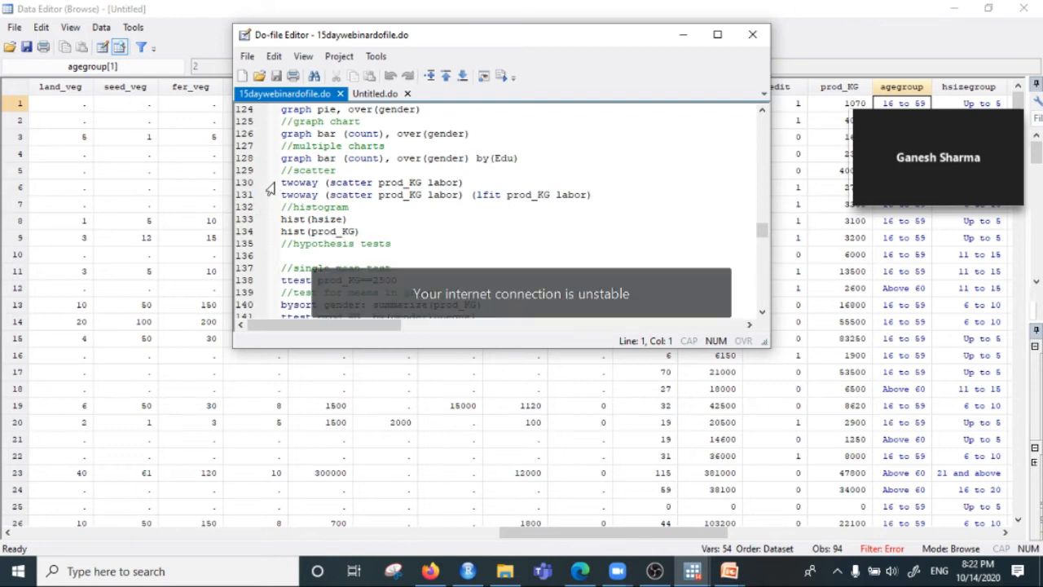
left_click(306, 184)
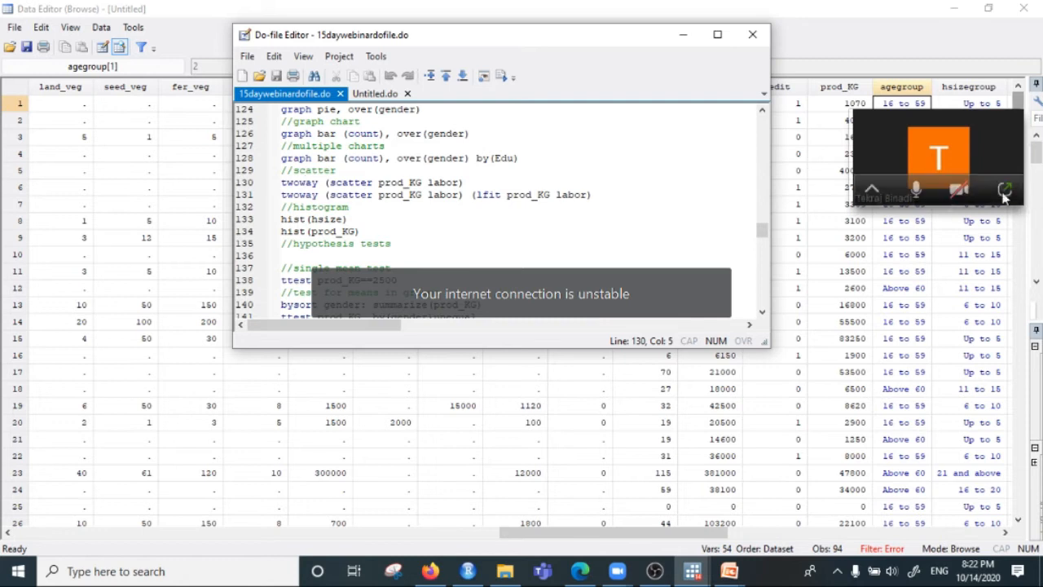
Restore the full Zoom meeting window and share the entire screen.
double_click(1007, 190)
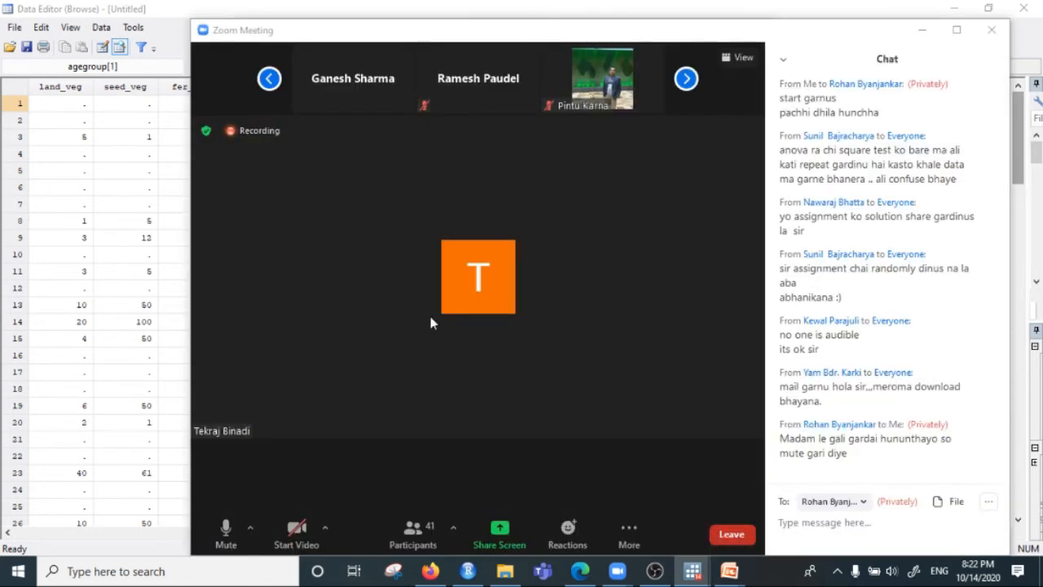
left_click(499, 530)
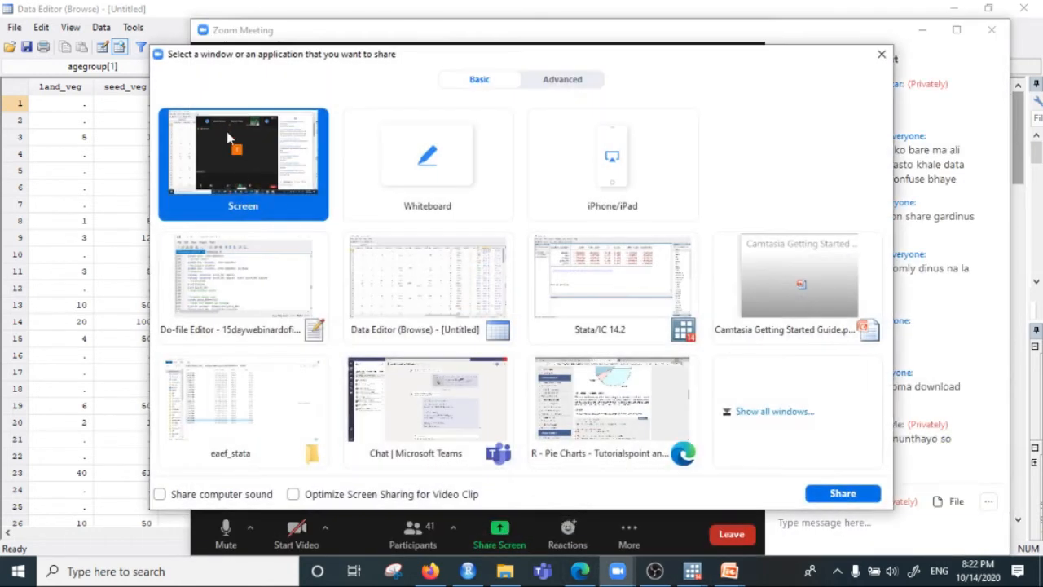
double_click(238, 159)
left_click(607, 19)
Enlarge the do-file text, close the Data Editor, and reposition the Do-file Editor over the Stata results.
left_click_drag(660, 37, 778, 153)
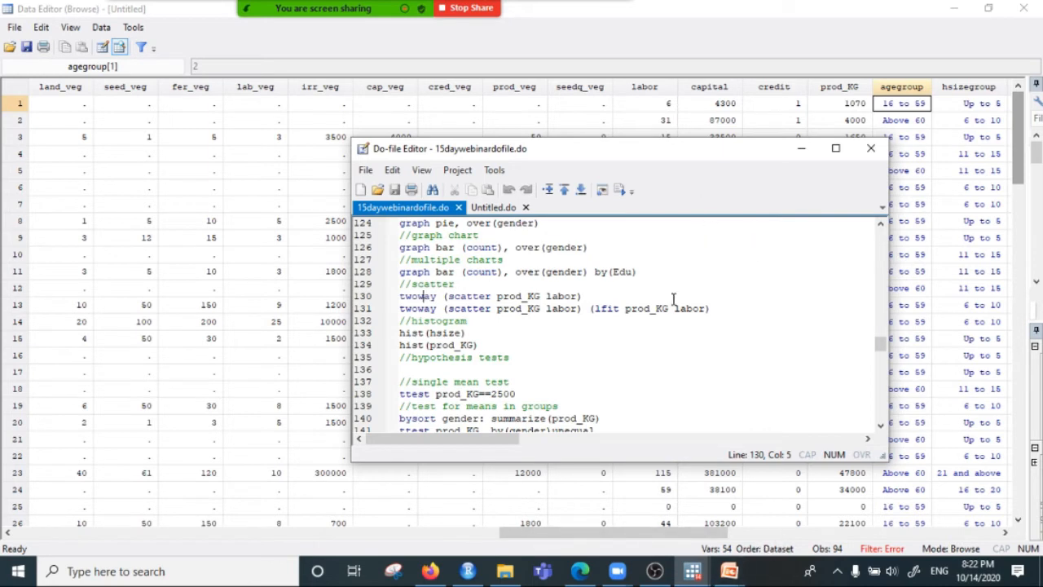
scroll(586, 358, "up", 3)
left_click_drag(750, 157, 813, 93)
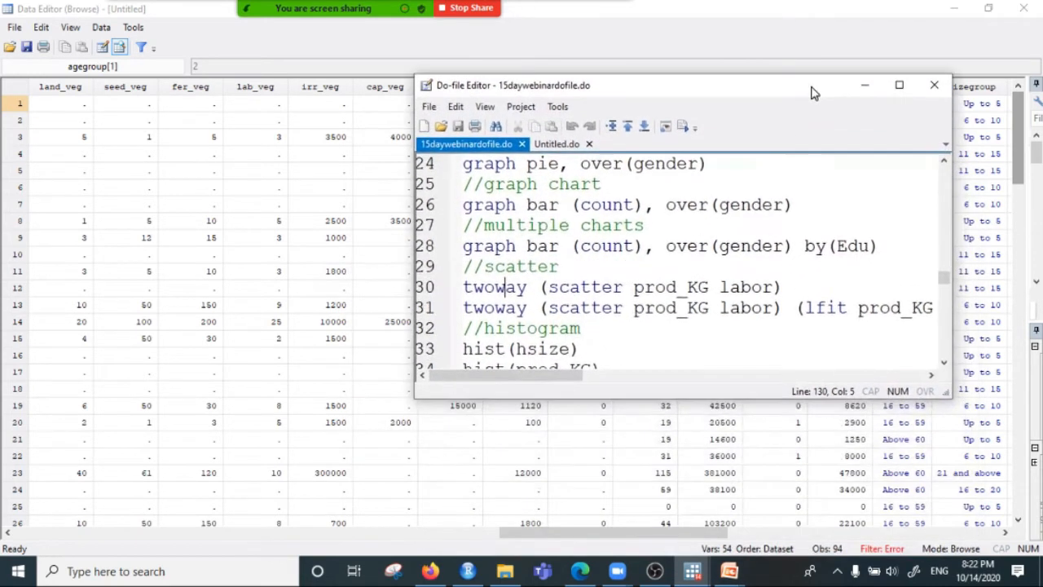
left_click(1023, 10)
left_click_drag(754, 93, 778, 154)
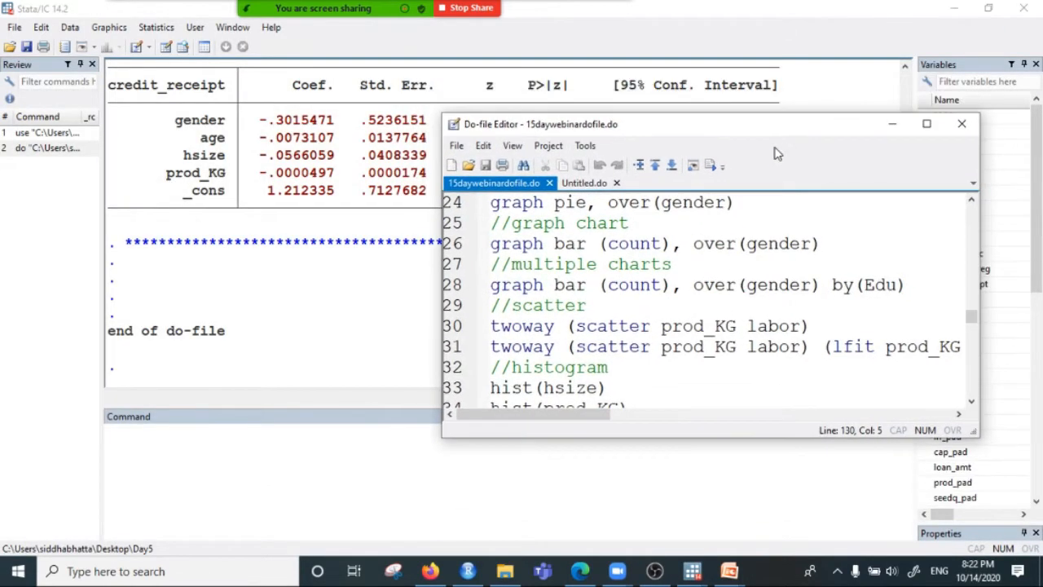
Execute only line 131 of the do-file, the prod_KG and labor scatter with its lfit line, and maximize the graph.
left_click(454, 334)
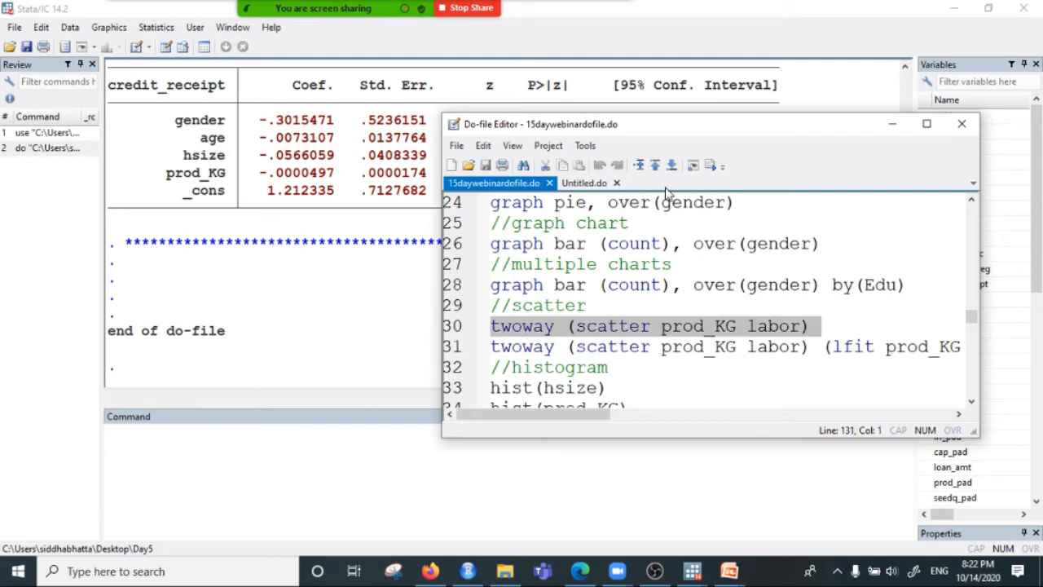
left_click(521, 348)
left_click(456, 351)
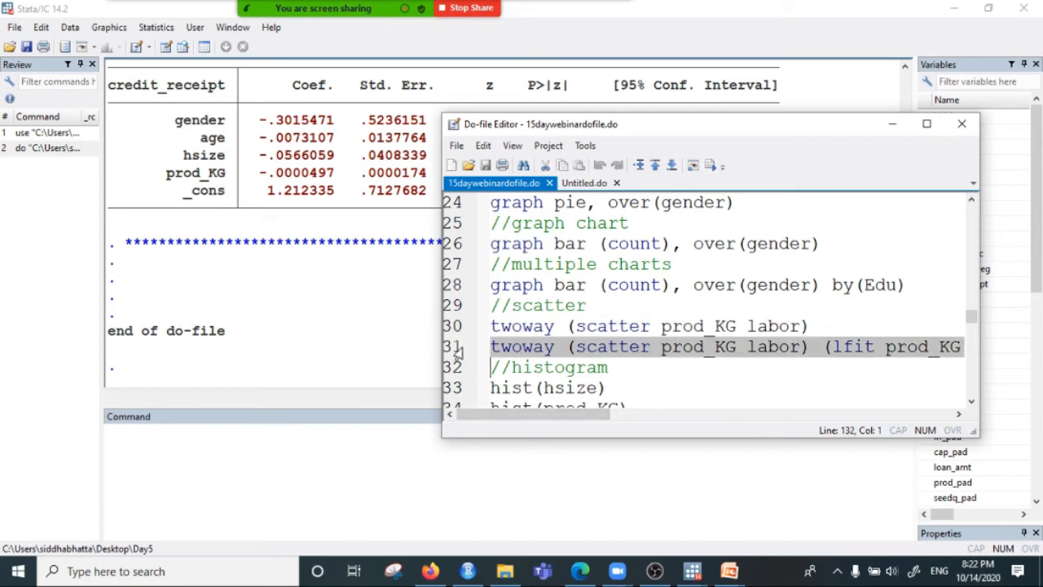
left_click(711, 166)
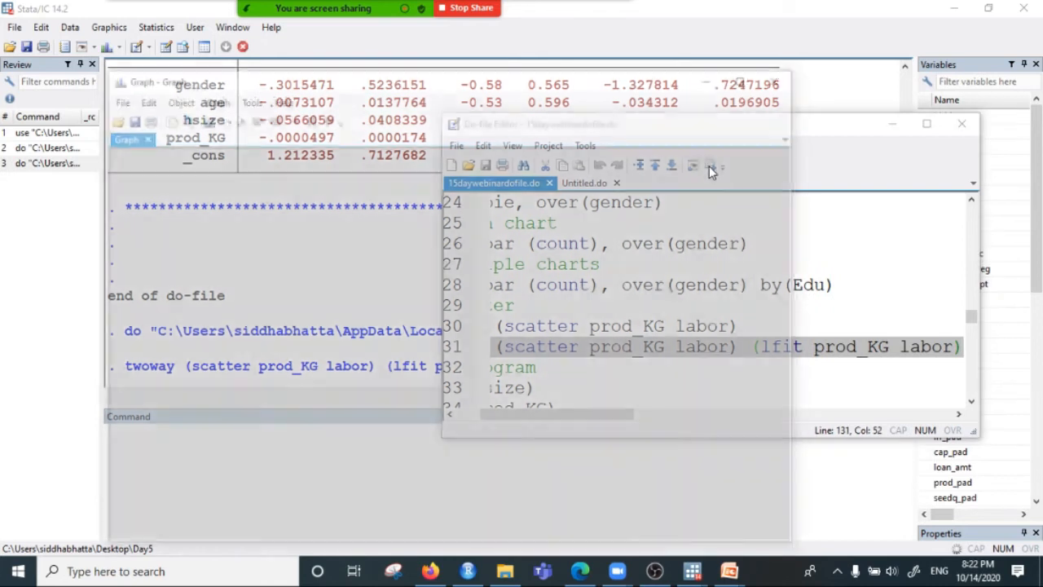
left_click(745, 76)
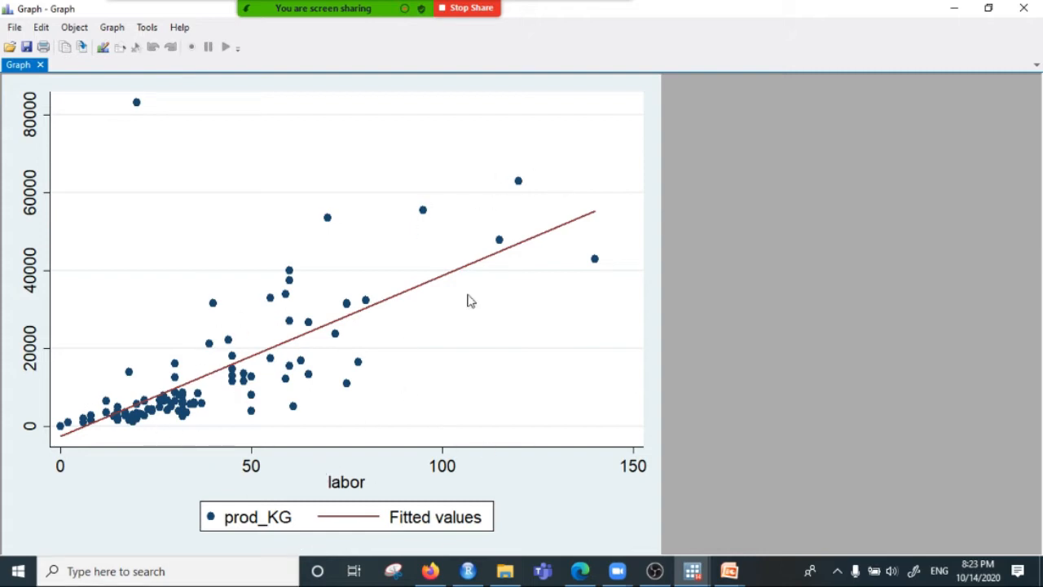
Minimize the graph and the Do-file Editor, and make the Command pane slightly taller in the main Stata window.
left_click(955, 8)
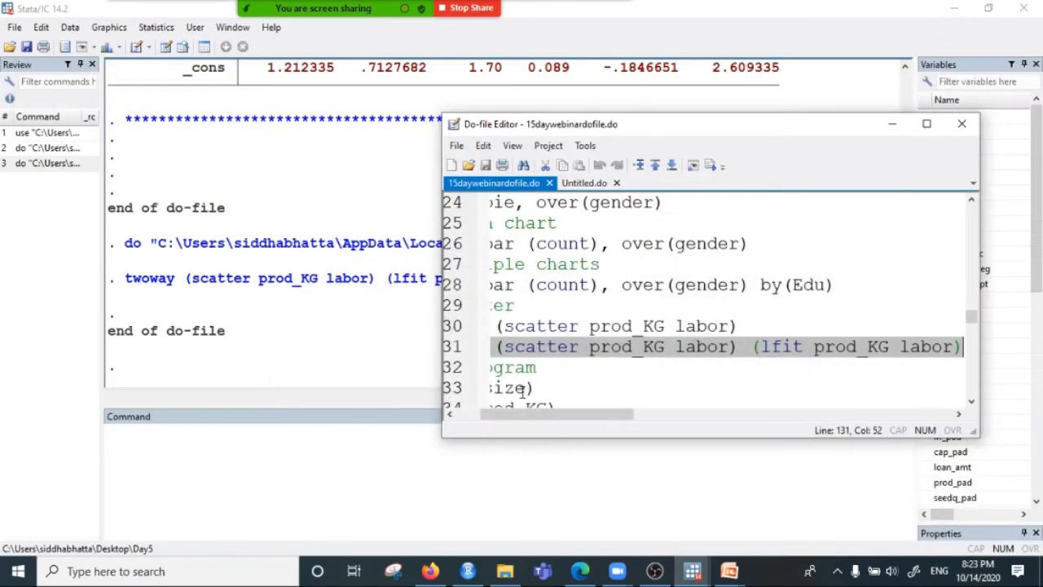
left_click(892, 124)
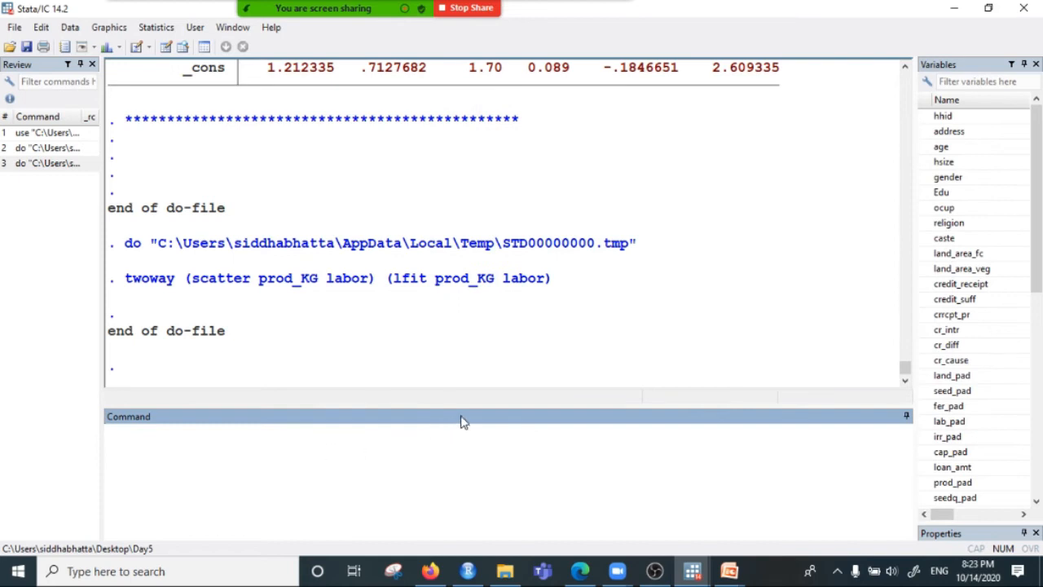
left_click_drag(464, 406, 383, 277)
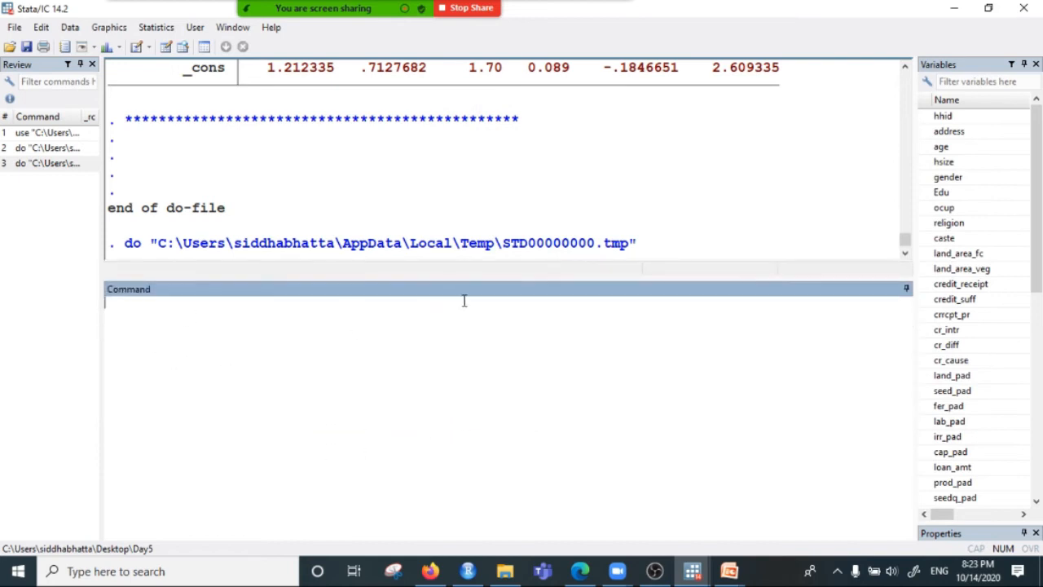
left_click_drag(498, 280, 478, 377)
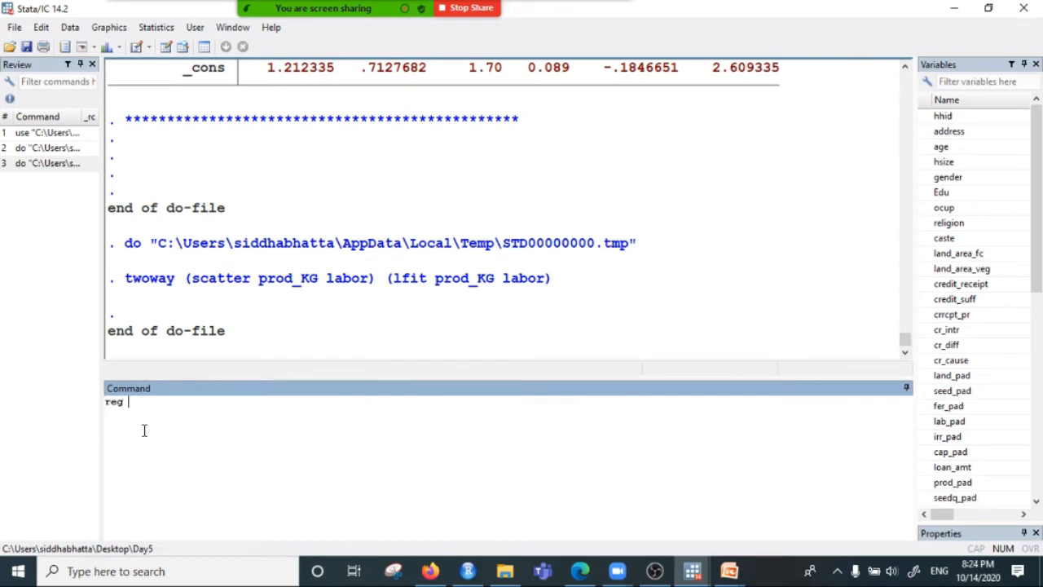
Enter the command reg prod_KG labor in enlarged text without running it.
scroll(143, 430, "up", 5)
type("prod_KG")
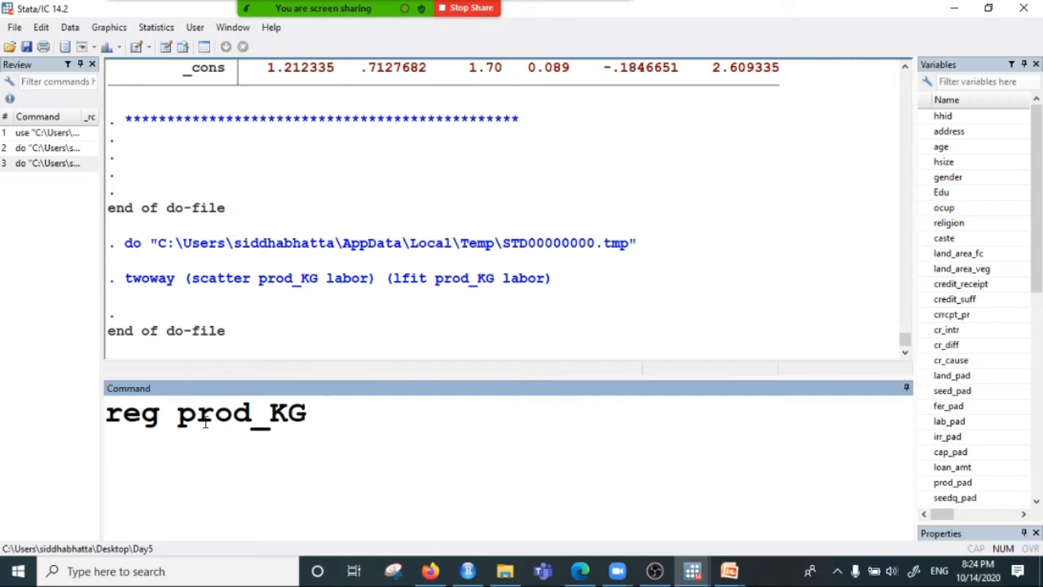
type("labor")
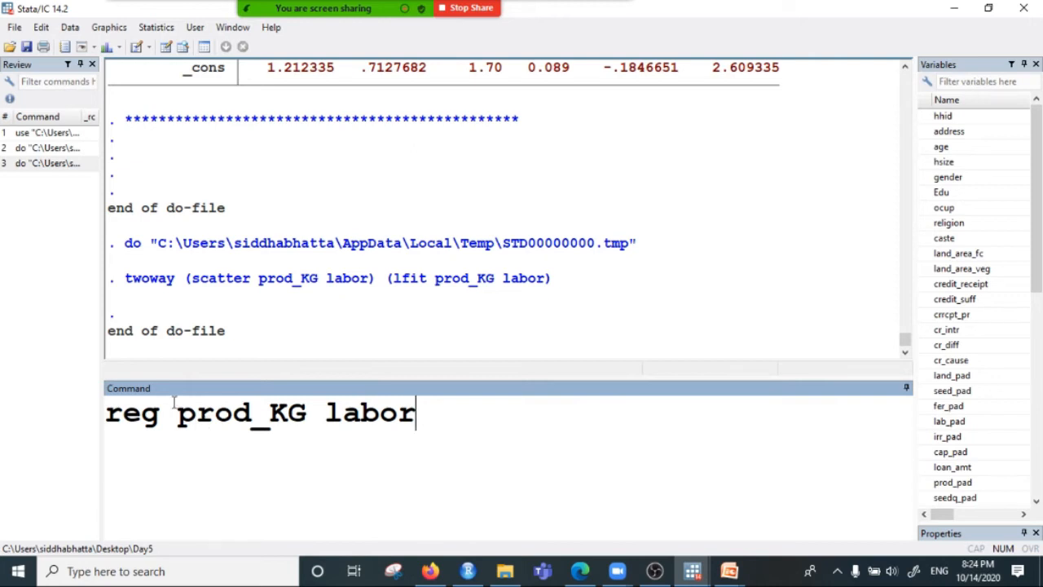
Launch Microsoft Office Word 2007, keeping the regression command ready in Stata.
left_click(102, 571)
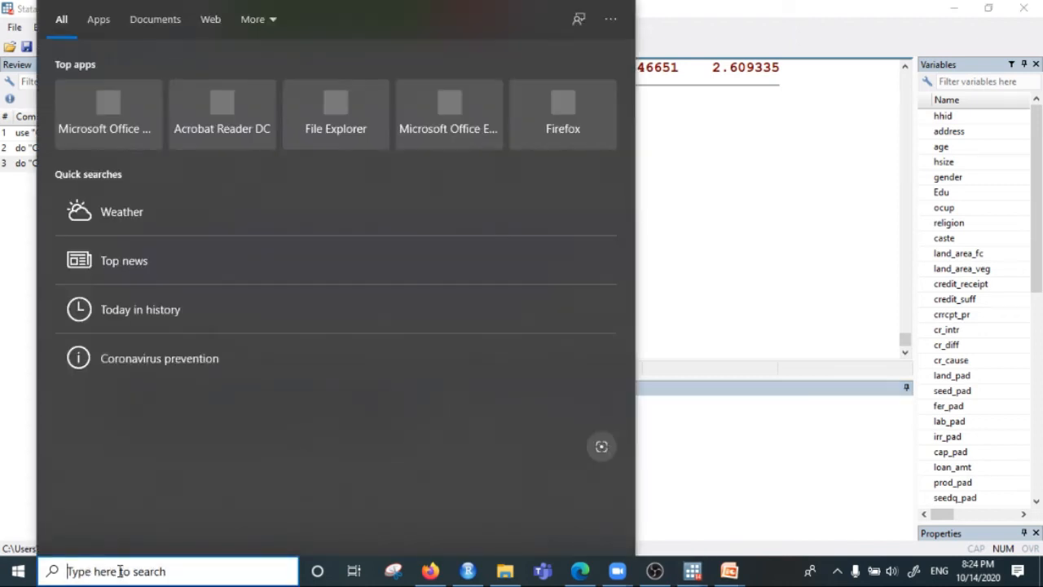
type("word")
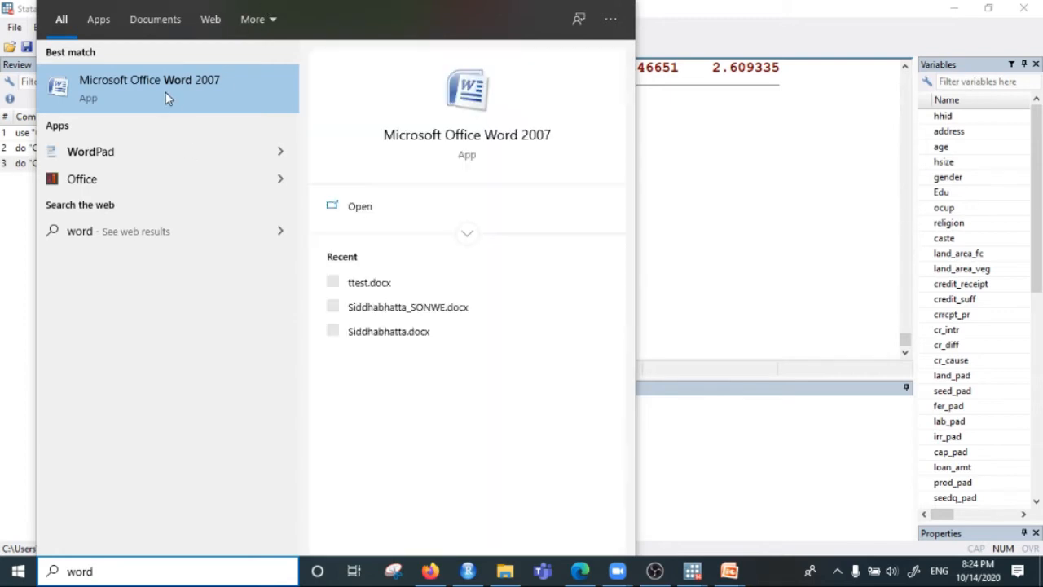
left_click(364, 207)
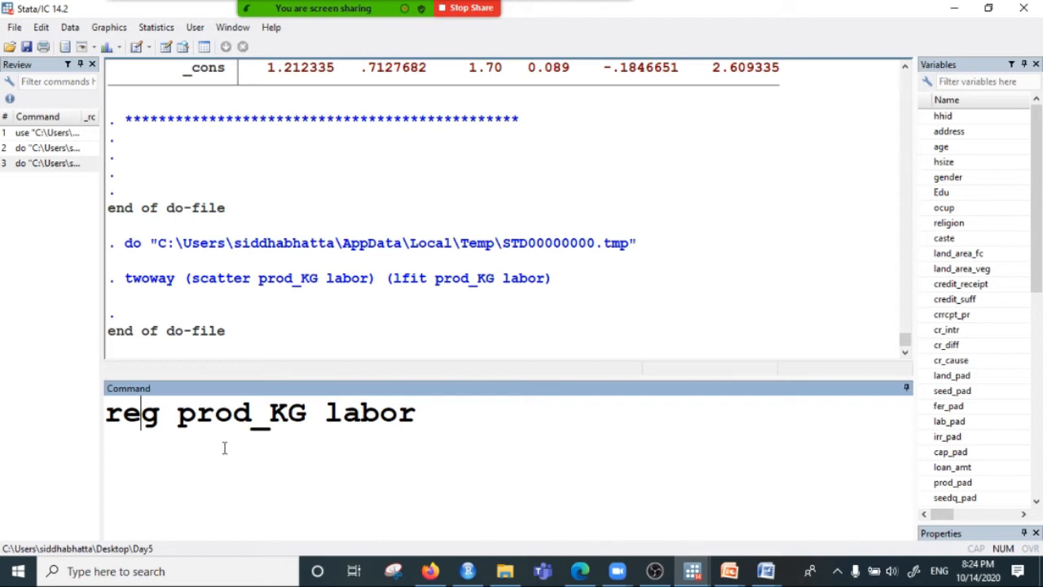
Run the regression of prod_KG on labor and resize the results area to view its output.
left_click_drag(176, 413, 456, 415)
left_click(451, 411)
key("Return")
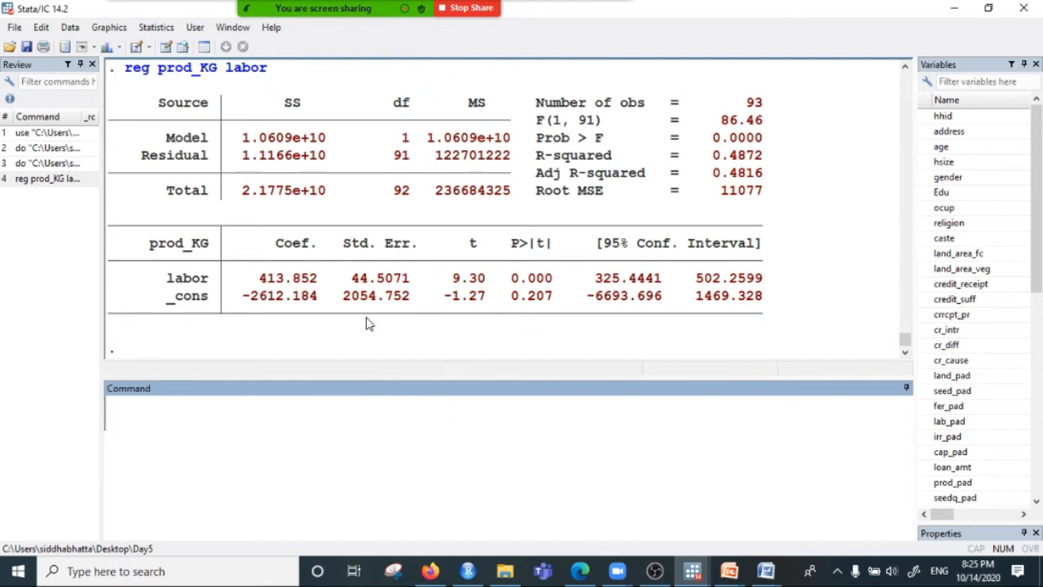
scroll(314, 353, "up", 1)
scroll(319, 326, "down", 1)
left_click_drag(424, 378, 399, 368)
scroll(397, 259, "up", 1)
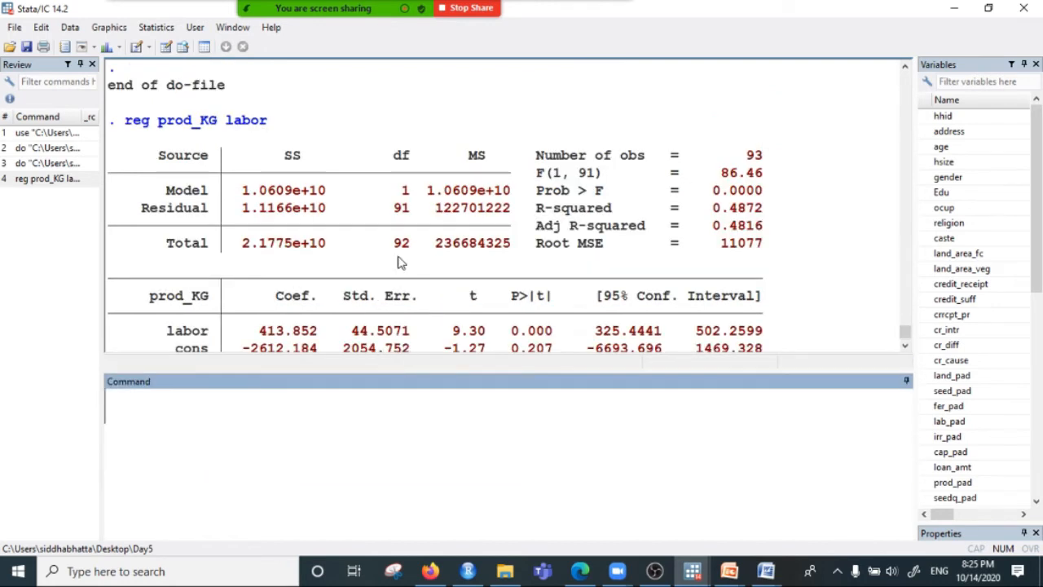
scroll(403, 299, "down", 1)
Switch to the blank Word document, magnify the page, and increase the font size to 14.
mouse_move(766, 572)
left_click(807, 521)
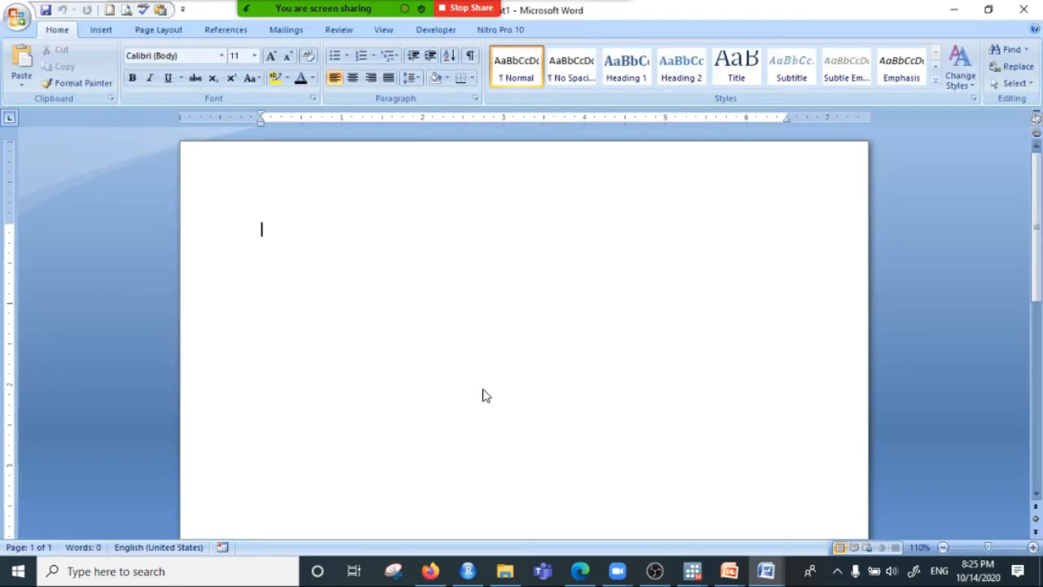
scroll(482, 396, "up", 19)
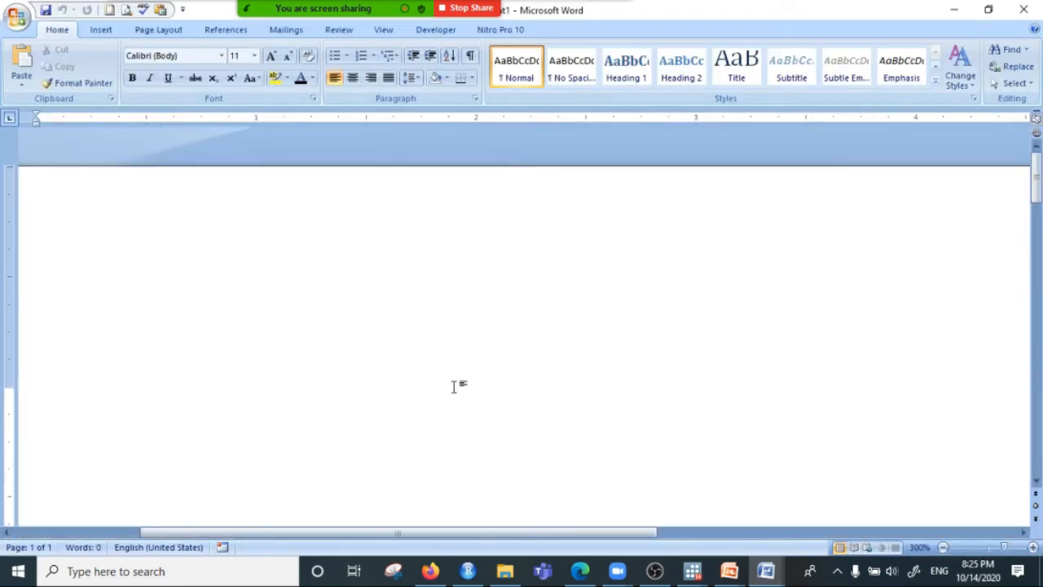
key("ctrl+a")
key("ctrl+shift+period")
key("ctrl+shift+period")
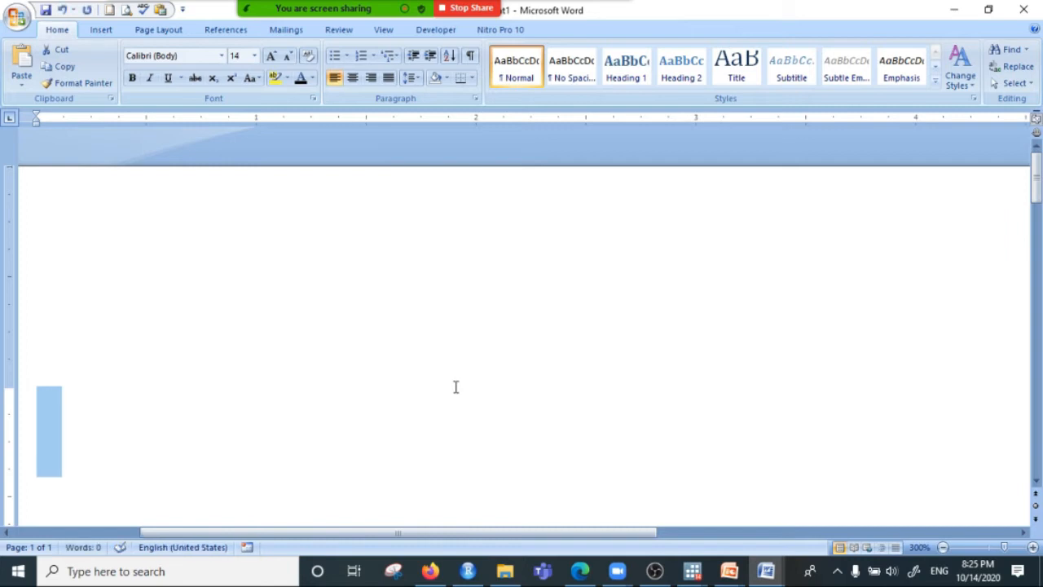
scroll(426, 412, "down", 4)
scroll(162, 372, "down", 2)
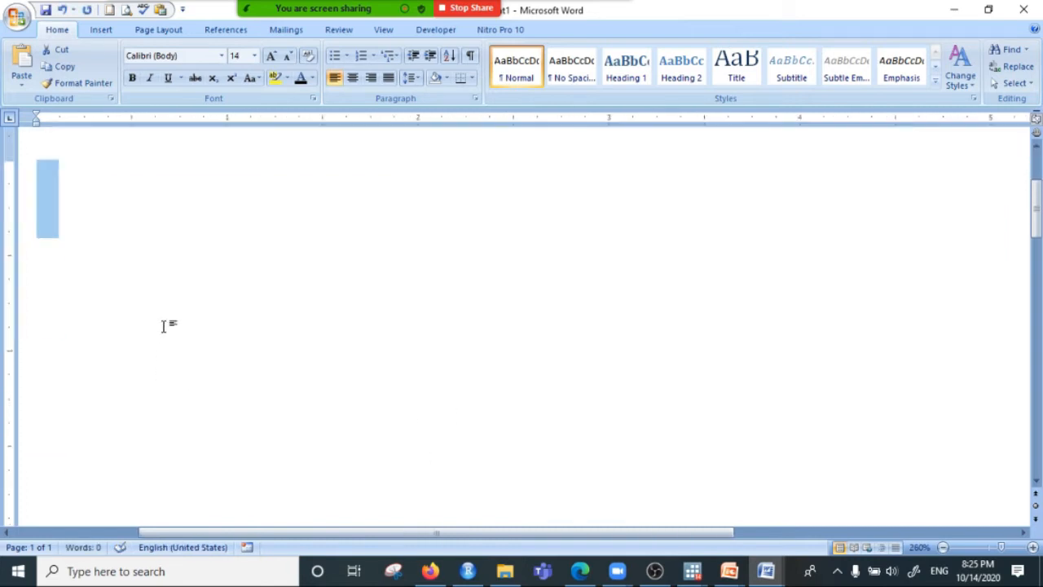
Set the page zoom to 280% and write the regression equation Y=a+bx on the first line.
left_click(179, 298)
scroll(175, 298, "up", 2)
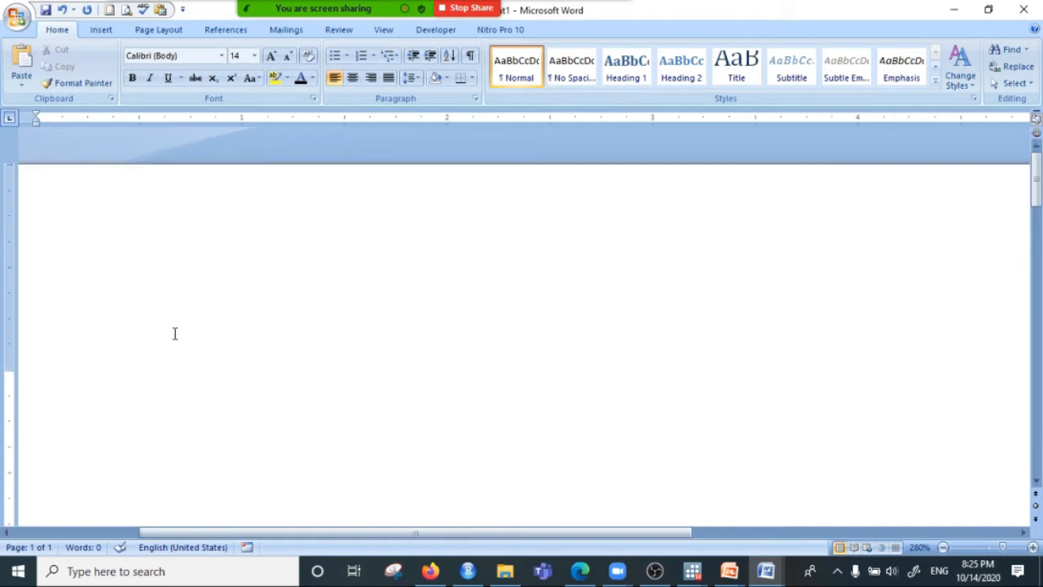
type("Y=")
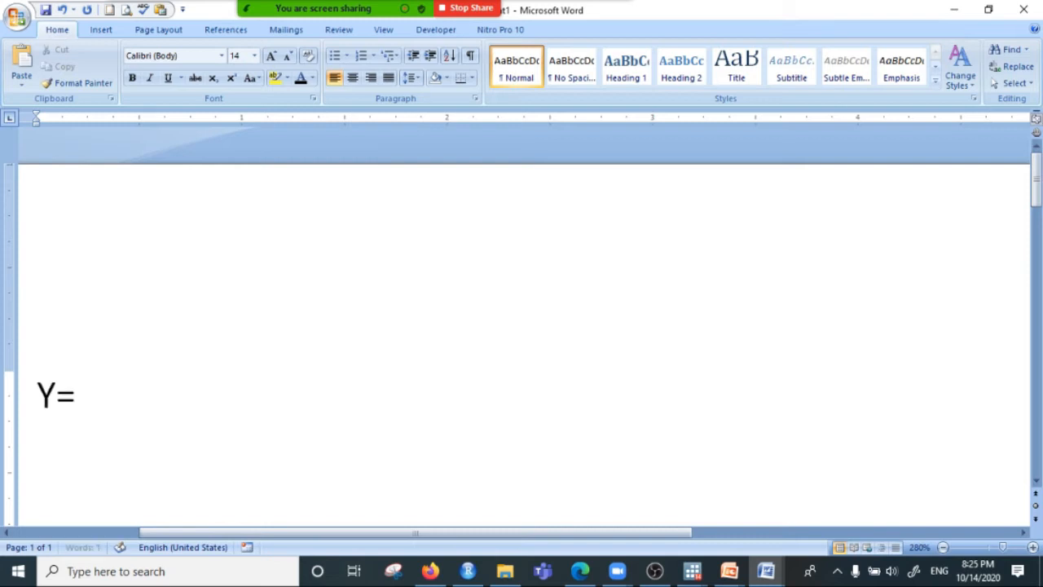
type("a+bx")
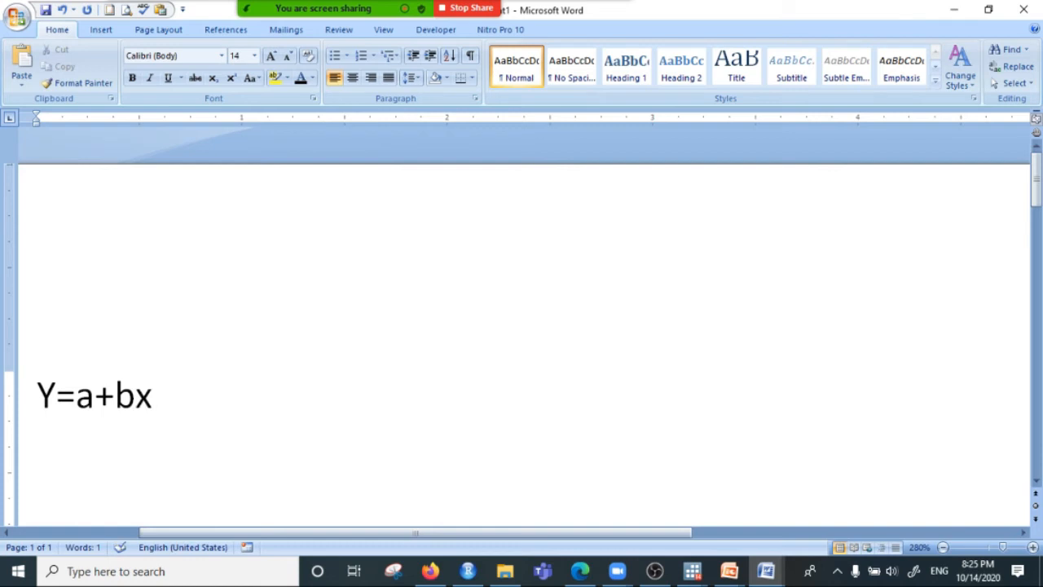
Centre the equation Y=a+bx and enlarge its text to font size 48.
left_click(69, 404)
left_click(352, 77)
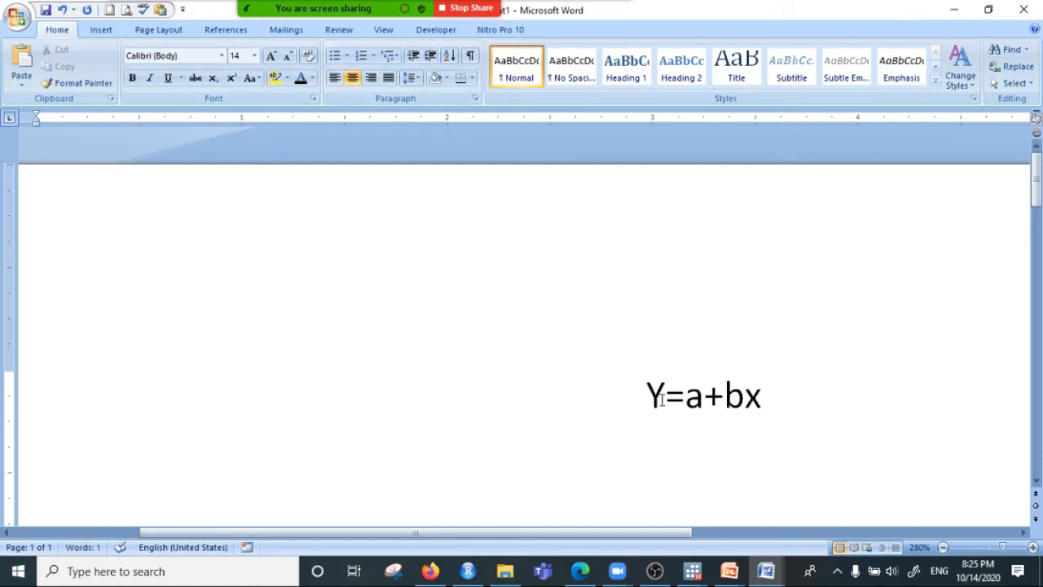
left_click_drag(637, 376, 772, 384)
key("ctrl+shift+period")
key("ctrl+shift+period")
key("ctrl+shift+period")
key("ctrl+shift+period")
key("ctrl+shift+period")
key("ctrl+shift+period")
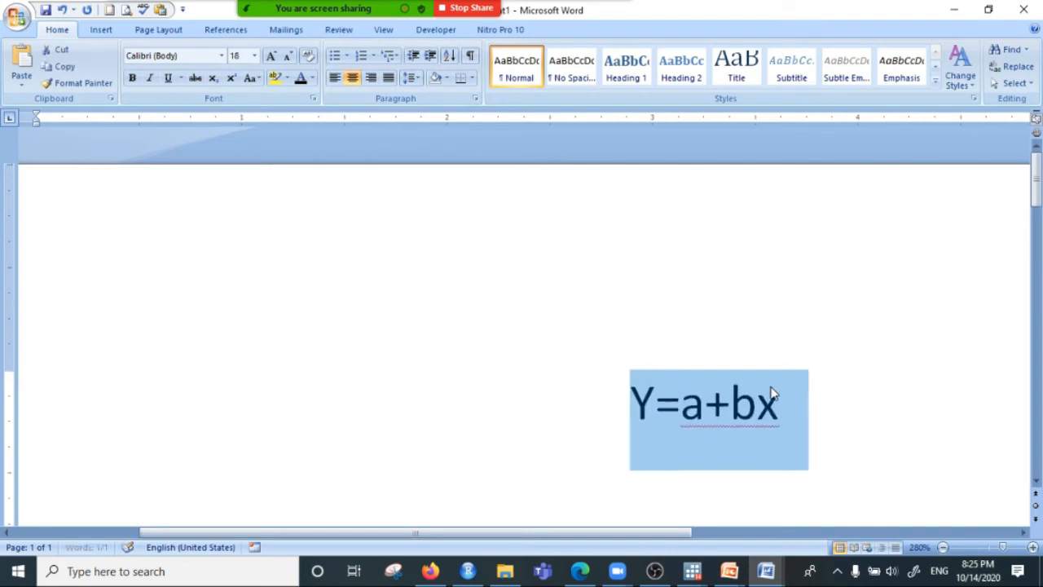
key("ctrl+shift+period")
key("ctrl+shift+period")
key("ctrl+shift+period")
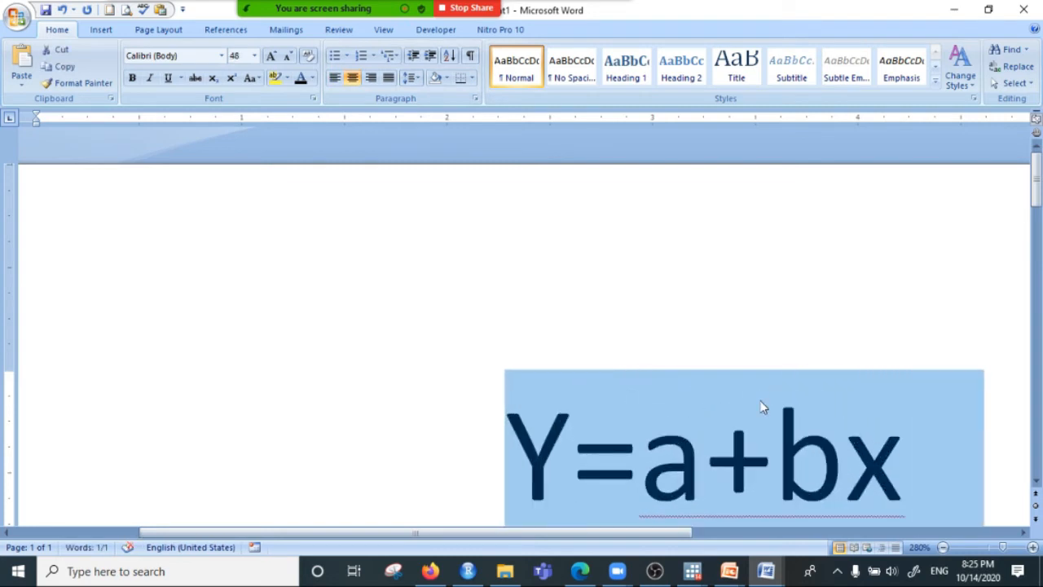
Duplicate the equation Y=a+bx onto a new line directly below the original.
scroll(461, 326, "down", 12, "ctrl")
left_click(745, 408)
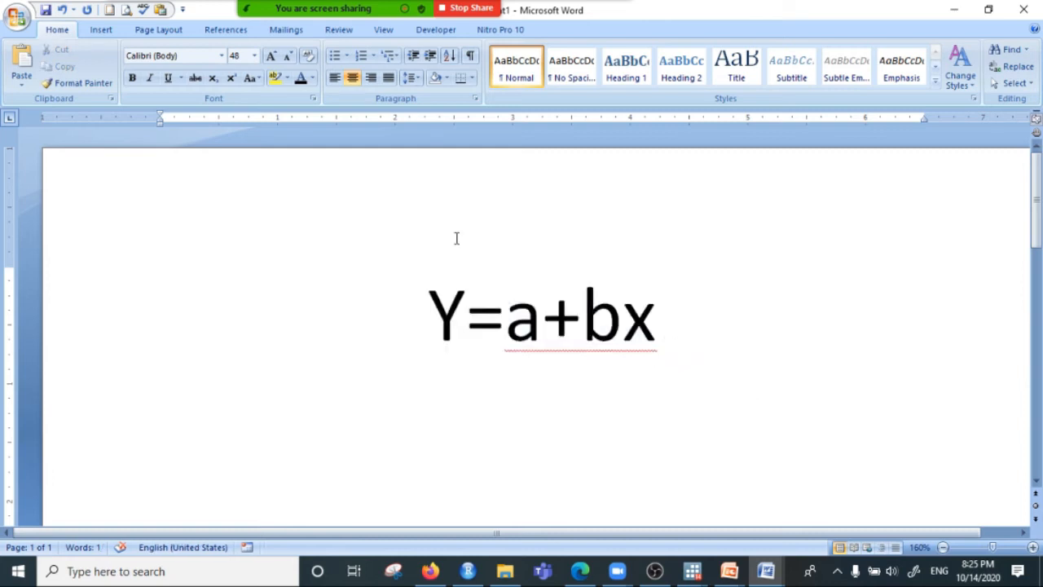
left_click_drag(439, 328, 659, 334)
key("ctrl+c")
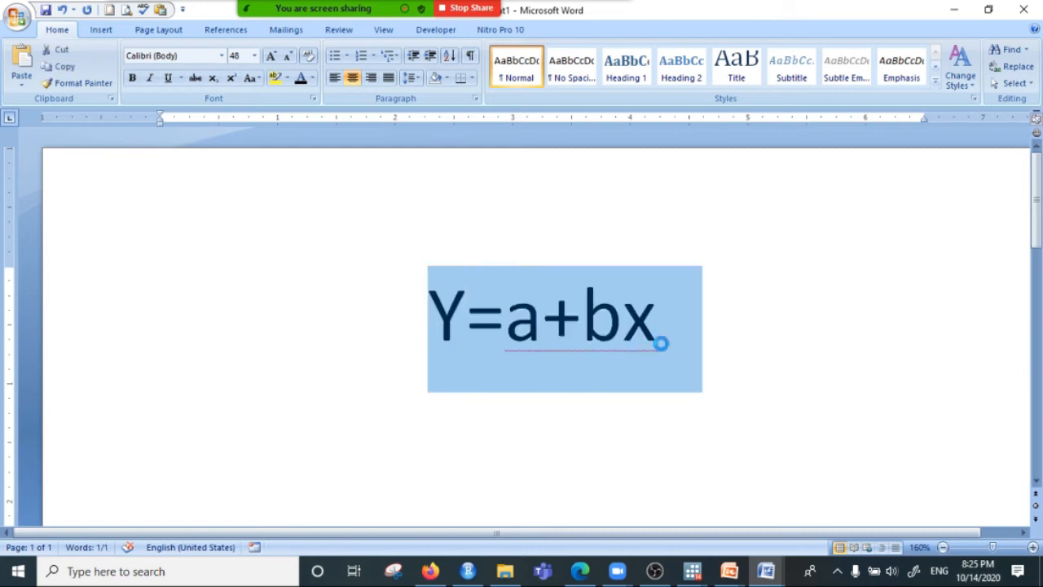
left_click(667, 341)
key("Return")
key("ctrl+v")
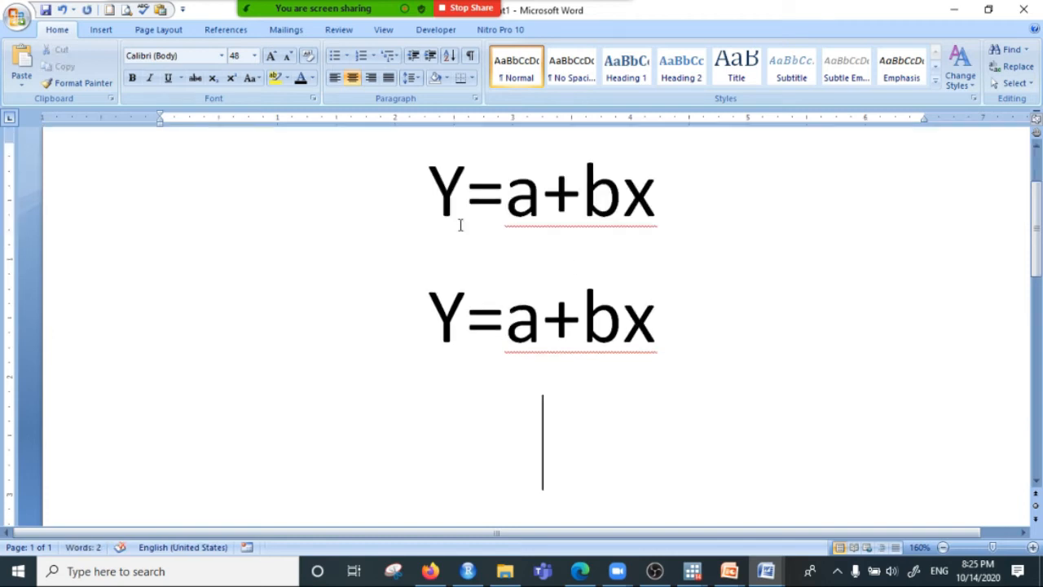
Replace both a and b in the second equation with ".." placeholders.
left_click(494, 336)
left_click(595, 295)
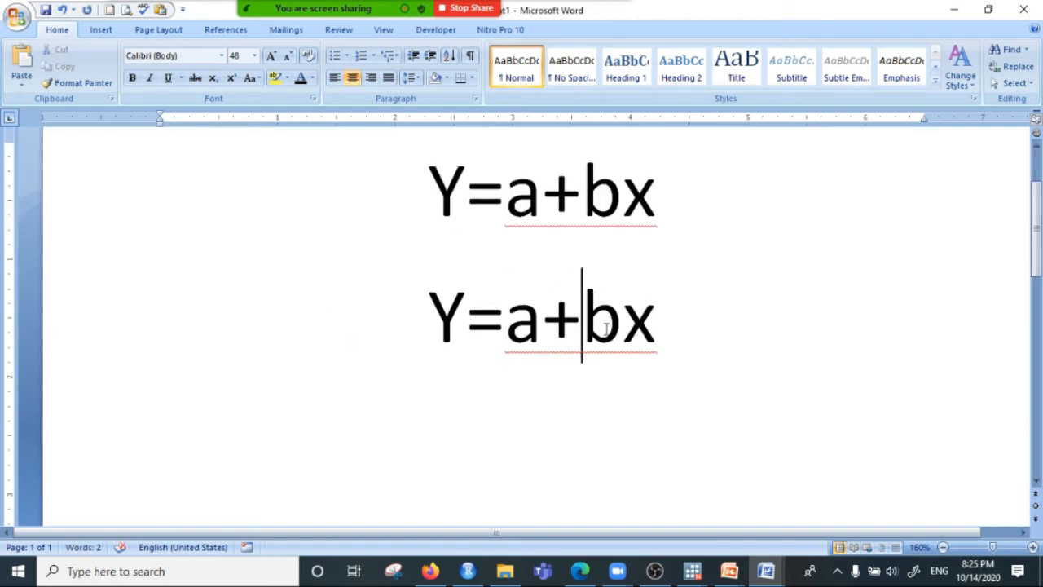
key("Delete")
type("..")
left_click(508, 334)
left_click_drag(508, 334, 538, 330)
type("..")
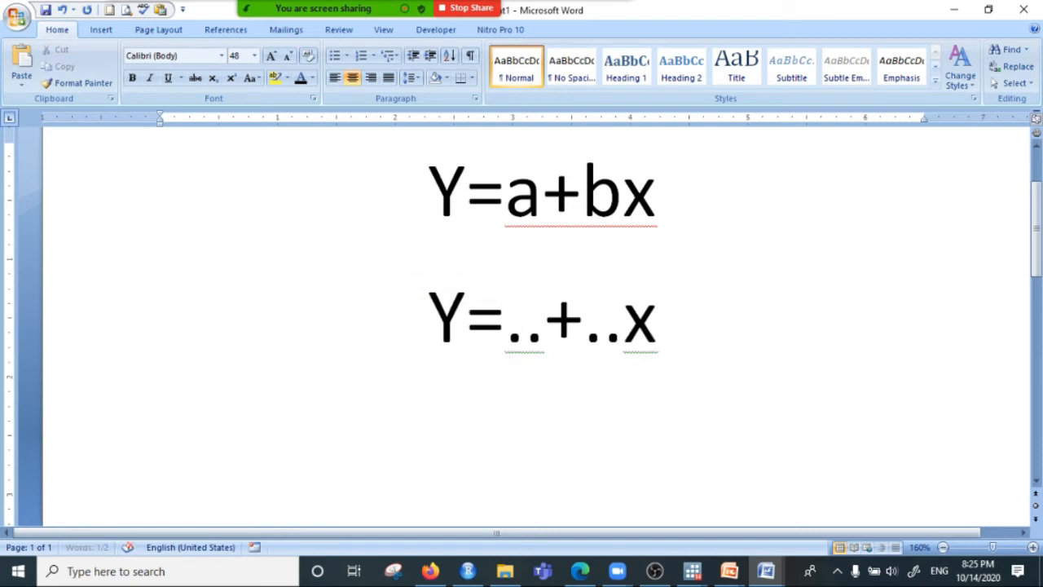
Switch to Stata and examine the labor and _cons coefficients in the regression output.
left_click(431, 572)
left_click(430, 572)
left_click(692, 572)
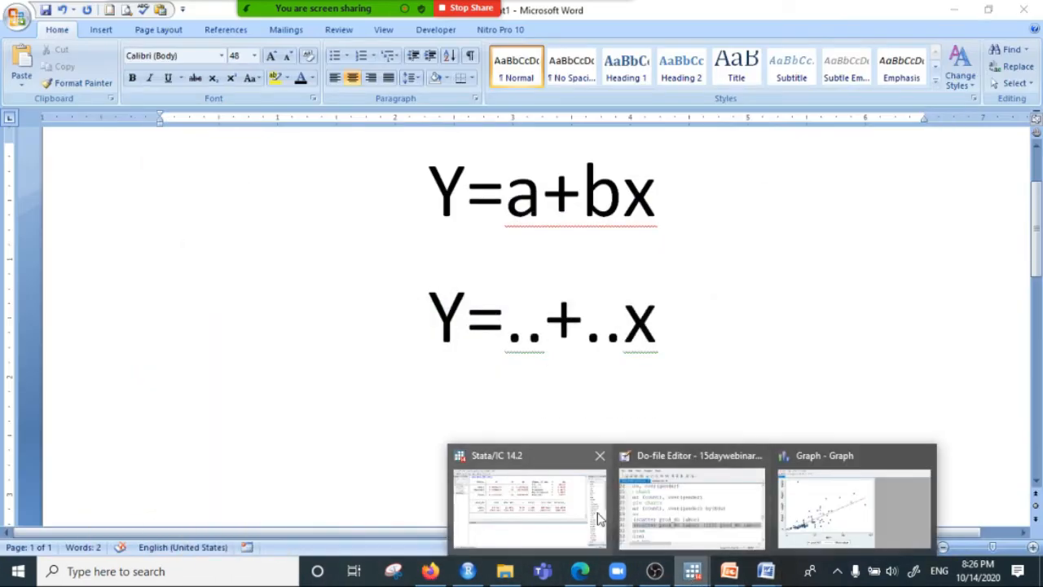
left_click(599, 520)
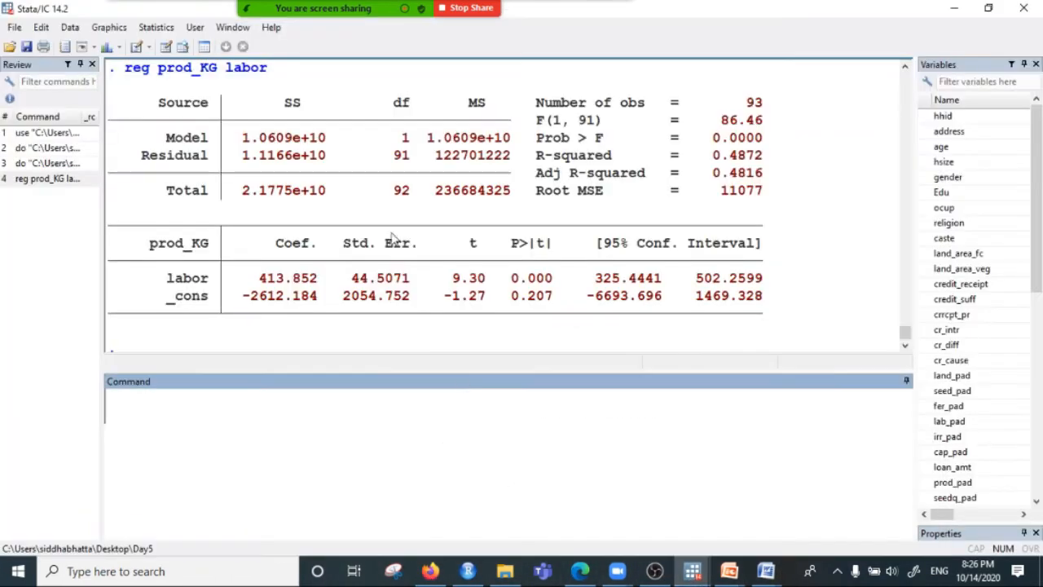
left_click_drag(168, 278, 346, 281)
left_click(176, 280)
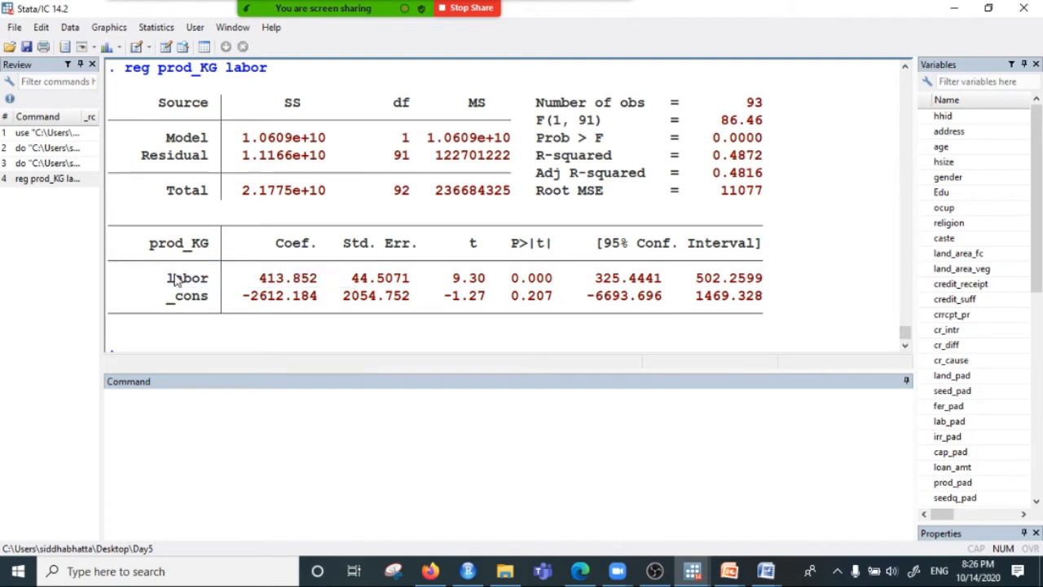
left_click_drag(161, 278, 312, 285)
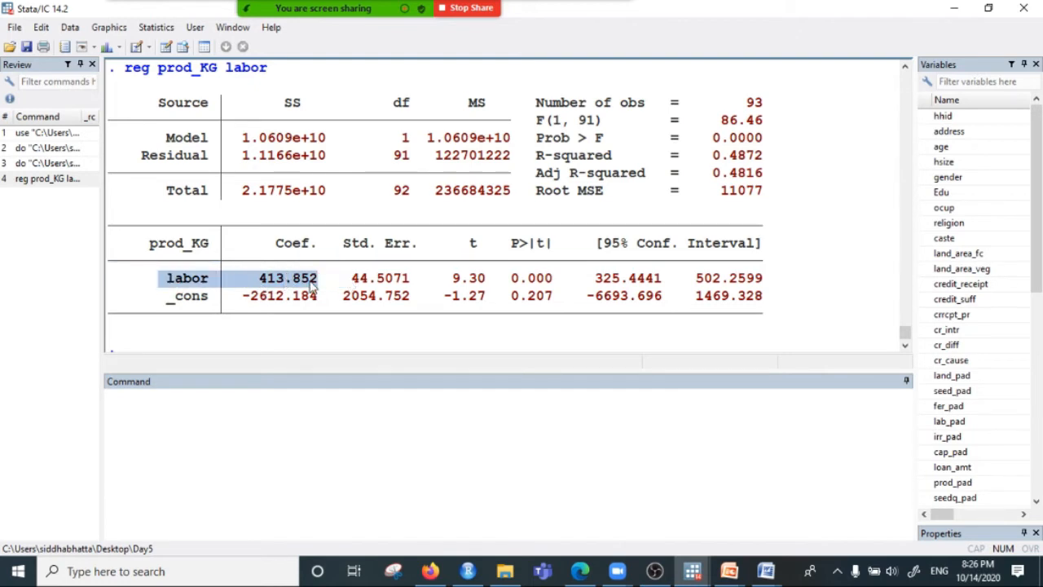
left_click(173, 281)
left_click_drag(269, 278, 298, 284)
left_click_drag(173, 298, 303, 299)
left_click_drag(169, 278, 307, 285)
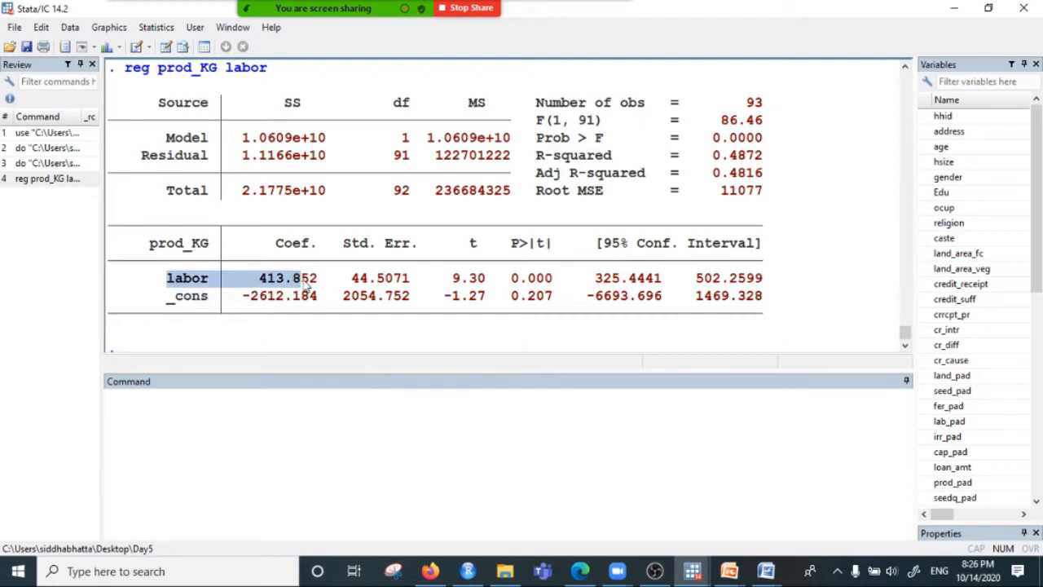
left_click(249, 285)
left_click_drag(169, 278, 286, 279)
left_click(195, 280)
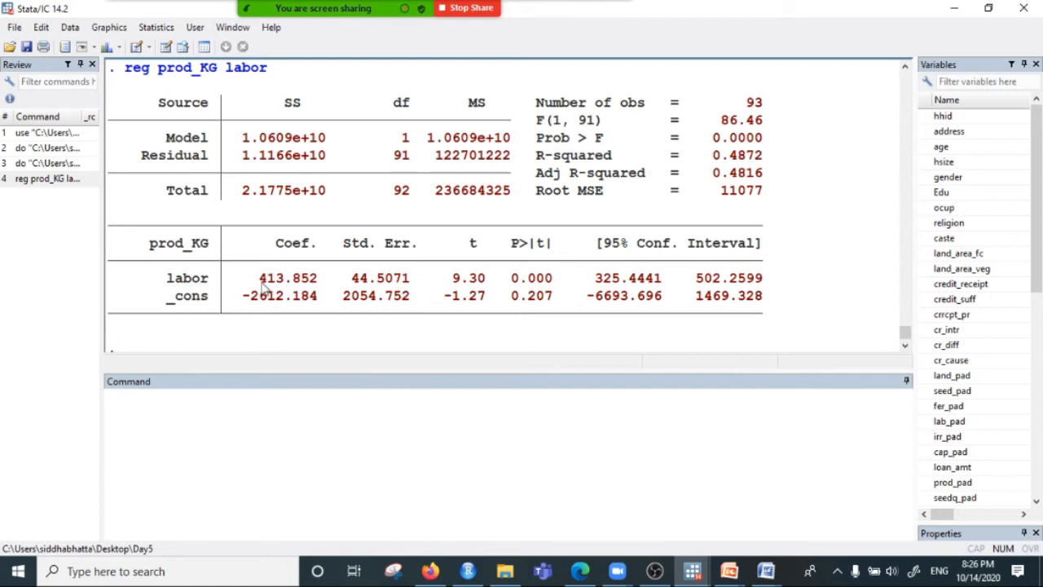
left_click_drag(194, 280, 308, 283)
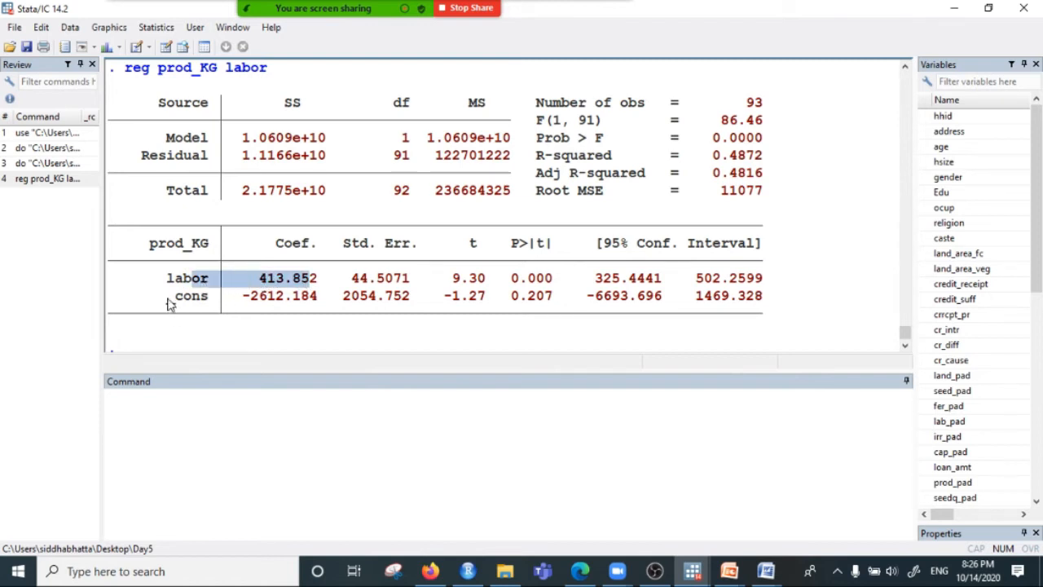
left_click_drag(169, 304, 295, 303)
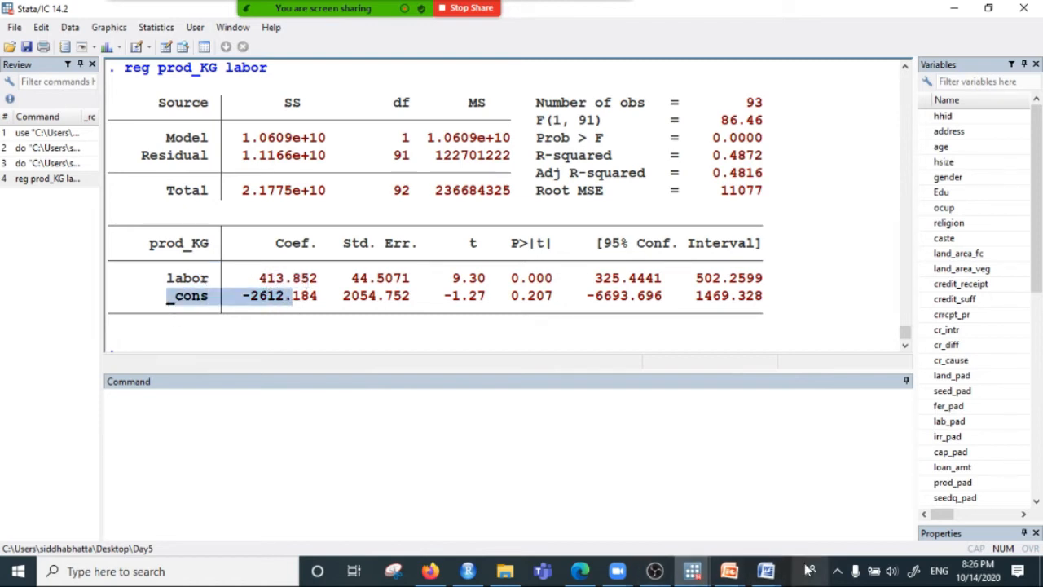
Switch back to the Word equations and replace the intercept placeholder in the second one with -2612.
left_click(765, 572)
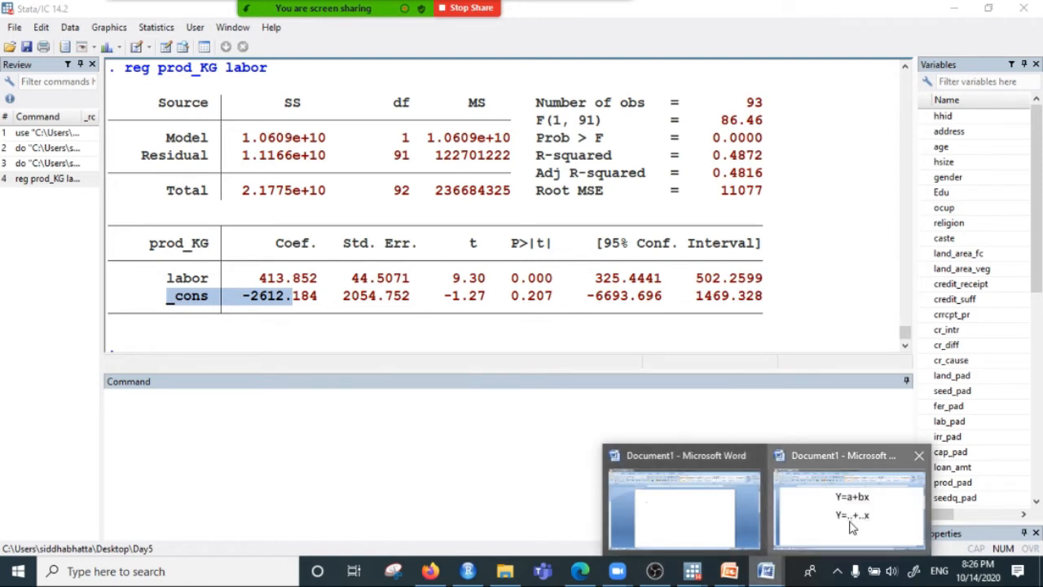
left_click(850, 522)
key("BackSpace")
key("BackSpace")
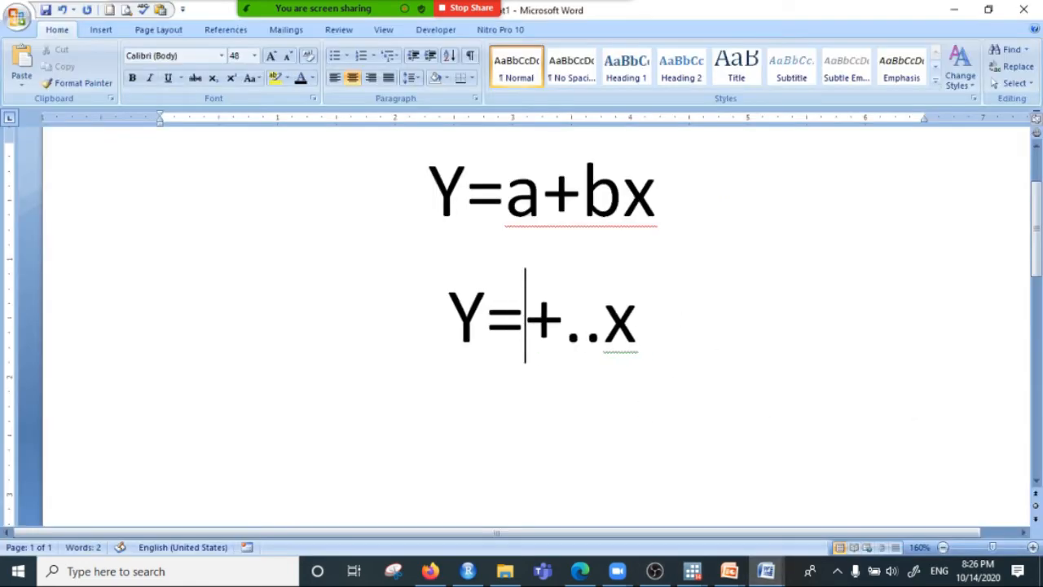
type("-2612")
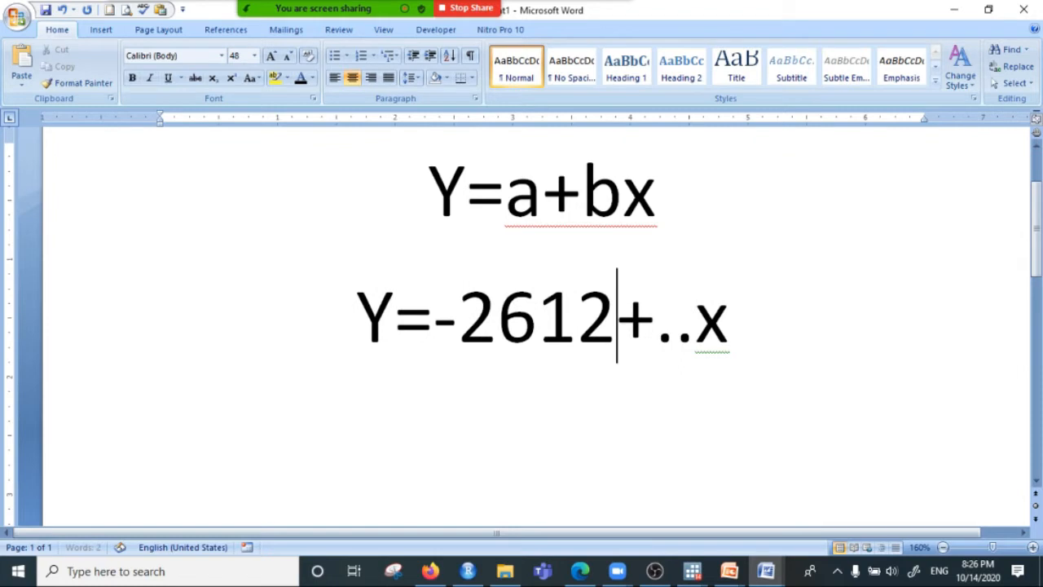
Check the labor coefficient in Stata and replace the remaining placeholder before x in the Word equation with 413.85.
left_click(739, 316)
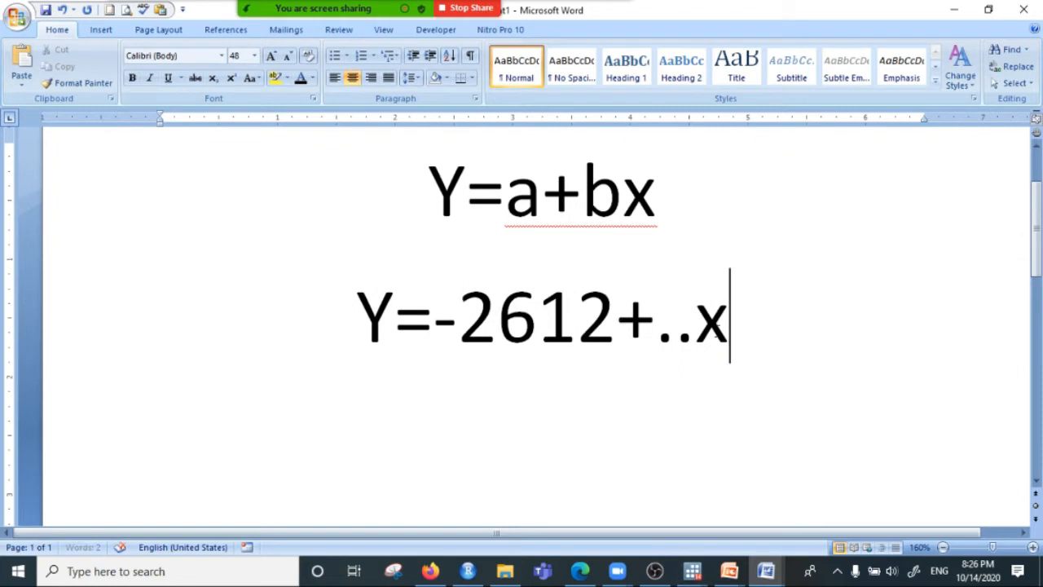
left_click(707, 335)
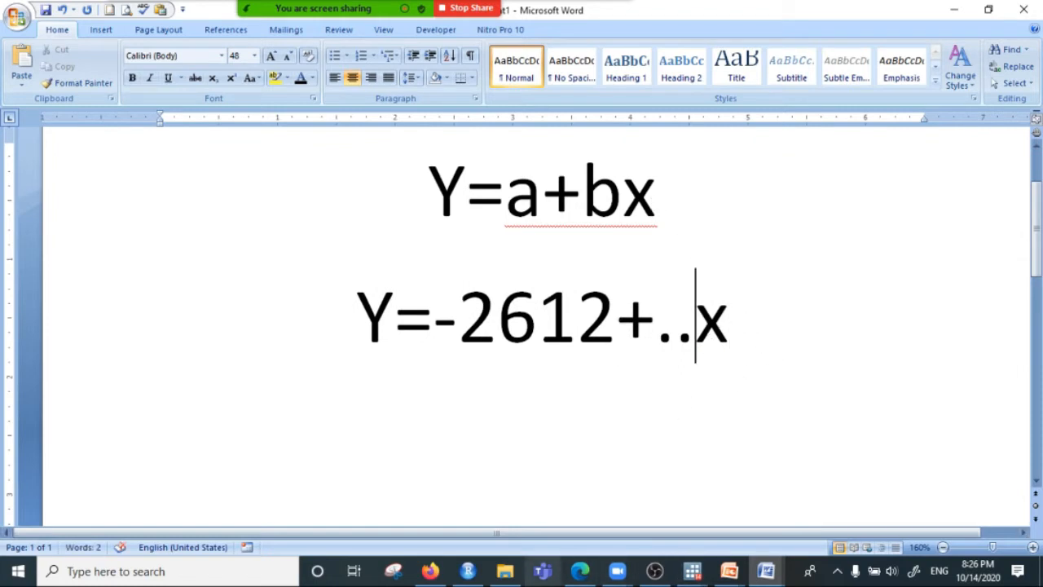
left_click(697, 579)
left_click(533, 509)
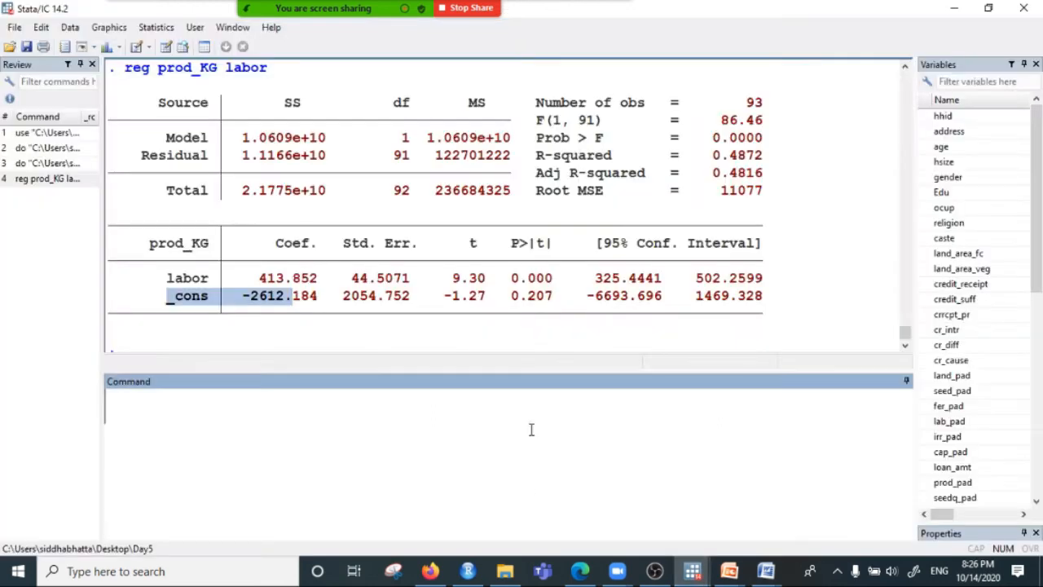
left_click_drag(252, 278, 326, 280)
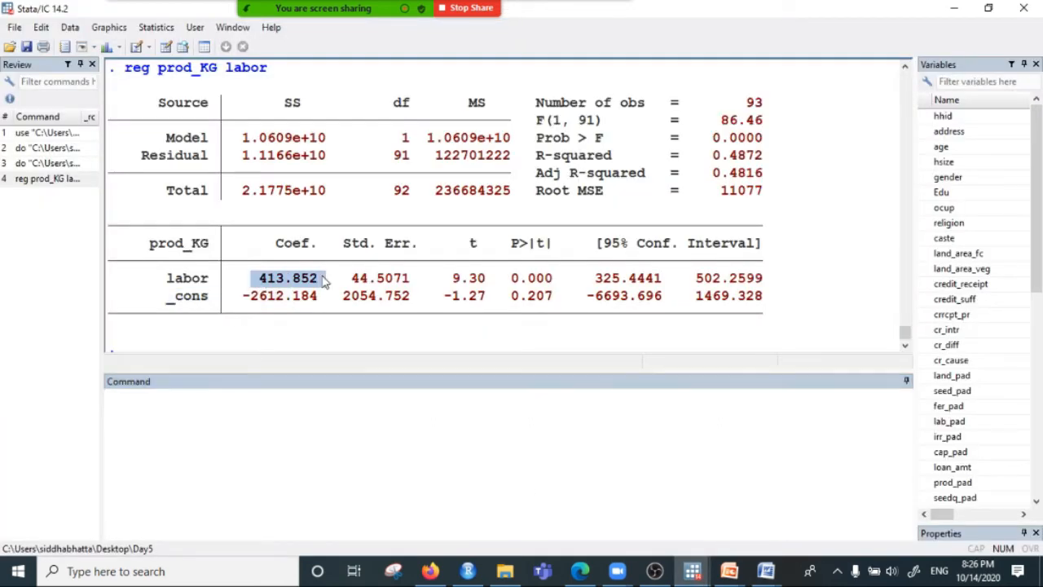
left_click(766, 571)
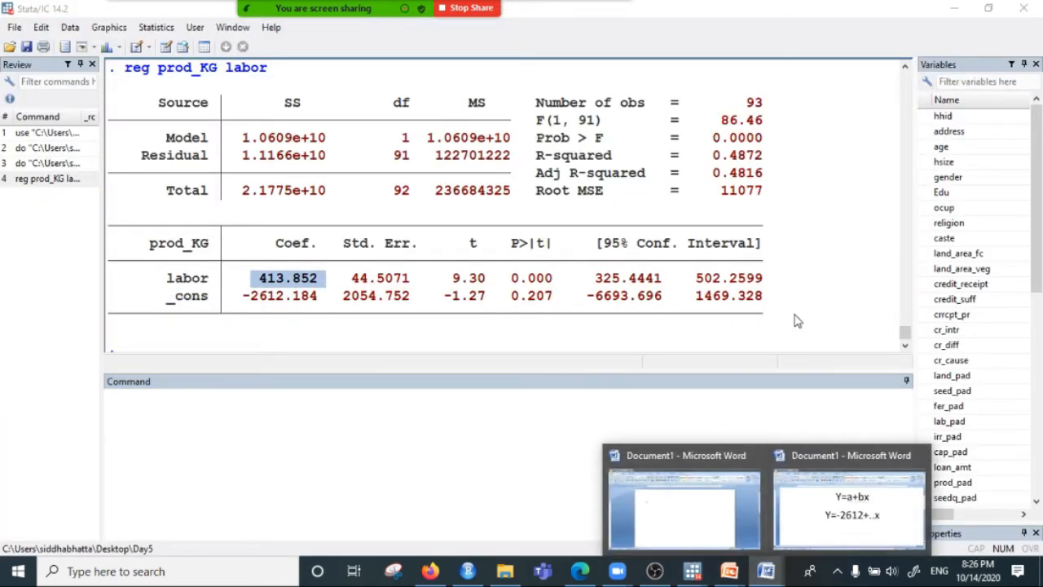
left_click(862, 524)
left_click(691, 325)
key("BackSpace")
key("BackSpace")
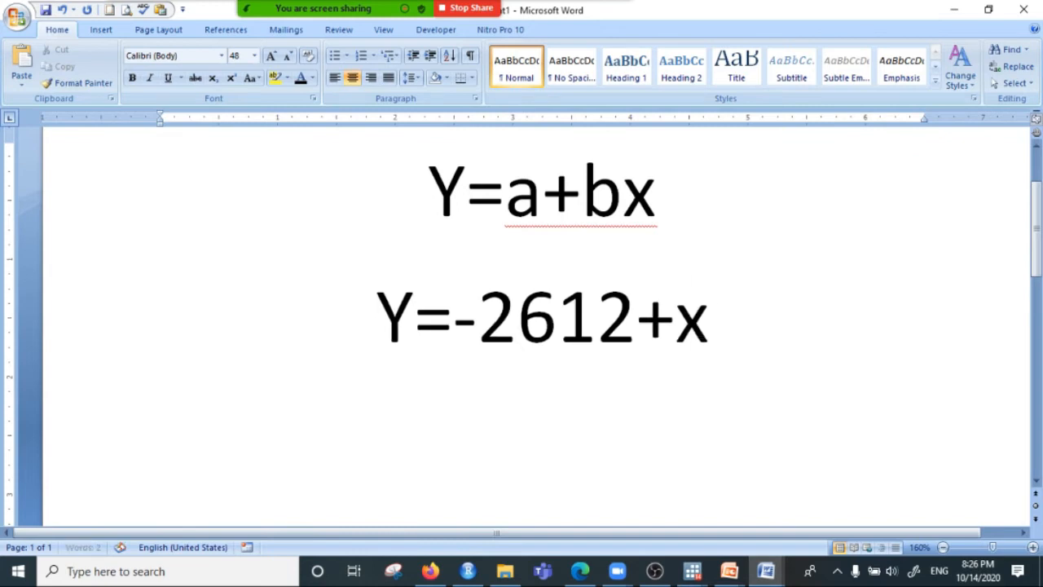
type("413.85")
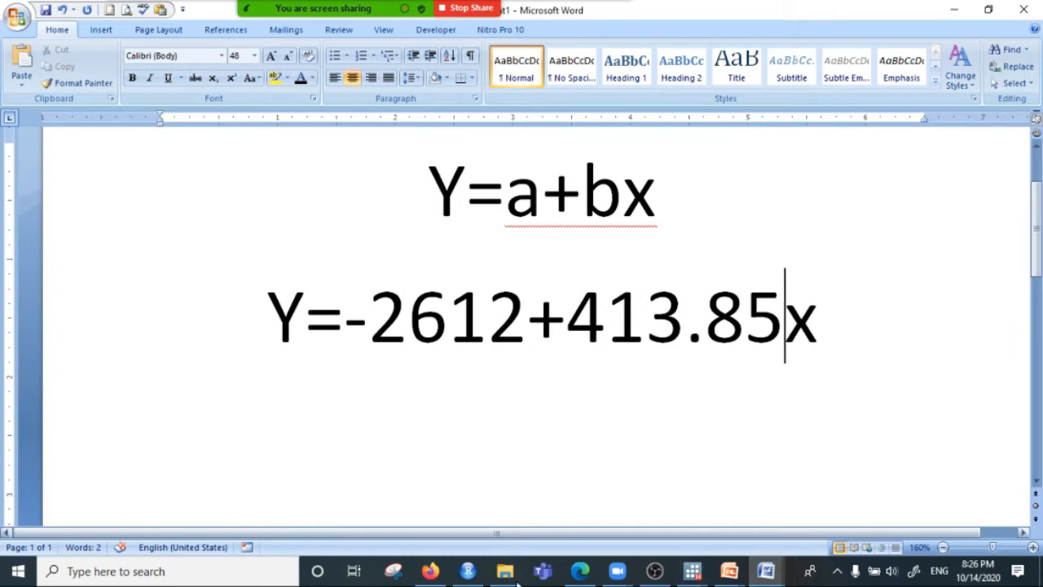
Switch to Stata and run the command reg prod_KG labor again.
mouse_move(700, 573)
left_click(524, 505)
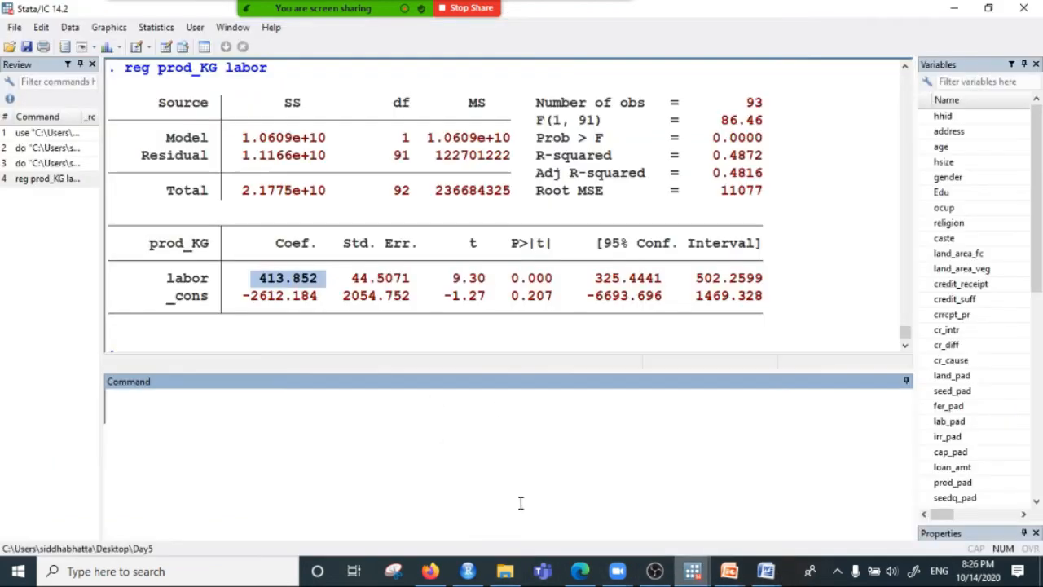
type("reg ")
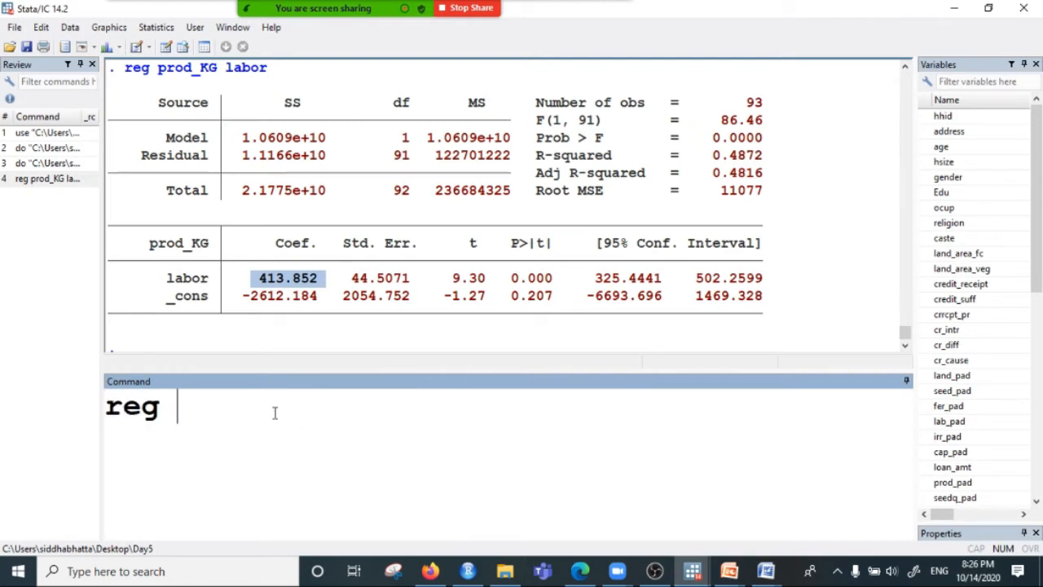
type("prod_KG")
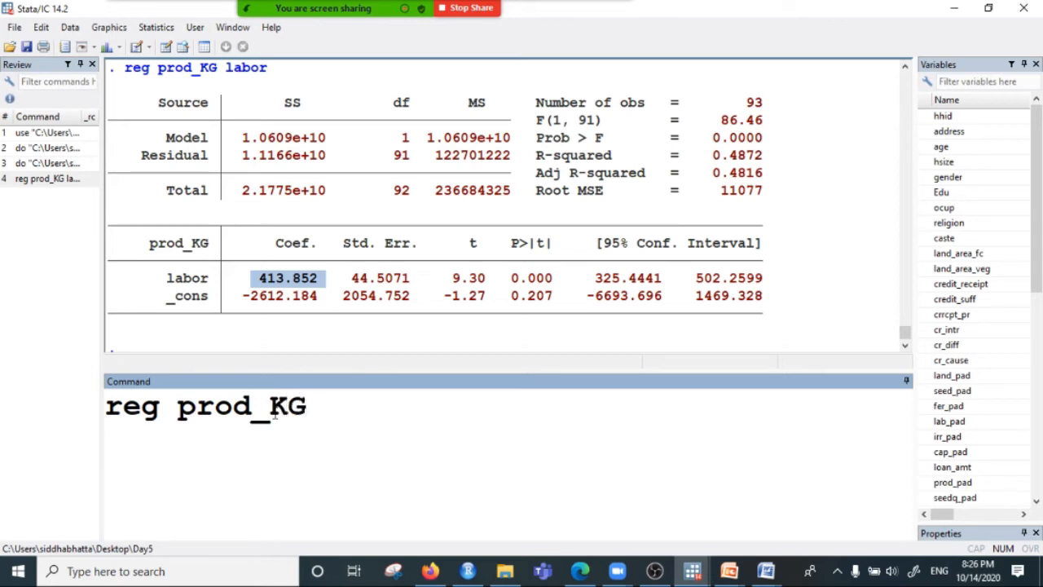
type(" labor")
key("Return")
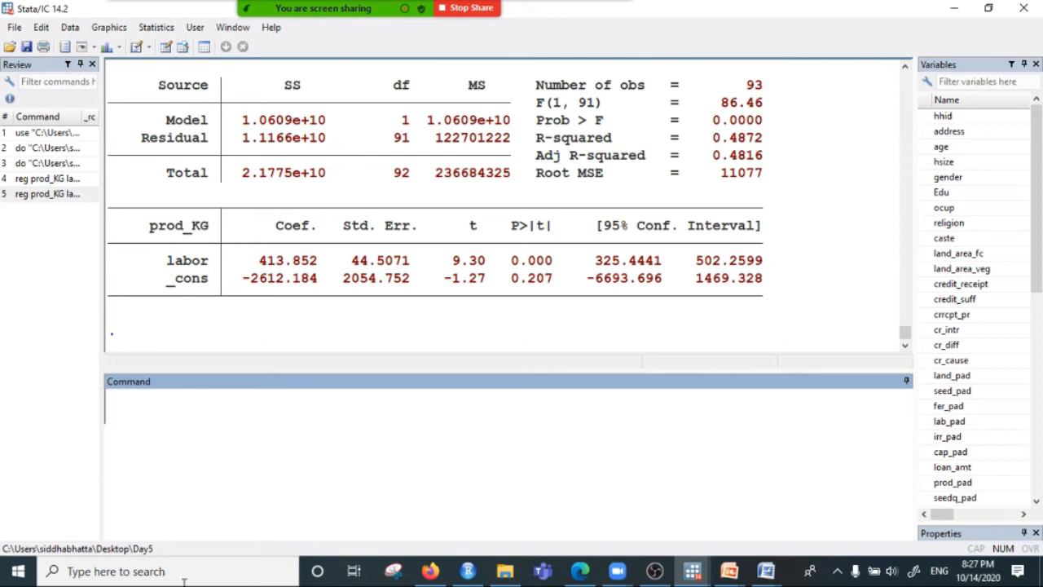
Examine the labor and _cons coefficients, switch to Word, and compare them with the terms of the second equation.
left_click_drag(151, 261, 333, 265)
left_click(280, 271)
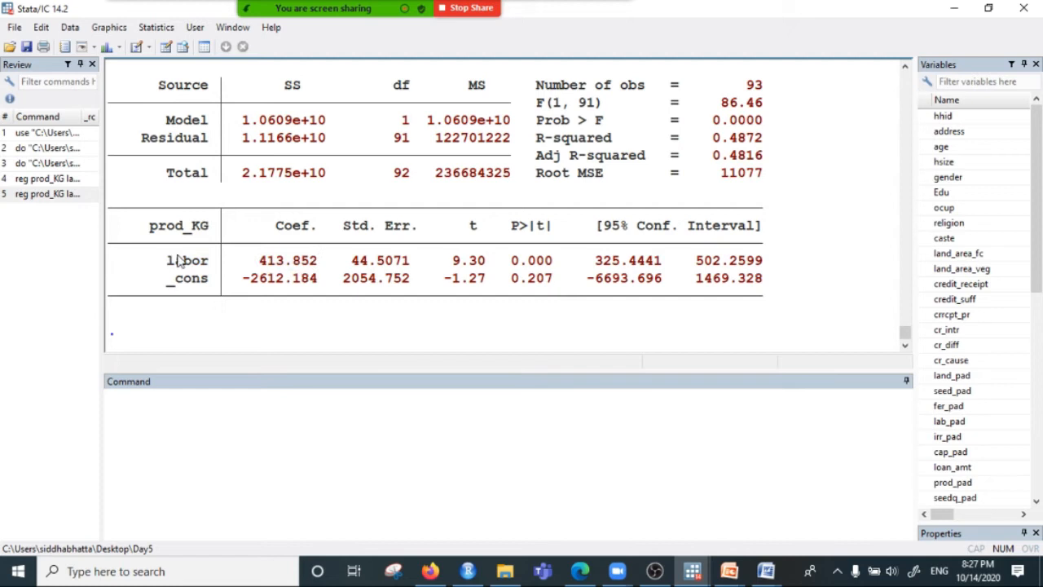
left_click_drag(178, 259, 326, 276)
left_click(166, 287)
left_click_drag(243, 278, 286, 283)
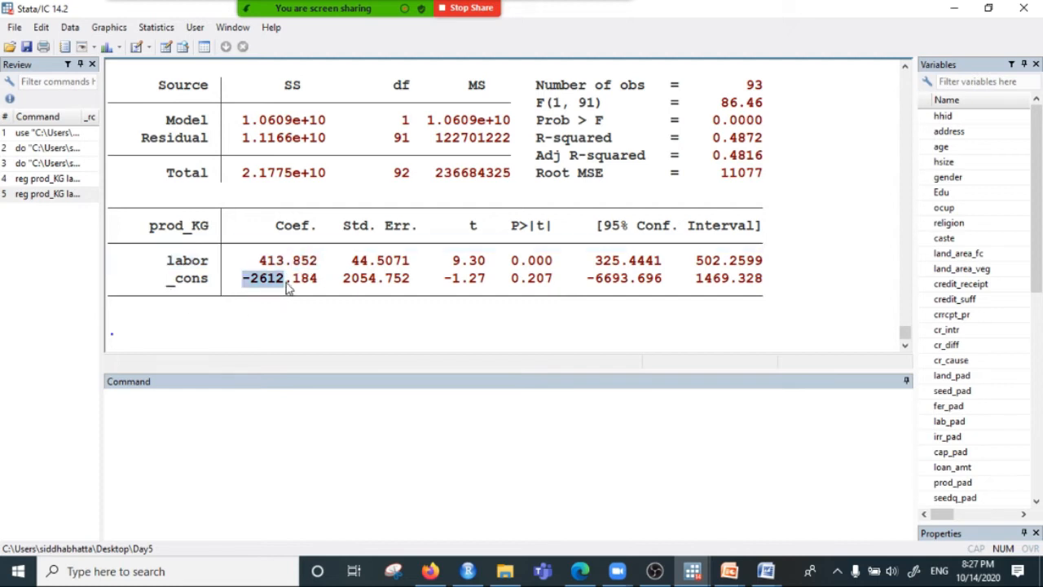
mouse_move(766, 570)
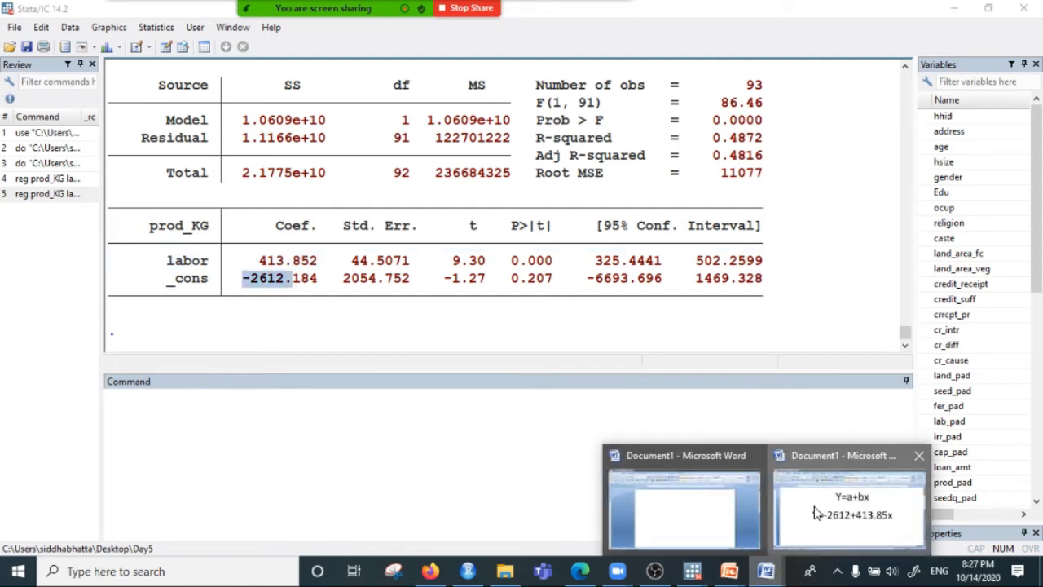
left_click(850, 497)
left_click(564, 388)
left_click(377, 326)
left_click(463, 334)
left_click(519, 348)
left_click(576, 336)
left_click(637, 327)
left_click(687, 326)
left_click(745, 325)
left_click(825, 311)
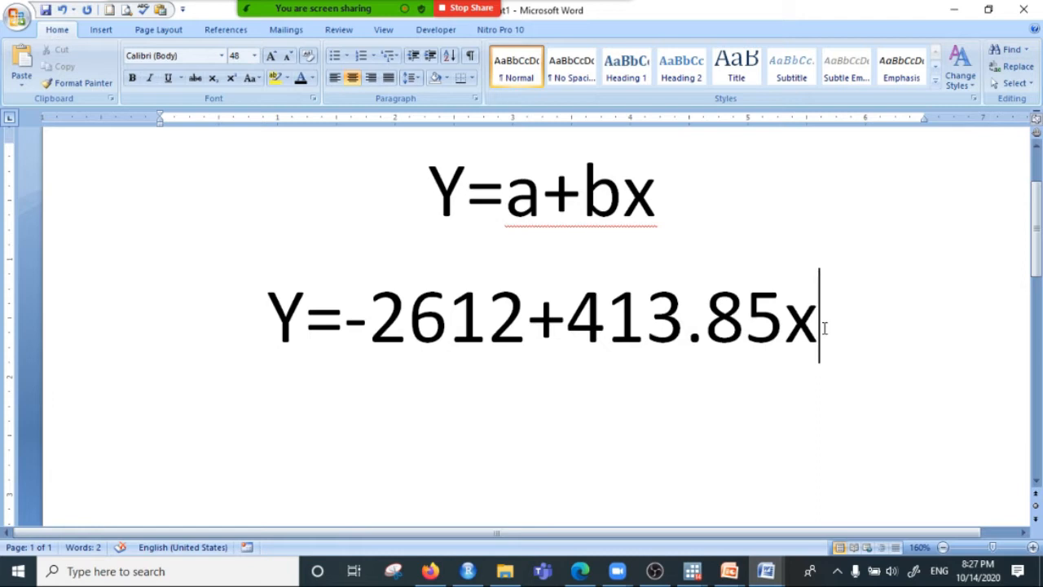
Replace x in the second equation with the variable name labor.
left_click(799, 312)
key("shift+Right")
type("labor")
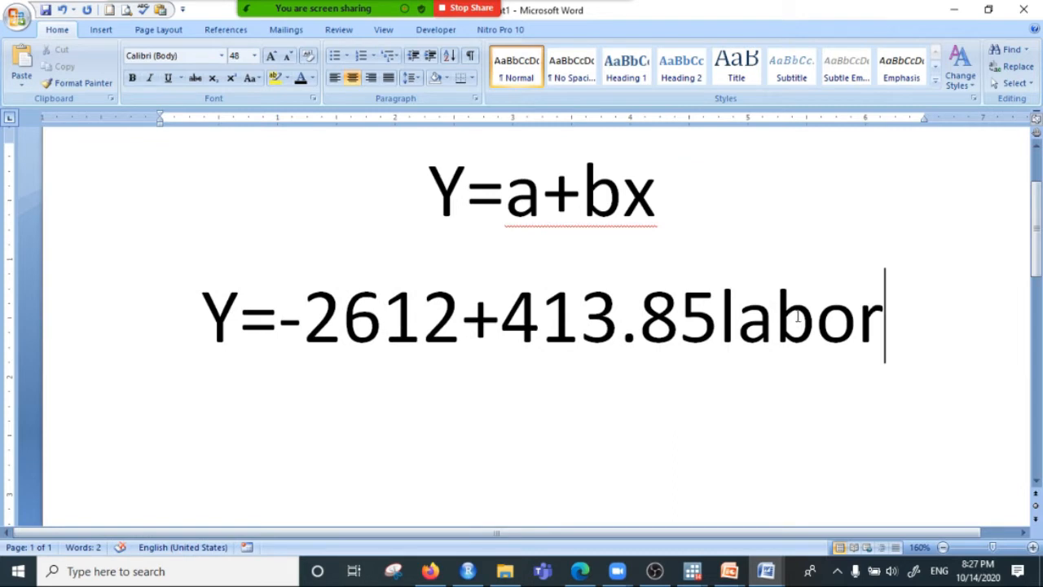
Insert an asterisk between 413.85 and labor in the second equation and replace its Y with Production.
left_click(717, 322)
type("*")
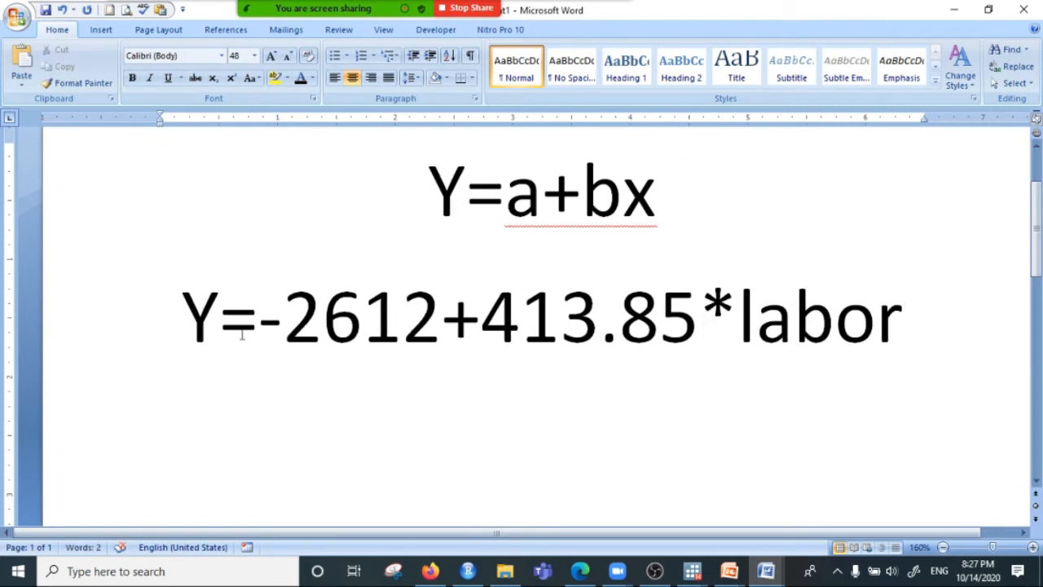
left_click(219, 321)
key("BackSpace")
type("Producy")
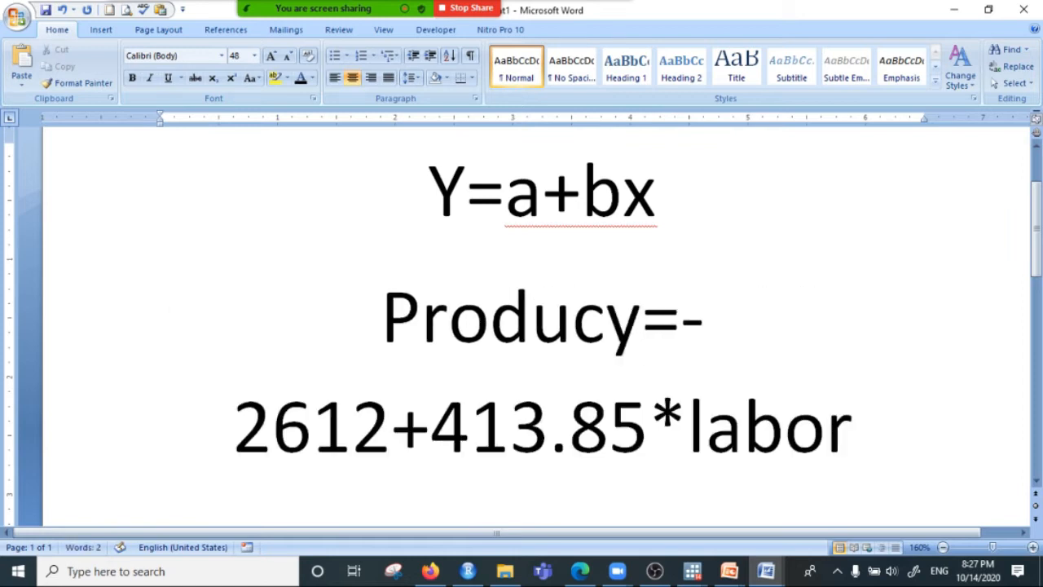
key("BackSpace")
type("tion")
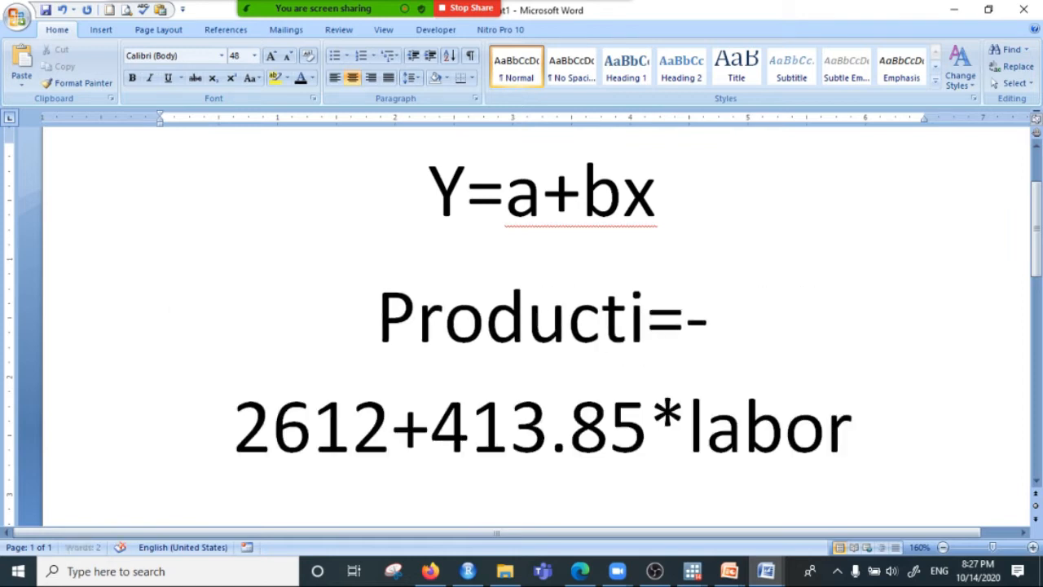
Reduce the font size of the whole Production equation to 26.
left_click_drag(315, 323, 886, 412)
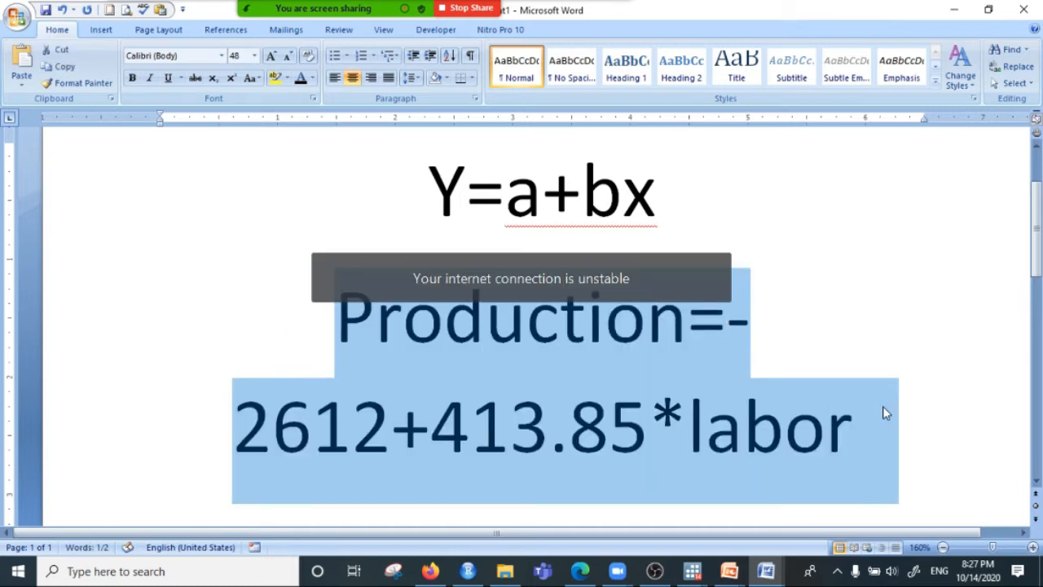
key("ctrl+shift+comma")
key("ctrl+shift+comma")
key("ctrl+shift+comma")
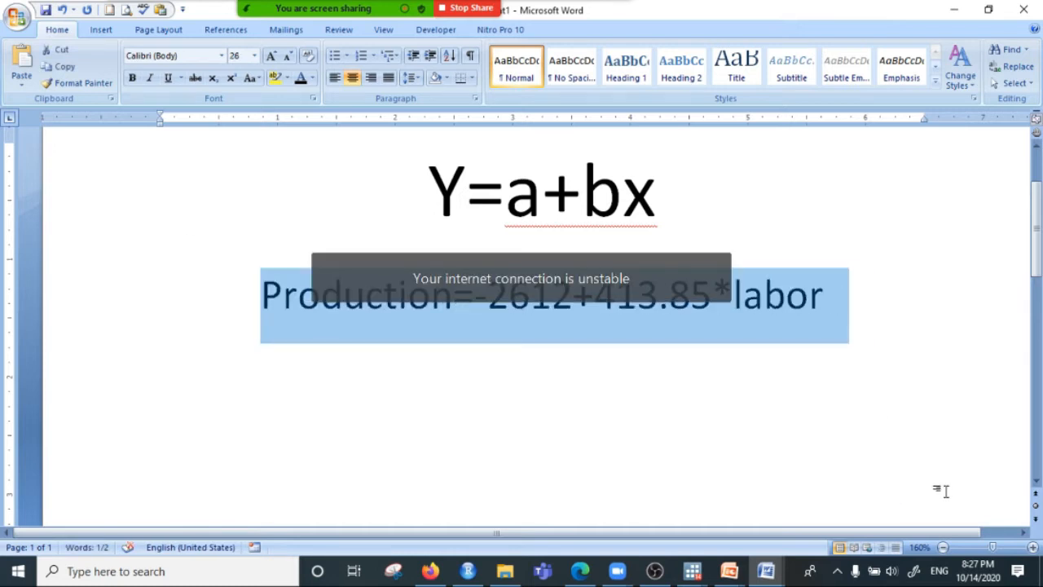
left_click(740, 426)
left_click(858, 281)
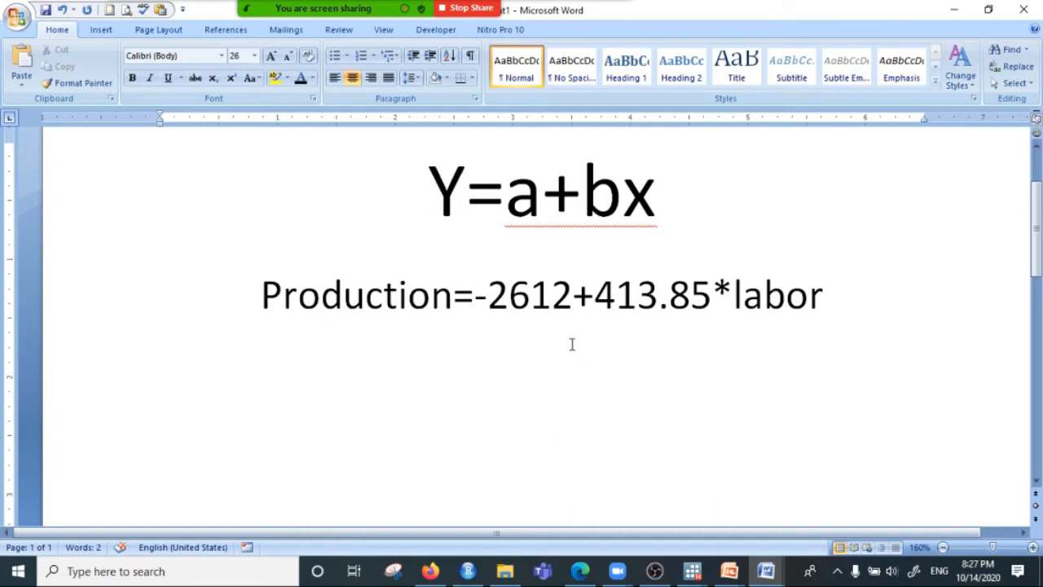
Switch to Stata and examine the labor and _cons coefficients in the regression table.
mouse_move(692, 570)
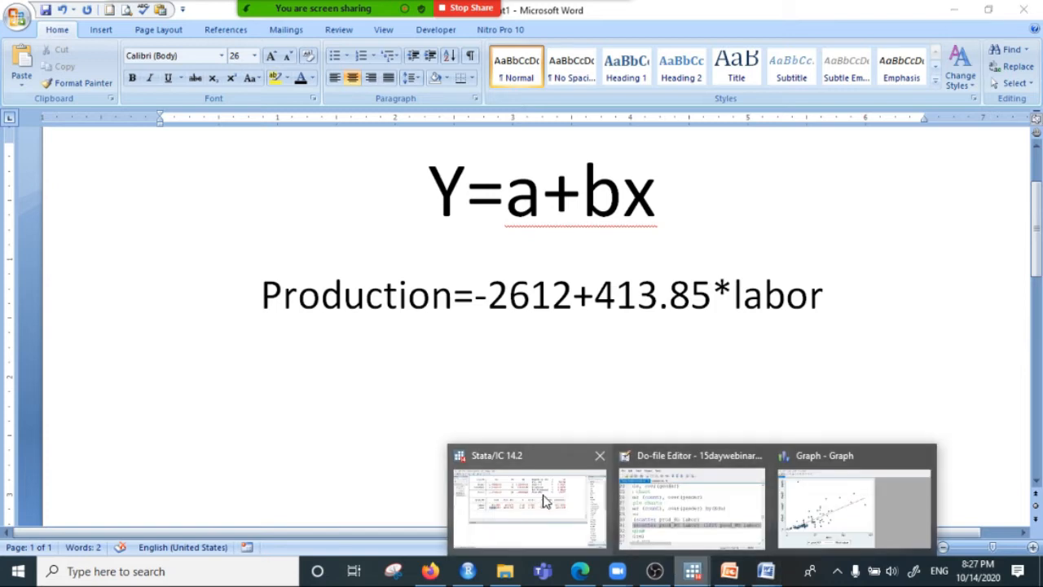
left_click(540, 498)
scroll(457, 322, "up", 3)
scroll(456, 308, "down", 4)
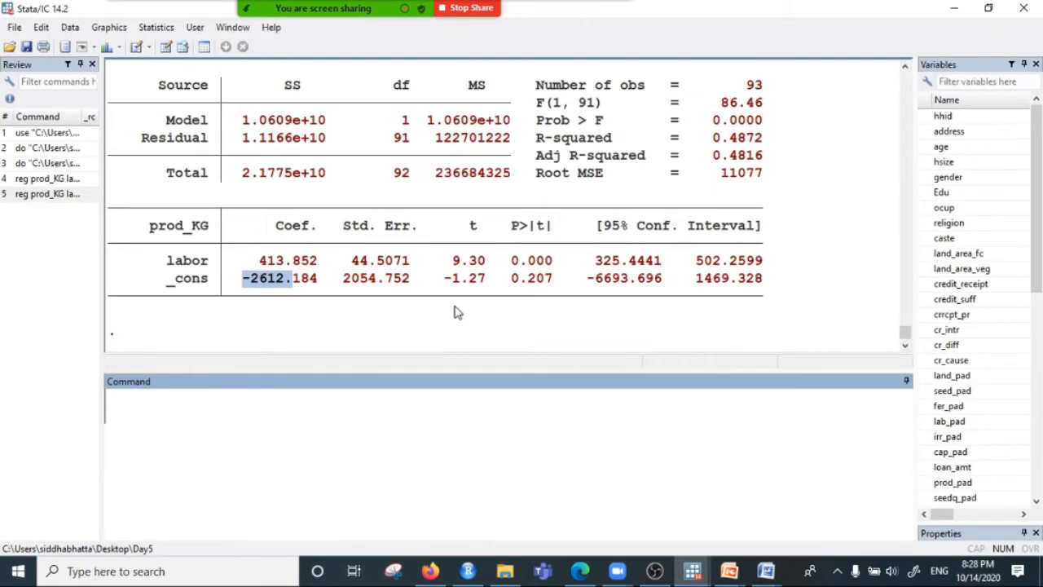
left_click_drag(260, 243, 319, 282)
left_click(324, 295)
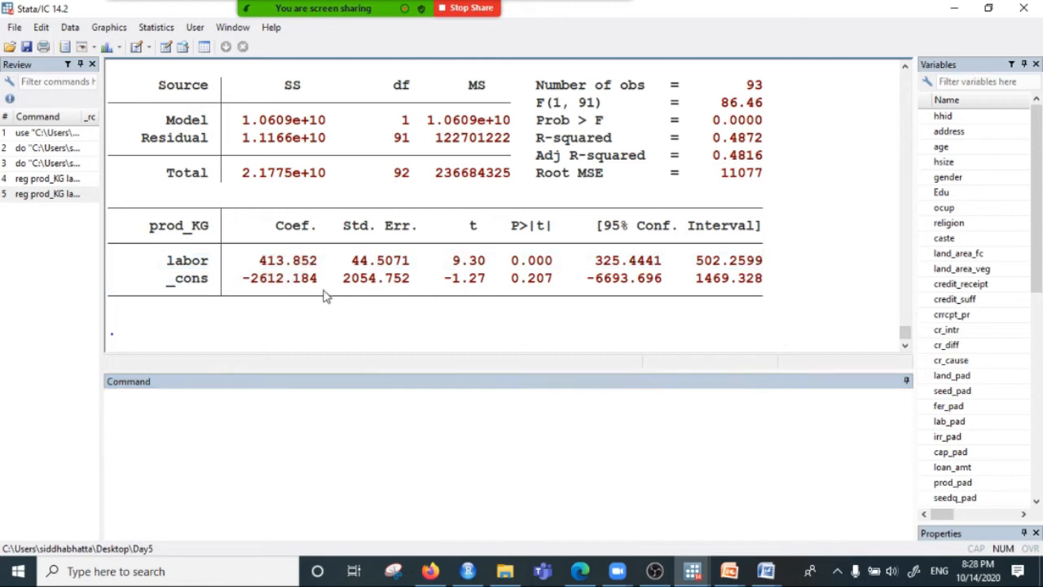
left_click_drag(260, 260, 323, 265)
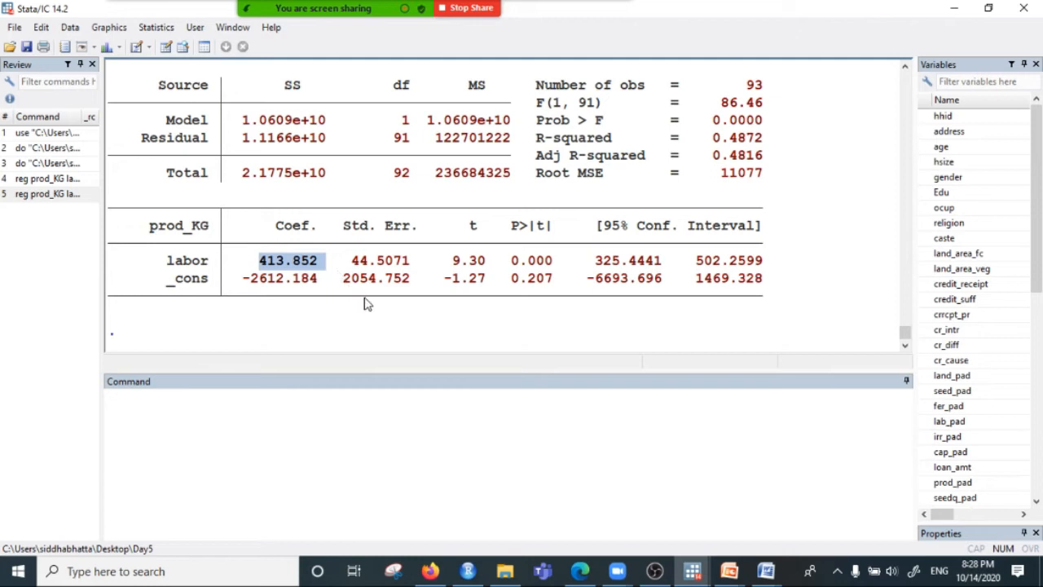
Examine the t and P>|t| values for labor and _cons in the regression output.
left_click_drag(453, 245, 531, 261)
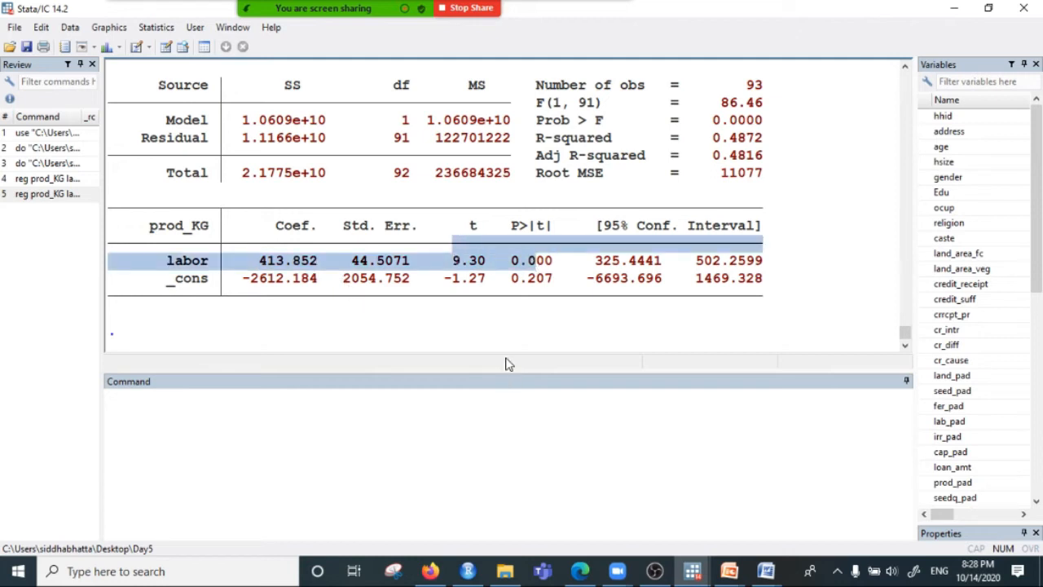
left_click(295, 275)
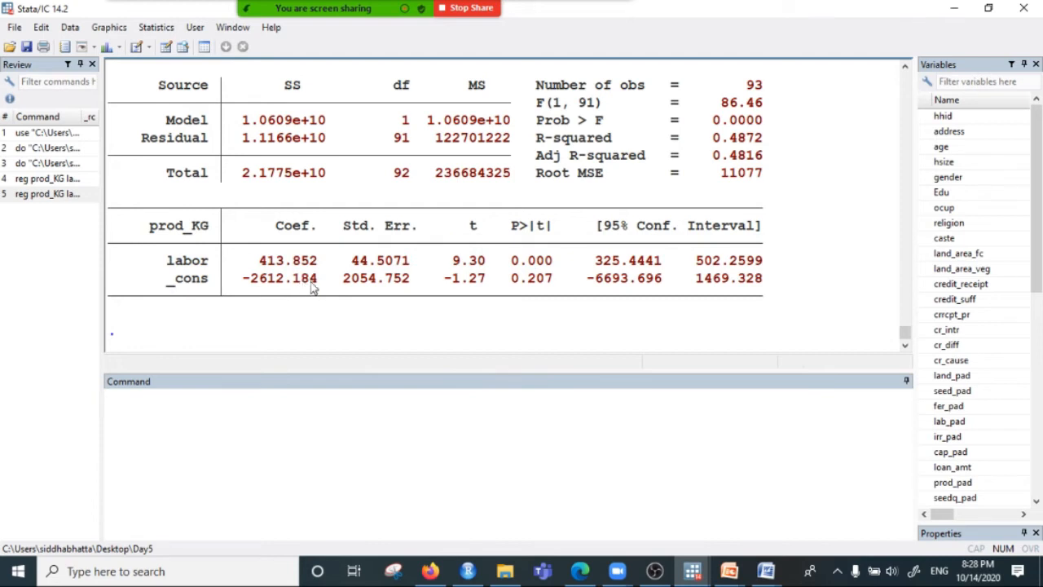
left_click_drag(458, 259, 575, 260)
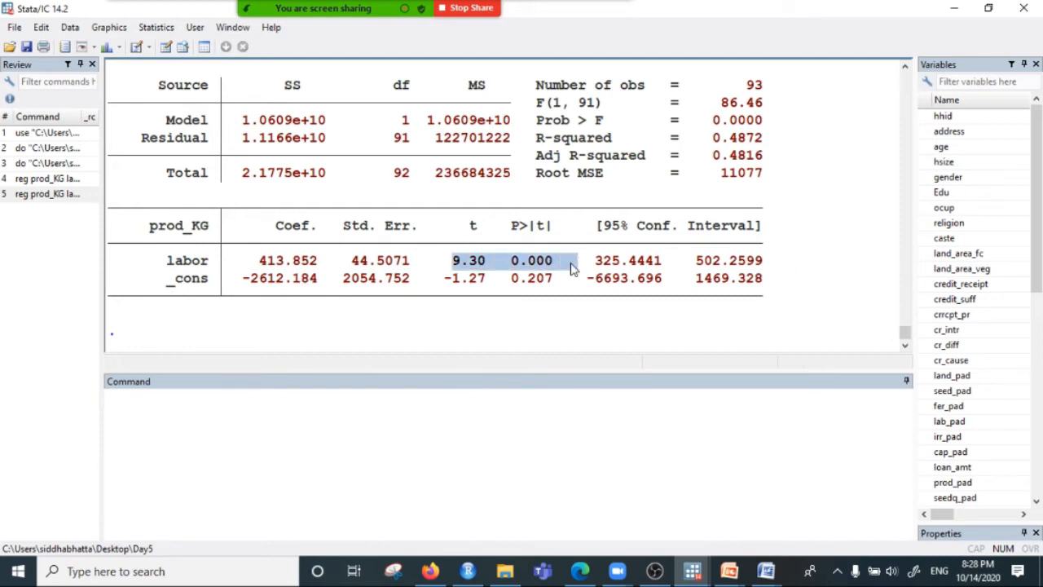
left_click(509, 275)
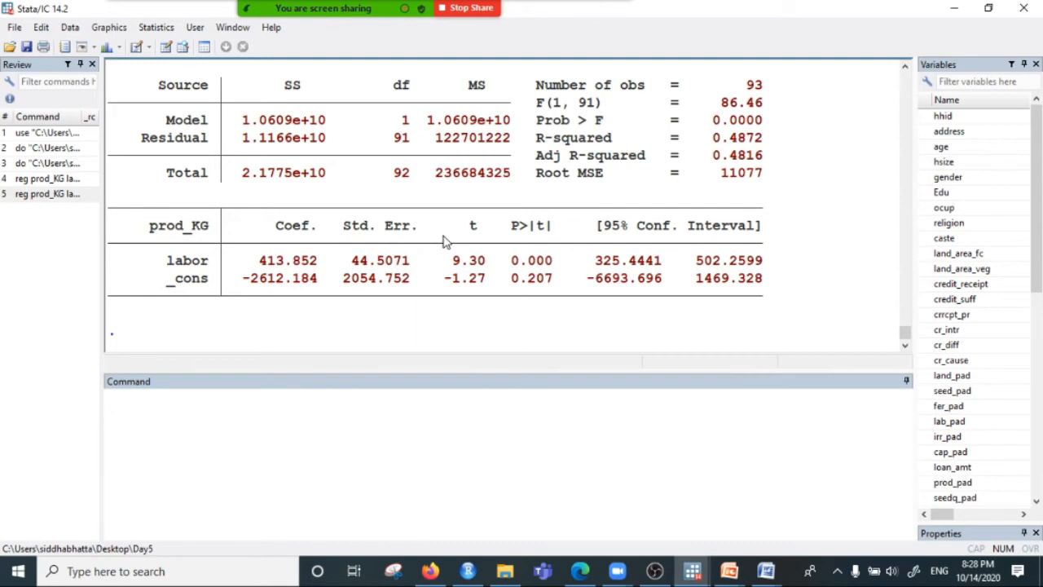
left_click_drag(443, 238, 585, 278)
Switch to the Word document with the equations and add the line "Hypothesis test :" below the Production equation.
mouse_move(766, 571)
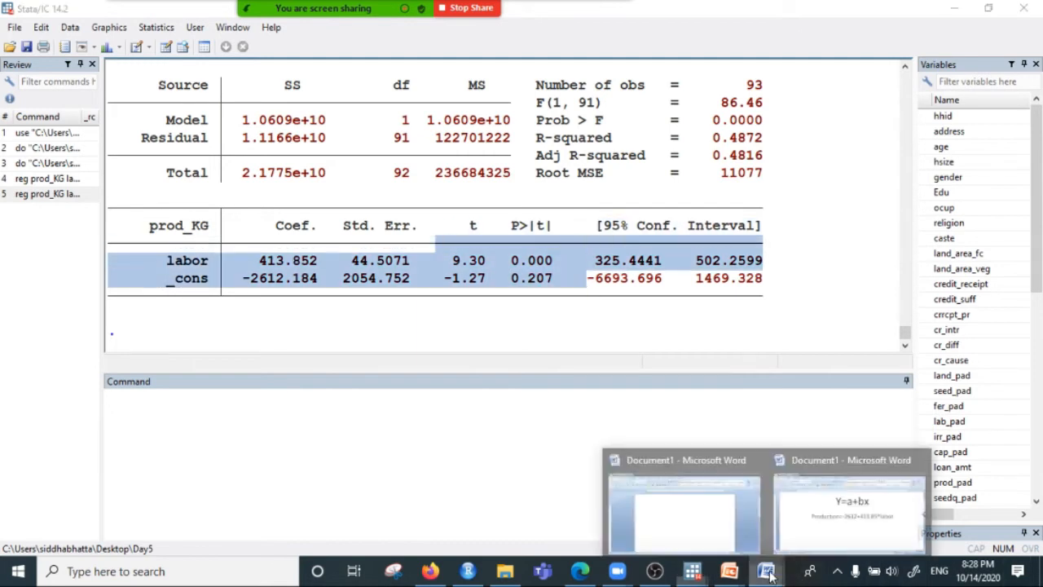
left_click(854, 516)
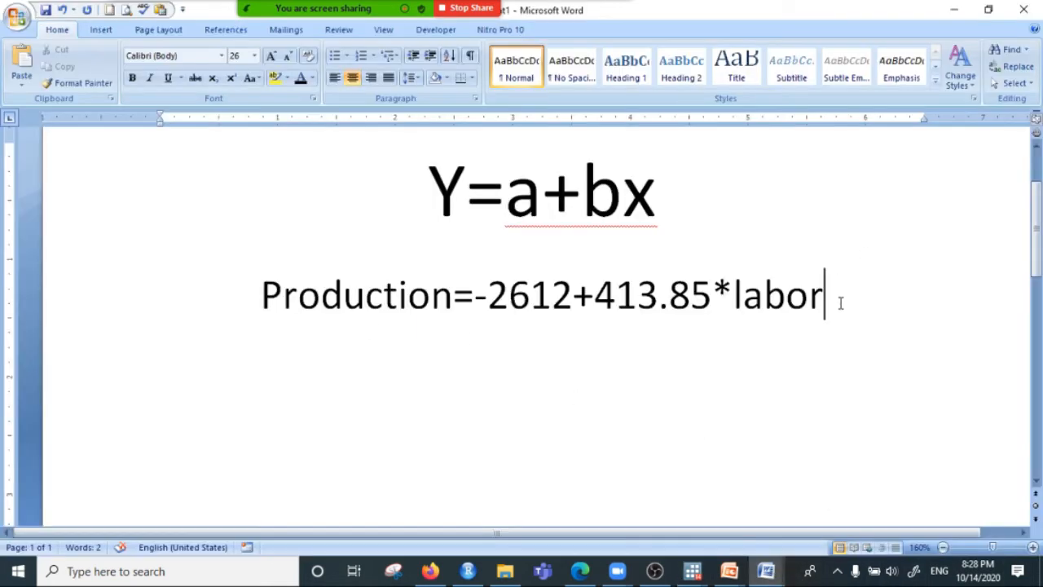
key("Return")
key("Return")
key("BackSpace")
type("H")
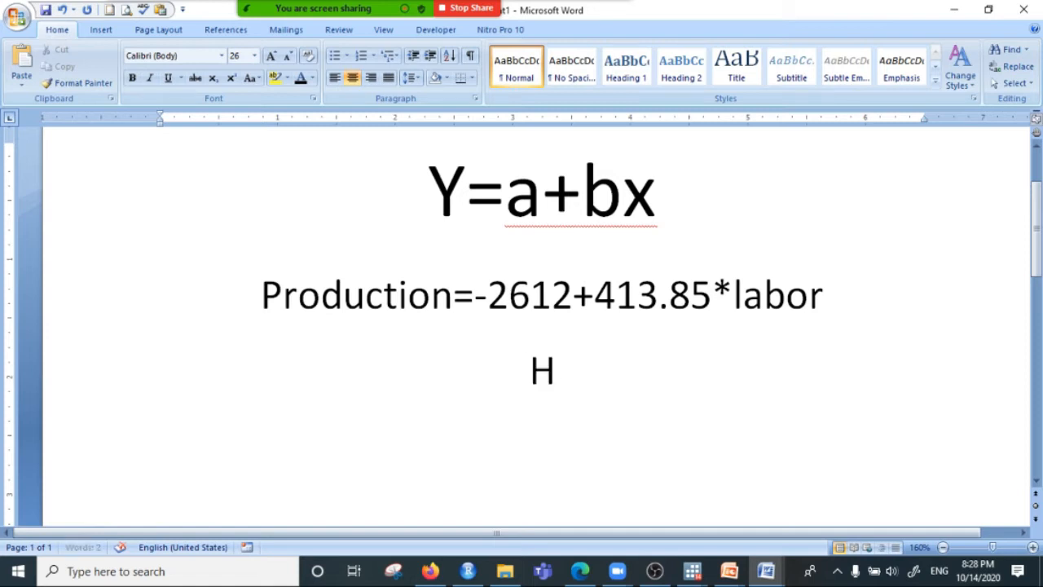
type("ypothesis")
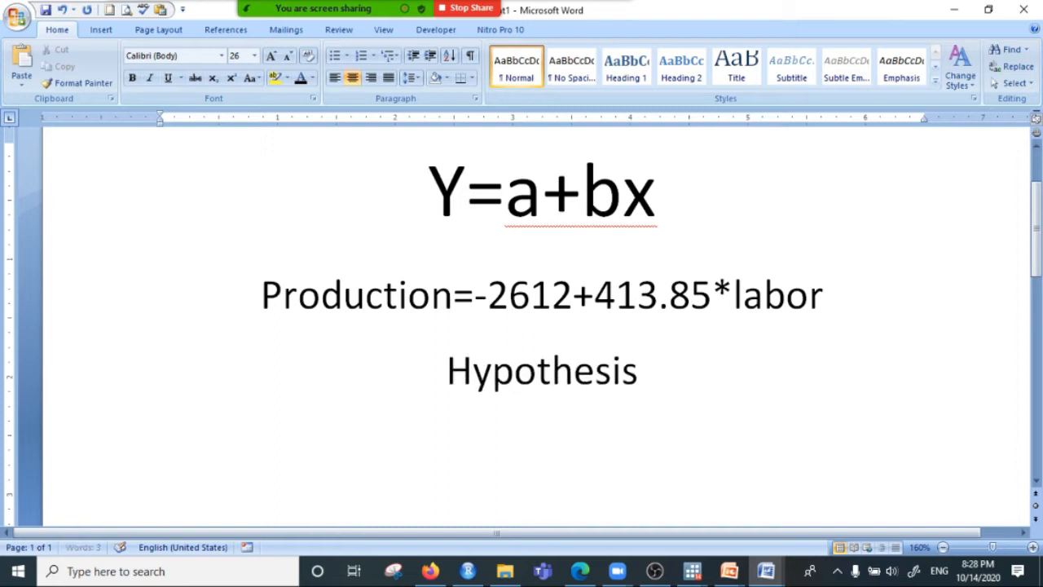
type(" test :")
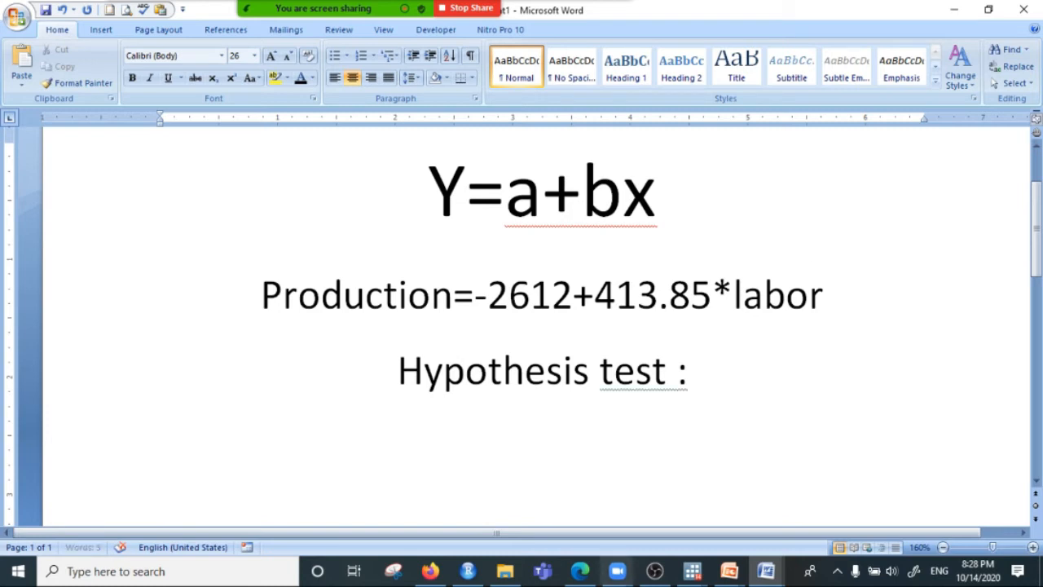
Switch to Stata and review the labor row of the regression table, from coefficient to p-value.
mouse_move(692, 570)
left_click(489, 486)
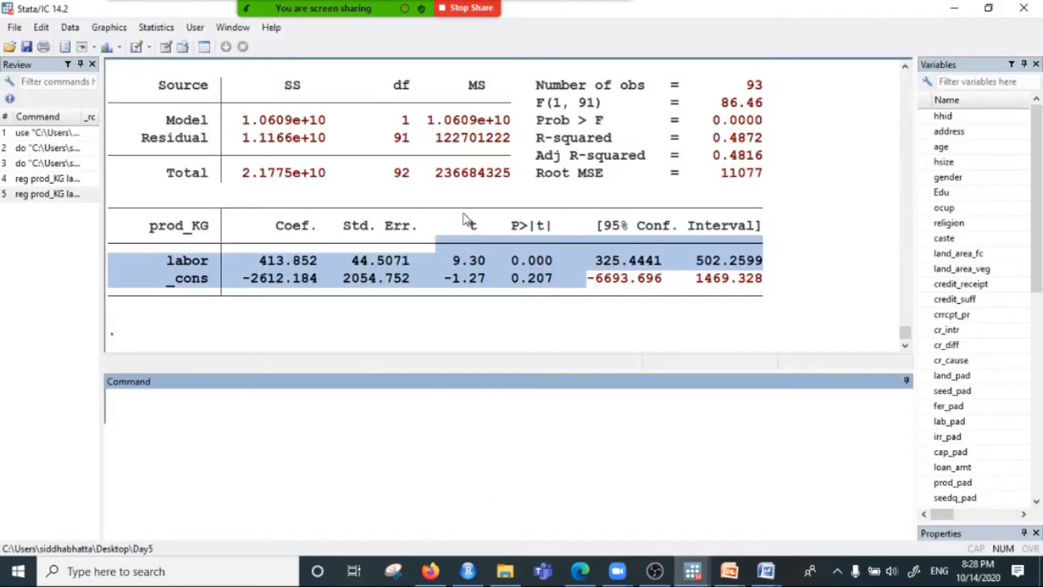
left_click(181, 267)
left_click_drag(168, 260, 492, 261)
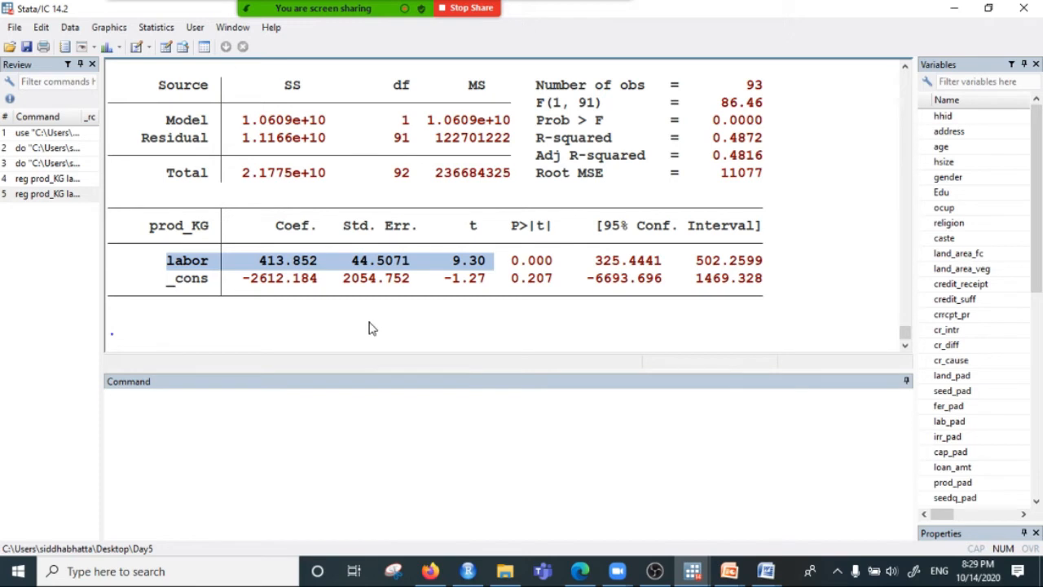
left_click(263, 276)
left_click_drag(161, 262, 529, 277)
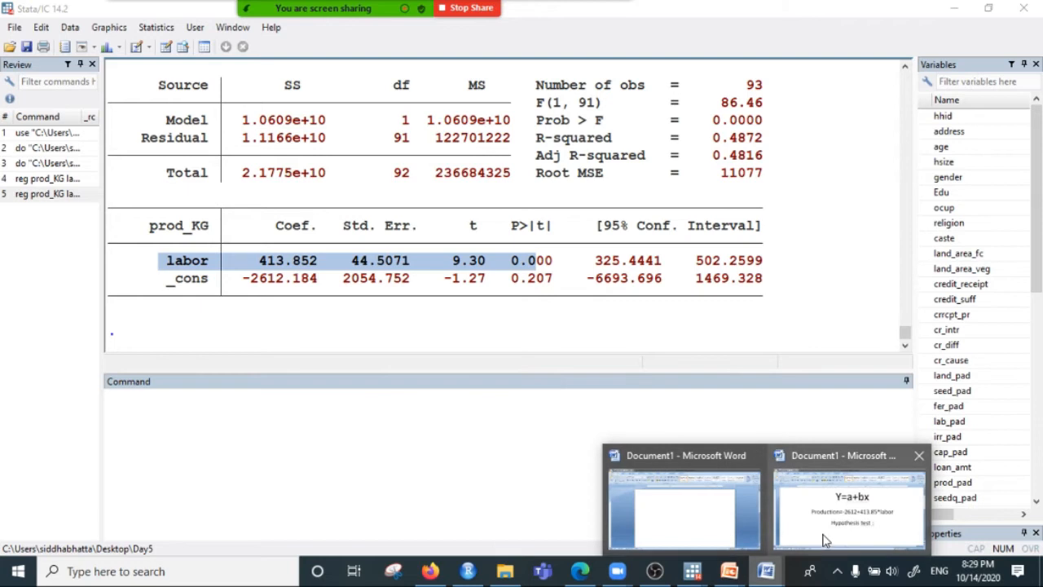
Switch to Word and add the line "Claim : Labor does not affect output.(b=0)" below the hypothesis test heading.
left_click(847, 521)
left_click(726, 391)
key("Return")
type("Claim :")
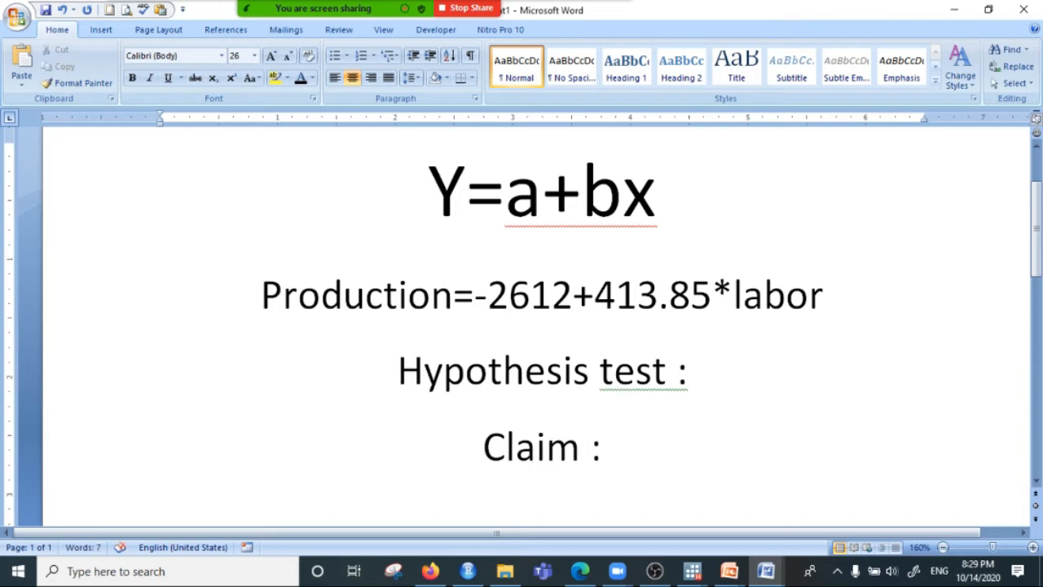
scroll(725, 387, "down", 3)
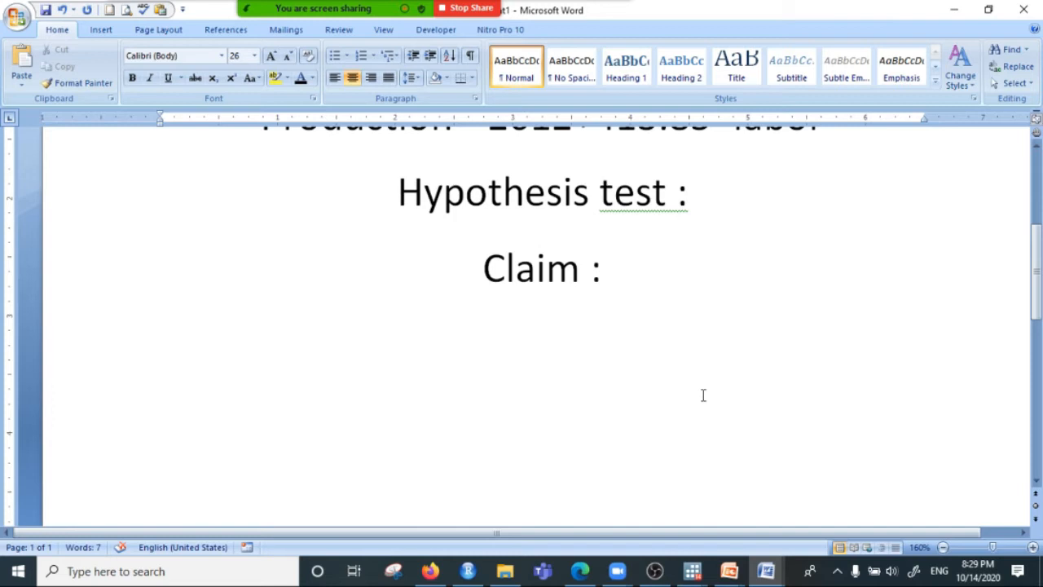
type("La")
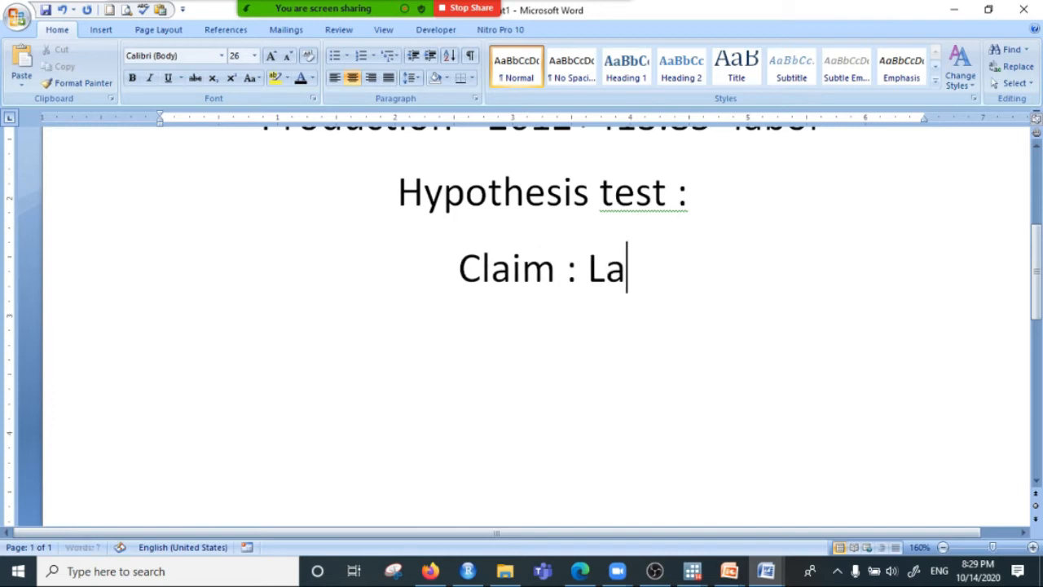
type("bor d")
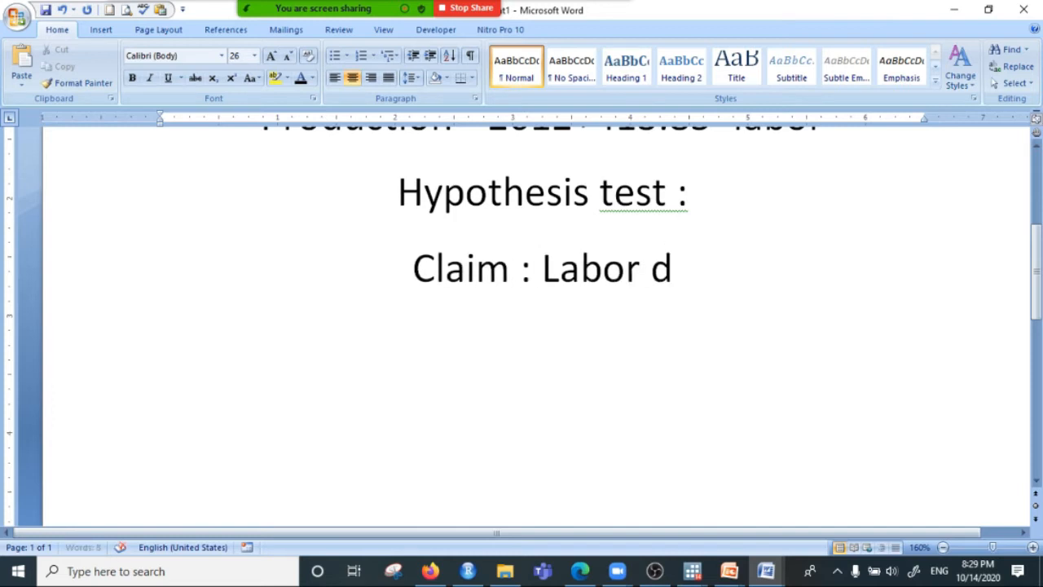
type("oes not ")
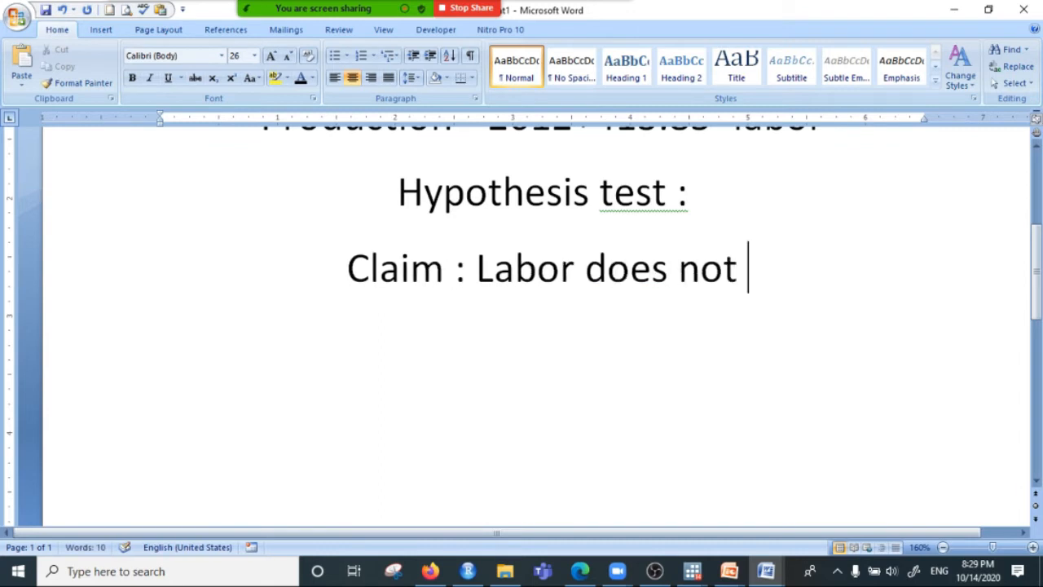
type("affect output")
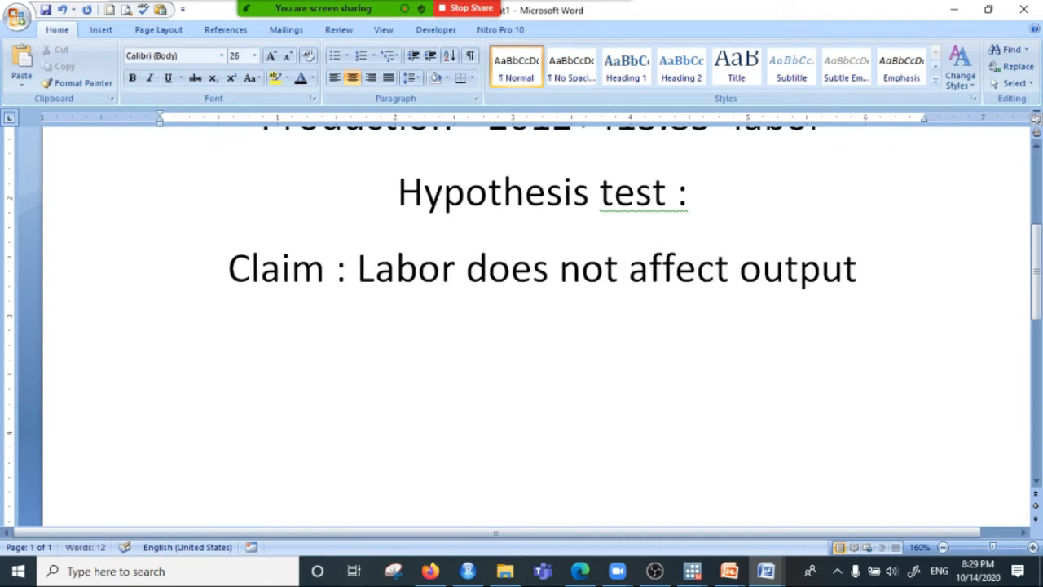
type(".")
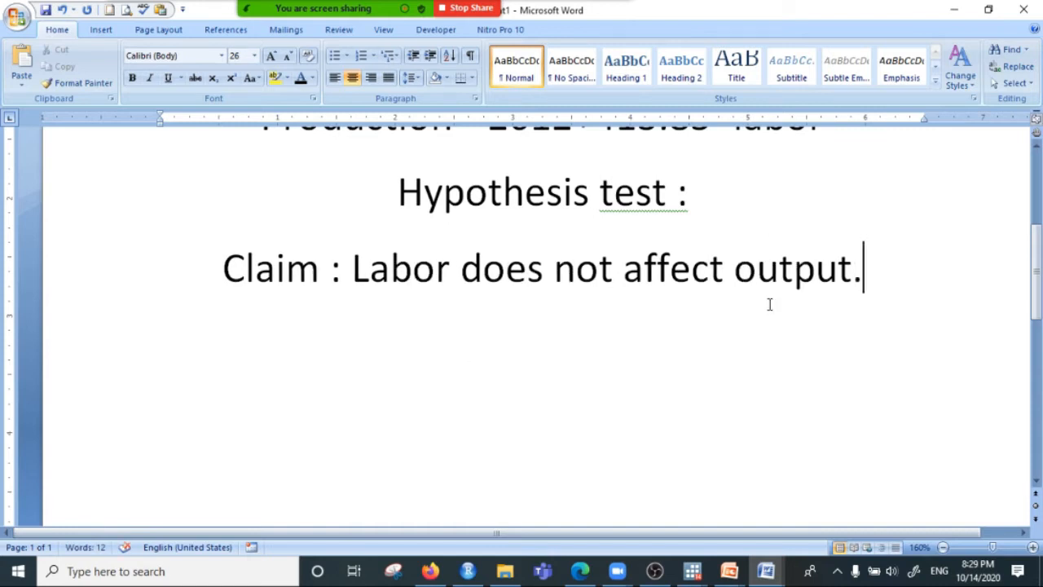
type("(b=")
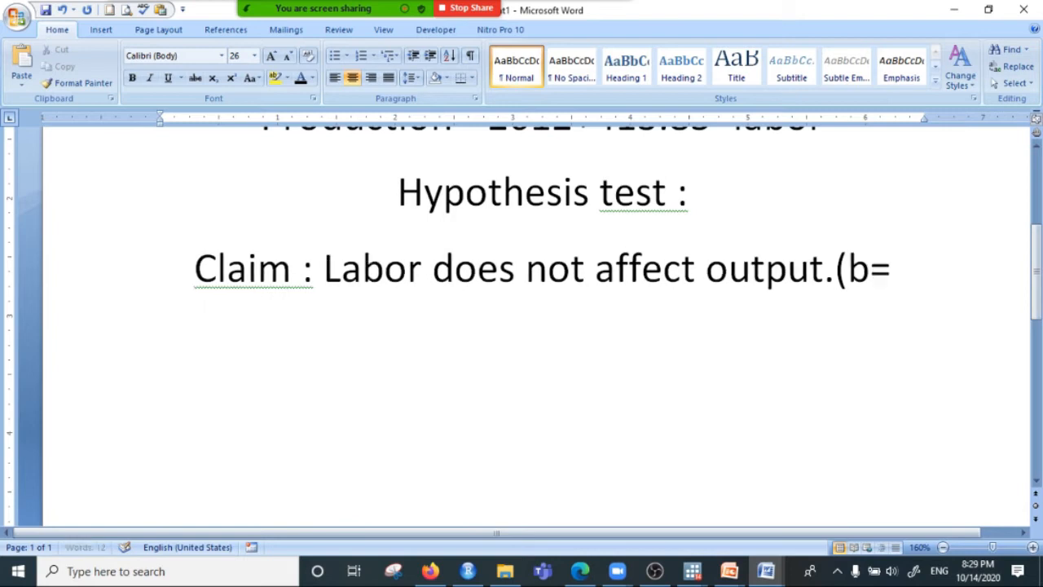
type("0)")
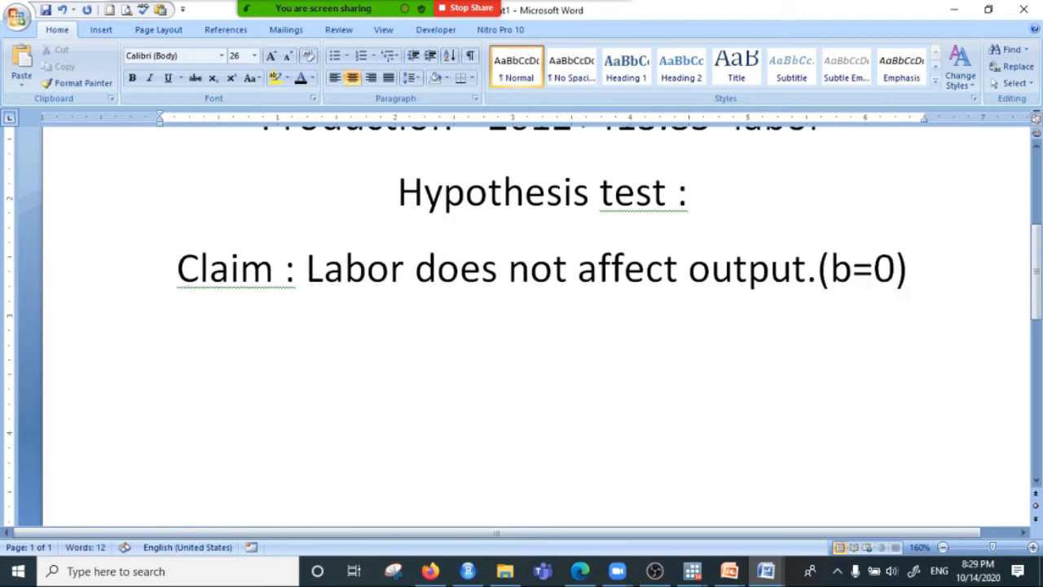
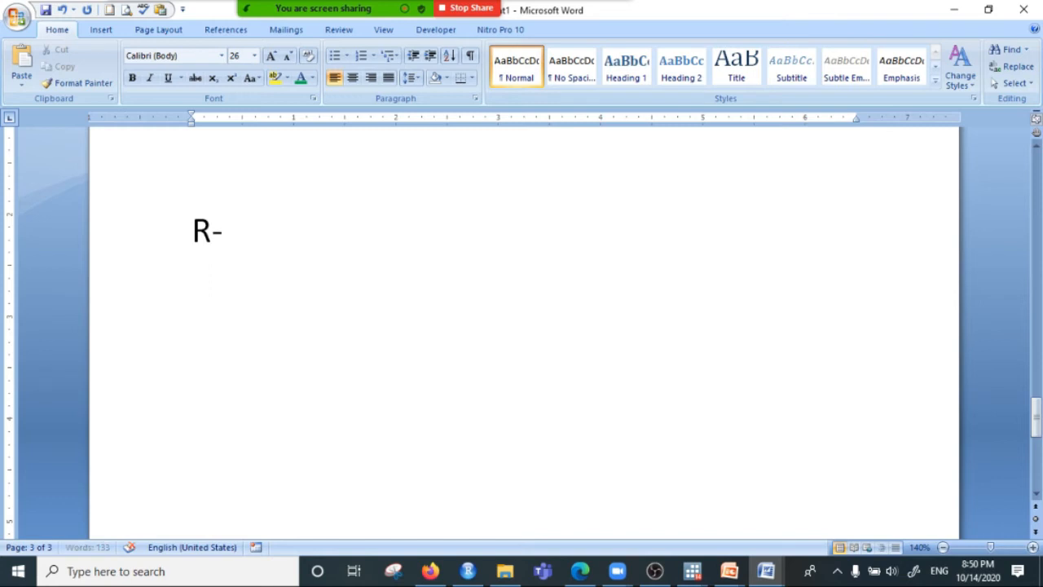
Write "R-suared : income education : 0.15" on page 3.
type("r")
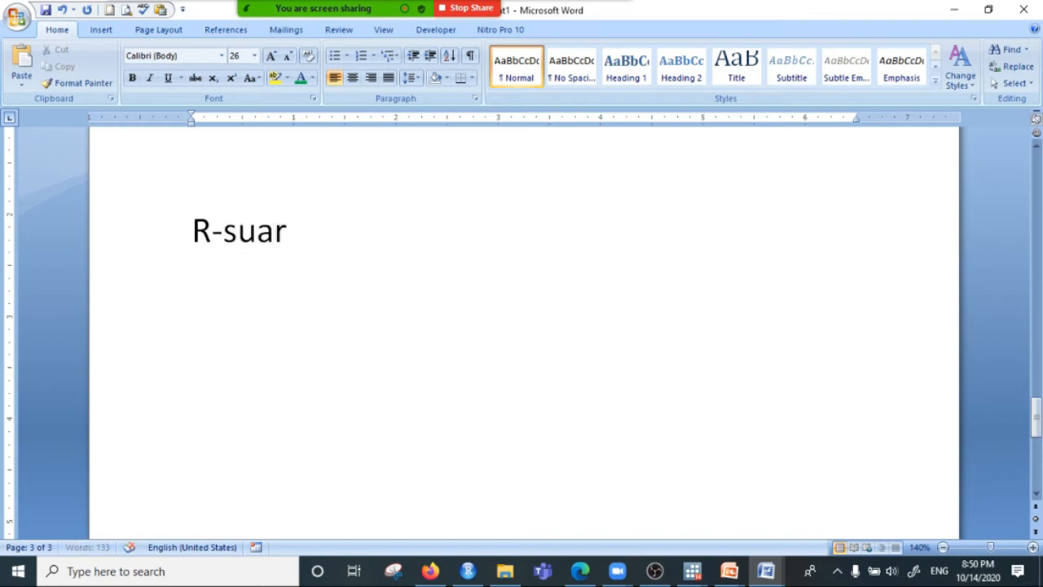
type("ed :")
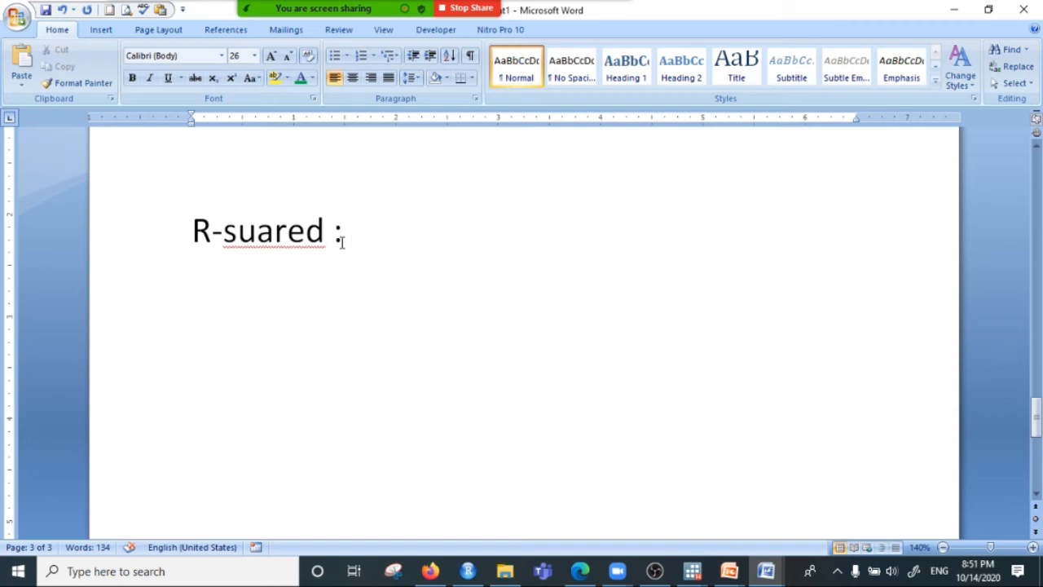
type("income ")
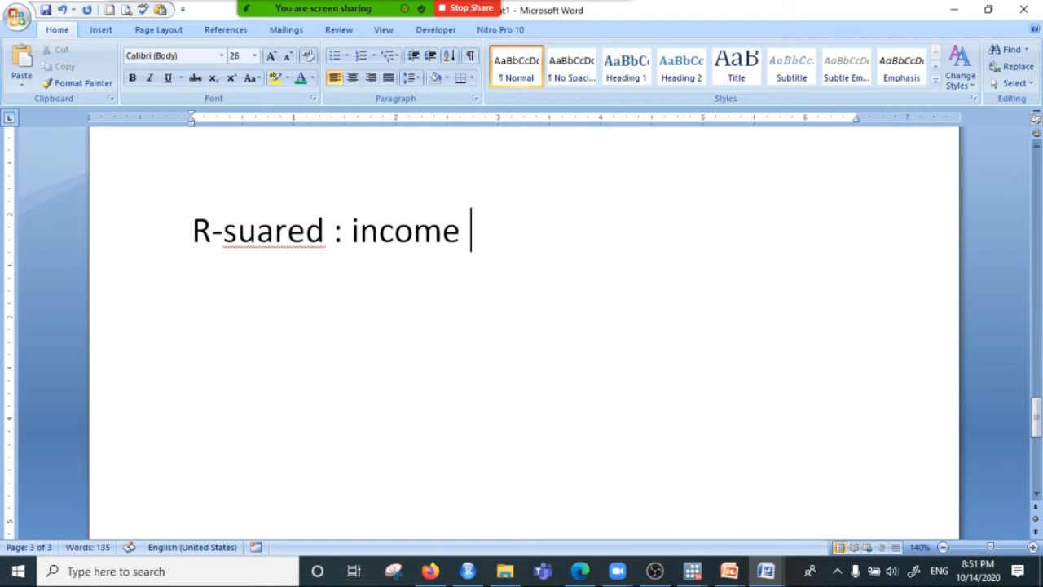
type("educ")
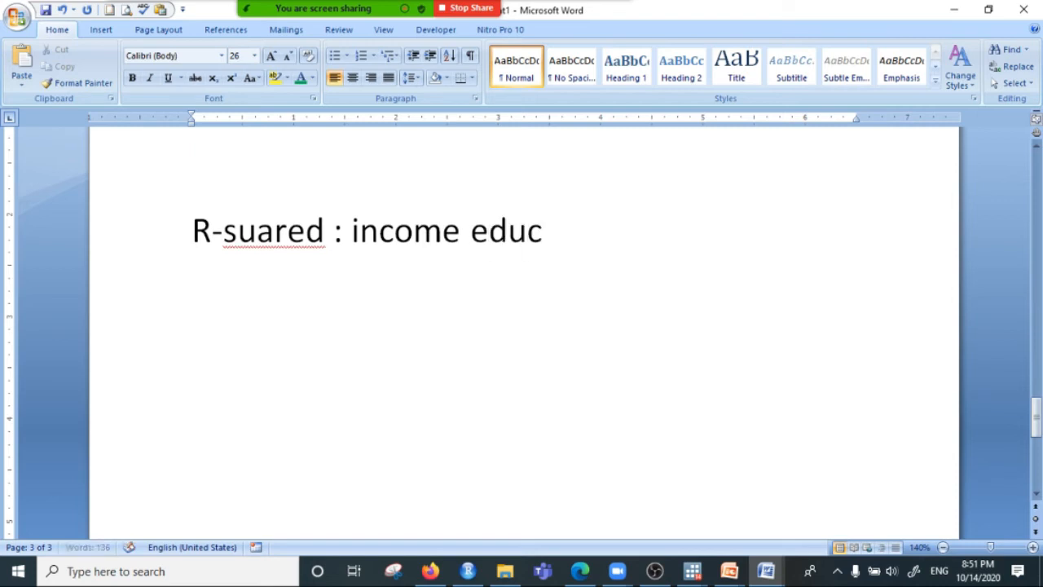
type("ation")
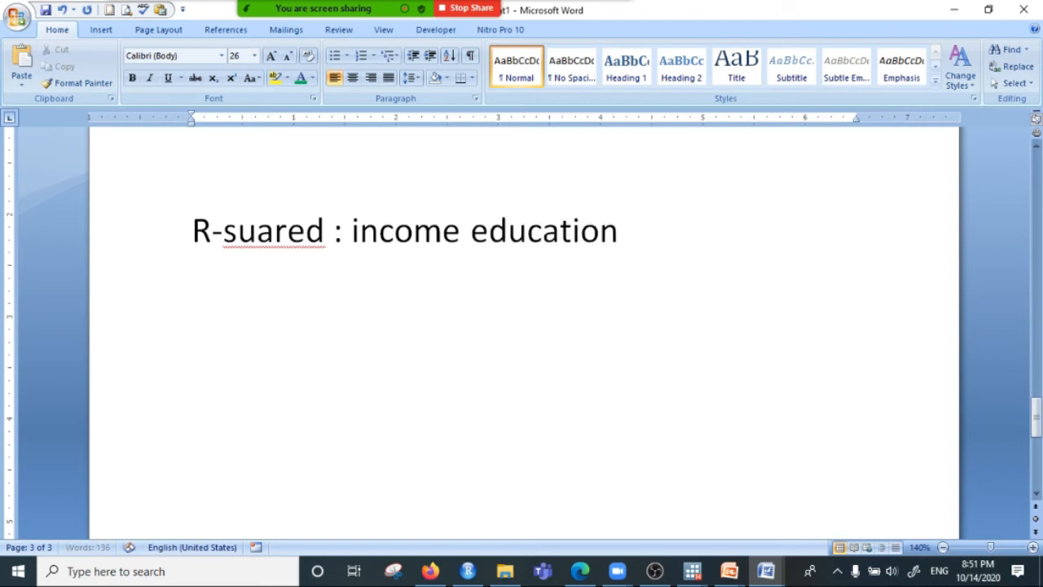
key("Left")
key("Left")
key("Left")
key("Left")
key("Left")
key("Left")
key("Left")
key("Left")
key("Left")
key("Left")
key("Left")
key("Left")
key("Left")
key("Left")
key("Left")
key("Left")
key("shift+Right")
key("shift+Right")
key("shift+Right")
key("shift+Right")
key("shift+Right")
key("shift+Right")
key("shift+Right")
key("shift+Right")
key("Right")
key("Right")
key("Right")
key("Right")
key("End")
type(": 0.15")
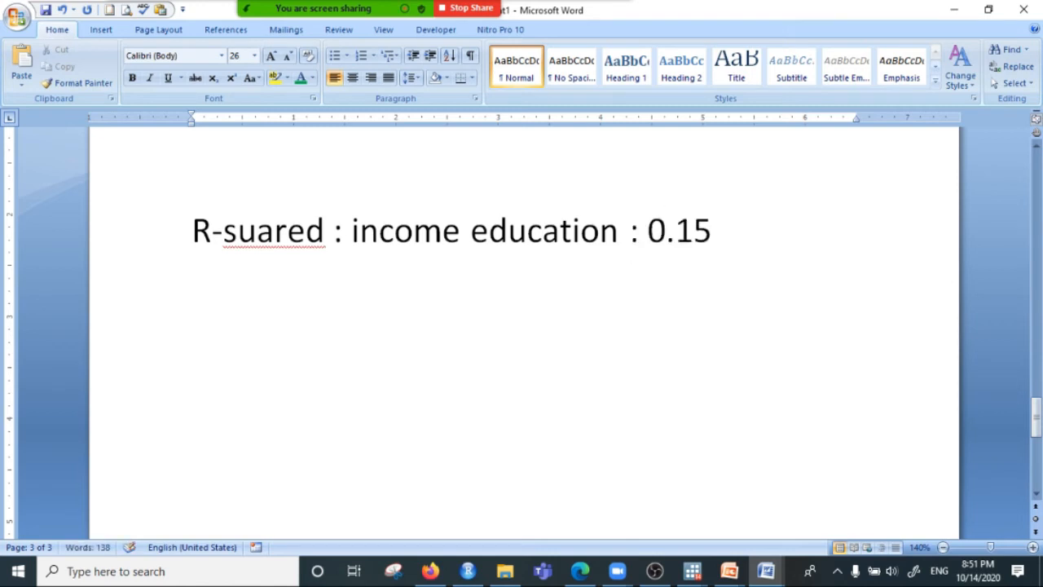
Move "income education : 0.15" onto its own line below the "R-suared :" heading.
left_click(389, 238)
left_click(453, 229)
left_click(488, 248)
left_click(543, 232)
left_click_drag(620, 237, 461, 236)
left_click(413, 236)
left_click(626, 234)
left_click_drag(354, 234, 758, 247)
key("ctrl+c")
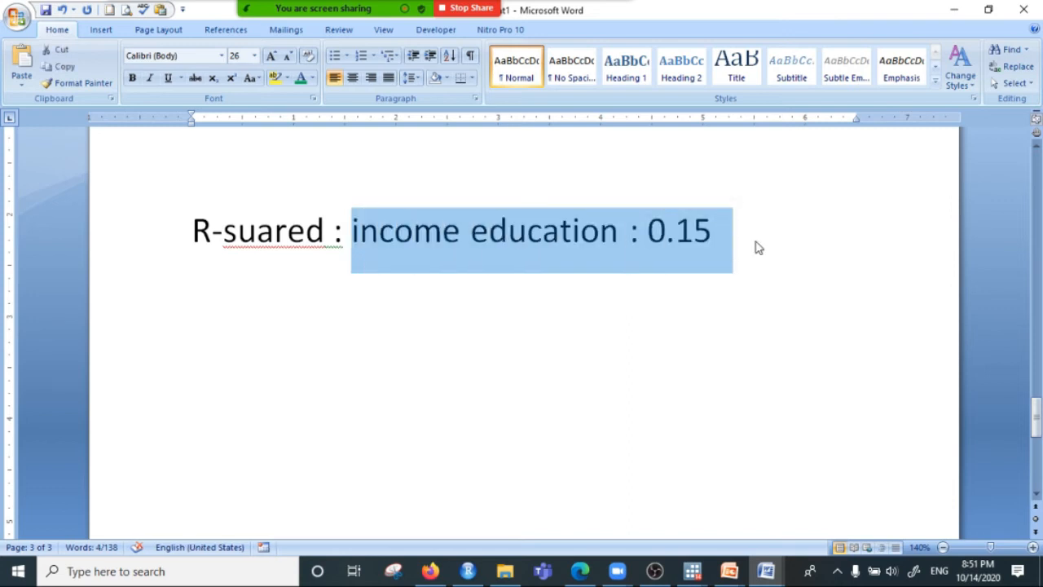
key("BackSpace")
key("Return")
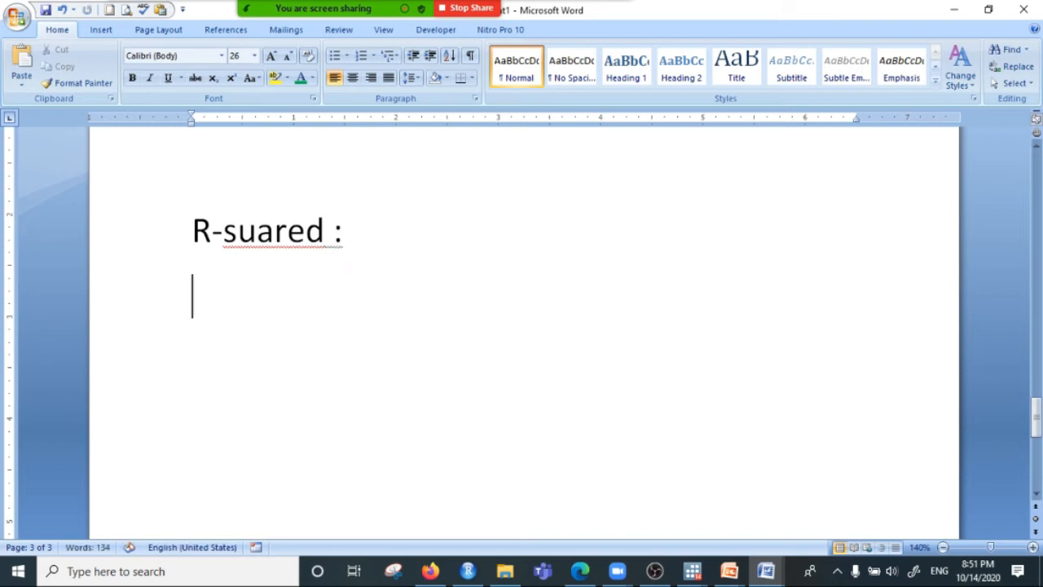
key("ctrl+v")
left_click(232, 299)
left_click(377, 298)
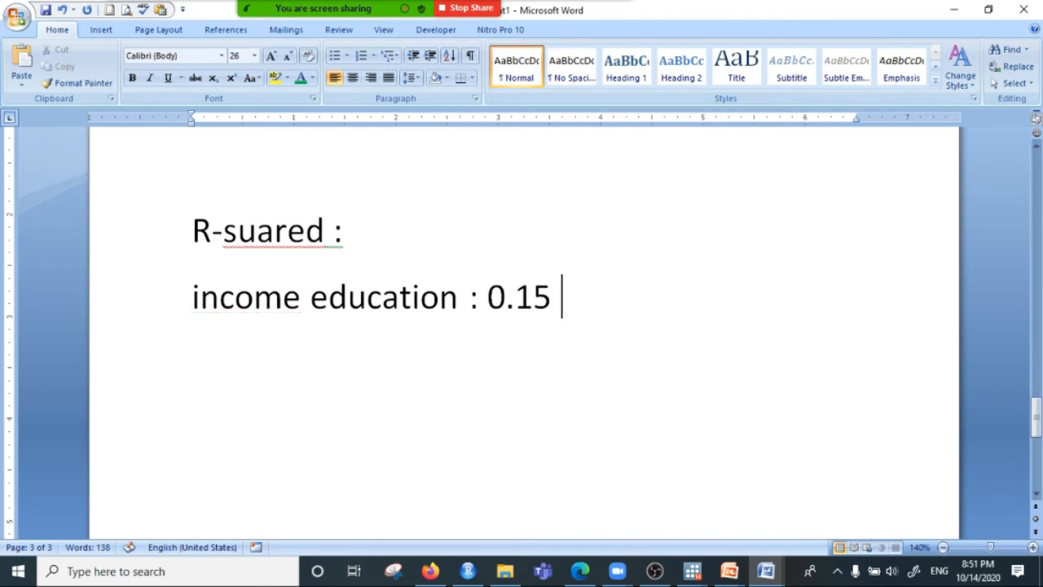
Duplicate the income education line below itself and change the copy to "income education gender : 0.45".
left_click_drag(189, 297, 569, 300)
key("ctrl+c")
left_click(568, 300)
key("Return")
key("ctrl+v")
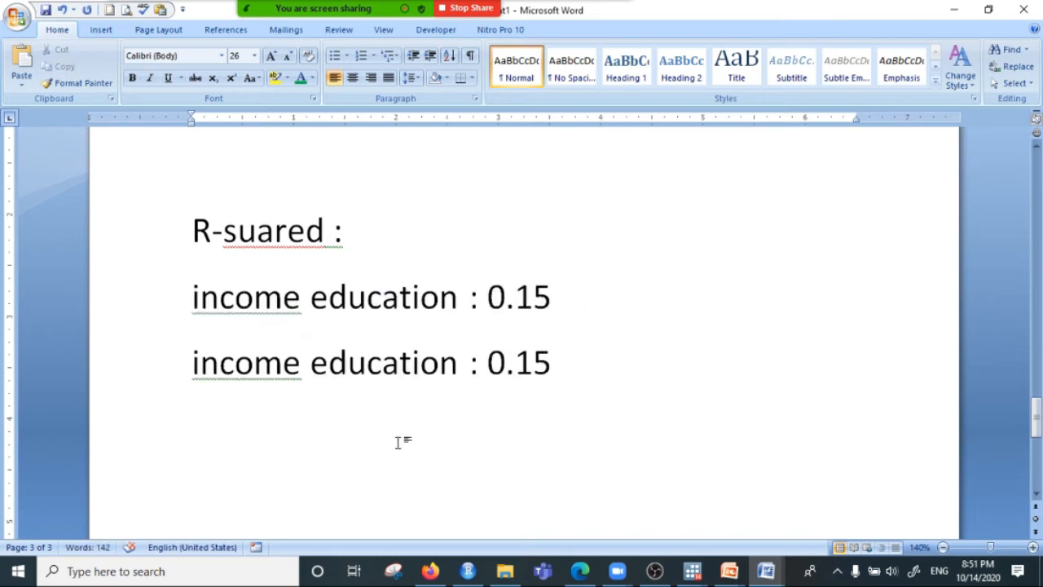
left_click(468, 366)
type("gender")
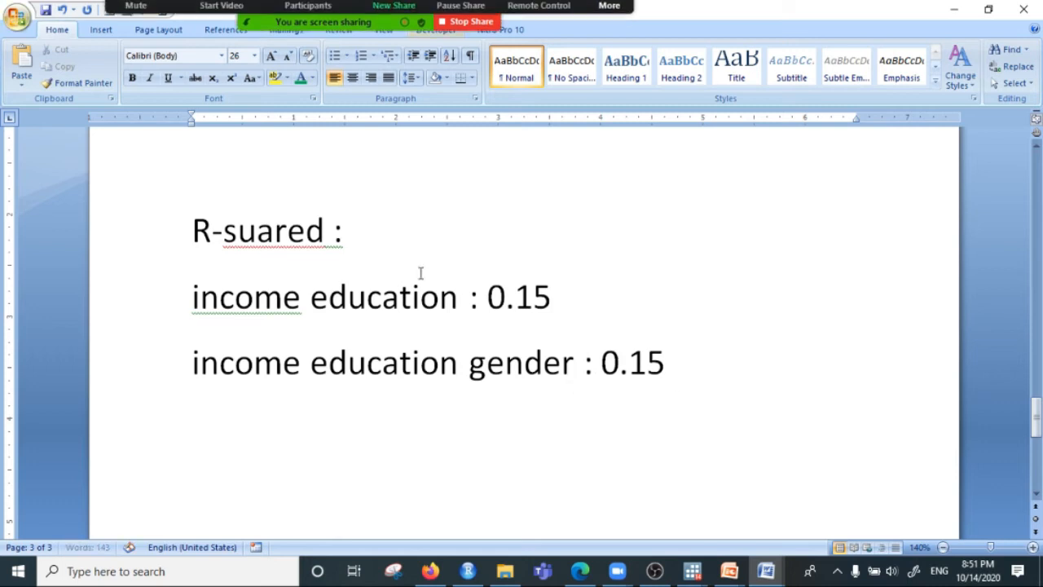
left_click(645, 364)
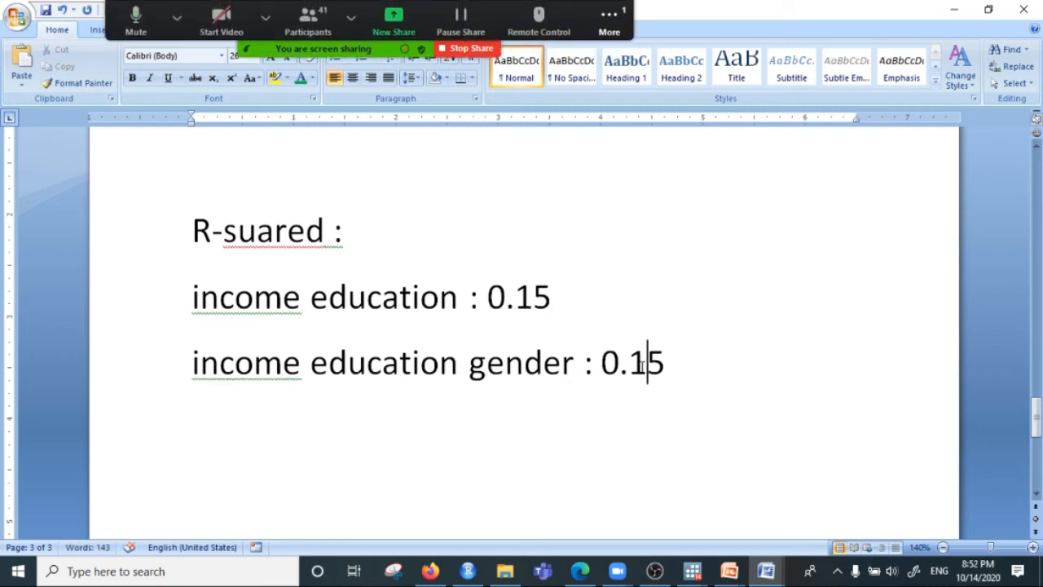
key("BackSpace")
type("4")
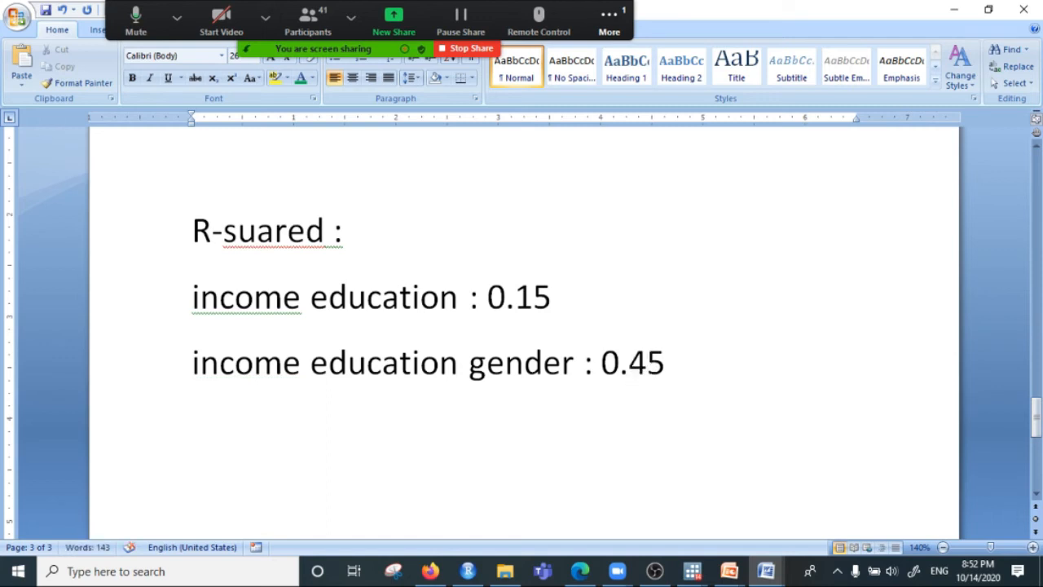
Compare the explanatory variables and R-squared values of the education line and the education gender line.
left_click(411, 368)
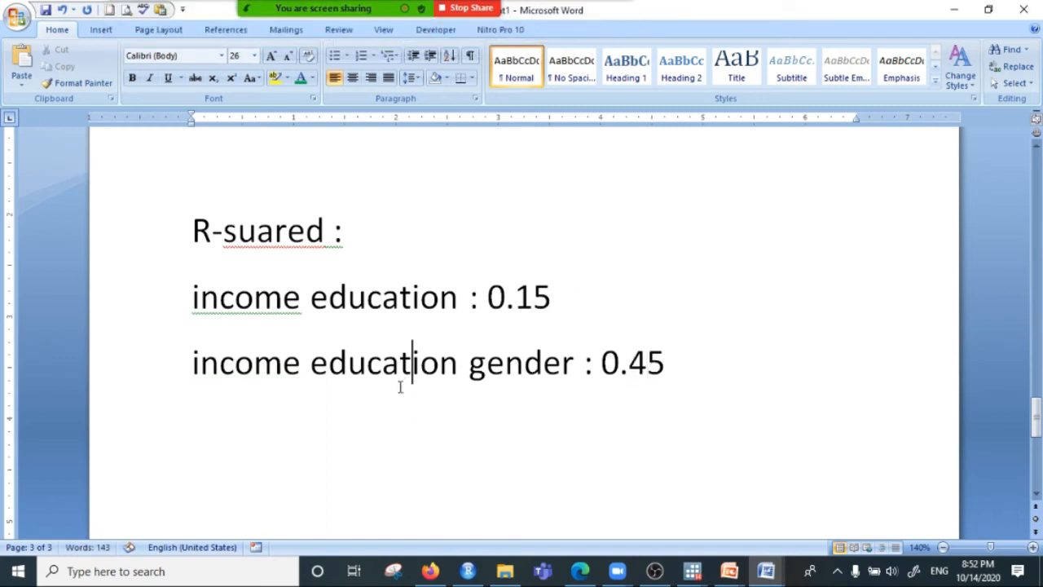
left_click(383, 300)
left_click(373, 300)
left_click(255, 297)
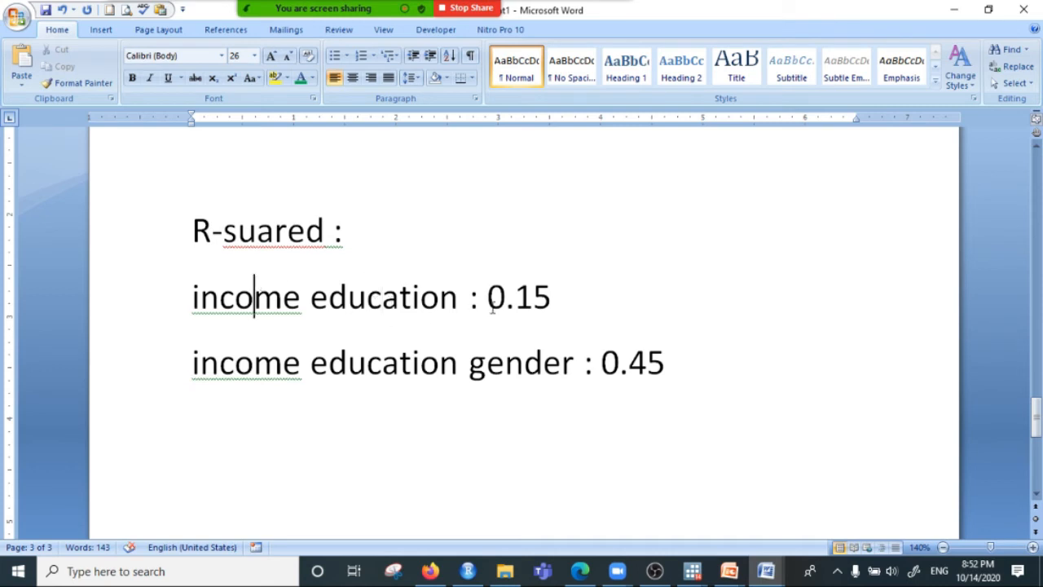
left_click_drag(514, 298, 575, 299)
left_click(401, 364)
left_click(506, 362)
left_click(410, 362)
left_click(527, 362)
left_click(348, 361)
left_click(525, 362)
left_click(233, 361)
left_click_drag(619, 362, 688, 362)
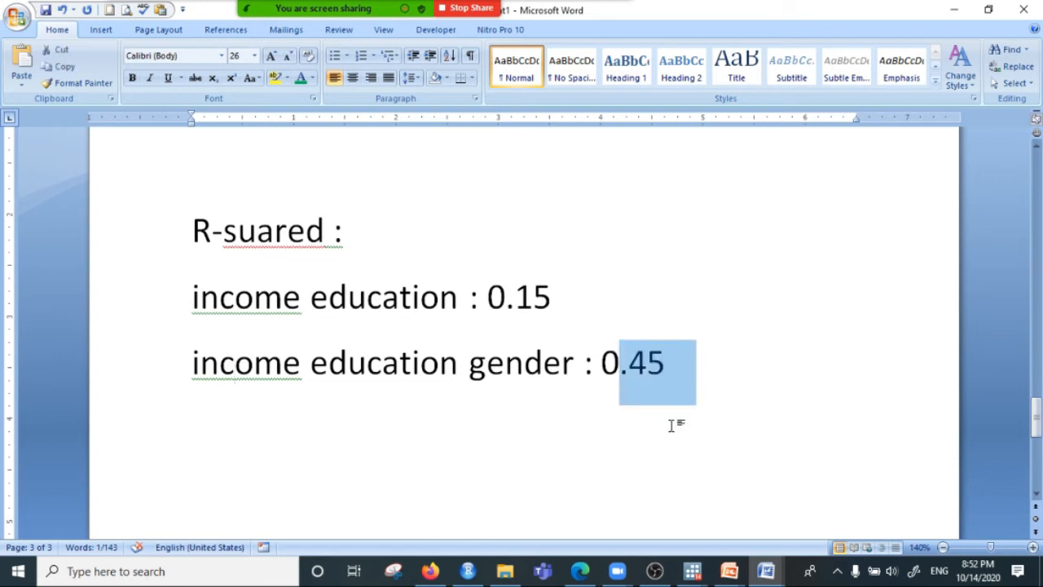
left_click(262, 371)
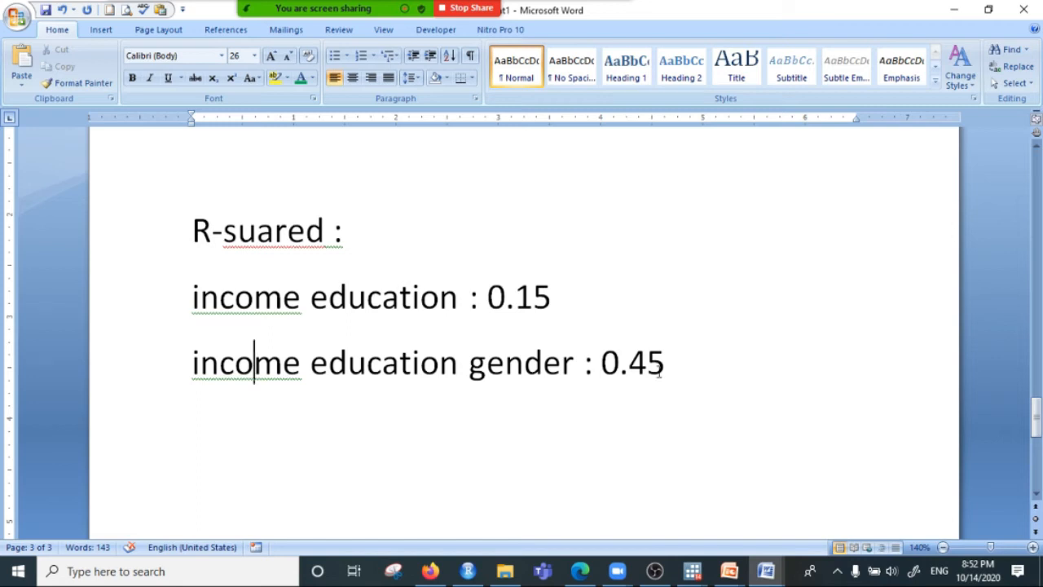
left_click(255, 363)
left_click(384, 364)
left_click(505, 363)
left_click(395, 364)
left_click(502, 366)
left_click(412, 366)
left_click(489, 367)
left_click(405, 366)
left_click(489, 367)
left_click(676, 363)
left_click_drag(681, 365, 605, 368)
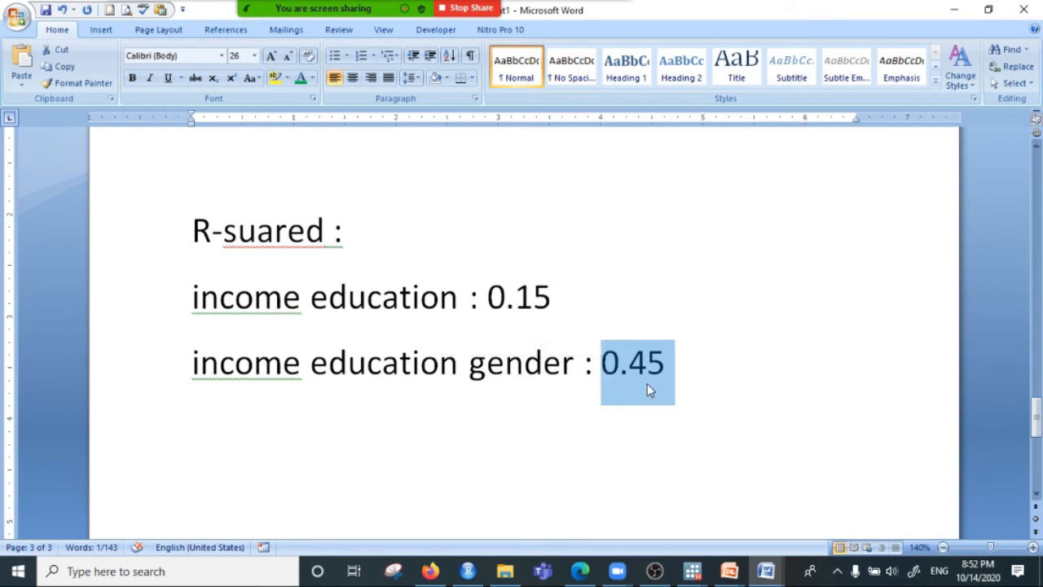
left_click(401, 366)
left_click(525, 367)
Duplicate the income education gender line below itself and add "experience" after gender in the copy.
left_click_drag(675, 369, 228, 389)
left_click(692, 368)
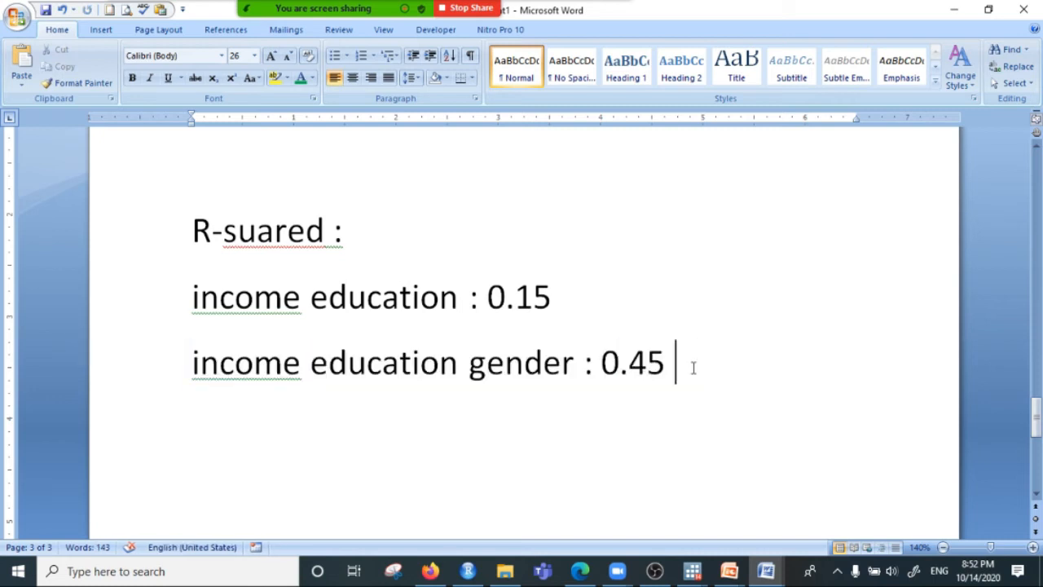
key("Return")
key("ctrl+v")
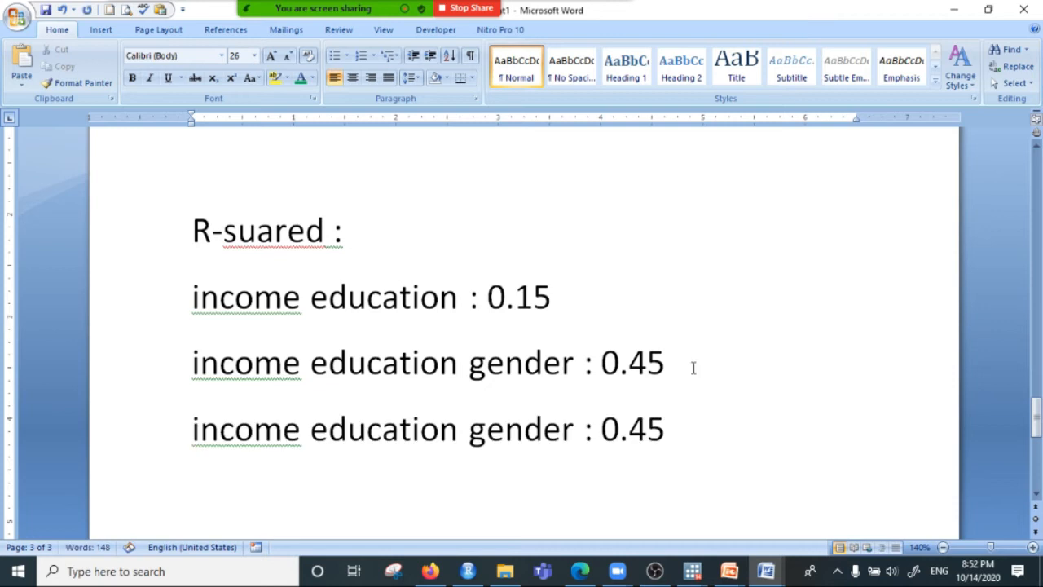
left_click(578, 430)
type("experien")
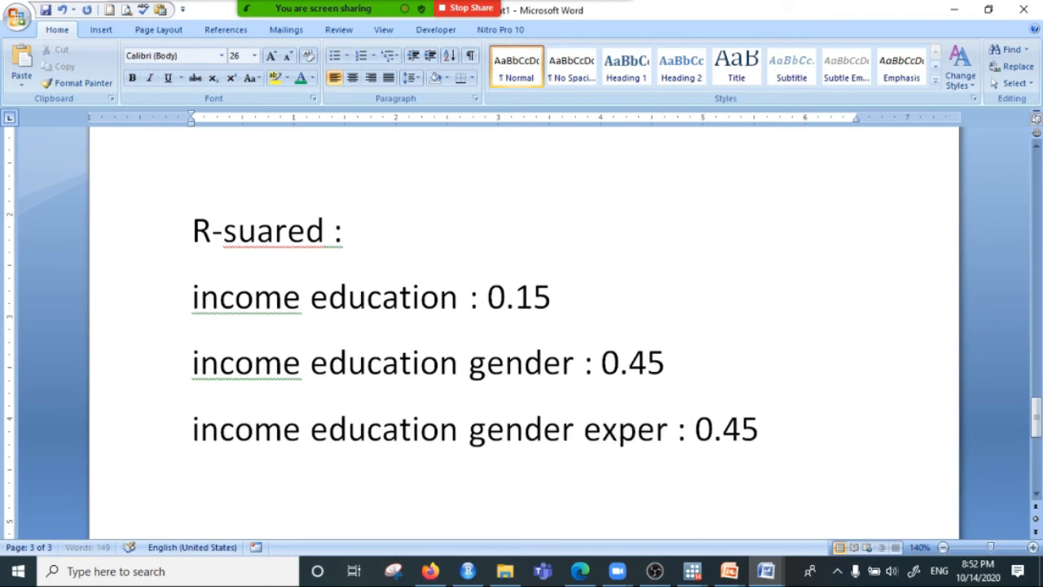
type("ce")
key("BackSpace")
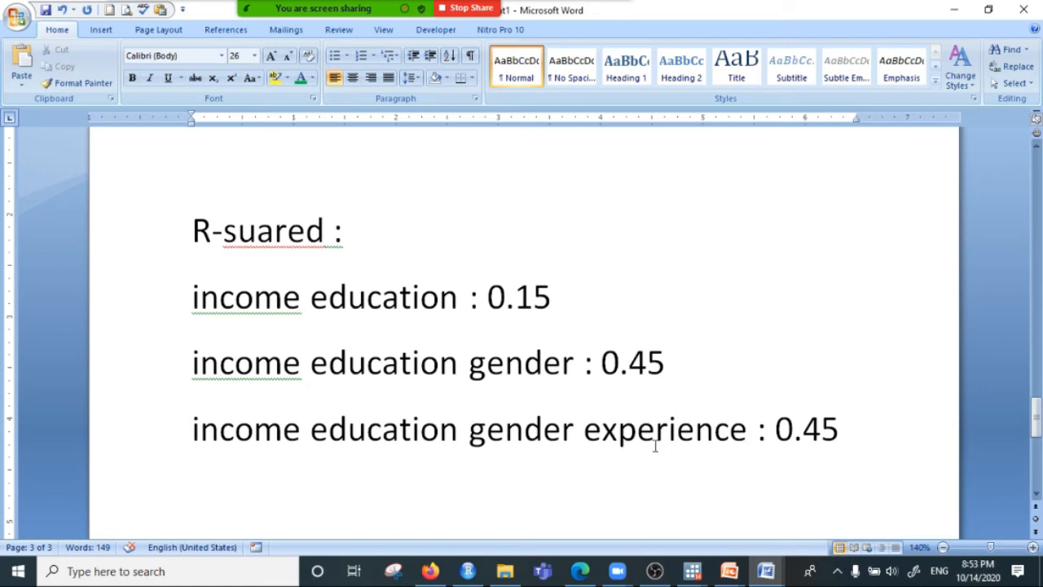
Set the R-squared value of the experience line to 0.65 and review that line's variables.
key("End")
key("Left")
key("BackSpace")
type("6")
left_click_drag(758, 430, 849, 430)
left_click(231, 440)
left_click(822, 440)
left_click(348, 430)
left_click(506, 429)
left_click(697, 429)
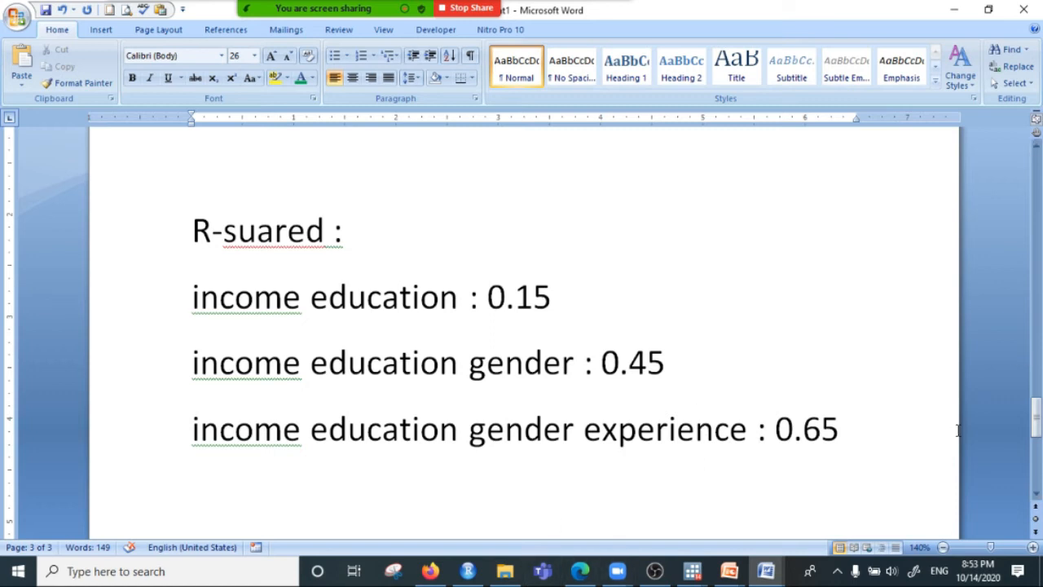
Duplicate the experience line below itself and change the copy to "income education gender experience ruralurban : 0.95".
left_click_drag(855, 432, 105, 458)
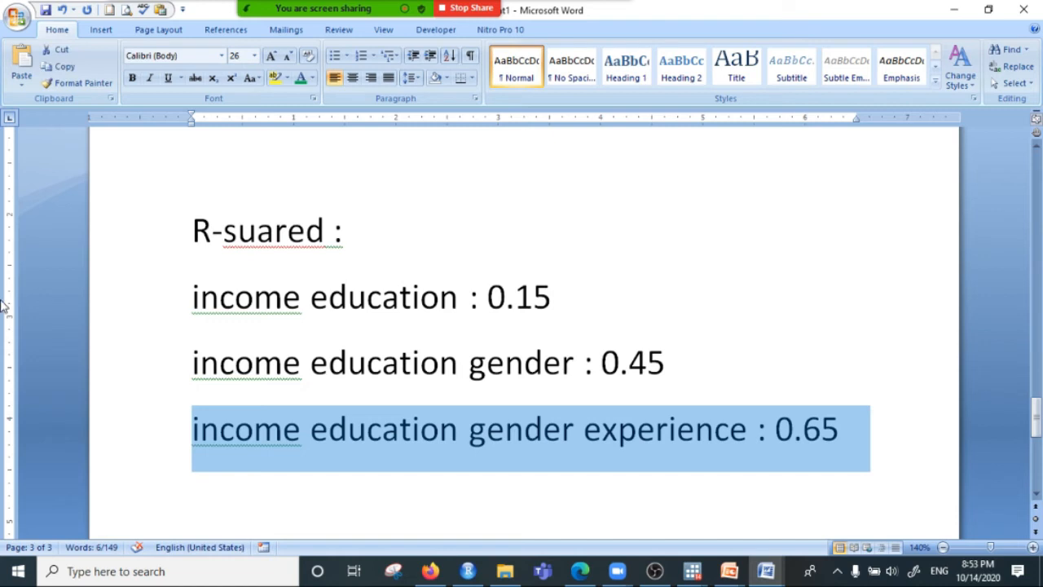
left_click(847, 430)
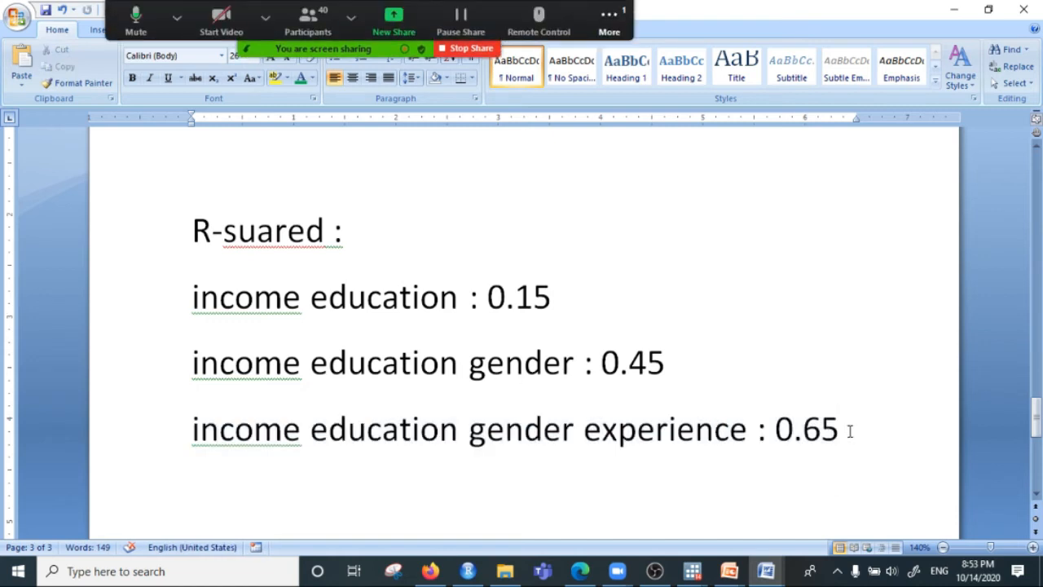
key("Return")
key("ctrl+v")
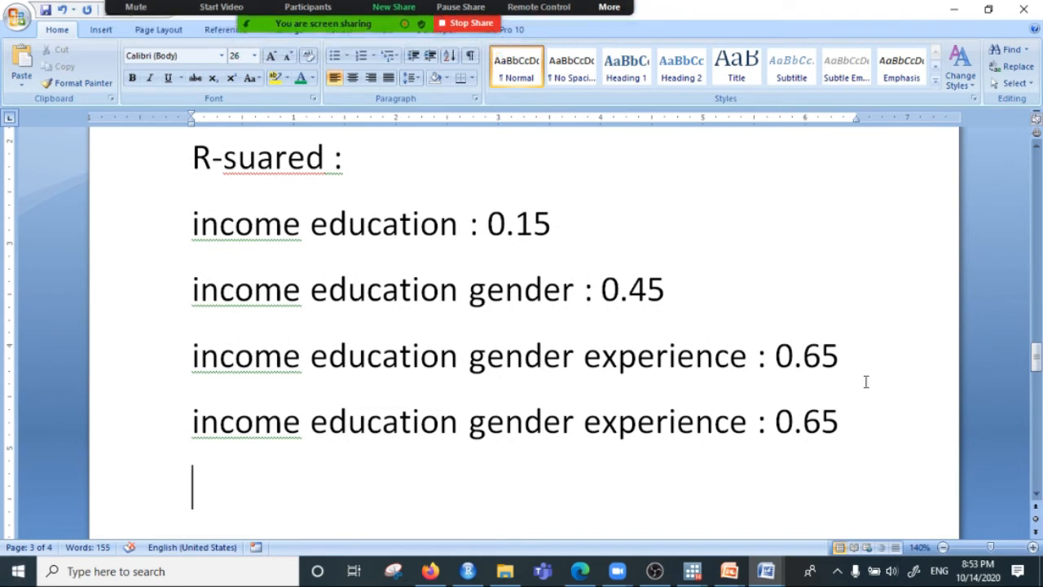
left_click(748, 420)
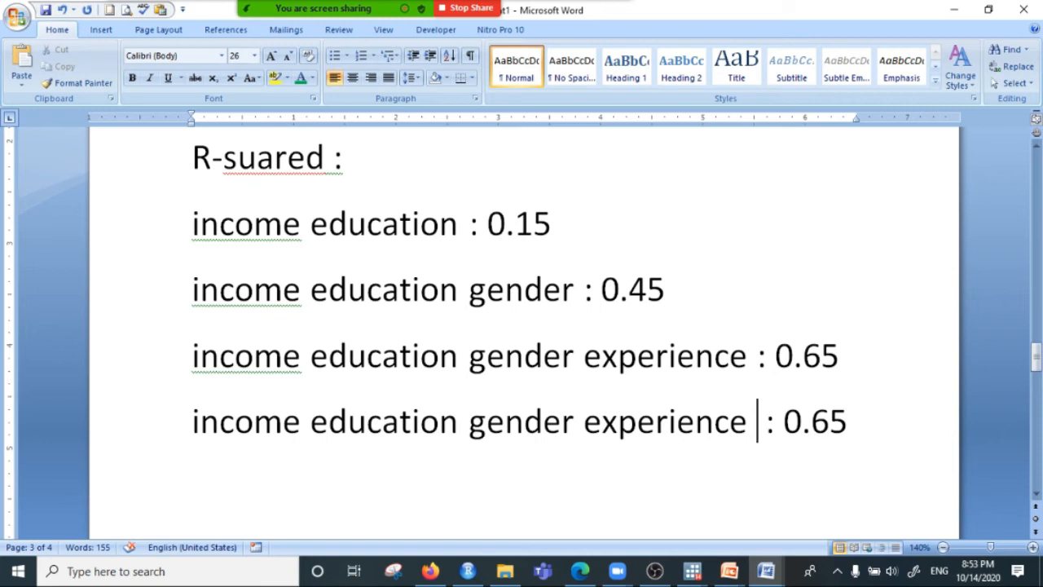
type("rural")
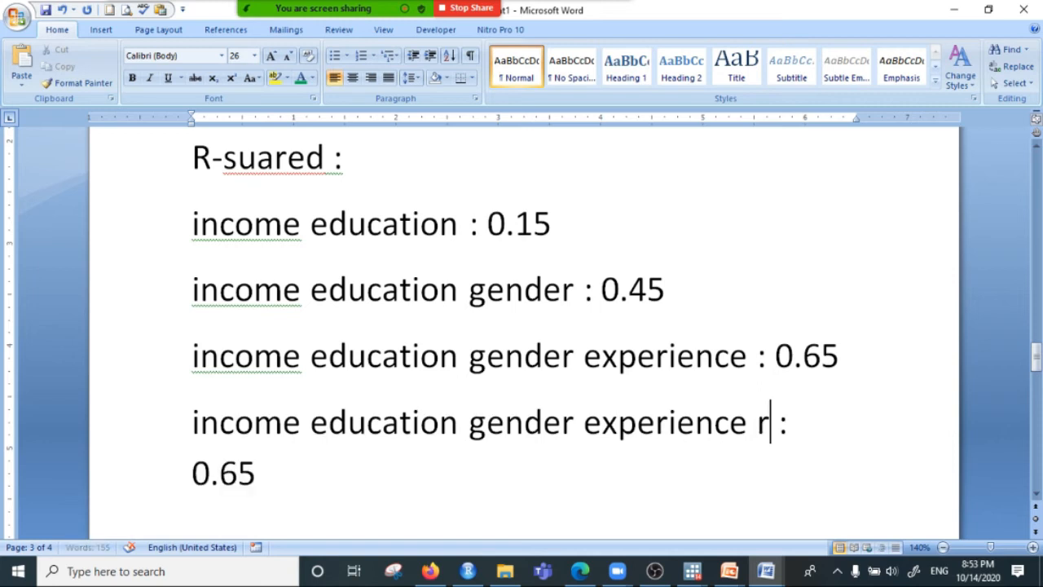
type("urban")
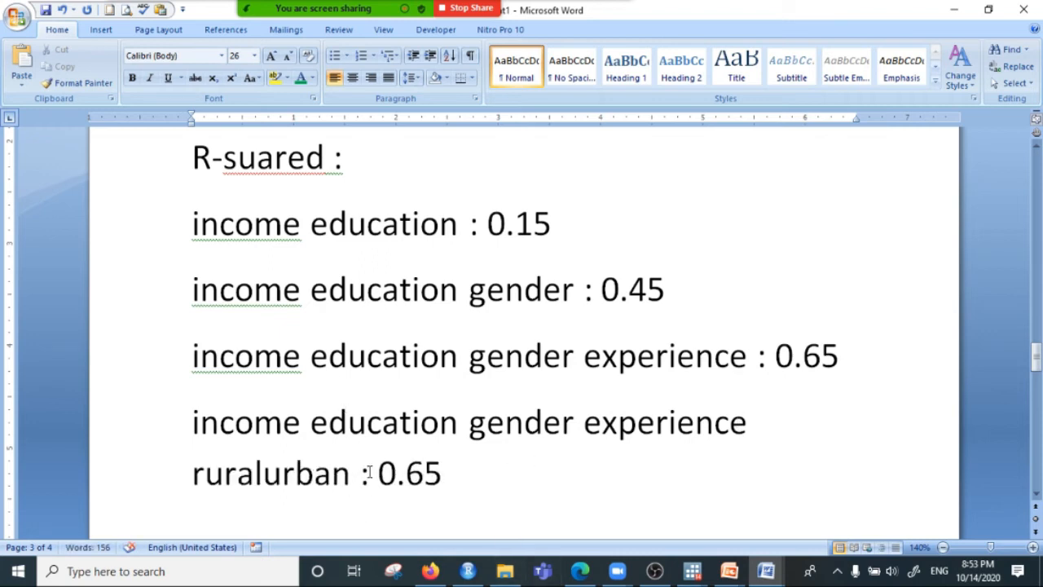
left_click(422, 474)
key("BackSpace")
type("9")
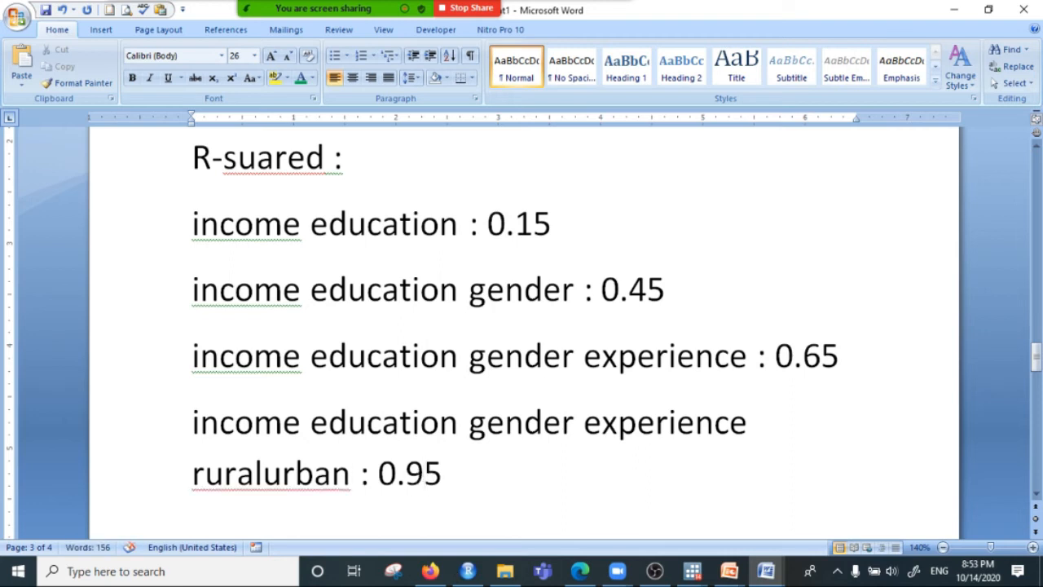
Review the four income models, from the ruralurban line back to the income education line and its R-squared value.
left_click_drag(158, 226, 499, 486)
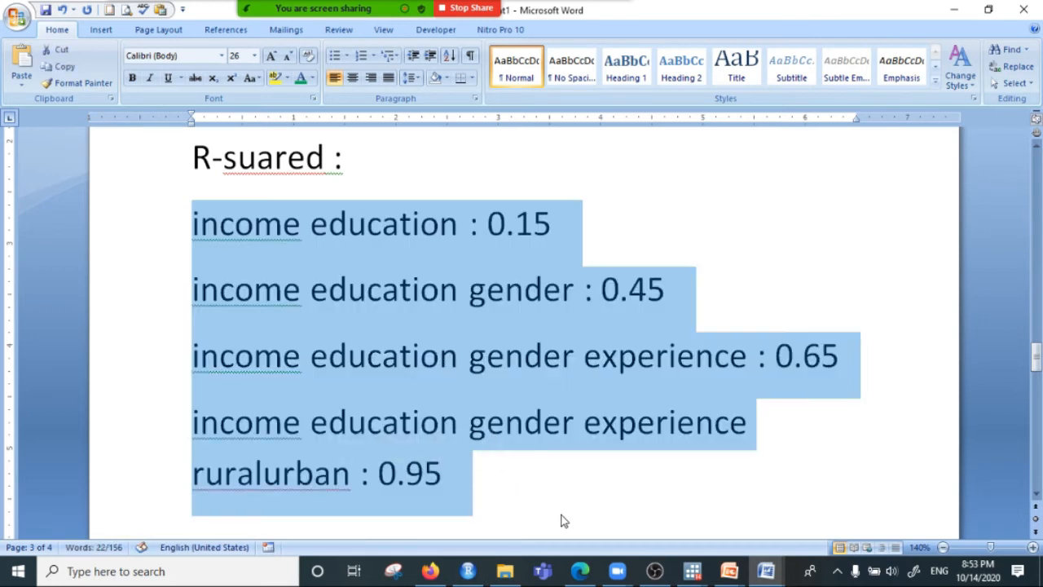
left_click(513, 496)
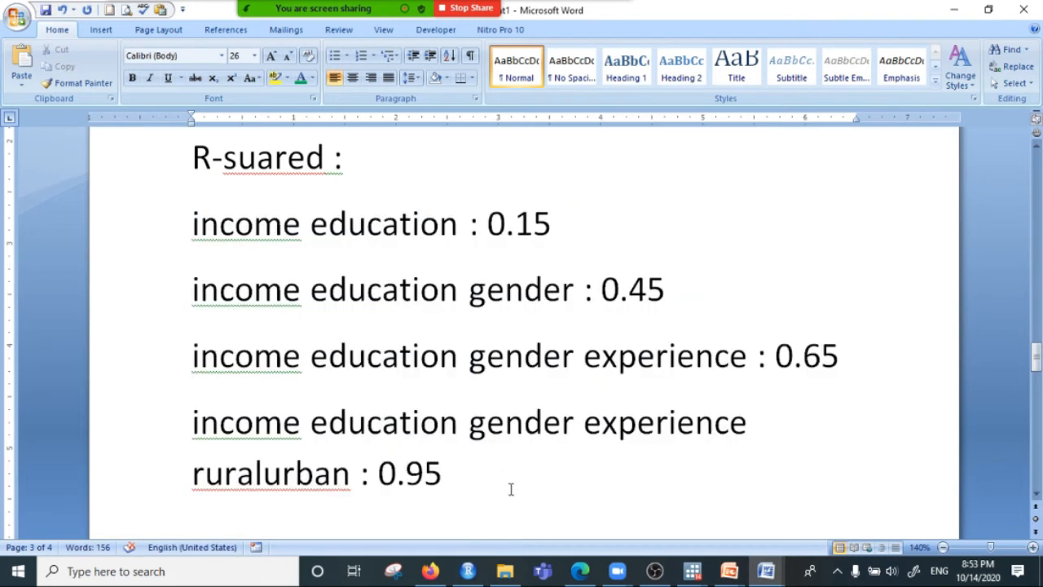
triple_click(463, 474)
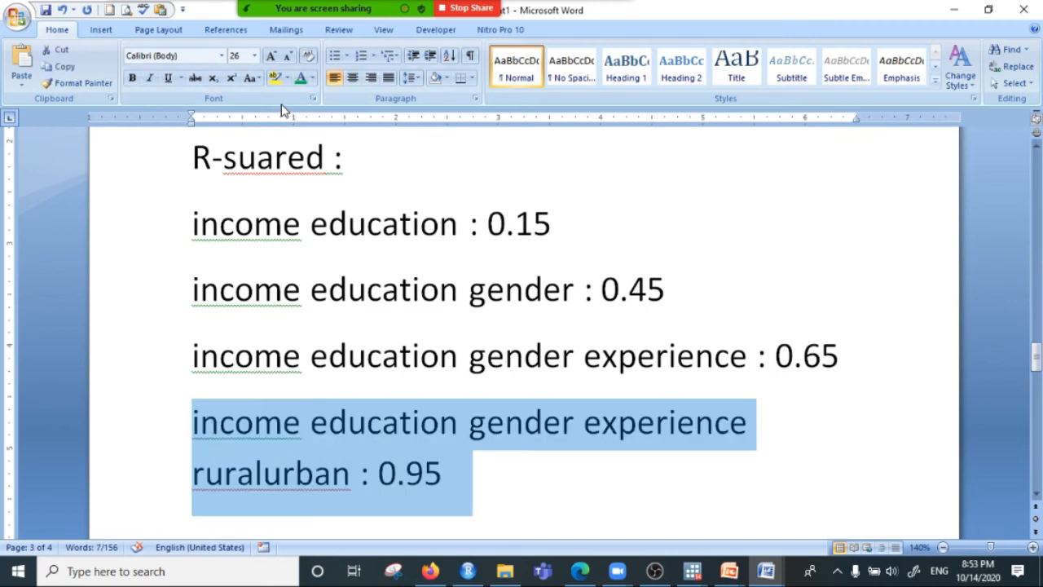
left_click_drag(507, 479, 220, 479)
mouse_move(160, 452)
left_mouse_down()
mouse_move(158, 426)
mouse_move(178, 444)
left_mouse_up()
key("ctrl+c")
left_click(531, 220)
left_click(416, 222)
left_click(494, 279)
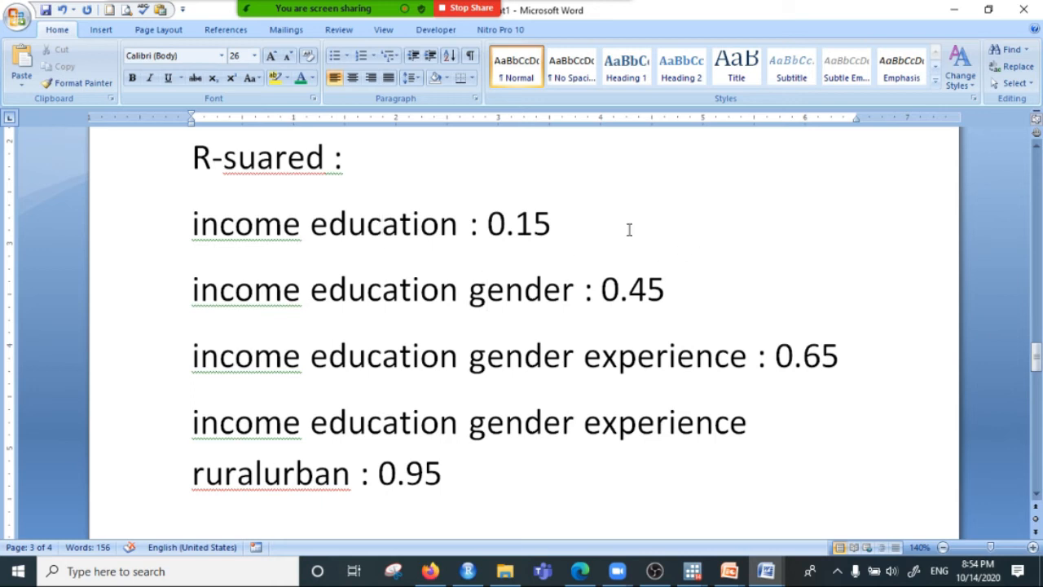
left_click_drag(628, 228, 97, 260)
left_click(372, 236)
left_click(382, 214)
left_click_drag(490, 221, 594, 226)
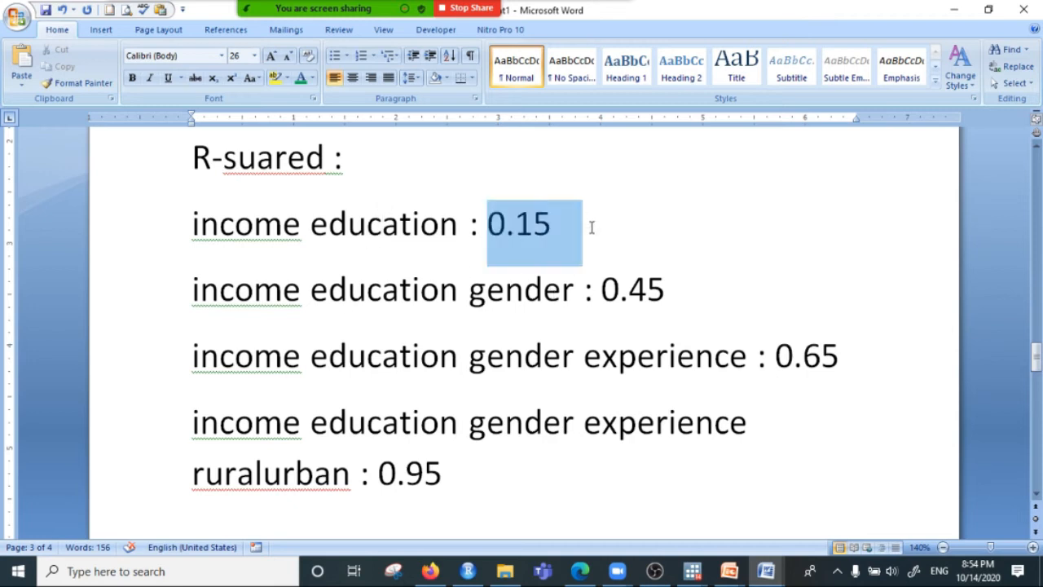
Compare the R-squared values of the gender, experience and ruralurban income models.
left_click(422, 286)
left_click(563, 290)
left_click_drag(607, 290, 694, 291)
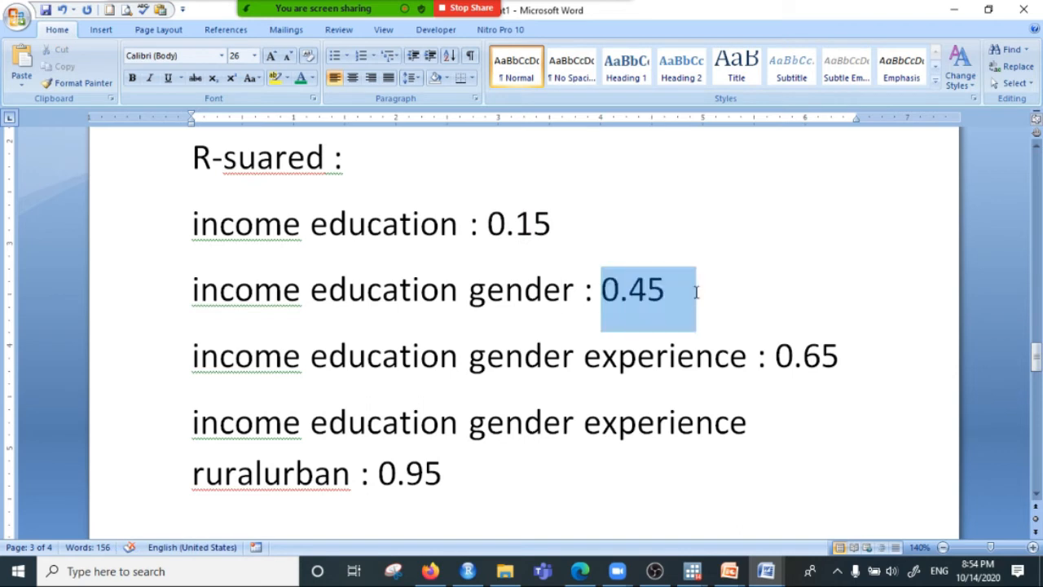
left_click_drag(776, 357, 872, 366)
left_click_drag(379, 477, 482, 482)
left_click(500, 476)
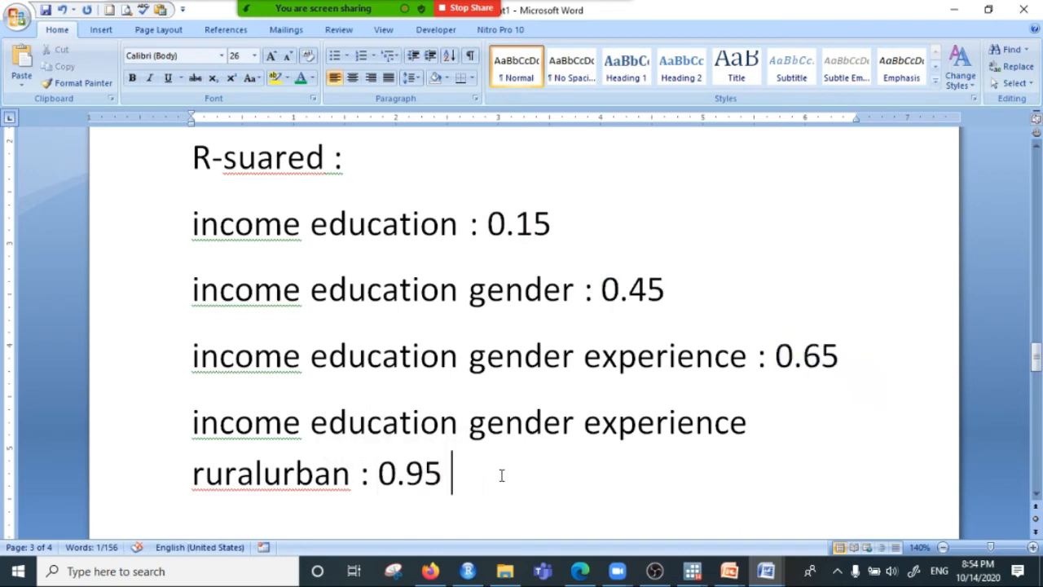
left_click_drag(383, 473, 505, 471)
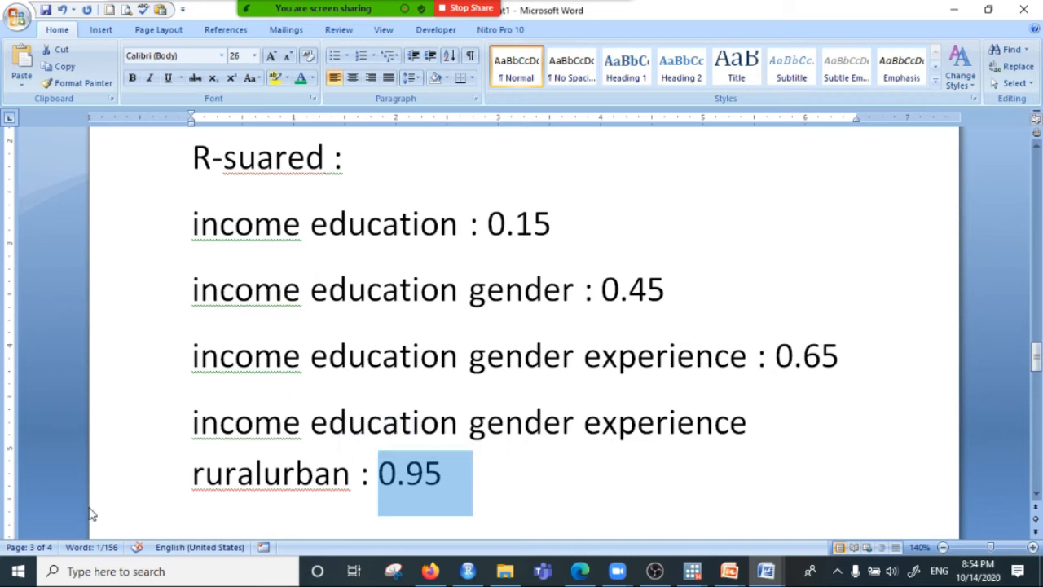
Review the explanatory variables listed in the ruralurban model line.
left_click(189, 440)
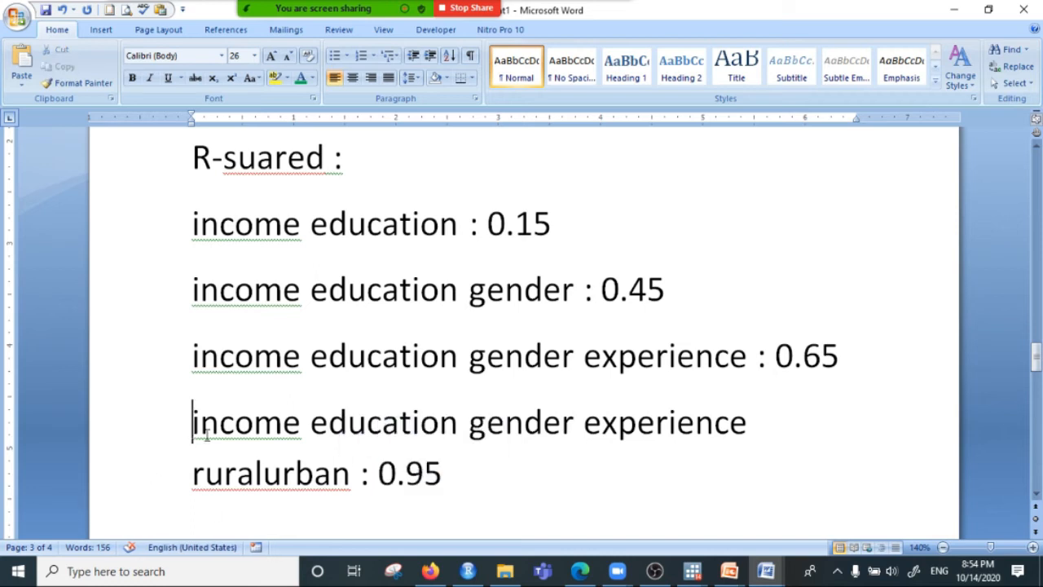
left_click(442, 403)
left_click(460, 434)
left_click(657, 432)
left_click(574, 434)
Duplicate the ruralurban line below itself and insert "religion" after gender in the copy.
left_click(440, 476)
key("Return")
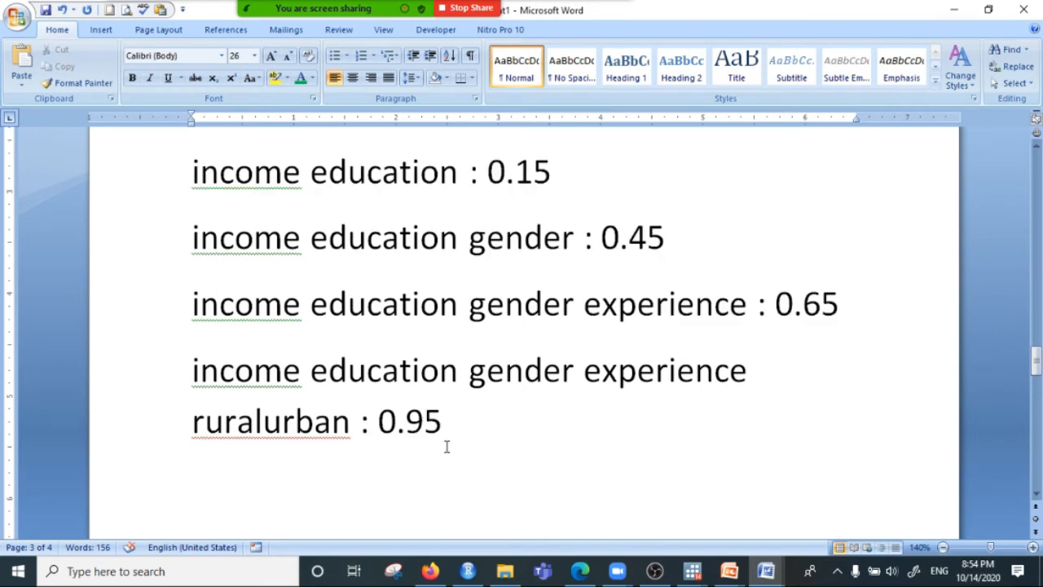
left_click_drag(176, 391, 473, 400)
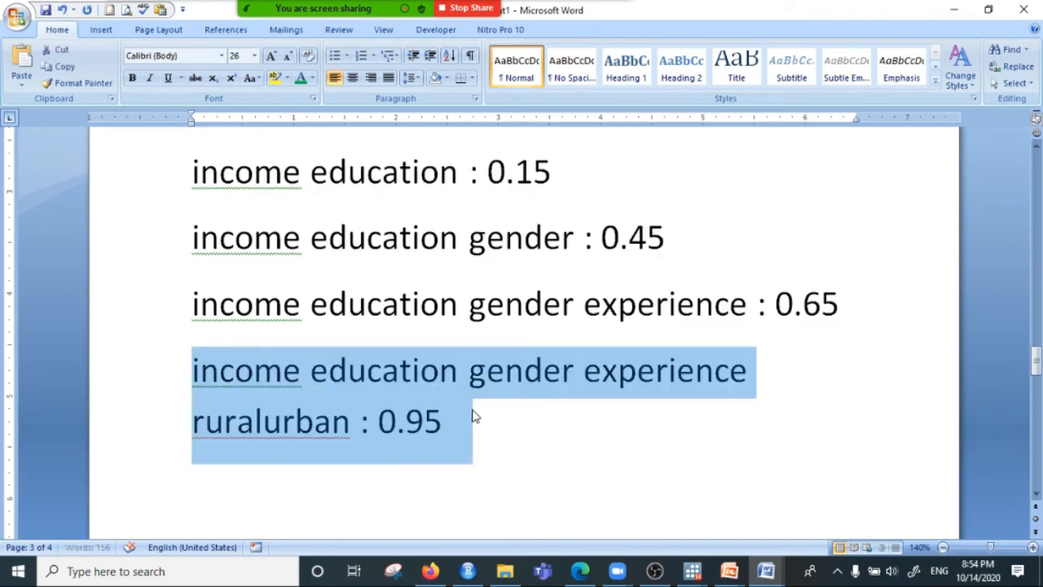
left_click(205, 490)
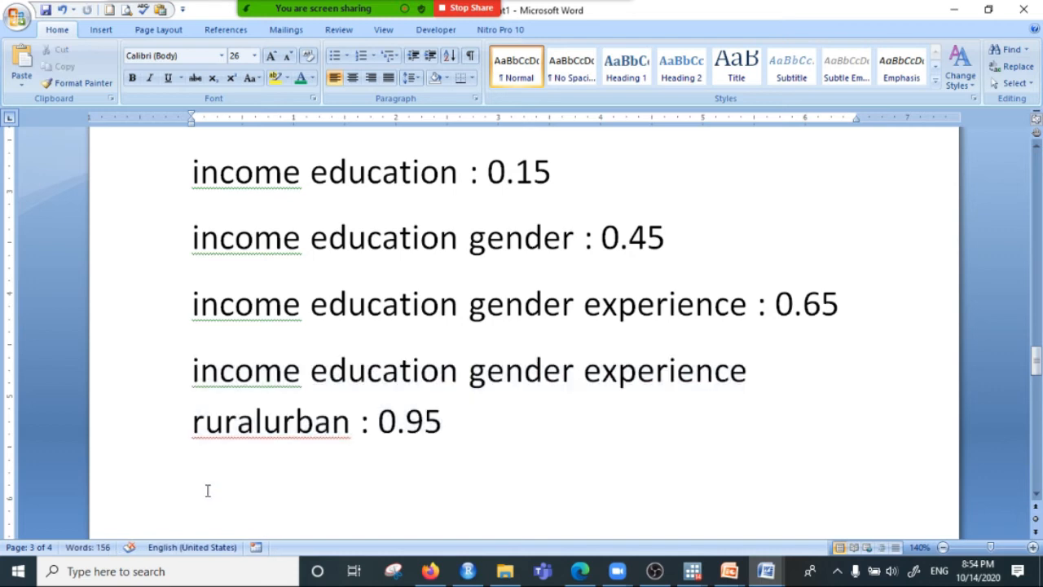
key("ctrl+v")
left_click(580, 372)
type("religion")
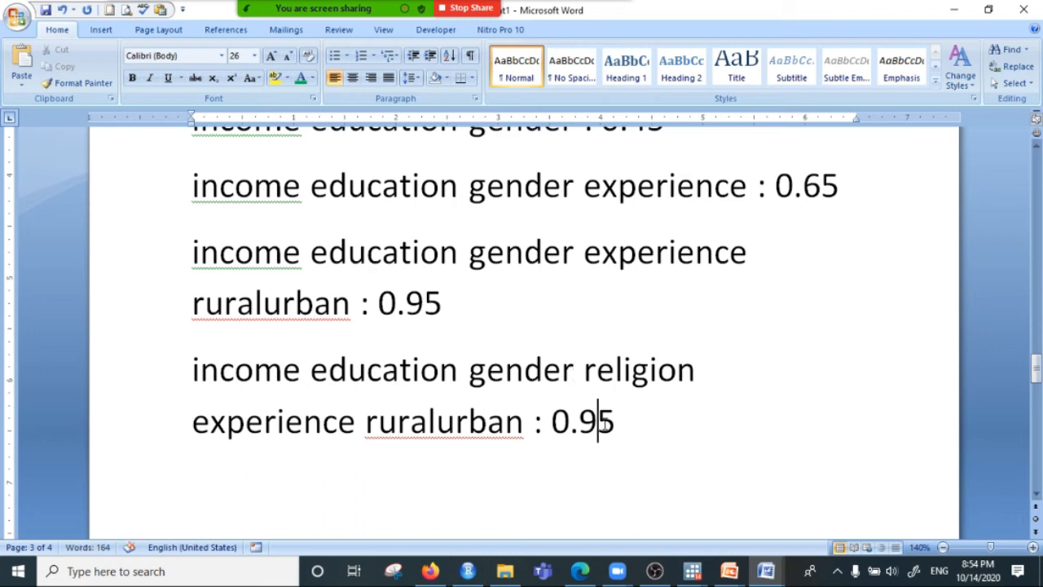
Set the R-squared value of the religion line to 0.98 and review the whole line.
left_click(600, 422)
key("Delete")
type("7")
key("BackSpace")
type("8")
left_click_drag(631, 418, 198, 372)
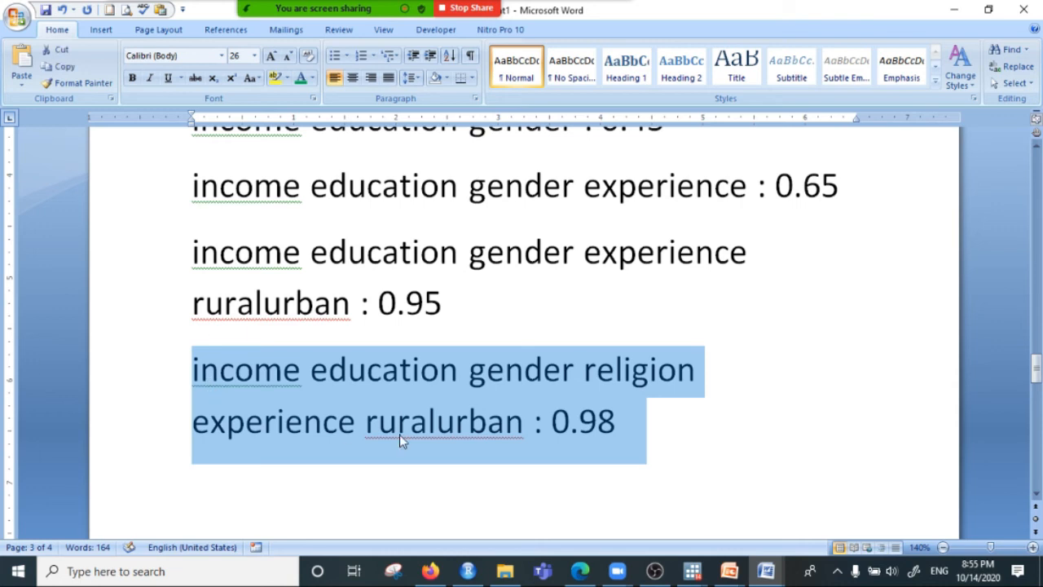
left_click(434, 434)
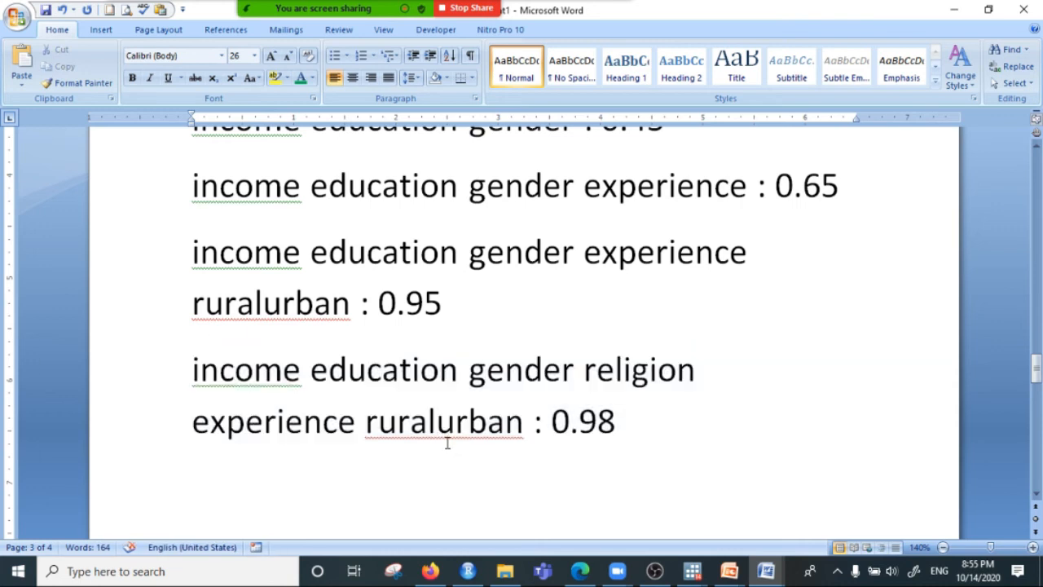
Colour the word "religion" dark blue in the last model line.
left_click_drag(584, 368, 715, 372)
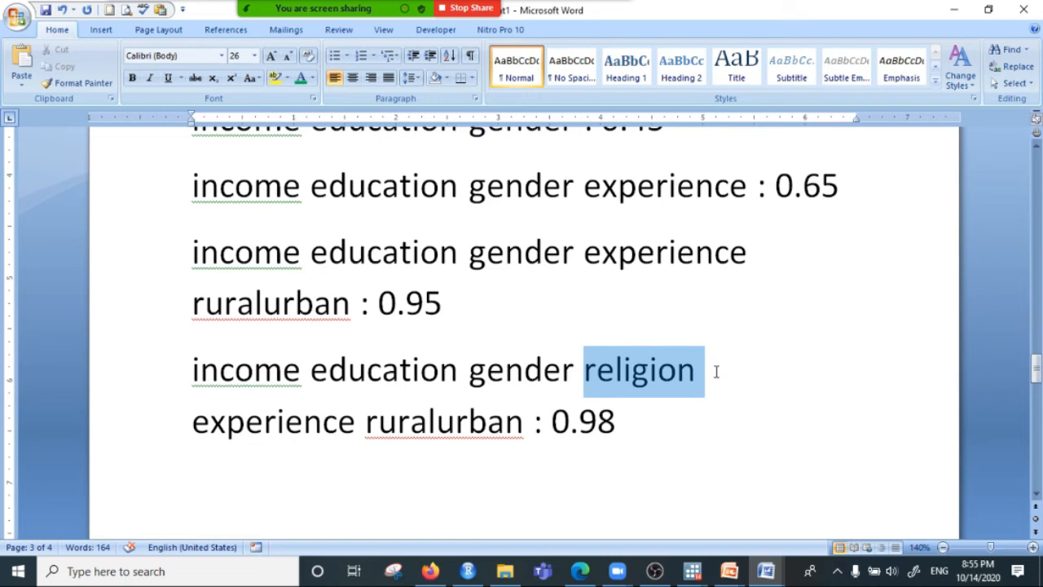
left_click(314, 76)
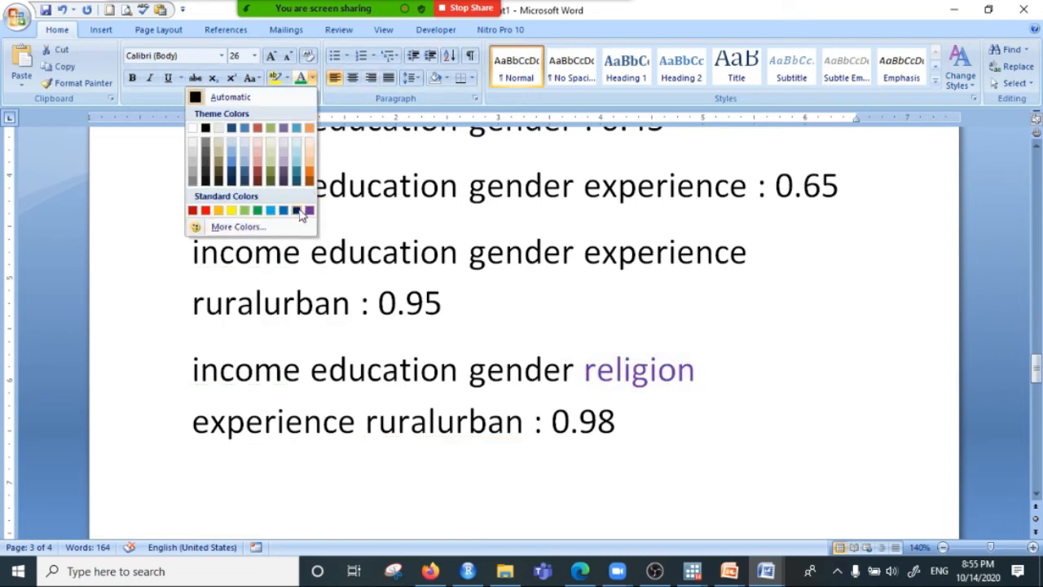
left_click(309, 210)
left_click(710, 394)
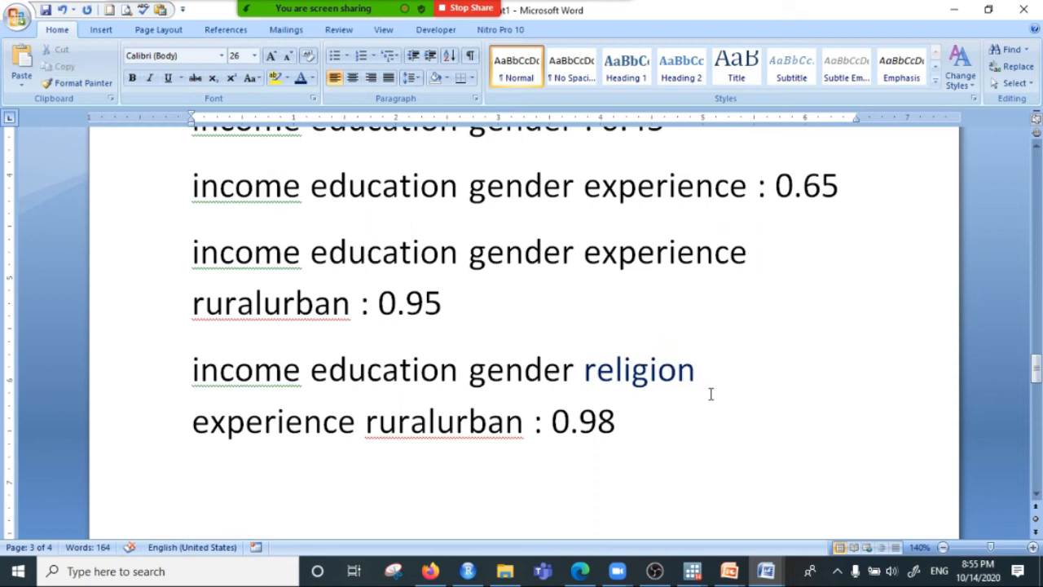
Add the heading "R-bar squared :" on a new line below the religion model.
scroll(368, 236, "up", 5)
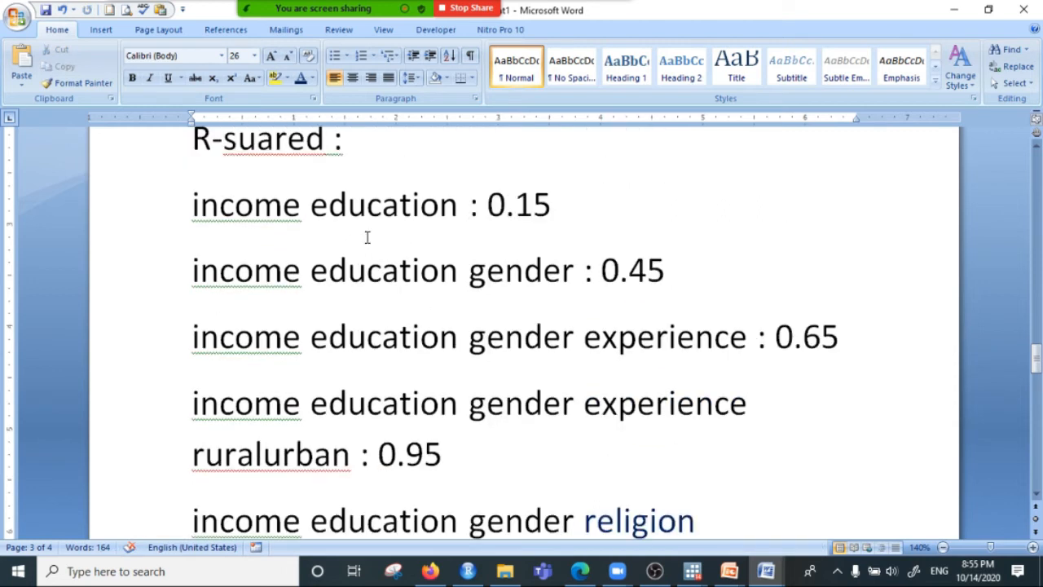
scroll(318, 359, "down", 7)
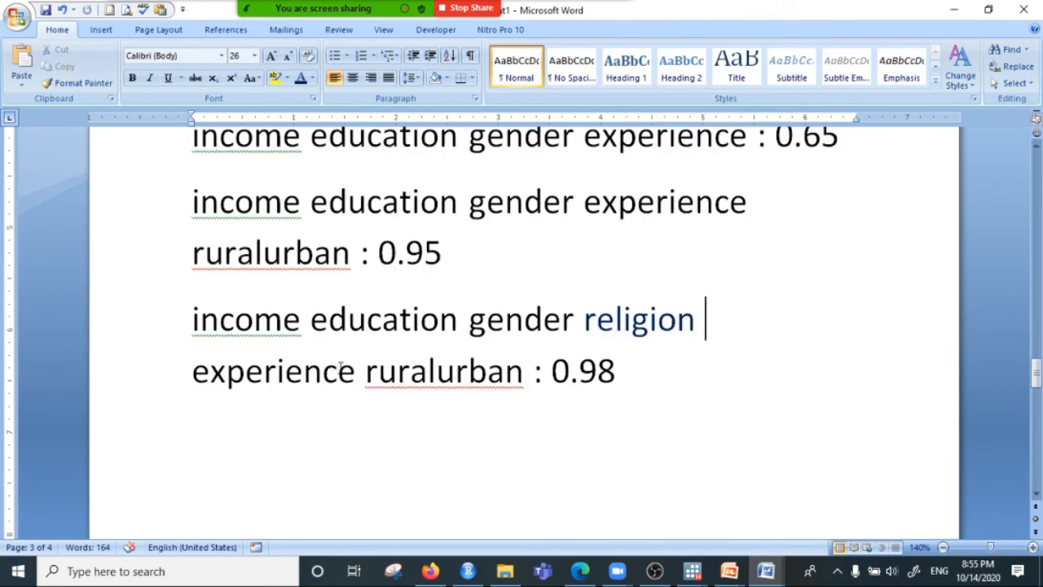
left_click(672, 265)
key("Return")
type("R")
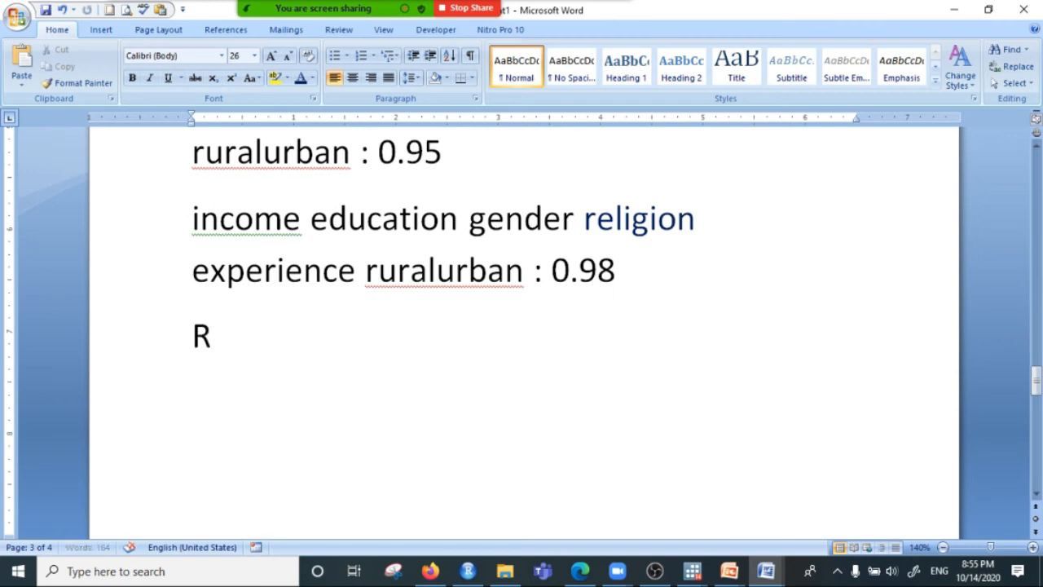
type("-bar s")
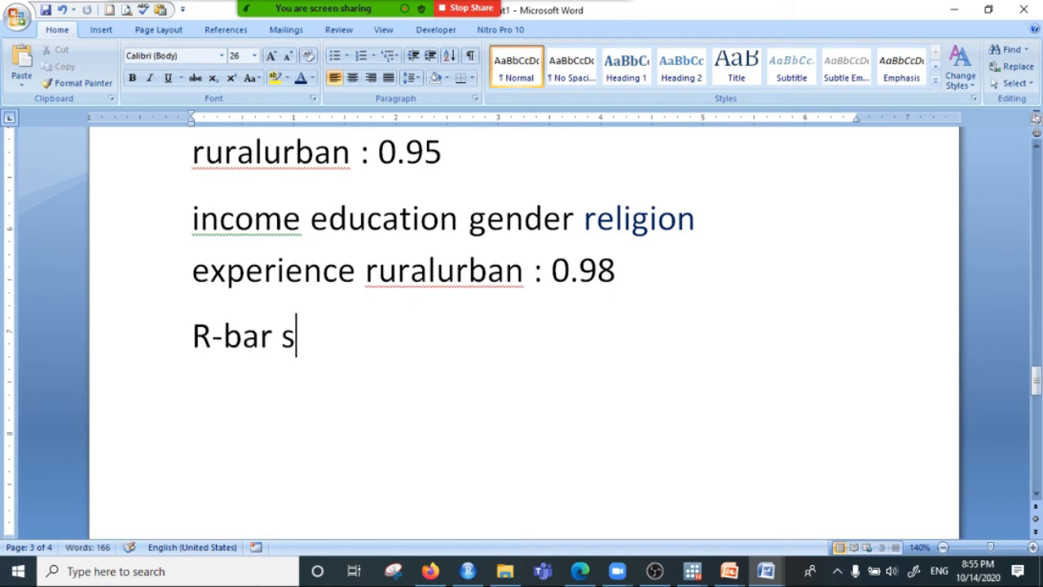
type("quared :")
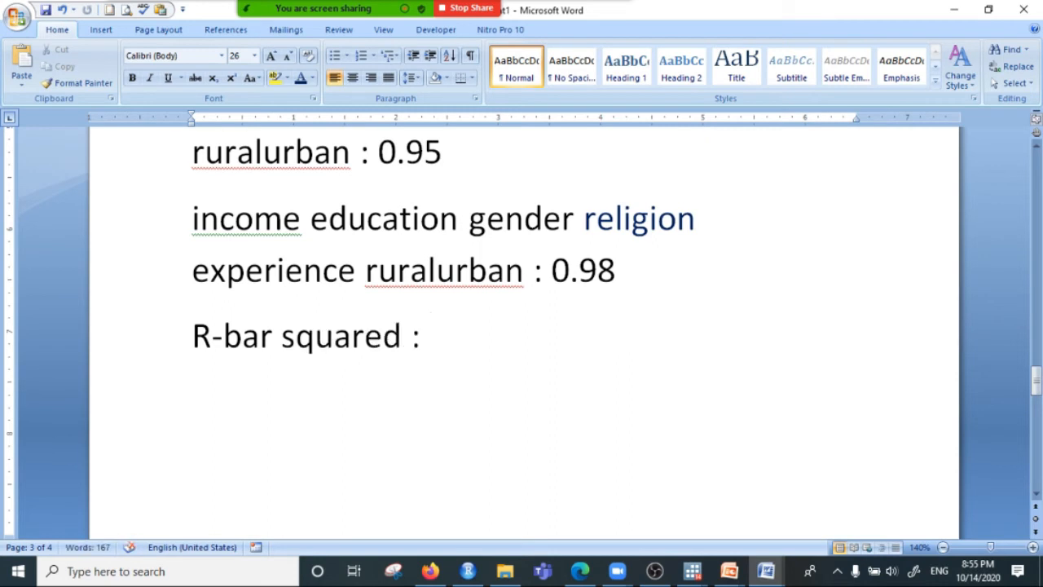
Review the religion variable and its model's R-squared value in relation to the R-bar squared heading.
scroll(535, 263, "up", 2)
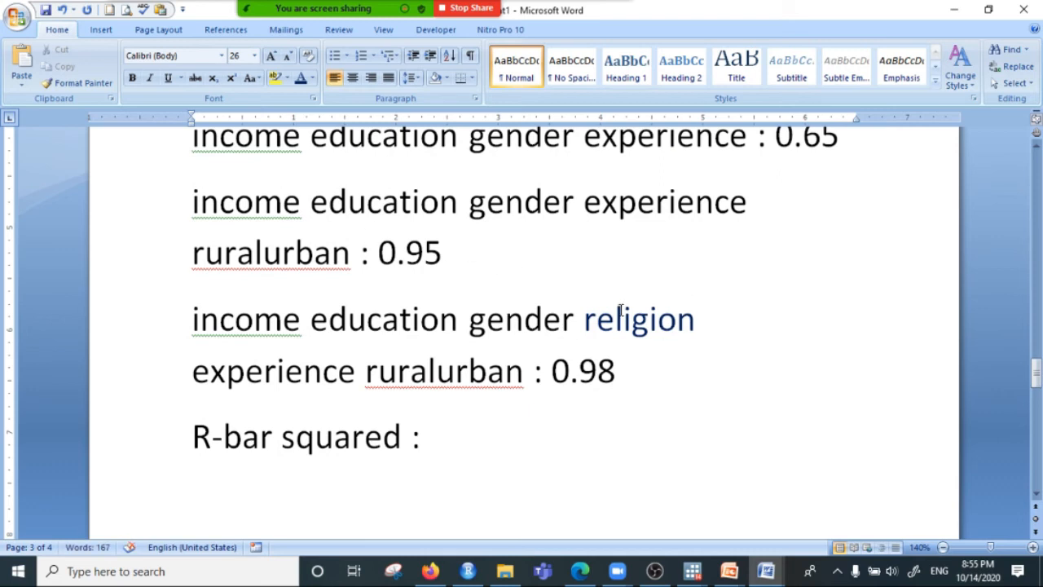
left_click_drag(582, 321, 698, 324)
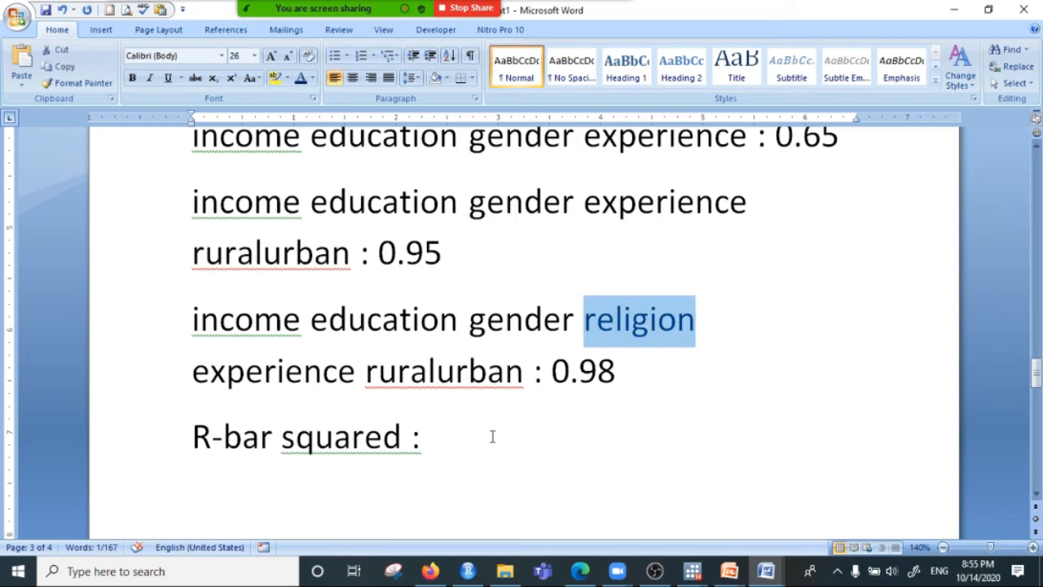
left_click(436, 441)
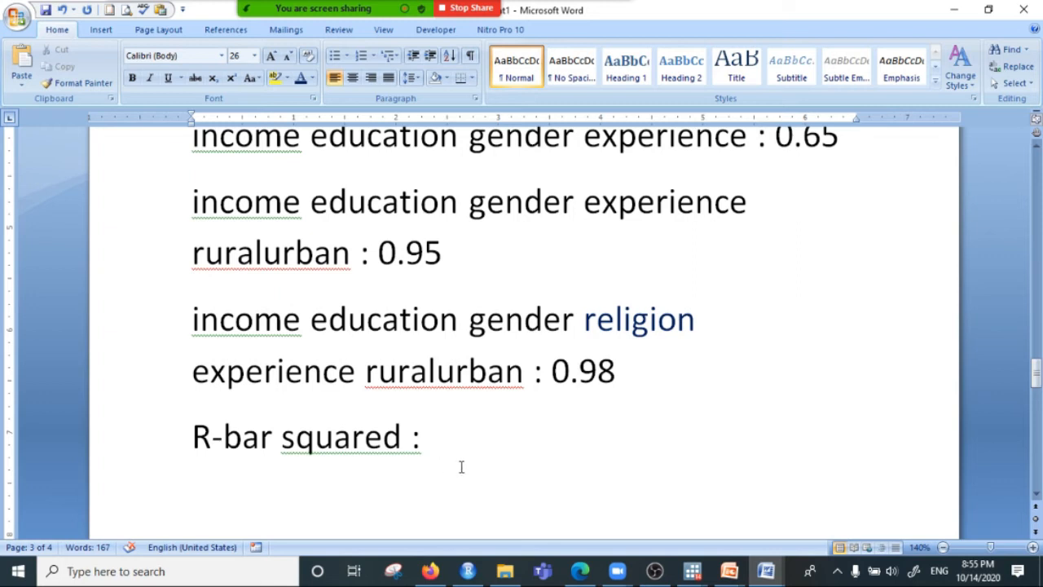
scroll(449, 436, "up", 1)
left_click(427, 304)
left_click(597, 368)
left_click(434, 493)
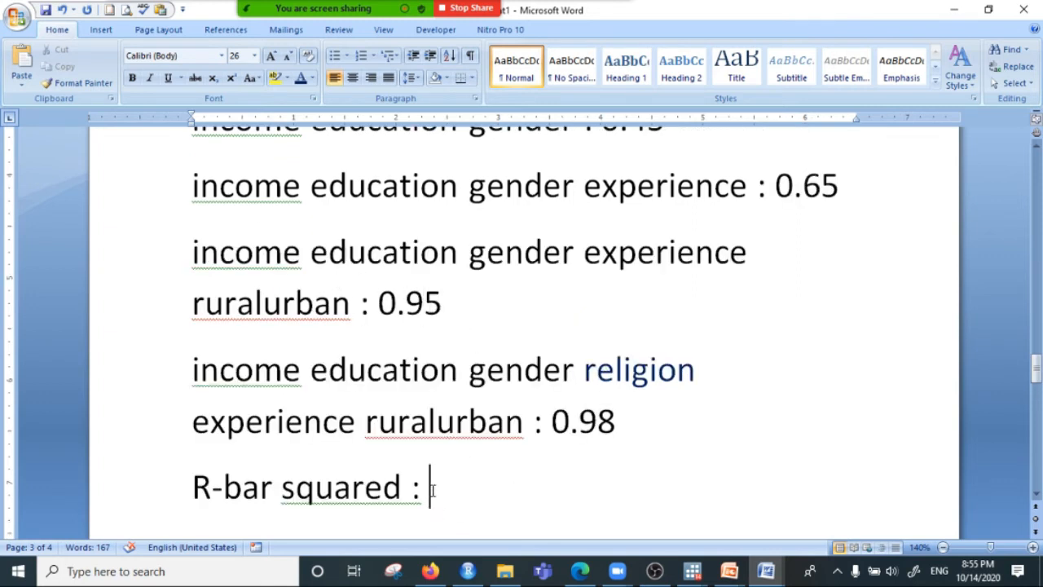
scroll(433, 492, "down", 2)
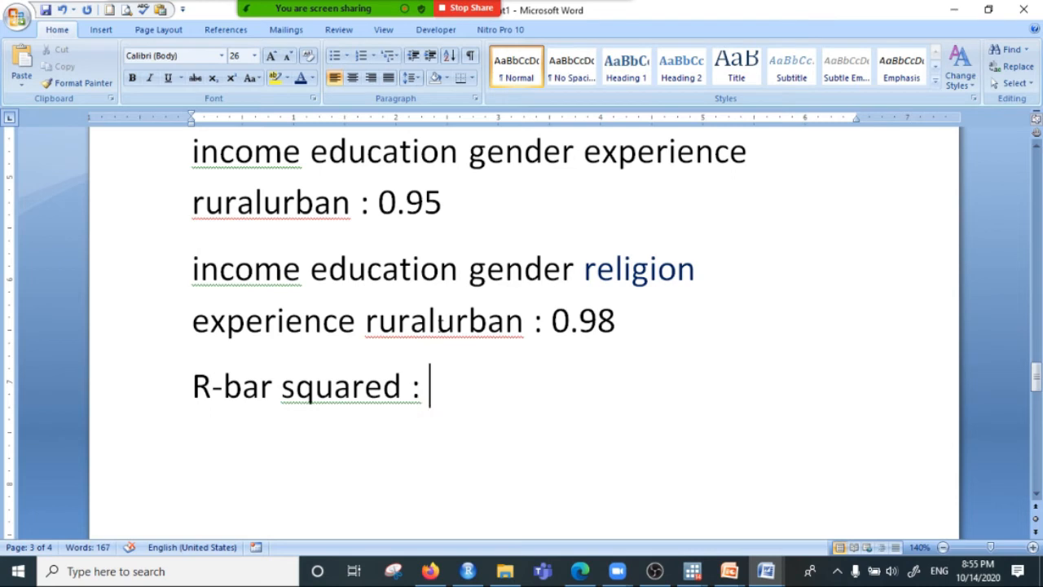
left_click(597, 314)
left_click(463, 391)
left_click(268, 401)
Switch to Stata and compare the R-squared and adjusted R-squared values of the capital regression.
mouse_move(692, 570)
left_click(569, 491)
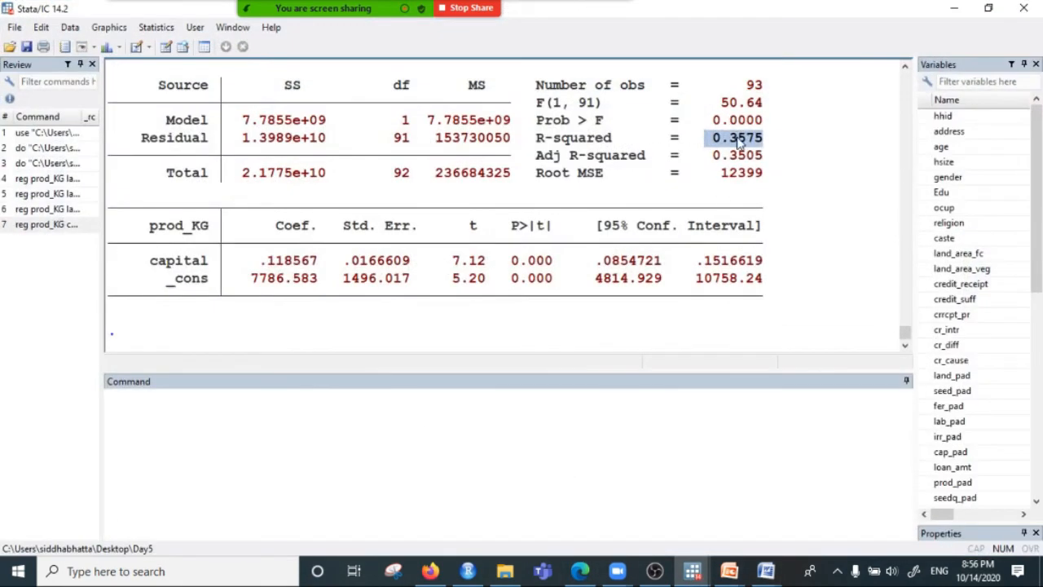
left_click_drag(730, 139, 766, 159)
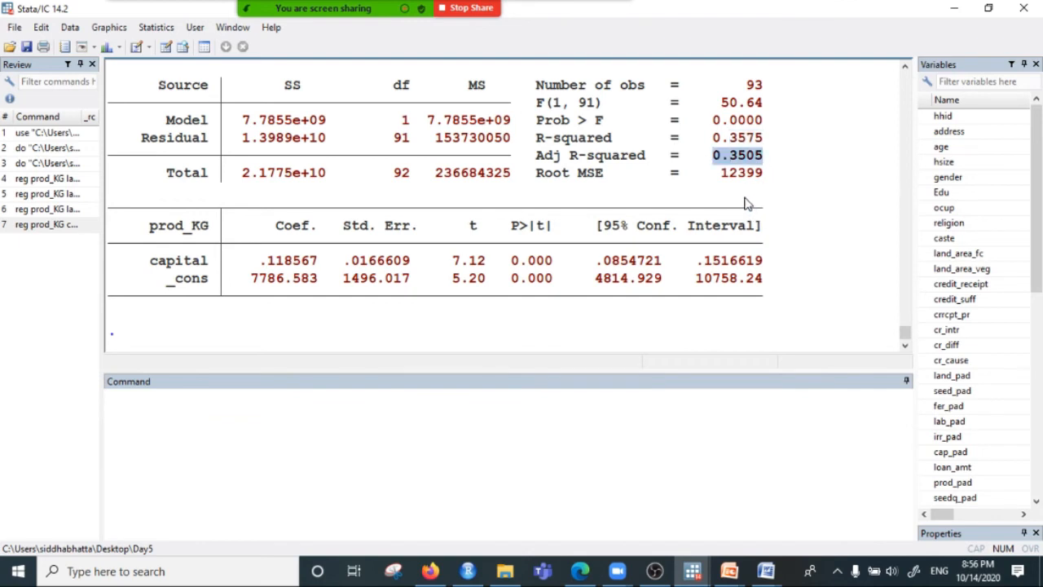
left_click(742, 159)
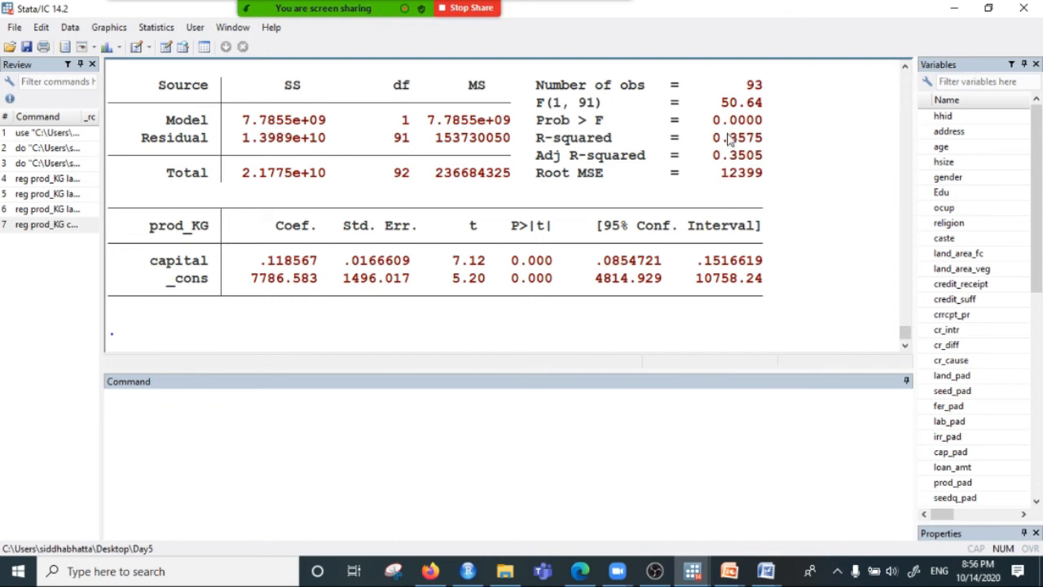
left_click_drag(714, 138, 763, 140)
left_click_drag(706, 155, 772, 164)
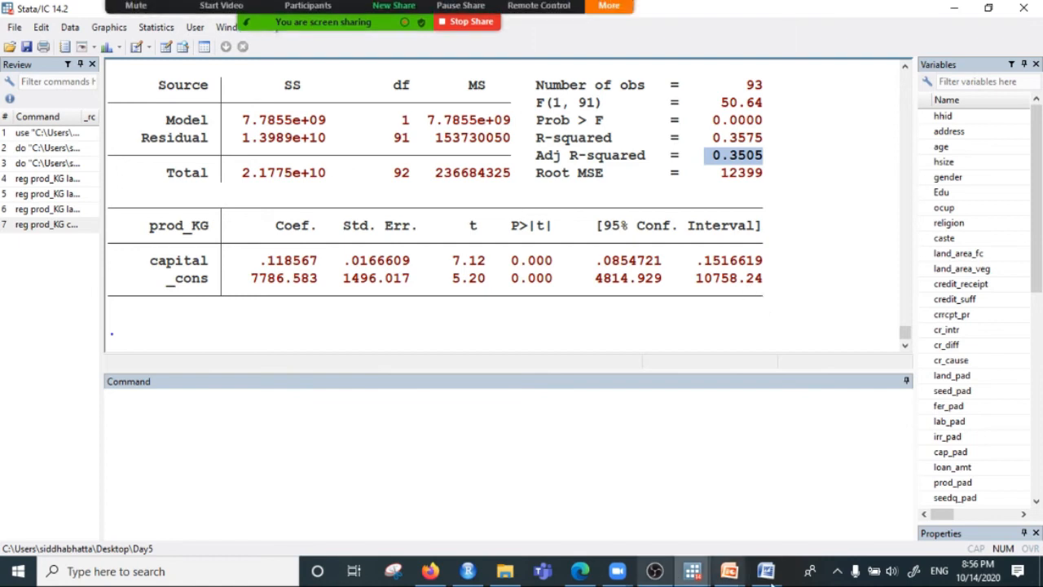
Switch back to the Word document with the income models and revisit the R-bar squared line.
mouse_move(768, 574)
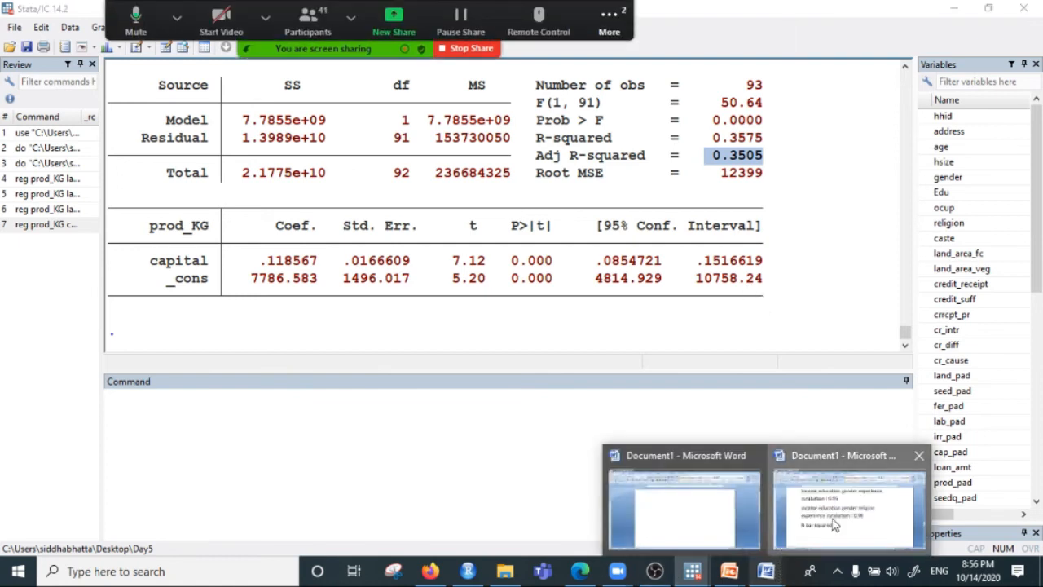
left_click(834, 526)
left_click(522, 388)
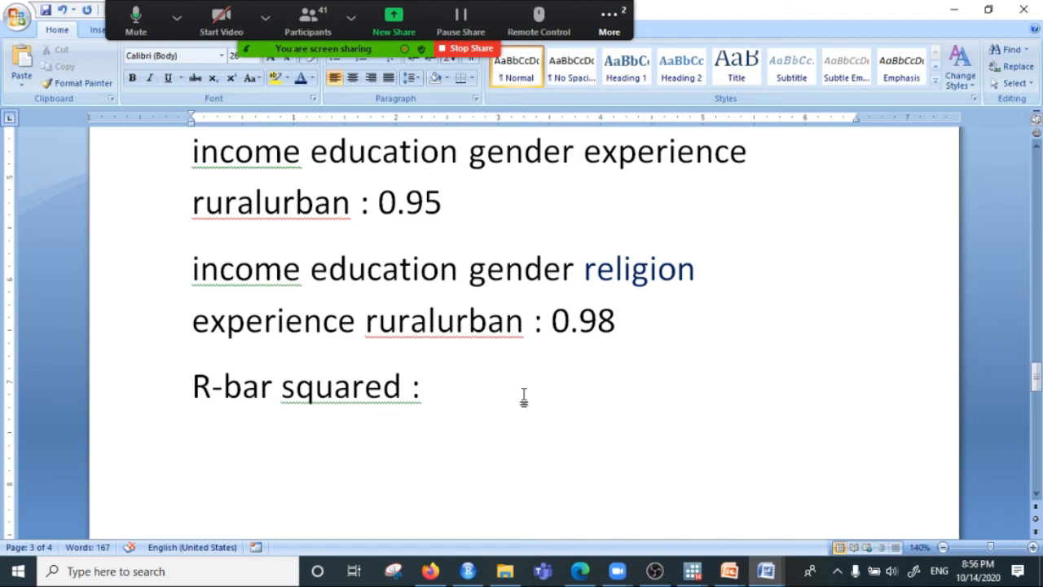
key("Return")
left_click(445, 410)
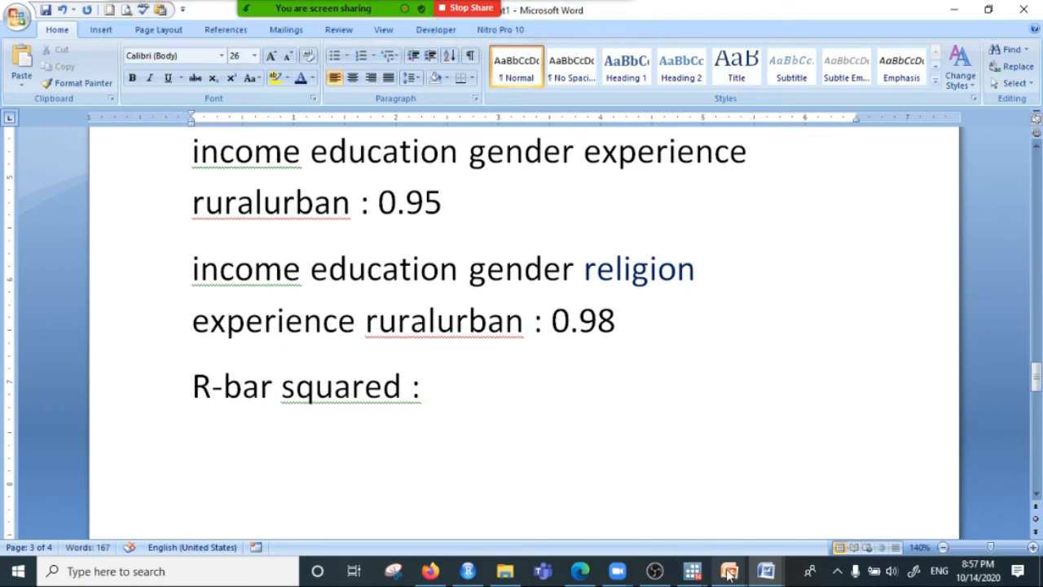
Return to Stata and examine the capital regression's adjusted R-squared against its R-squared.
mouse_move(691, 570)
left_click(530, 426)
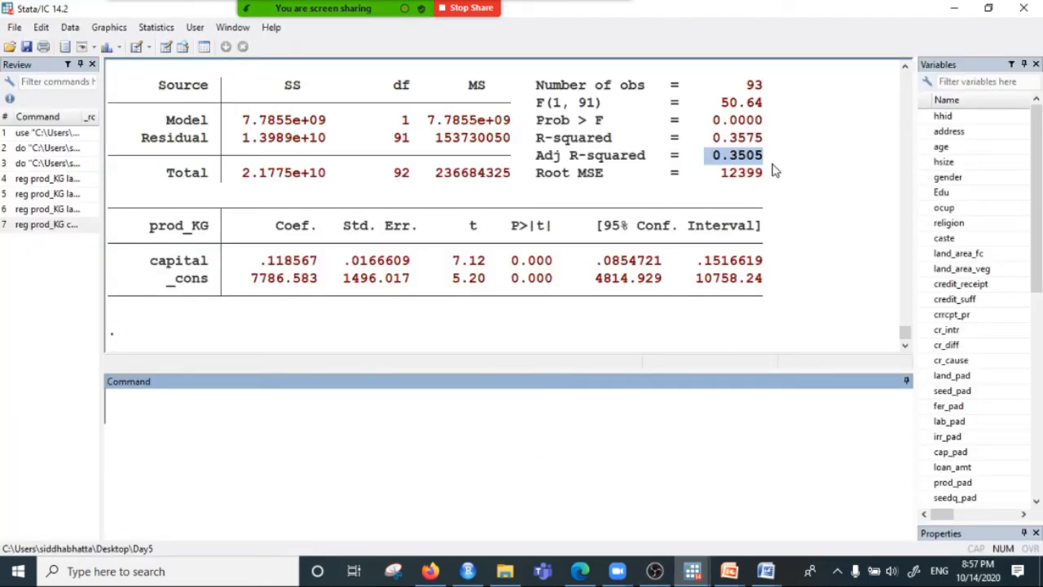
left_click(714, 155)
left_click_drag(651, 155, 815, 168)
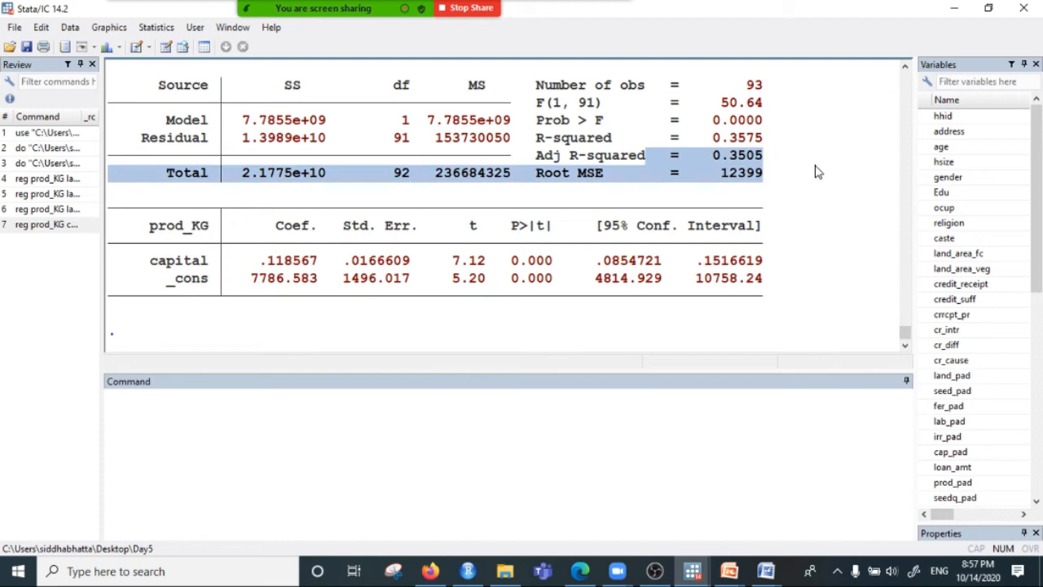
left_click(762, 155)
mouse_move(745, 138)
left_mouse_down()
mouse_move(768, 165)
mouse_move(759, 144)
left_mouse_up()
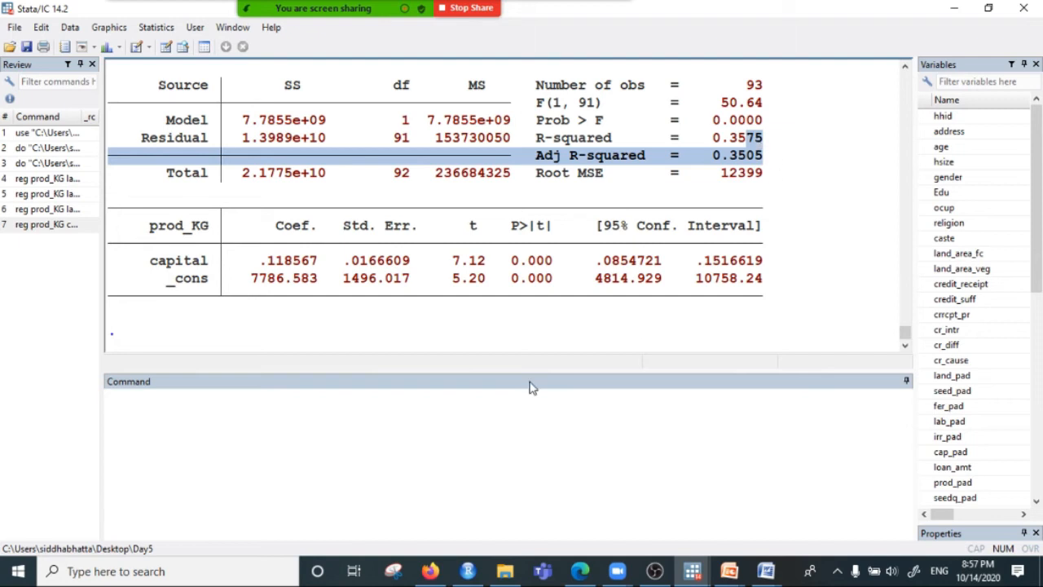
Regress prod_KG on capital and labor, then compare the model's R-squared with its adjusted R-squared.
scroll(424, 241, "up", 3)
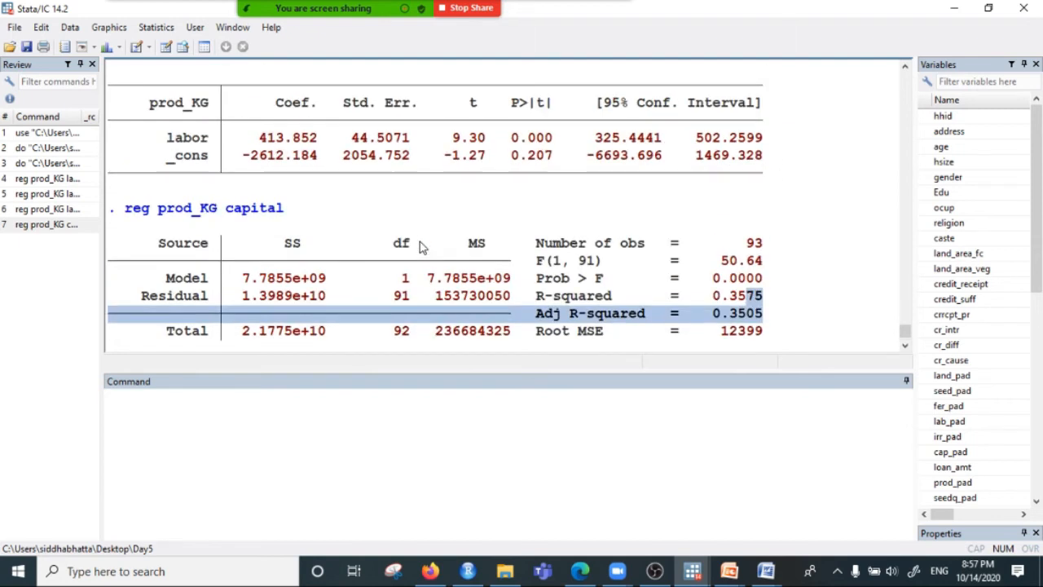
double_click(746, 297)
left_click(224, 416)
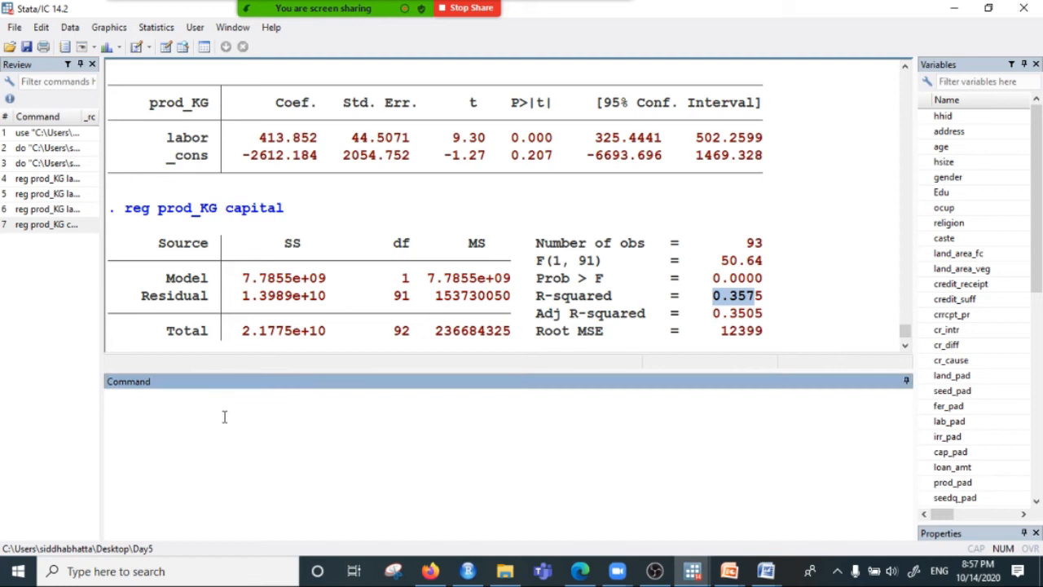
type("reg ")
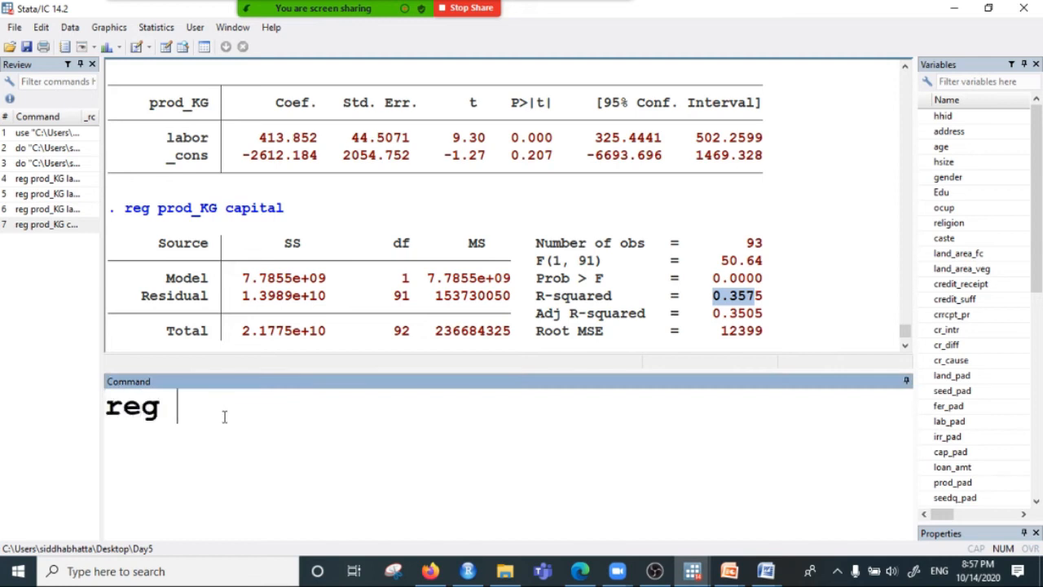
type("prod")
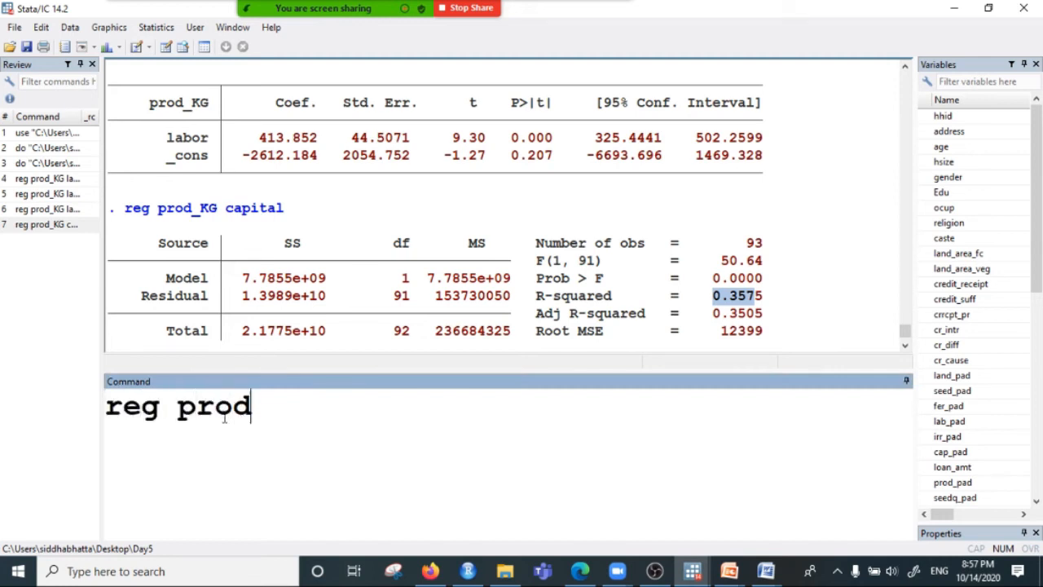
type("_KG")
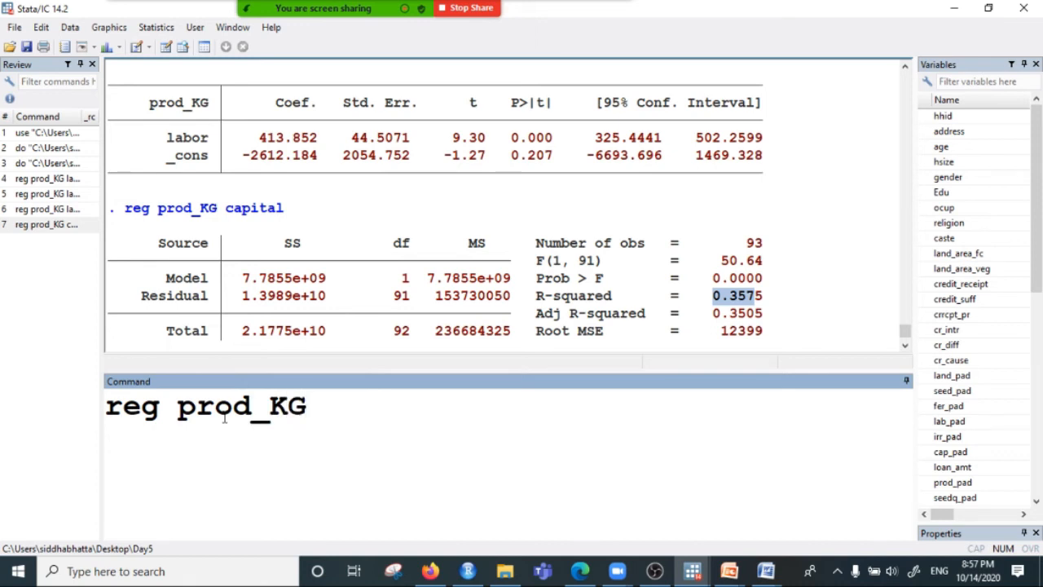
type(" capital l")
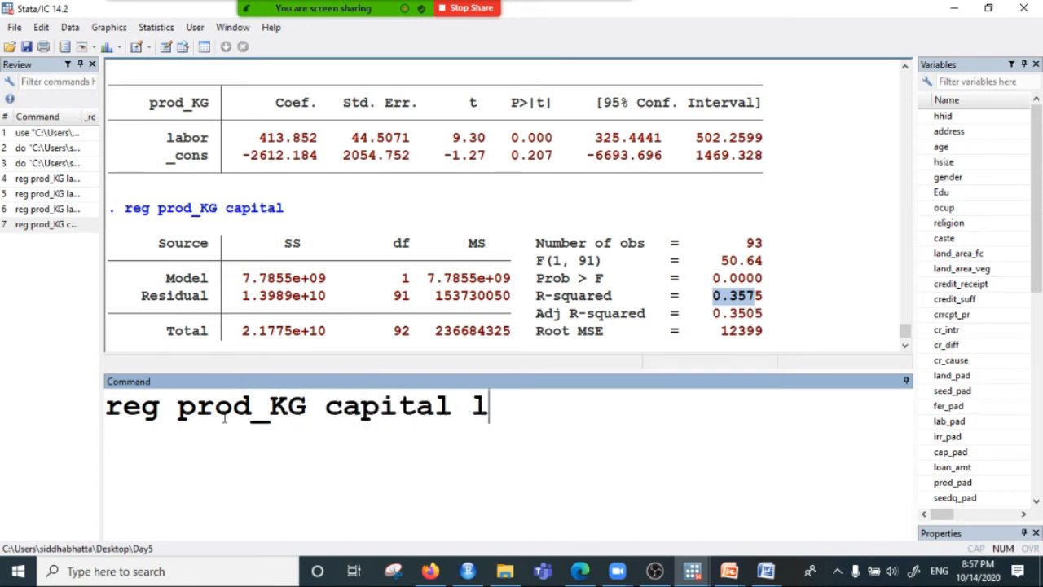
type("abor")
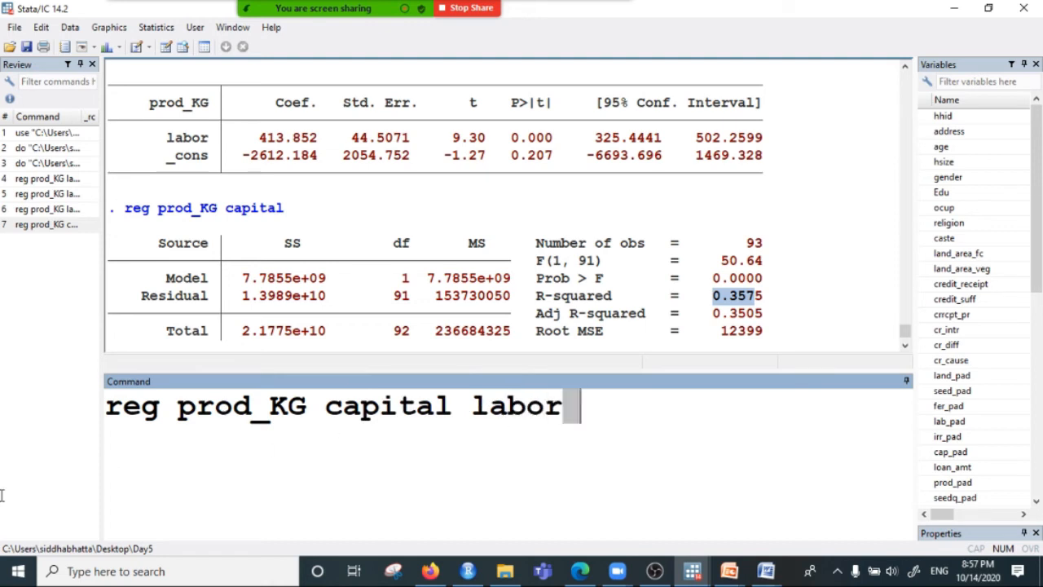
left_click_drag(236, 444, 83, 423)
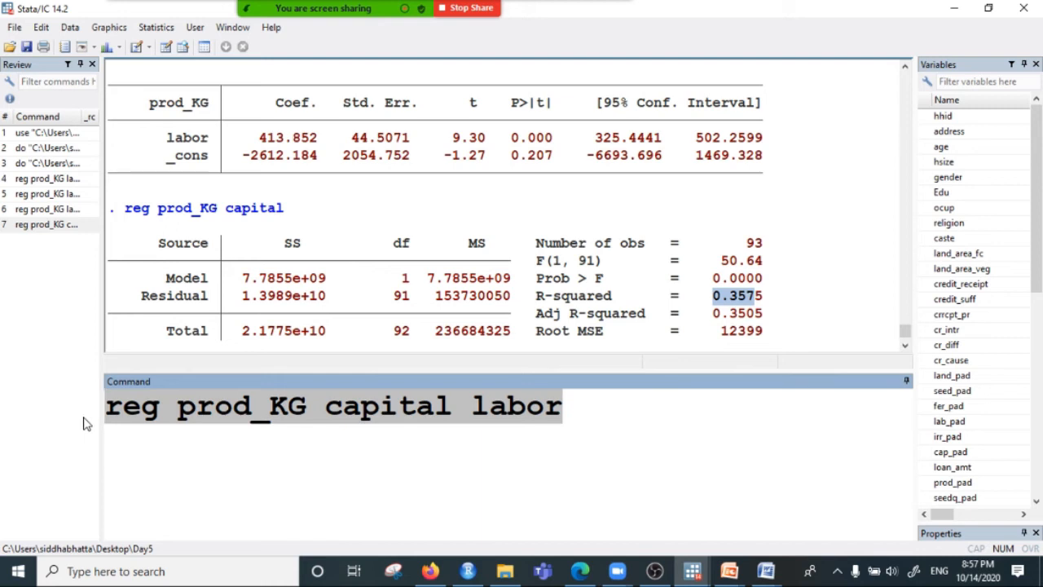
left_click(610, 398)
key("Return")
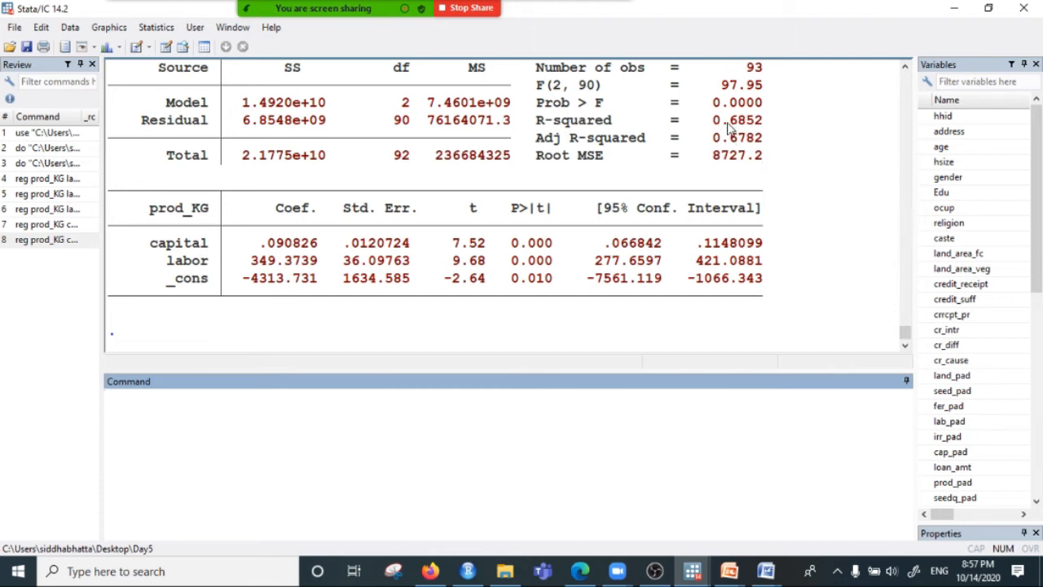
left_click_drag(721, 122, 780, 133)
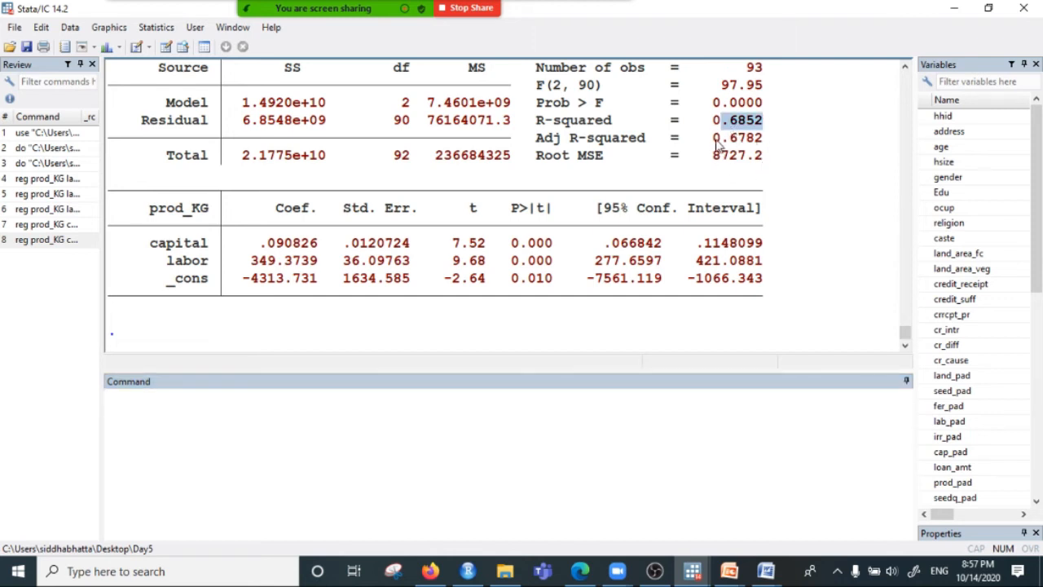
left_click_drag(714, 139, 810, 147)
Rerun the prod_KG regression on capital and labor with gender added, and compare R-squared with adjusted R-squared.
left_click(198, 417)
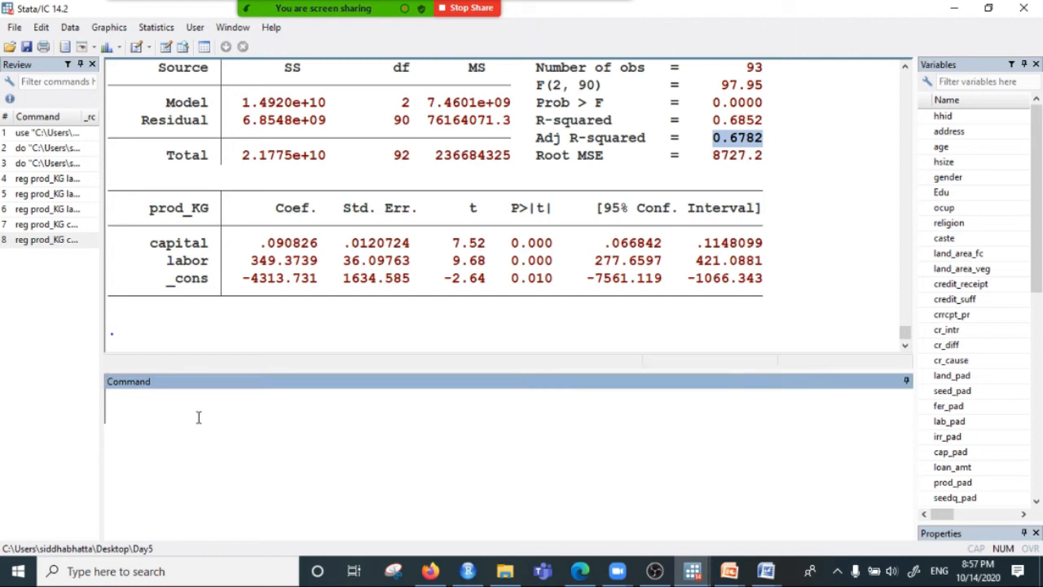
key("Page_Up")
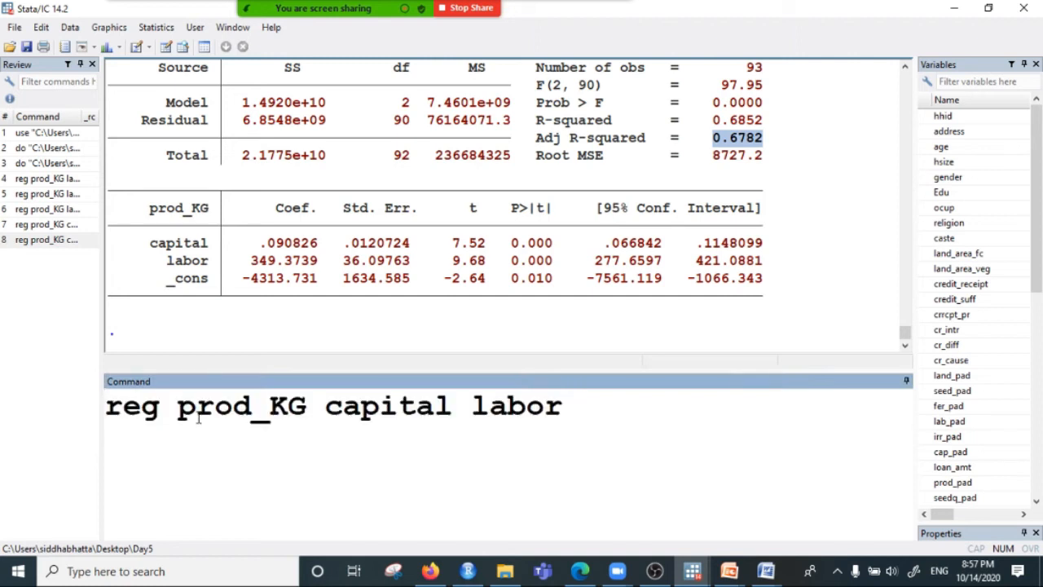
type("ged")
key("BackSpace")
type("nder")
key("Return")
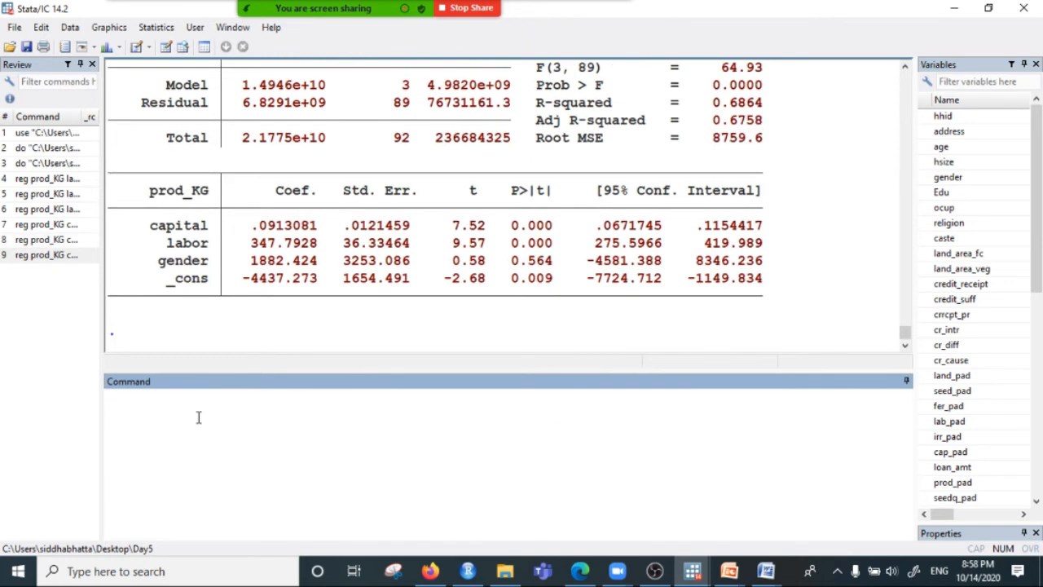
double_click(724, 105)
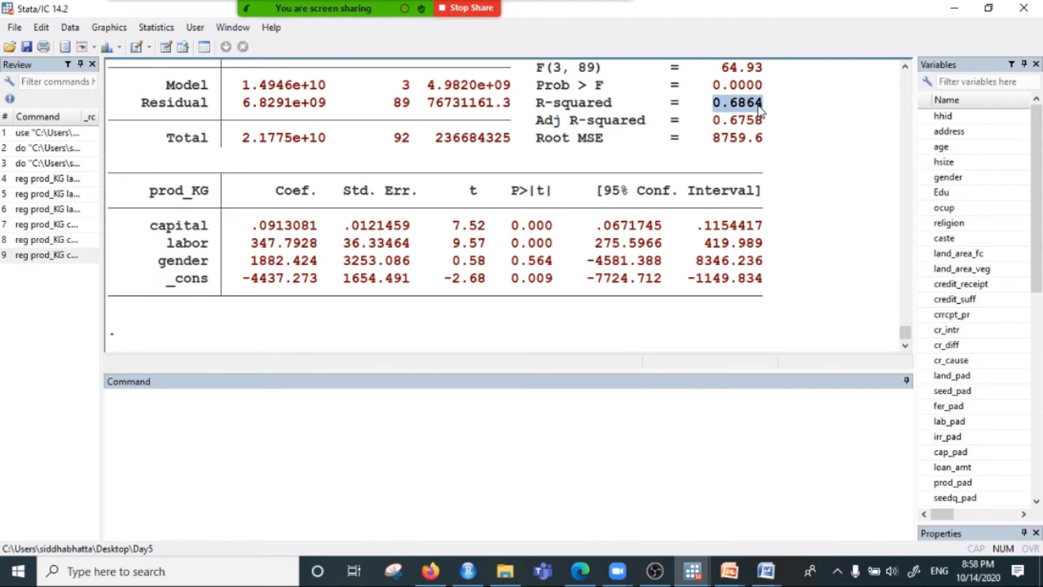
left_click_drag(706, 121, 766, 126)
Regress prod_KG on capital, labor, gender, hsize and age, and compare R-squared with adjusted R-squared.
left_click(193, 443)
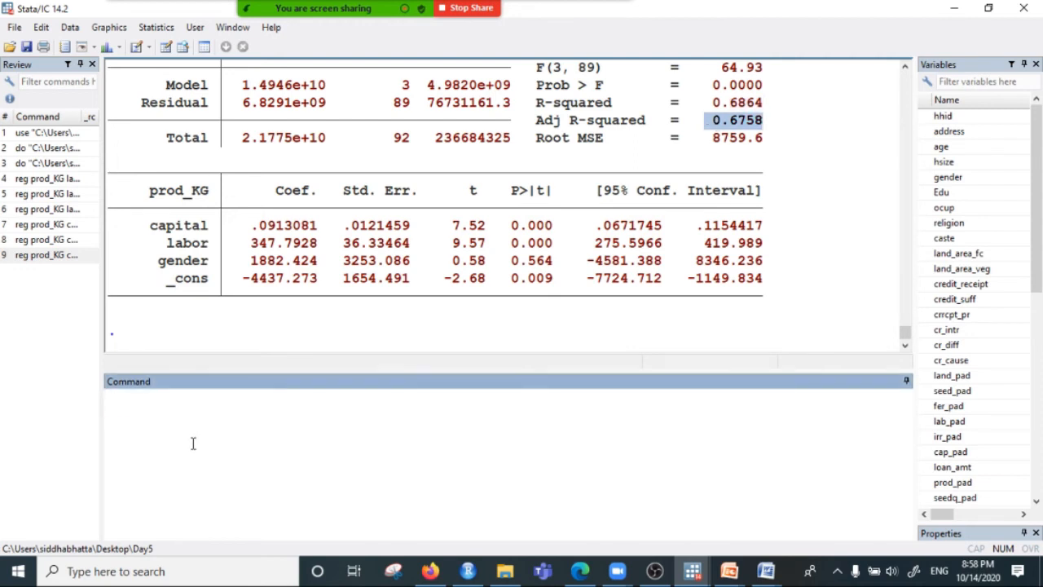
key("Page_Up")
key("Page_Up")
type("gender")
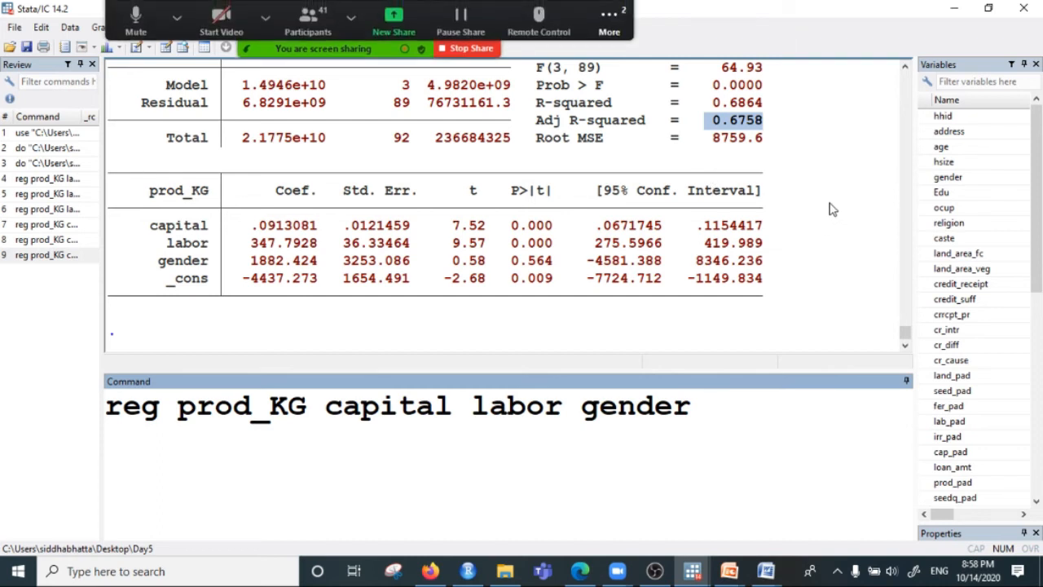
type("hsize ")
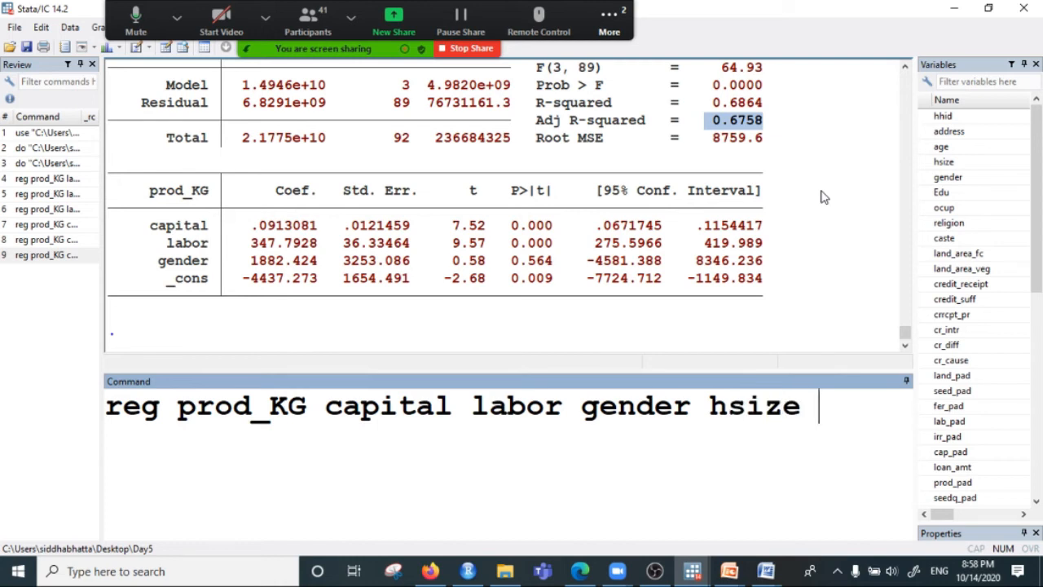
type("age")
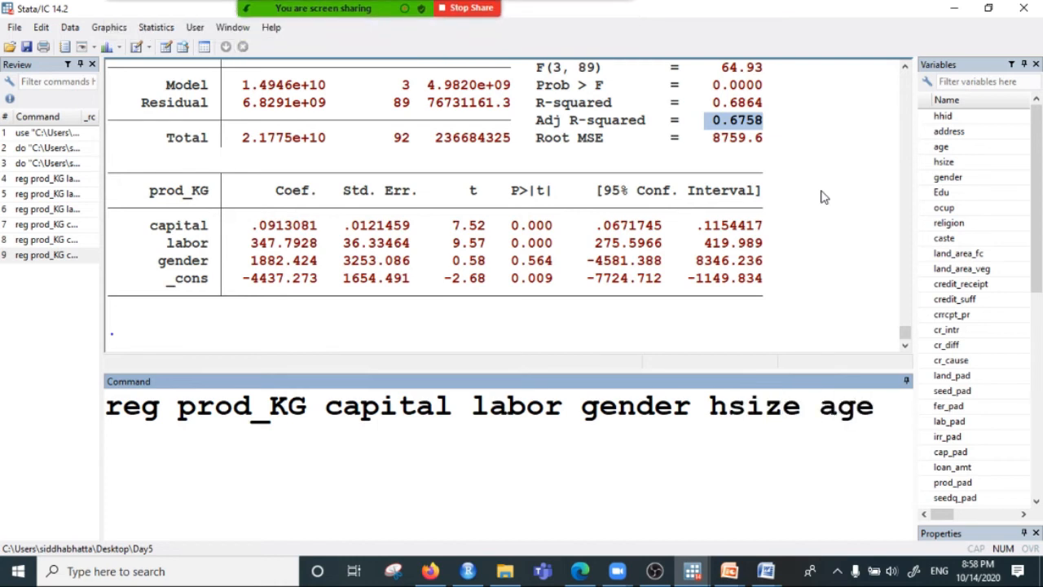
key("Return")
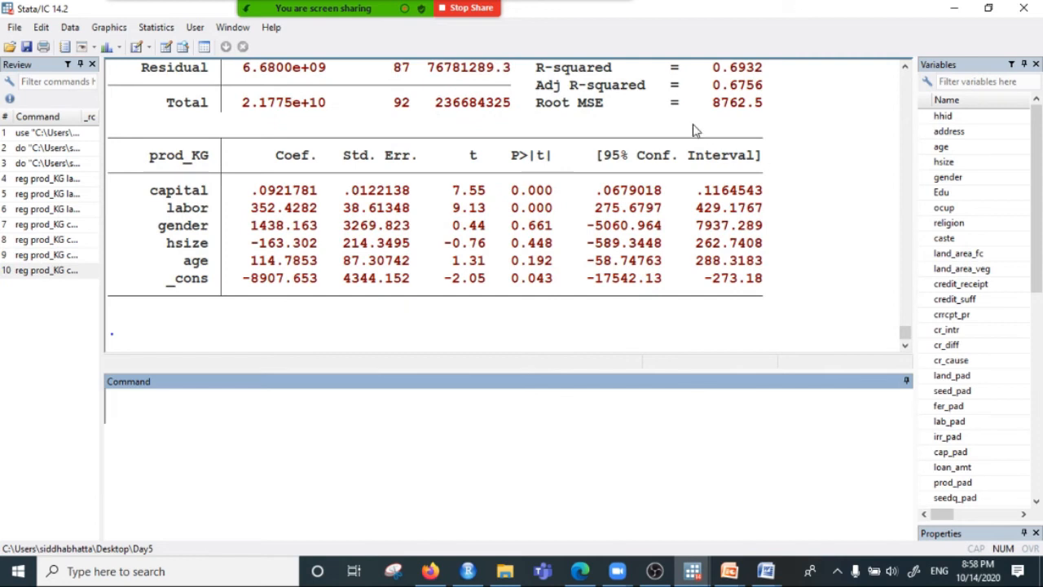
scroll(709, 134, "up", 1)
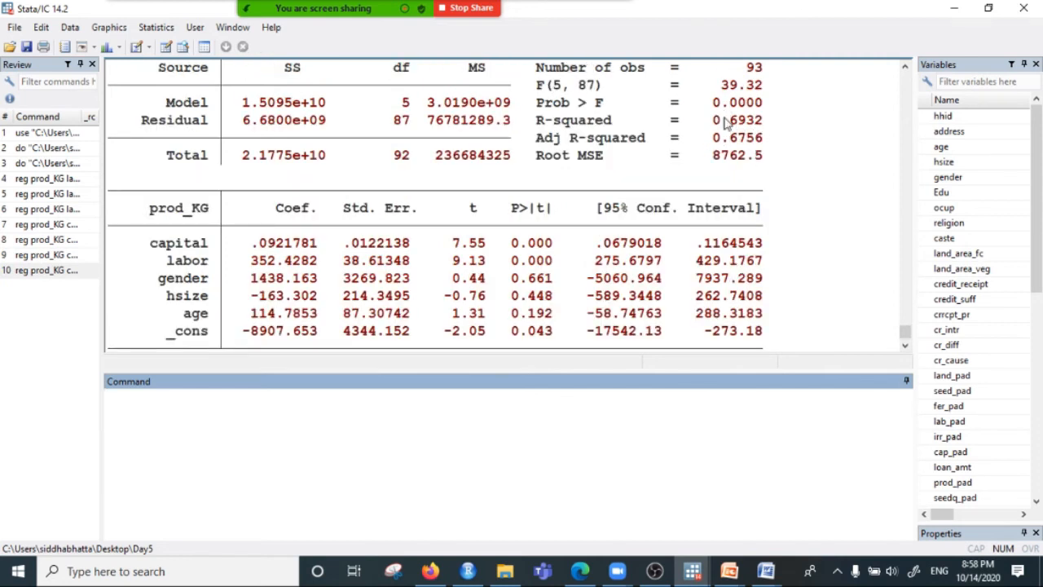
left_click_drag(722, 120, 774, 137)
left_click_drag(706, 138, 768, 151)
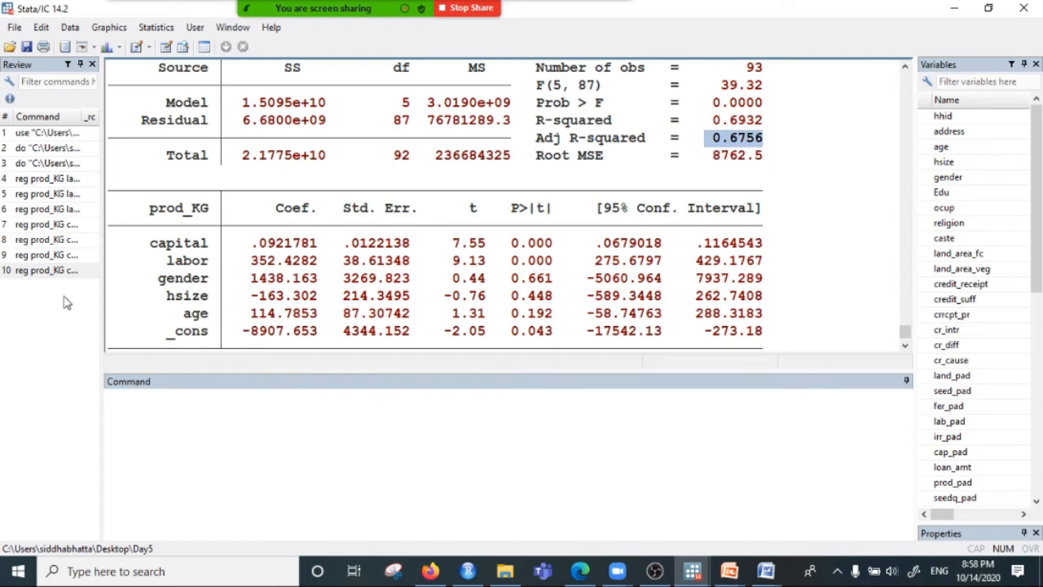
Examine the five-variable regression's hsize and age coefficients against its R-squared and adjusted R-squared.
left_click_drag(166, 242, 782, 297)
scroll(731, 242, "up", 4)
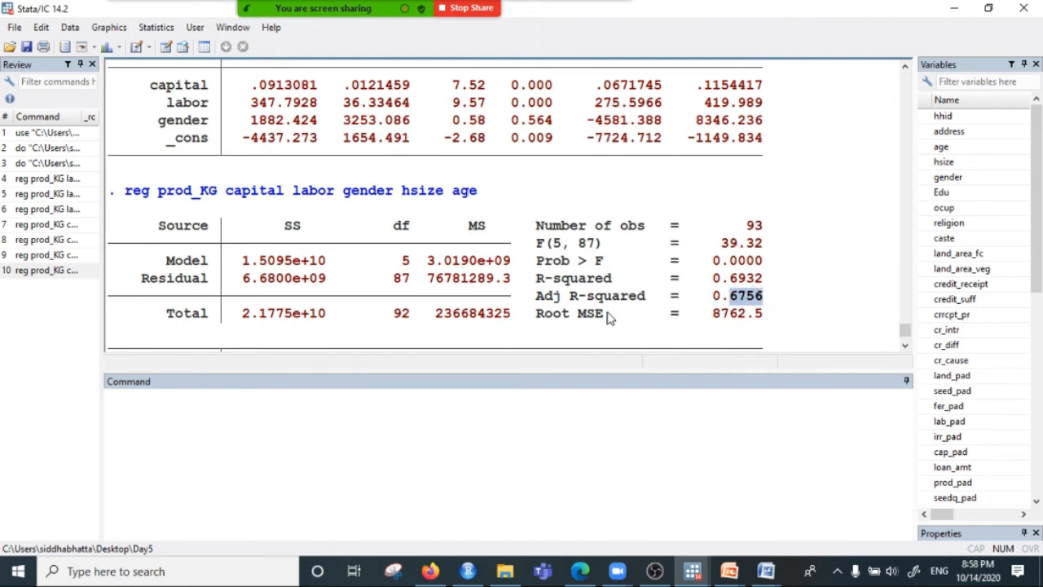
scroll(528, 273, "down", 4)
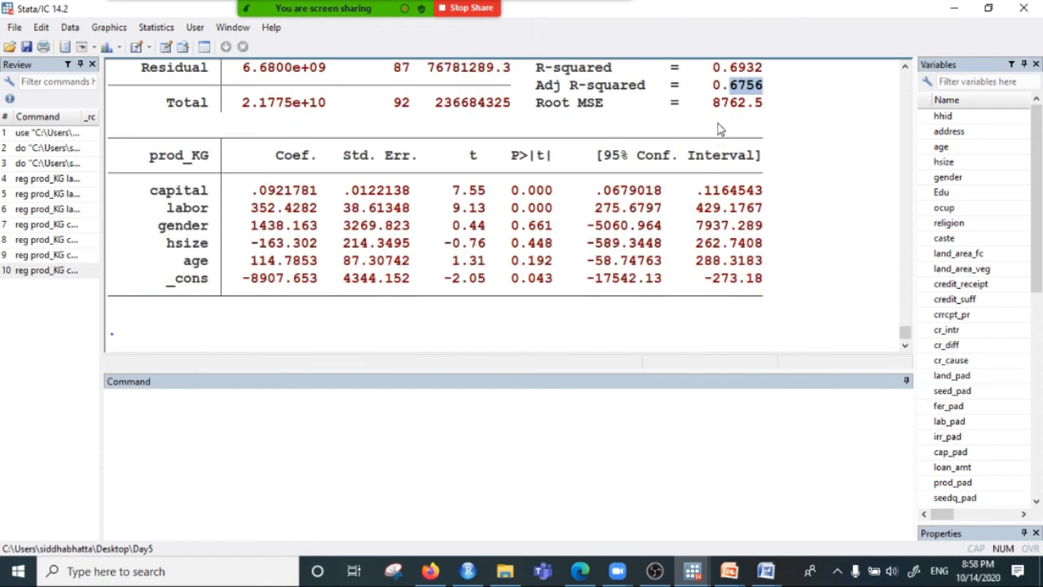
left_click_drag(168, 244, 780, 289)
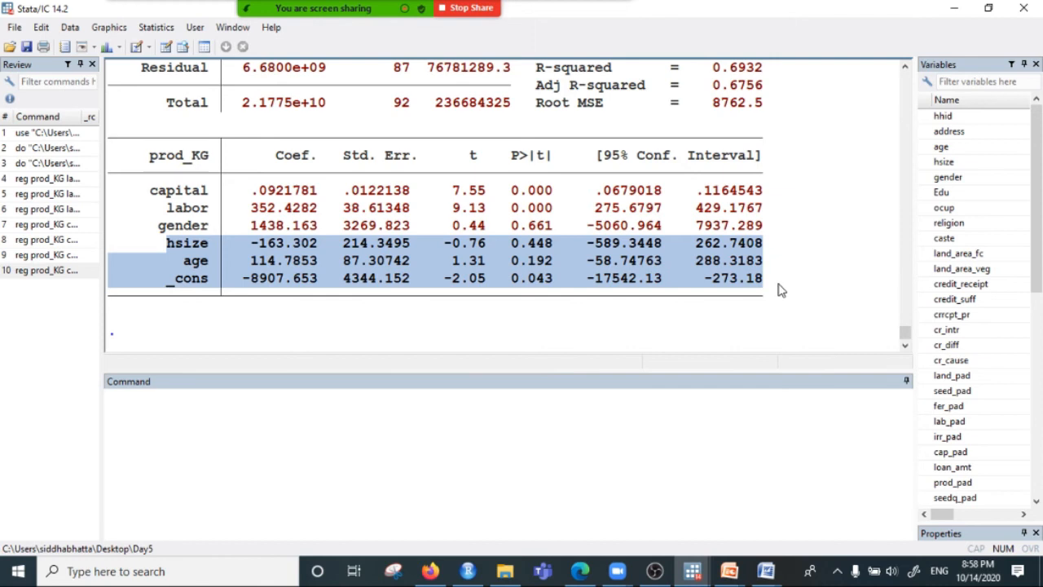
scroll(780, 289, "up", 3)
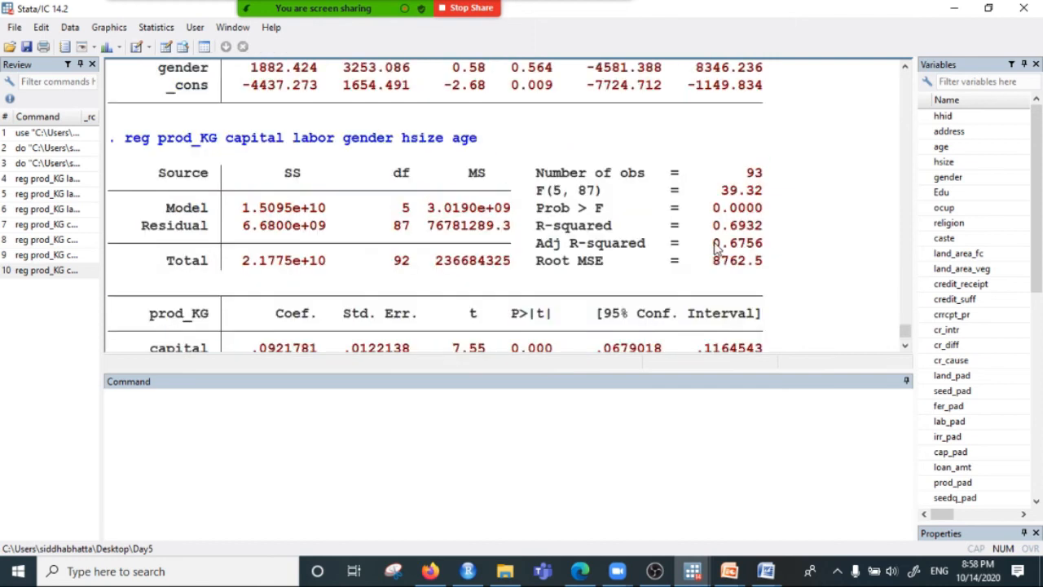
left_click_drag(715, 248, 840, 242)
left_click_drag(711, 225, 769, 244)
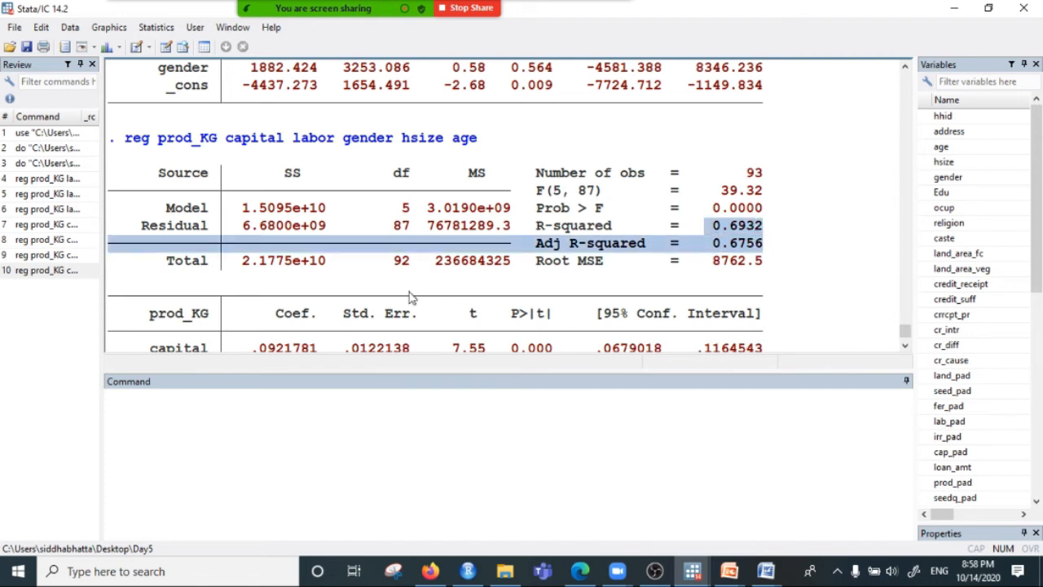
scroll(411, 298, "down", 3)
scroll(512, 302, "up", 4)
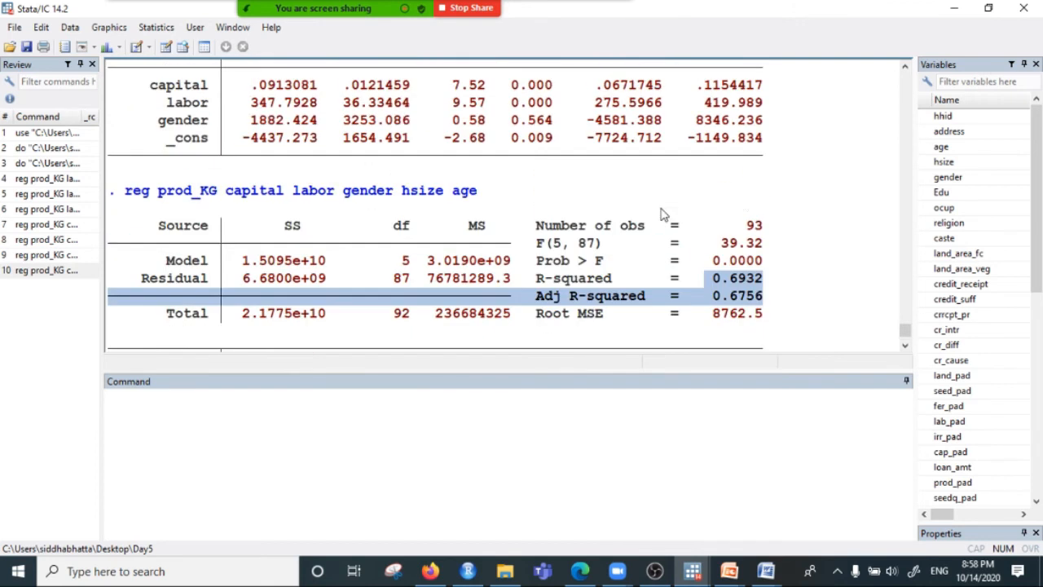
left_click_drag(709, 281, 761, 297)
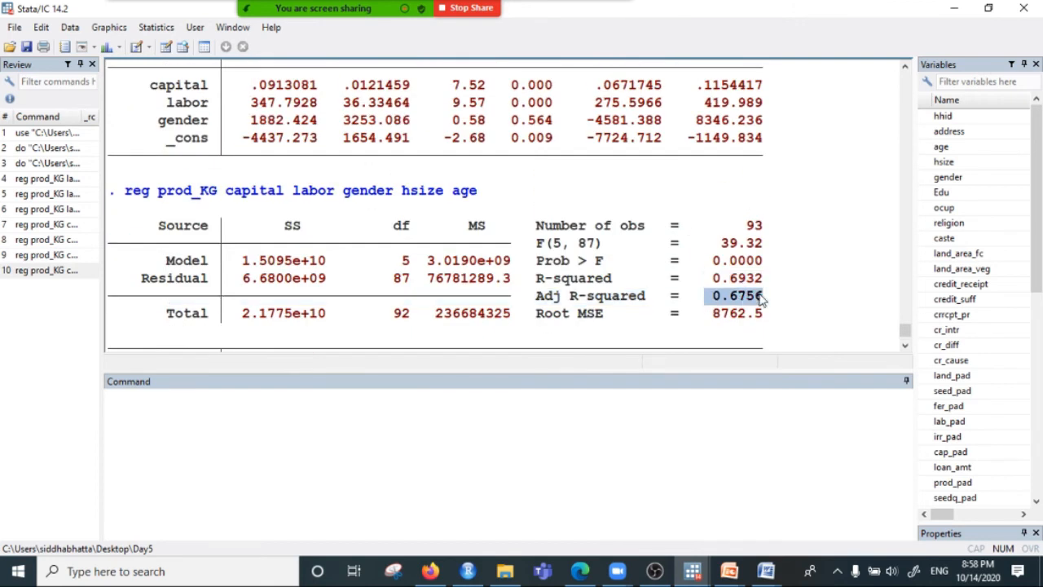
scroll(464, 297, "down", 4)
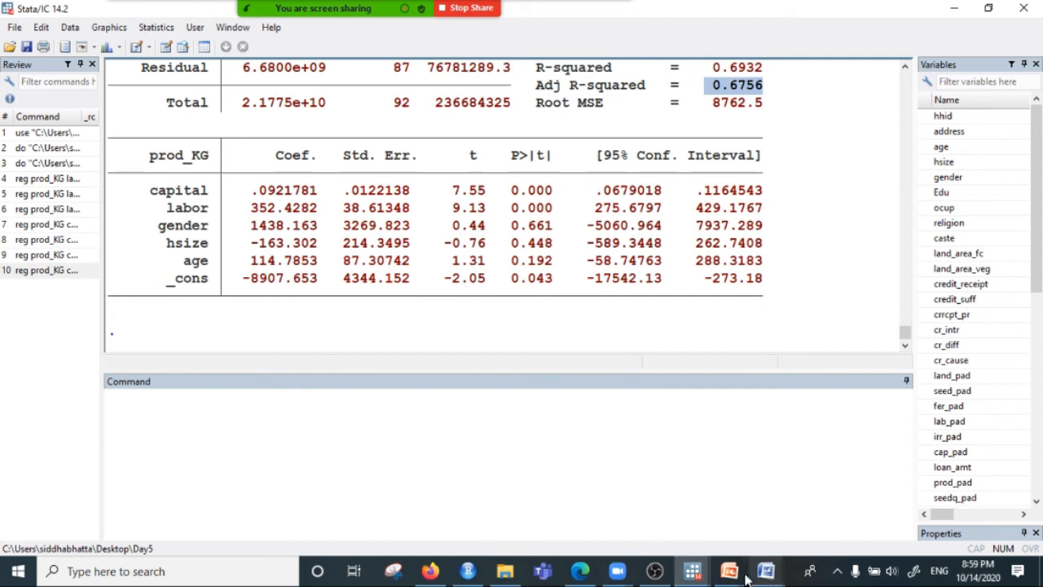
left_click(620, 575)
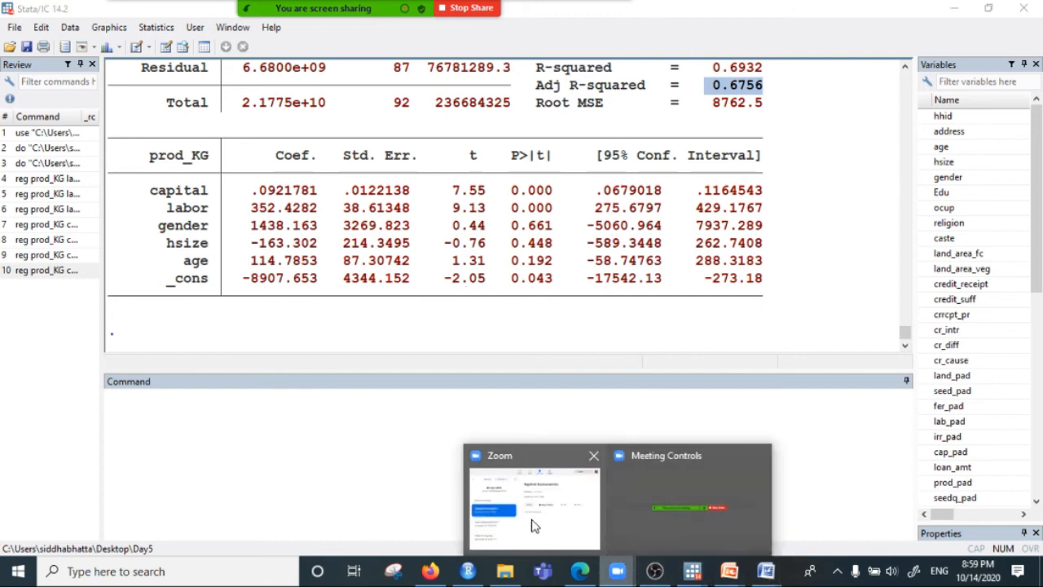
left_click(530, 520)
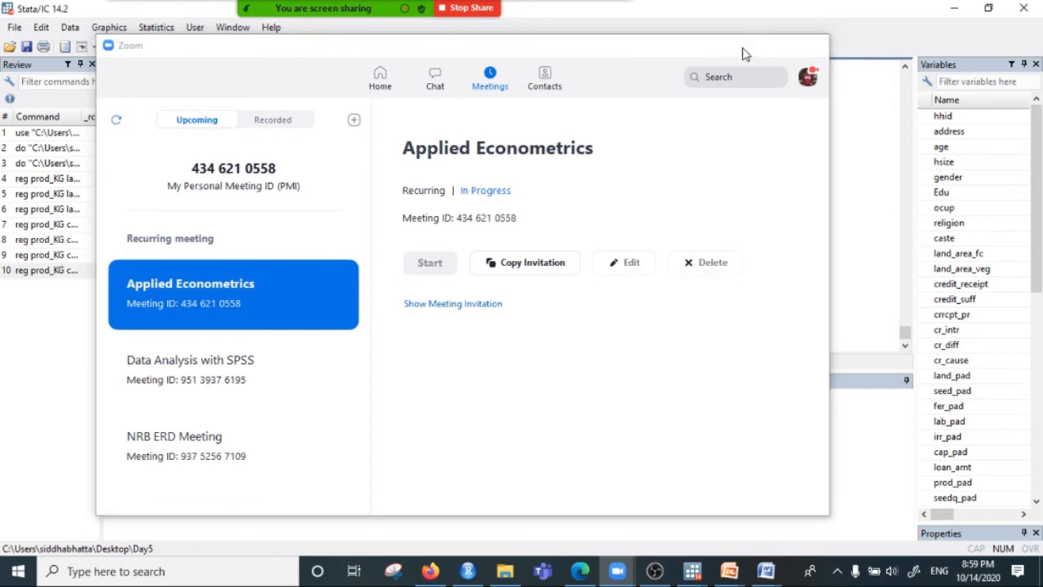
left_click(741, 46)
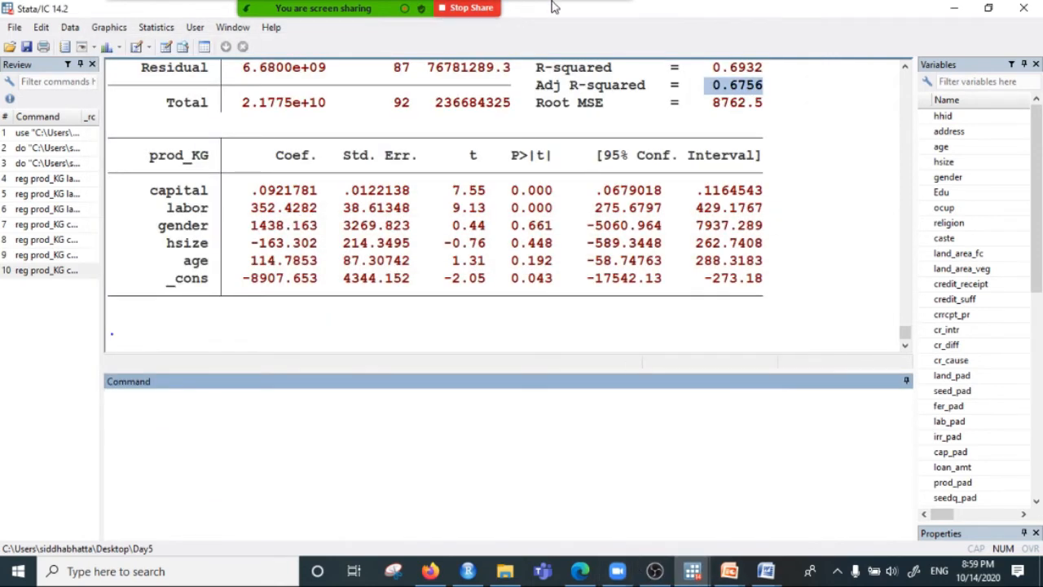
Open the Zoom meeting chat and review the participants' questions about log-log models and supply equation interpretation.
left_click(610, 12)
left_click(613, 24)
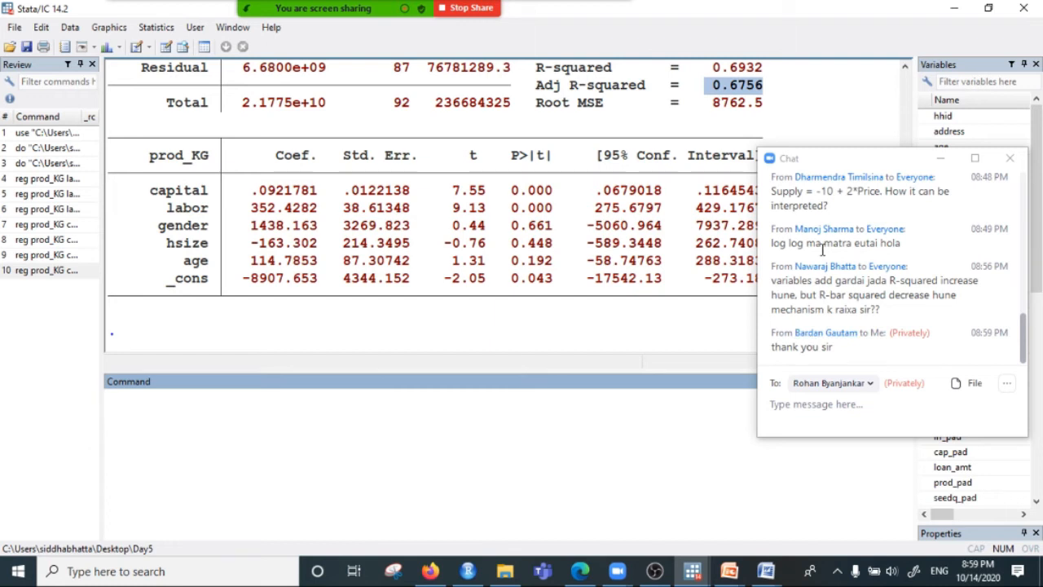
left_click_drag(779, 243, 900, 244)
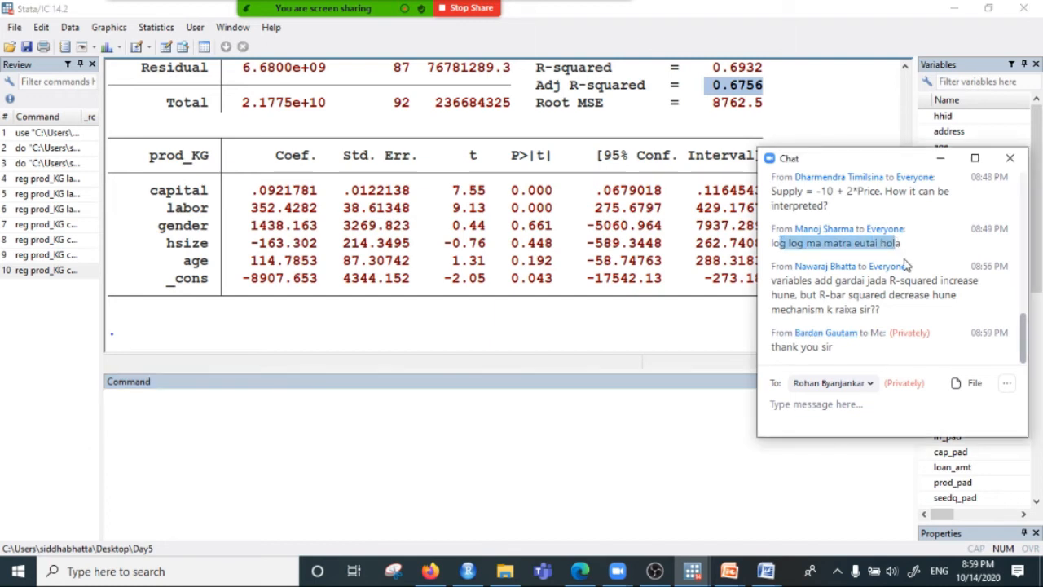
scroll(919, 263, "up", 2)
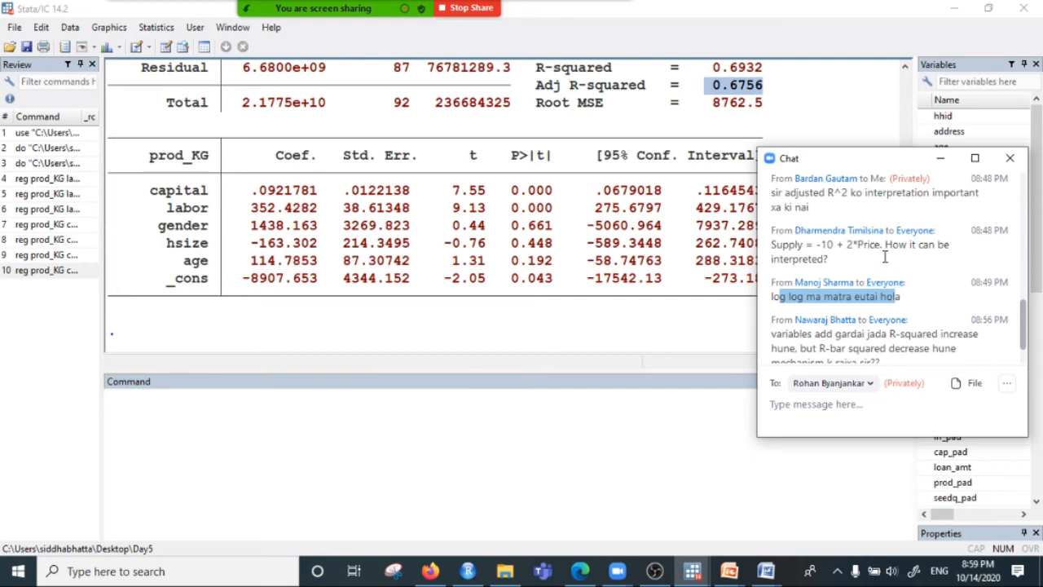
Review the earlier chat questions on R-squared and adjusted R-squared, and minimize the chat to uncover the regression output.
scroll(893, 258, "up", 2)
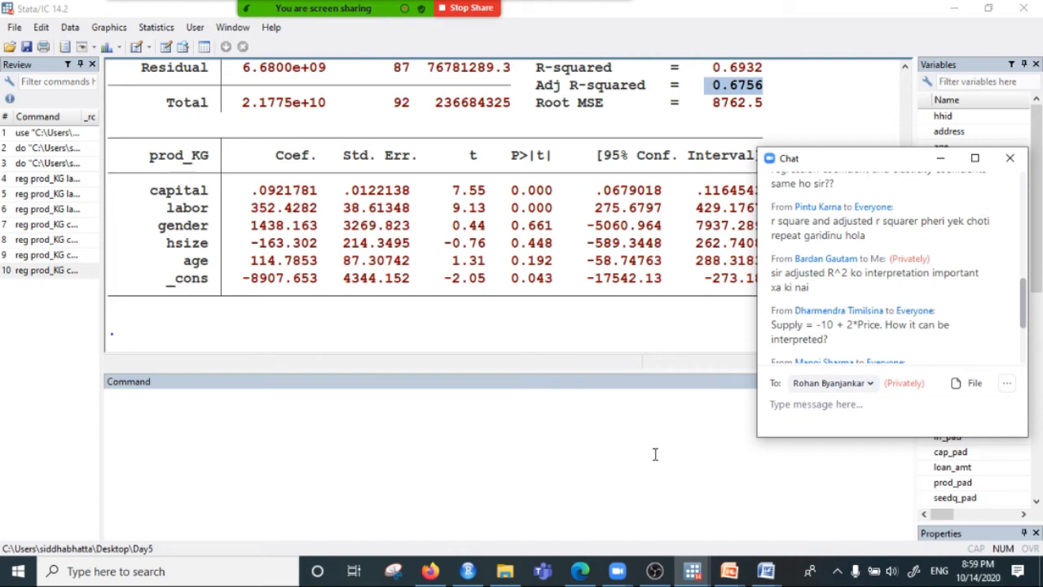
left_click(585, 429)
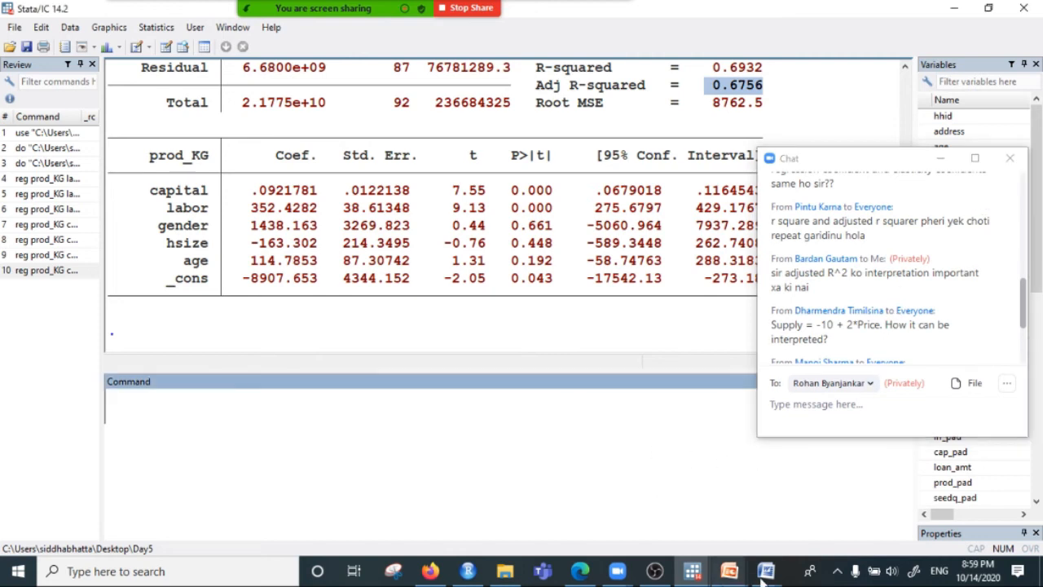
scroll(447, 248, "up", 3)
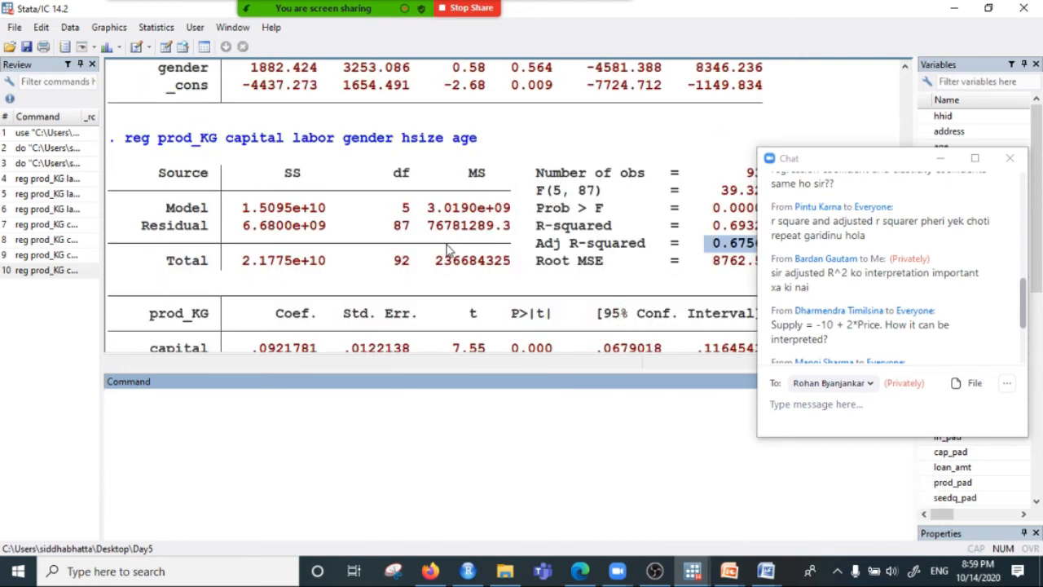
scroll(447, 248, "up", 4)
left_click(941, 158)
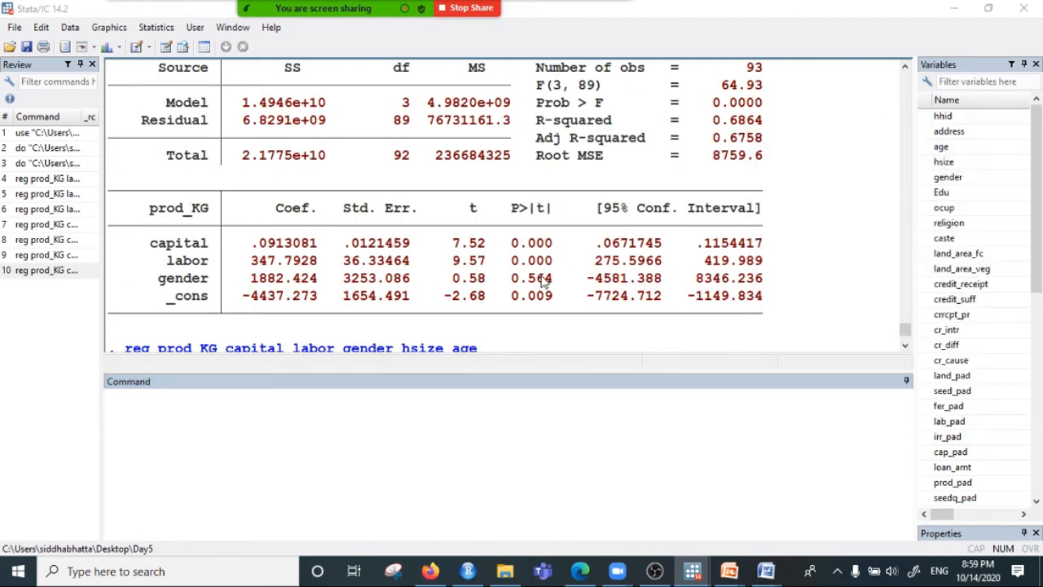
Examine R-squared in the prod_KG regression on capital, labor and gender, relating it to the dependent and explanatory variables.
scroll(545, 280, "up", 3)
scroll(548, 291, "up", 2)
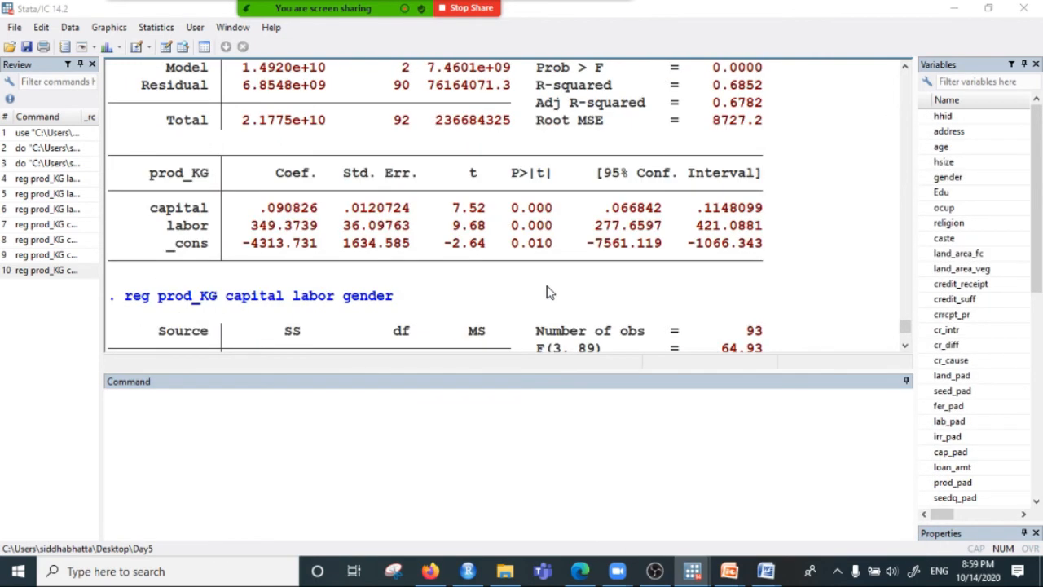
scroll(548, 292, "down", 3)
left_click_drag(714, 227, 766, 235)
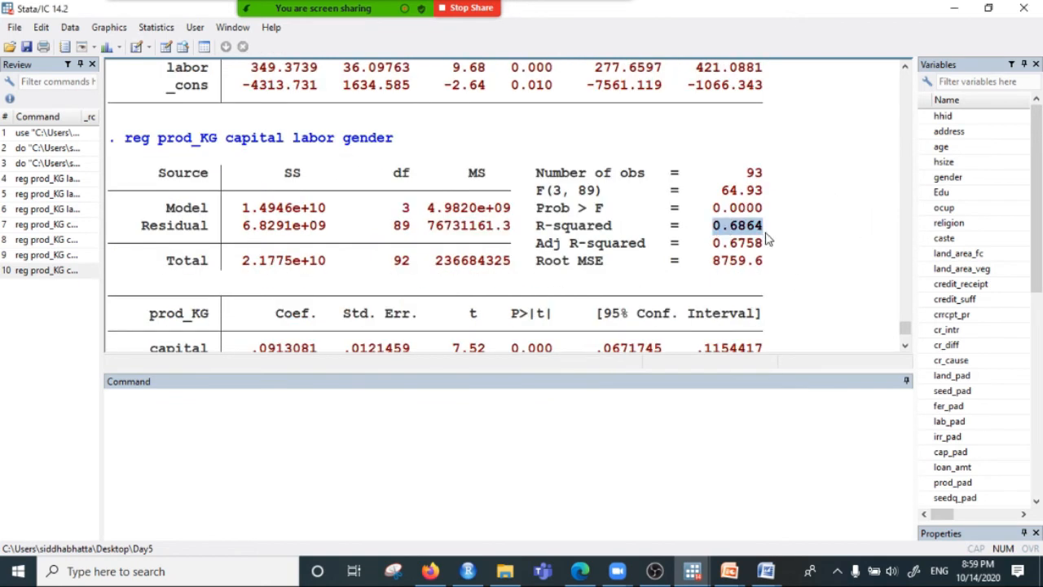
scroll(766, 238, "down", 1)
scroll(772, 242, "up", 1)
left_click_drag(156, 138, 218, 143)
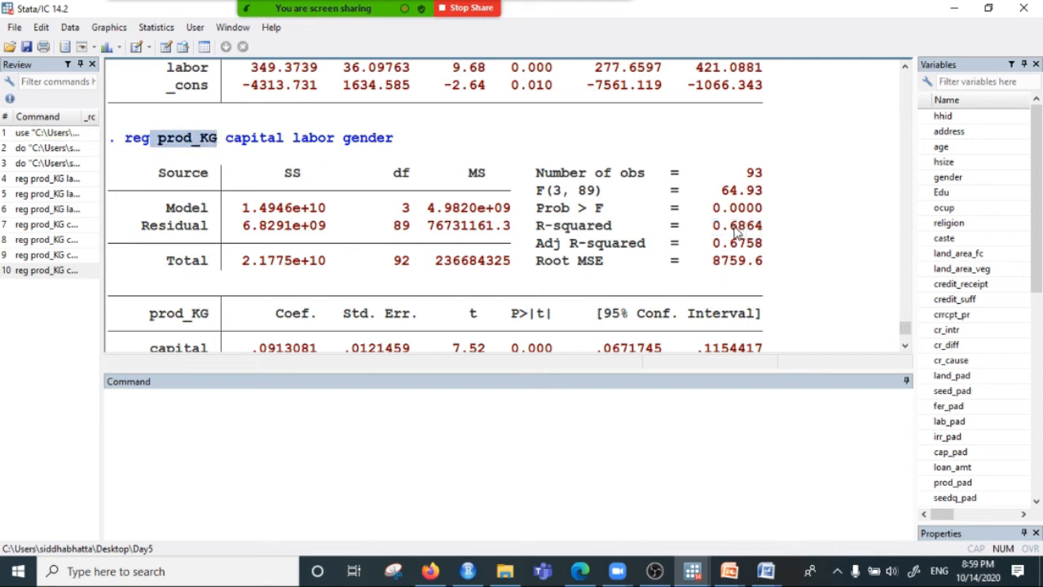
left_click_drag(711, 227, 766, 233)
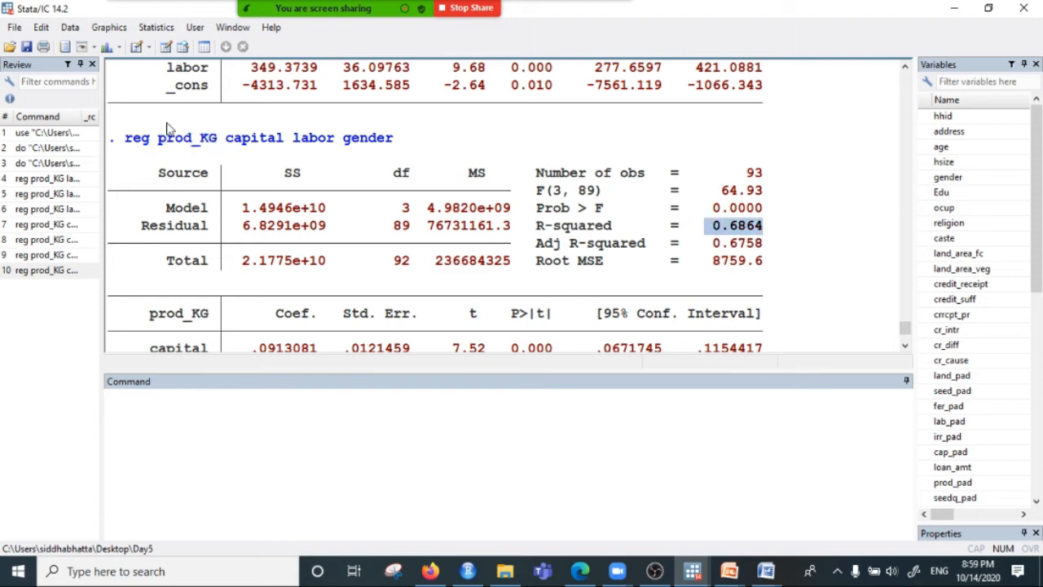
left_click_drag(229, 143, 413, 139)
left_click_drag(111, 140, 217, 144)
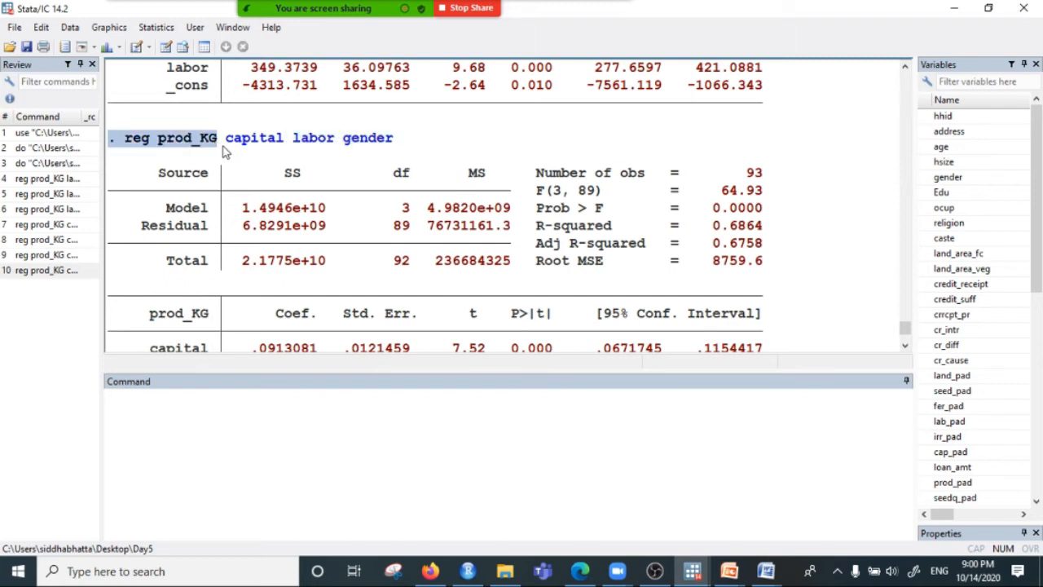
left_click_drag(721, 230, 772, 233)
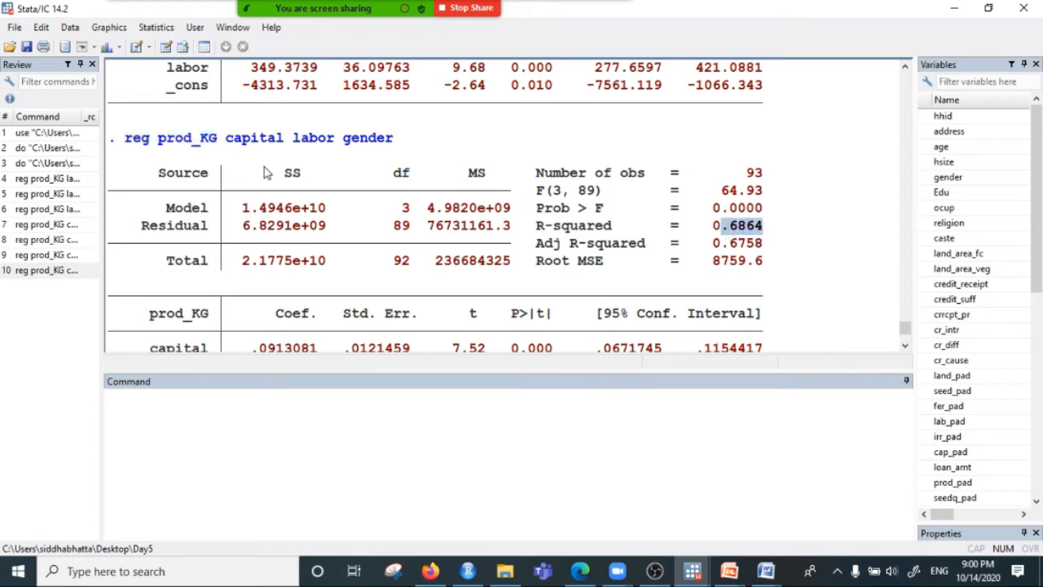
left_click_drag(395, 140, 285, 140)
left_click(400, 145)
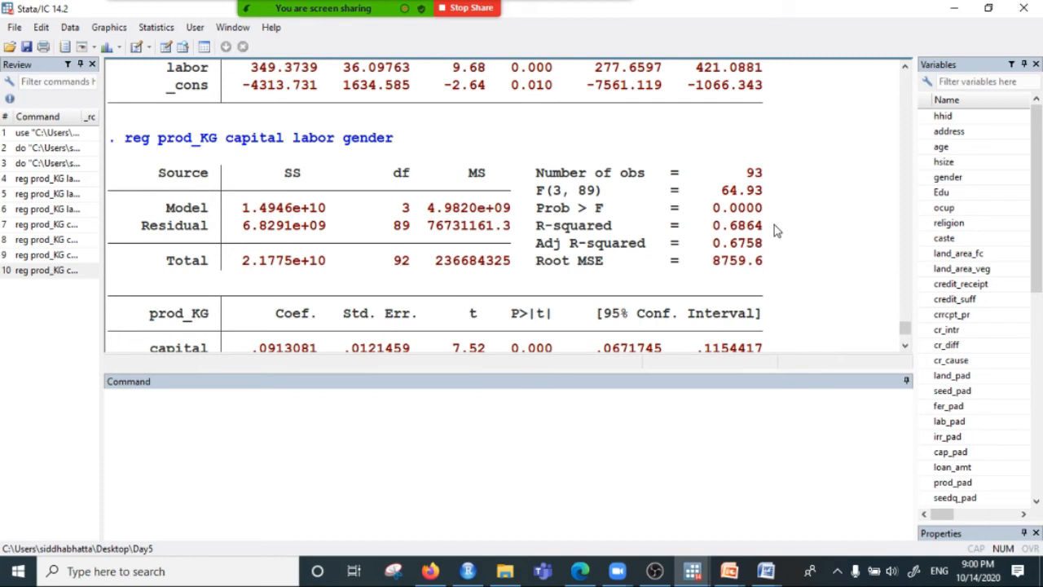
left_click_drag(773, 228, 709, 230)
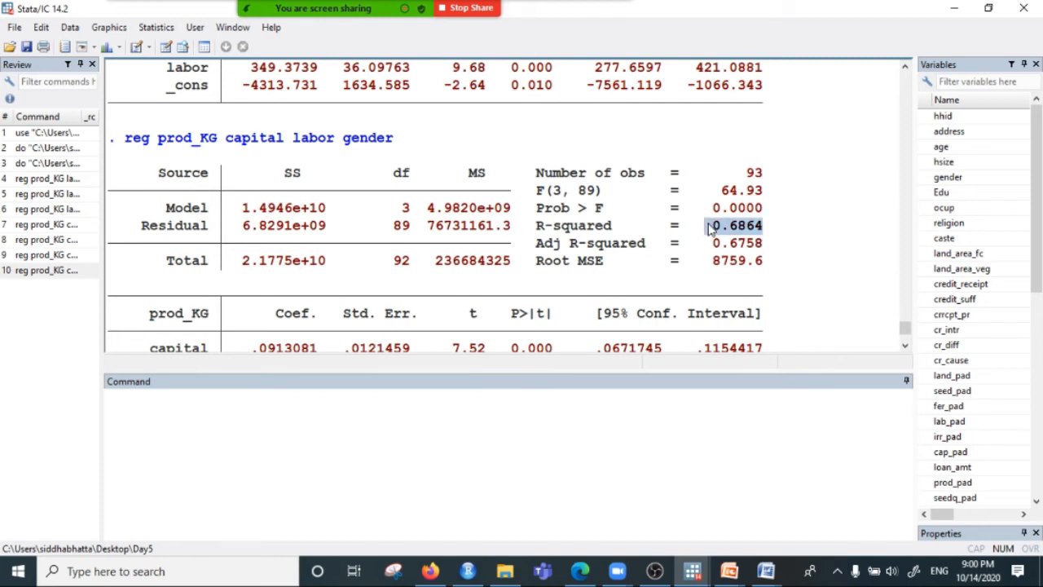
Examine R-squared in the prod_KG regression on capital and labor, and go back to the capital-only regression.
scroll(709, 230, "up", 4)
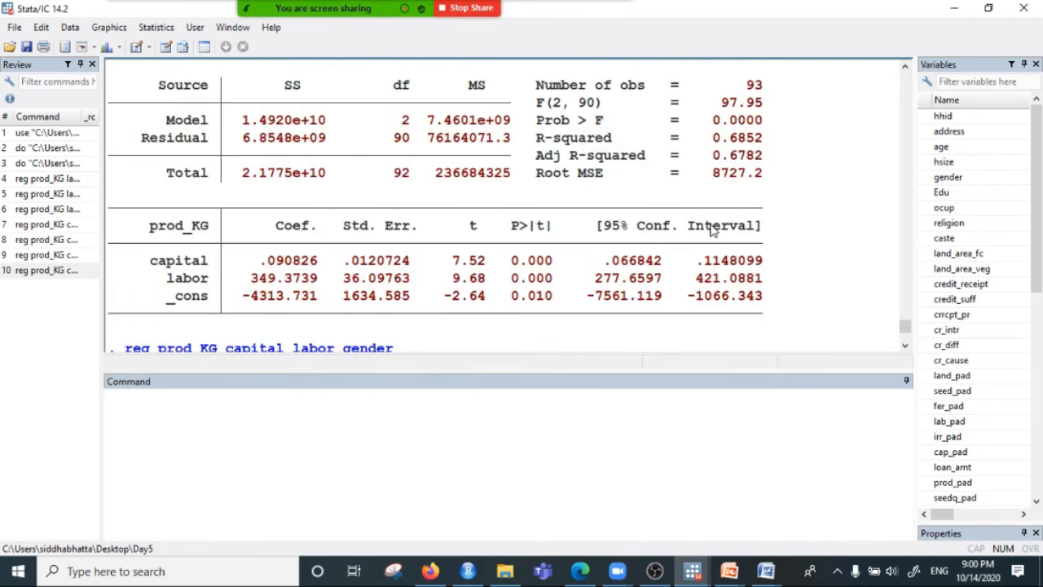
left_click_drag(225, 157, 361, 158)
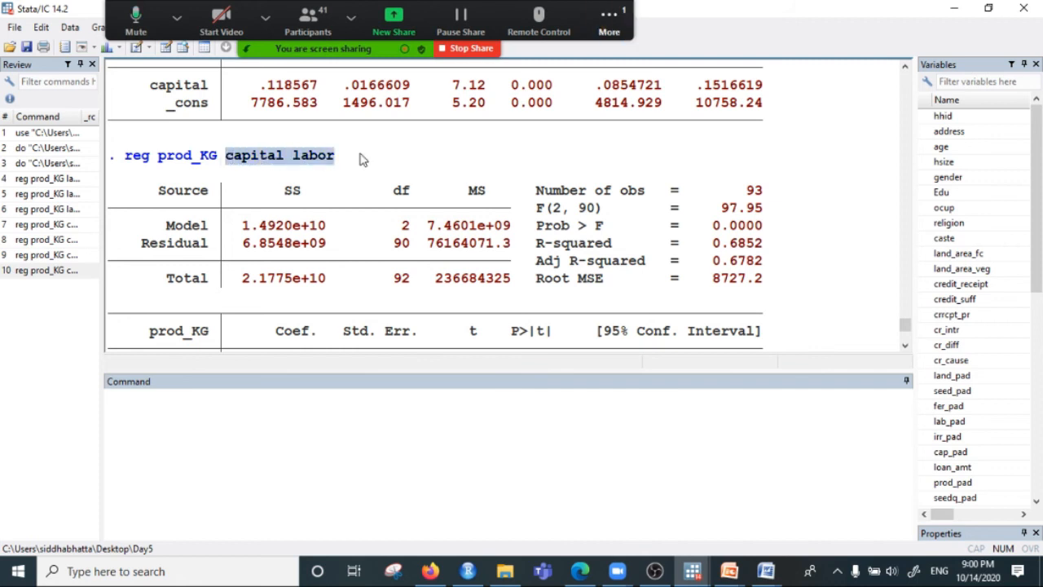
left_click_drag(159, 159, 200, 155)
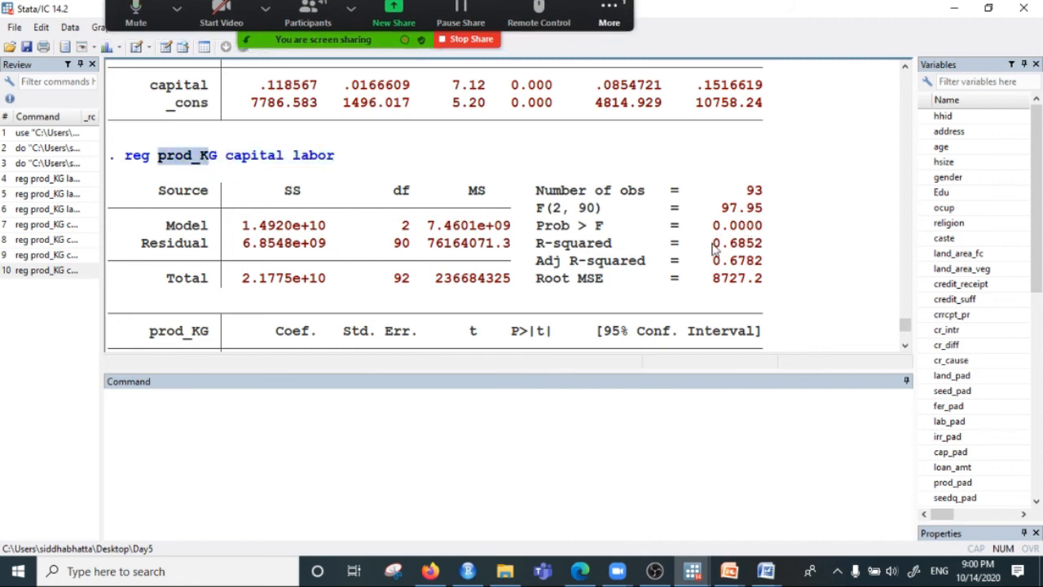
left_click_drag(707, 243, 785, 242)
left_click_drag(226, 157, 358, 177)
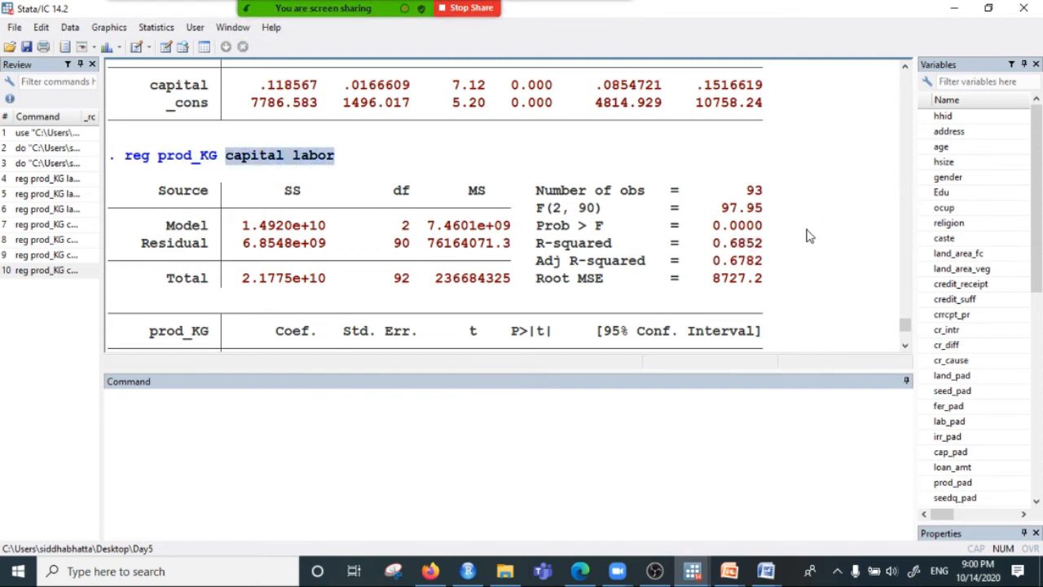
scroll(733, 232, "up", 4)
Reopen the Zoom meeting chat, read the message about adjusted R-squared and degrees of freedom, and minimize the chat.
mouse_move(220, 8)
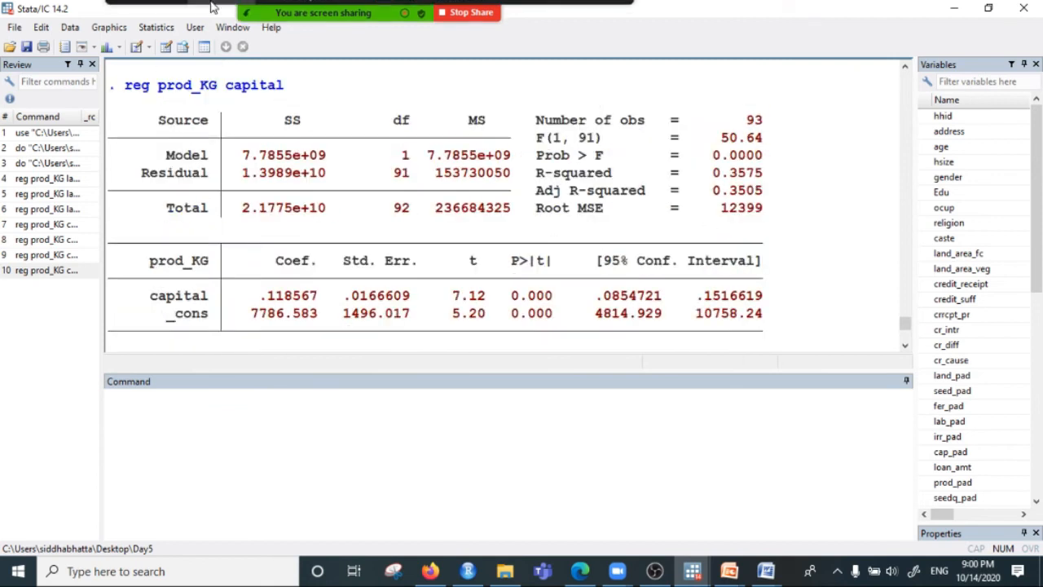
left_click(610, 23)
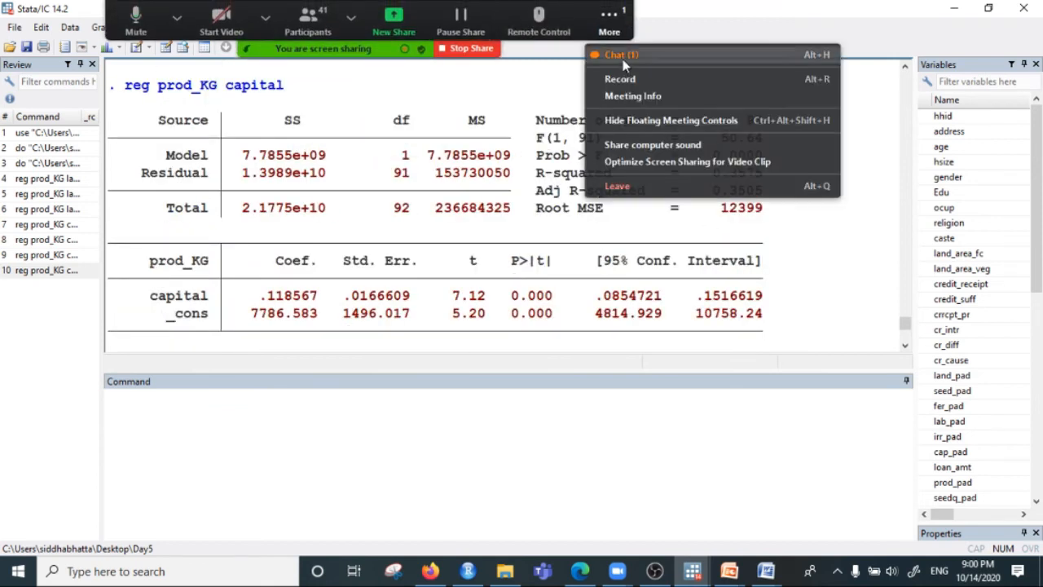
left_click(621, 55)
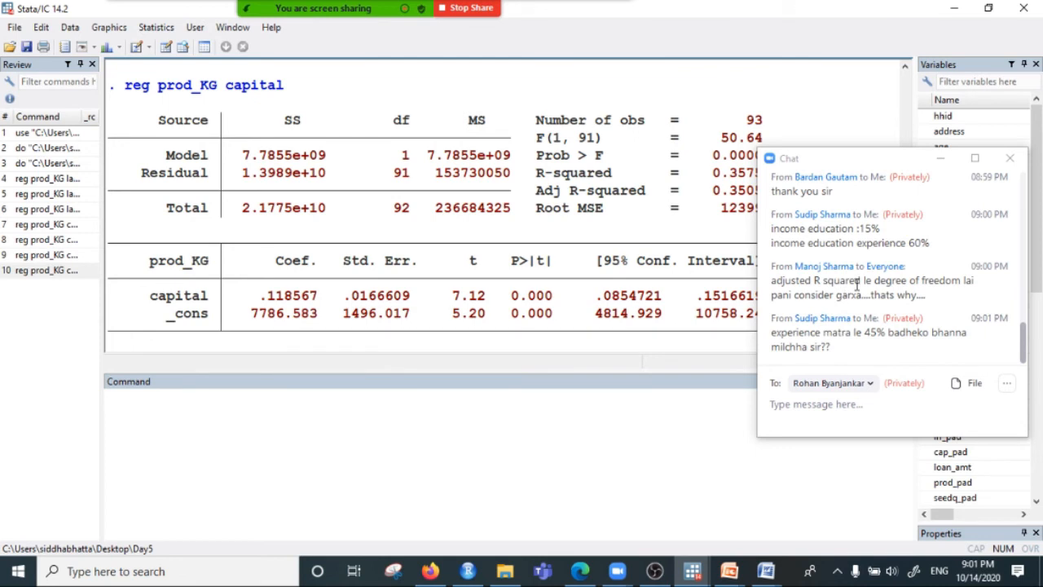
left_click_drag(794, 297, 873, 295)
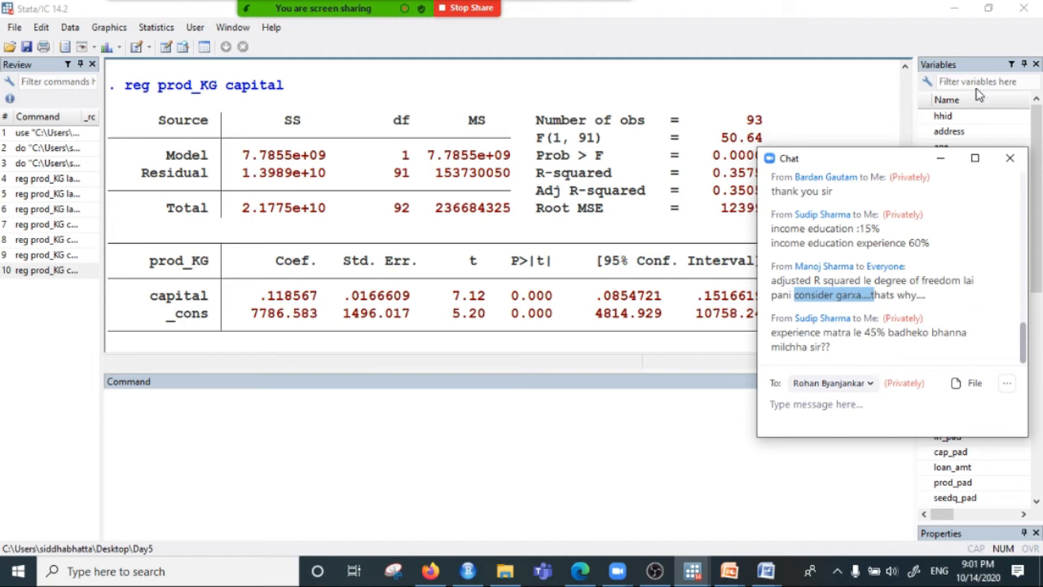
left_click(940, 158)
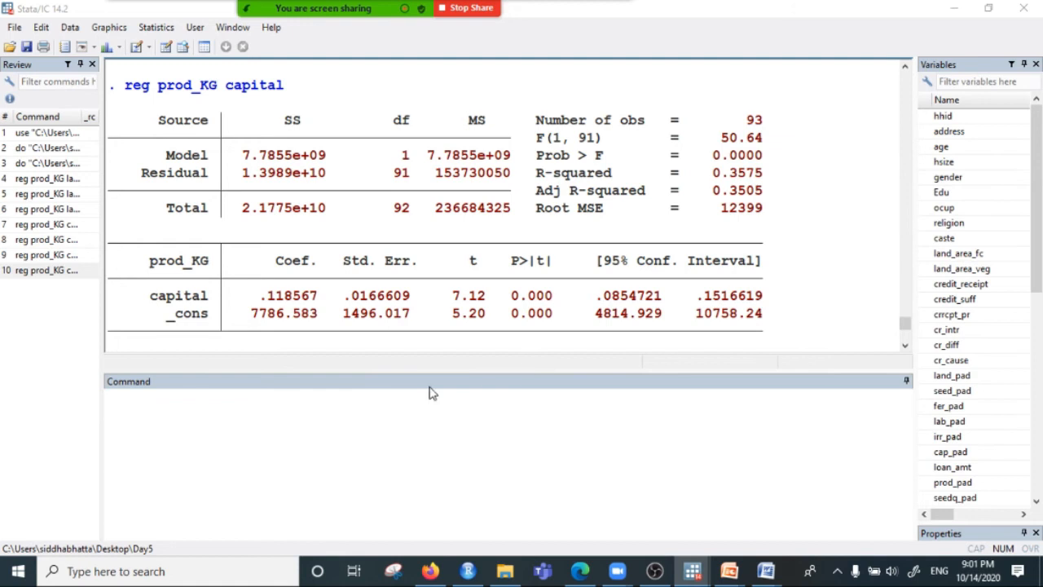
Switch to the Word notes and review the R-squared examples for income on education, alone and with gender added.
mouse_move(766, 570)
left_click(847, 499)
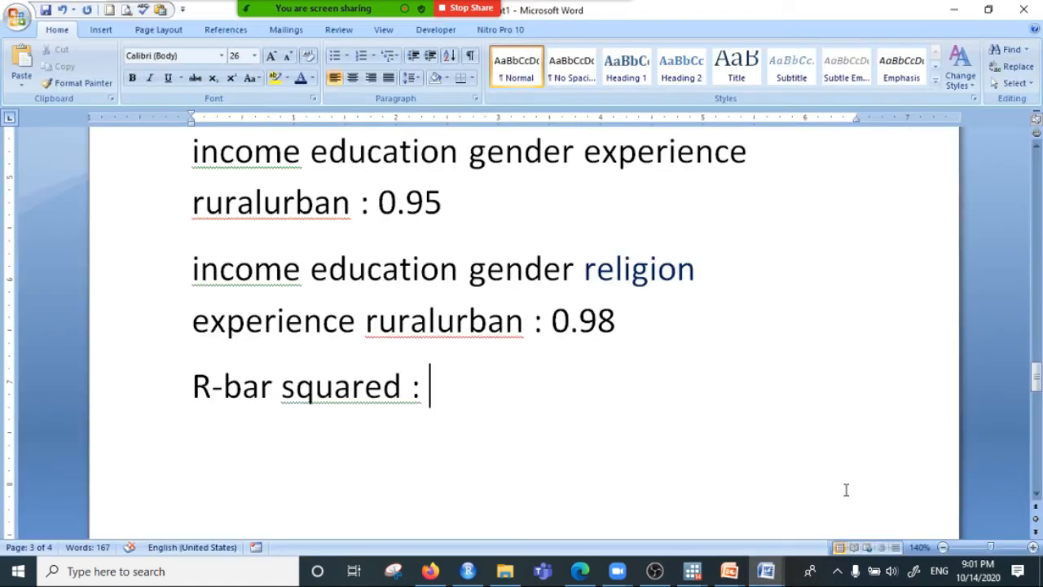
scroll(482, 414, "up", 2)
scroll(484, 414, "up", 2)
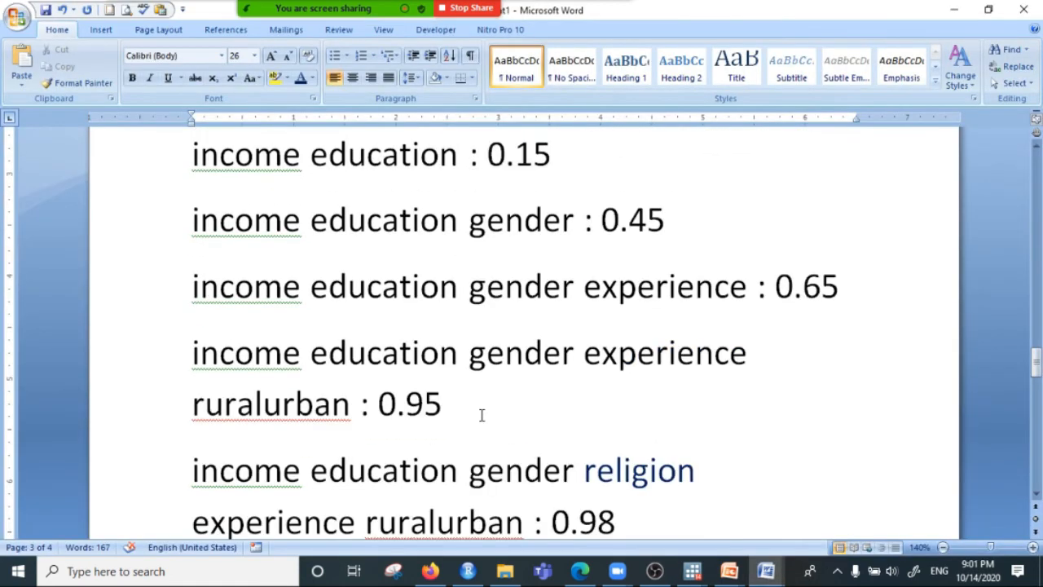
scroll(481, 415, "up", 1)
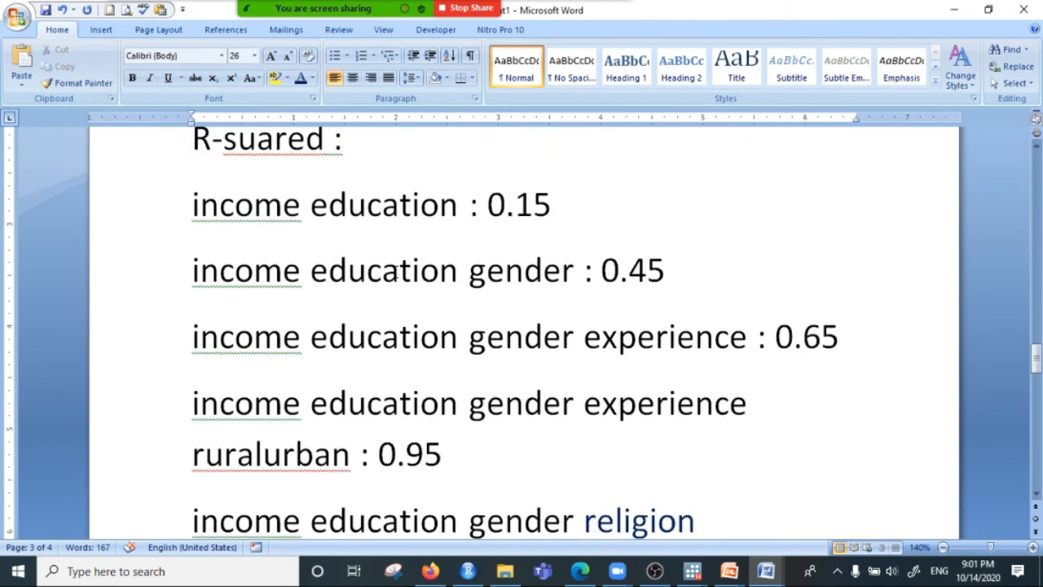
scroll(297, 263, "up", 1)
left_click(368, 257)
left_click(375, 319)
left_click(528, 319)
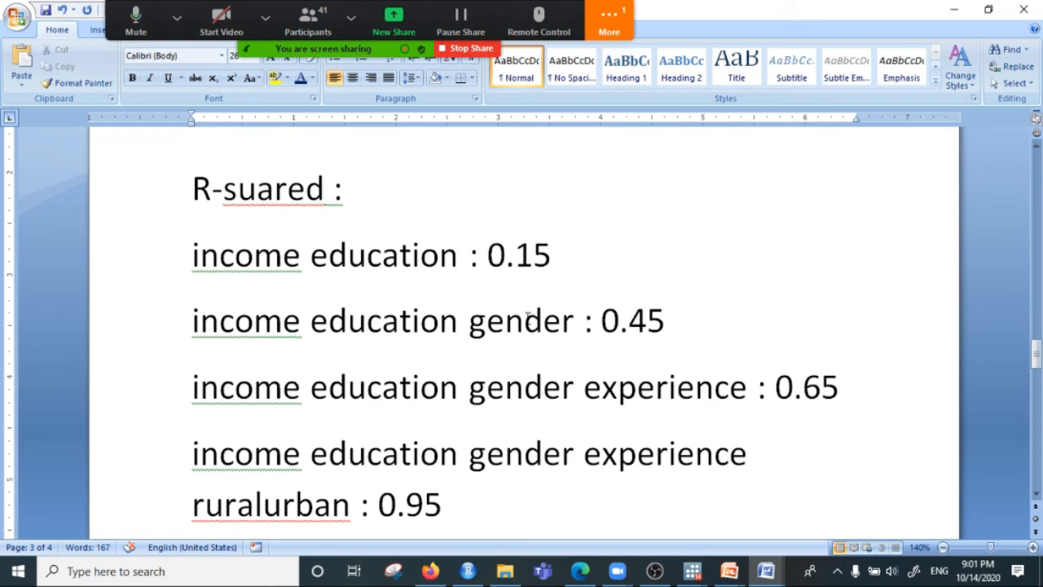
left_click(438, 326)
left_click(529, 326)
left_click(648, 320)
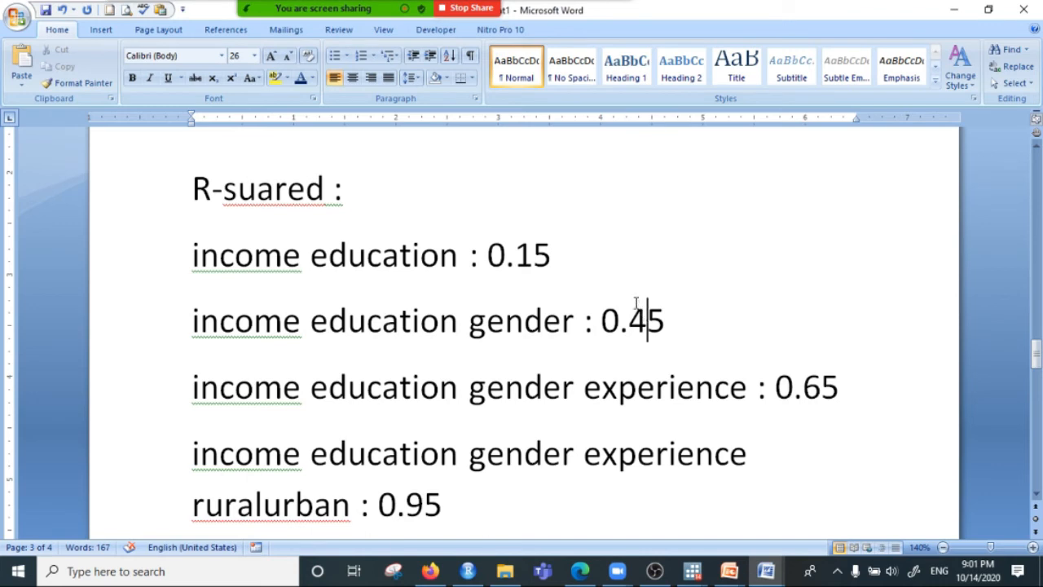
Compare the example R-squared values of the income models that add experience and ruralurban.
scroll(621, 407, "down", 1)
left_click(635, 309)
left_click(653, 353)
scroll(654, 353, "down", 2)
left_click(578, 335)
left_click_drag(758, 245, 836, 237)
left_click_drag(378, 352, 464, 367)
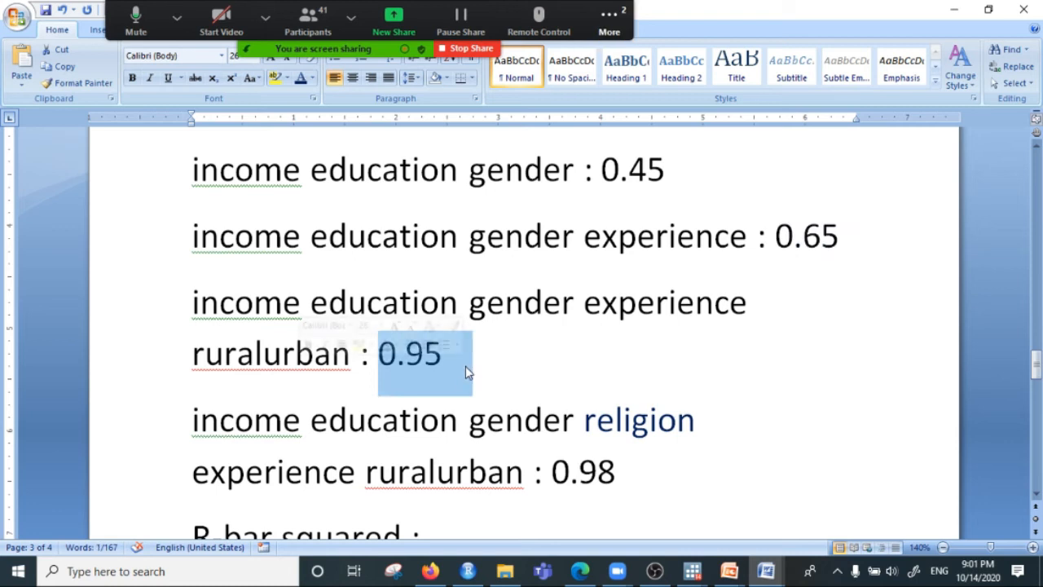
Open the meeting chat, highlight the question about the F-statistic's probability, and minimize the chat.
left_click(610, 19)
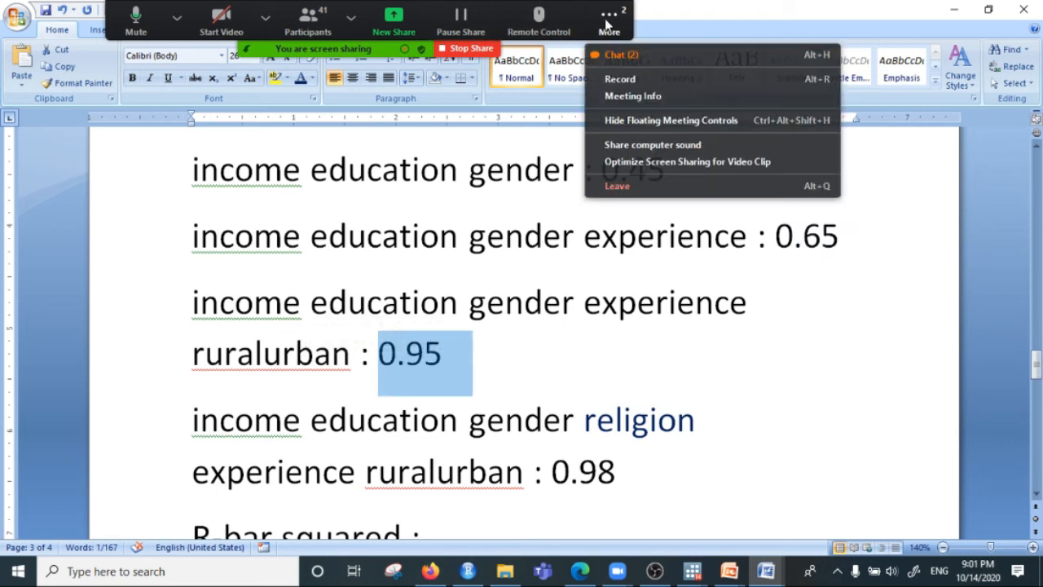
left_click(621, 54)
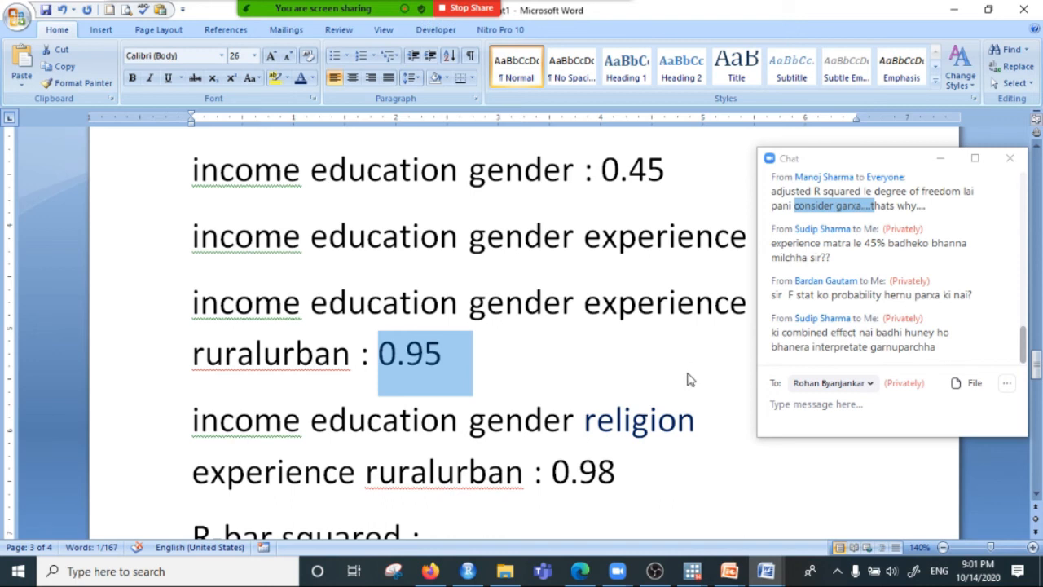
left_click_drag(830, 297, 941, 295)
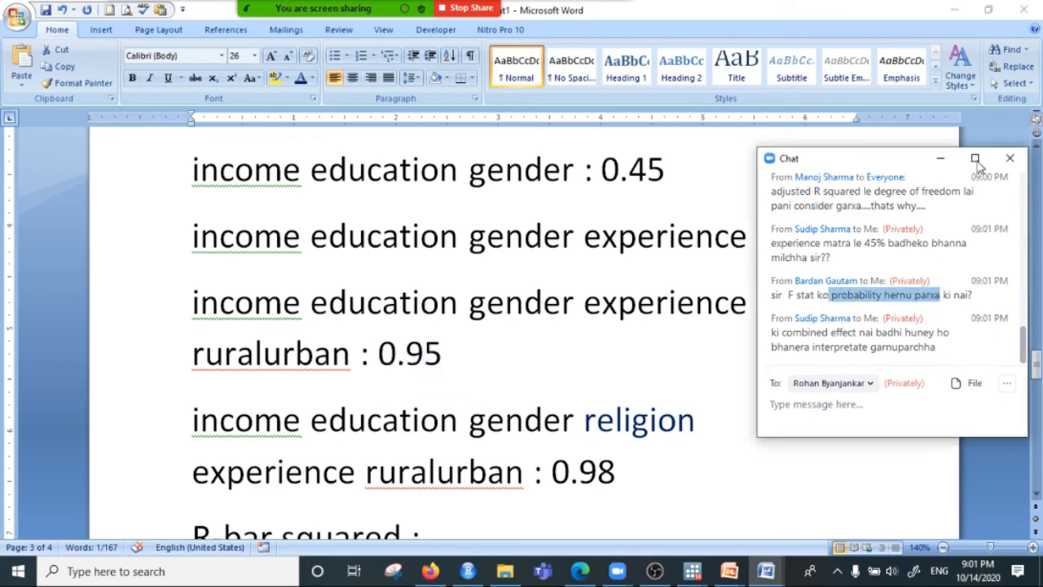
left_click(941, 163)
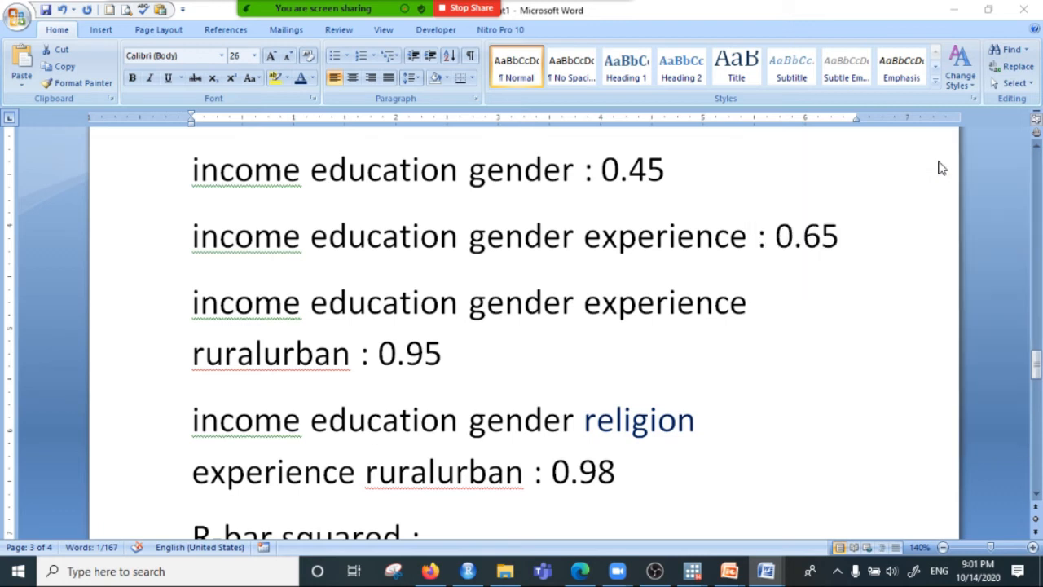
Review the income model example with religion added, and return to the notes' R-squared interpretation for capital and output.
double_click(483, 332)
scroll(553, 371, "down", 1)
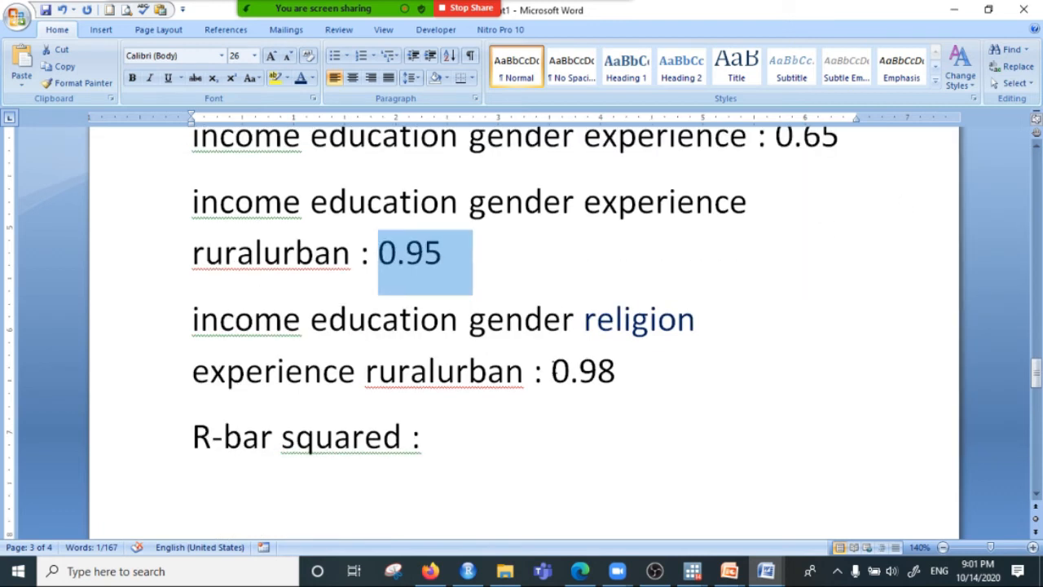
left_click(445, 379)
left_click(482, 407)
scroll(479, 404, "up", 4)
scroll(475, 398, "up", 2)
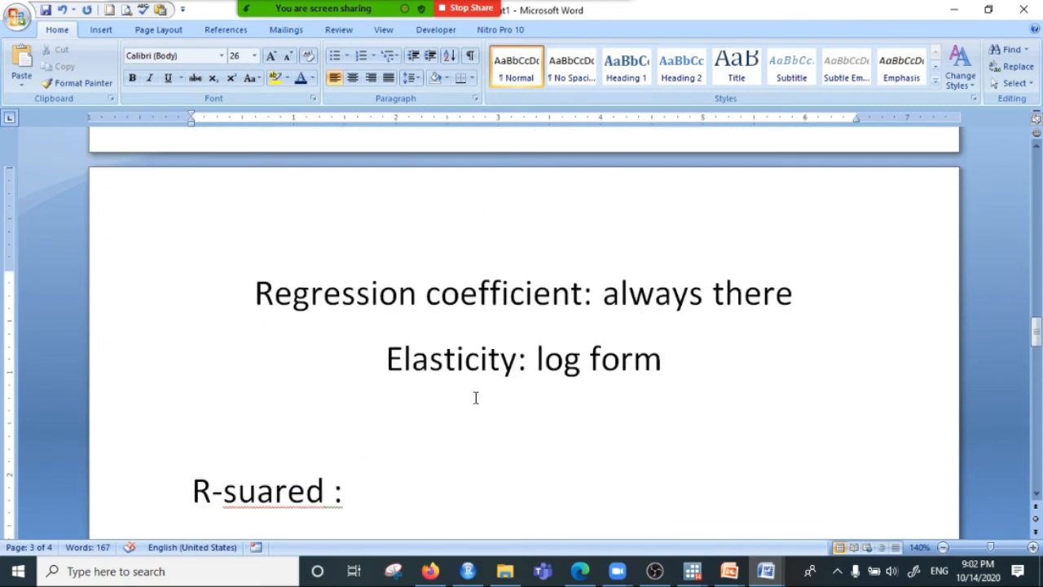
scroll(476, 397, "up", 3)
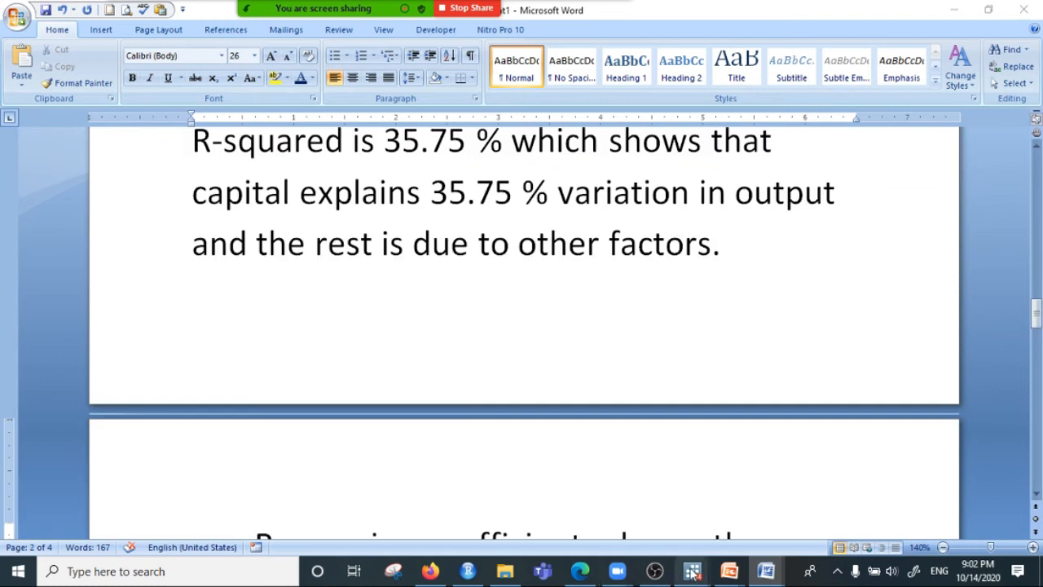
Switch to the Stata results and examine the capital regression's t and p values, F statistic, R-squared and sums of squares.
mouse_move(691, 571)
left_click(633, 522)
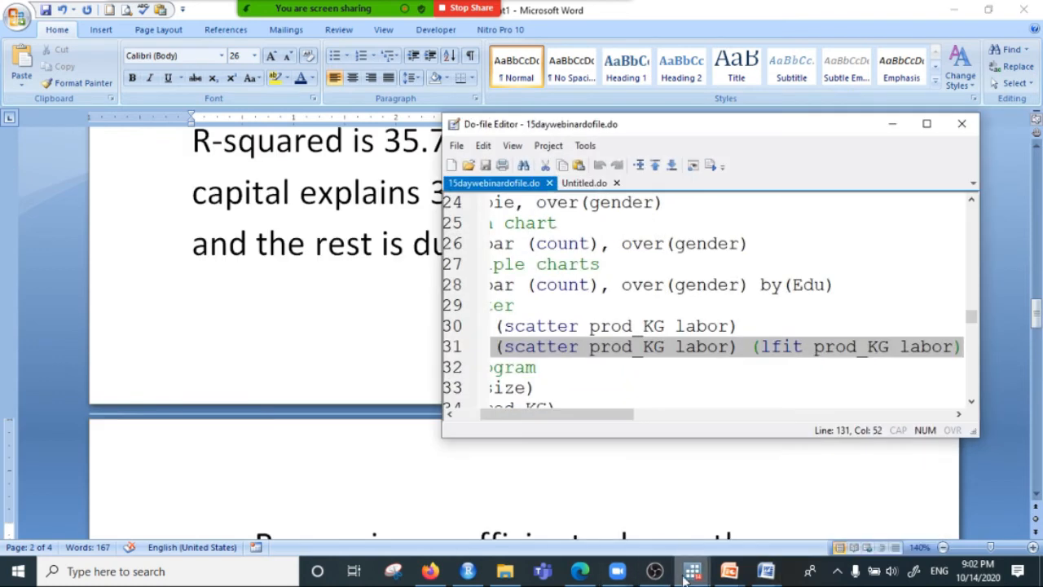
left_click(556, 515)
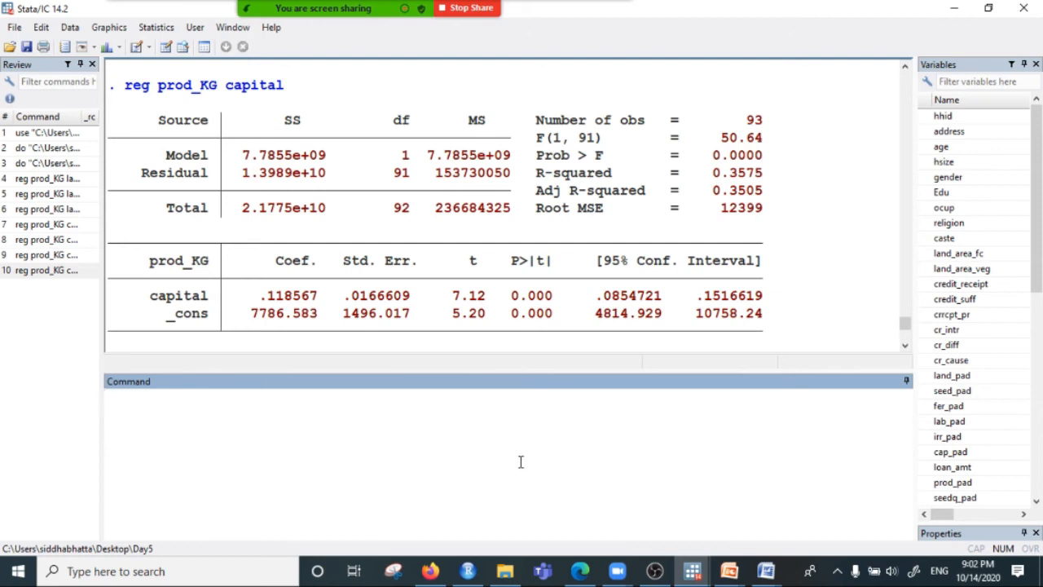
left_click_drag(697, 139, 769, 153)
left_click_drag(452, 295, 573, 298)
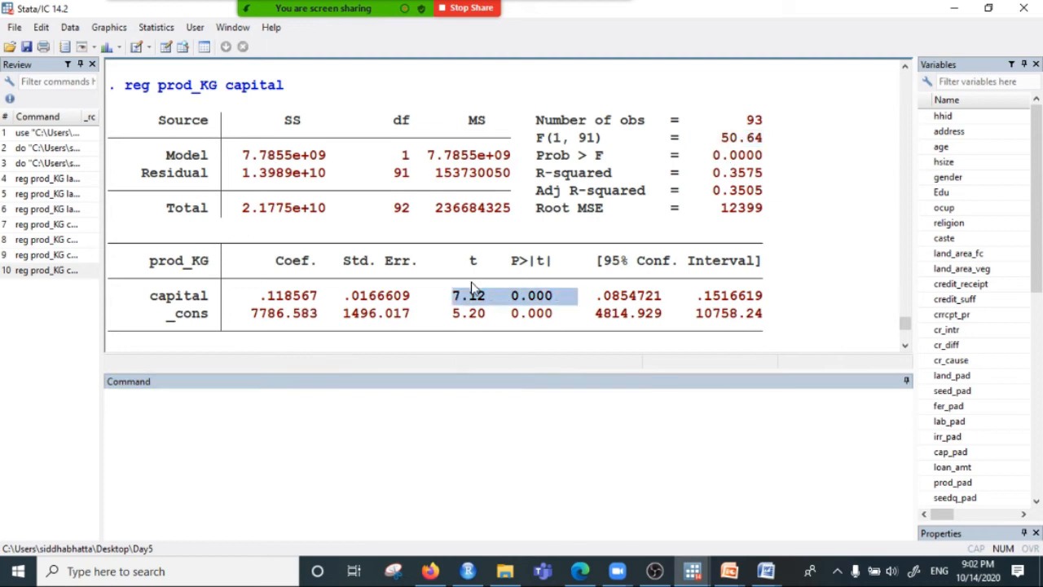
left_click(455, 310)
left_click_drag(440, 297, 492, 296)
left_click_drag(714, 138, 758, 208)
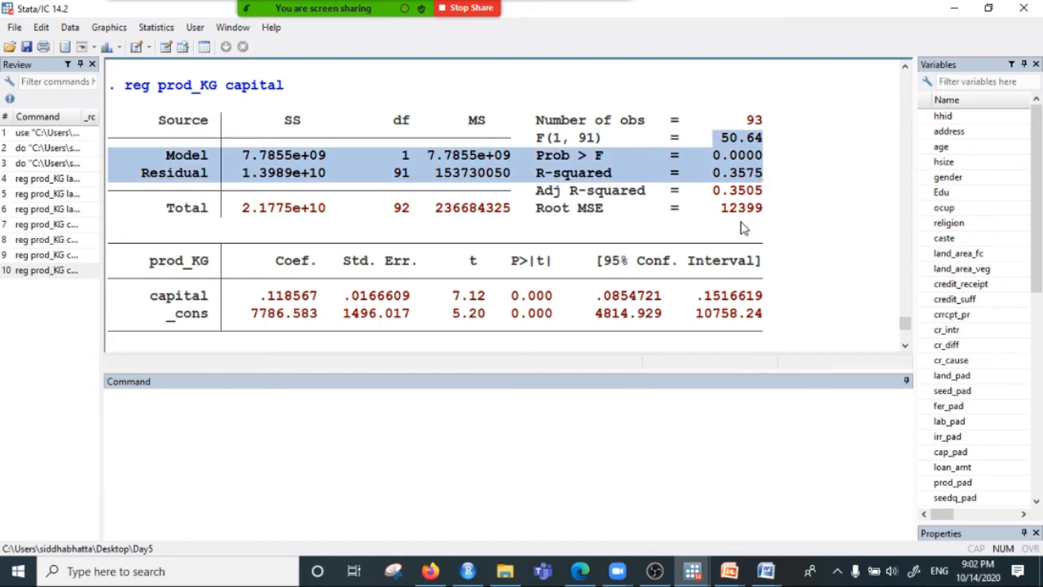
left_click_drag(392, 139, 765, 200)
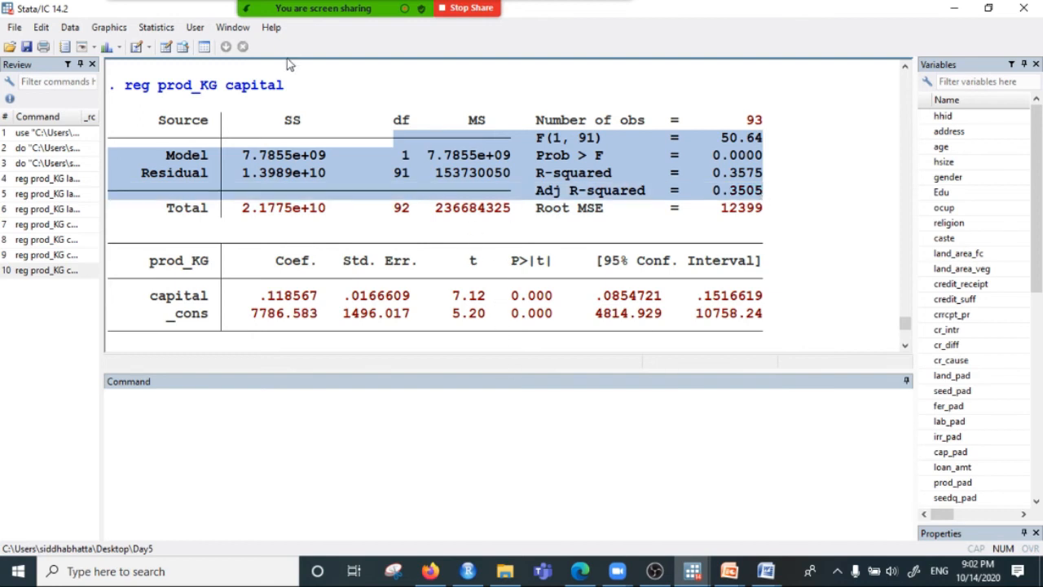
left_click_drag(224, 139, 479, 210)
left_click(363, 164)
left_click_drag(156, 122, 857, 210)
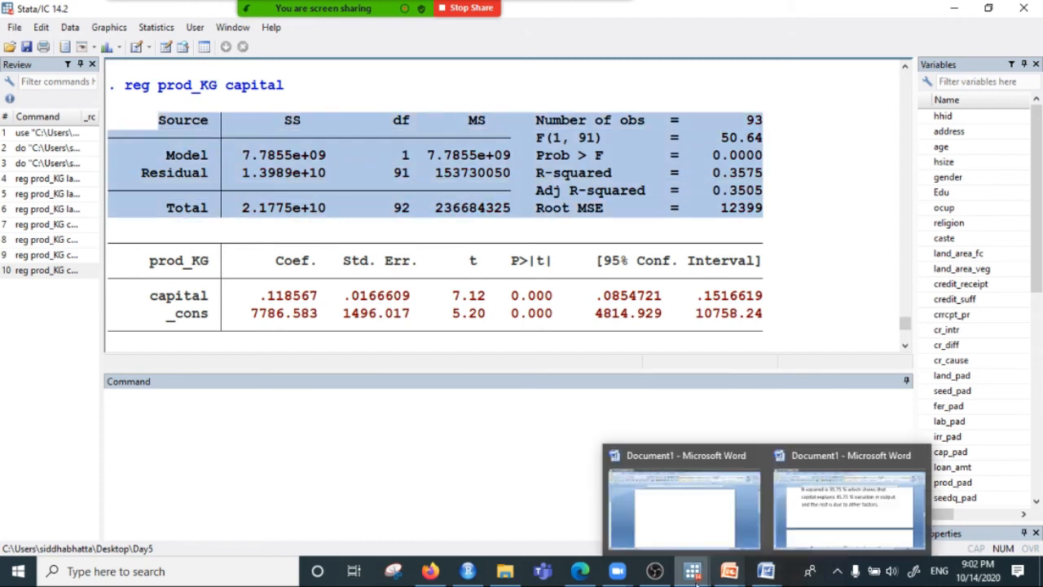
mouse_move(692, 577)
left_click(608, 393)
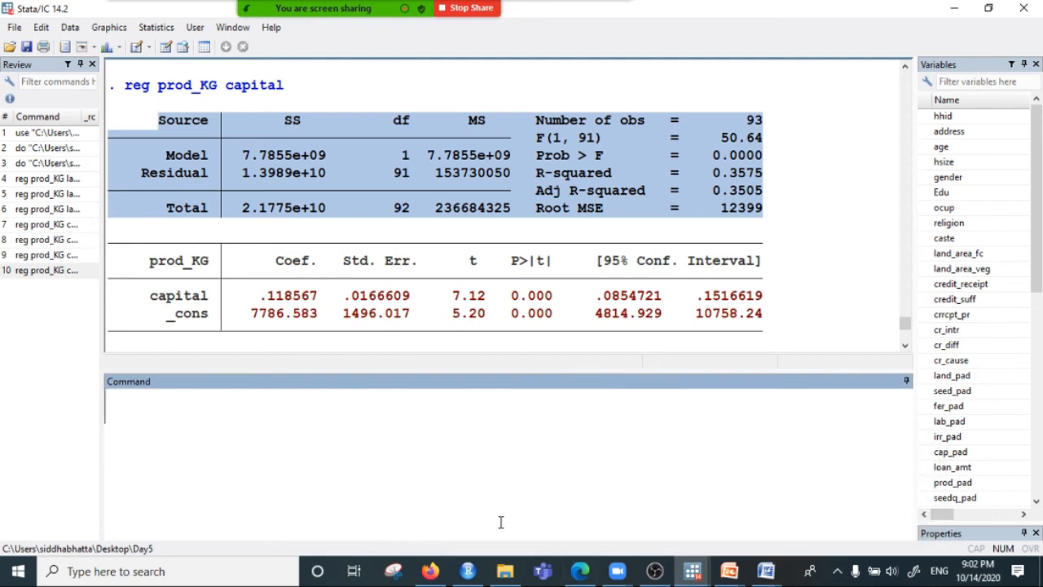
Open the Zoom meeting chat to read the participants' private questions about the F statistic, and minimize it.
left_click(617, 570)
left_click(722, 528)
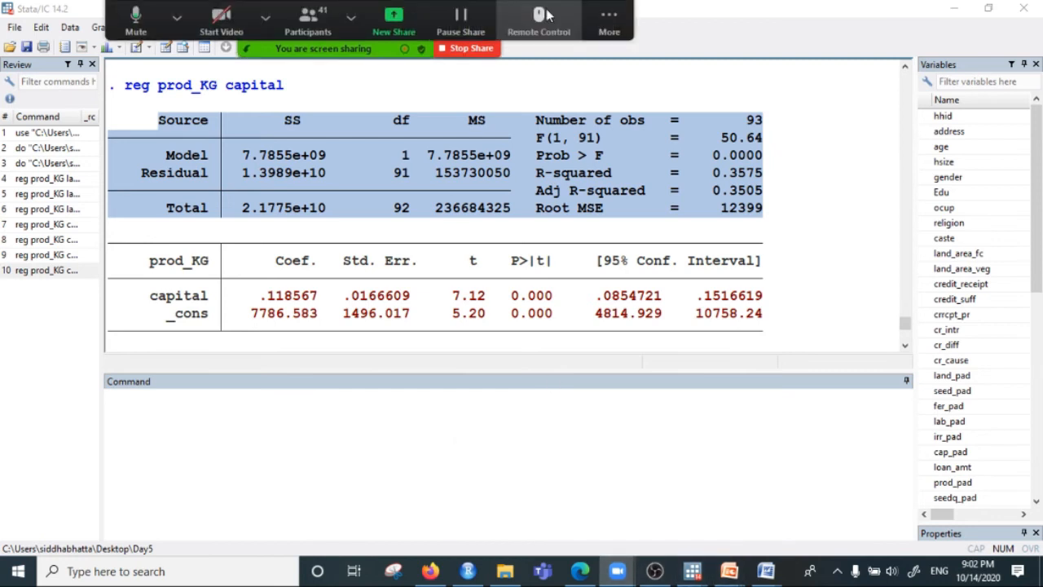
left_click(593, 27)
left_click(623, 53)
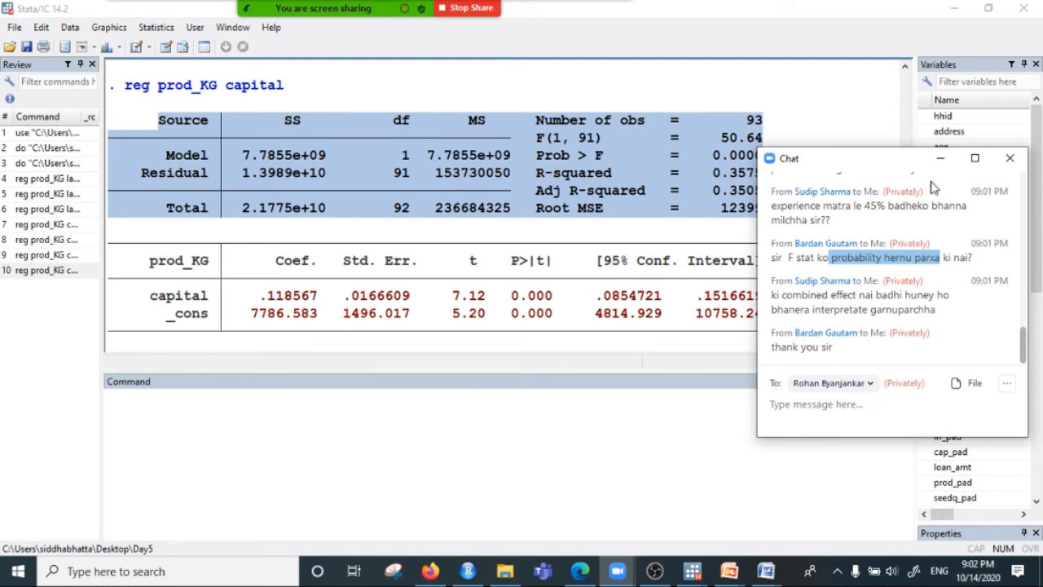
left_click(940, 158)
Run a multiple regression of prod_KG on labor and capital with the command reg prod_KG labor capital.
left_click(345, 410)
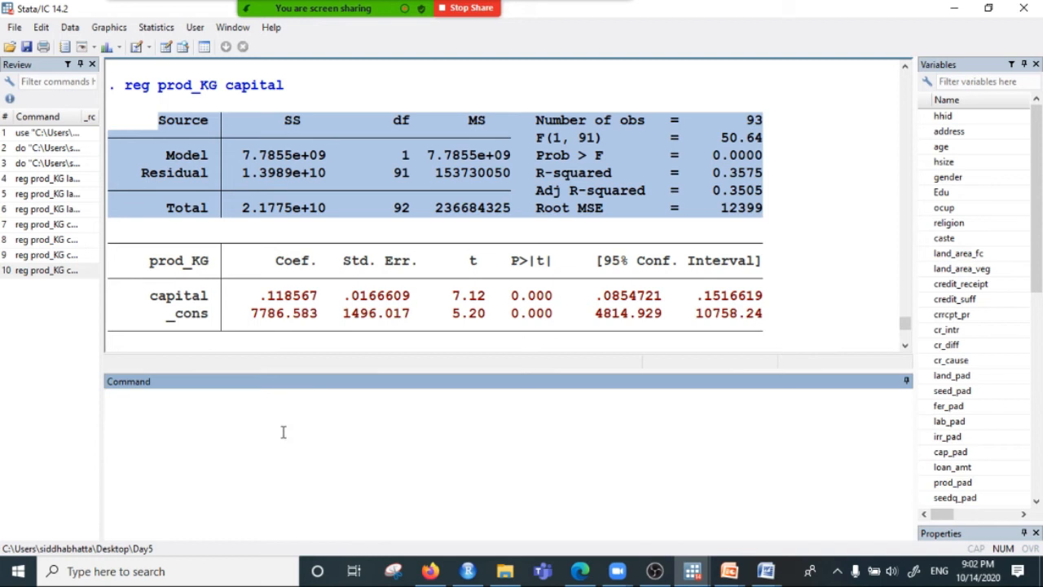
type("reg")
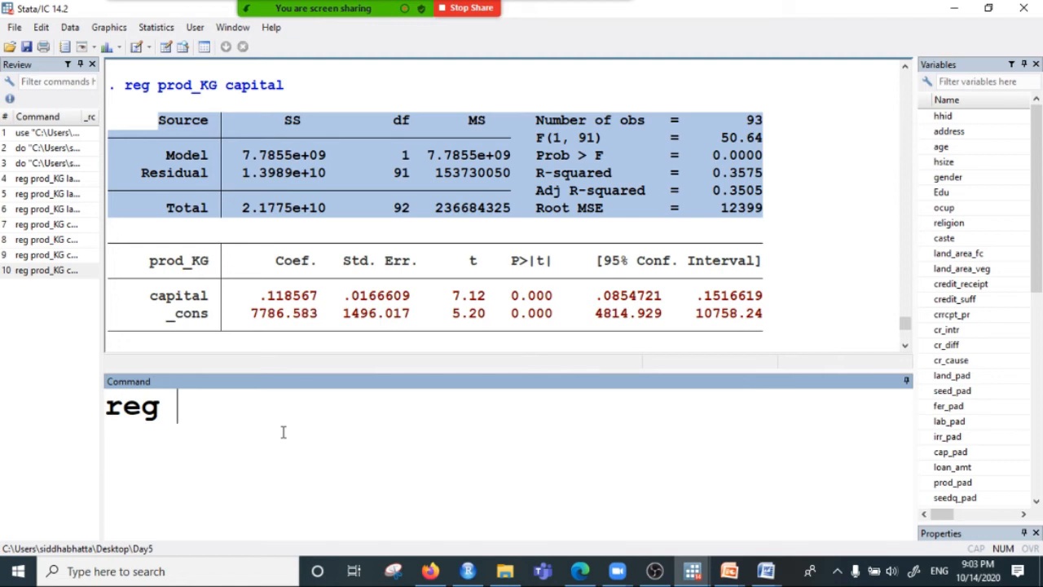
type("pro")
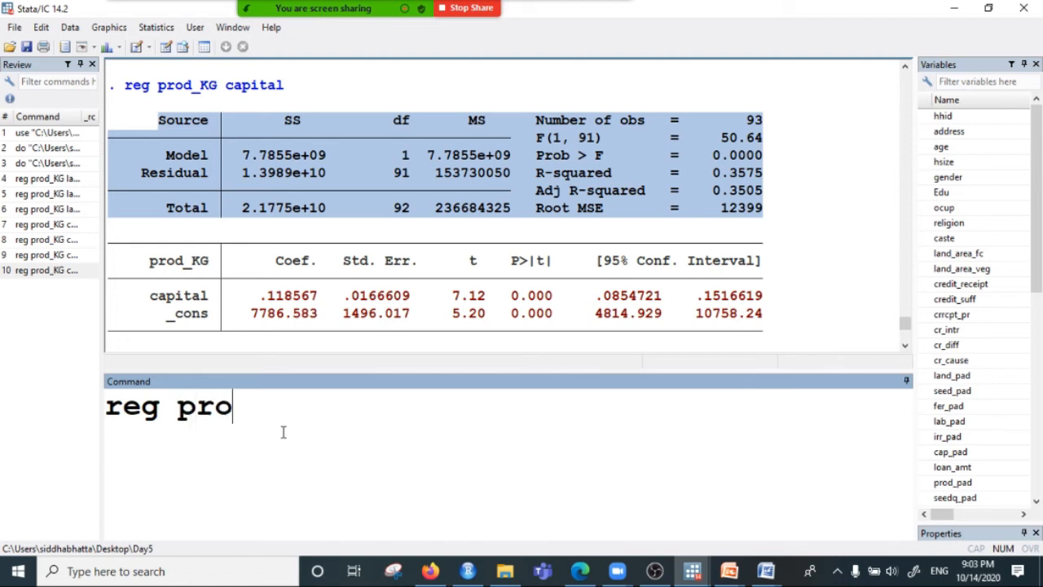
type("d_KG ")
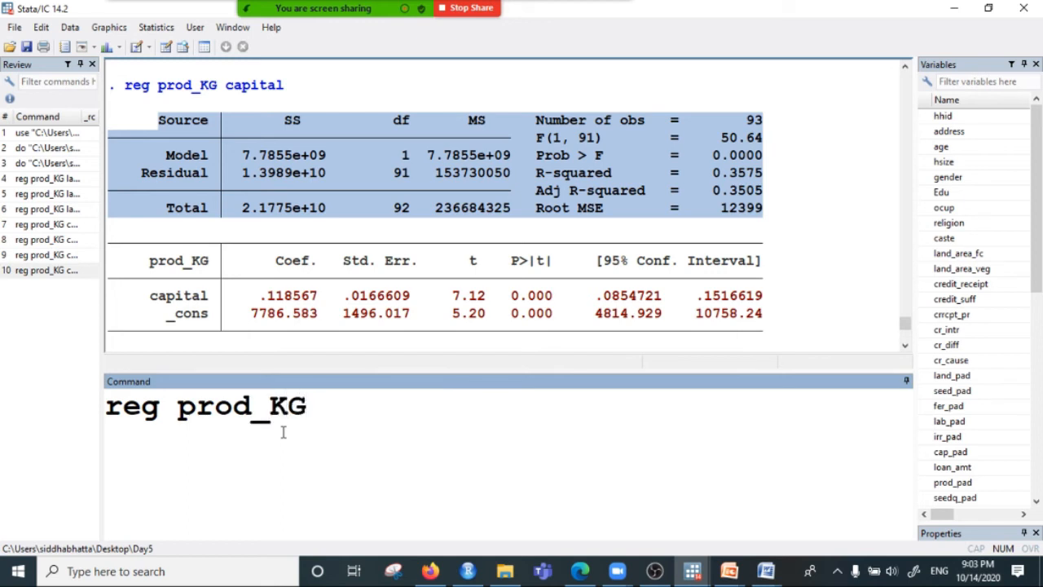
type("labor ")
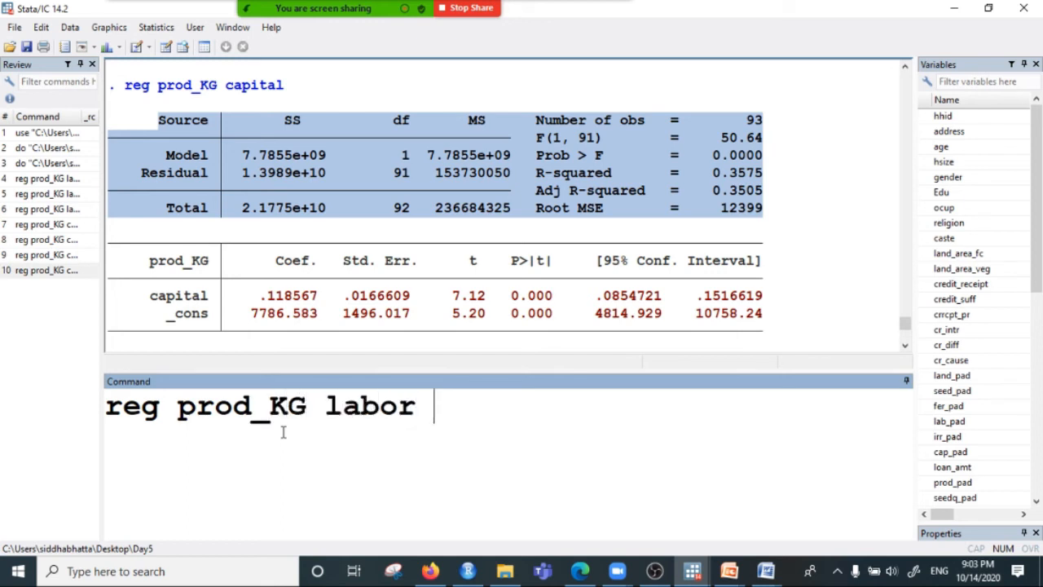
type("capital")
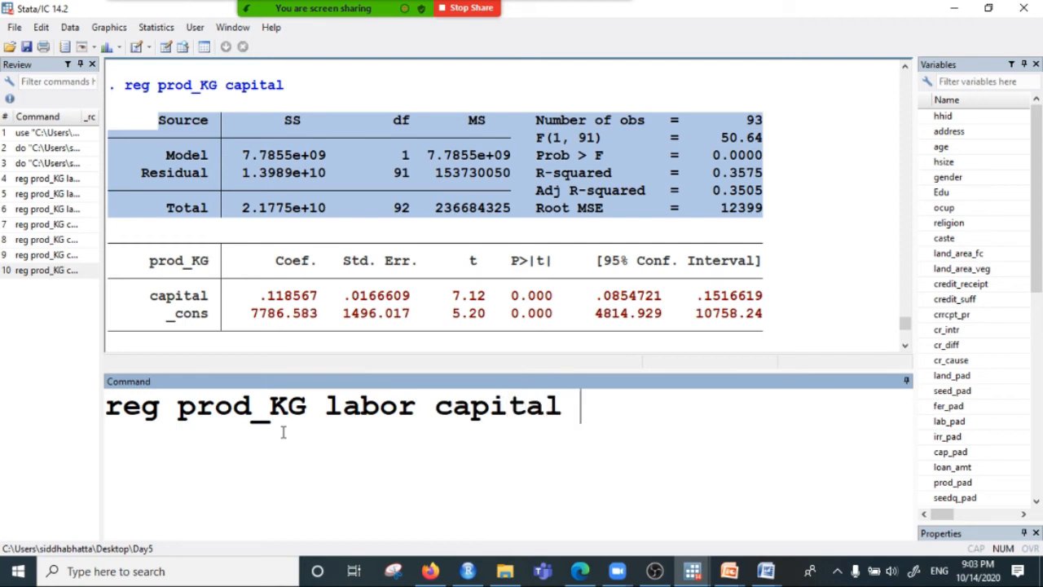
key("BackSpace")
key("Return")
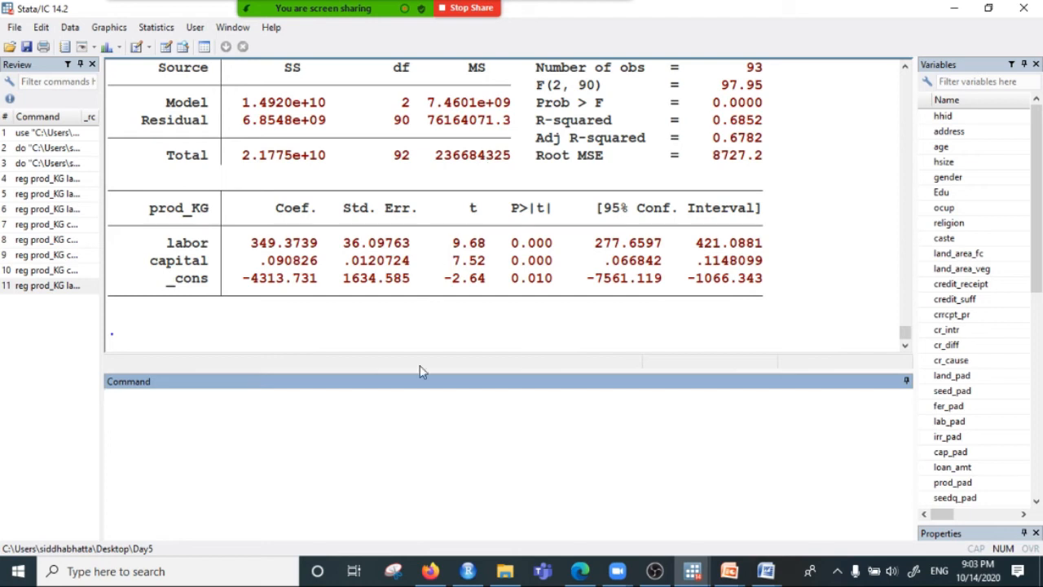
Write out the fitted equation in the command area as prod_KG=-4343+349.37*labor+0.090*capital without running it.
left_click_drag(168, 246, 791, 298)
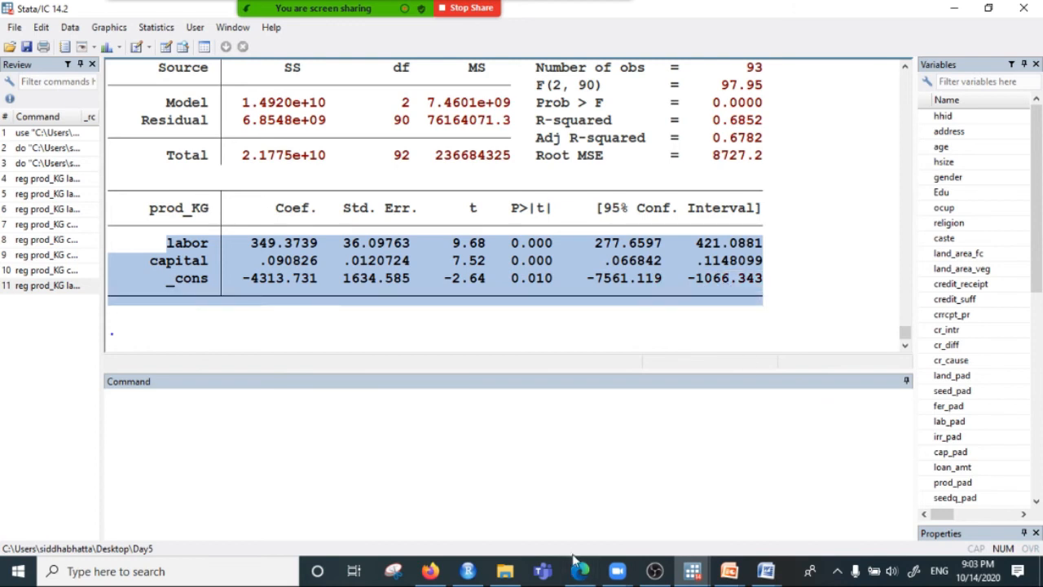
left_click(298, 447)
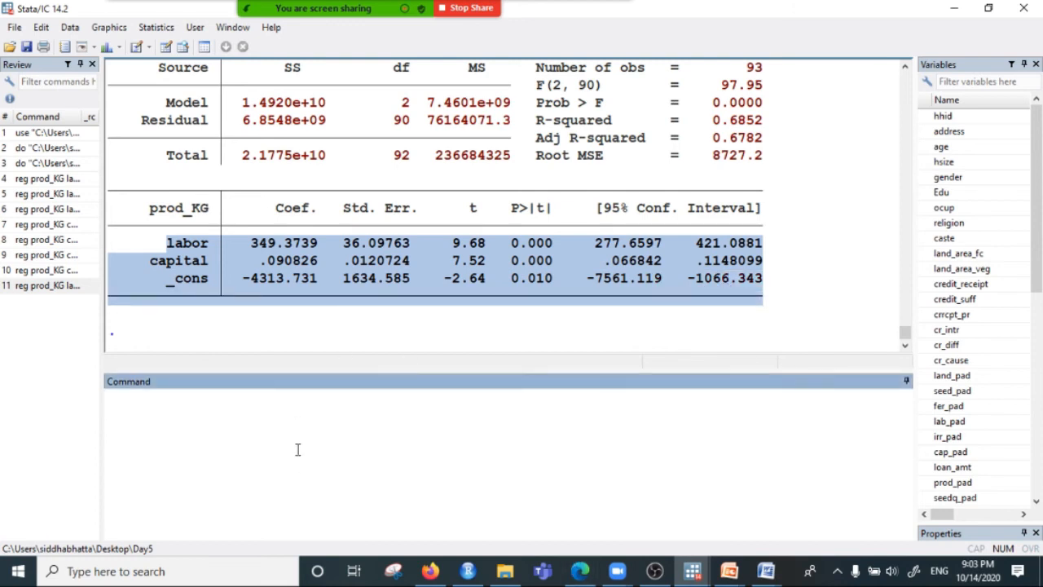
type("prod_")
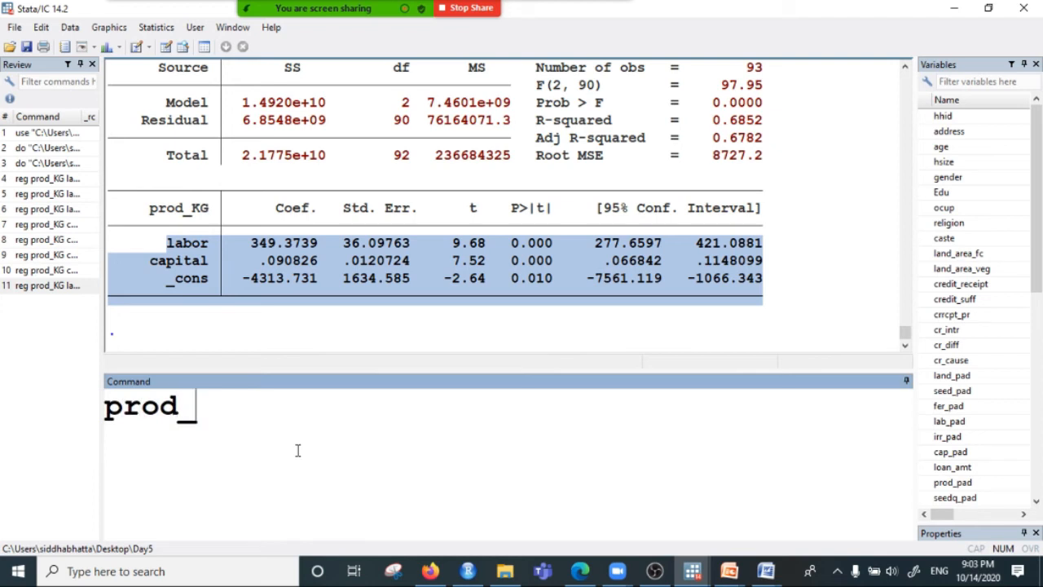
type("KG=")
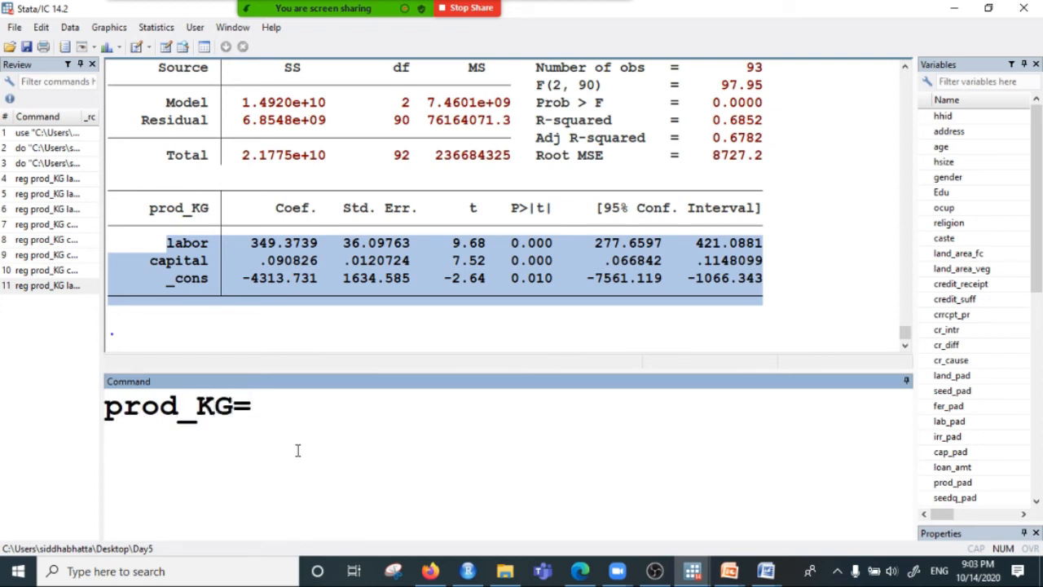
type("-43")
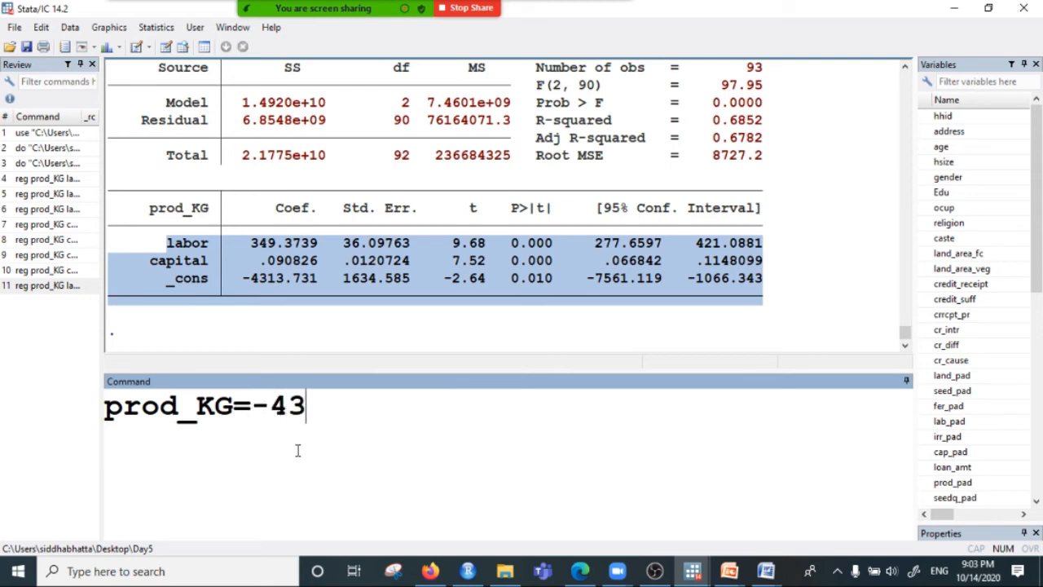
type("43+")
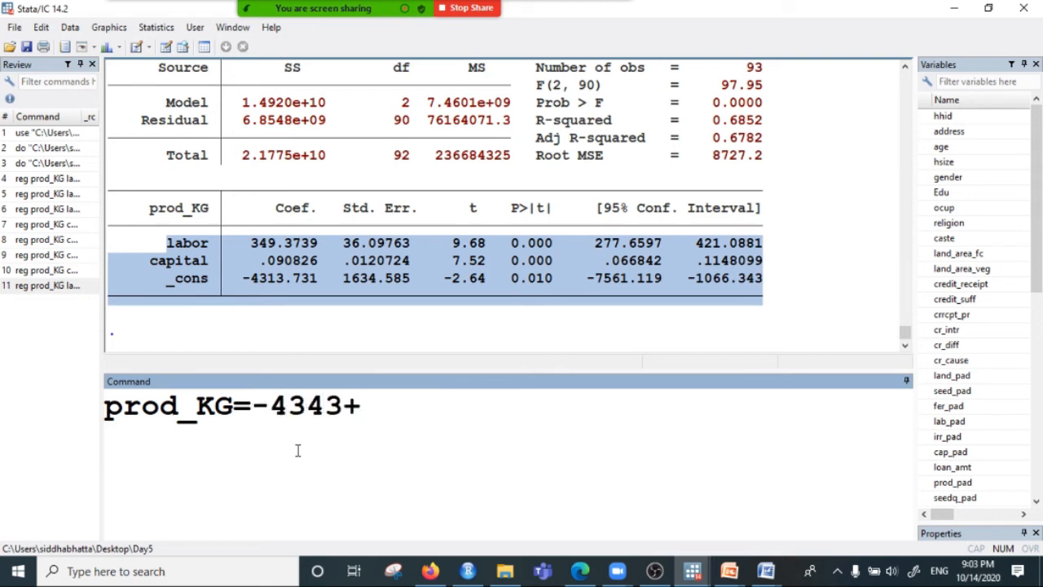
type("349.37")
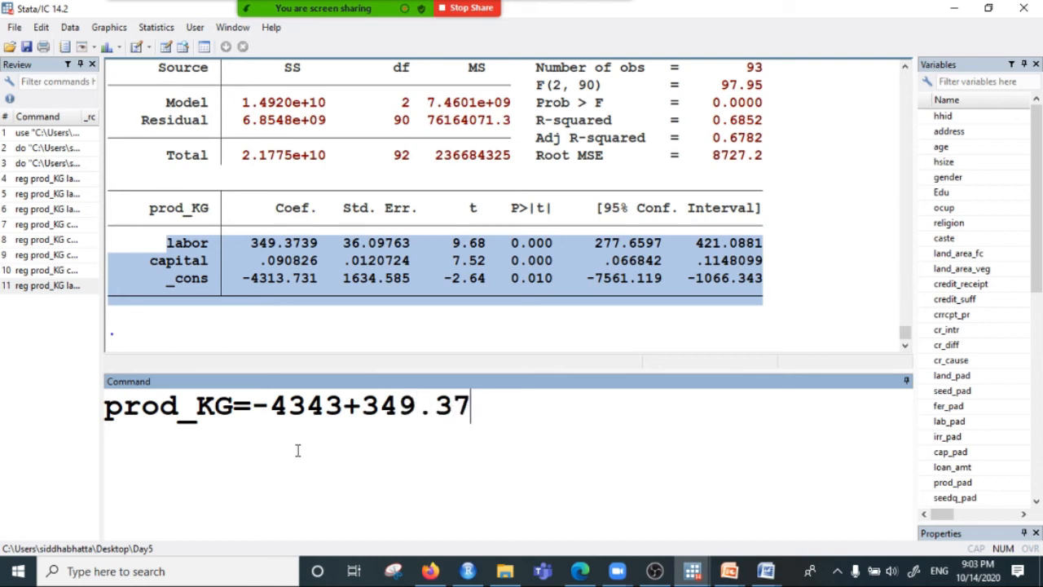
type("*labor")
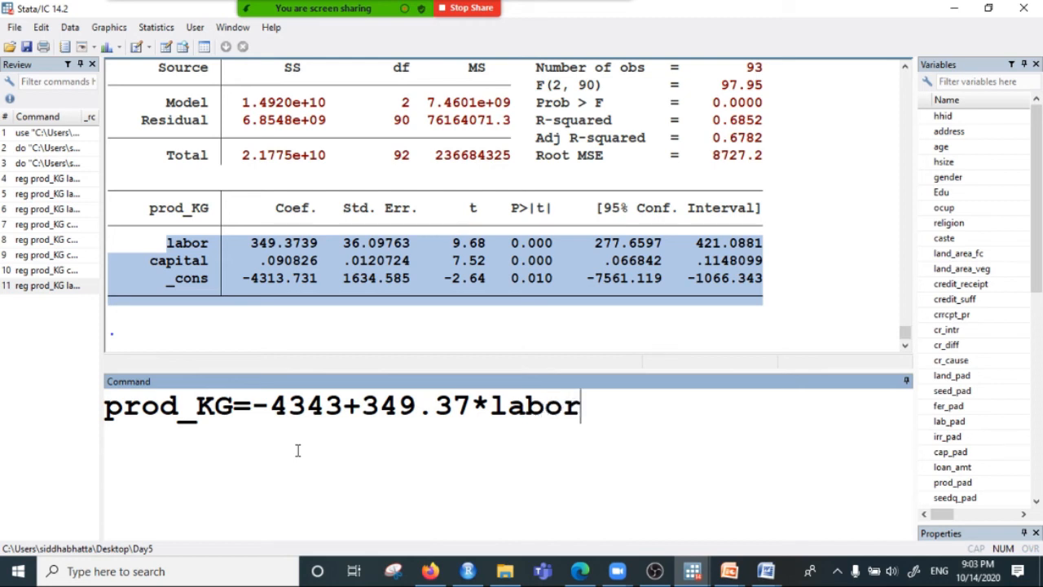
type("+0.09")
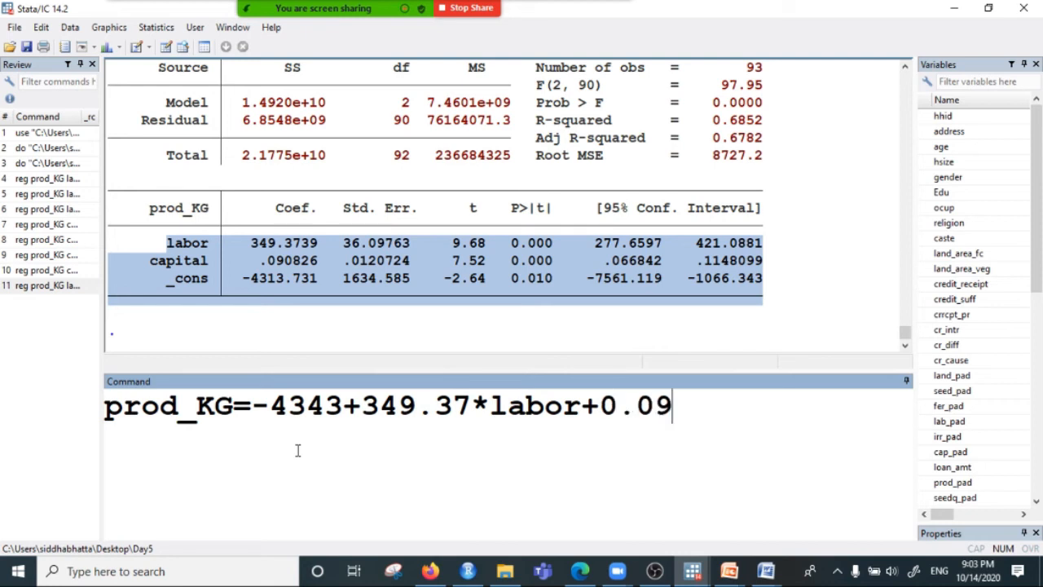
type("0*capital")
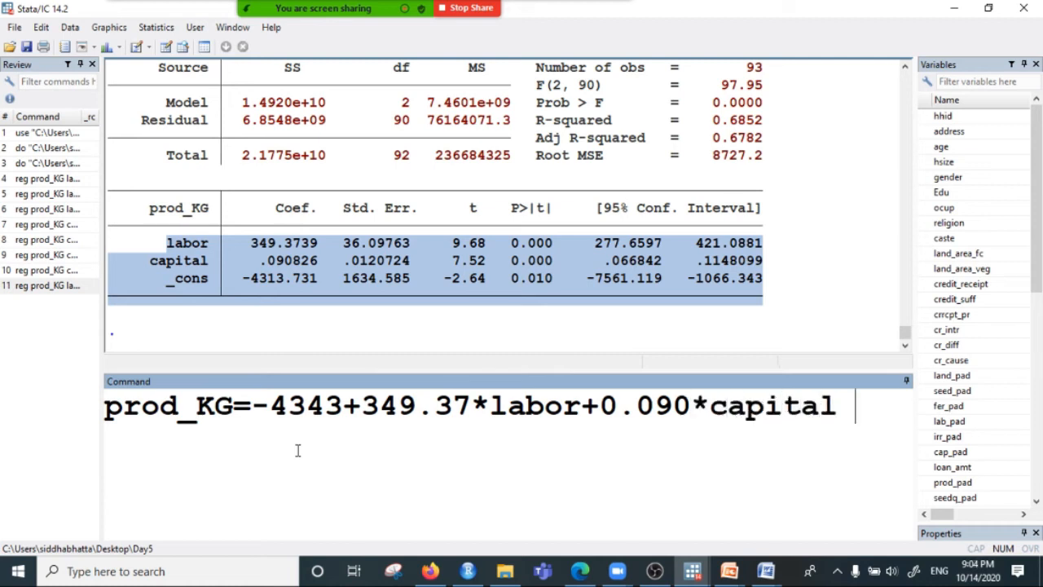
Examine the p-values of labor, capital and the constant in the coefficient table.
left_click(522, 403)
left_click_drag(512, 244, 576, 249)
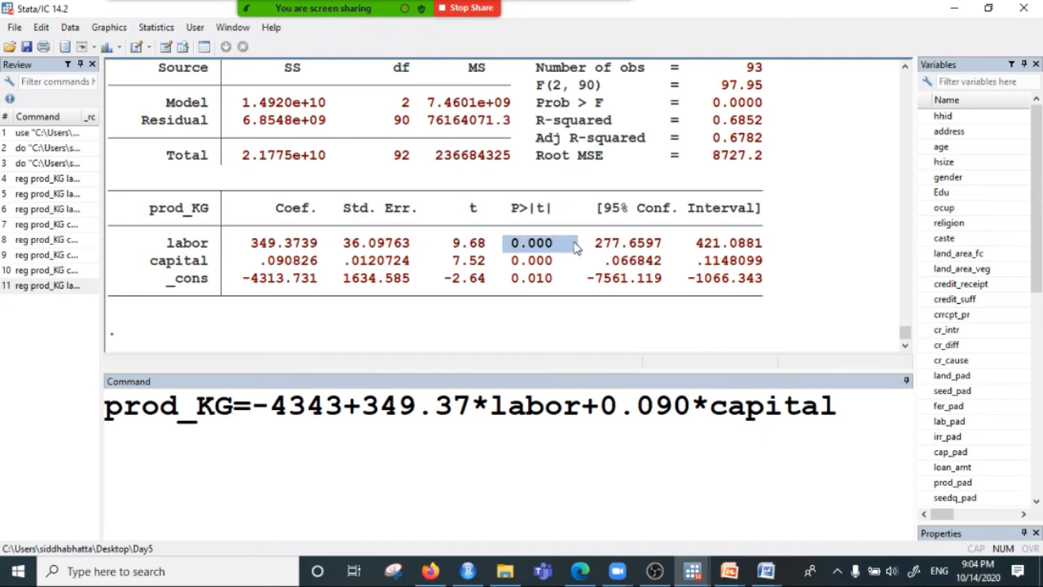
left_click(552, 261)
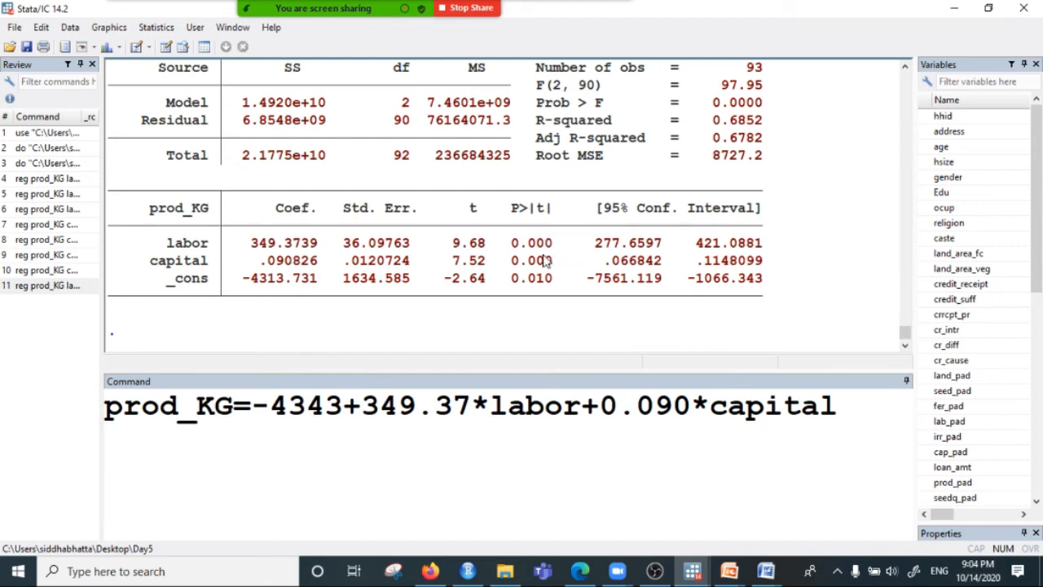
left_click_drag(513, 261, 550, 262)
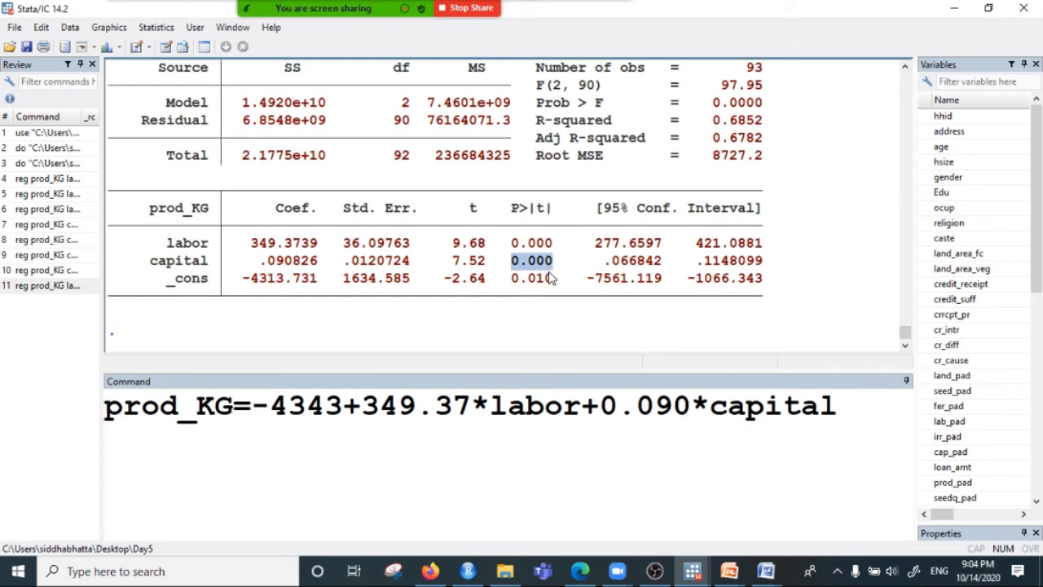
left_click_drag(511, 278, 560, 278)
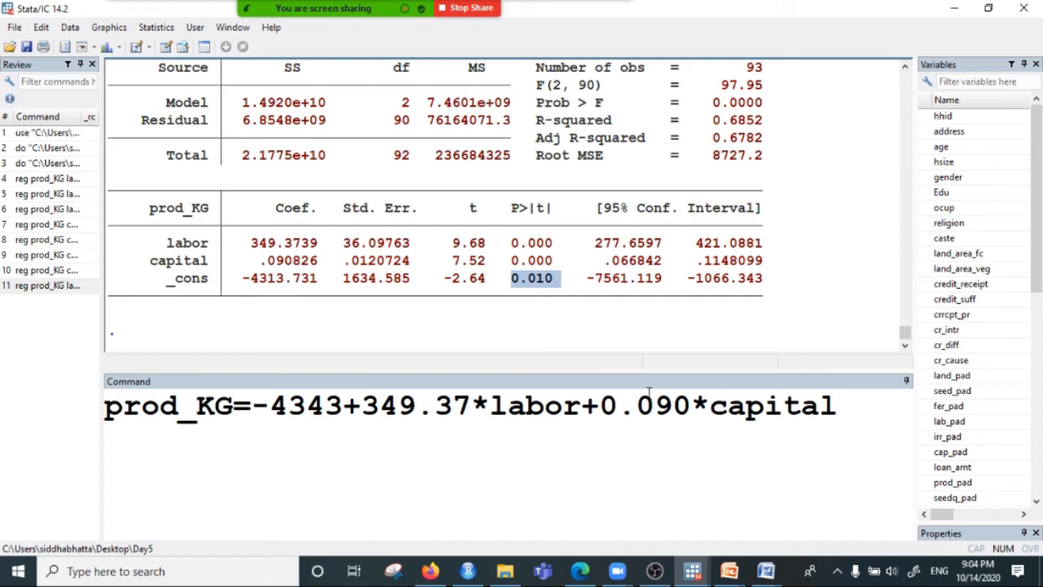
Append the labor interpretation after the equation in the command area: "1.If labor increases by one unit, production increases by 349.37 KG".
left_click(860, 405)
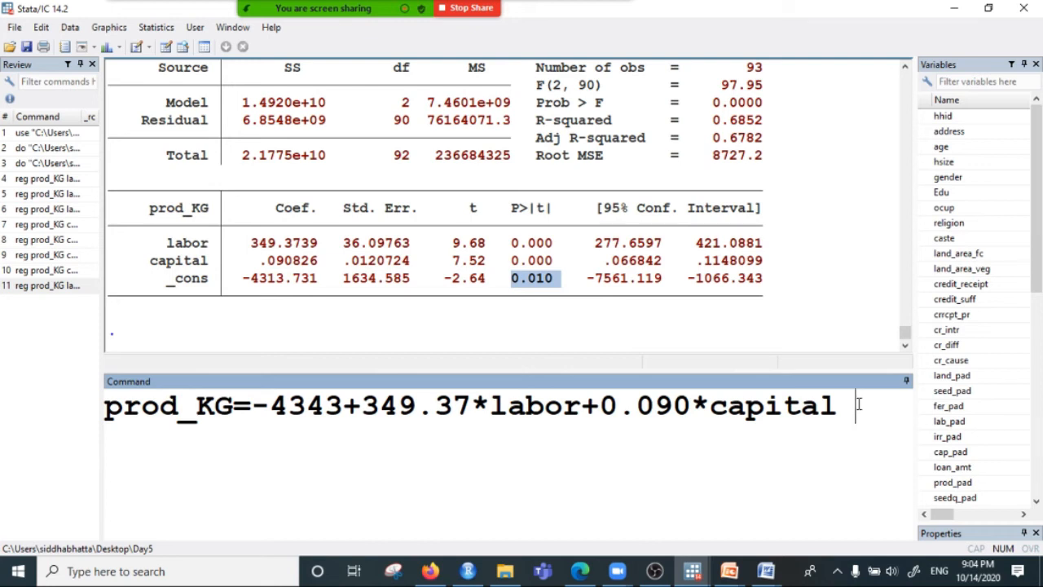
type("1.I")
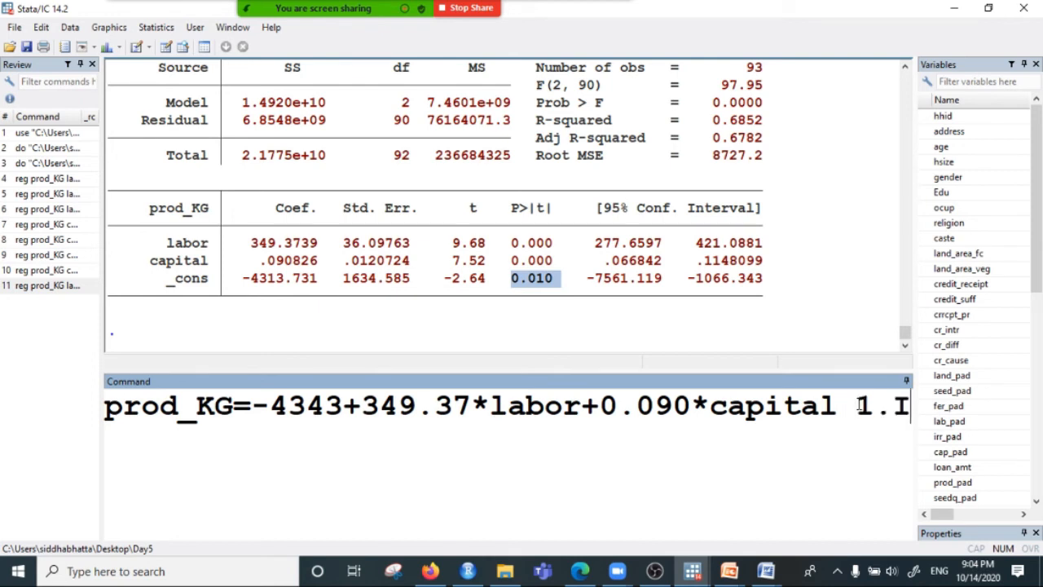
type("f labor i")
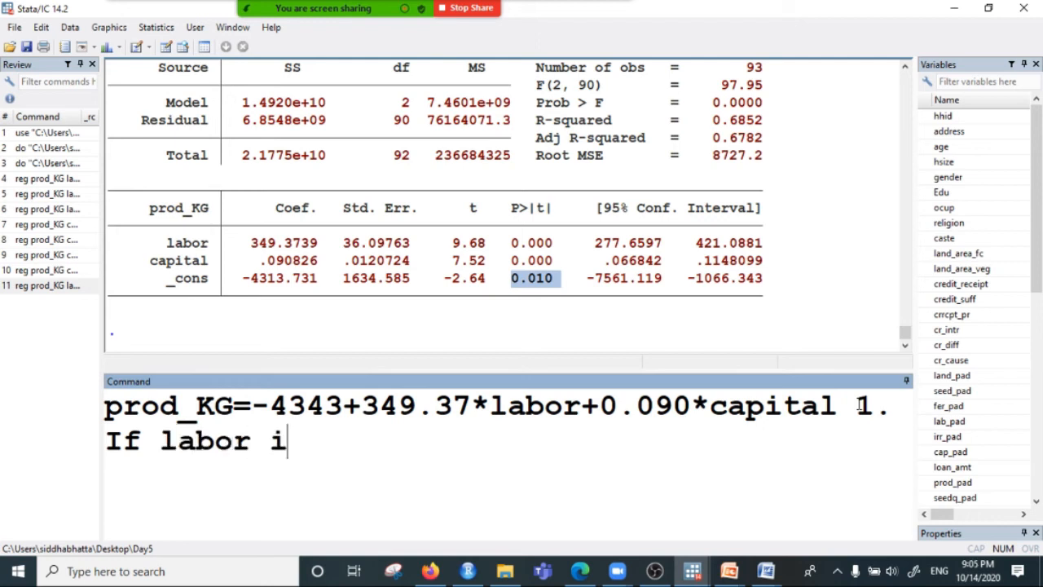
type("ncrease")
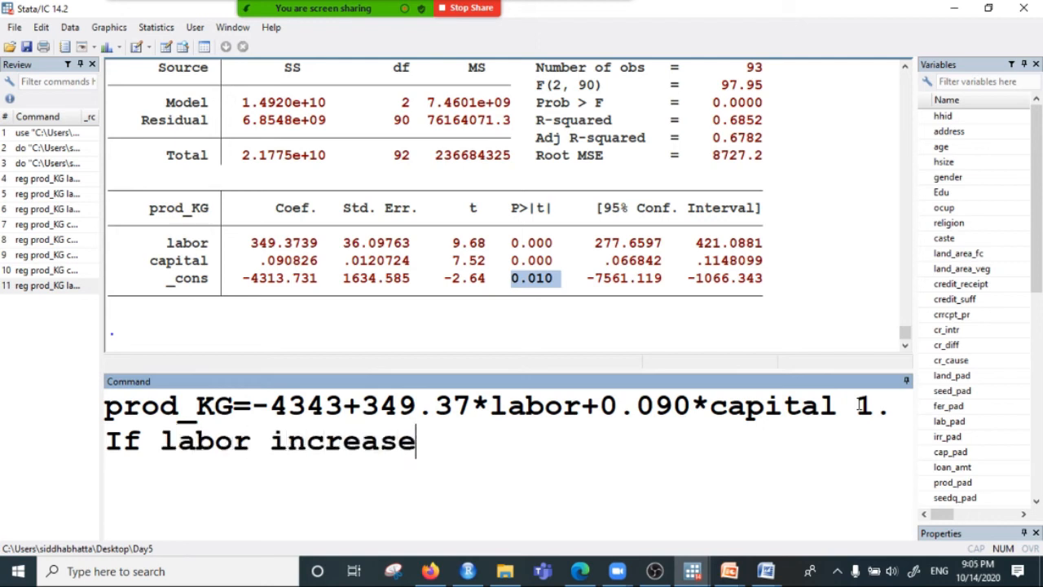
type("s by on")
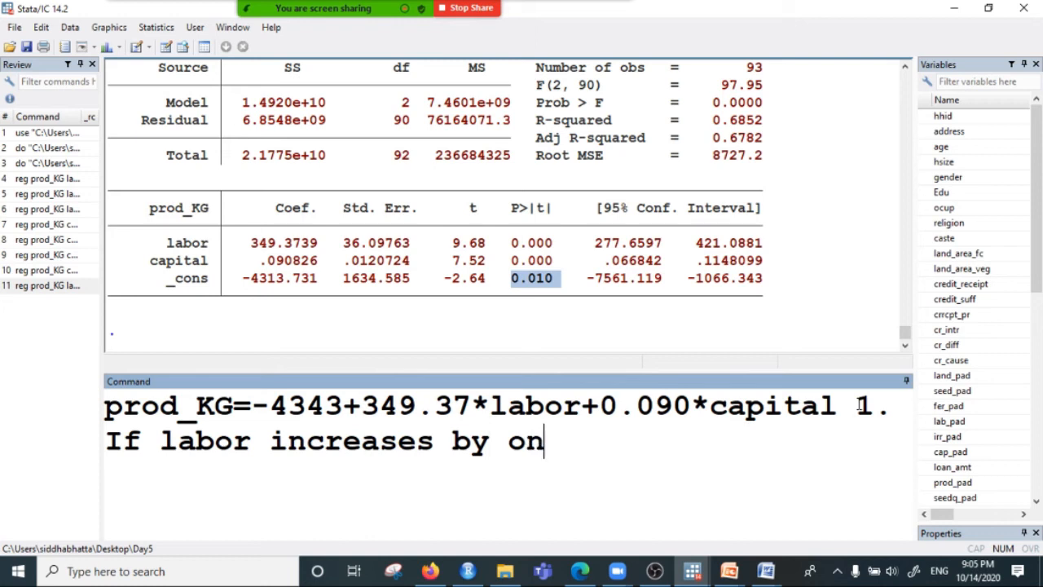
type("e unit,")
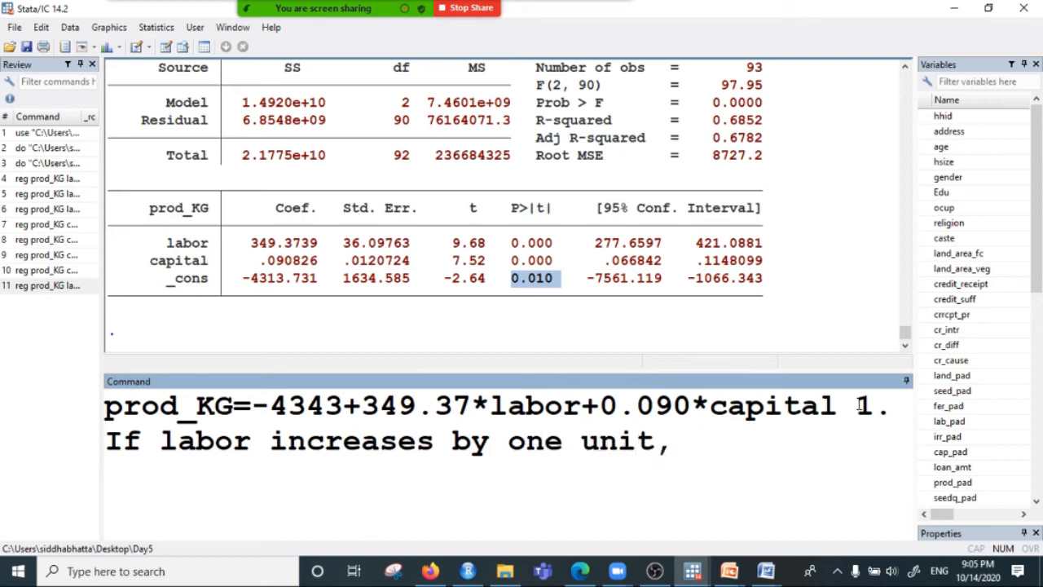
type(" production increases by 349.3")
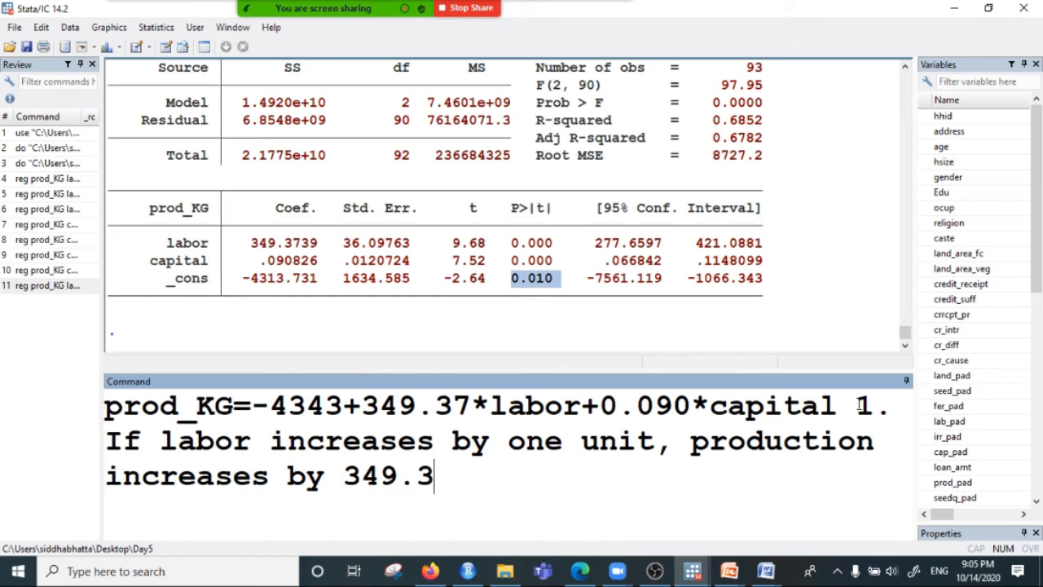
type("7 K")
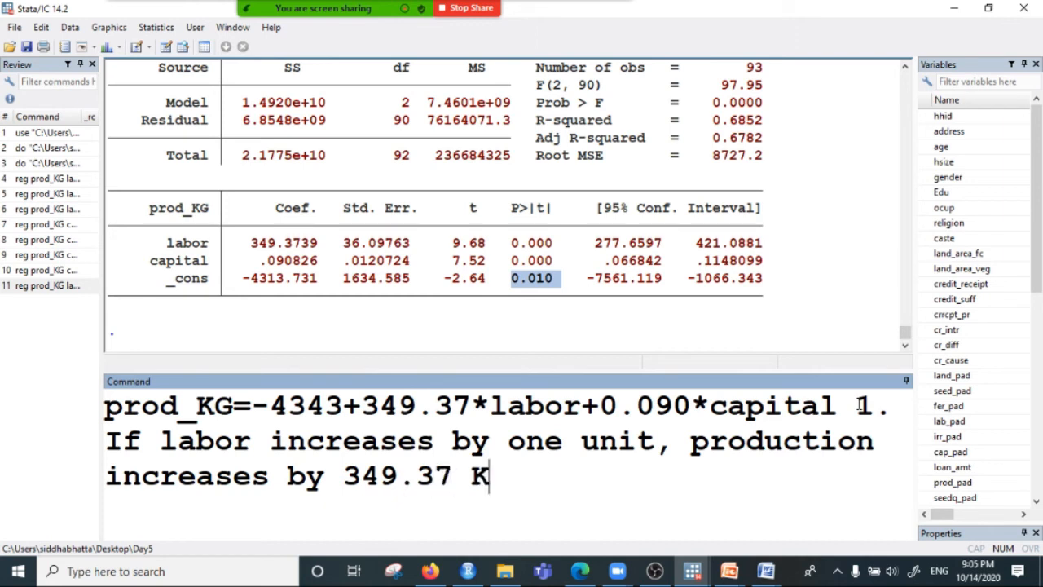
Finish the labor interpretation with the condition ", other things remaining remaining constant.".
type("G, other ")
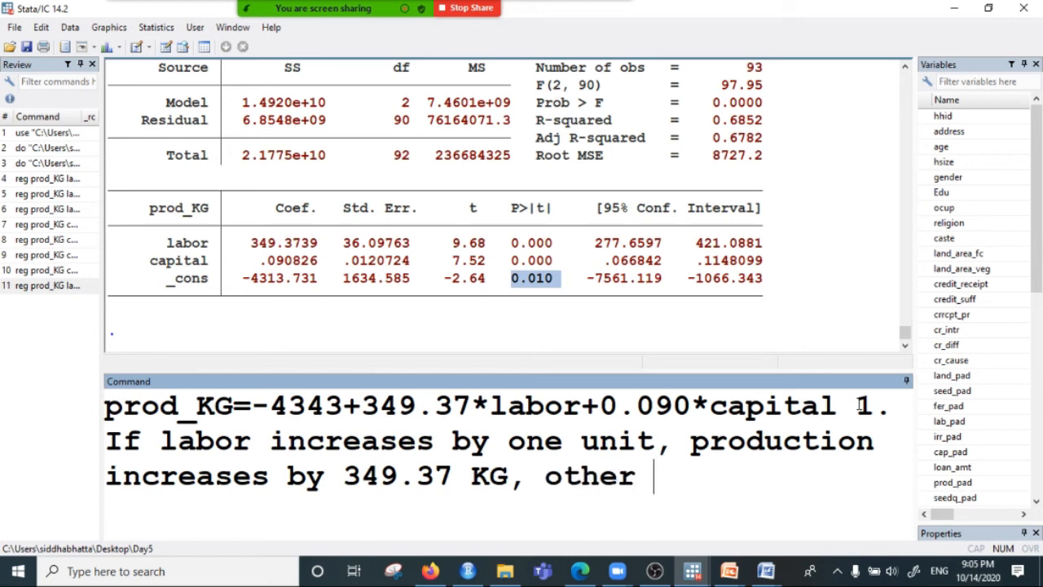
type("thin")
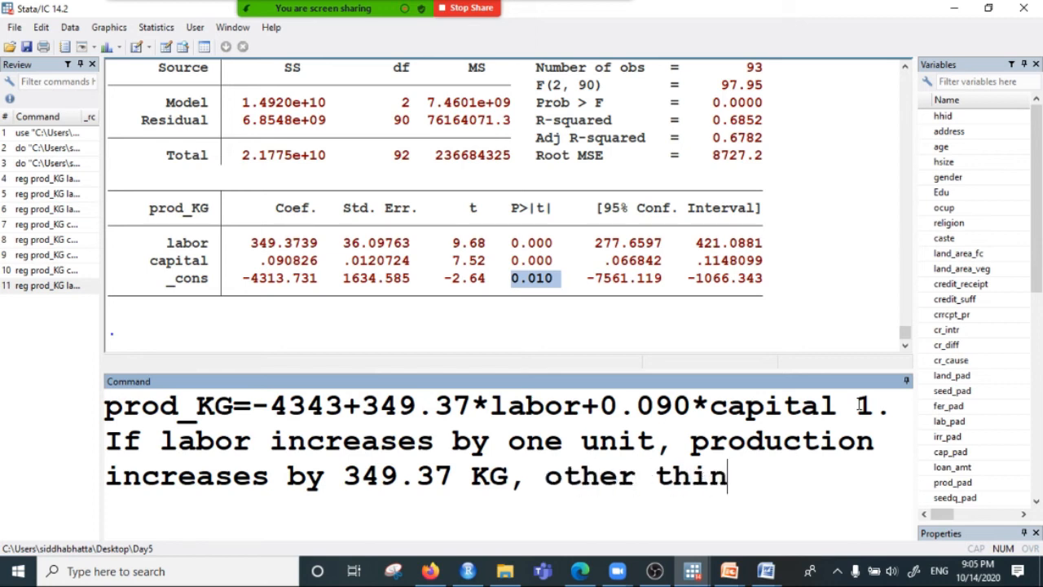
type("gs r")
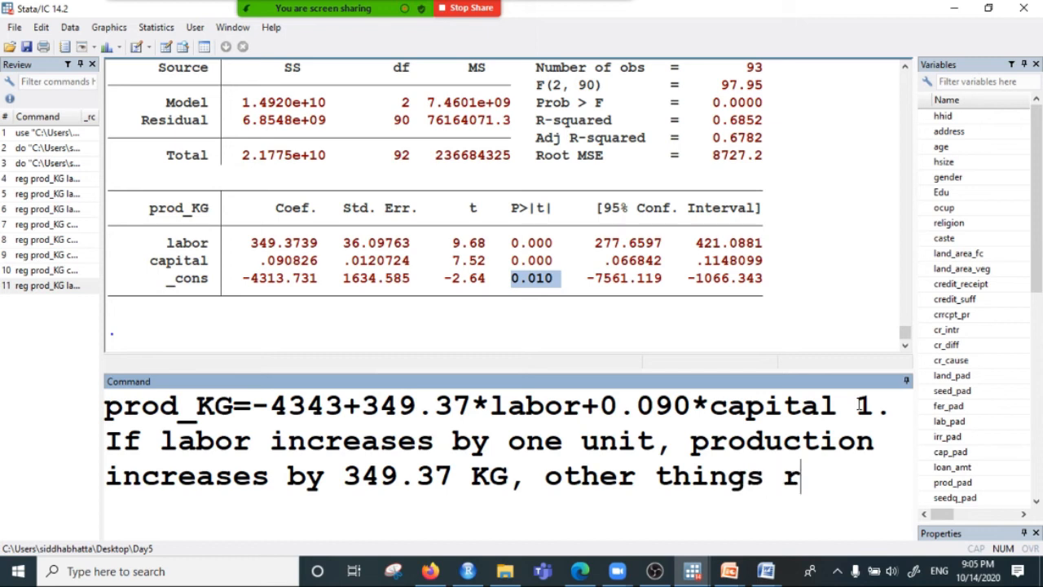
type("emaining ")
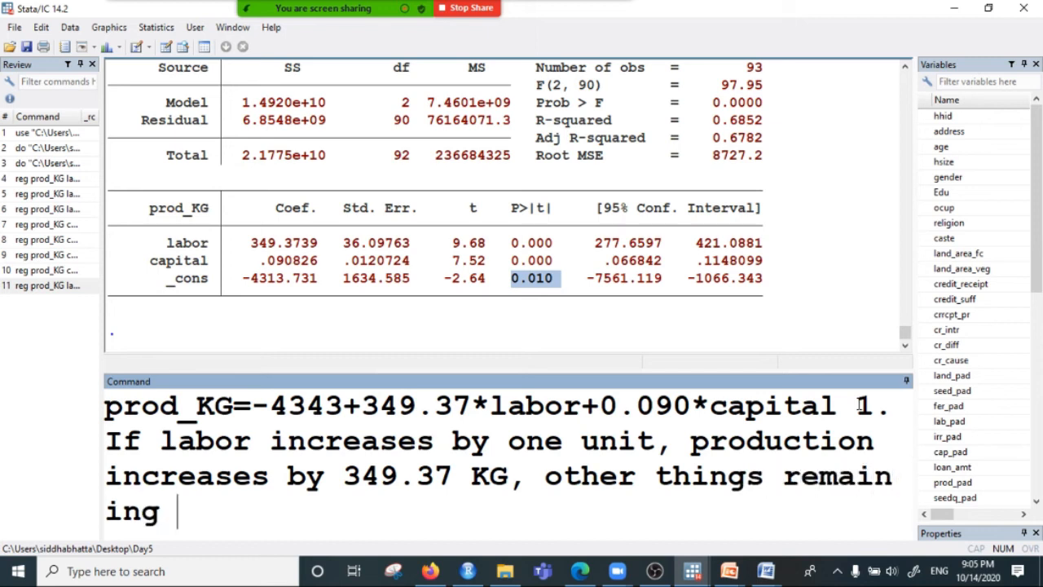
type("remaining ")
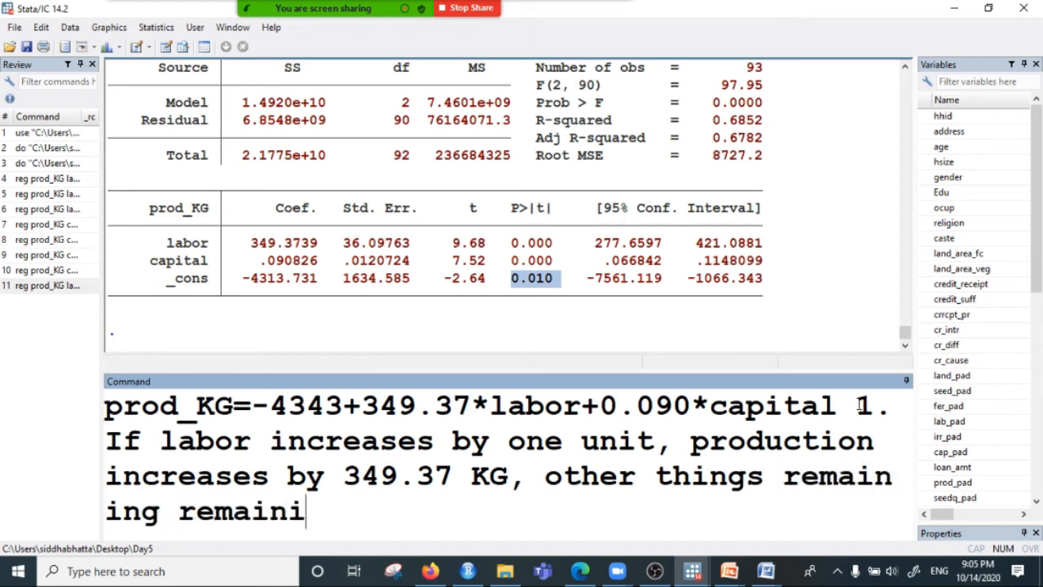
type("constnt")
key("BackSpace")
key("BackSpace")
key("BackSpace")
type("ant .")
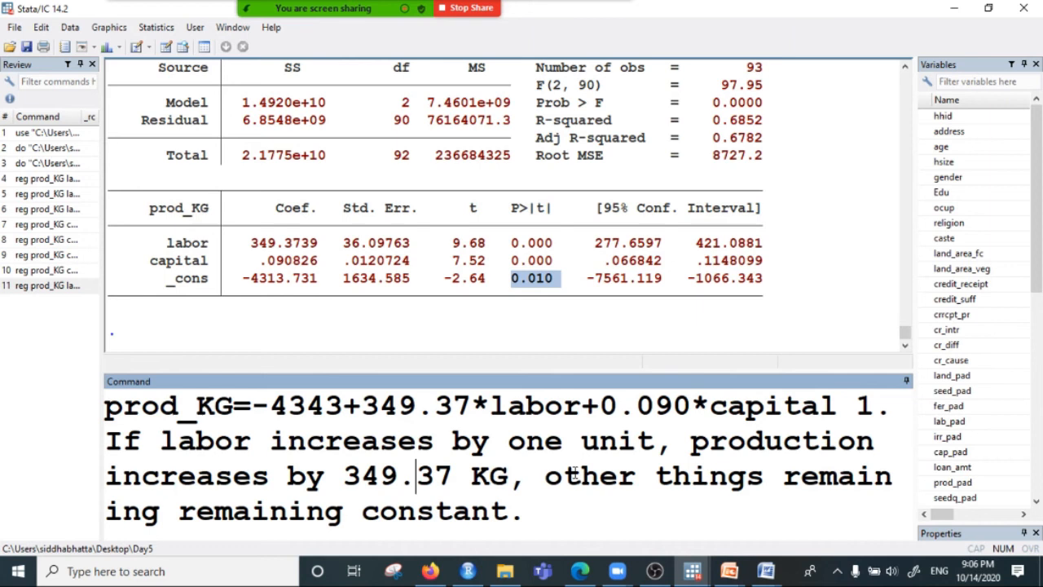
Examine the other-things-constant condition and the labor coefficient in the regression table.
left_click_drag(562, 476, 497, 507)
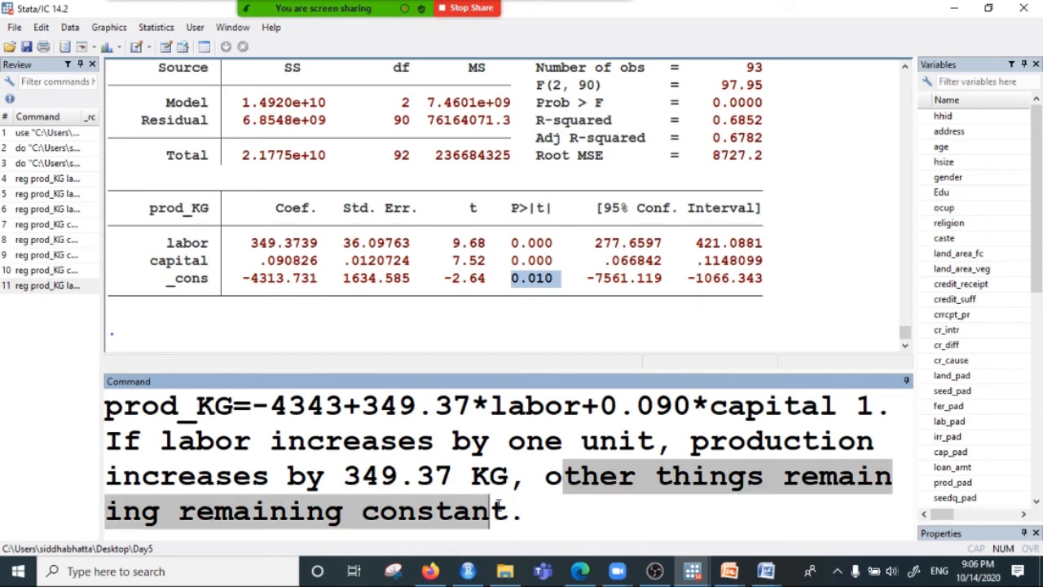
left_click(554, 523)
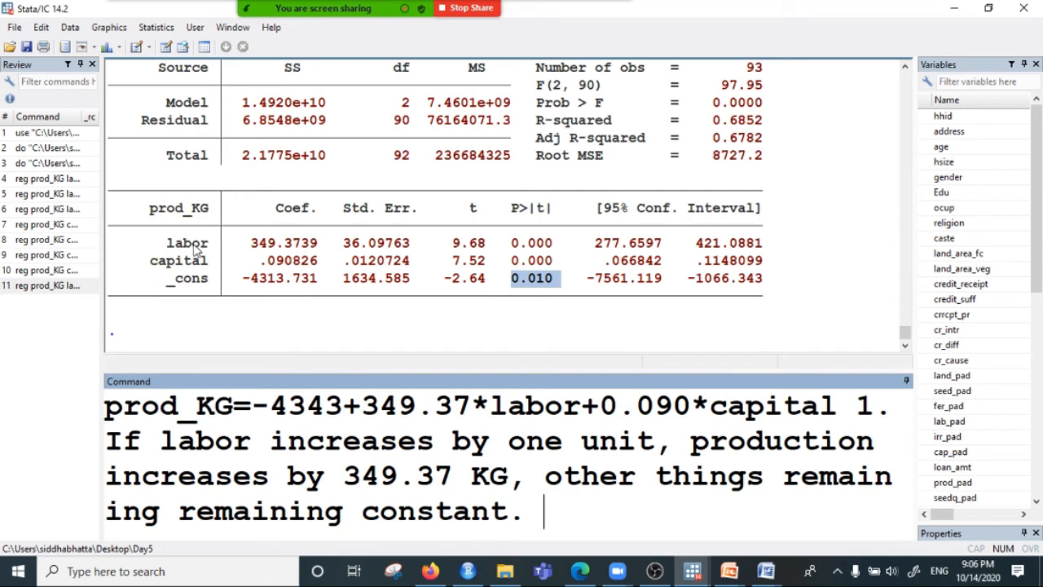
left_click_drag(251, 242, 318, 256)
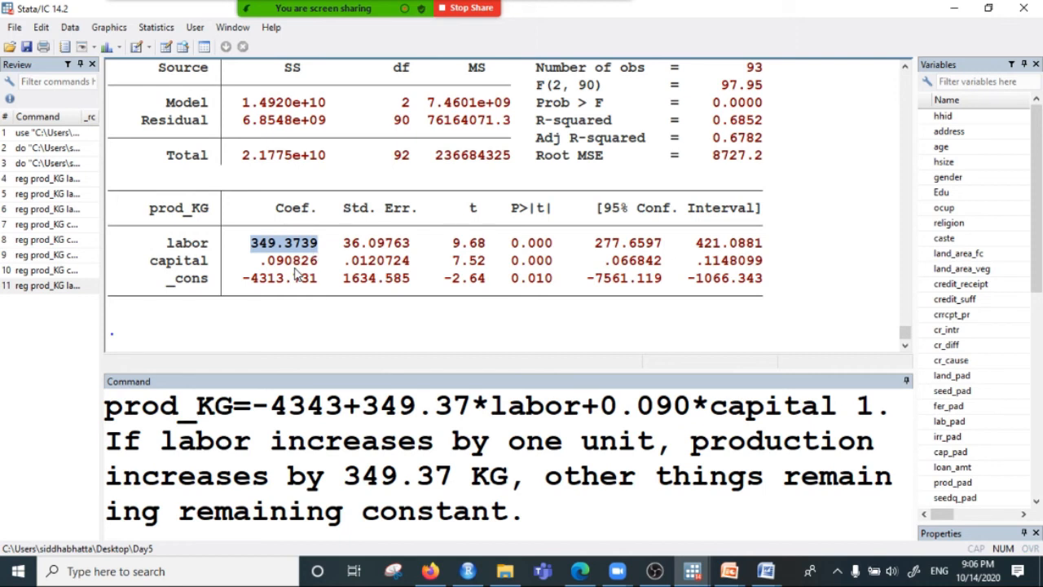
left_click(326, 439)
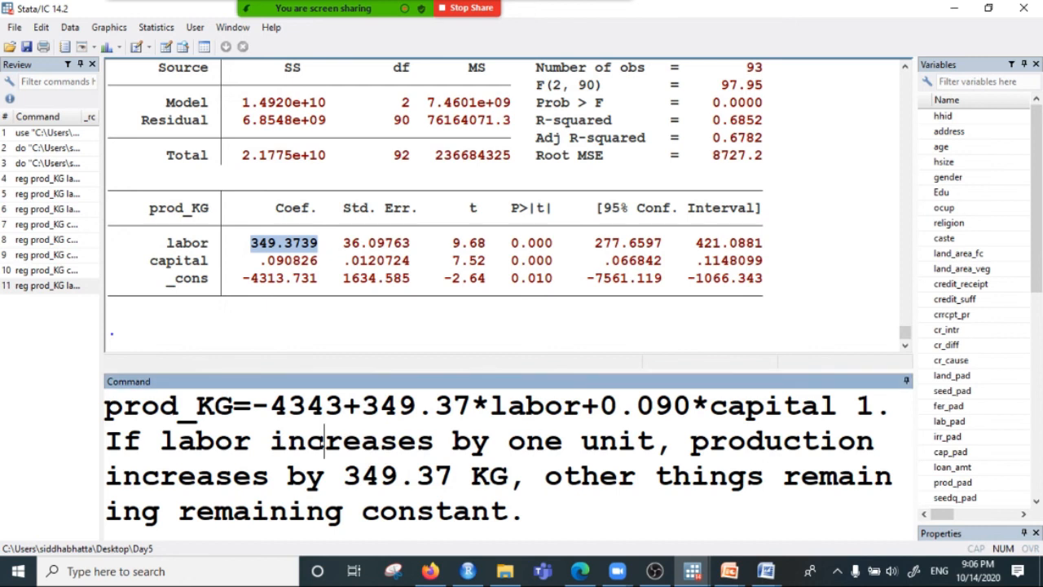
Move the equation and labor interpretation out of the Stata command area onto the blank last page of the Word notes document.
left_click(288, 411)
left_click_drag(545, 517, 98, 401)
key("ctrl+x")
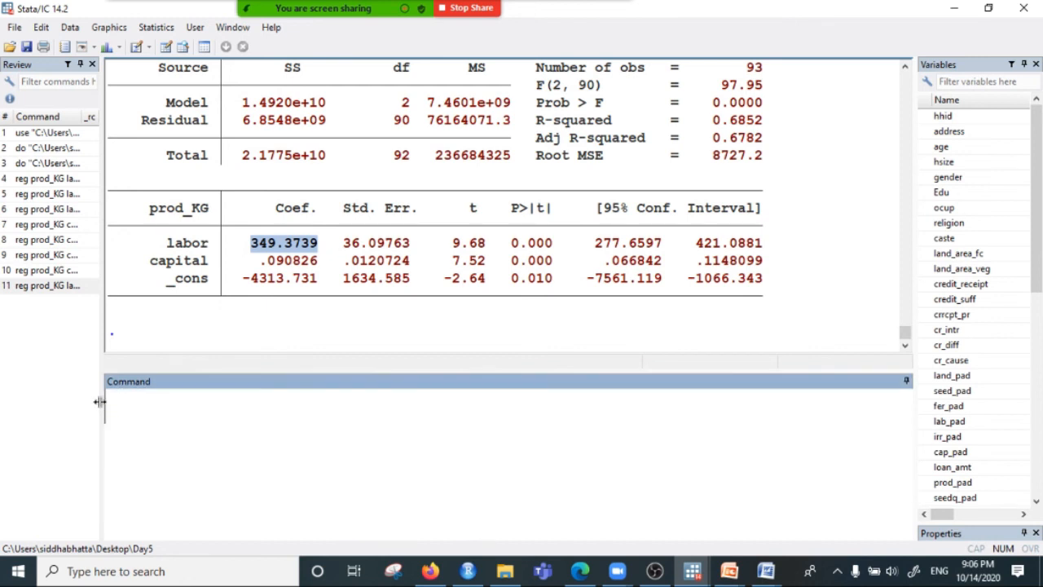
mouse_move(775, 573)
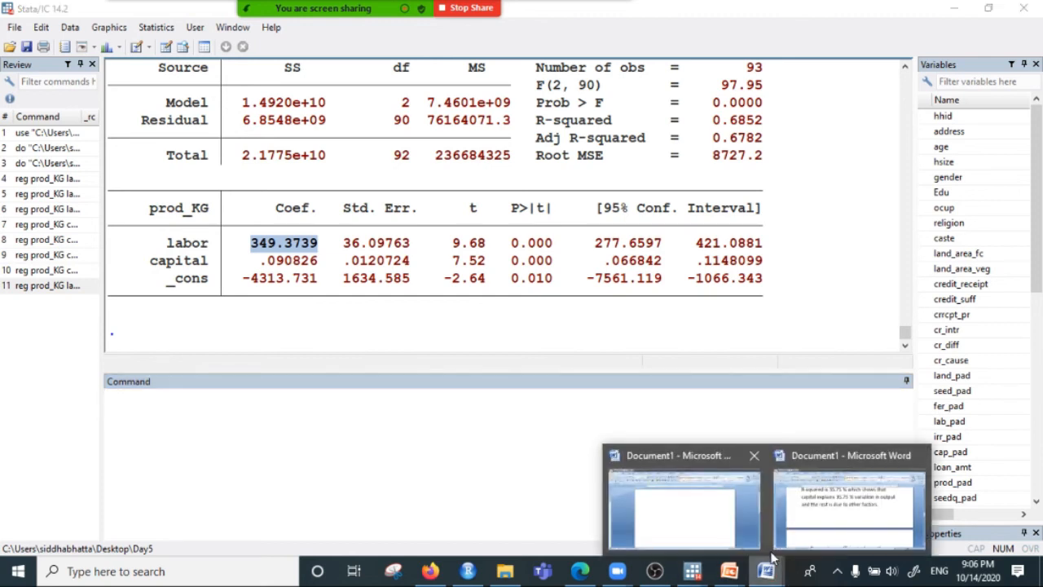
left_click(950, 484)
scroll(414, 337, "down", 5)
scroll(552, 386, "down", 15)
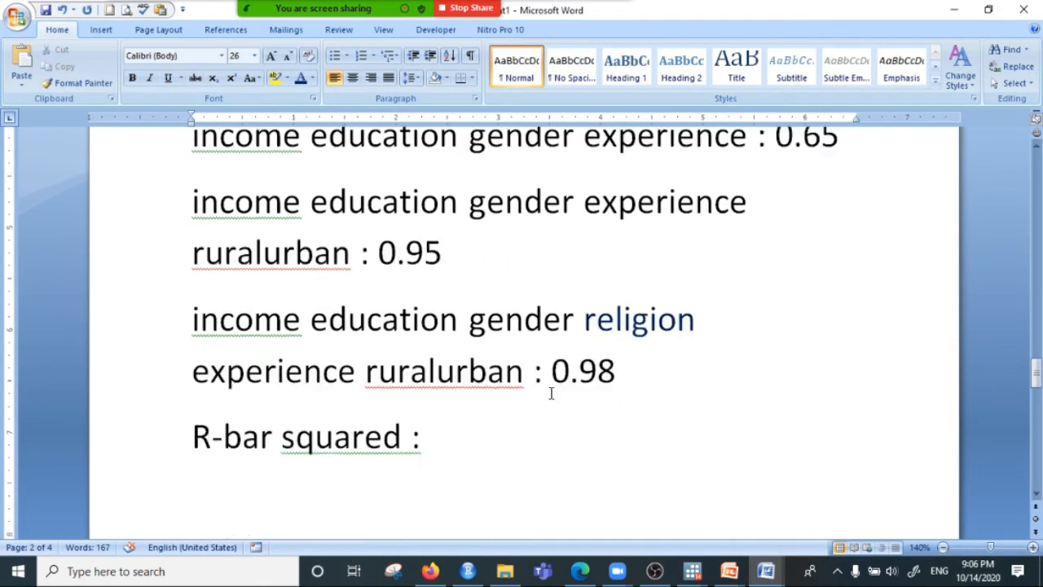
left_click(307, 290)
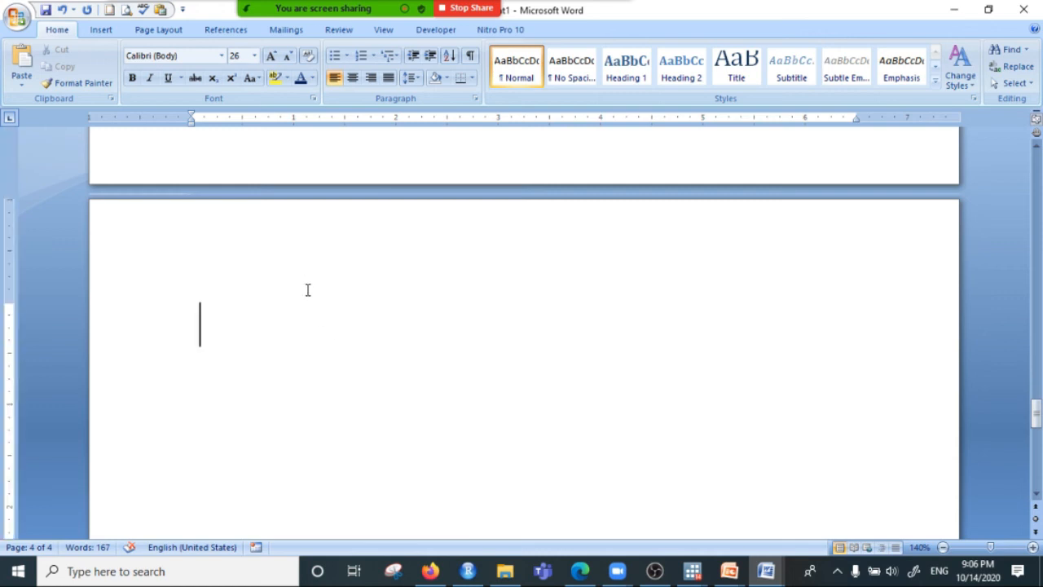
key("ctrl+v")
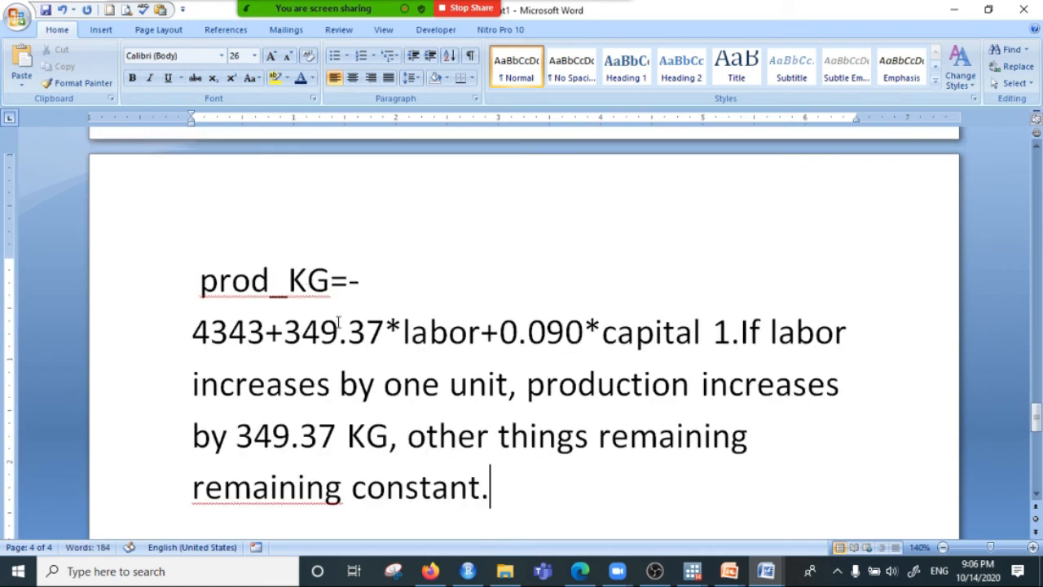
Put the labor interpretation on its own line below the equation.
key("Return")
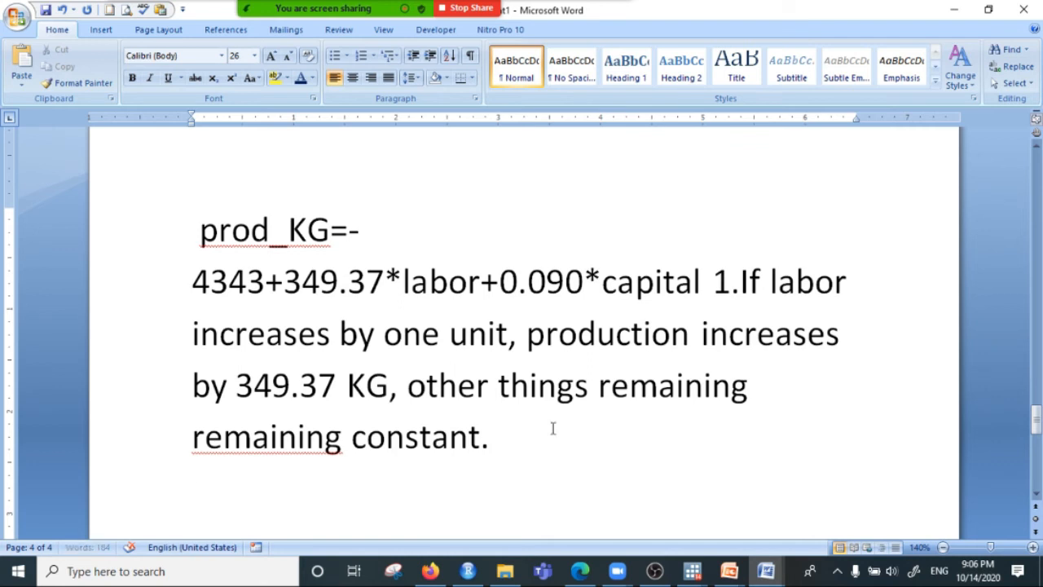
left_click(720, 262)
key("Return")
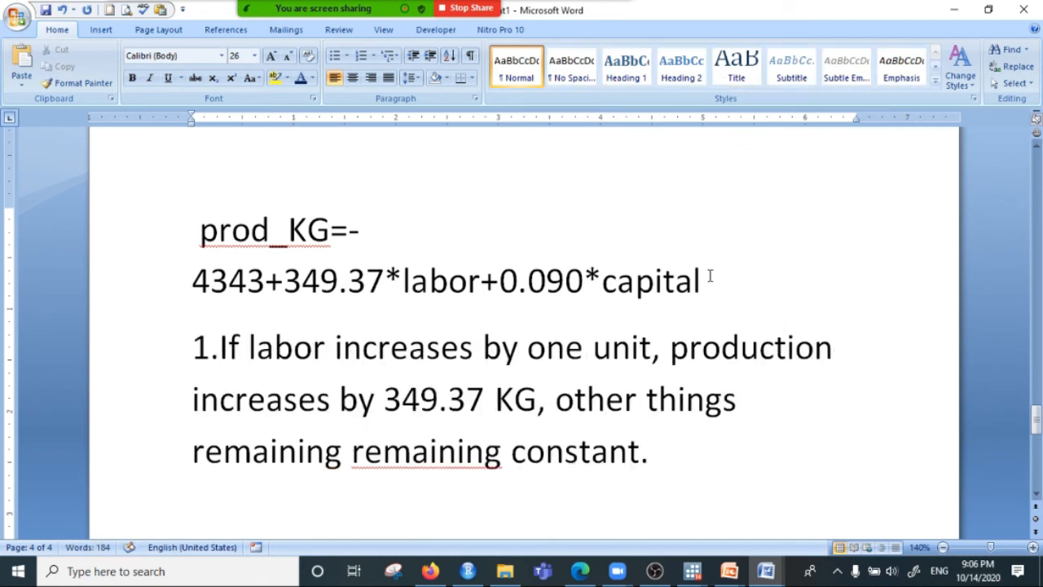
Start a second point below the labor interpretation reading "2. If capital is increased by Rs. 1, production increases by".
scroll(736, 309, "down", 2)
left_click(736, 300)
key("Return")
type("2. If")
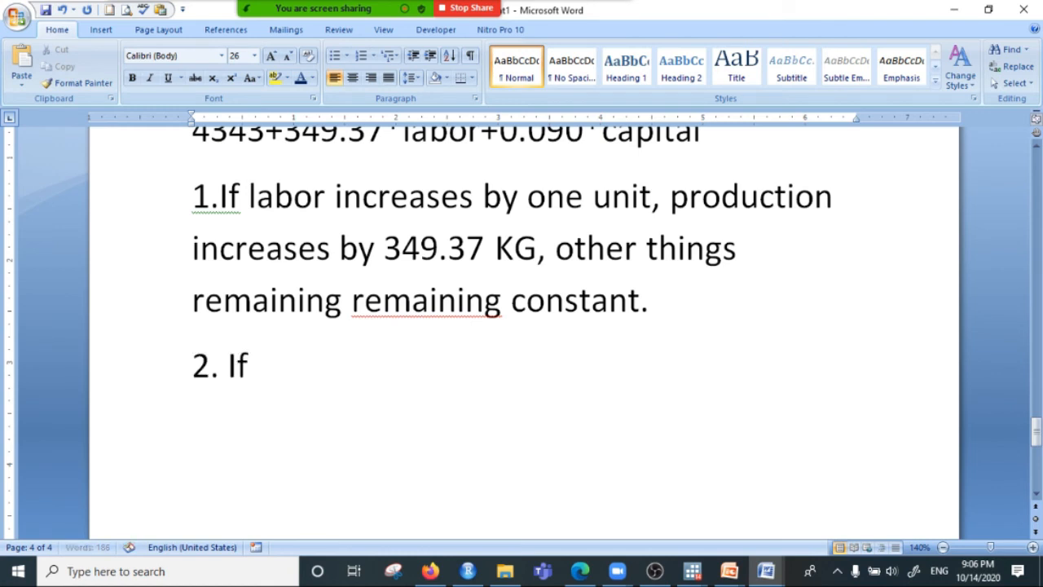
type(" capital")
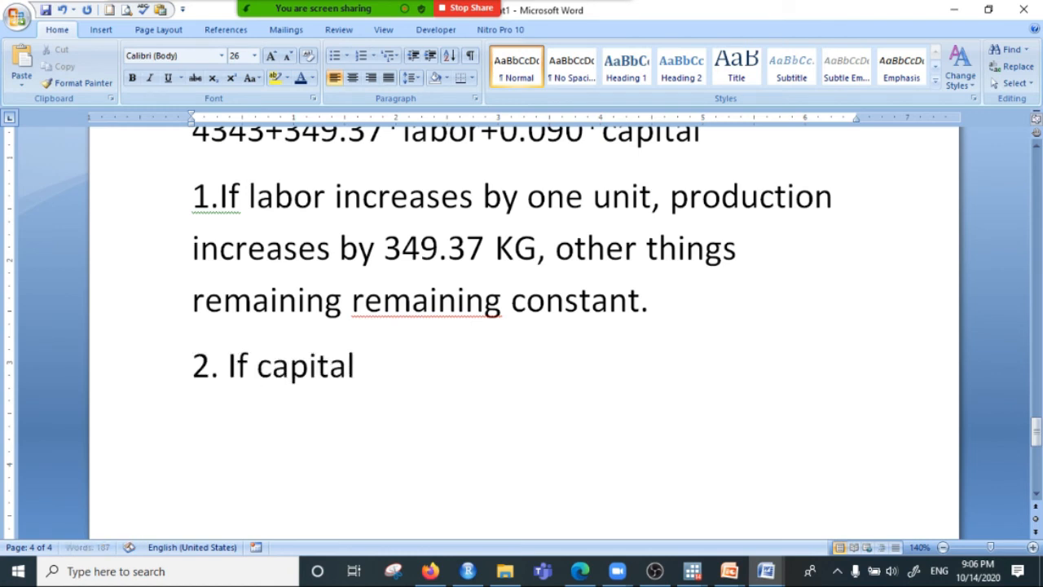
type(" is incr")
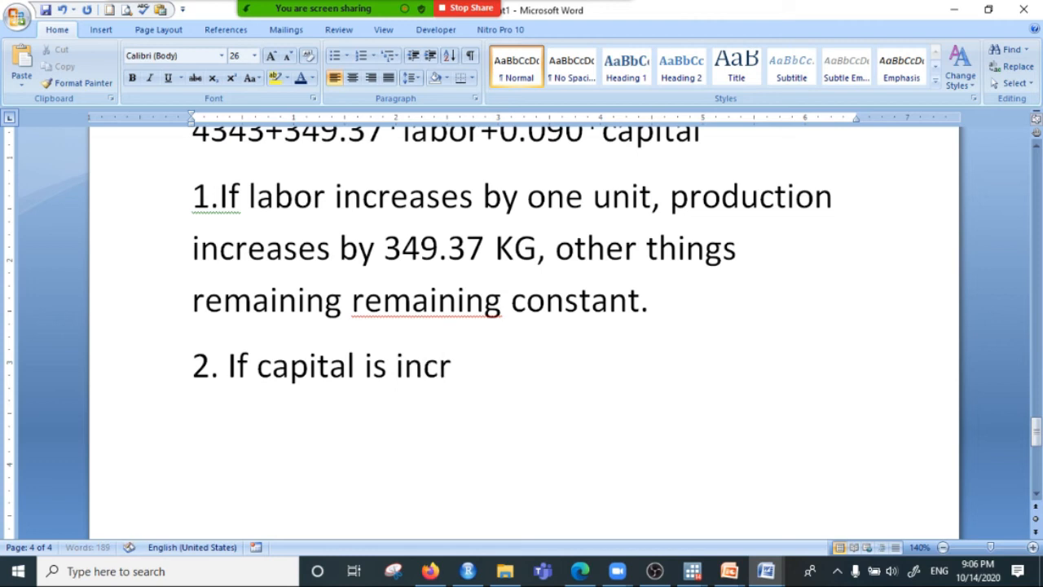
type("eased")
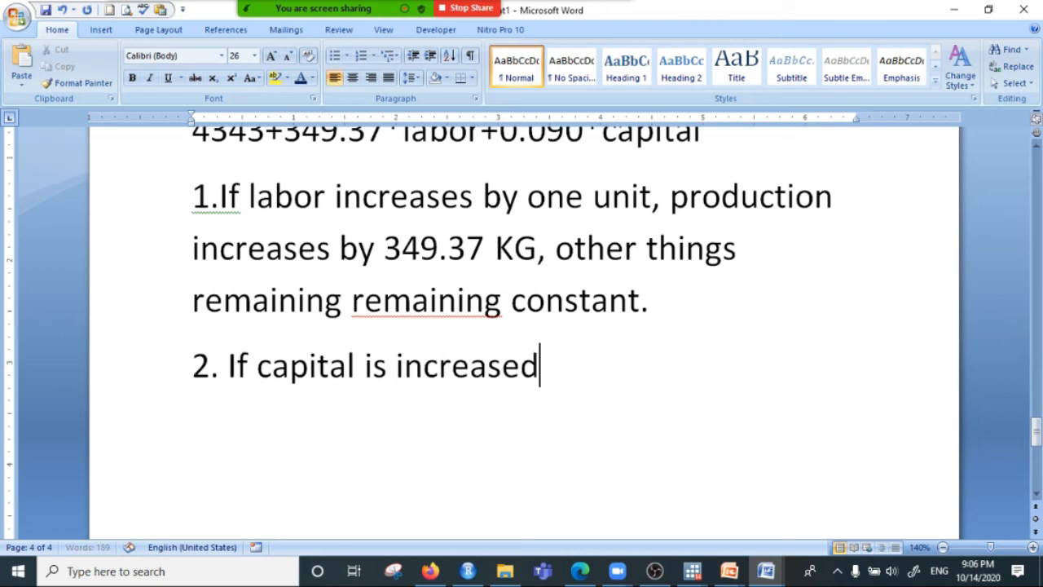
type(" by Rs")
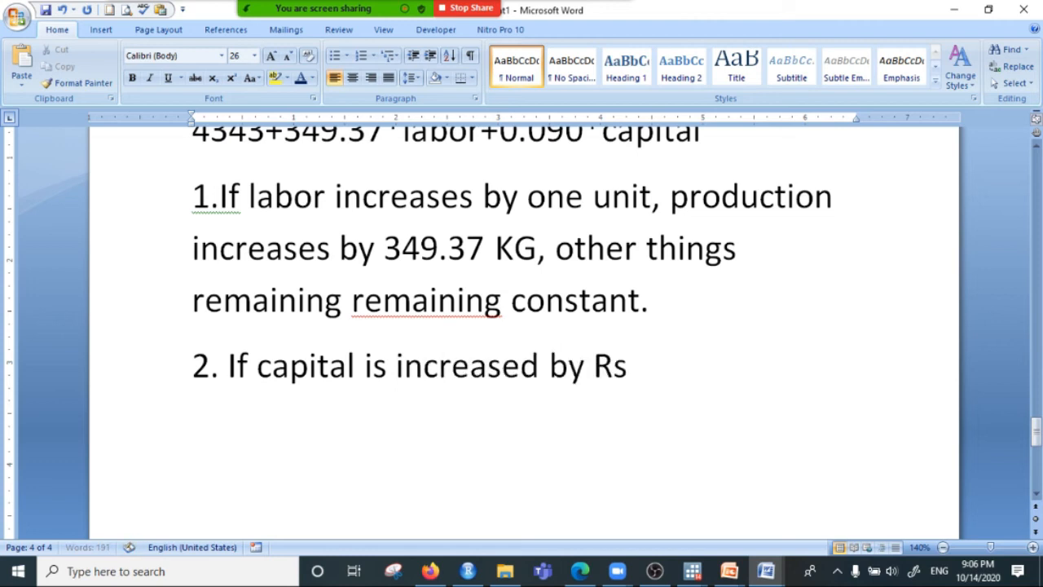
type(". 1, produ")
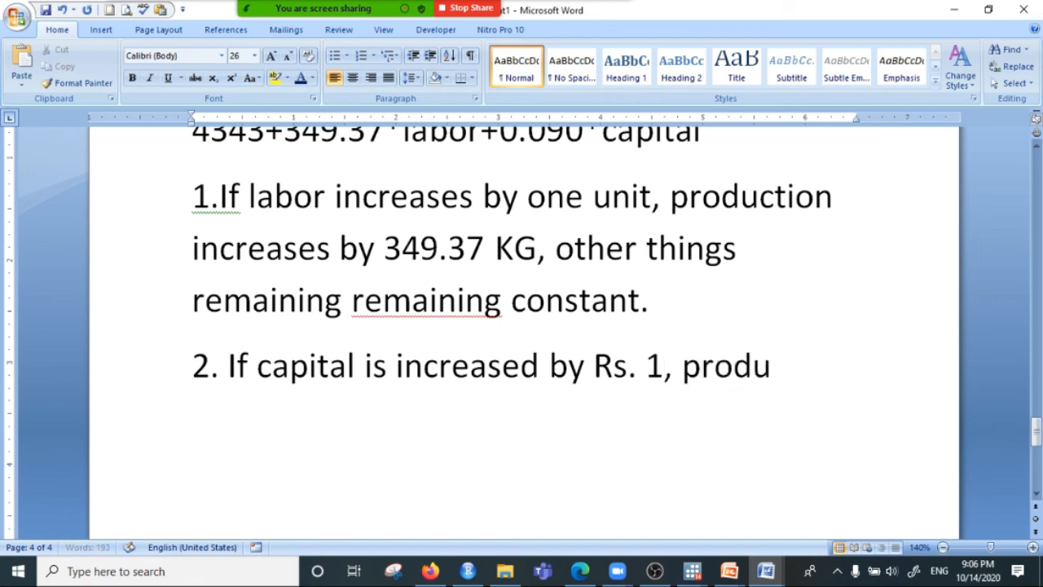
type("ction increases")
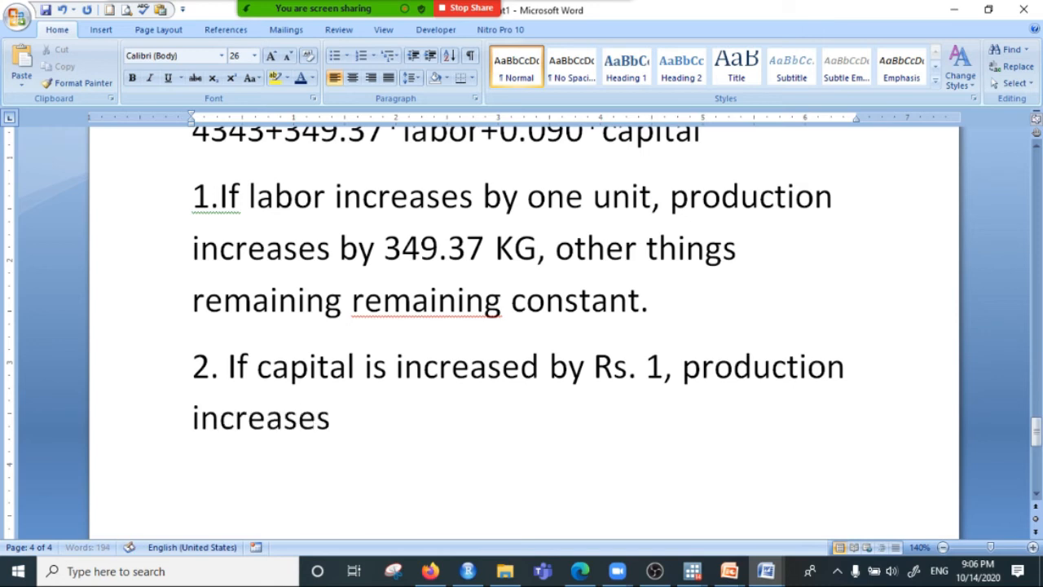
type(" by")
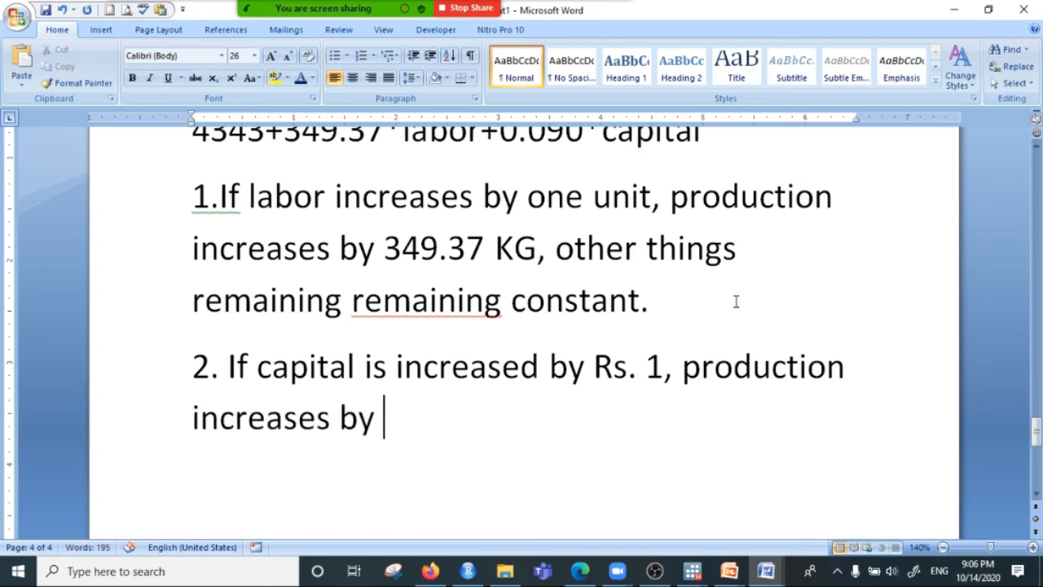
Continue the capital interpretation with the production increase of "0.09 KG," according to the capital coefficient in the equation.
scroll(736, 301, "up", 5)
scroll(547, 217, "down", 2)
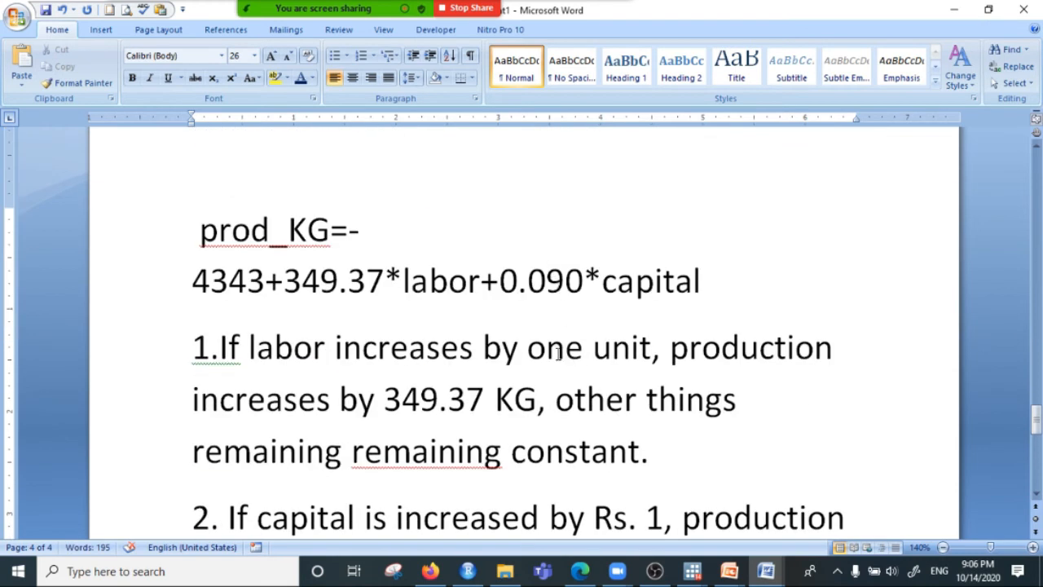
left_click(531, 285)
key("Right")
key("Right")
key("Right")
scroll(563, 383, "down", 3)
left_click(441, 322)
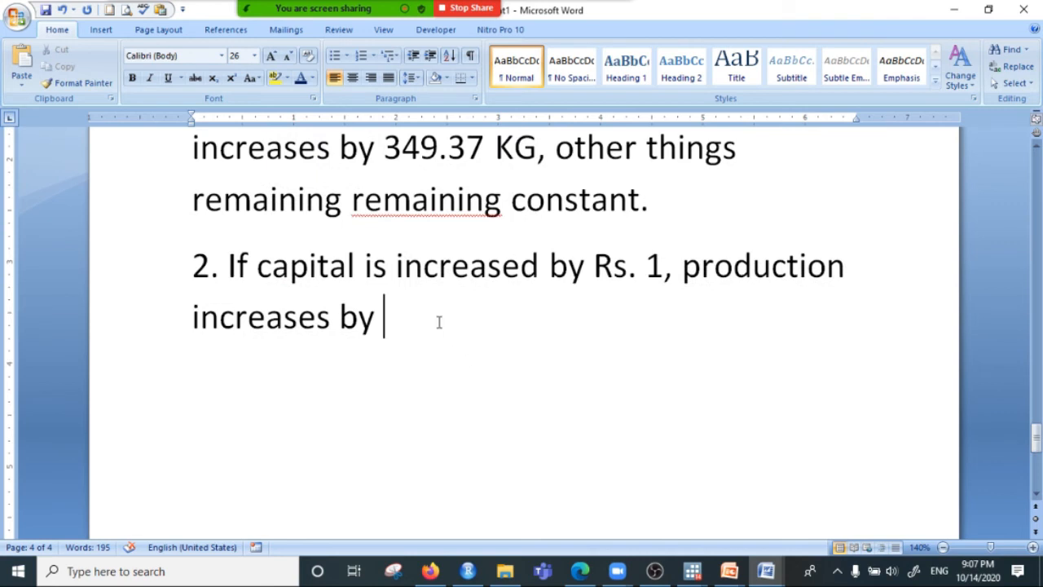
type("0.09")
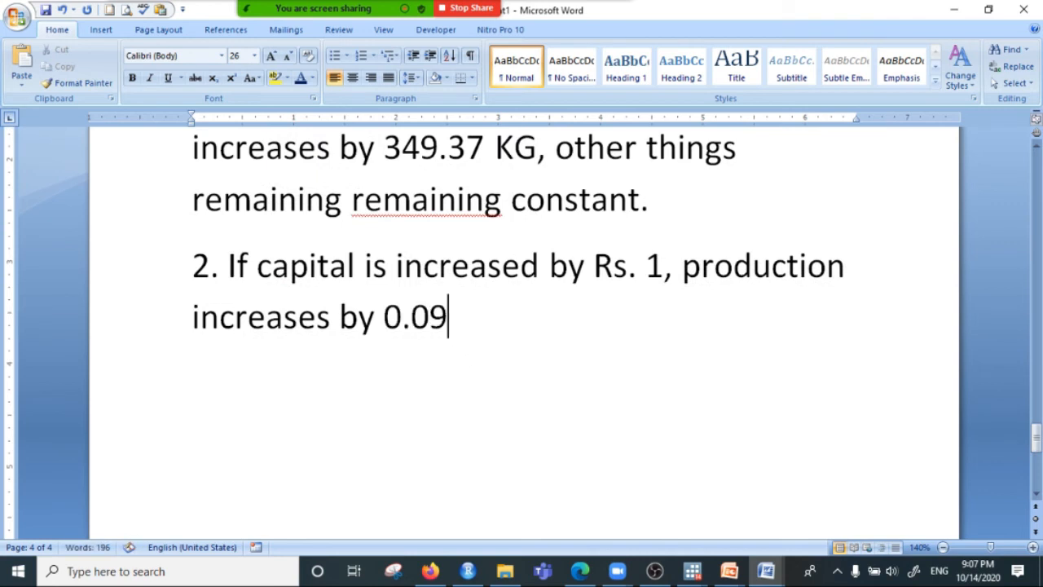
type(" KG,")
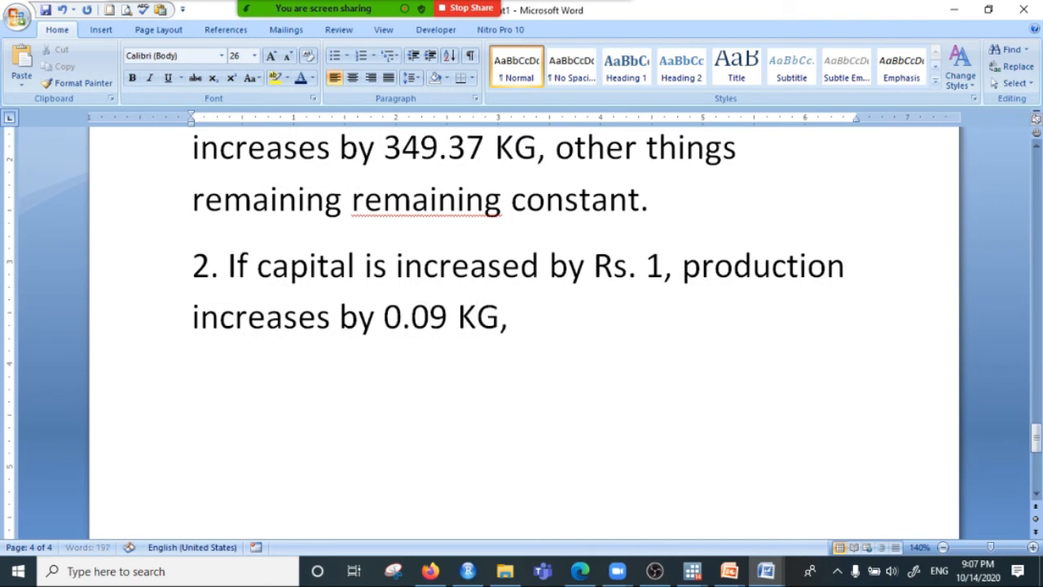
Finish the capital interpretation with the condition "other things remaining constant.".
type(" other rg")
key("BackSpace")
key("BackSpace")
type("thi")
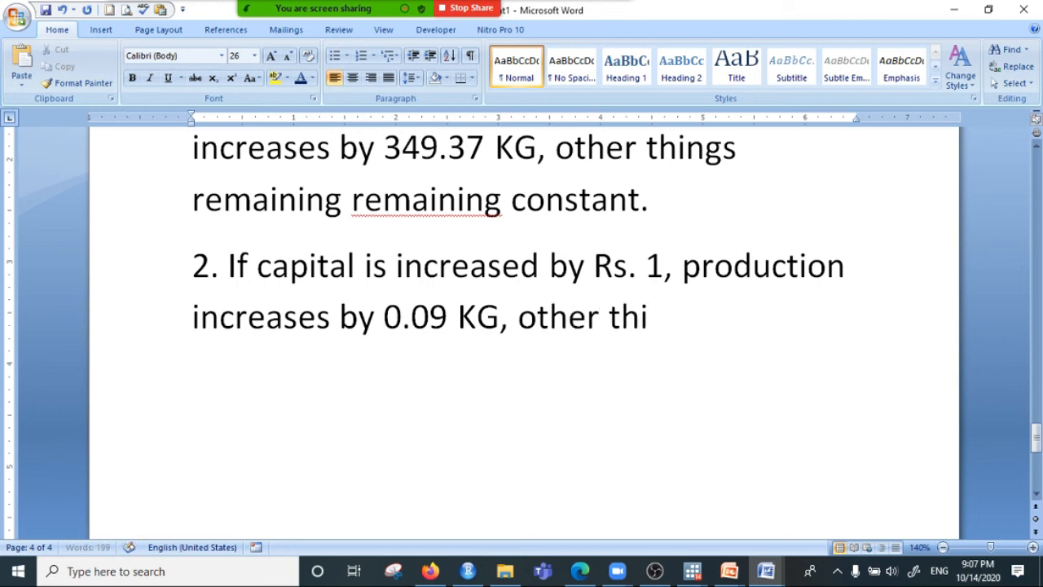
type("ngs remai")
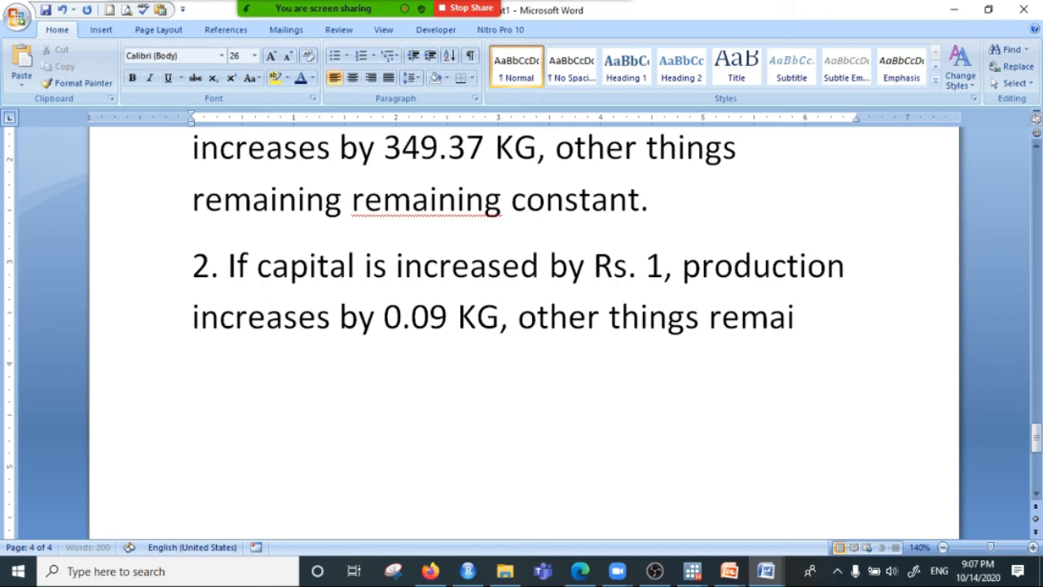
type("ning co")
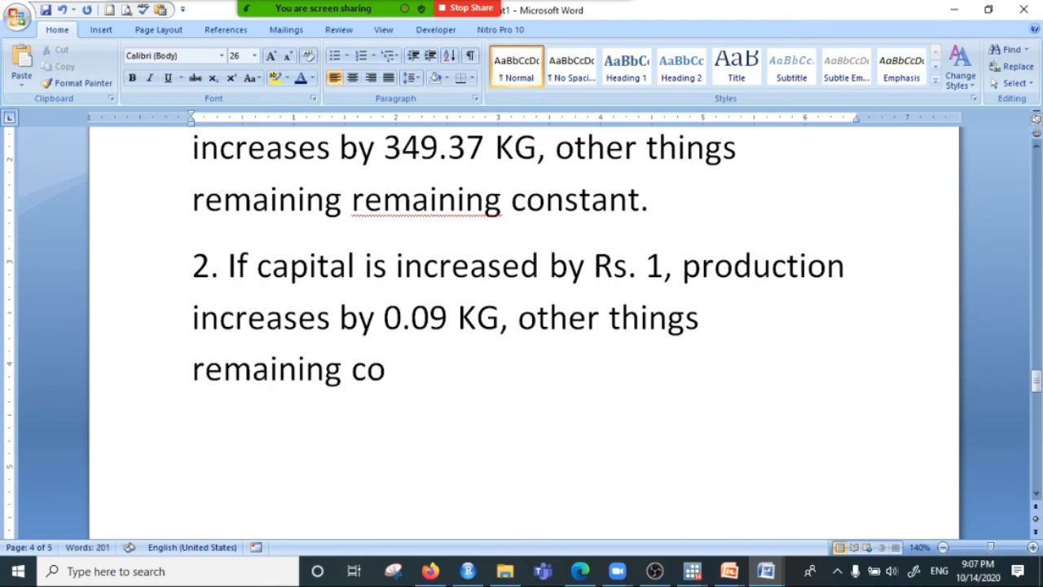
type("nstant.")
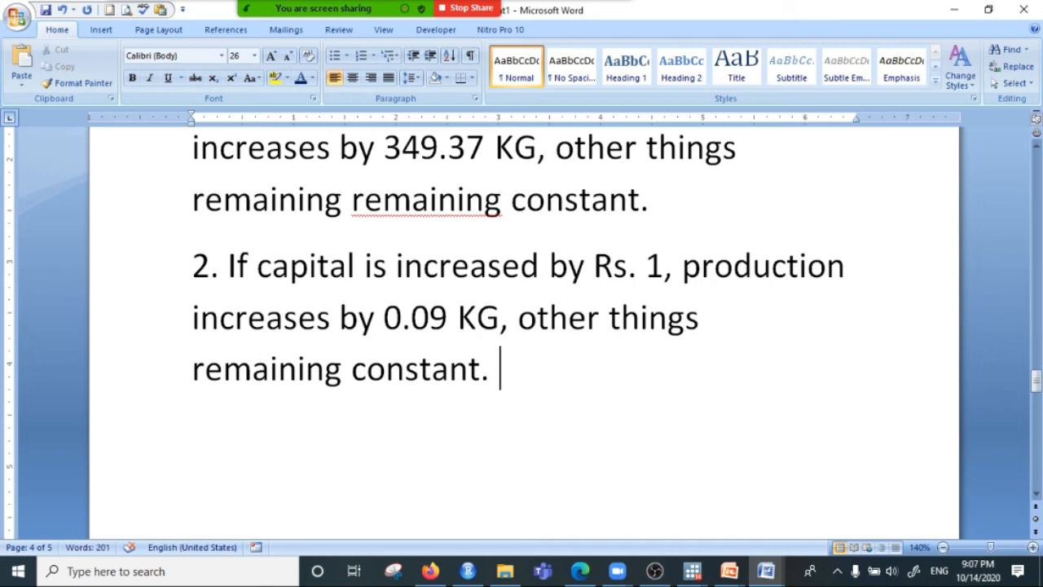
Shrink all the document text, bringing the equation and interpretations to 20 pt, and delete the repeated "remaining" in the labor interpretation.
key("ctrl+a")
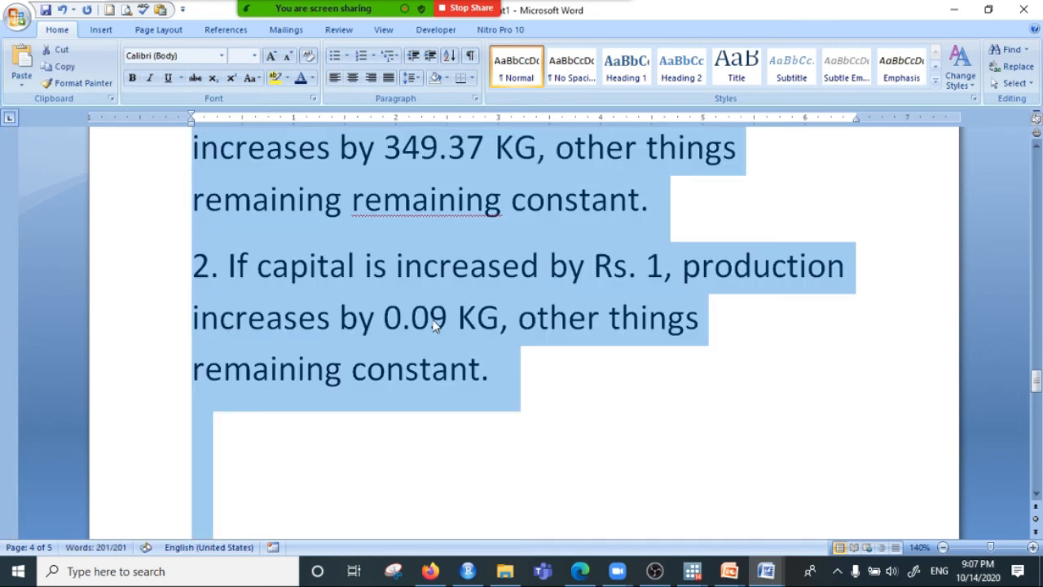
scroll(435, 326, "up", 5)
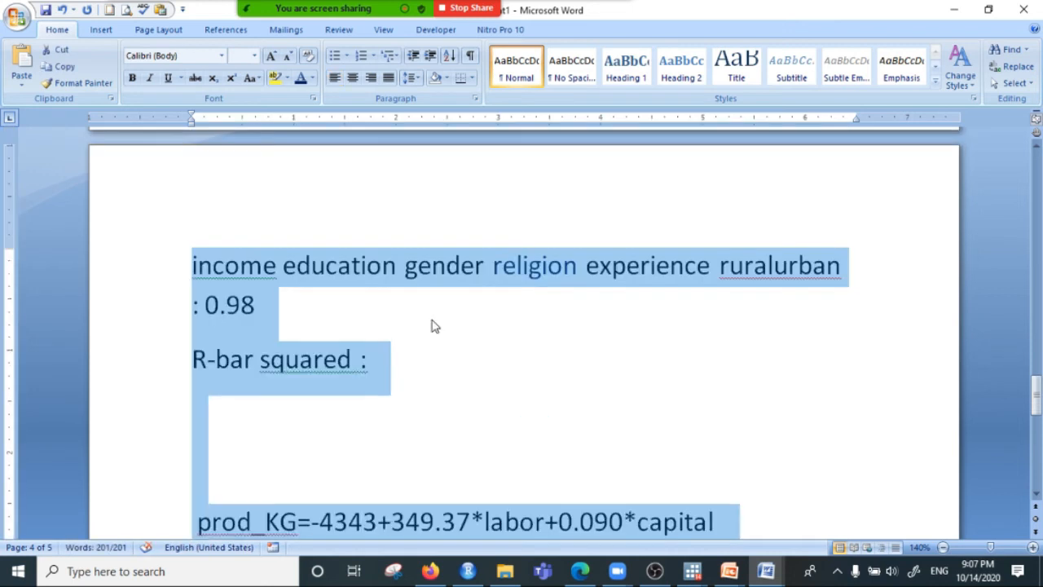
scroll(371, 370, "down", 5)
scroll(371, 371, "down", 2)
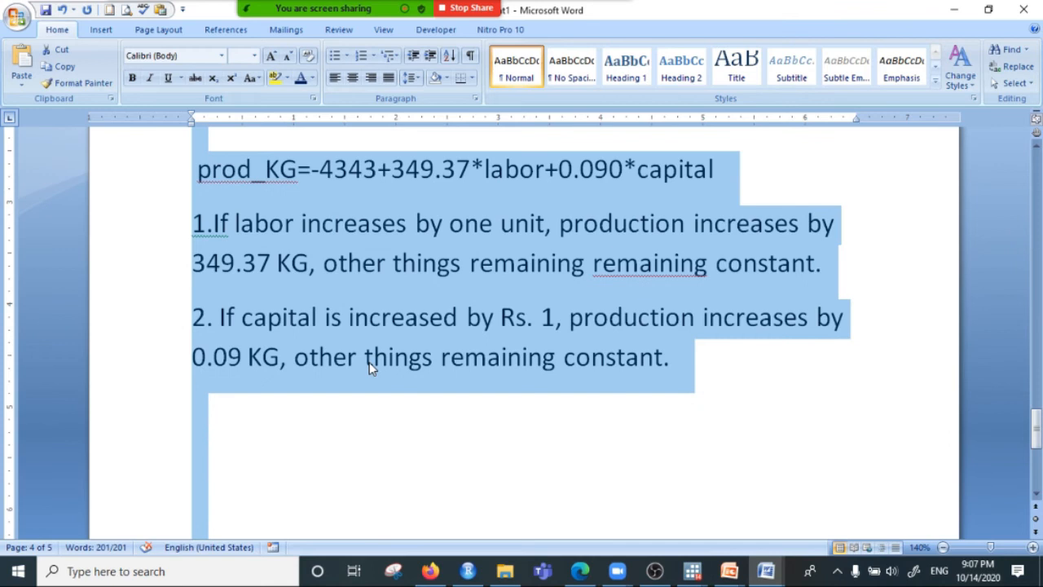
left_click(369, 362)
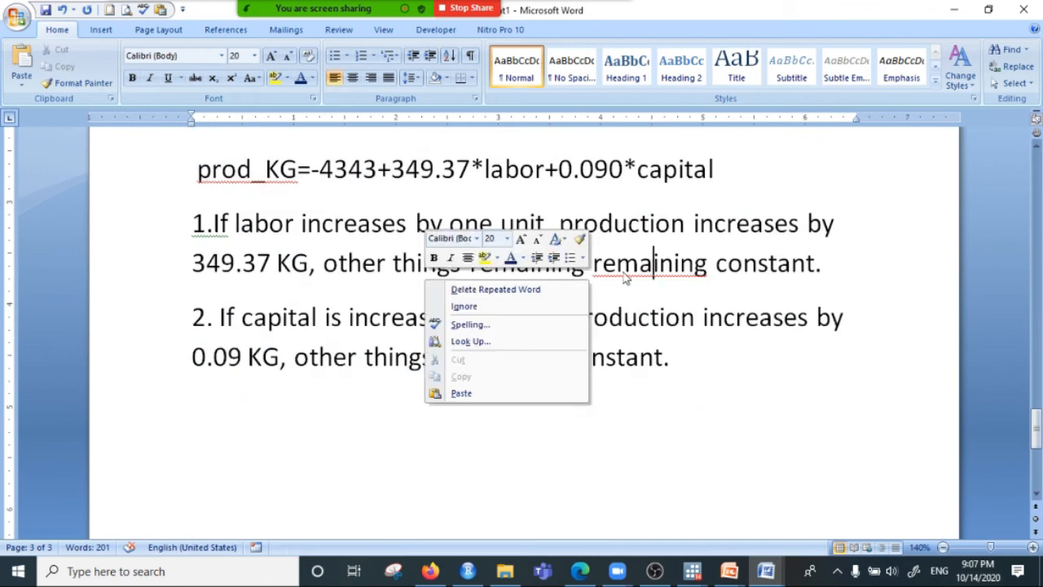
left_click(550, 290)
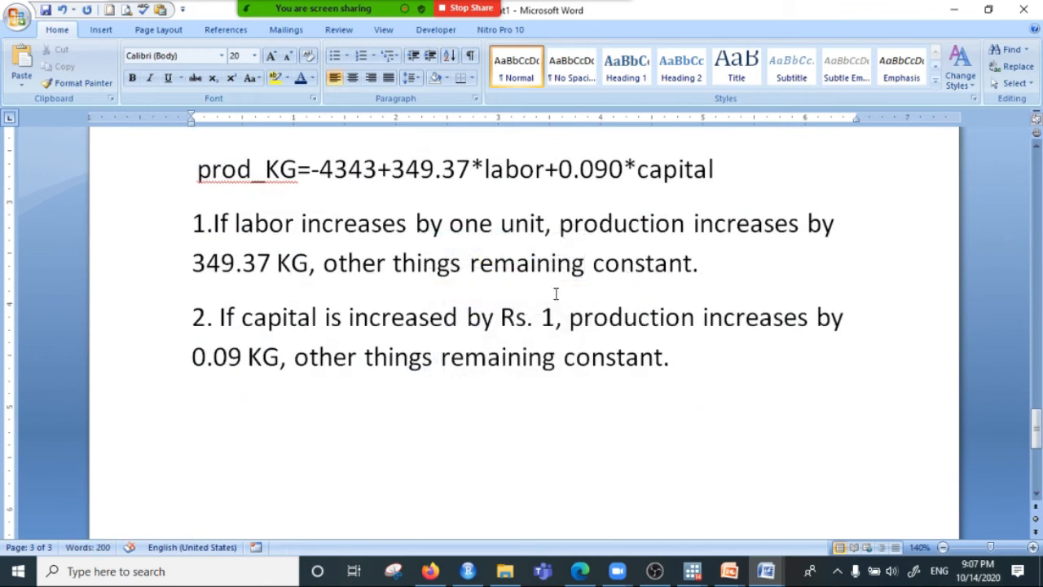
Colour "other things remaining constant" dark blue in both interpretations and insert a space after the number 1.
left_click_drag(321, 263, 658, 265)
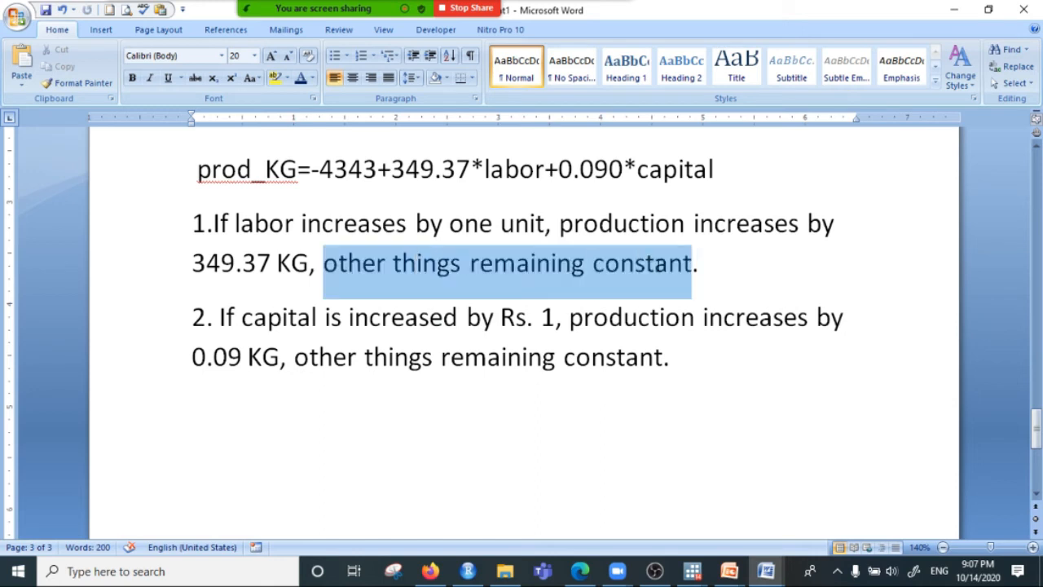
left_click(433, 356)
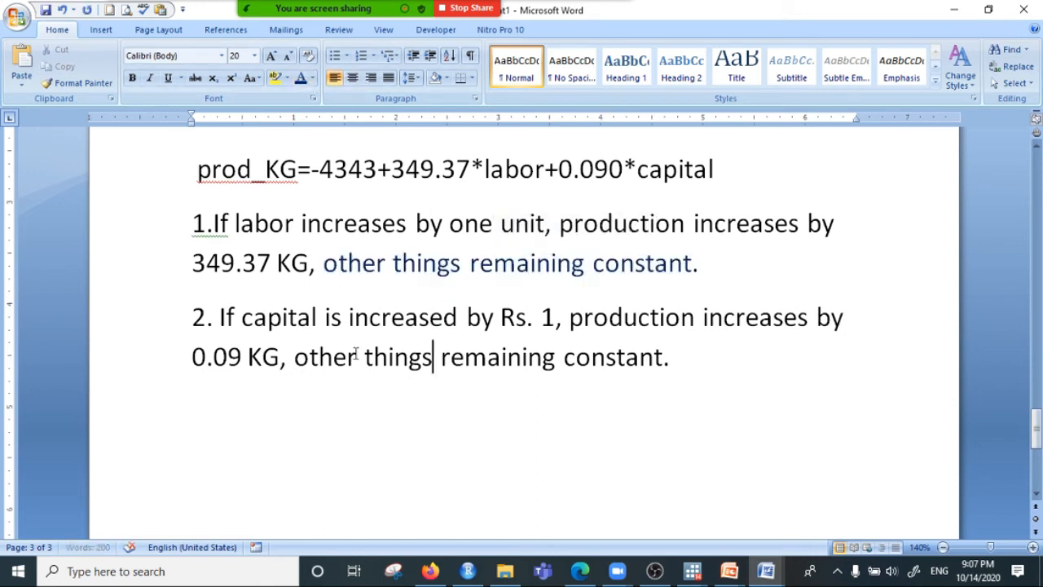
left_click_drag(295, 357, 620, 359)
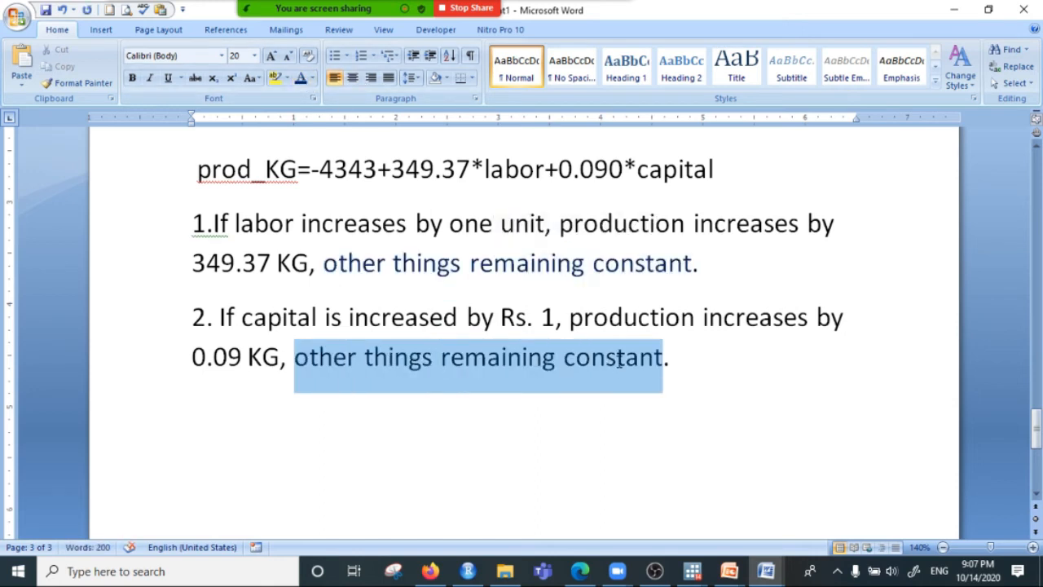
scroll(492, 431, "up", 3)
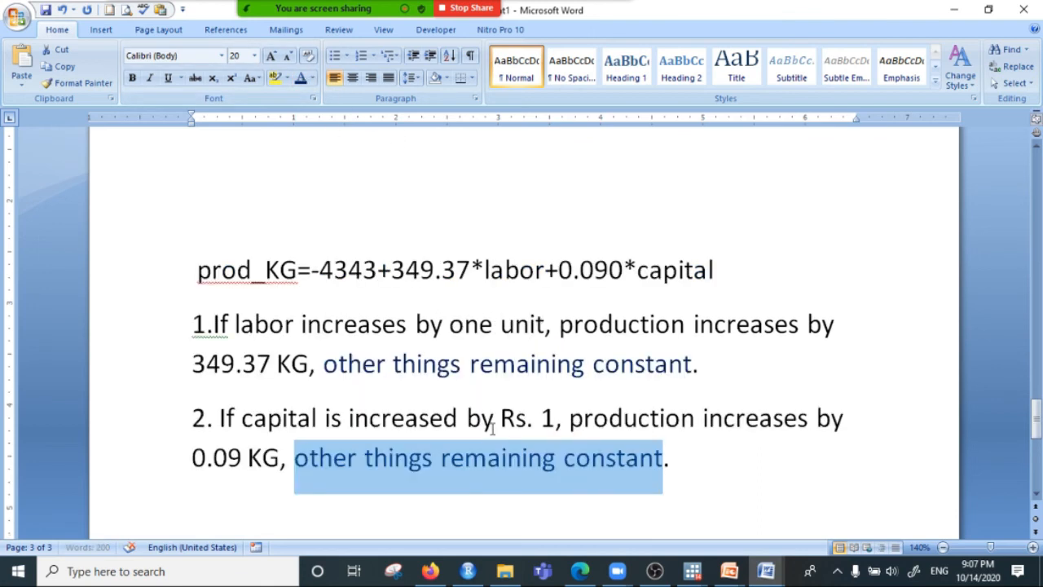
left_click(392, 271)
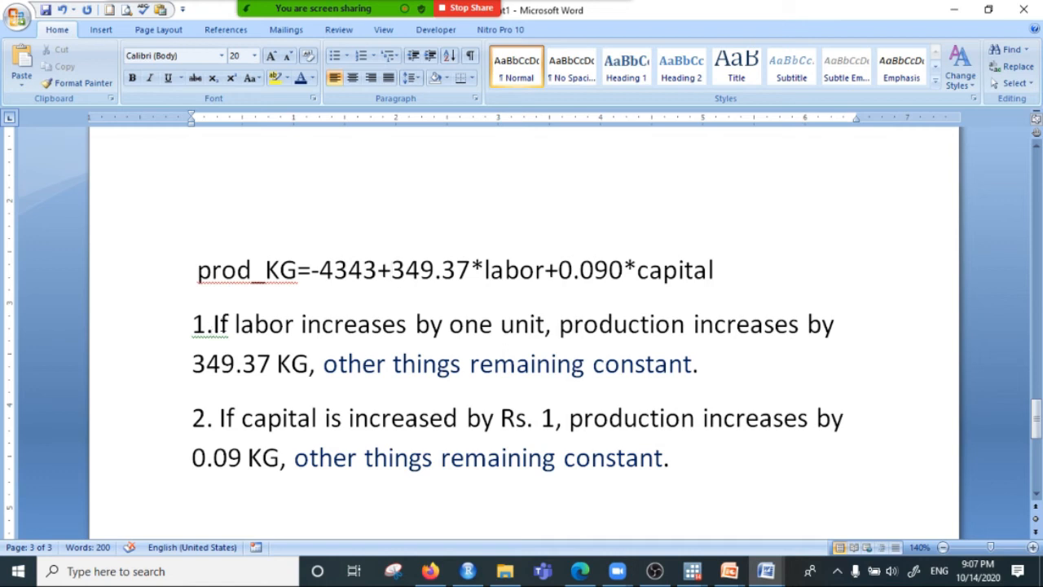
left_click(214, 323)
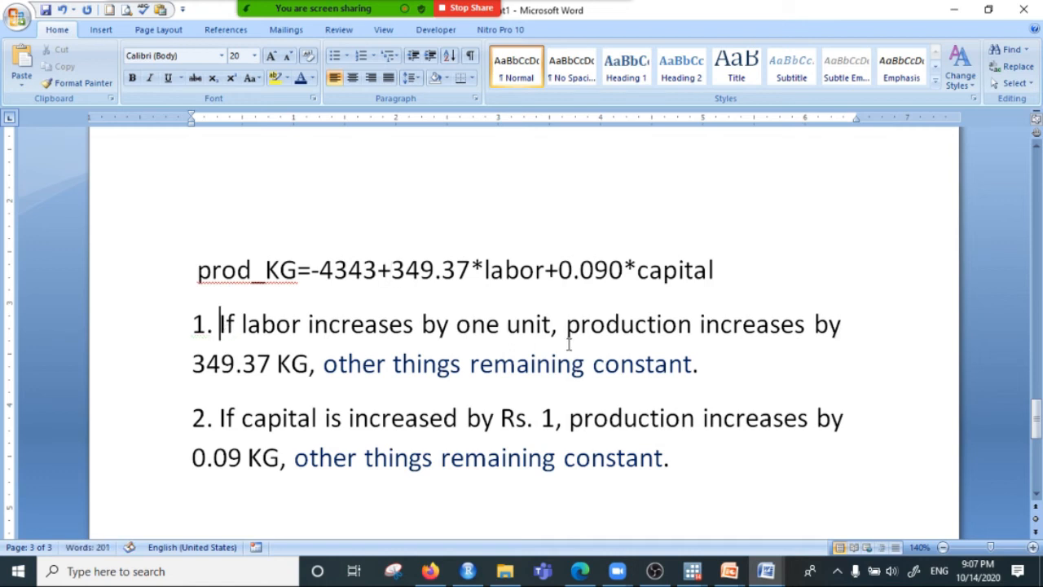
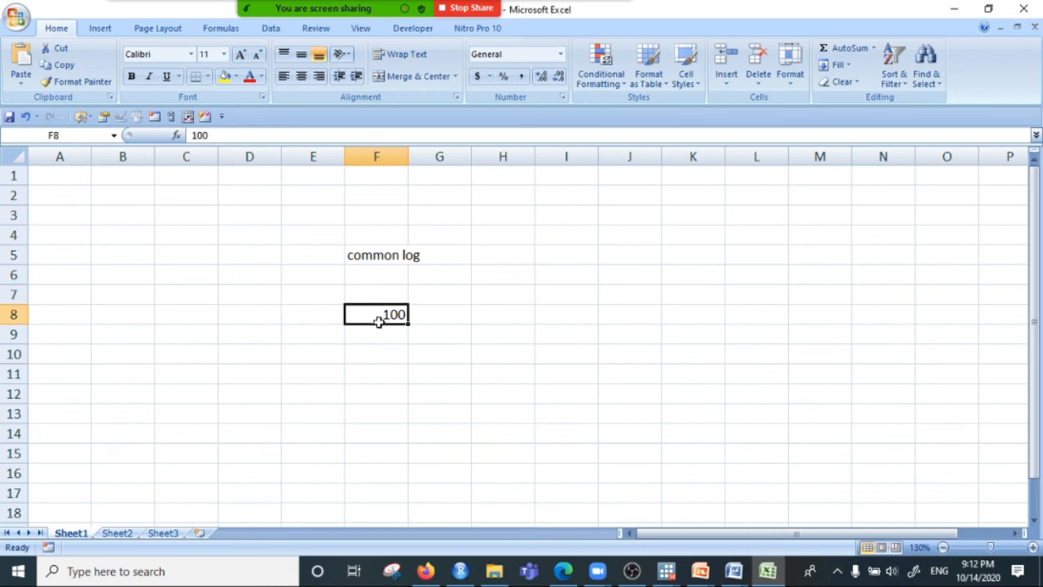
Beside the 100 in the common log example, enter log100 in cell G8 and its value 2 in H8.
left_click(480, 312)
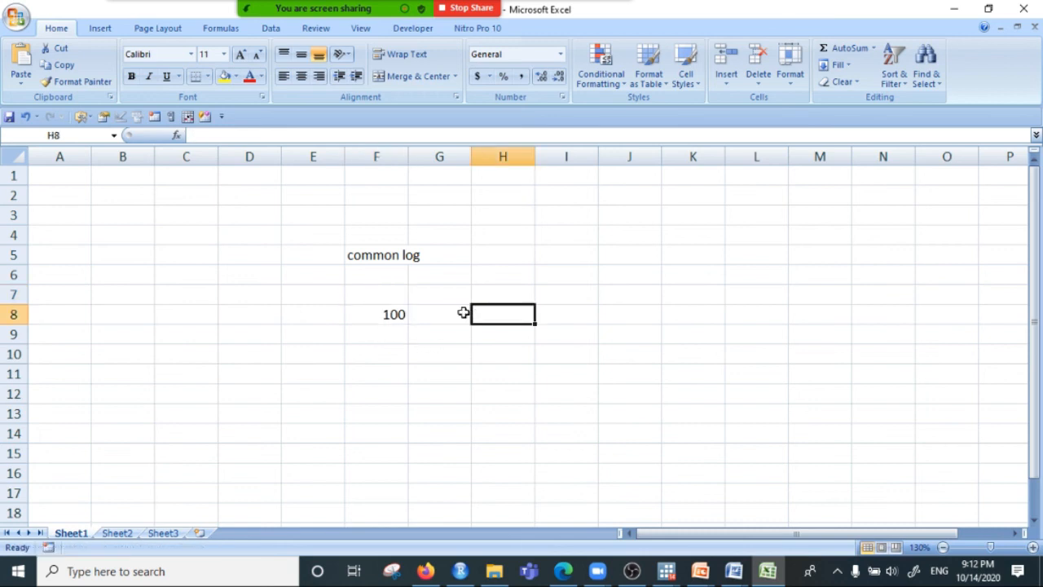
left_click(448, 313)
type("log100")
key("Tab")
type("2")
left_click(487, 350)
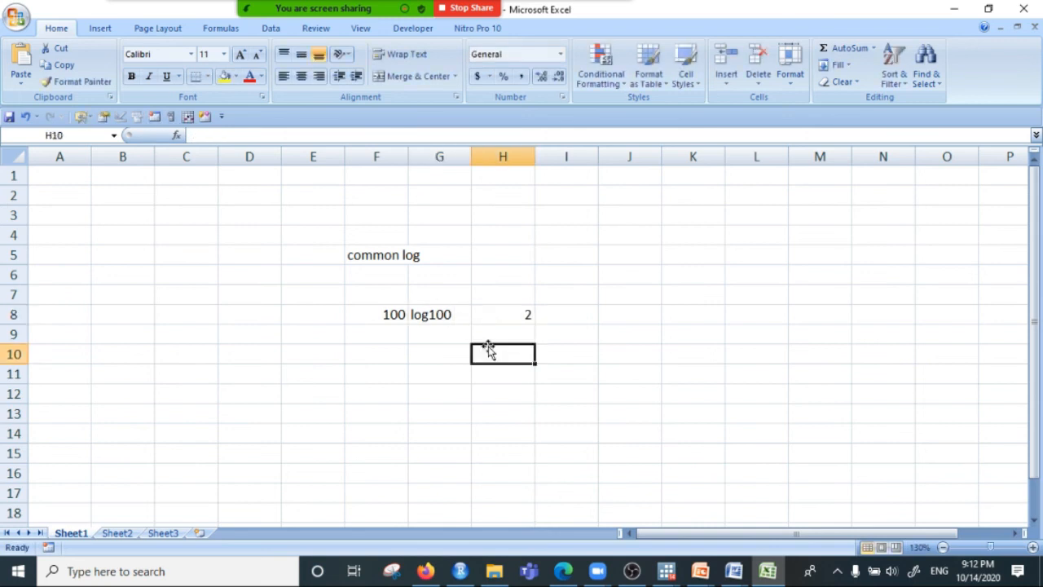
left_click(476, 313)
left_click(433, 314)
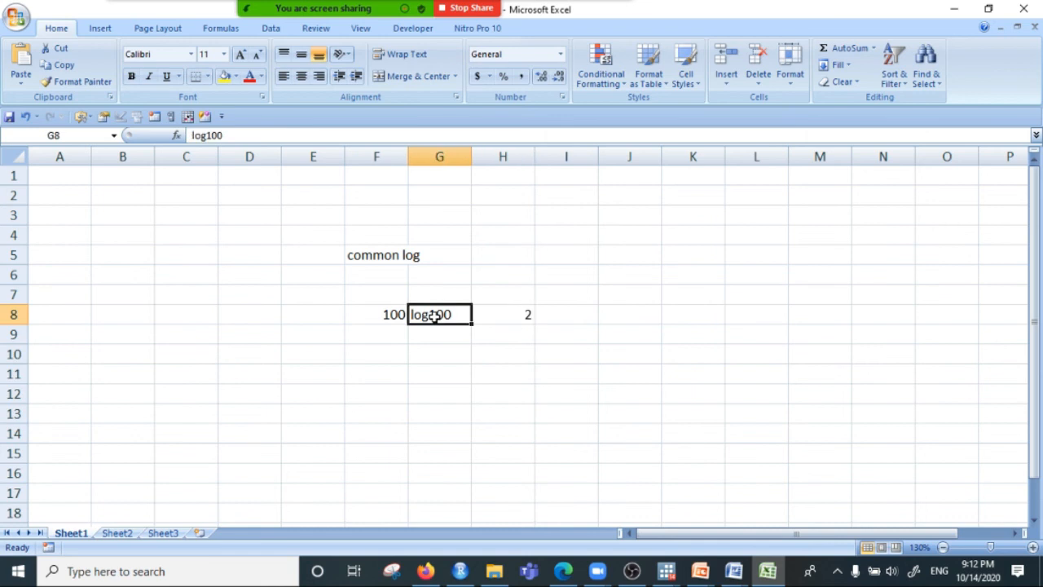
left_click(513, 312)
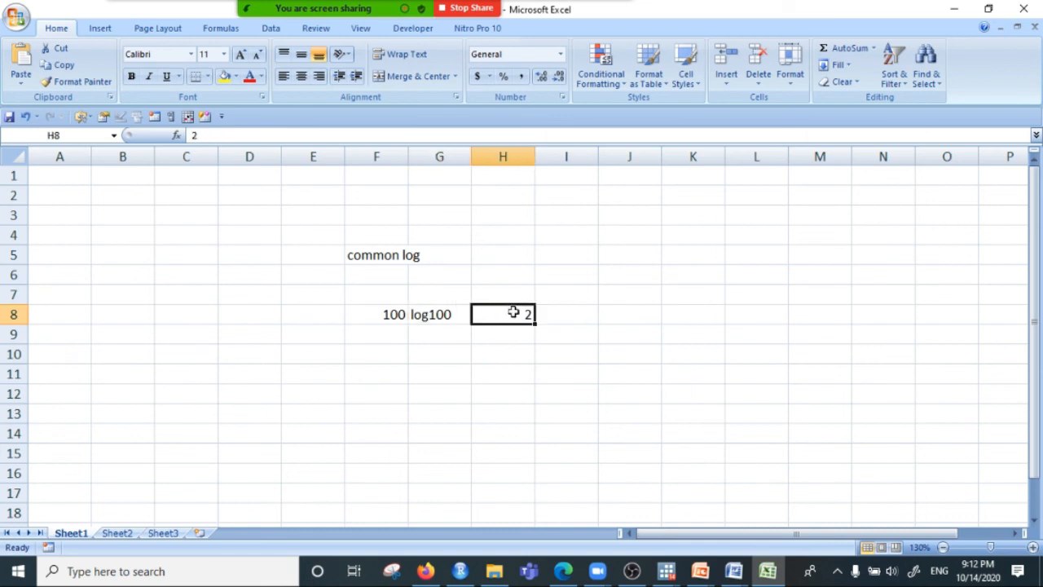
Enter the power form 10^2 in cell G9 below log100.
left_click(427, 336)
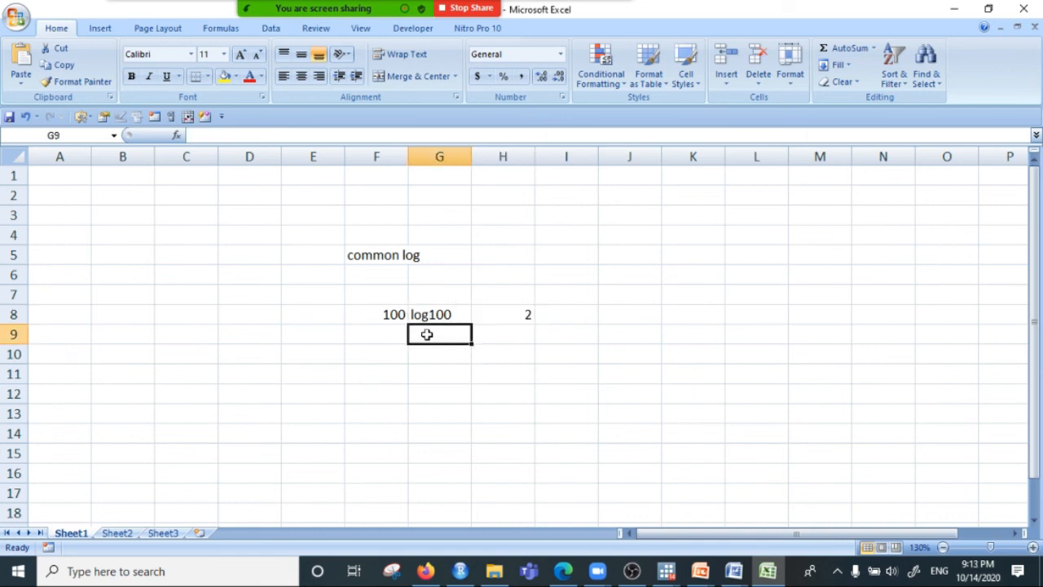
type("102")
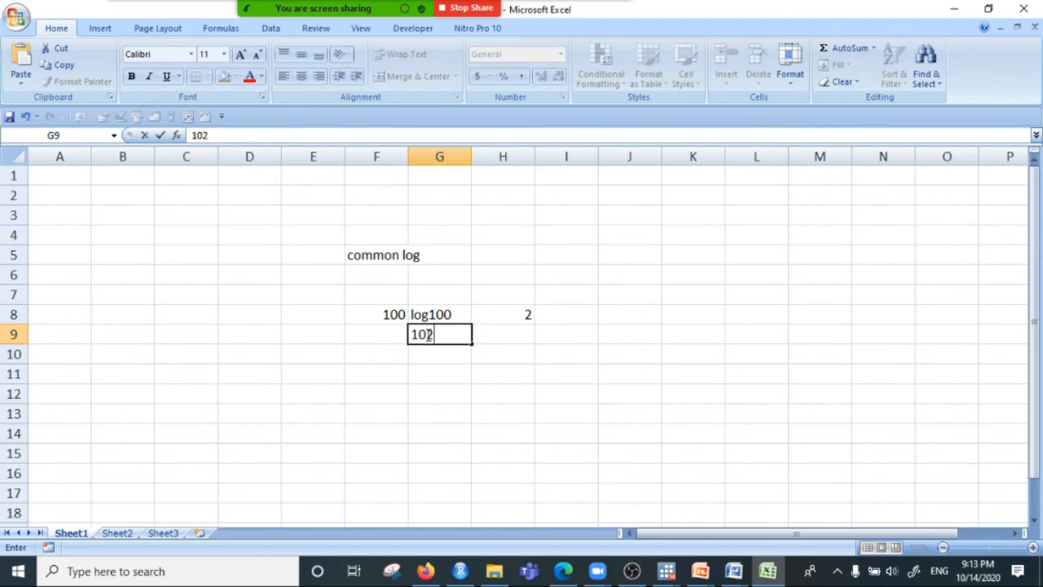
key("shift+Left")
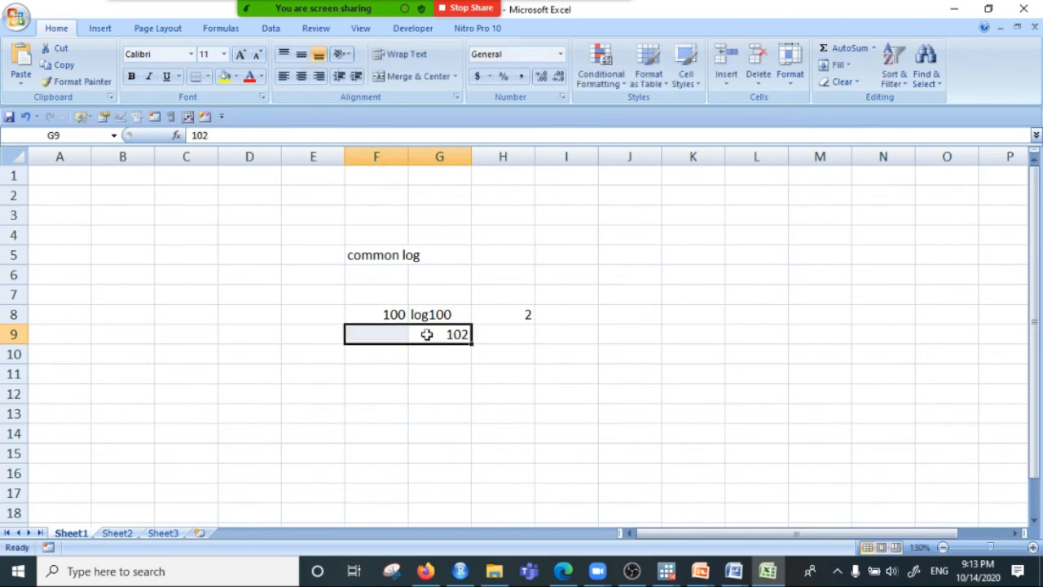
double_click(459, 335)
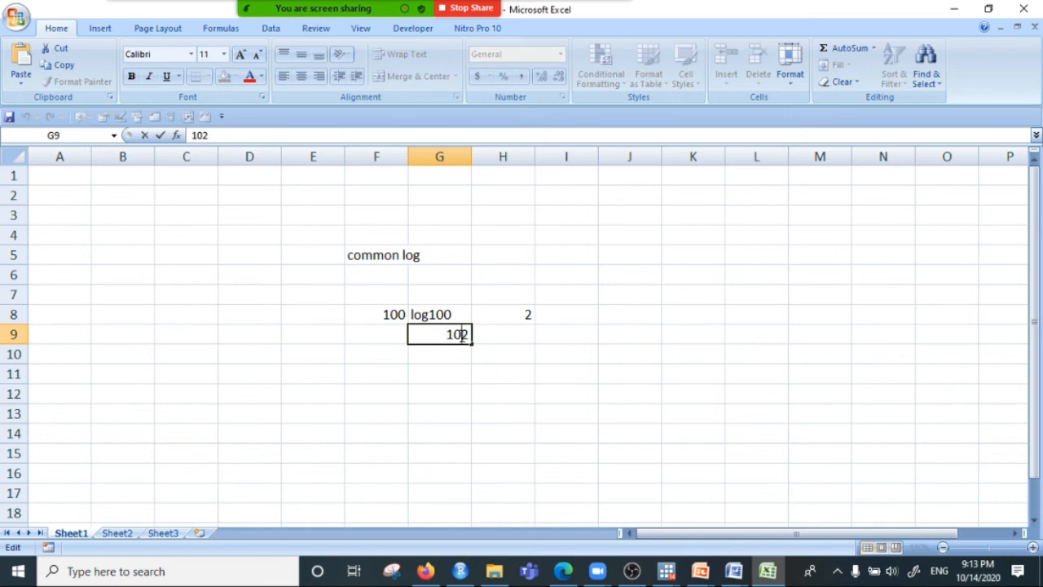
type("^")
left_click(480, 407)
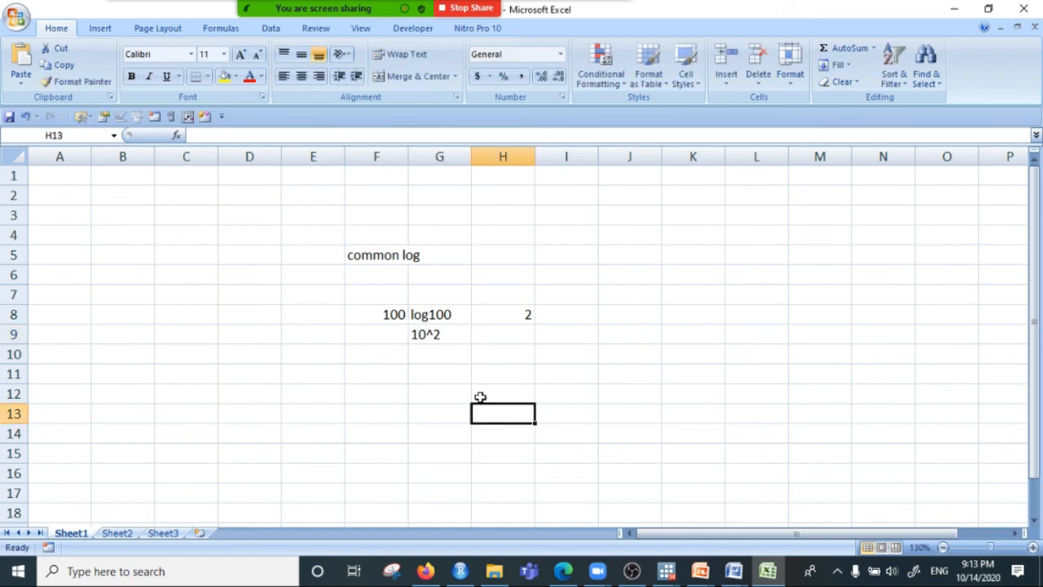
left_click(431, 335)
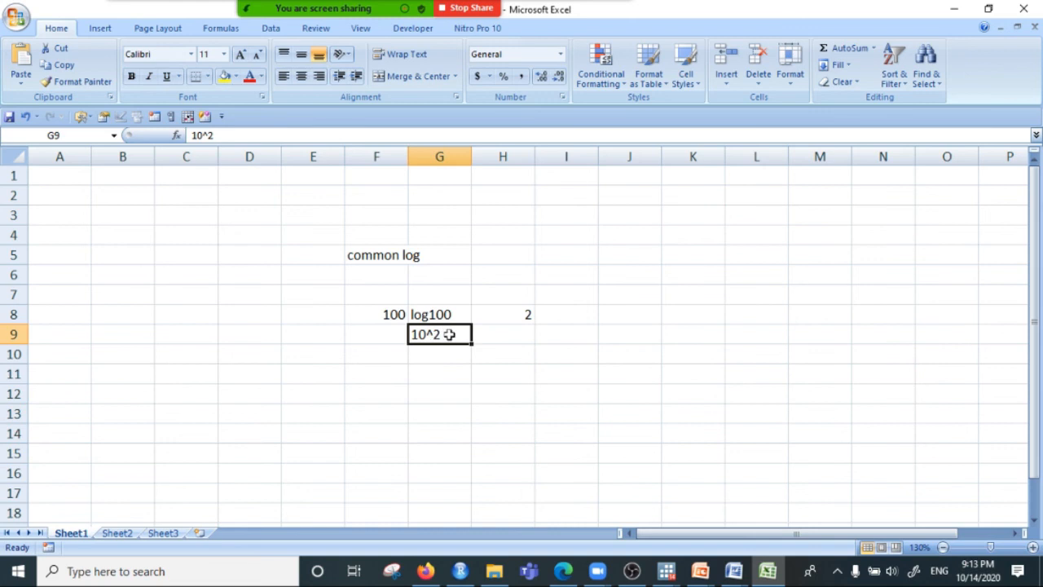
double_click(433, 332)
left_click_drag(448, 334, 432, 334)
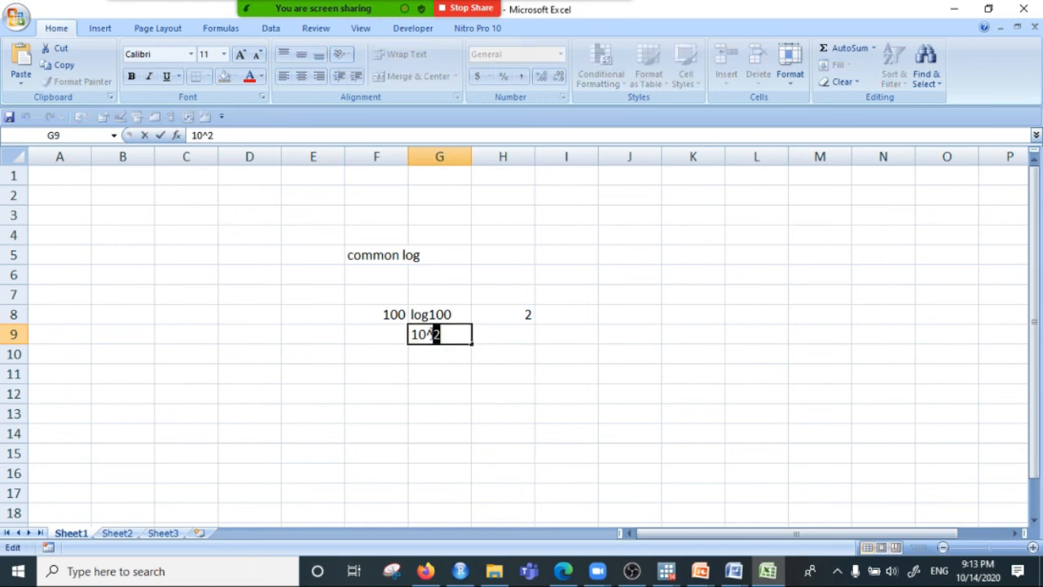
left_click(491, 394)
Add a second common log example in row 10 with 1000 in F10, 10^3 in G10 and 3 in H10.
left_click(379, 352)
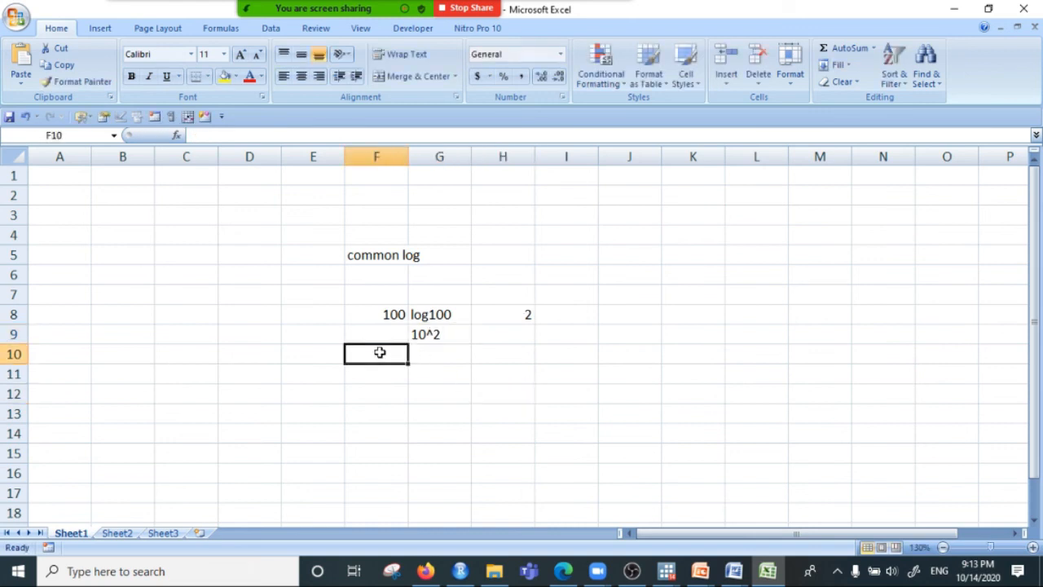
type("1000")
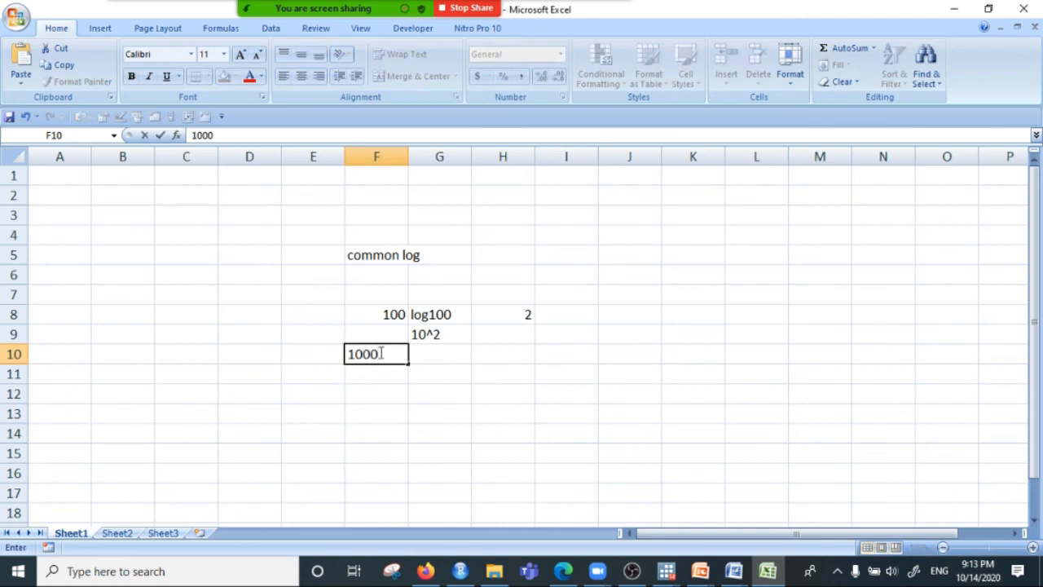
key("Tab")
key("Tab")
type("3")
key("Return")
key("Left")
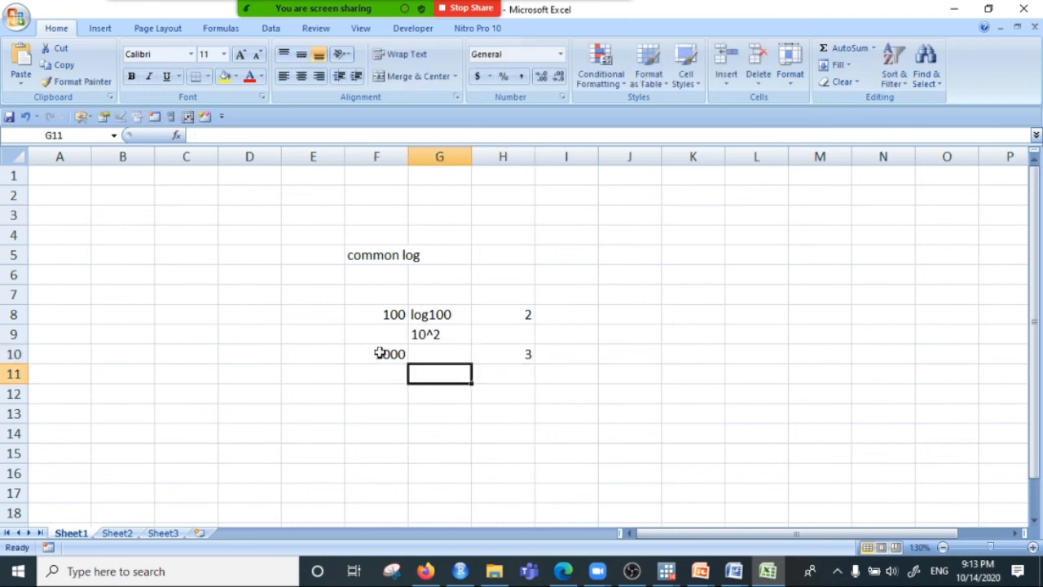
key("Up")
type("10^3")
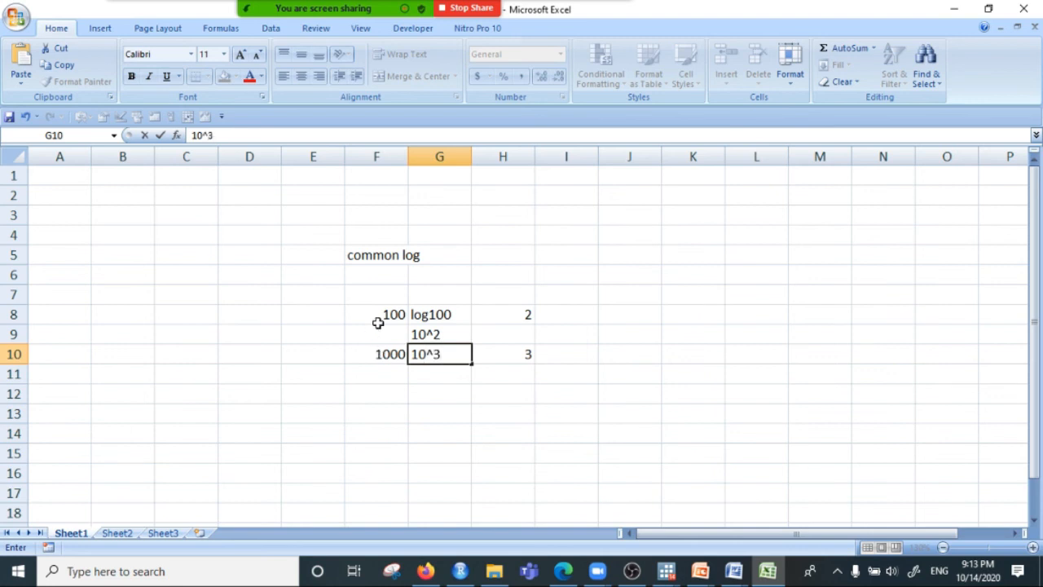
left_click(383, 393)
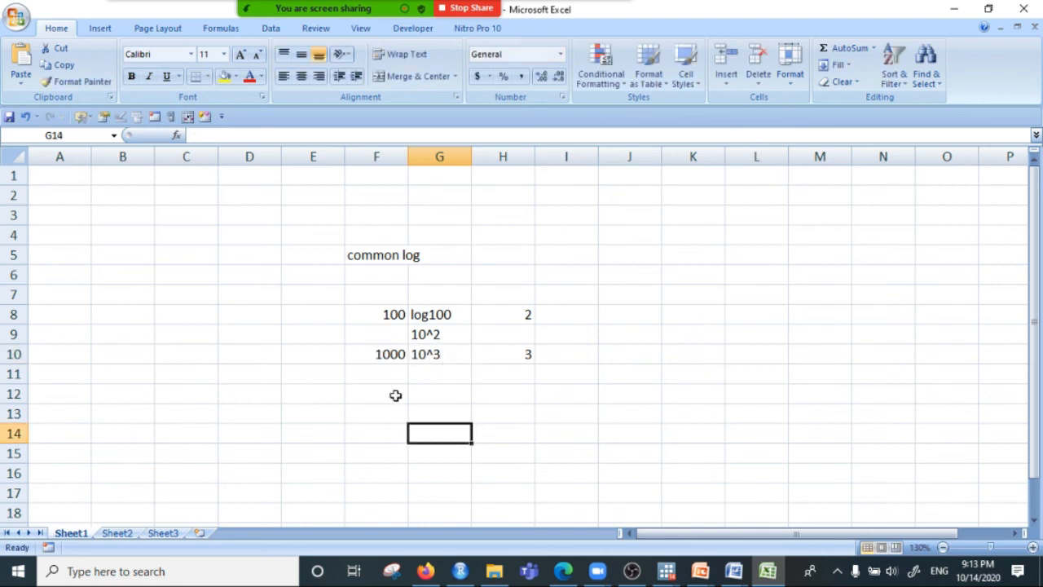
type("10000")
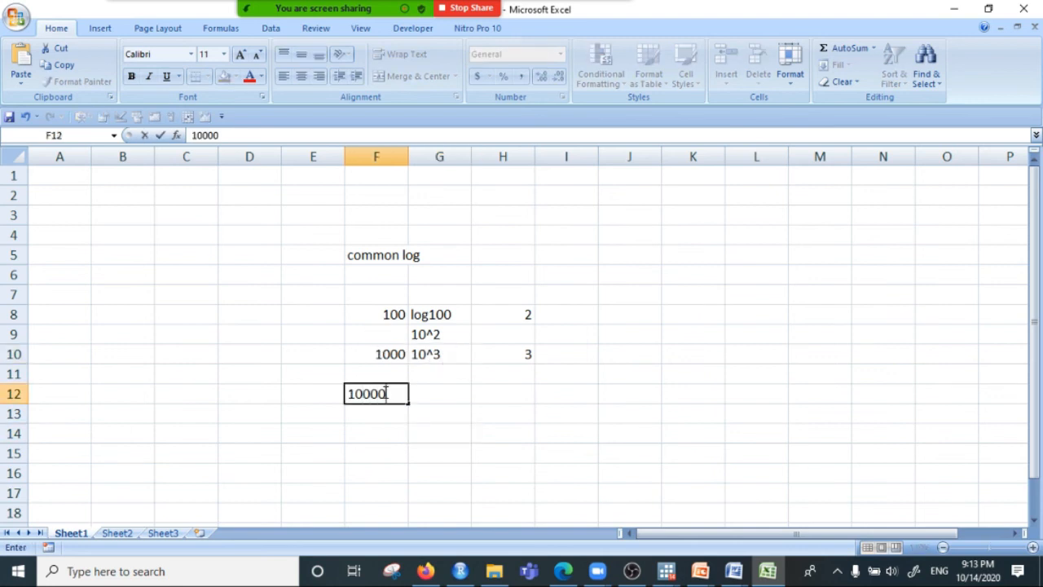
type("00000")
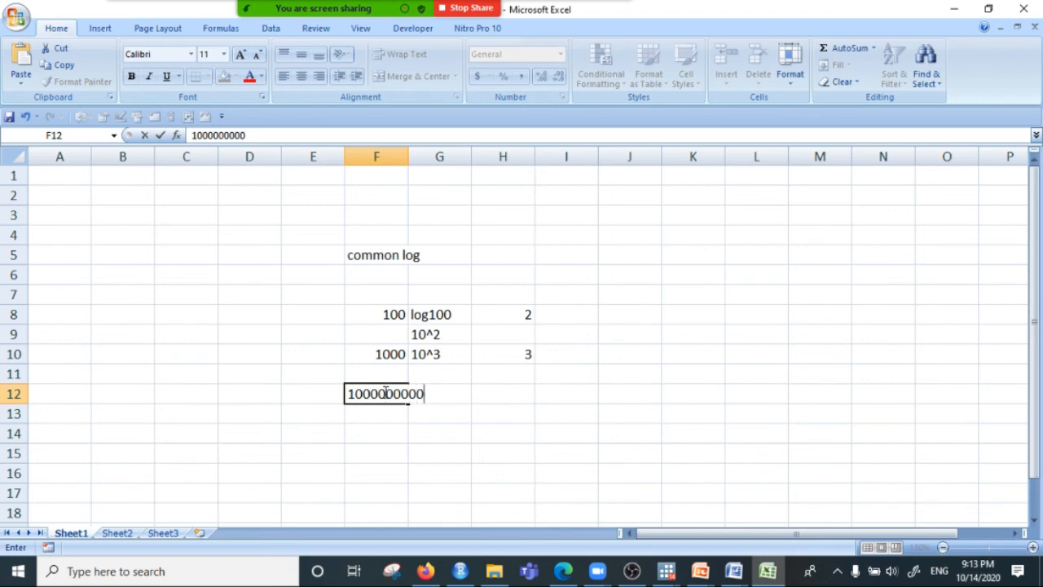
left_click(438, 410)
left_click(440, 397)
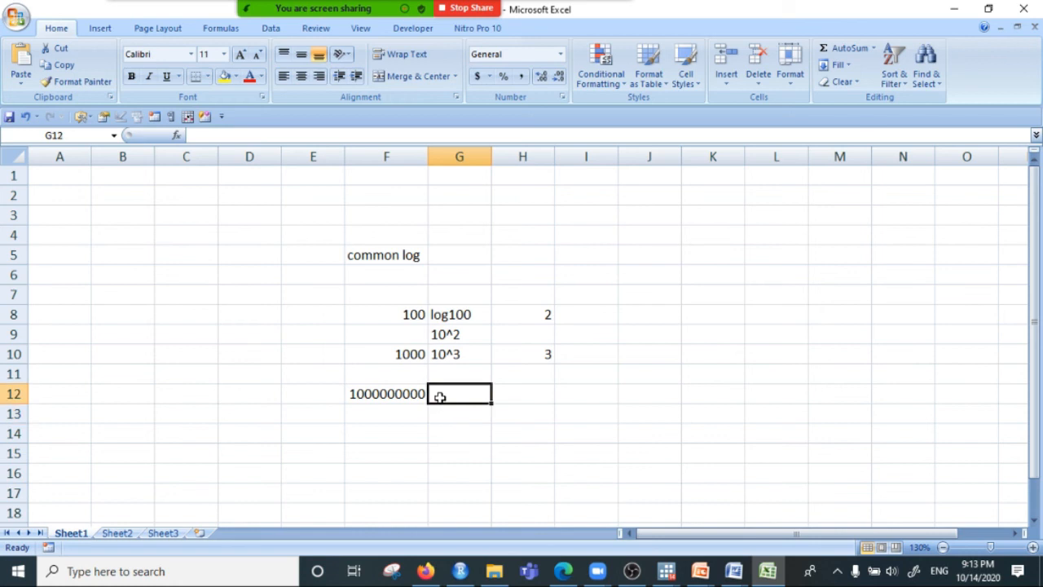
type("10")
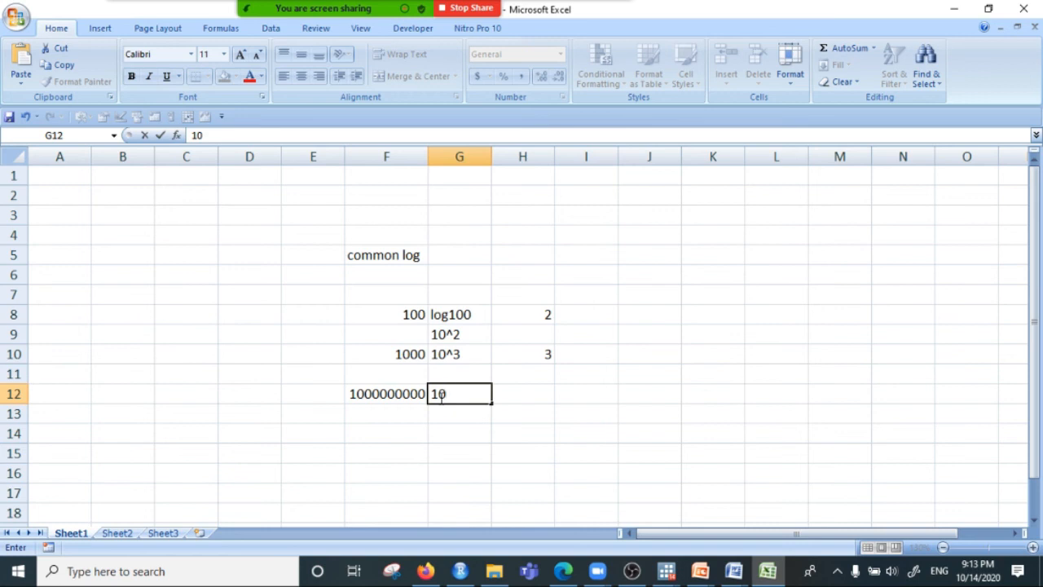
type("^9")
left_click(531, 395)
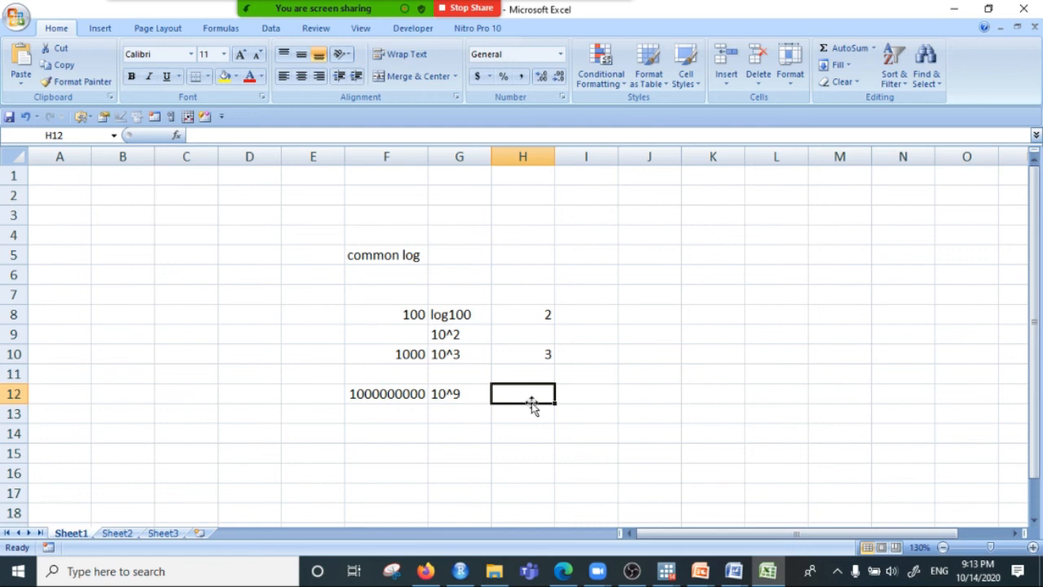
type("9")
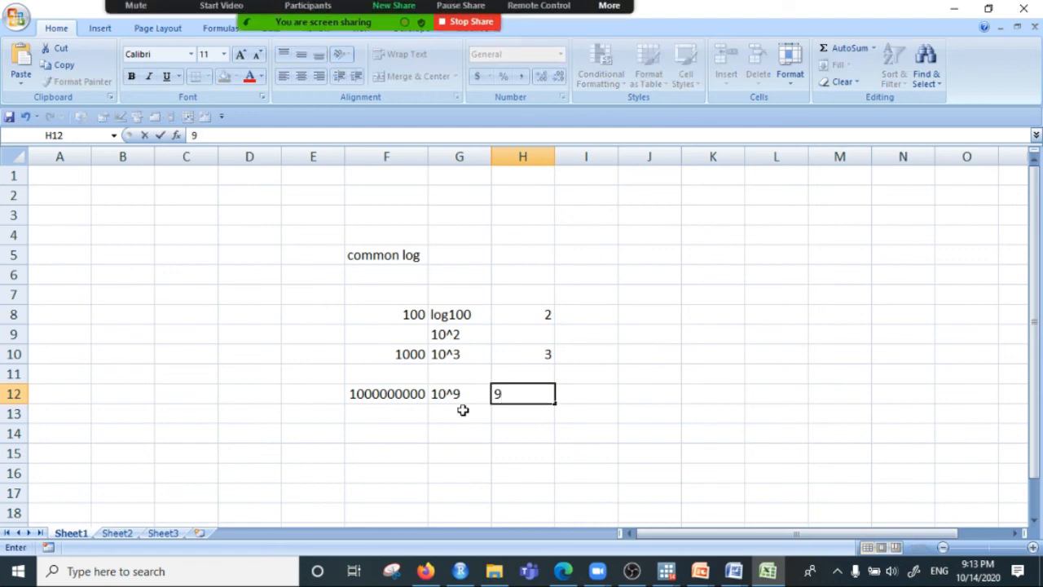
left_click(538, 429)
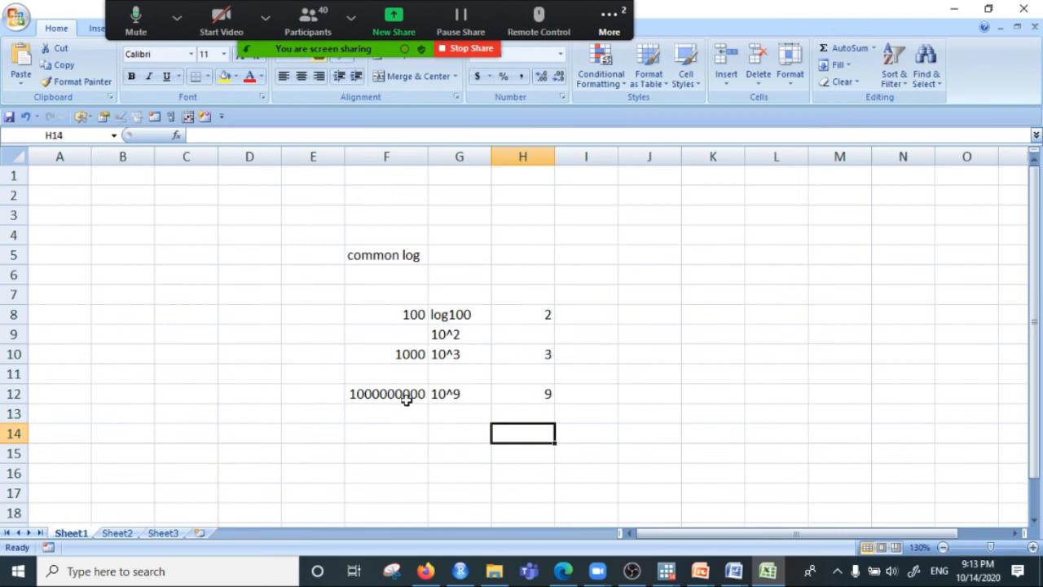
Compare the numbers in column F with their powers of ten in column G and log values in column H.
left_click(388, 302)
left_click_drag(388, 302, 392, 412)
left_click_drag(526, 293, 528, 412)
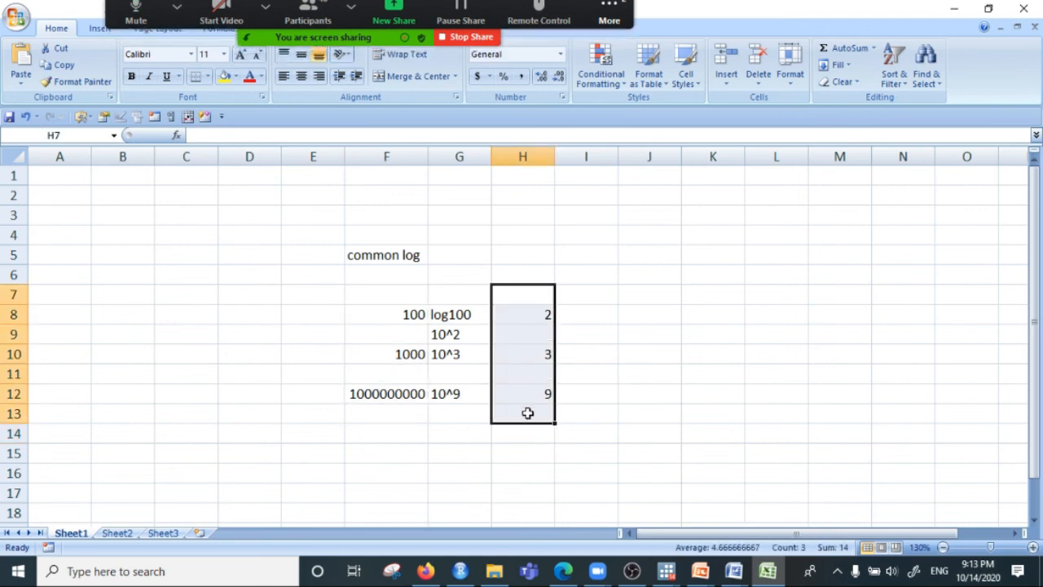
left_click(629, 392)
left_click(633, 312)
left_click(375, 270)
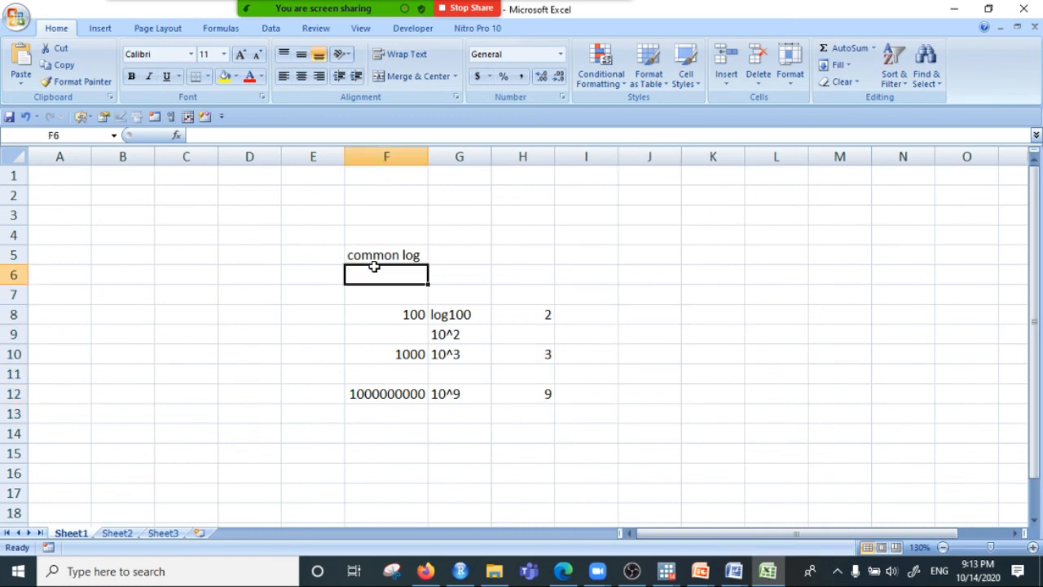
left_click(482, 429)
left_click_drag(447, 329, 448, 391)
left_click(440, 371)
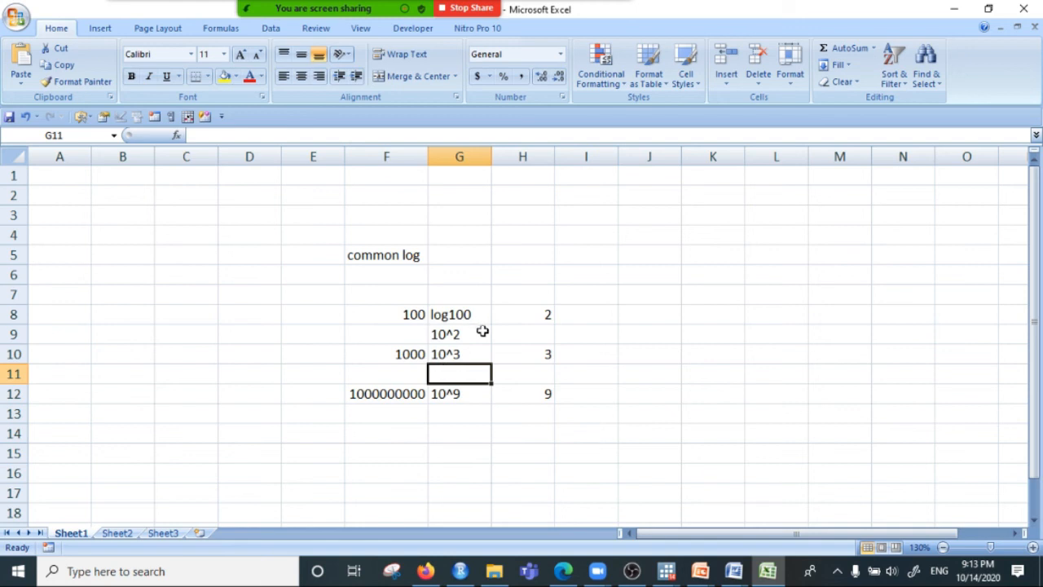
left_click(529, 333)
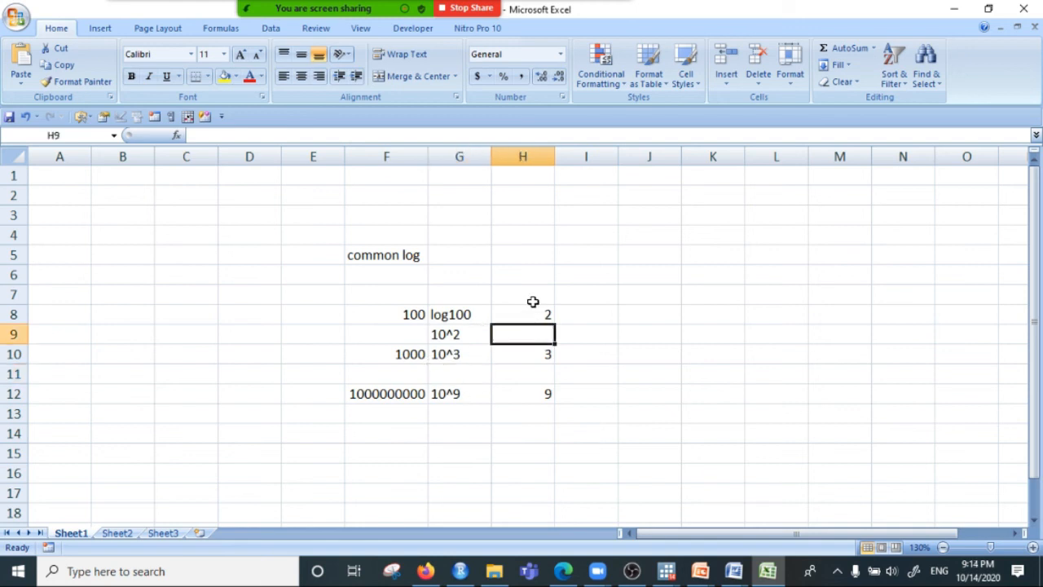
left_click_drag(533, 301, 506, 432)
Enter the heading "Natural log" in cell J5 and the base e=2.718 beside it in K5.
left_click_drag(657, 281, 652, 291)
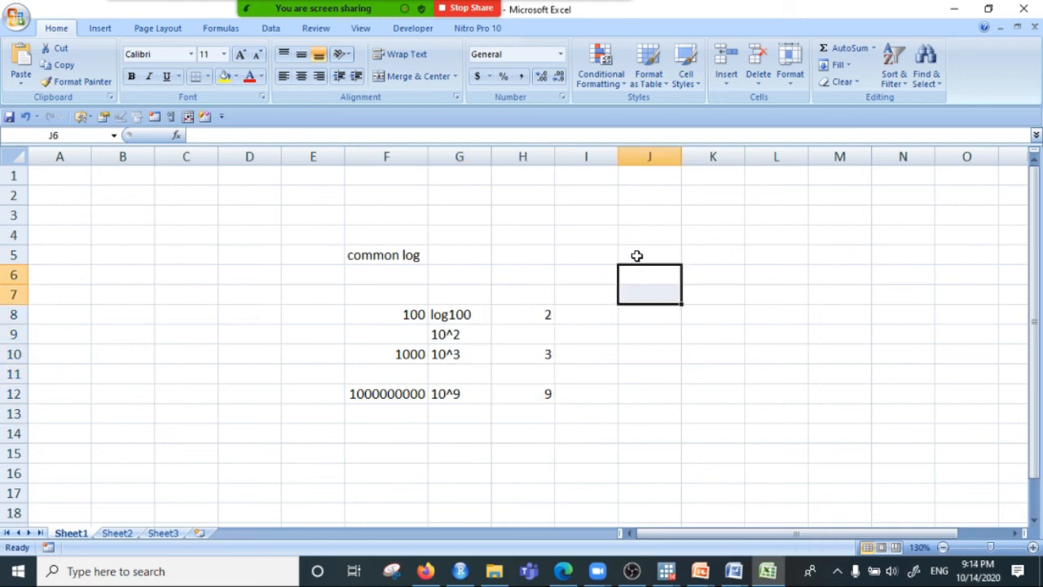
left_click(636, 256)
type("Natural log")
left_click(724, 396)
left_click(697, 259)
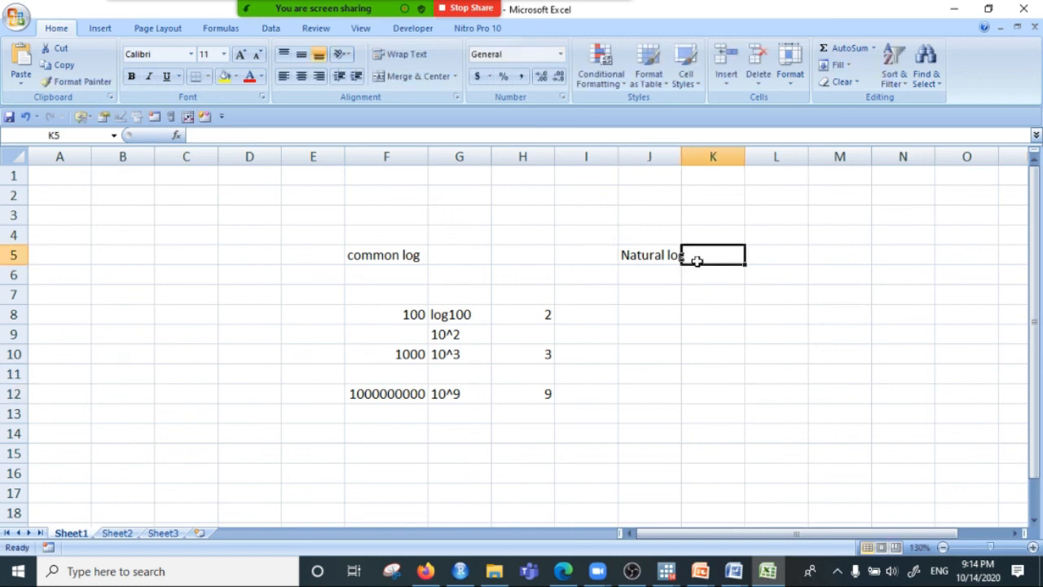
type("e")
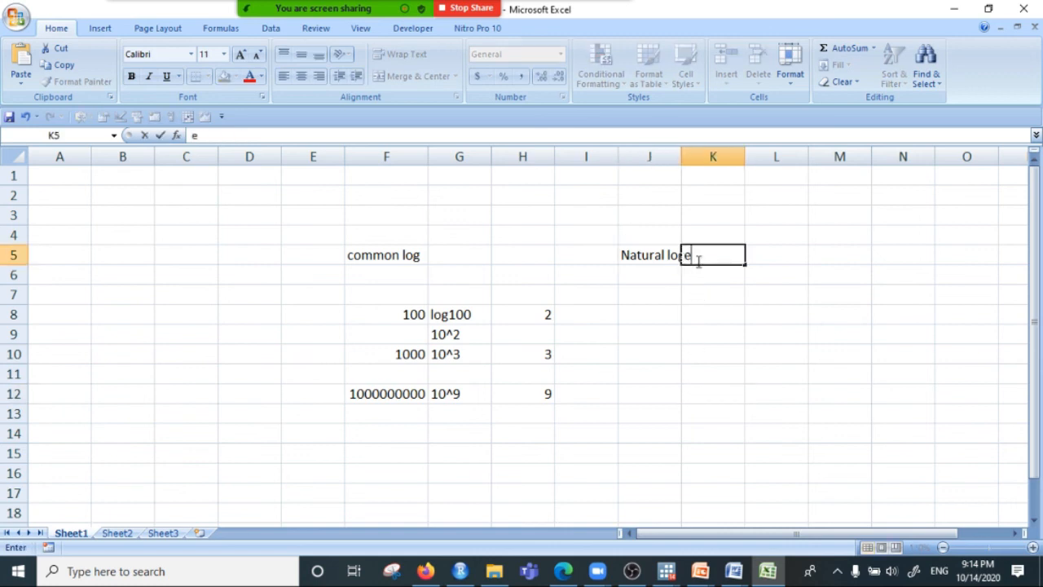
type("=2.718")
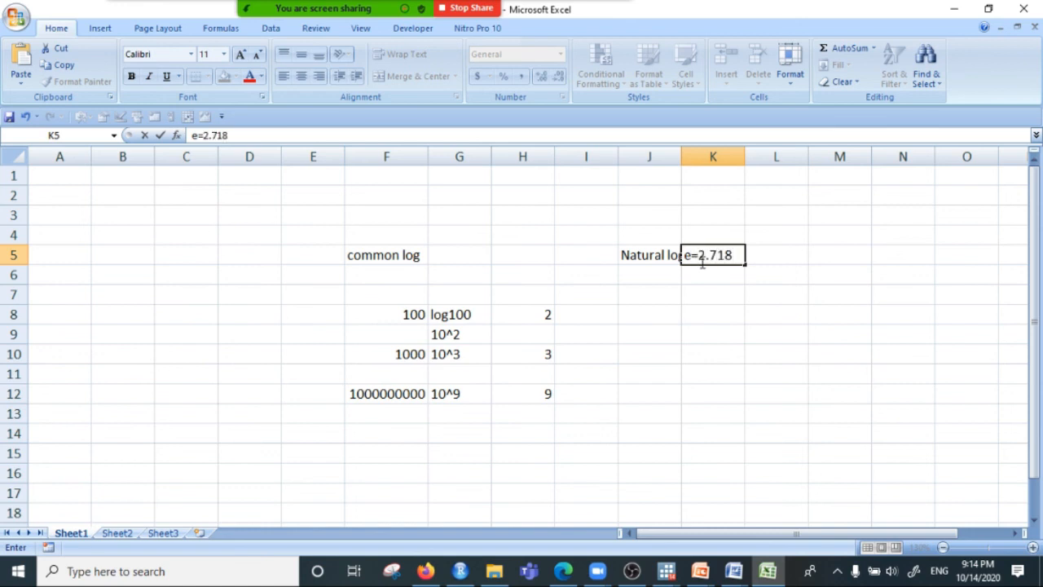
left_click(756, 299)
left_click(454, 312)
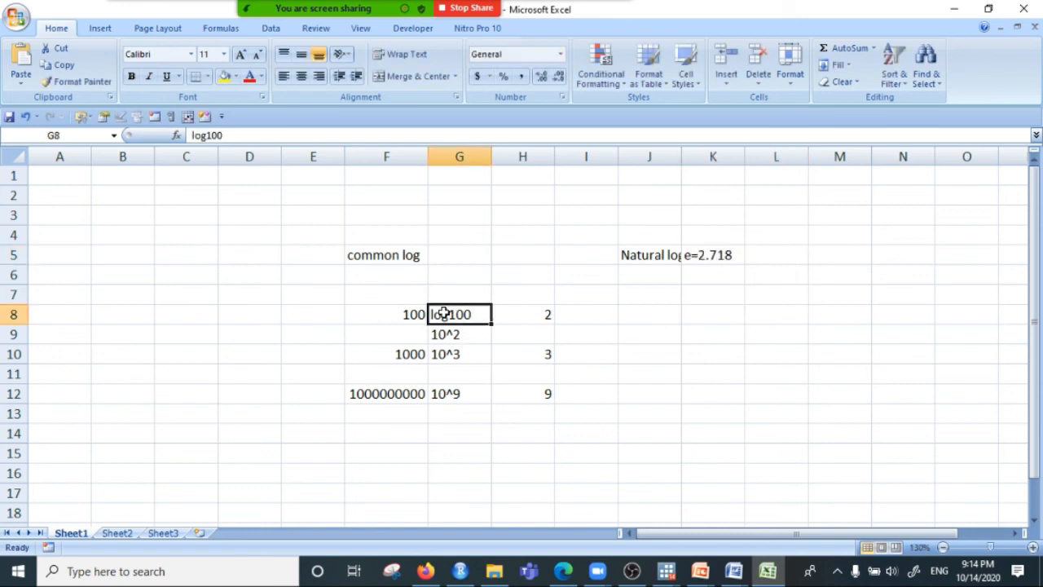
left_click(702, 252)
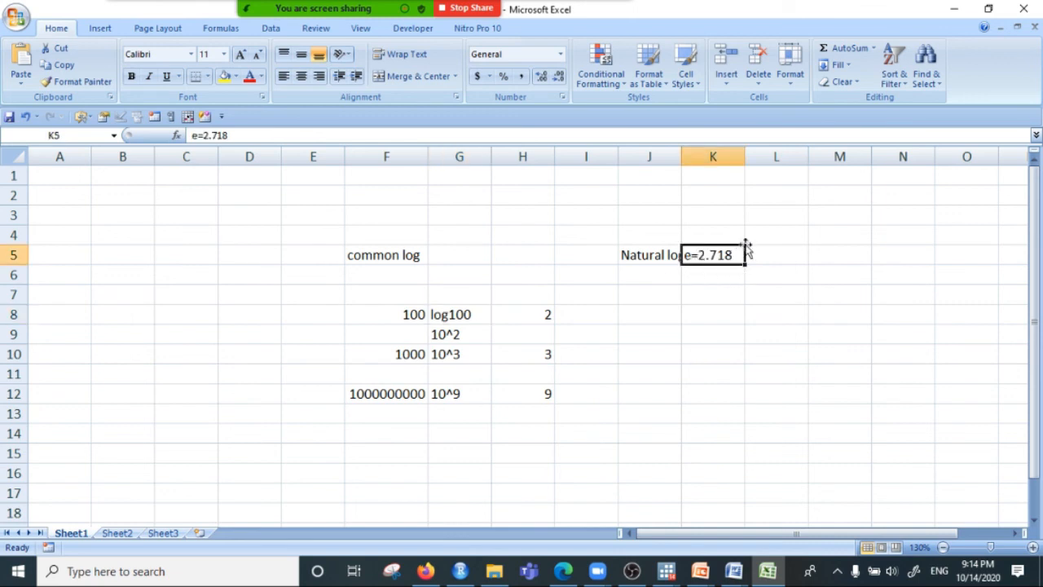
Enter 10 in cell J8 and compute its natural logarithm in K8 with =ln(10).
left_click(642, 321)
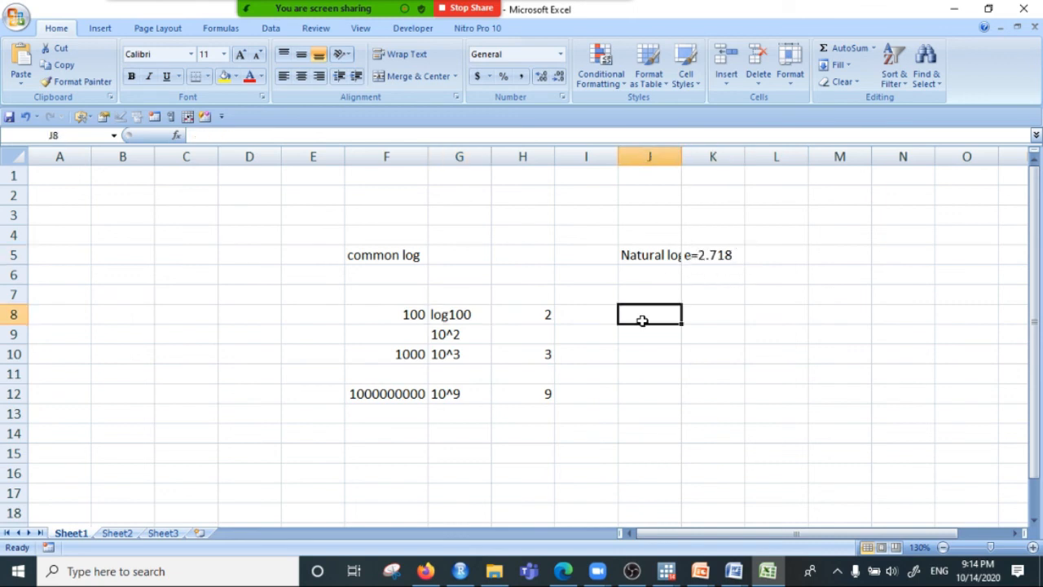
type("10")
key("Tab")
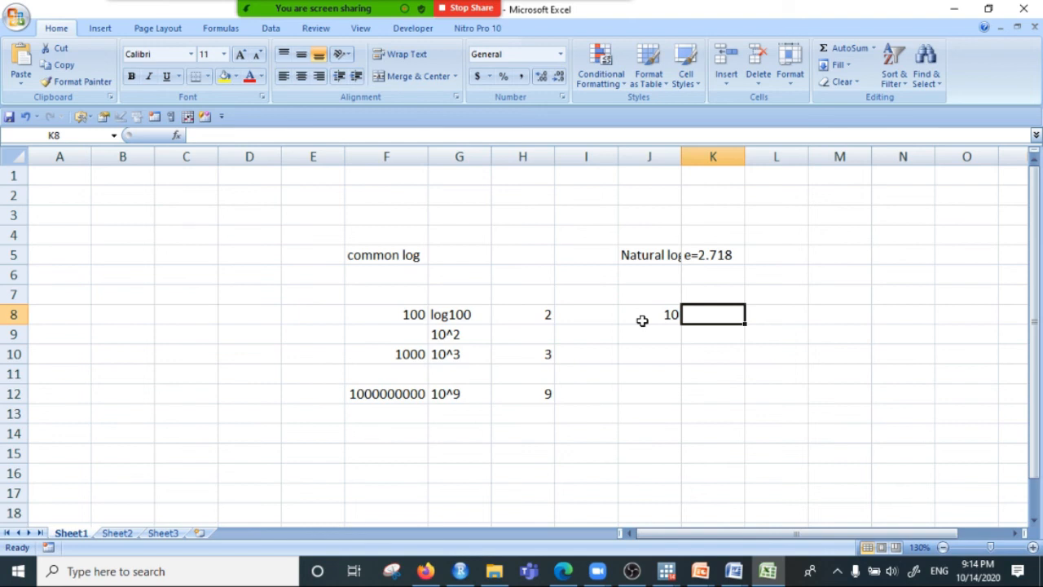
type("ln")
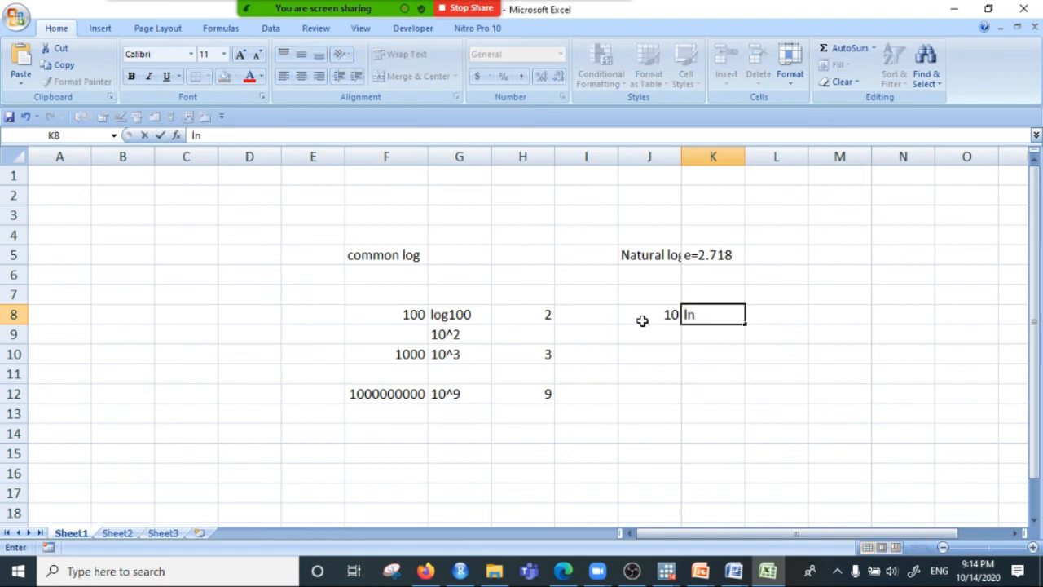
type("=ln")
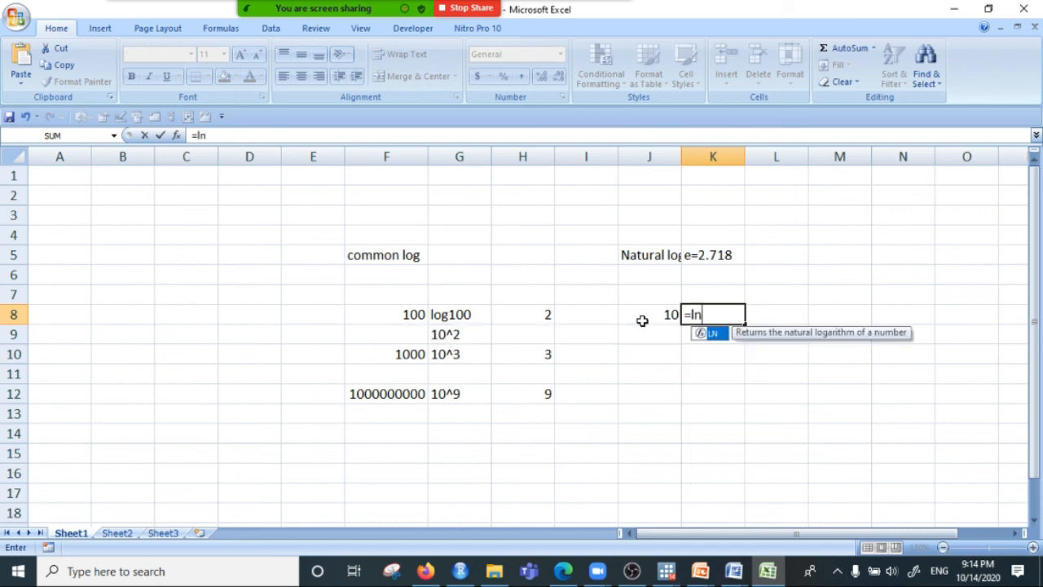
type("(10")
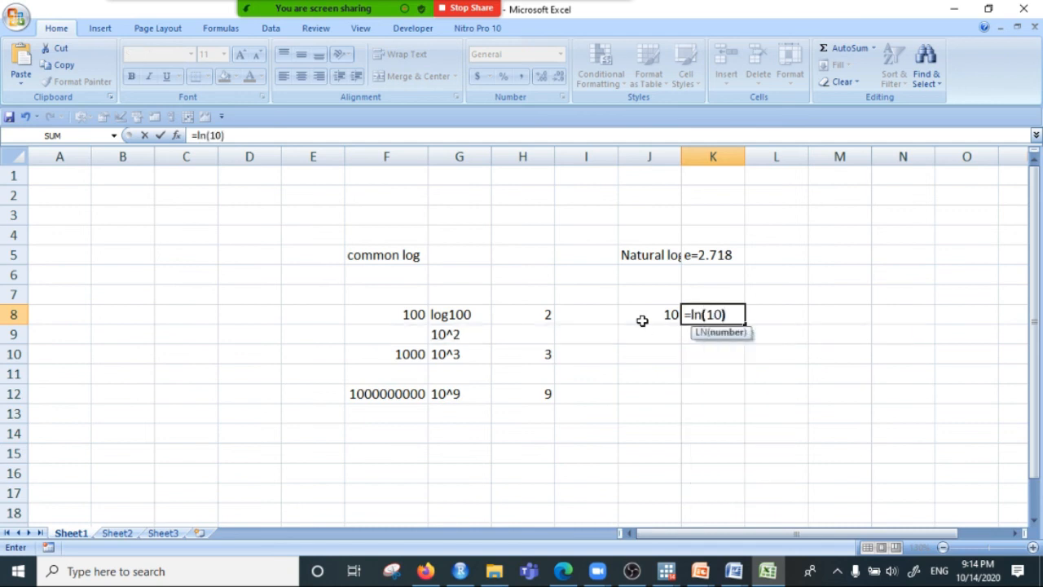
key("Return")
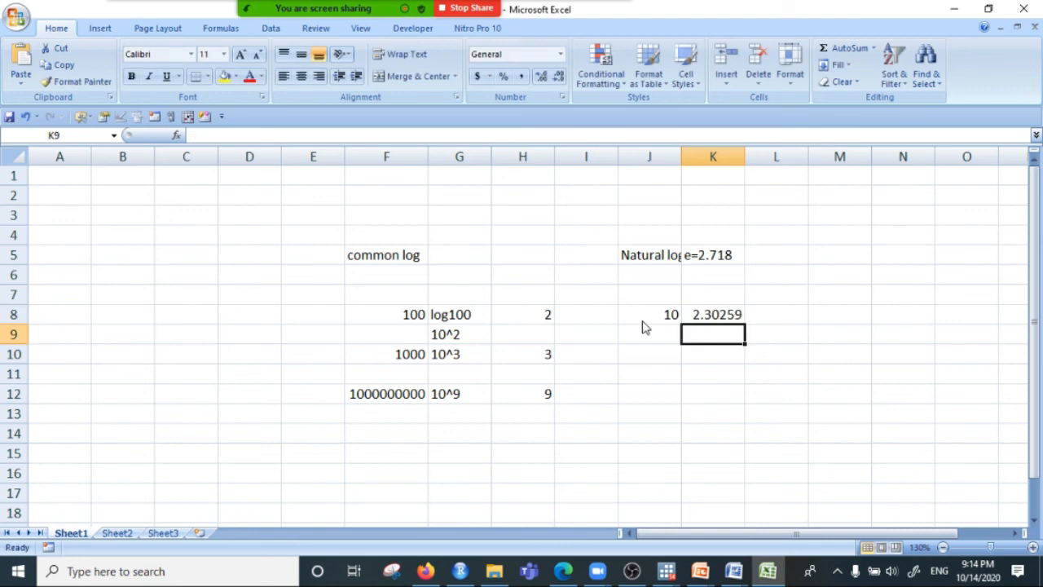
left_click(704, 314)
Raise the base to the natural log value in cell L8 with the formula =2.718^K8.
left_click(778, 315)
type("=")
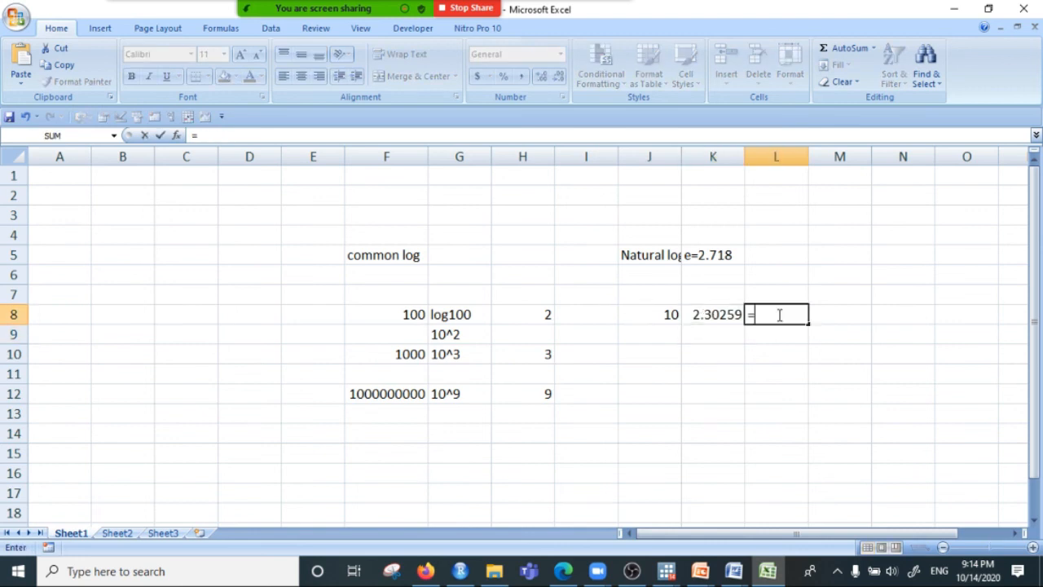
left_click(714, 254)
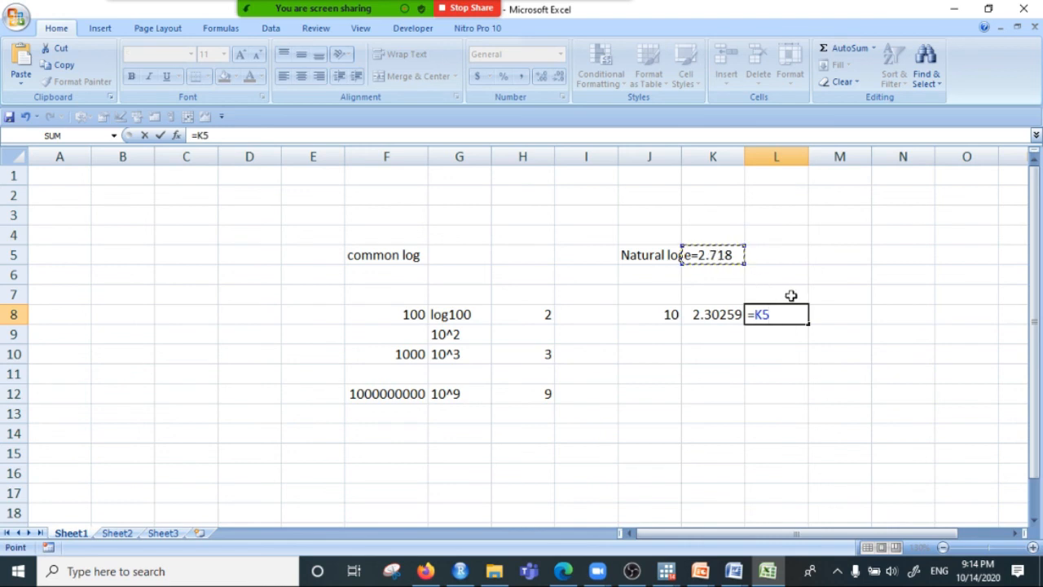
key("BackSpace")
key("BackSpace")
type("2.718")
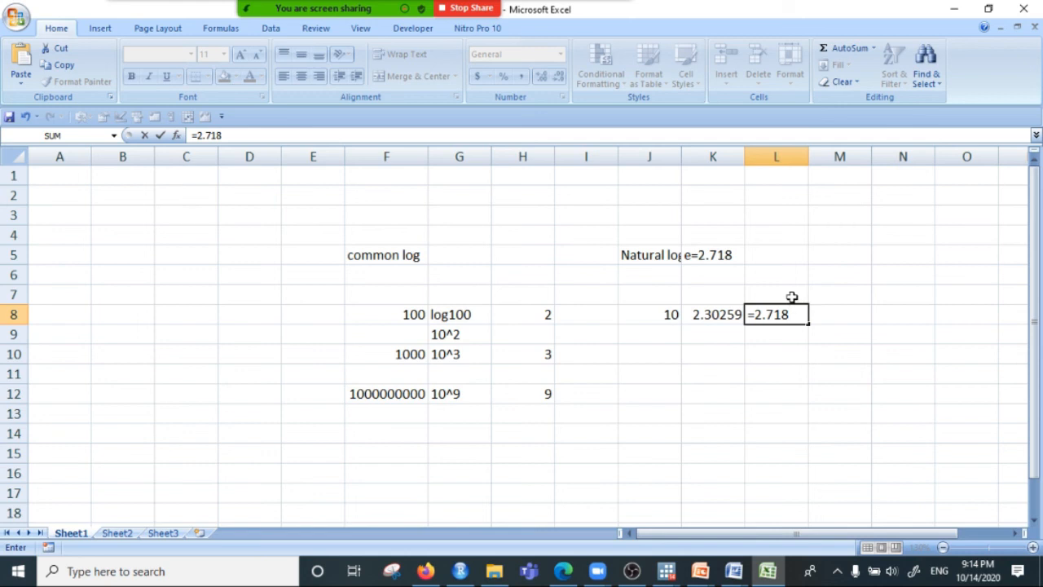
type("^")
left_click(714, 313)
key("Return")
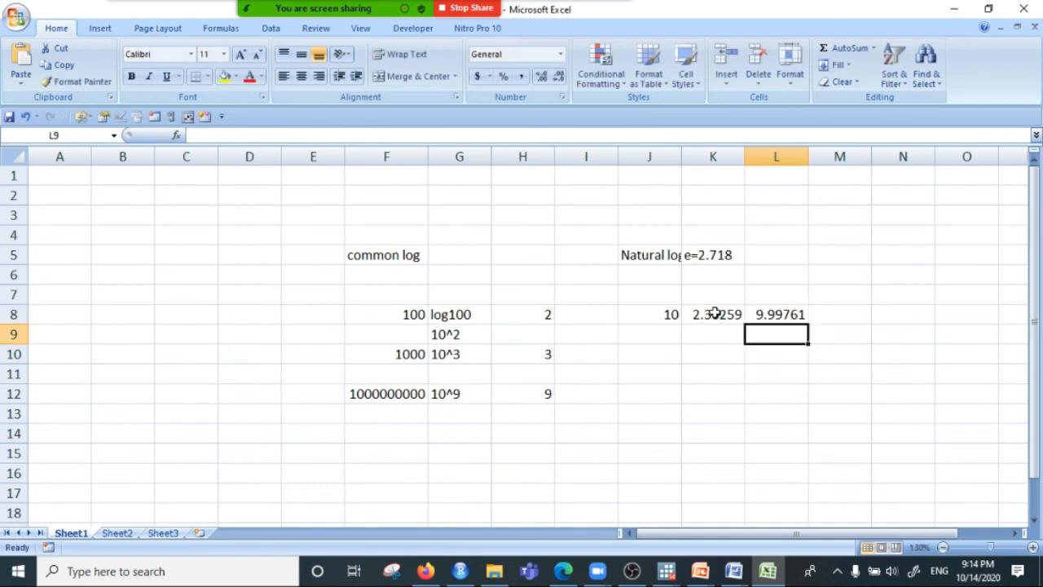
Reduce the number format of cell L8 to one decimal place.
left_click(755, 310)
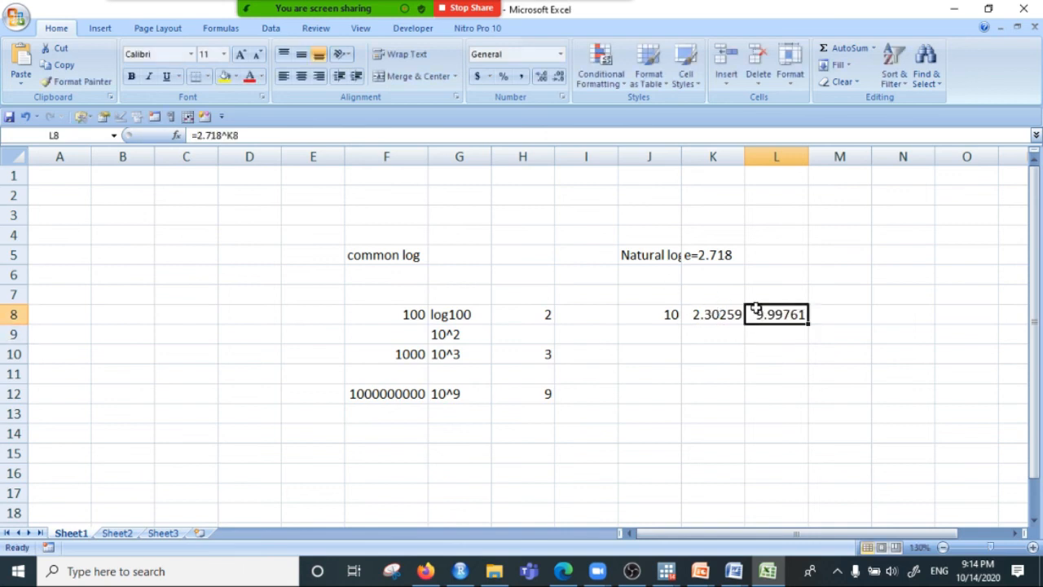
left_click(558, 75)
left_click(559, 76)
left_click(559, 76)
left_click(559, 76)
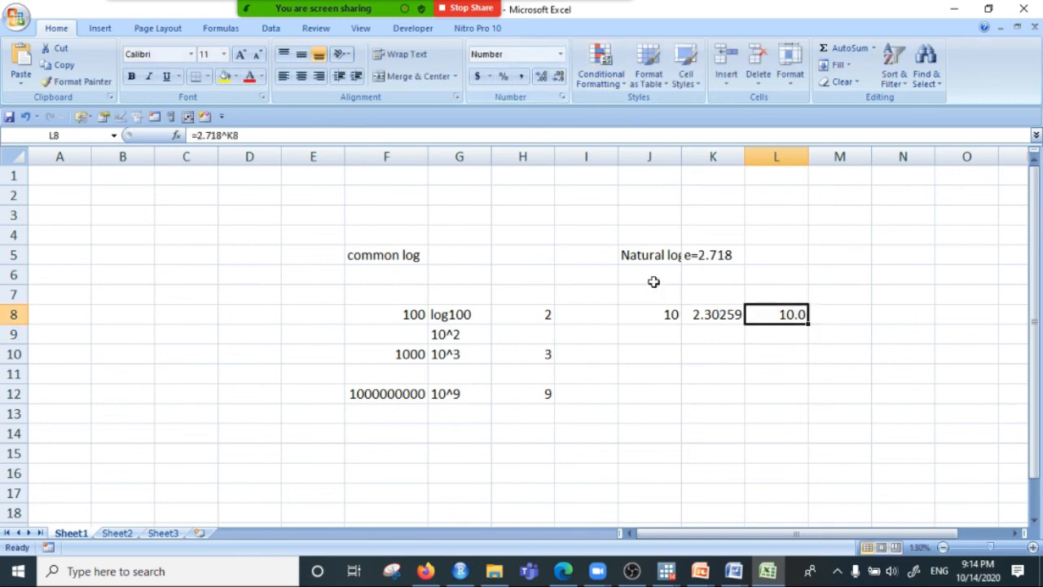
left_click(718, 412)
Enter 100000000 in cell J9 and compute its natural logarithm in K9 with the formula =ln(J9).
left_click(675, 338)
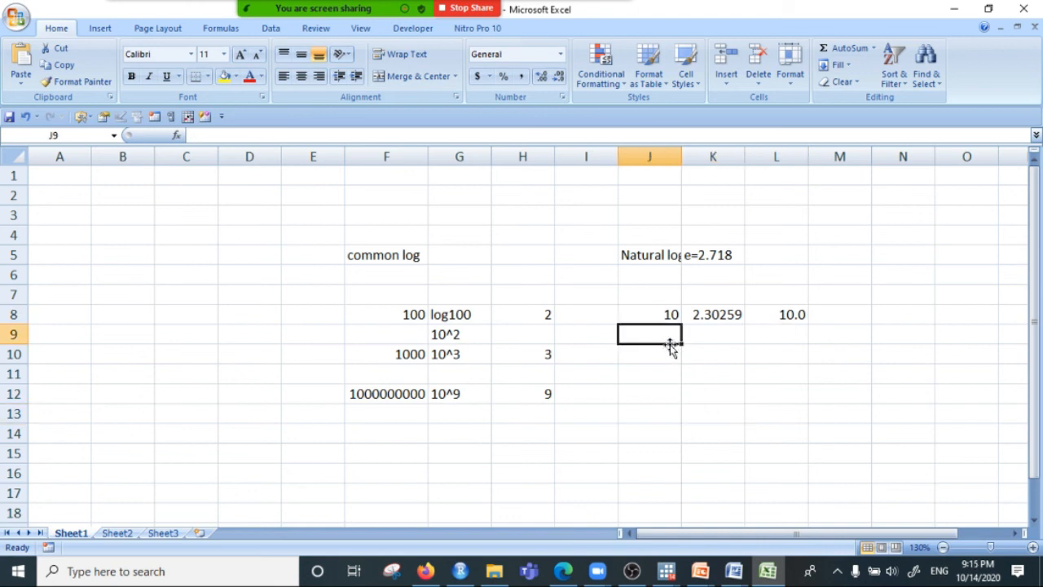
type("100000000")
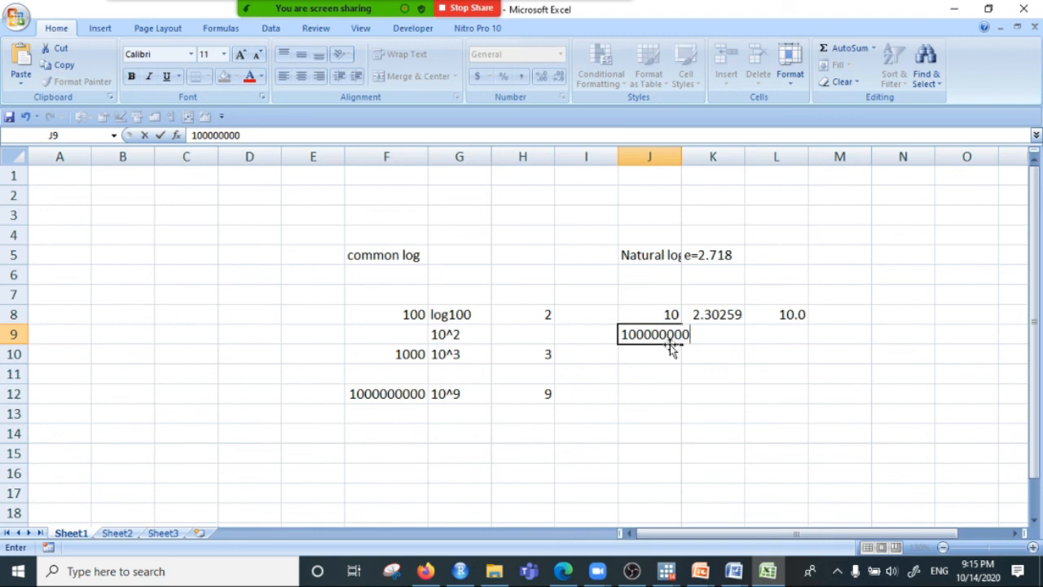
left_click(698, 334)
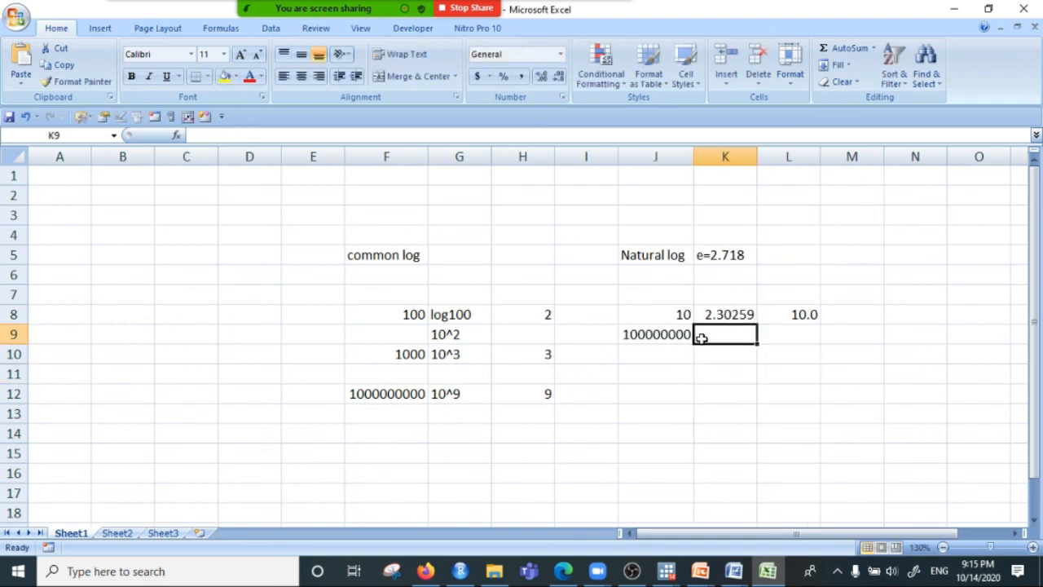
type("=ln(")
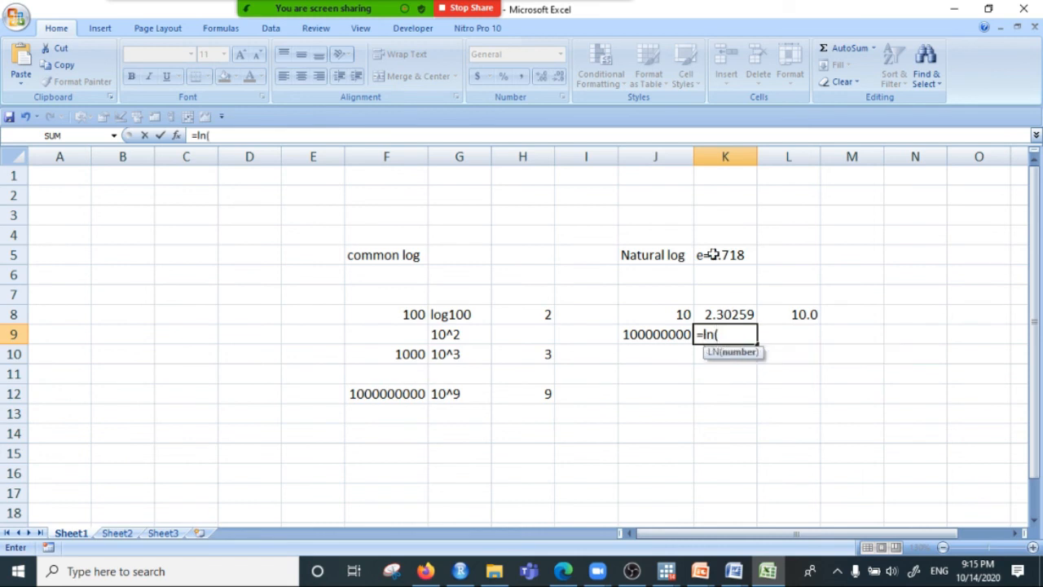
left_click(663, 329)
type(")")
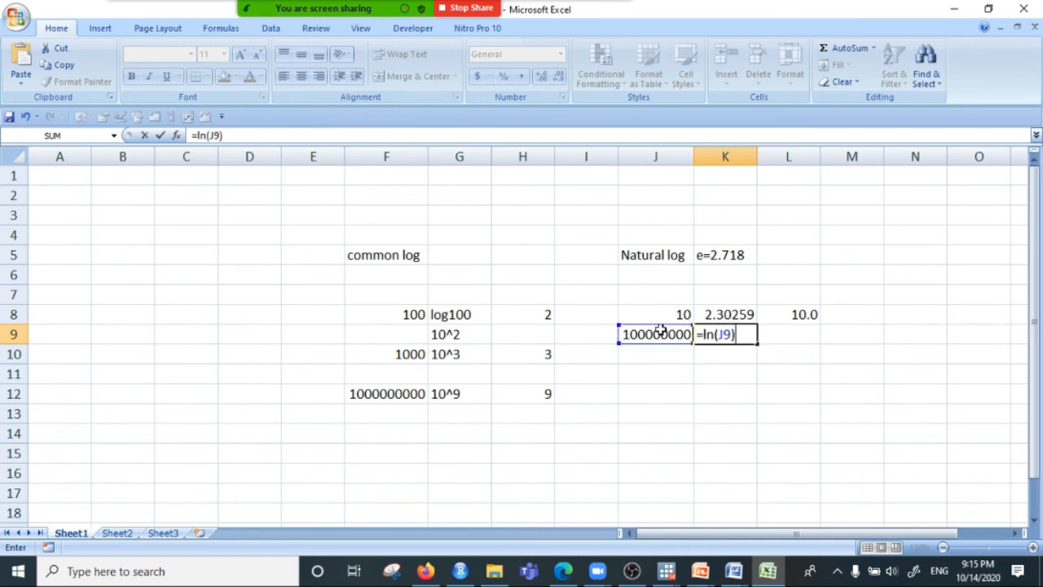
key("Return")
left_click(743, 340)
left_click(640, 282)
left_click_drag(640, 282, 642, 453)
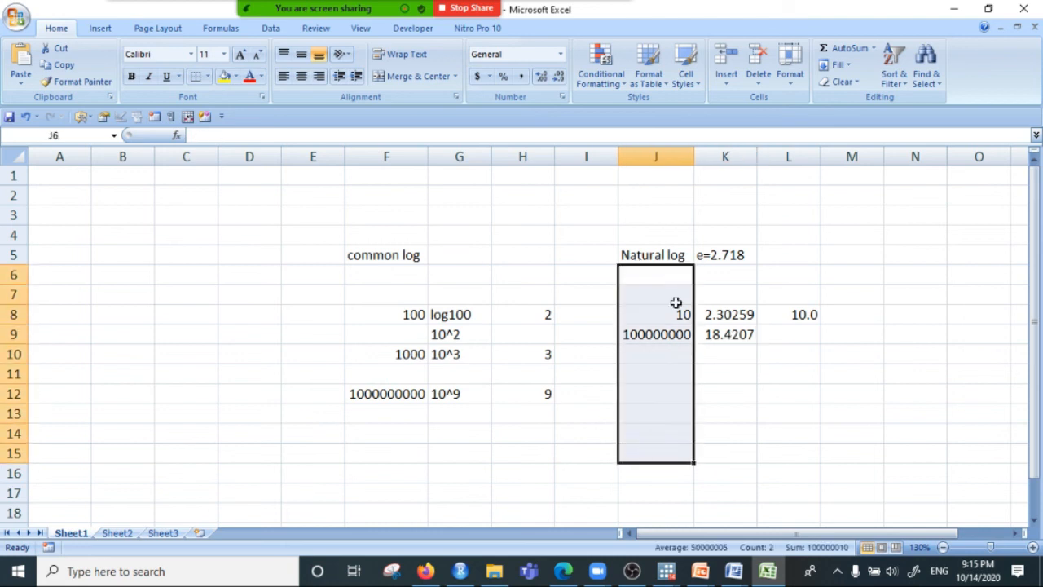
Switch to Word to reread the log production equation with log labor and log capital, and return to Excel.
left_click(950, 12)
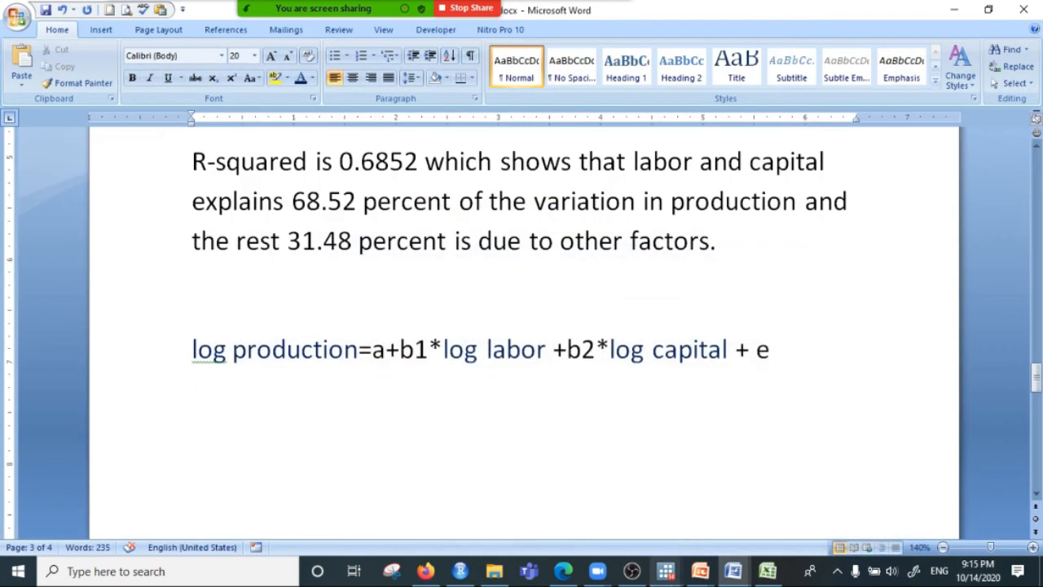
left_click(314, 349)
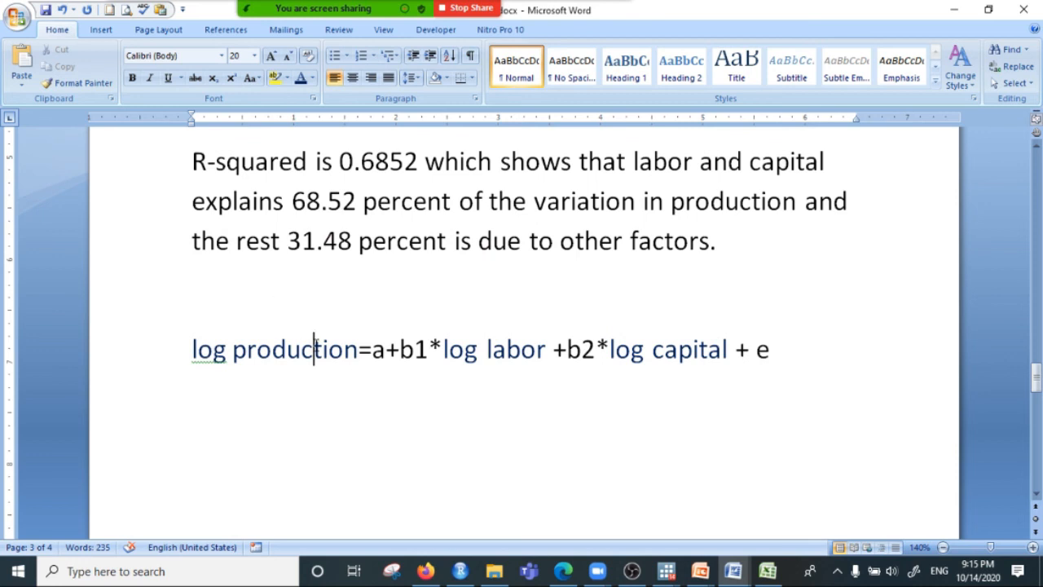
scroll(652, 448, "up", 1)
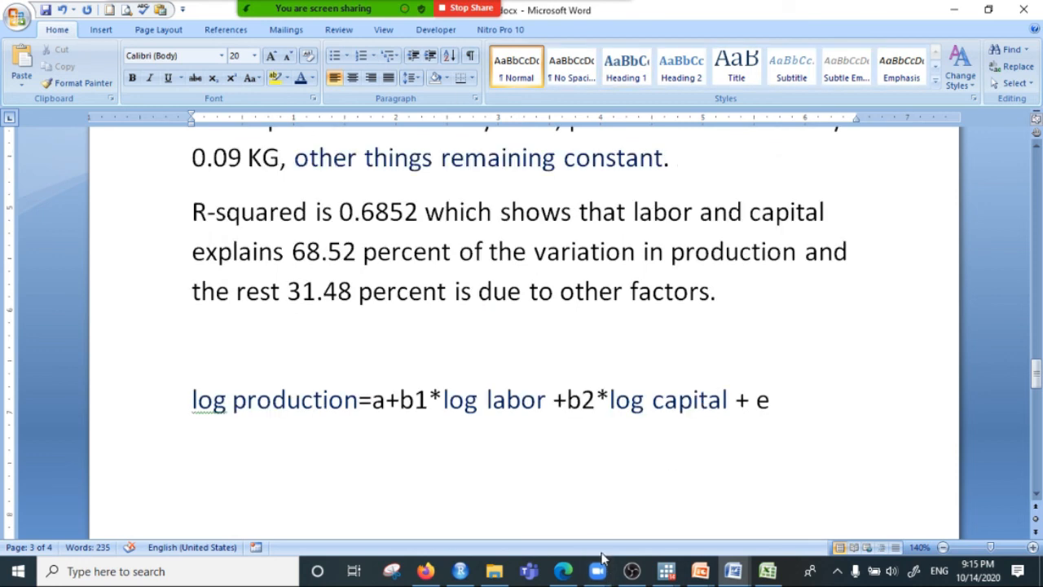
left_click(567, 401)
left_click(767, 573)
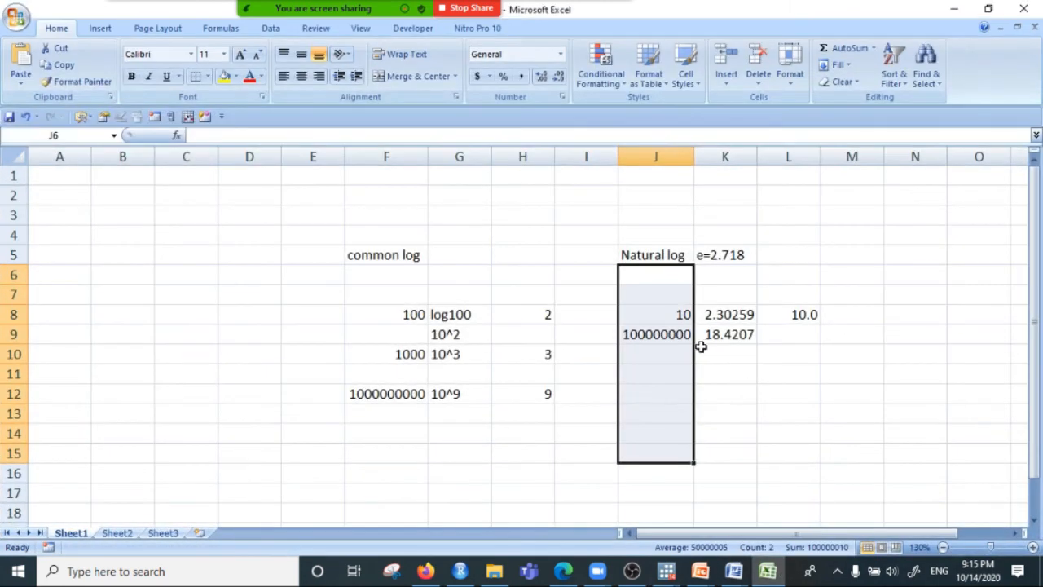
Clear all the common log and natural log examples from Sheet1.
left_click(658, 317)
left_click_drag(307, 236, 782, 409)
key("Delete")
Enter the column headings output, labor and capital in cells D4 to F4.
left_click(247, 235)
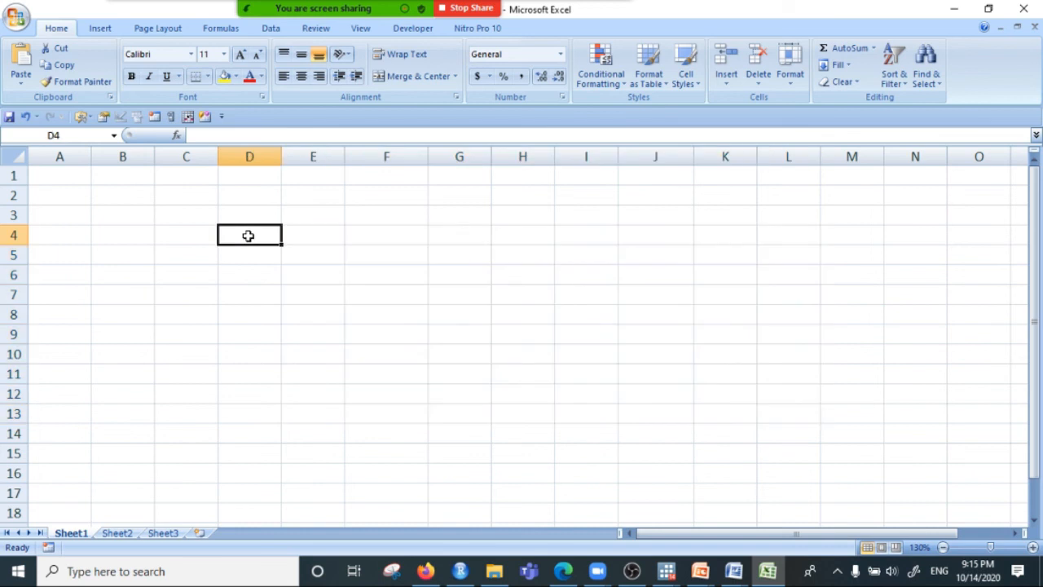
type("output")
key("Tab")
type("labor")
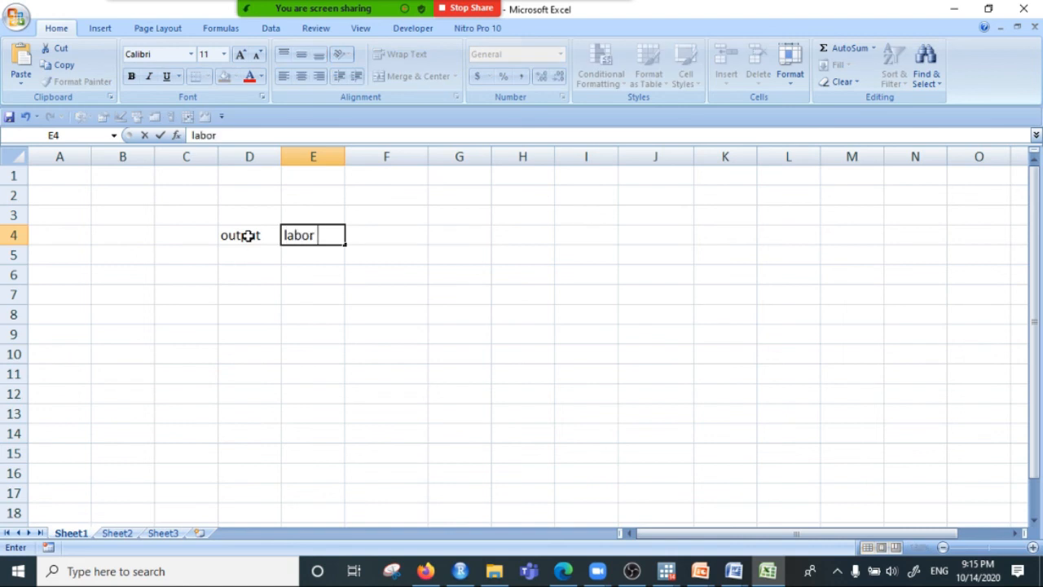
key("Tab")
type("capital")
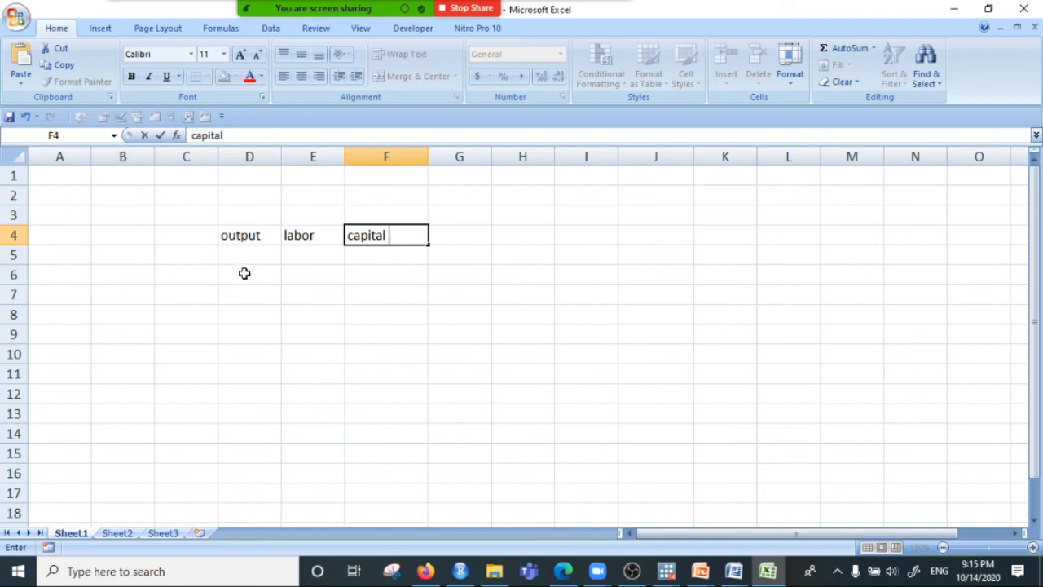
Enter 100 and 120 under output and extend the series down through D12 to reach 240.
left_click(247, 261)
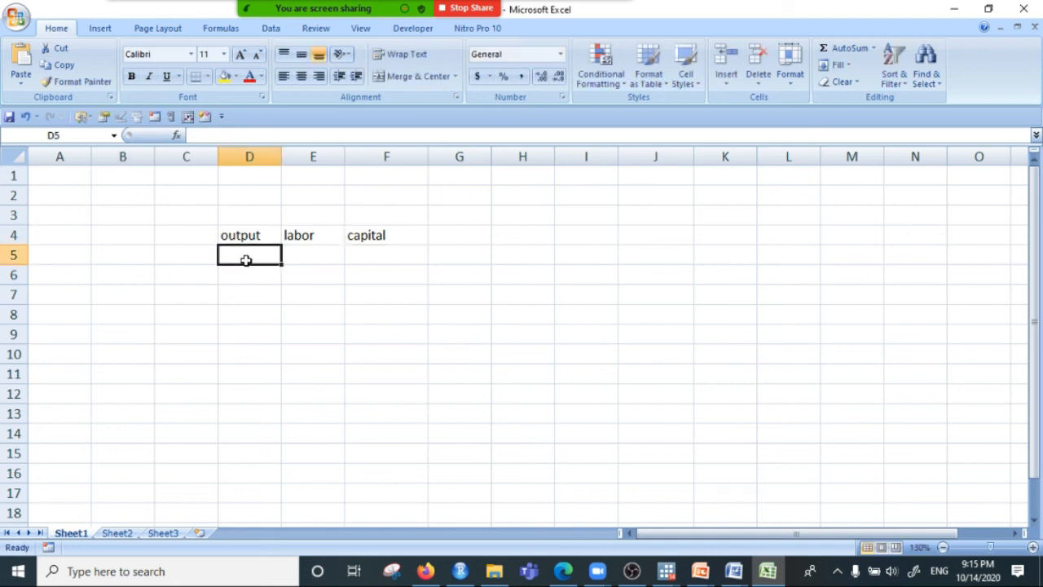
type("100")
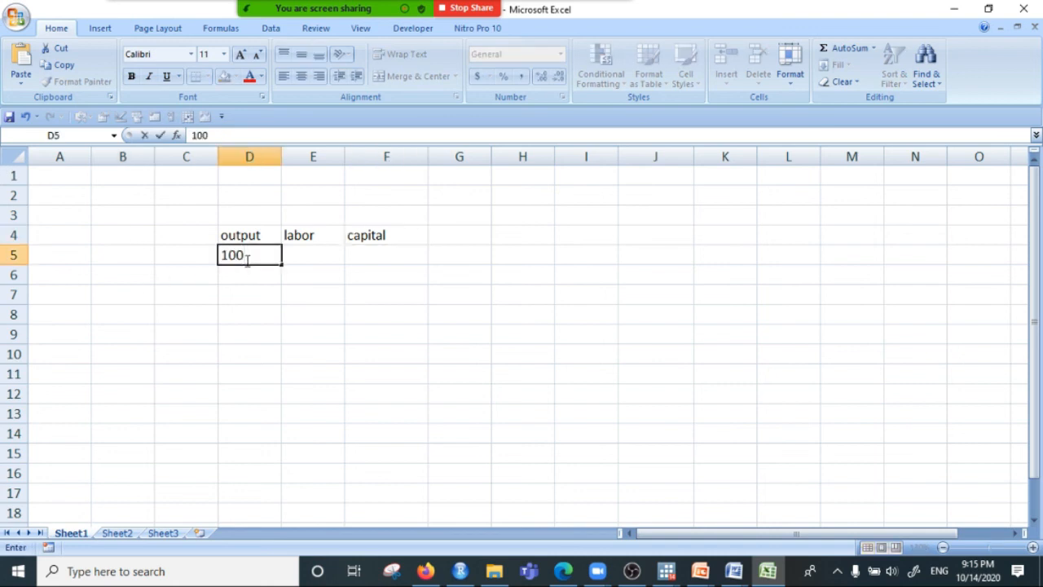
key("Return")
type("120")
key("Return")
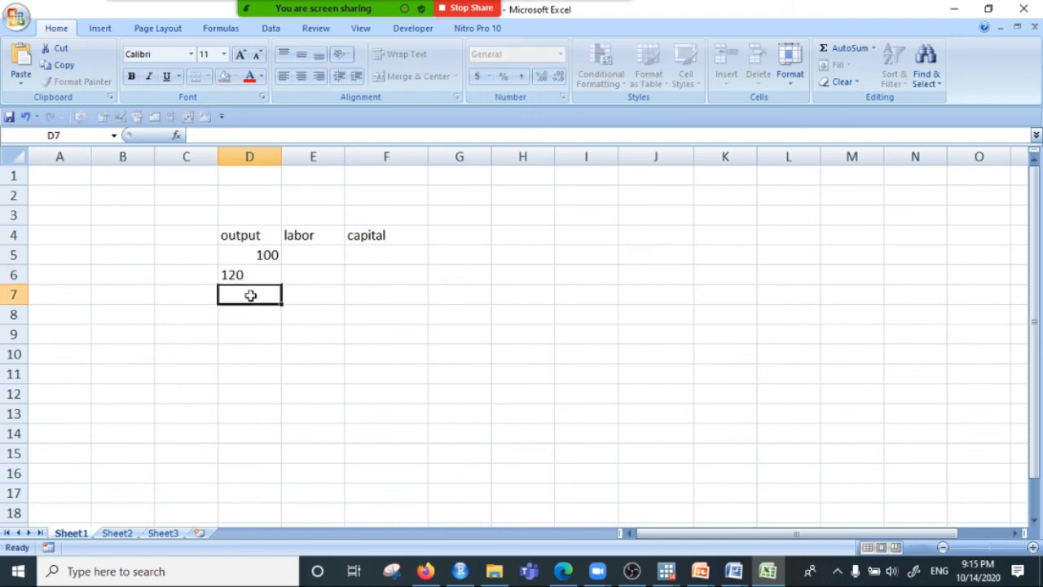
left_click_drag(242, 251, 282, 404)
Enter 1, 2 and 3 under labor and extend the series down through E12 to reach 8.
left_click(310, 256)
type("1")
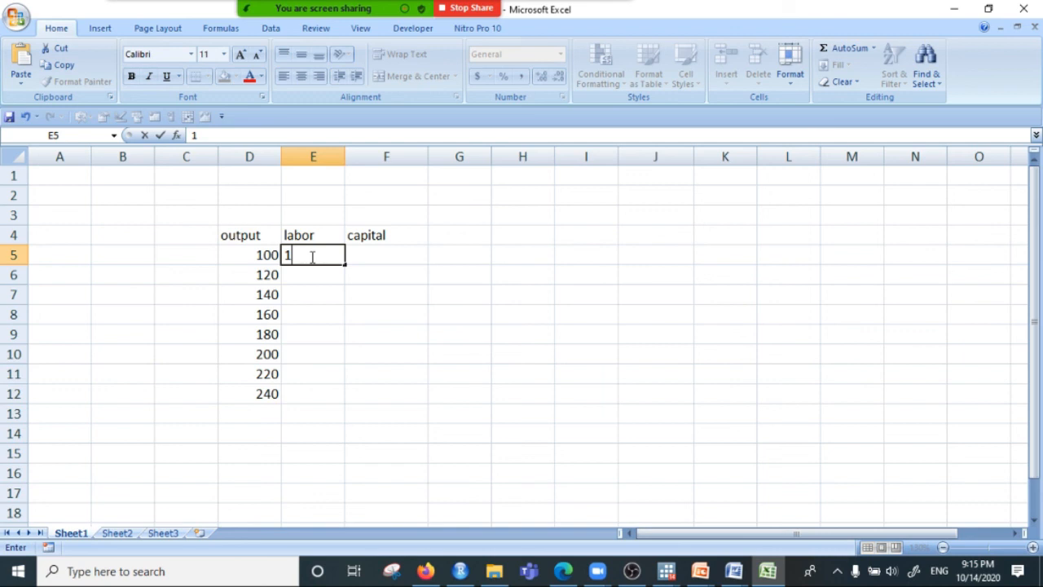
key("Return")
type("2")
key("Return")
type("3")
key("Return")
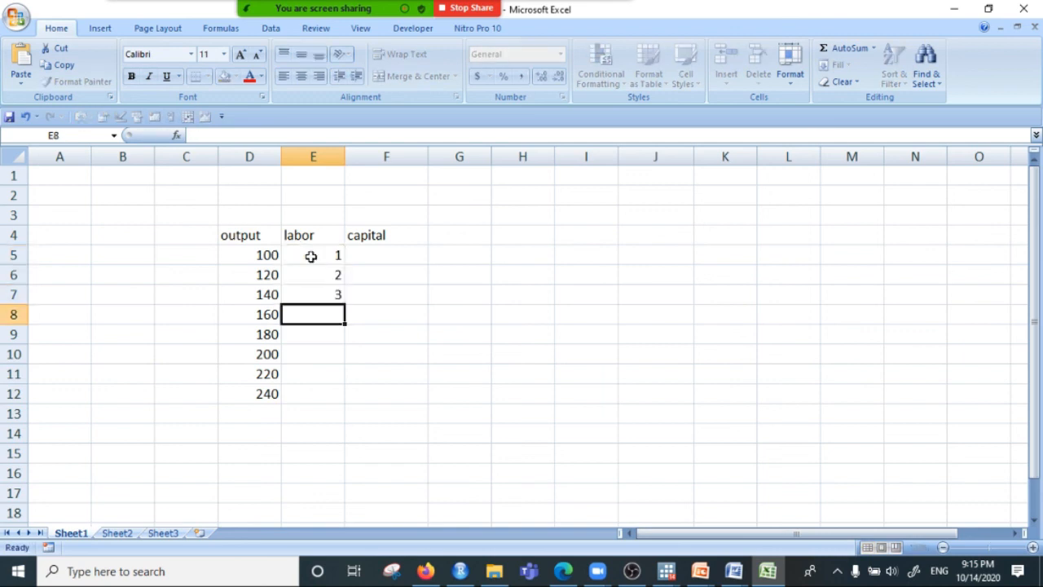
left_click_drag(299, 258, 340, 396)
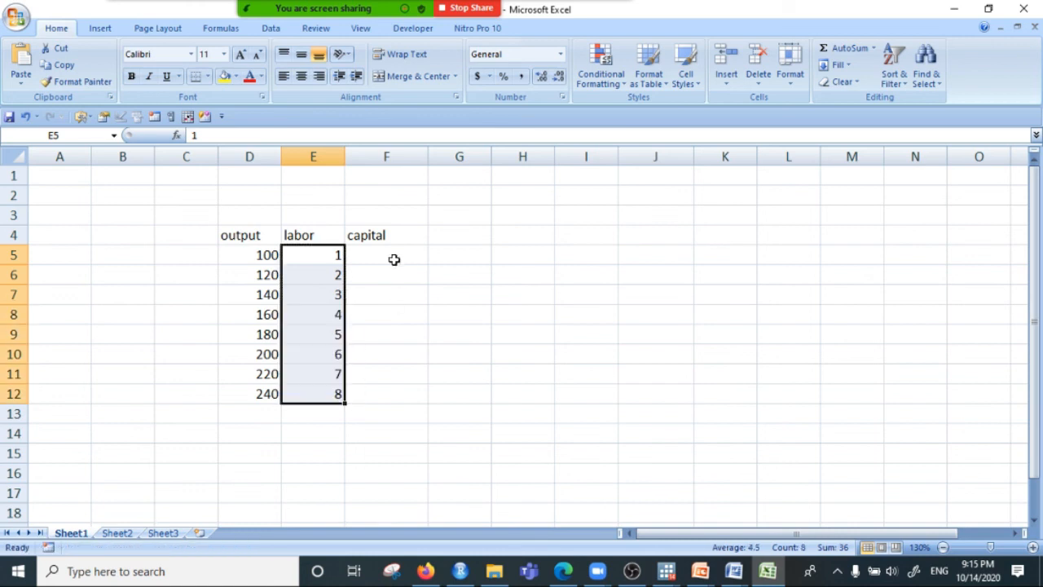
Enter 25 and 50 under capital and extend the series down through F12 to reach 200.
left_click(392, 259)
type("25")
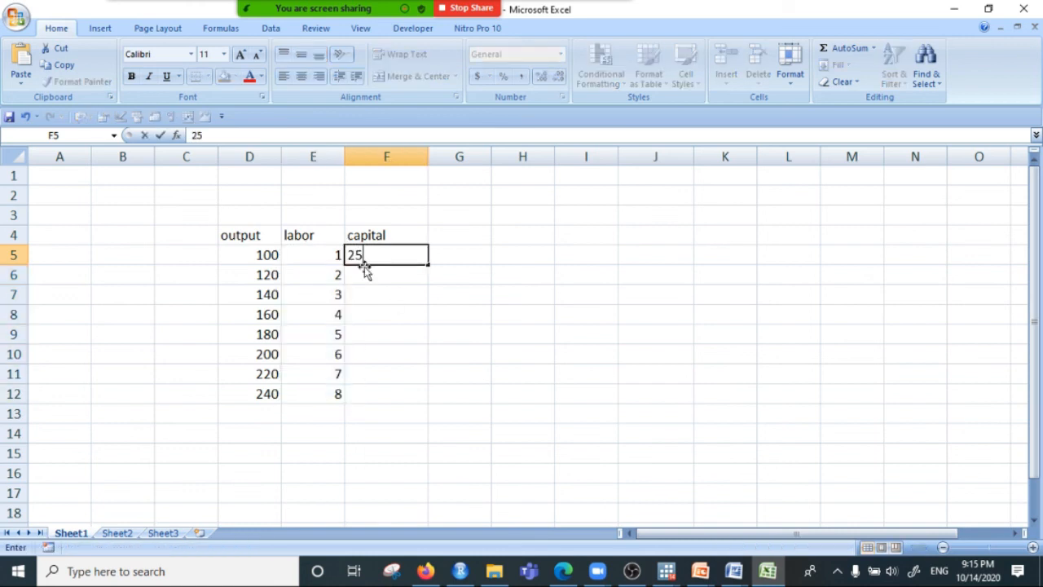
key("Return")
type("50")
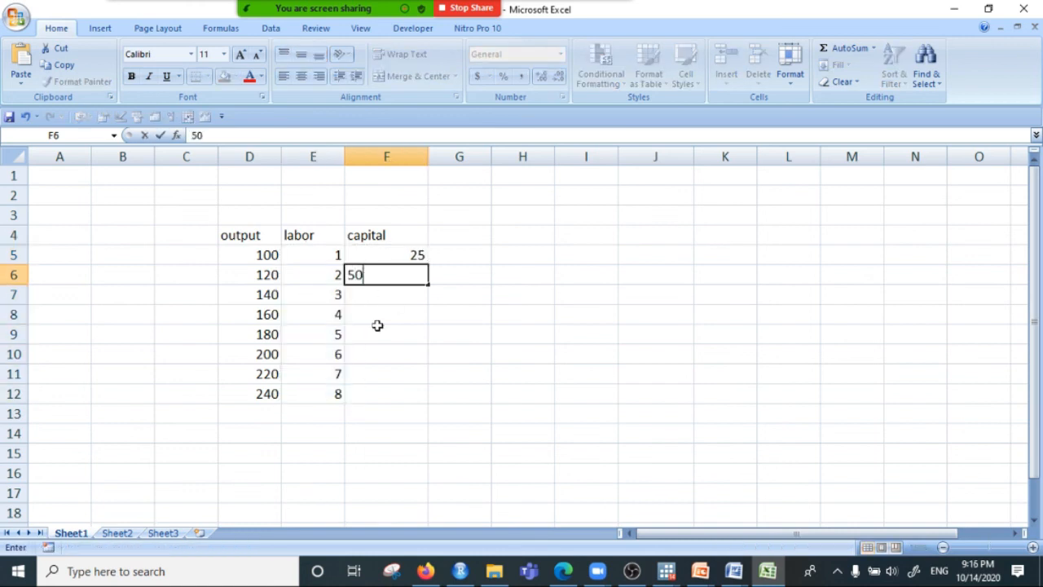
left_click(375, 319)
left_click_drag(411, 260, 434, 400)
Add the column headings ln_output, ln_labor and ln_capital in cells G4 to I4.
left_click(456, 234)
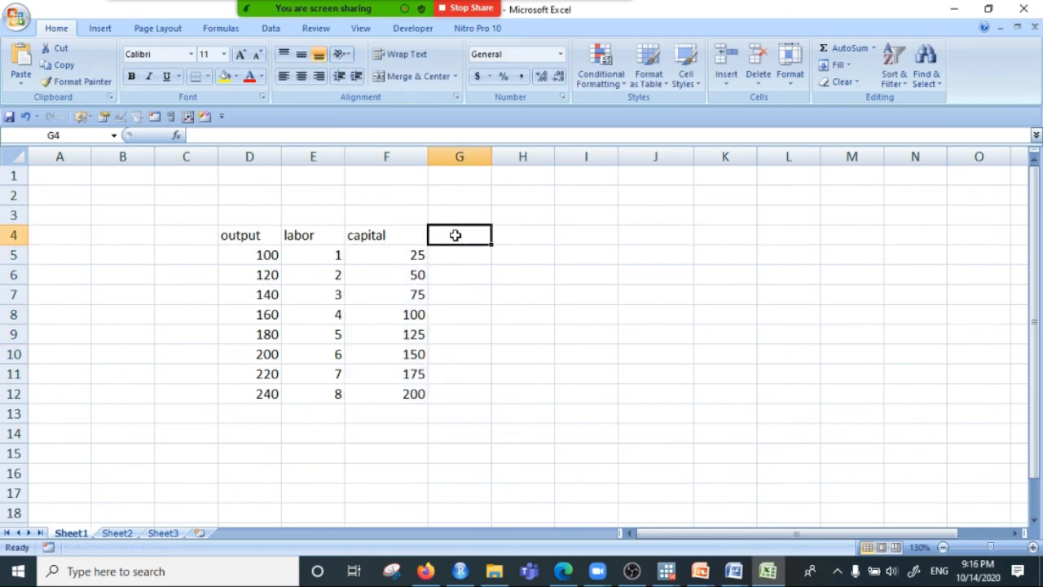
type("ln_")
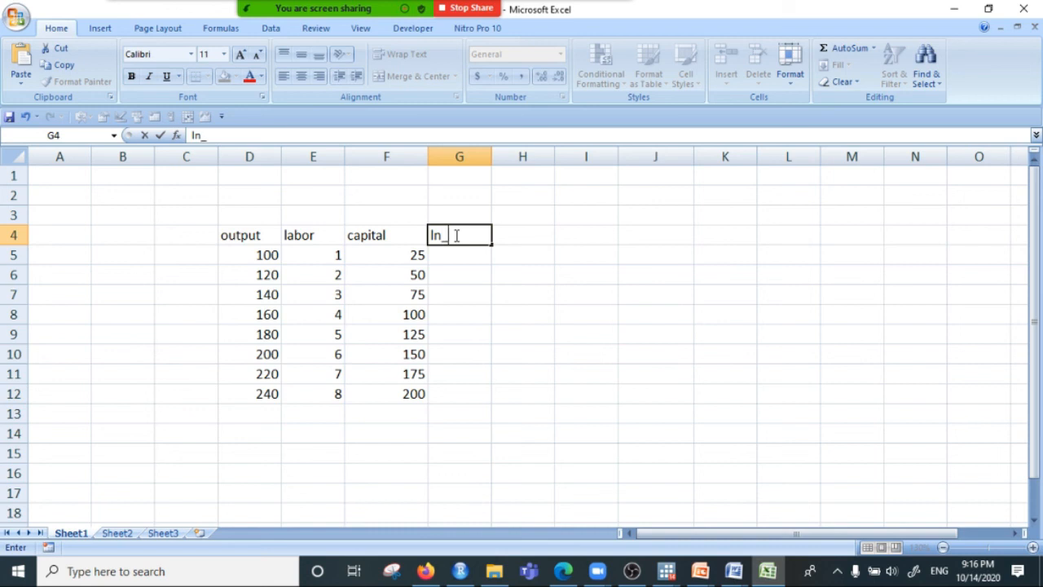
type("output")
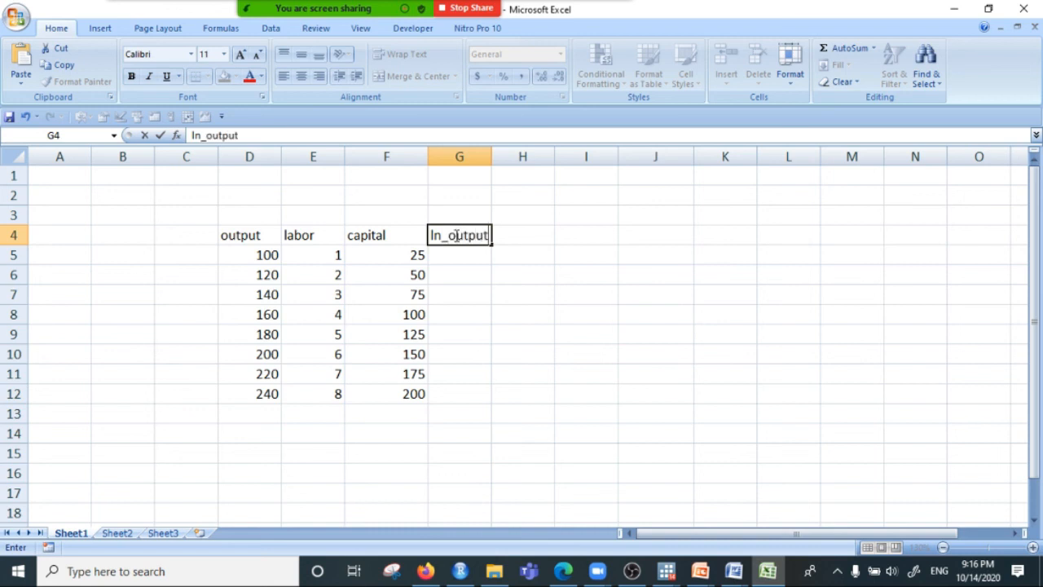
key("Tab")
type("ln")
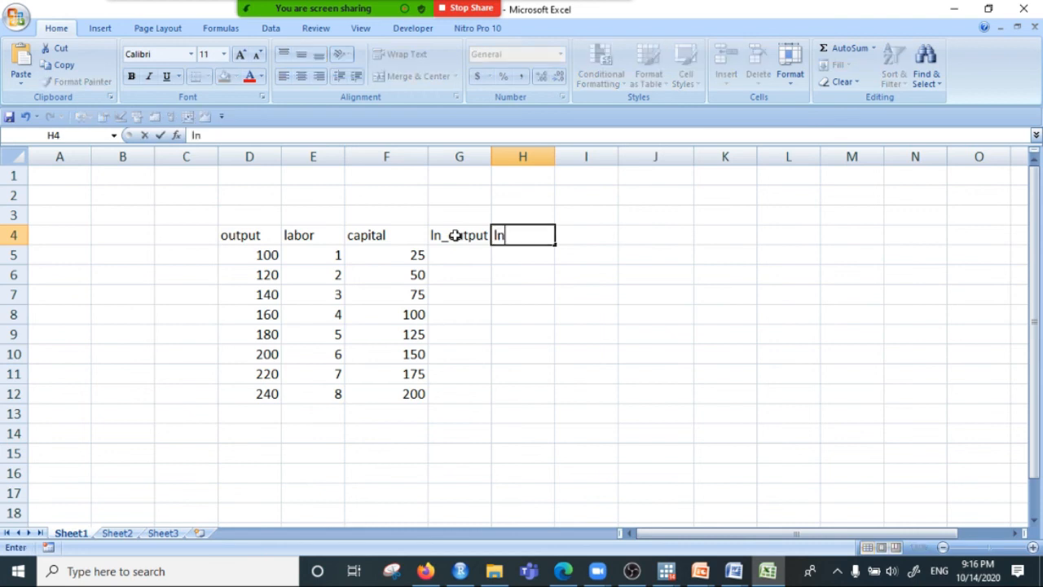
type("_labor")
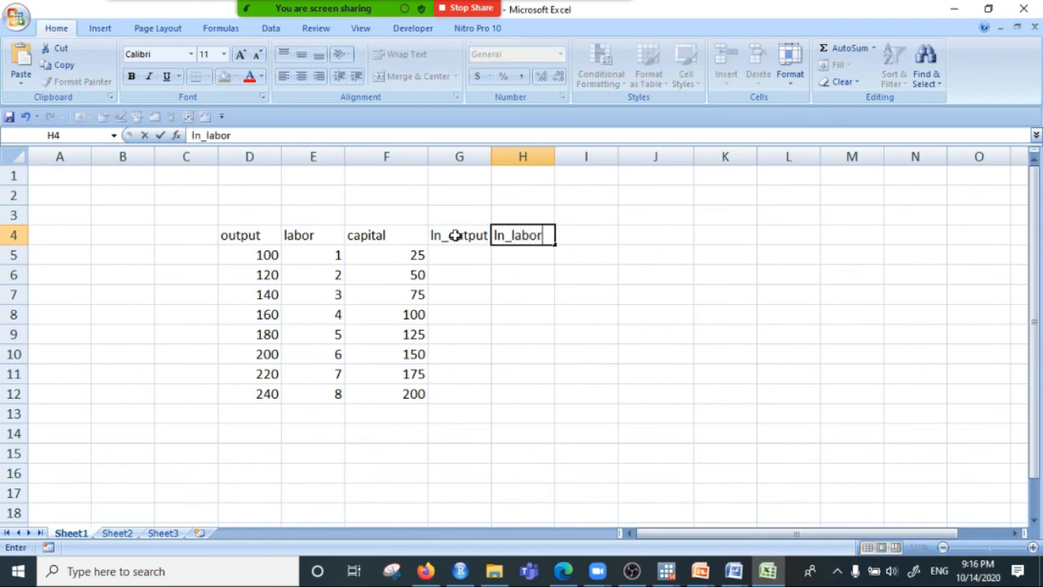
key("Tab")
type("ln_capital")
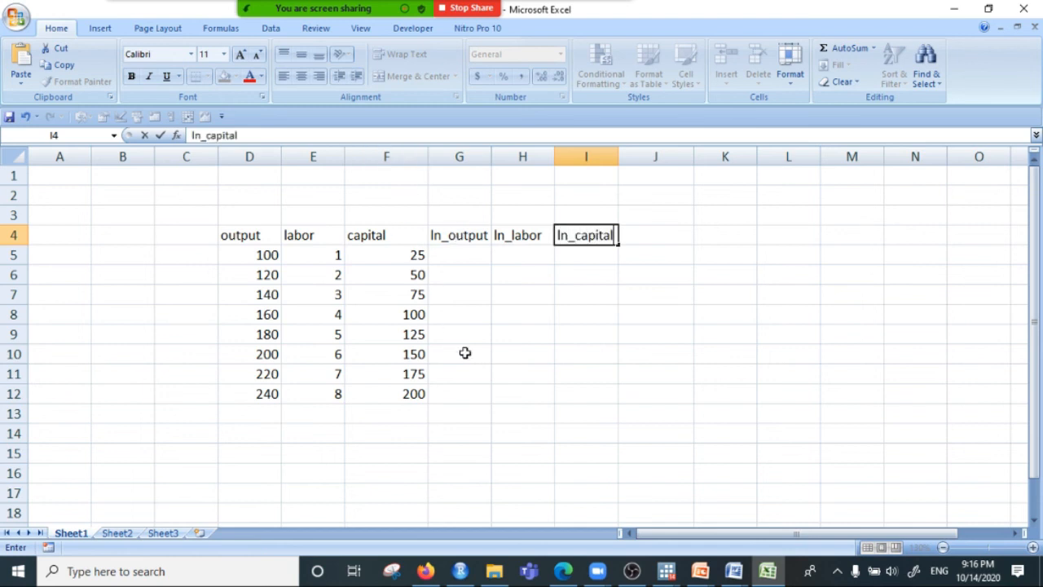
left_click(530, 278)
left_click(588, 233)
left_click(533, 237)
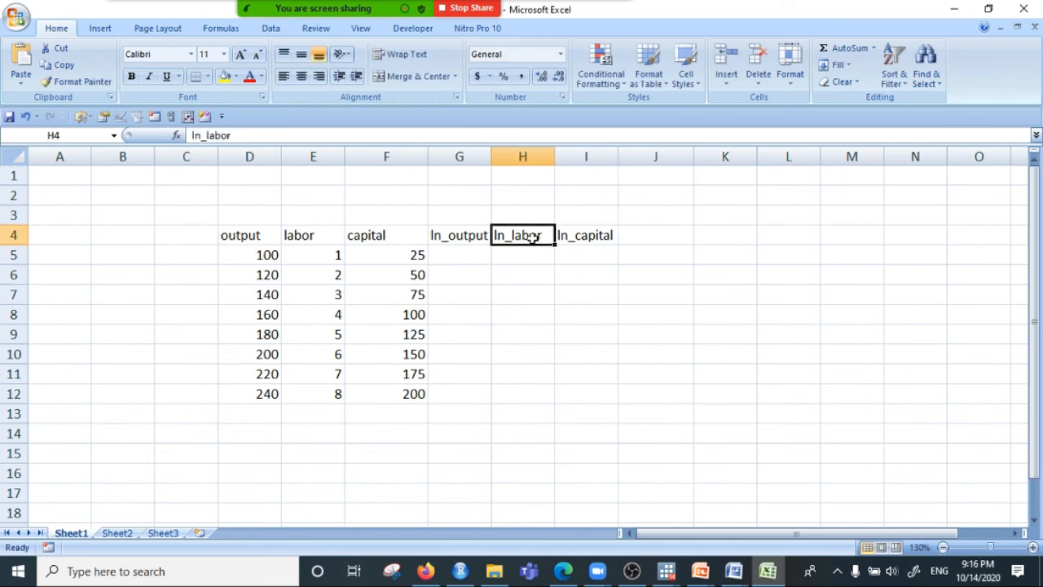
left_click(472, 241)
left_click(512, 241)
Compute the natural log of output in G5 with =ln(D5) and fill the formula across and down through I12.
left_click(469, 258)
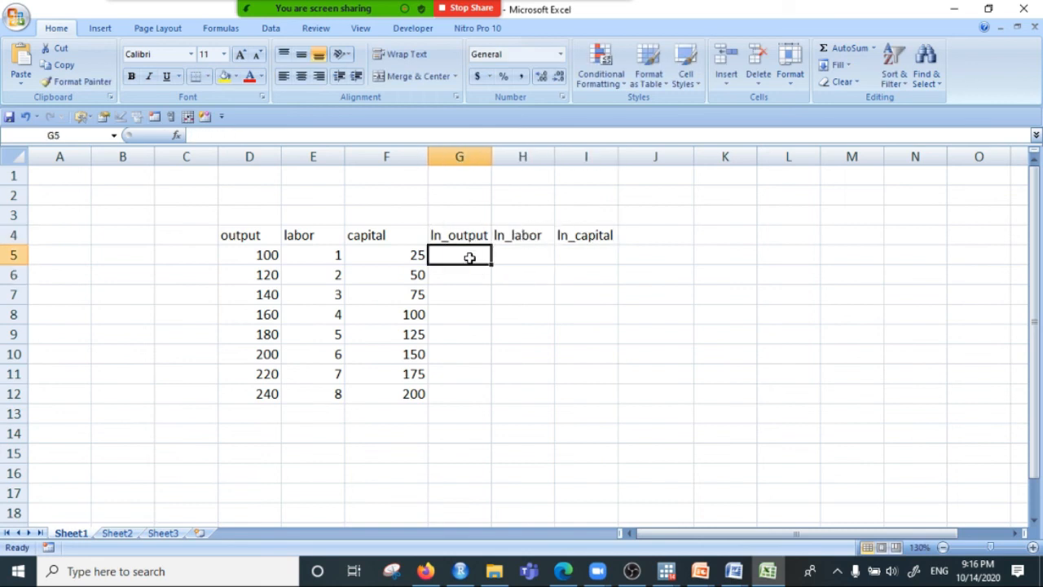
type("=ln(")
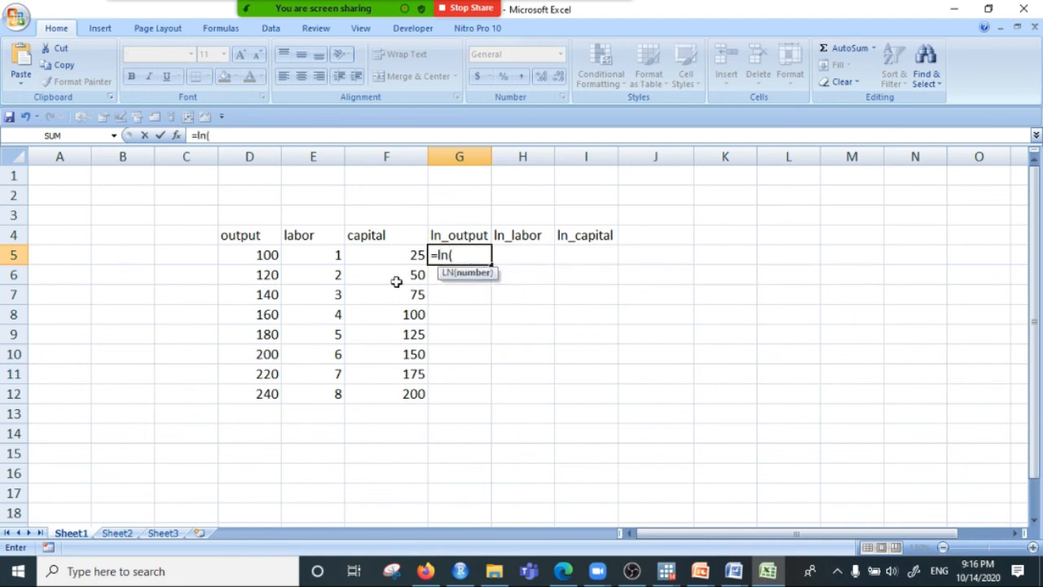
left_click(254, 256)
type(")")
key("Return")
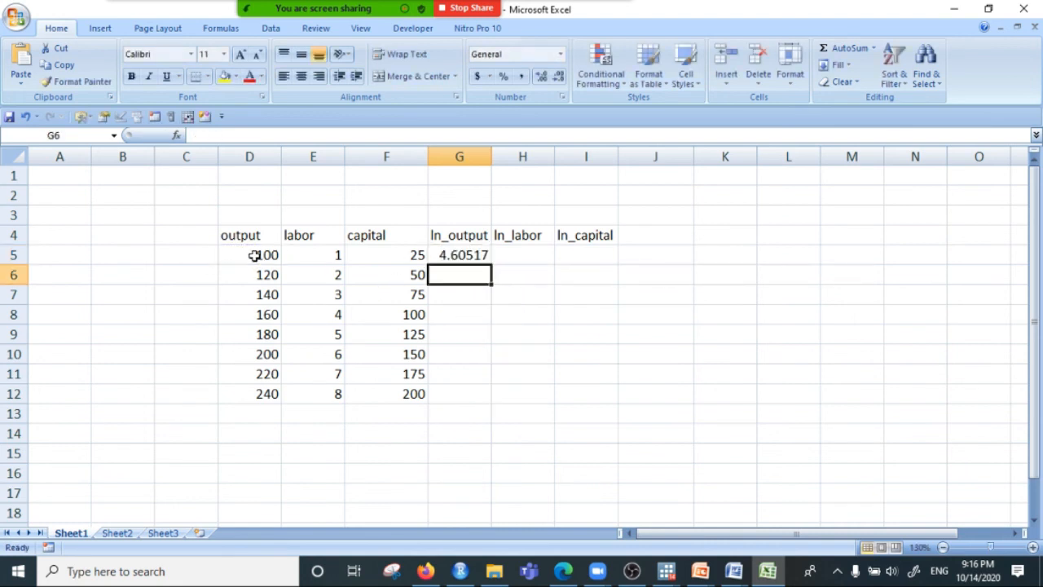
left_click(482, 255)
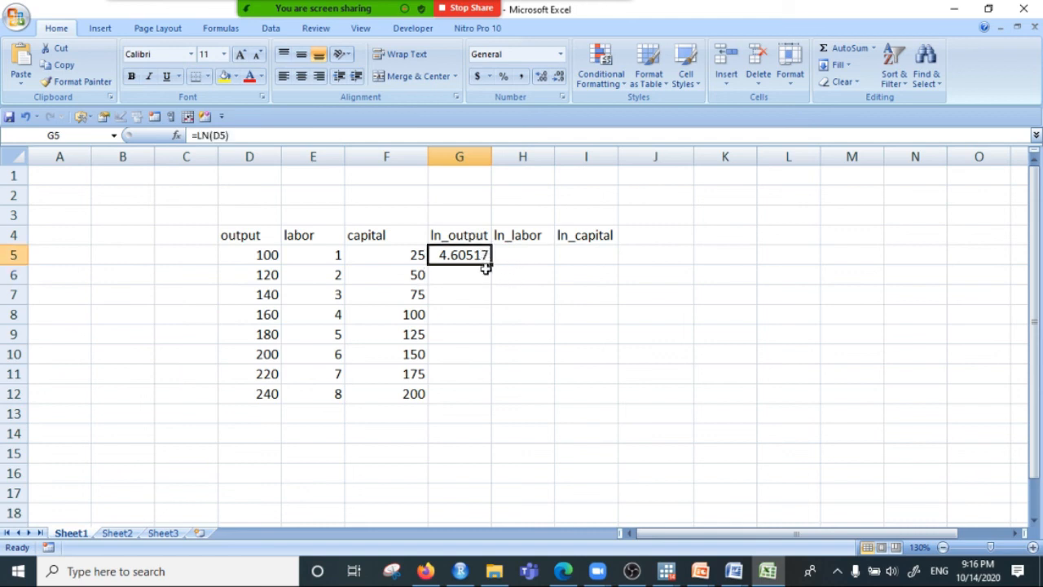
left_click_drag(491, 262, 603, 407)
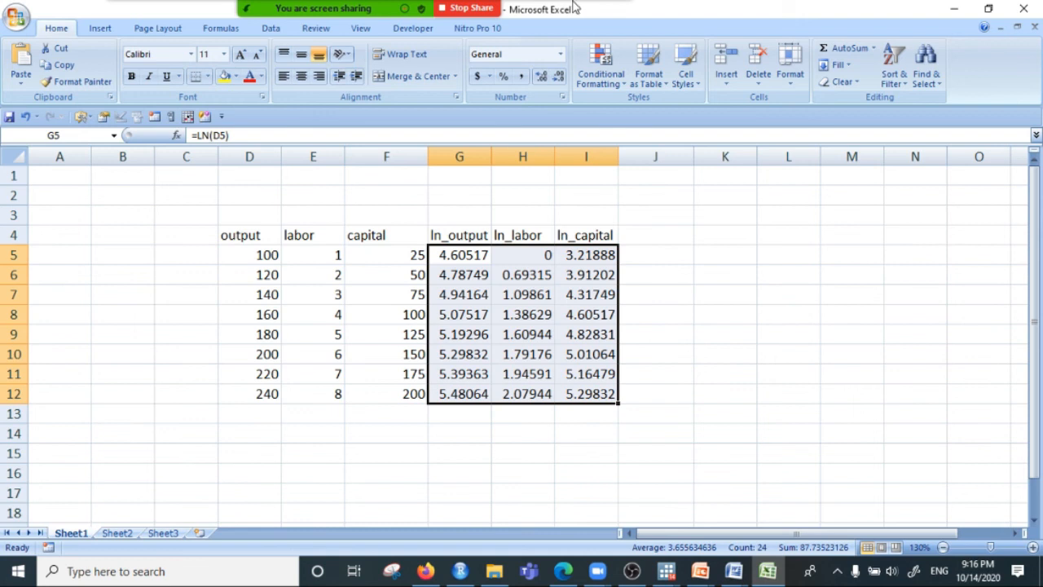
Format the natural log values in G5:I12 as Number with one decimal place.
left_click(561, 54)
left_click(501, 106)
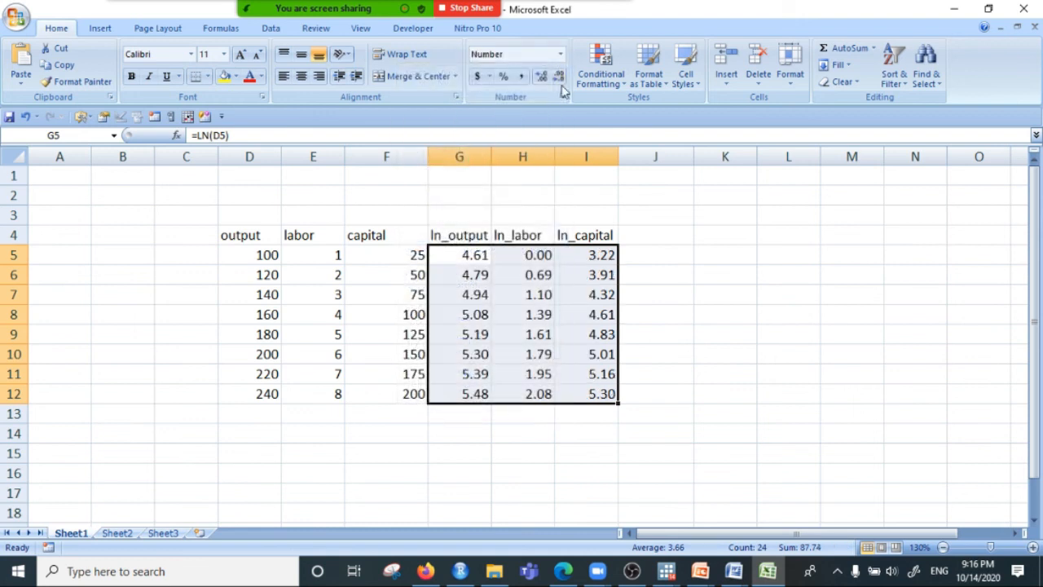
left_click(559, 76)
left_click(559, 77)
left_click(540, 77)
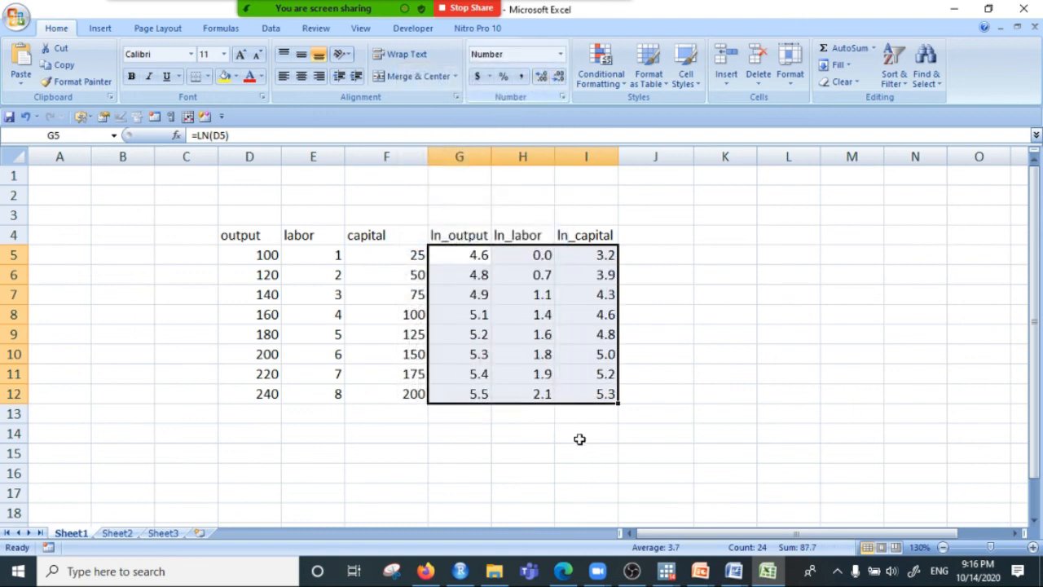
Compare the output, labor and capital columns with their natural-log columns, checking the output and ln_output headings and values.
left_click(562, 341)
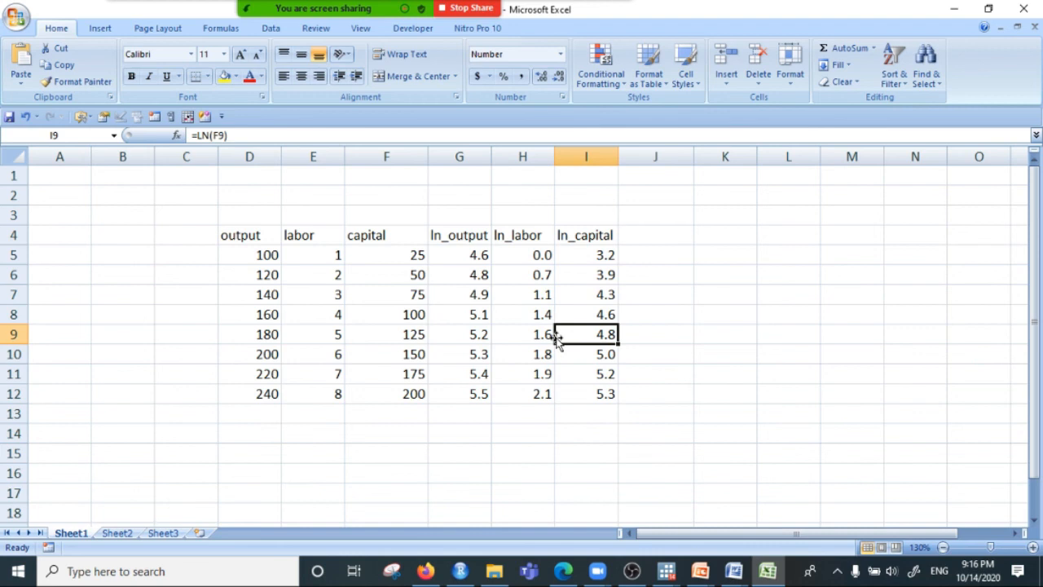
left_click(533, 454)
left_click(277, 269)
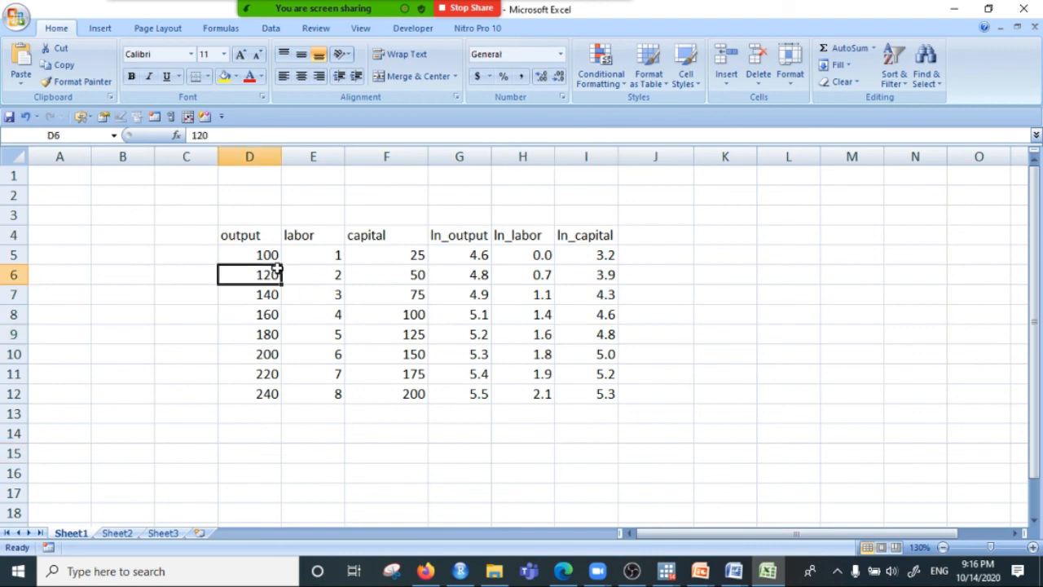
left_click(484, 255)
left_click(466, 234)
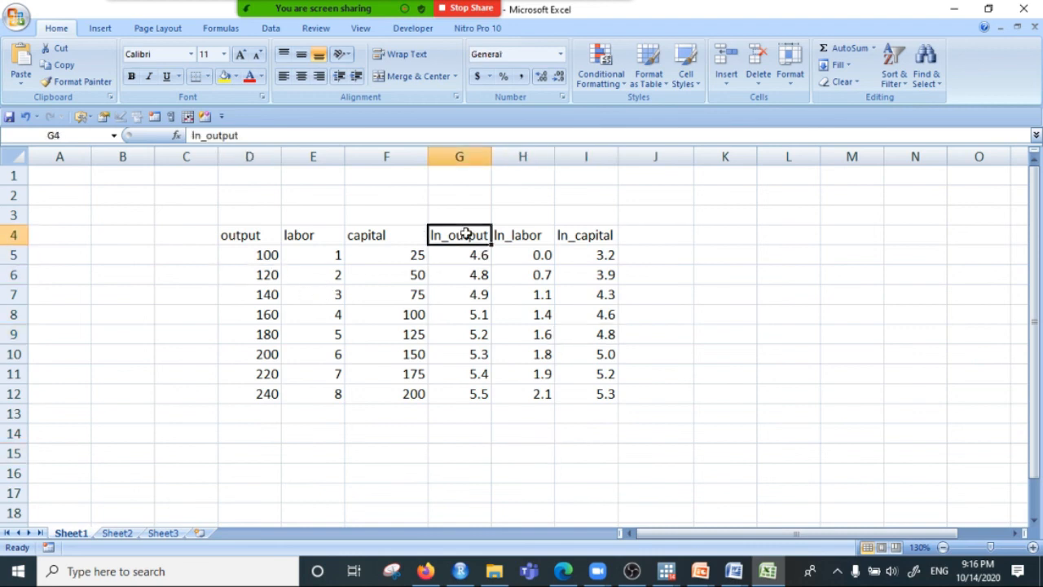
left_click(238, 236)
left_click(449, 237)
left_click(484, 334)
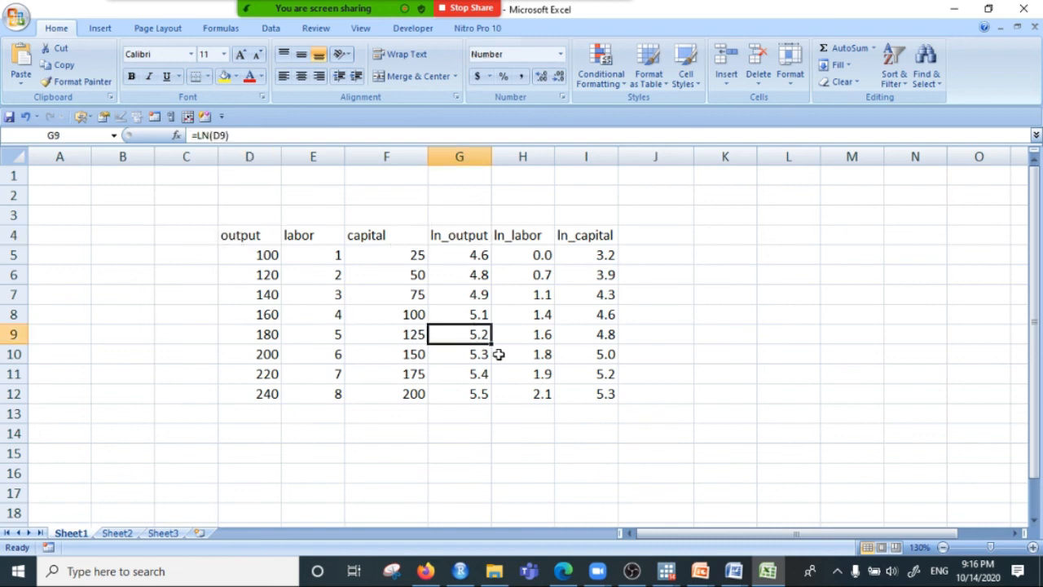
Minimize the do-file editor and the Excel workbook, and switch to the main Stata window.
left_click(665, 573)
left_click(604, 515)
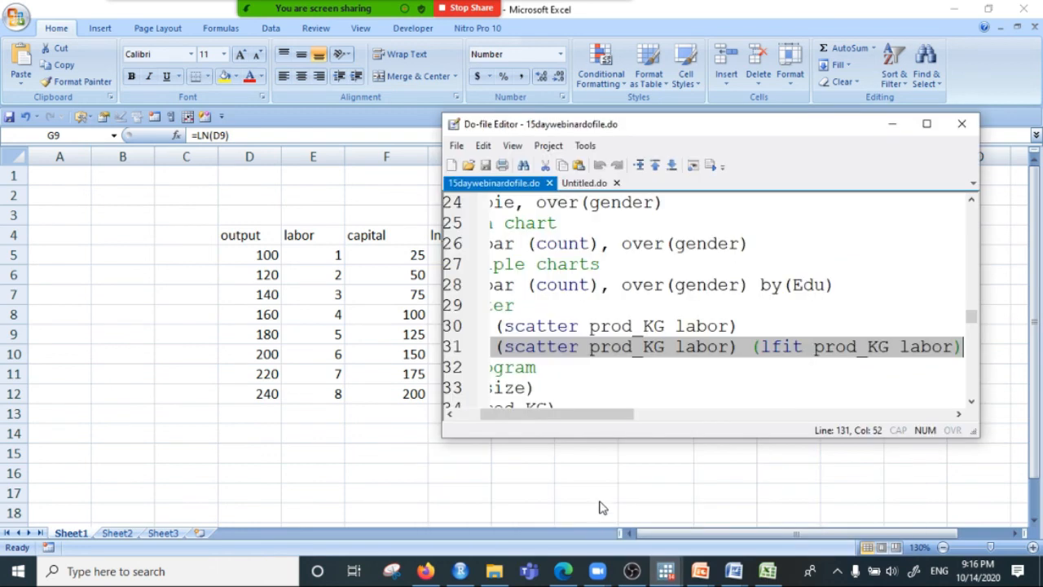
left_click(892, 124)
left_click(954, 9)
left_click(666, 571)
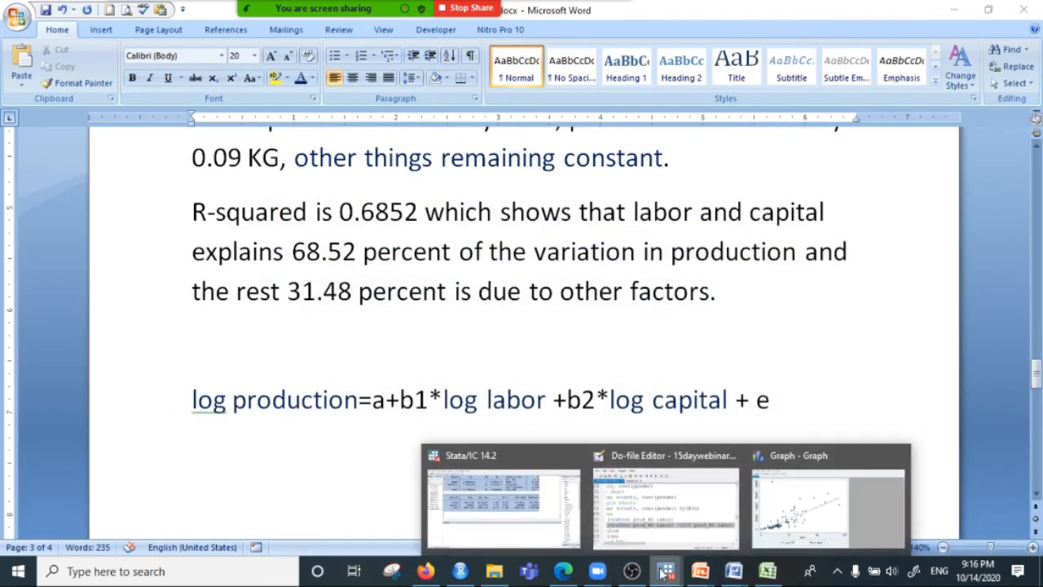
left_click(489, 489)
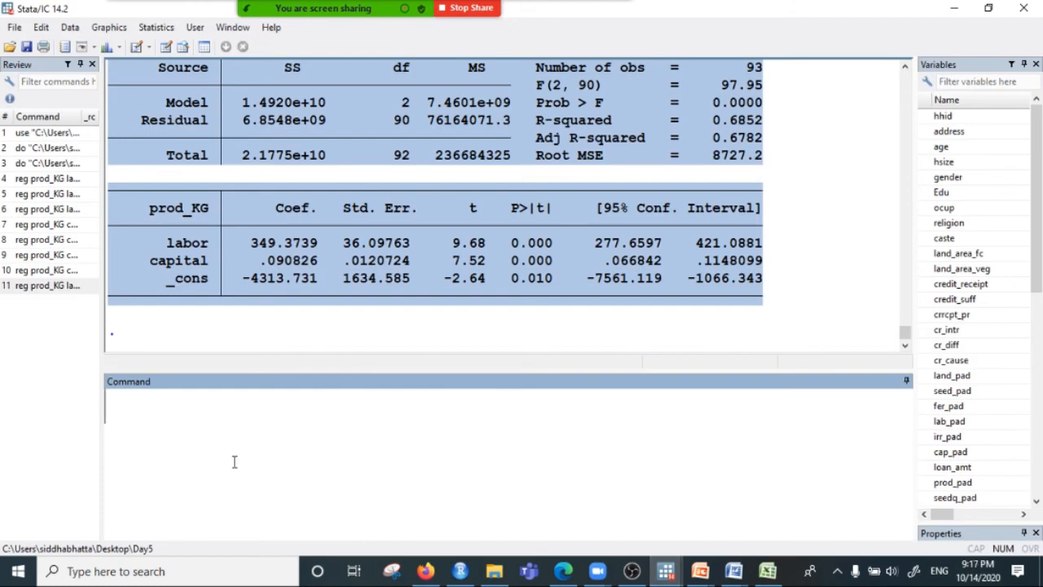
Generate the log of production as a new variable by running gen lnoutput=log(prod_KG).
type("gen")
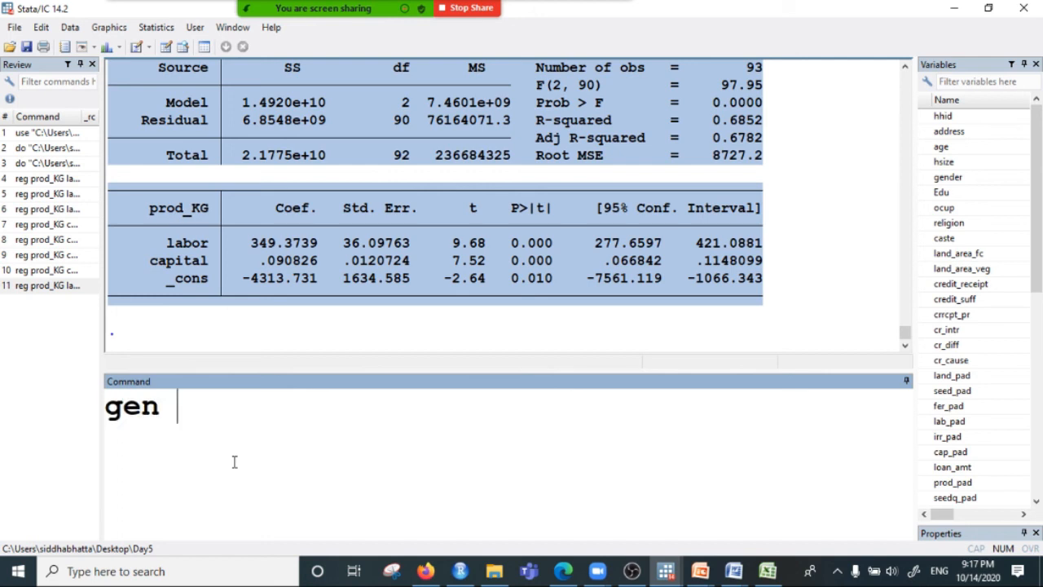
type(" lnoutput")
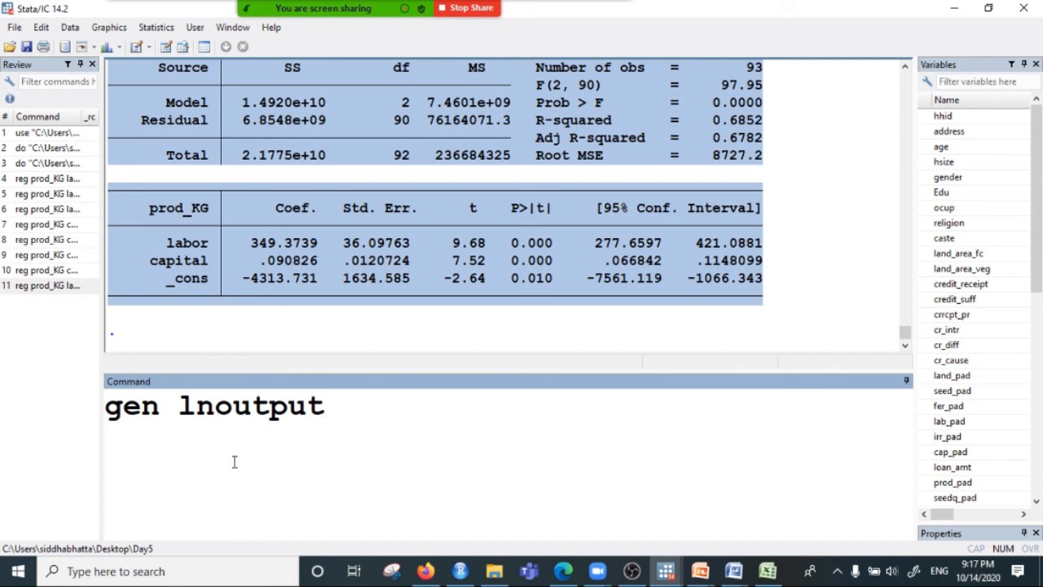
type("=log(")
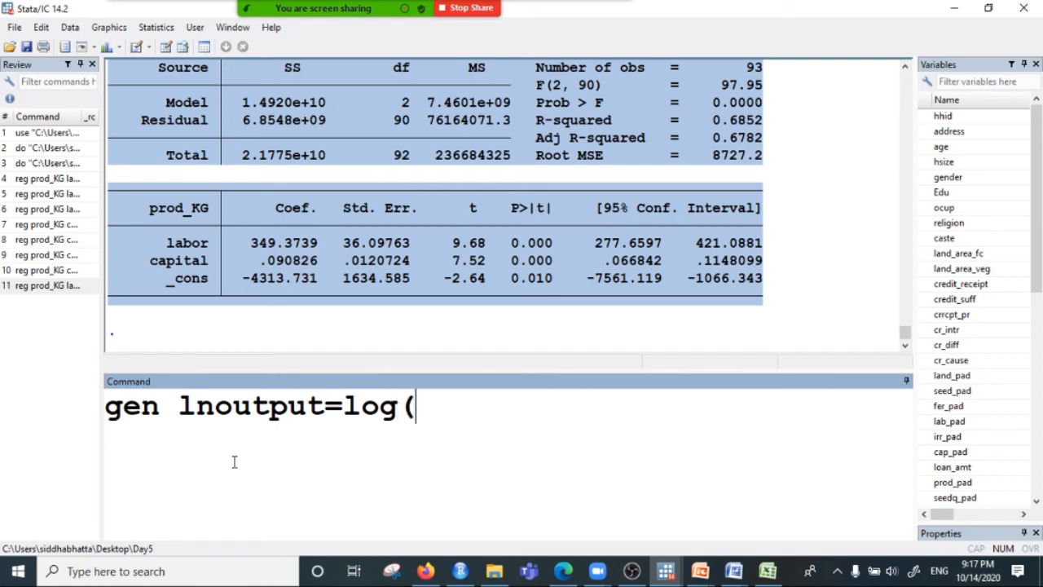
type("prod_KG)")
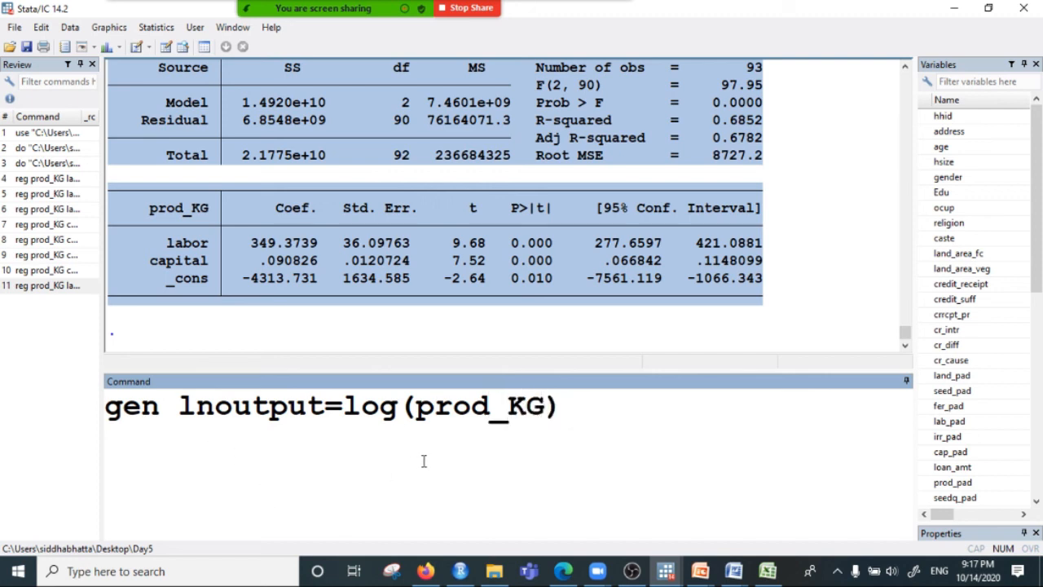
left_click(494, 405)
left_click_drag(179, 407, 324, 407)
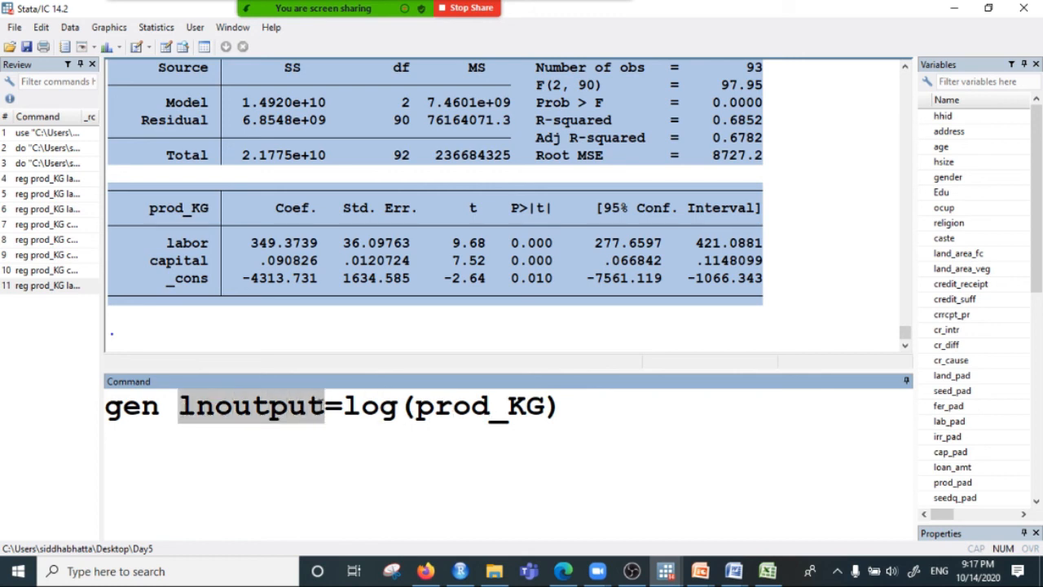
left_click(137, 399)
left_click_drag(180, 406, 325, 405)
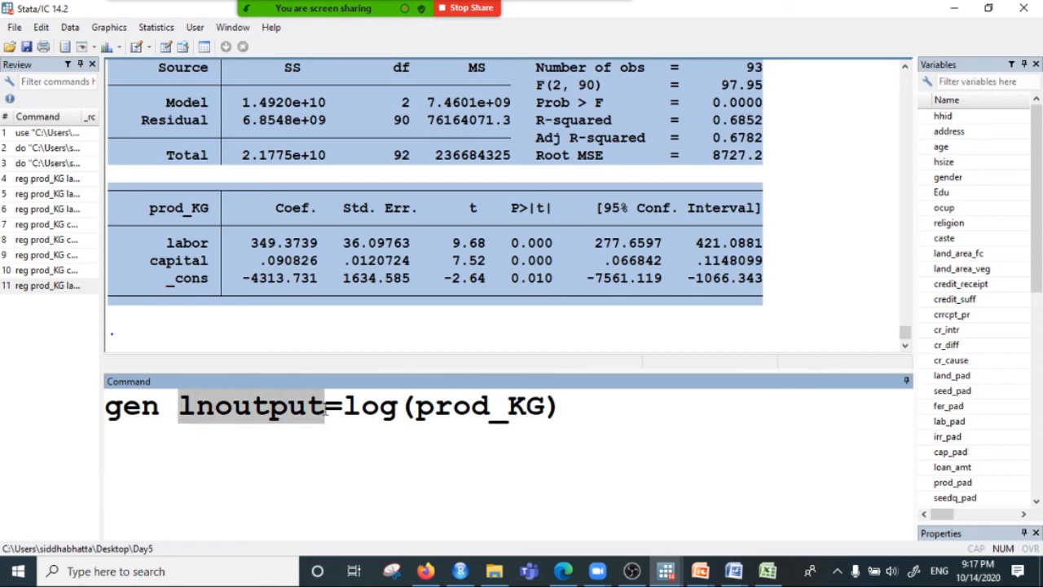
left_click(628, 399)
key("Return")
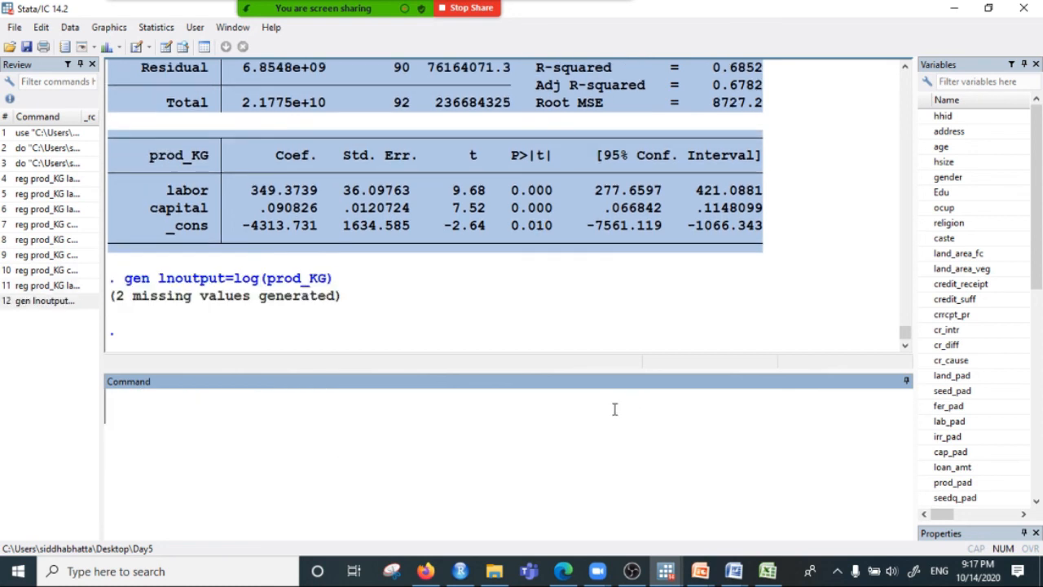
Look up lnoutput in the variable list and examine its column in the data browser before closing it.
scroll(1024, 228, "down", 10)
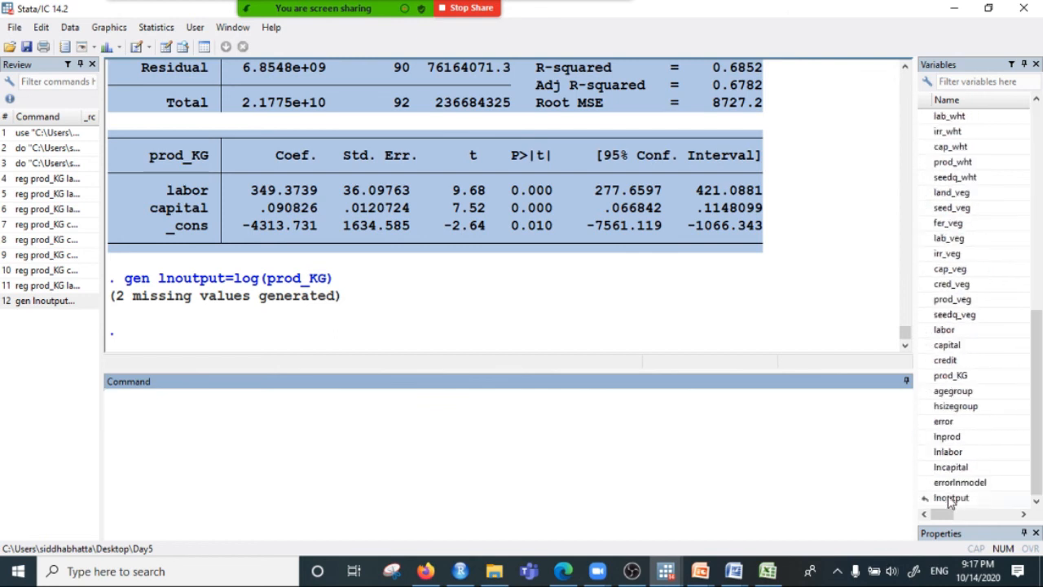
left_click(183, 47)
left_click_drag(140, 536, 918, 536)
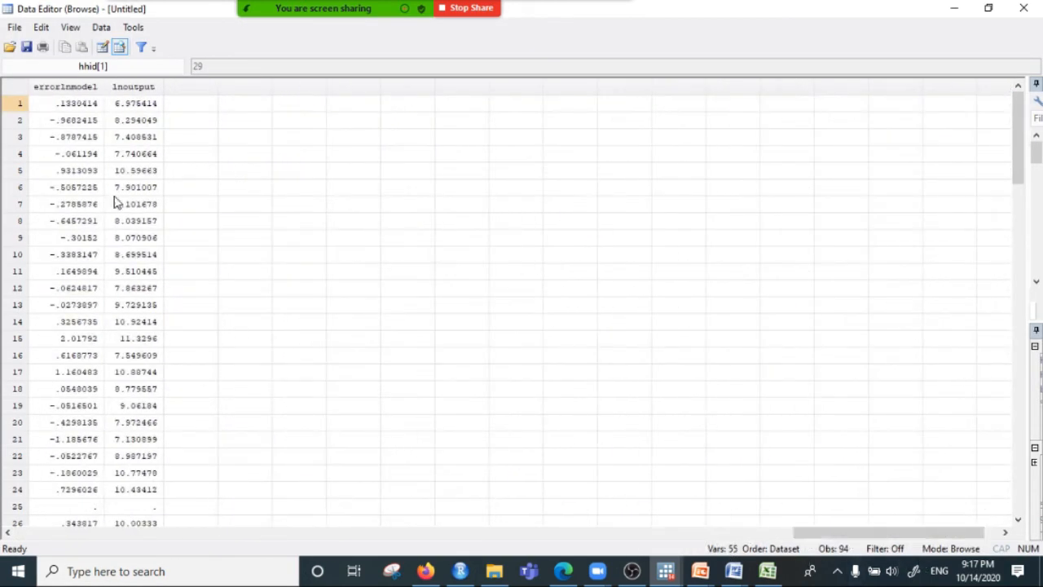
left_click(133, 86)
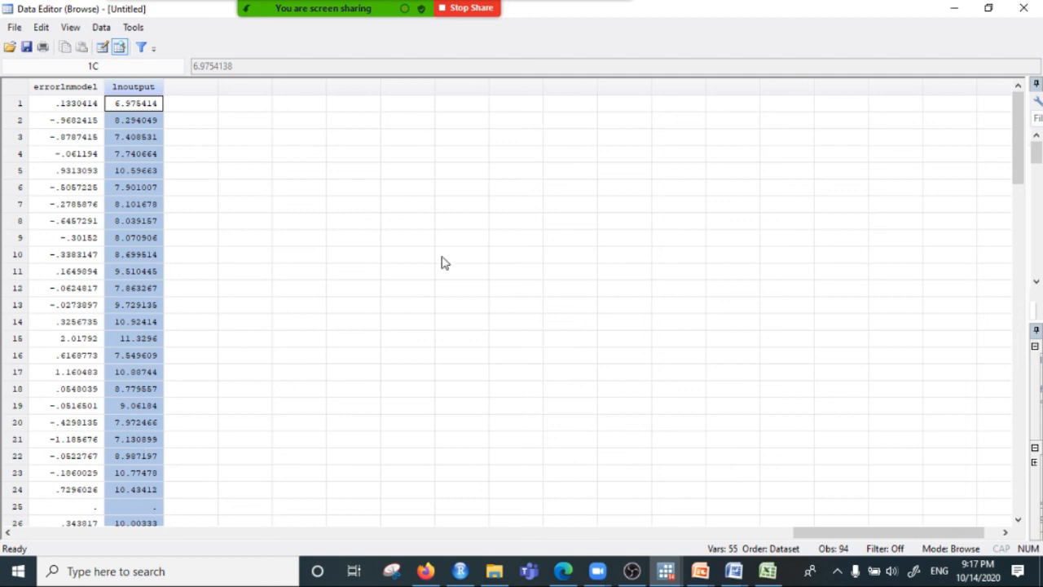
left_click(1024, 8)
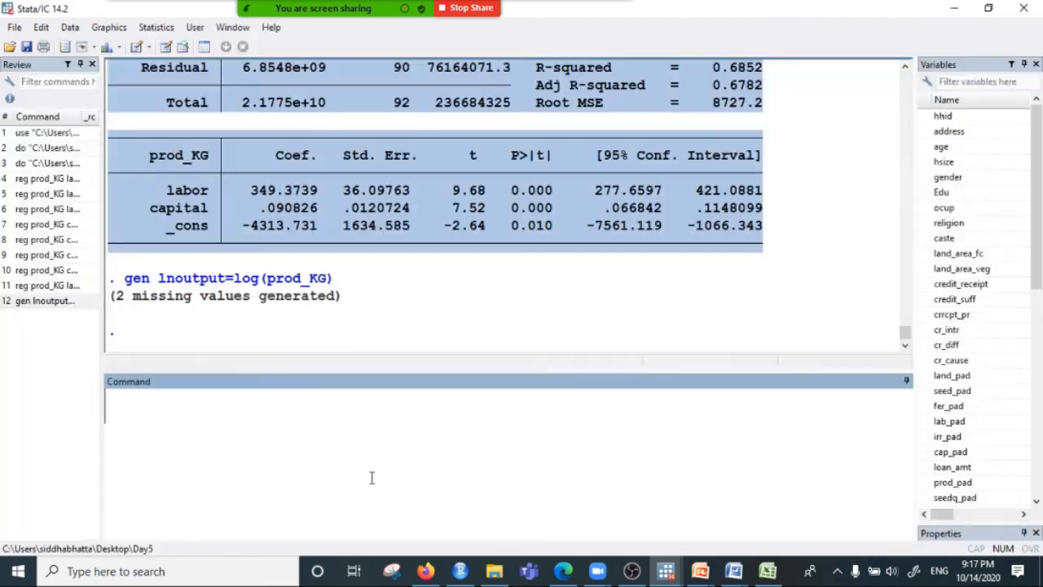
Try to generate the log of labor by running gen lnlabor=log(labor).
type("lnlab")
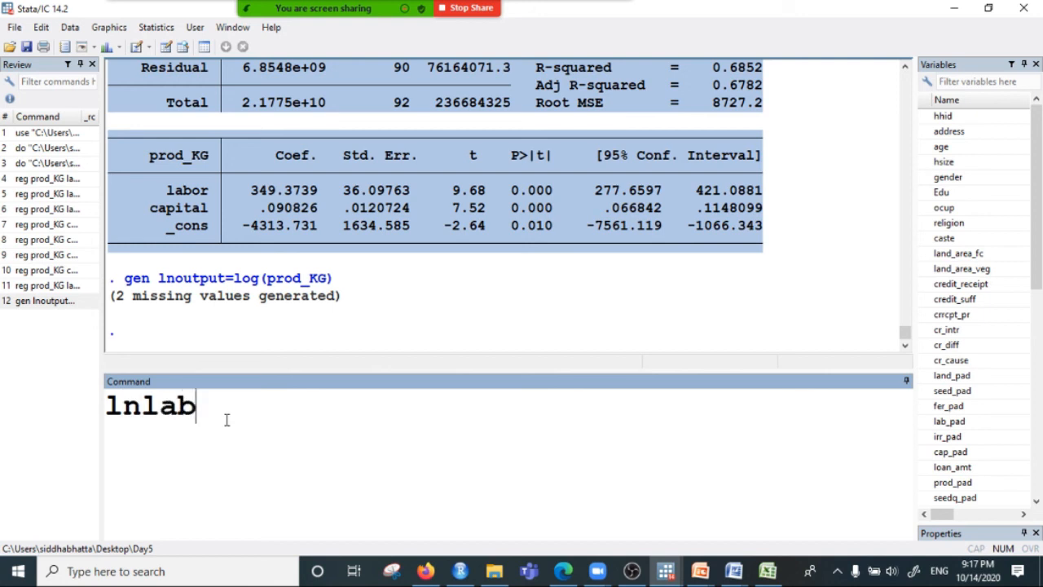
type("or=log(")
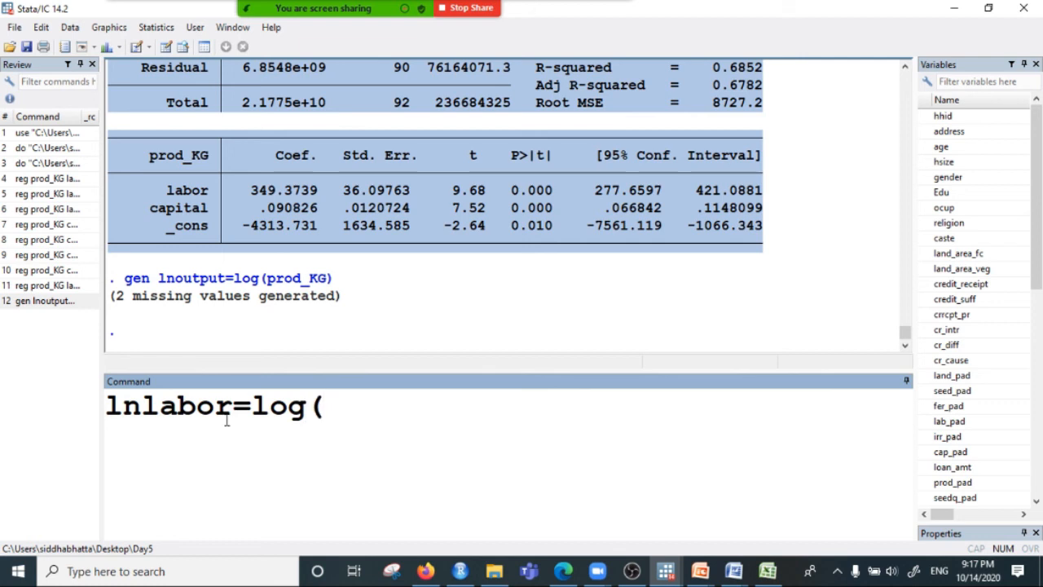
type("labor)")
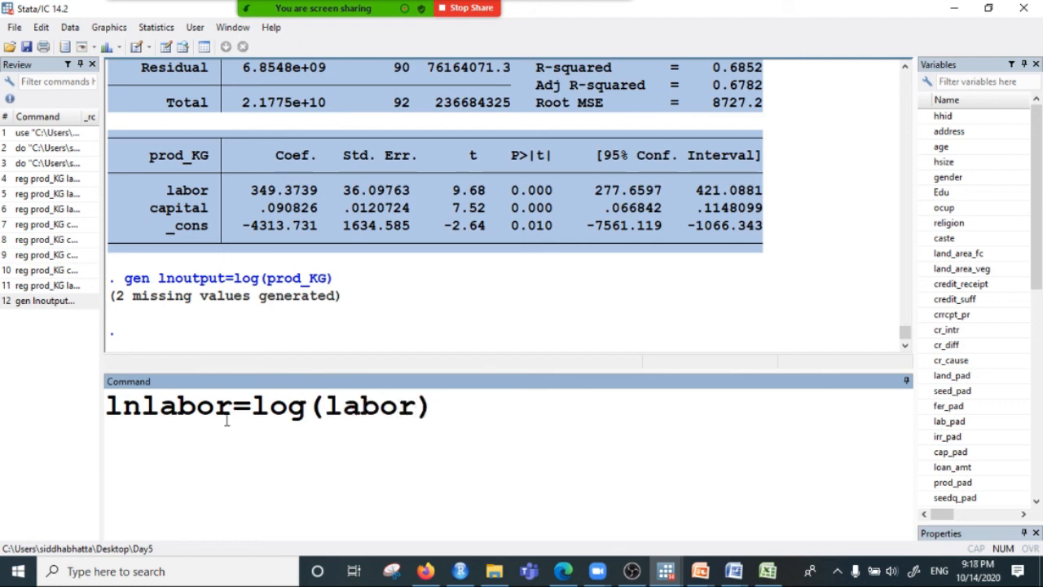
left_click(106, 406)
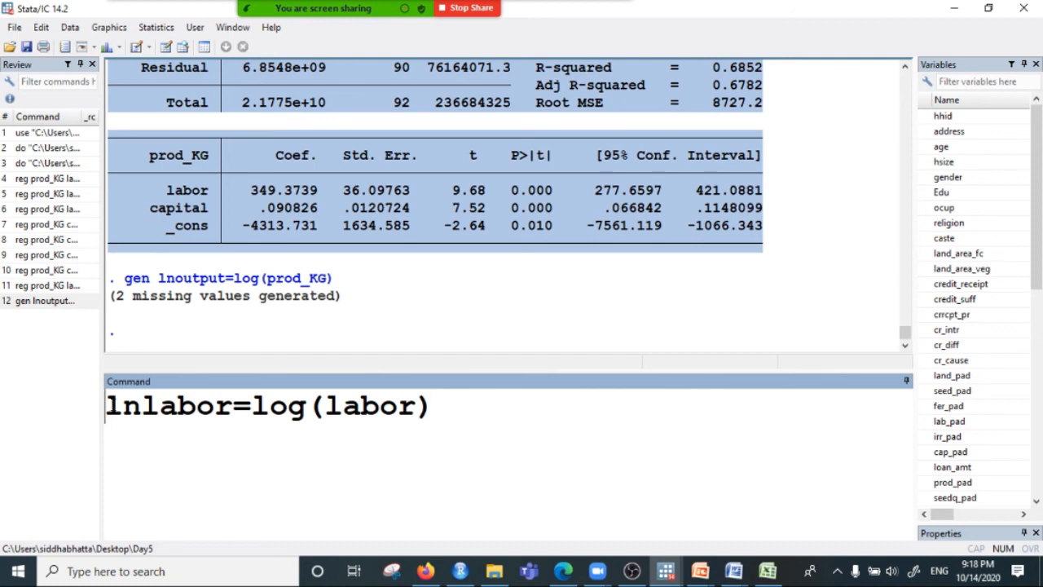
type("gen")
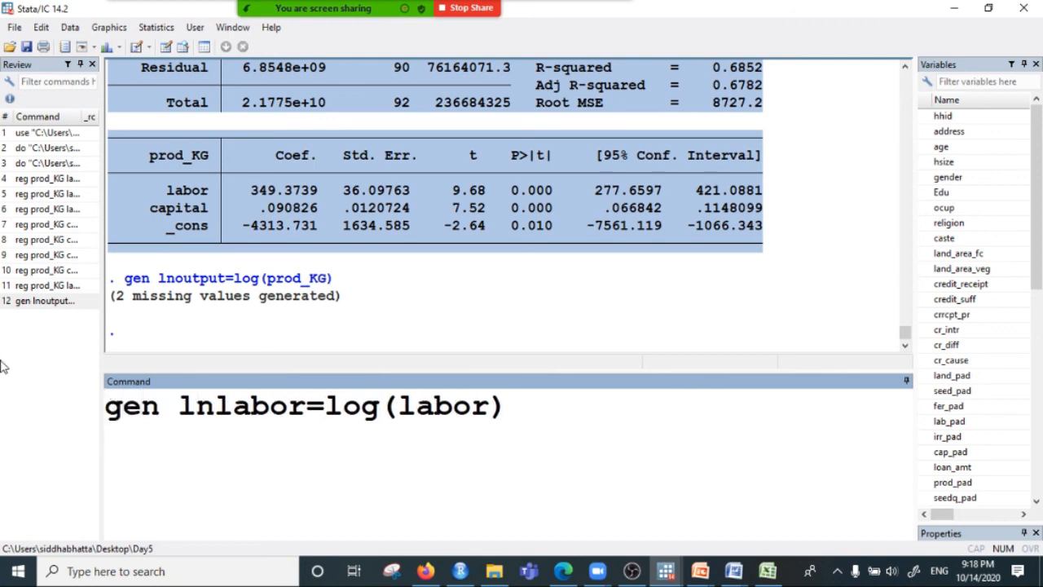
key("End")
left_click(271, 413)
left_click_drag(178, 413, 322, 413)
left_click(314, 410)
key("Insert")
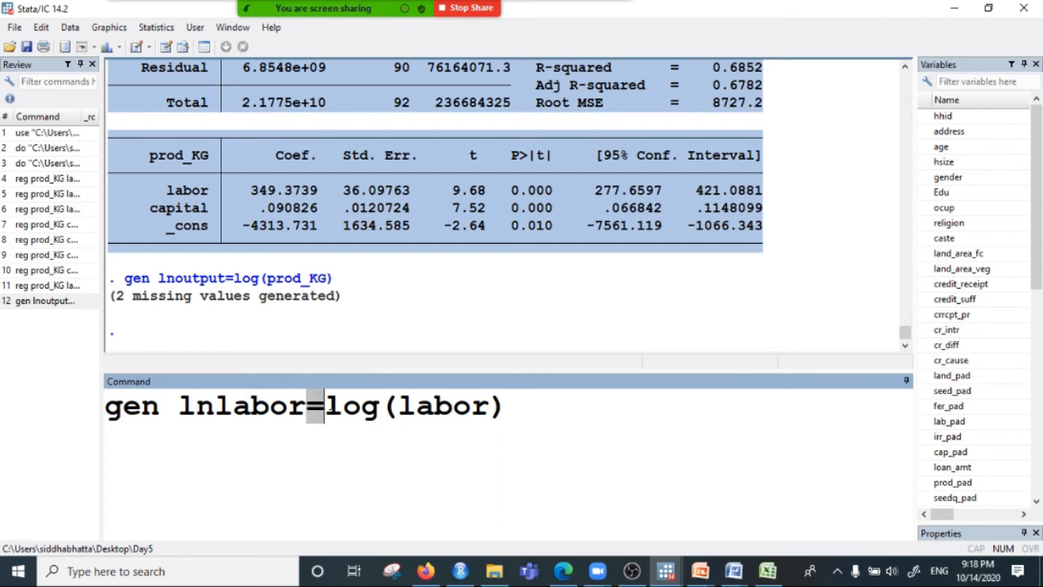
left_click(359, 410)
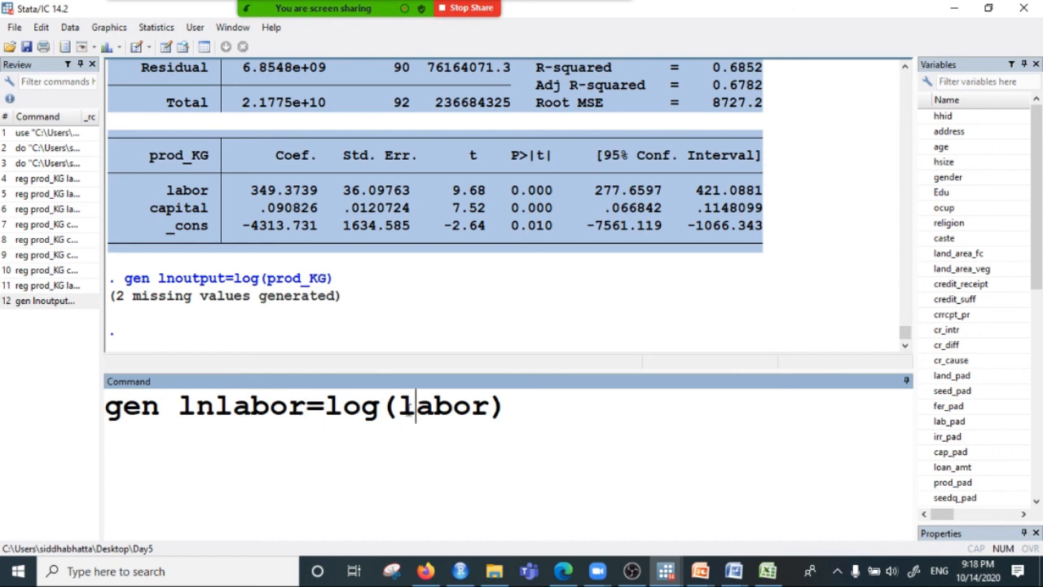
left_click(252, 403)
left_click(525, 404)
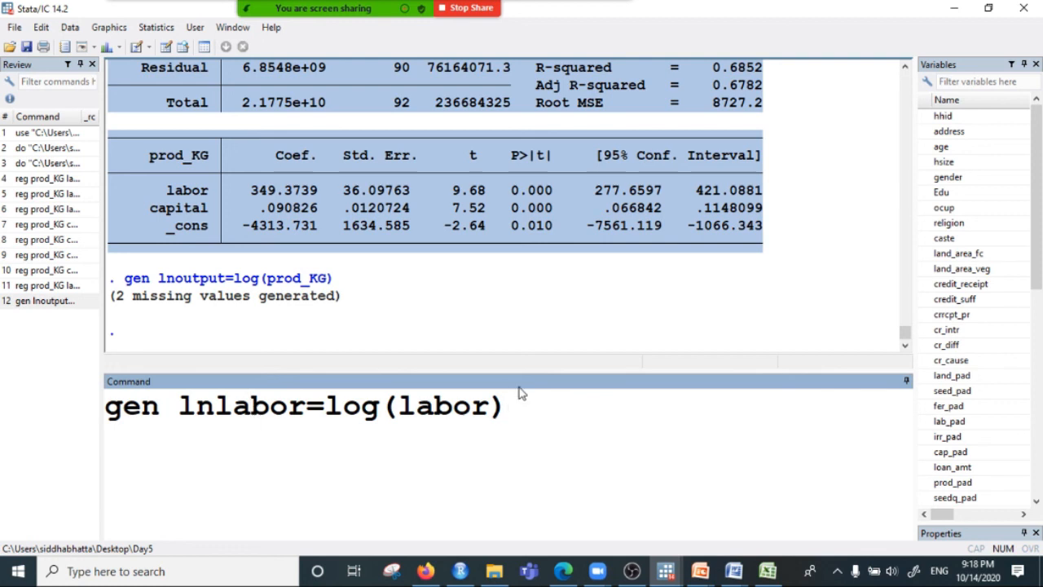
key("Return")
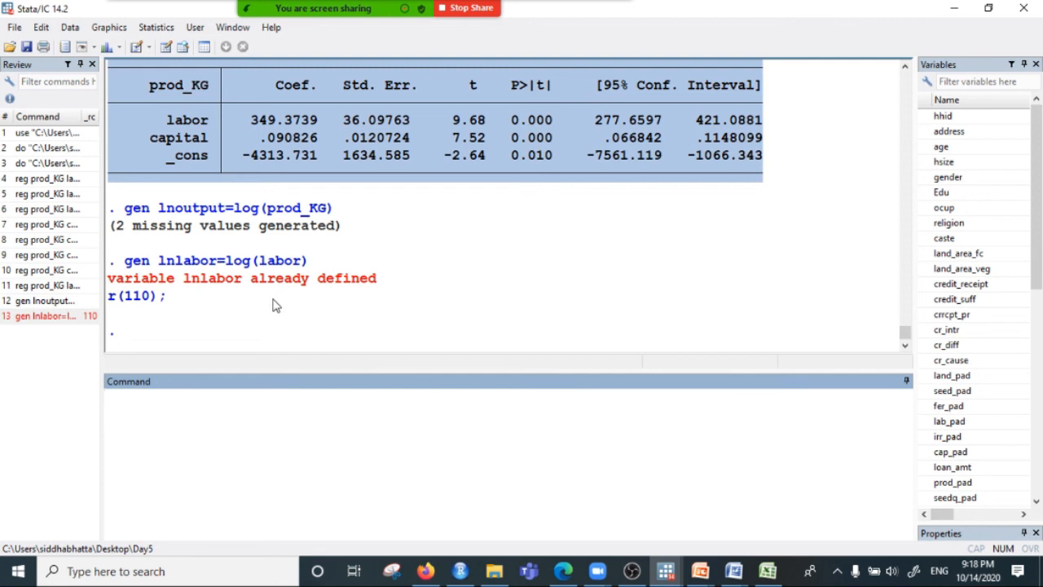
Try to remove the existing log labor variable by running drop lalabor.
type("drop lalbor")
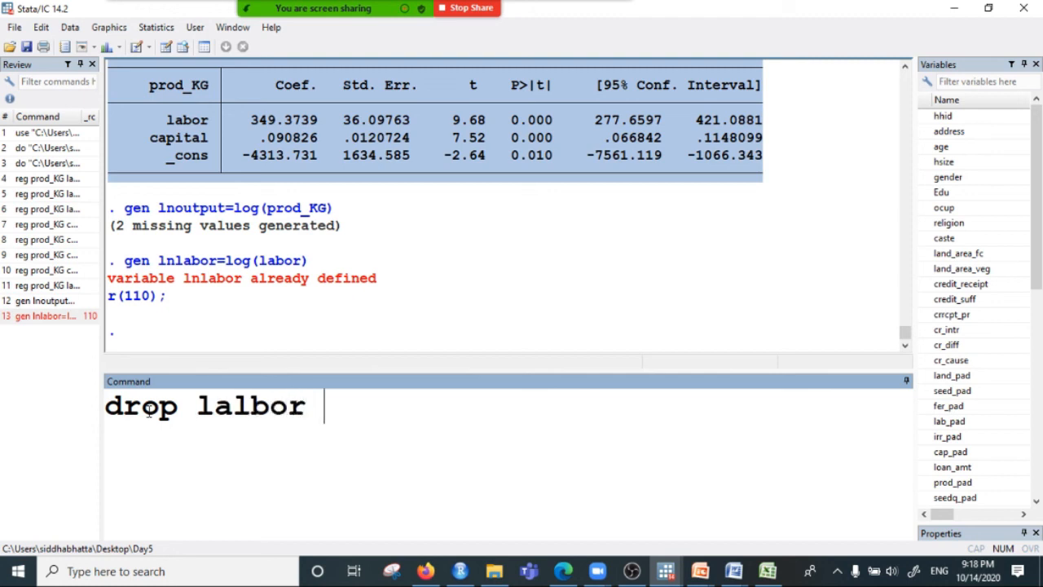
key("BackSpace")
key("BackSpace")
key("BackSpace")
type("abor")
key("Return")
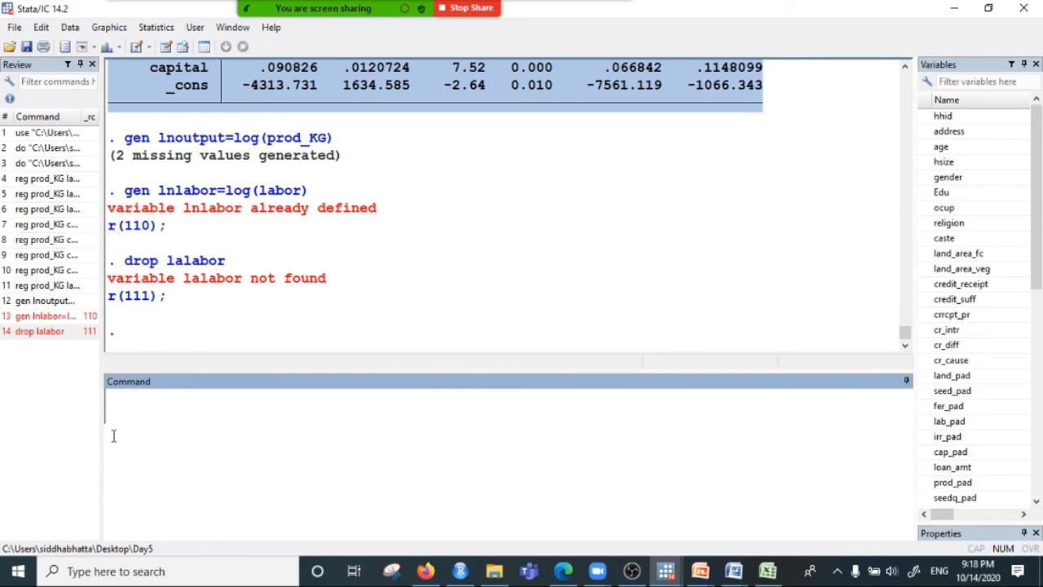
Remove the existing log labor variable by running drop lnlabor.
type("drop ln")
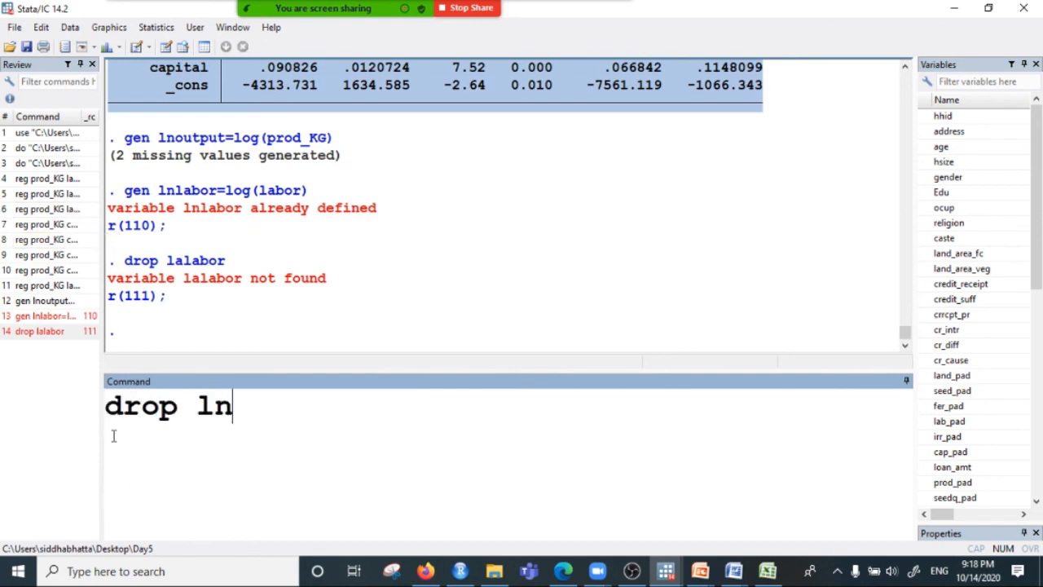
type("labo")
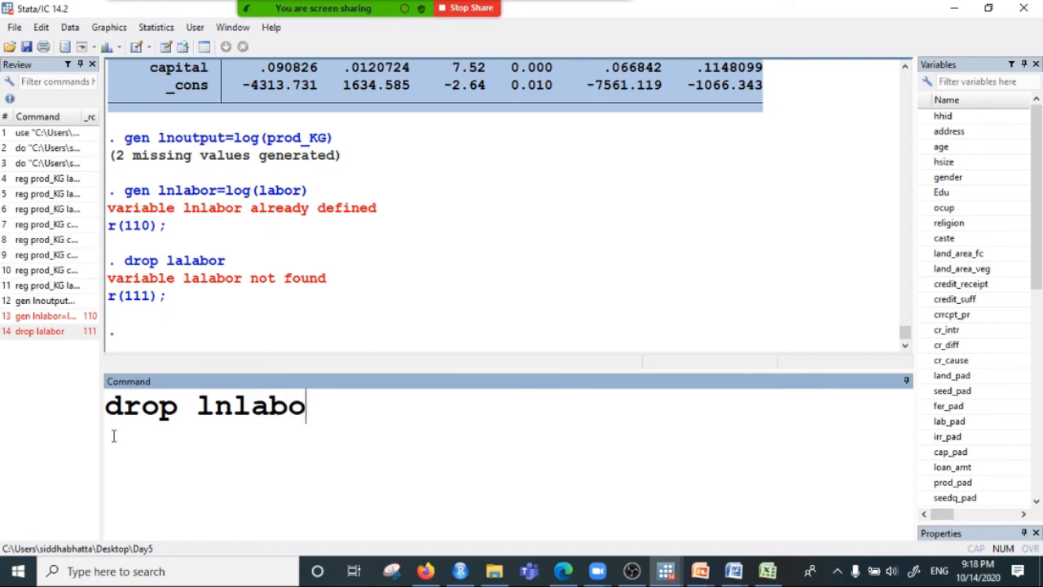
type("ur")
key("BackSpace")
key("BackSpace")
type("r")
key("Return")
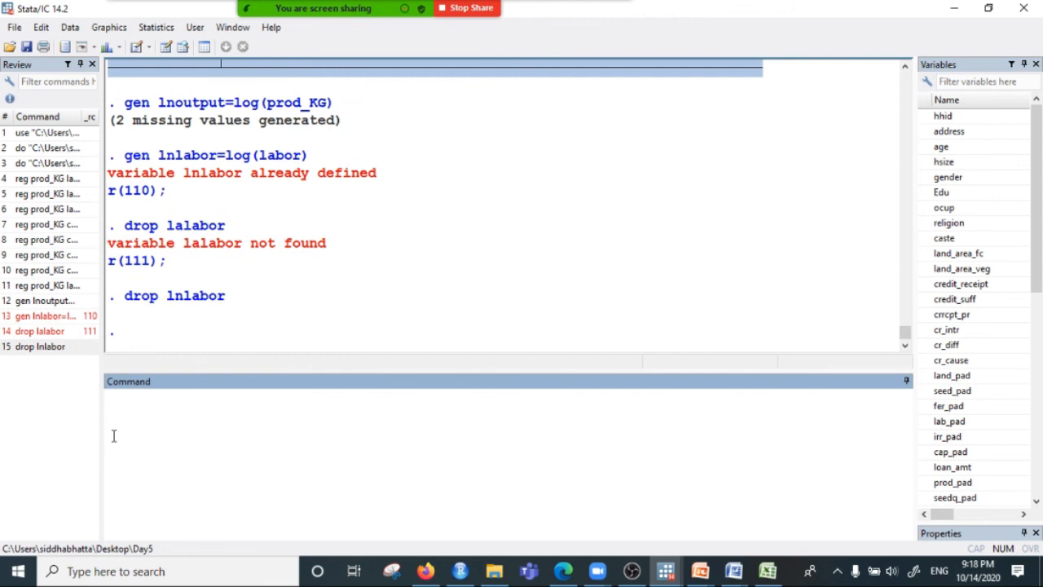
Copy the earlier gen lnlabor=log(labor) command from the results and run it again.
left_click_drag(124, 155, 307, 155)
right_click(293, 155)
left_click(328, 162)
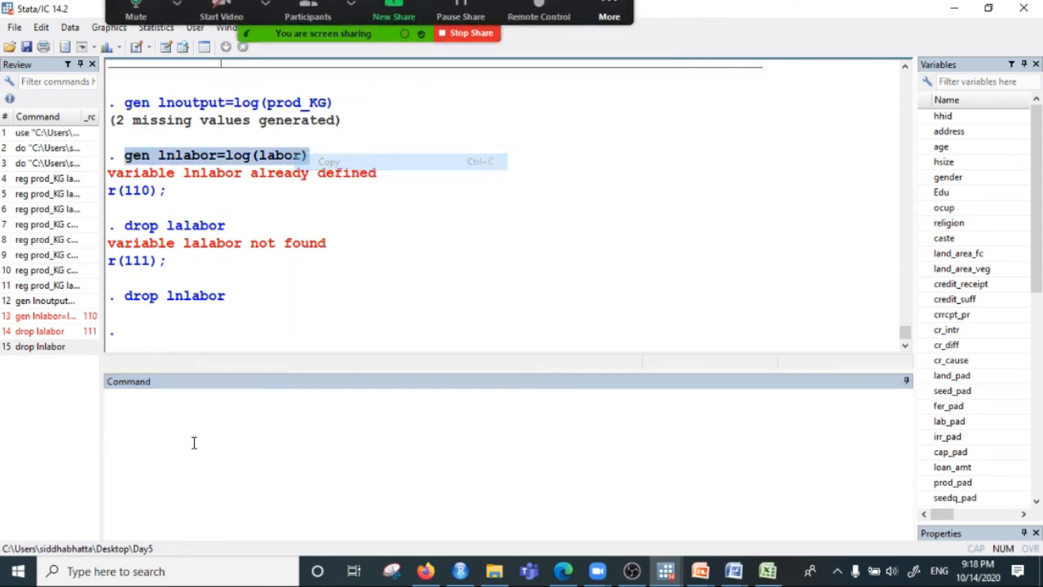
left_click(145, 404)
key("ctrl+v")
key("Return")
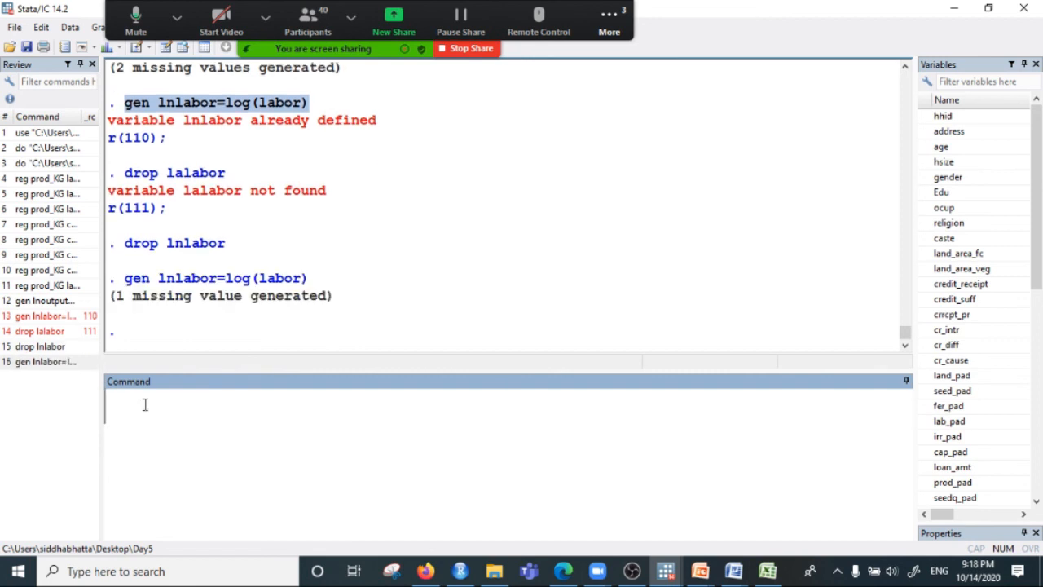
Try to generate the log of capital by running gen lncapital=log(capital).
type("gen")
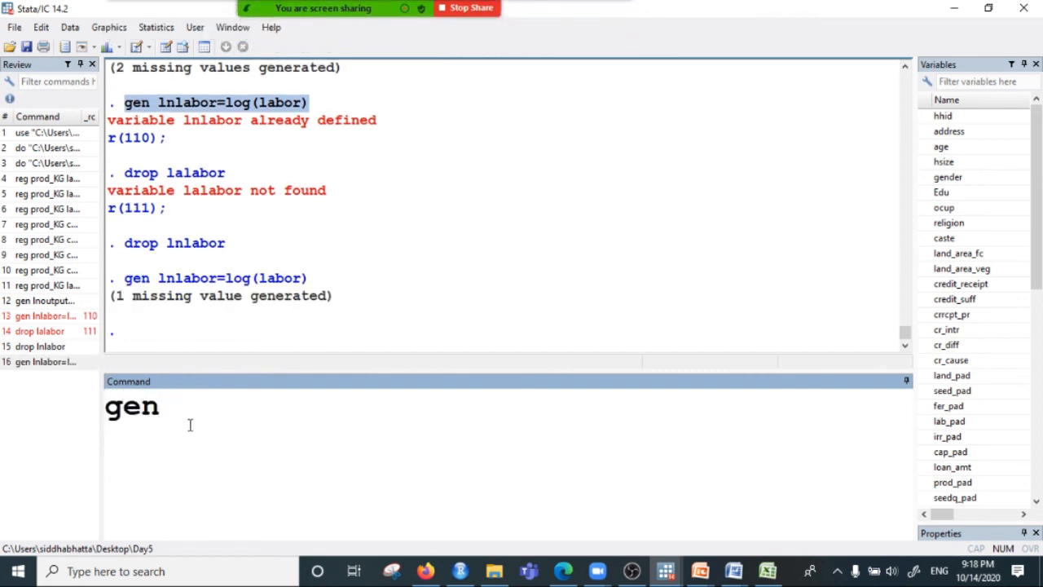
type(" lncapita")
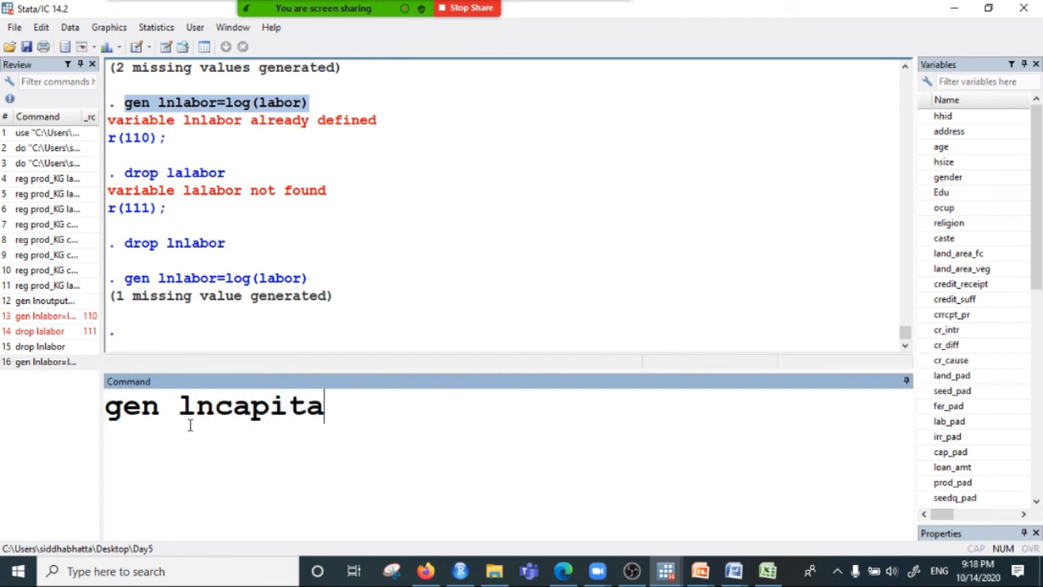
type("l=log")
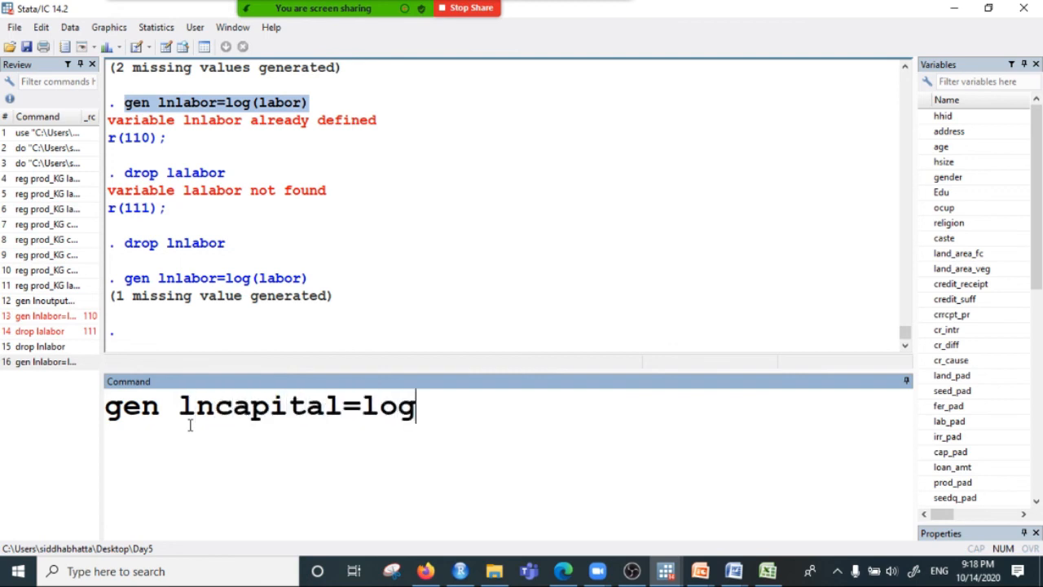
type("(capital")
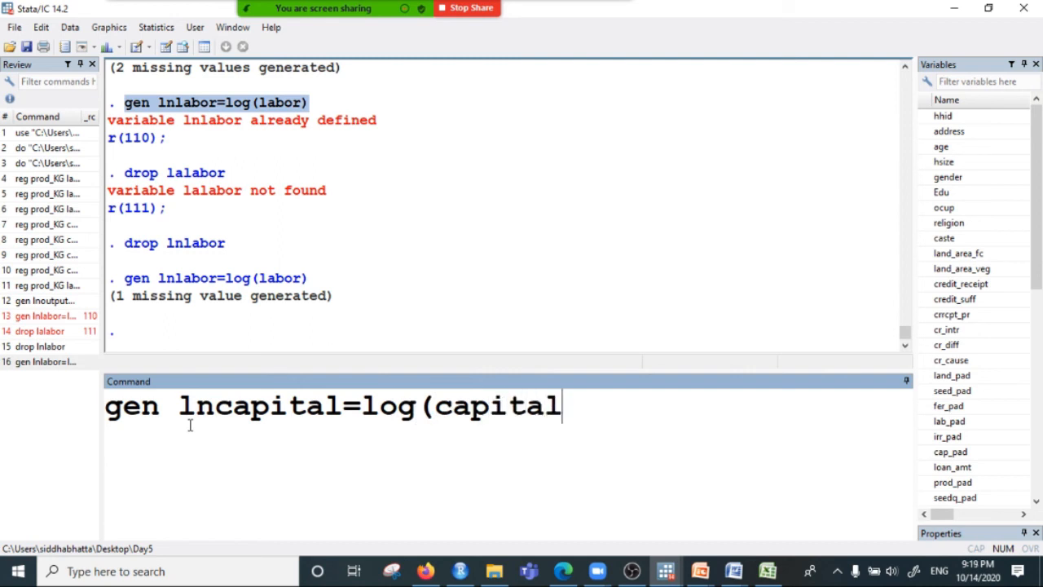
type(")")
key("Return")
Remove the existing log capital variable by running drop lncapital.
type("l")
key("BackSpace")
type("drop lncapital")
key("Return")
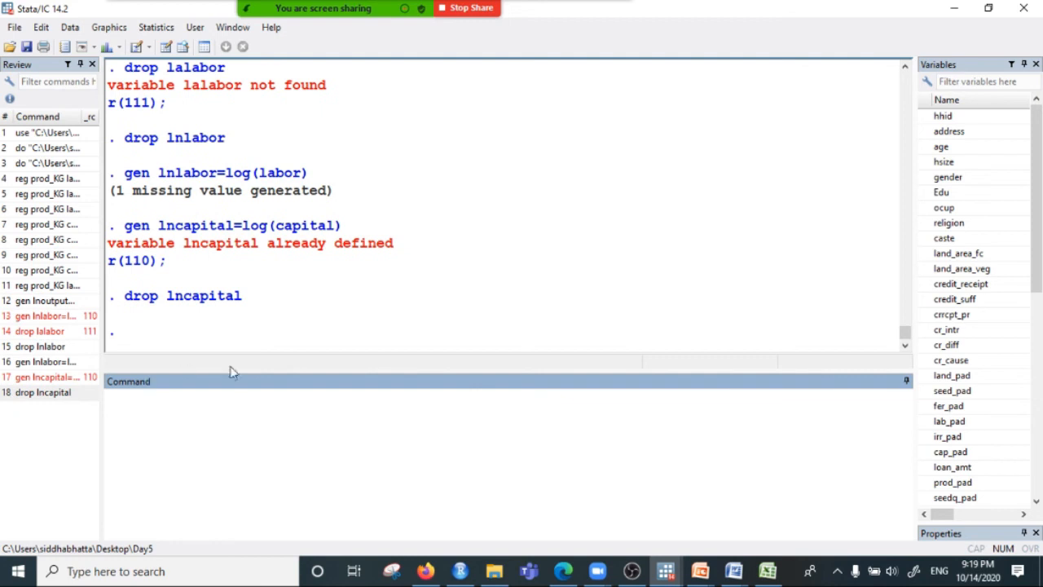
Copy the earlier gen lncapital=log(capital) command from the results and run it again.
left_click_drag(127, 225, 352, 228)
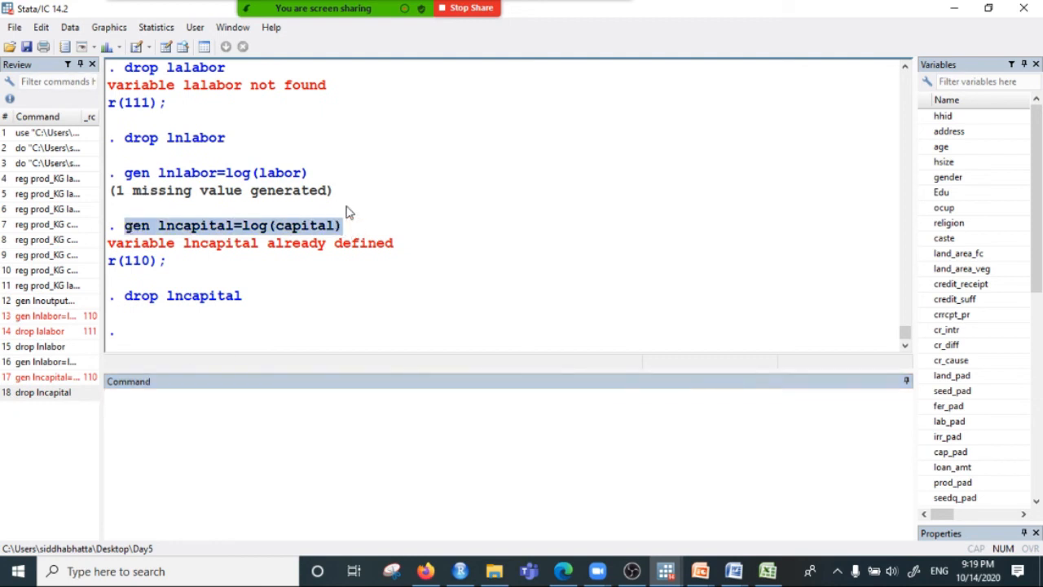
left_click(226, 396)
key("ctrl+v")
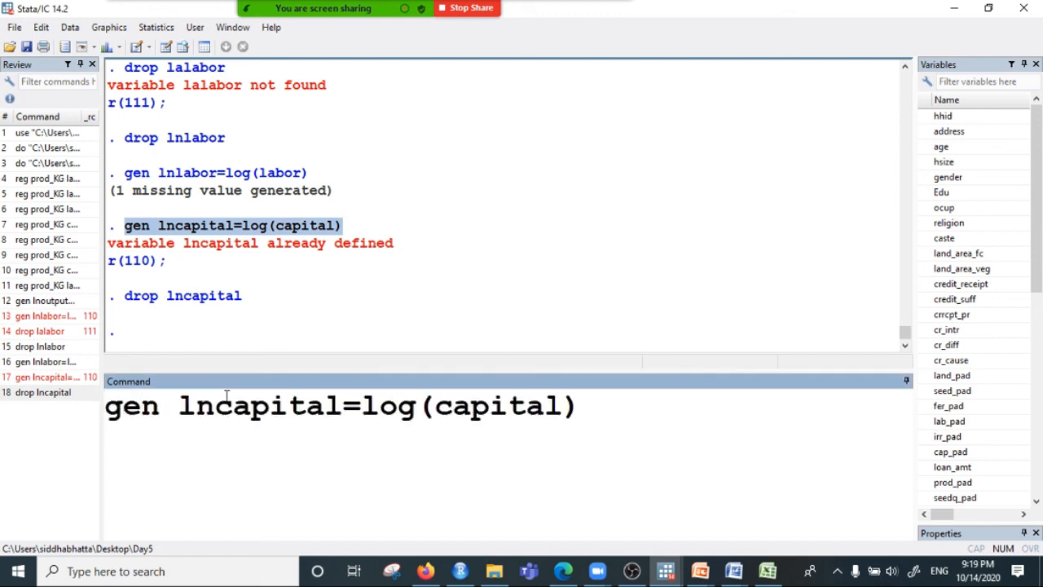
key("Return")
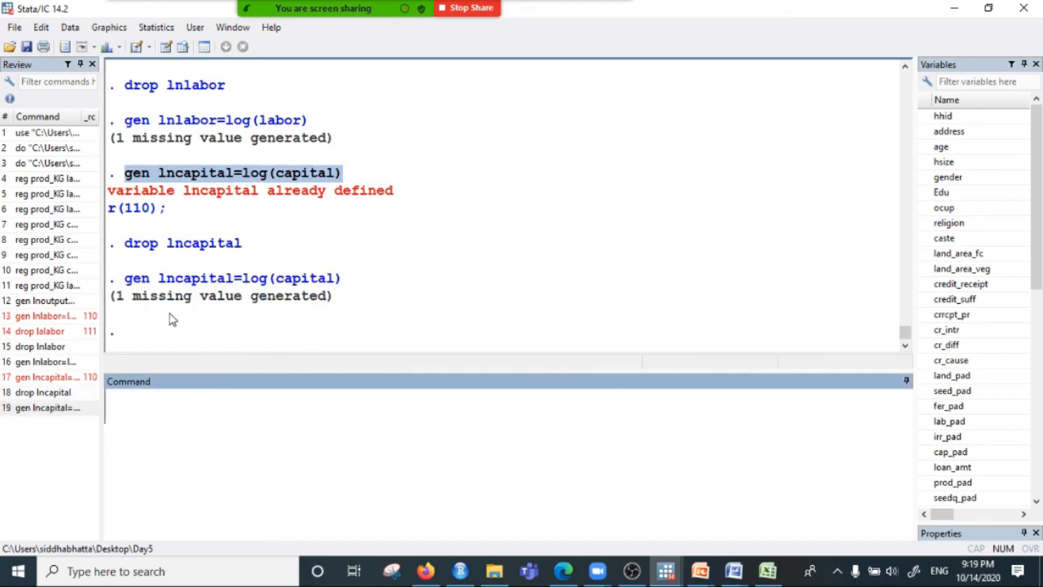
Copy gen lnoutput=log(prod_KG) from the results into the command line without running it.
scroll(230, 338, "up", 2)
scroll(213, 230, "up", 3)
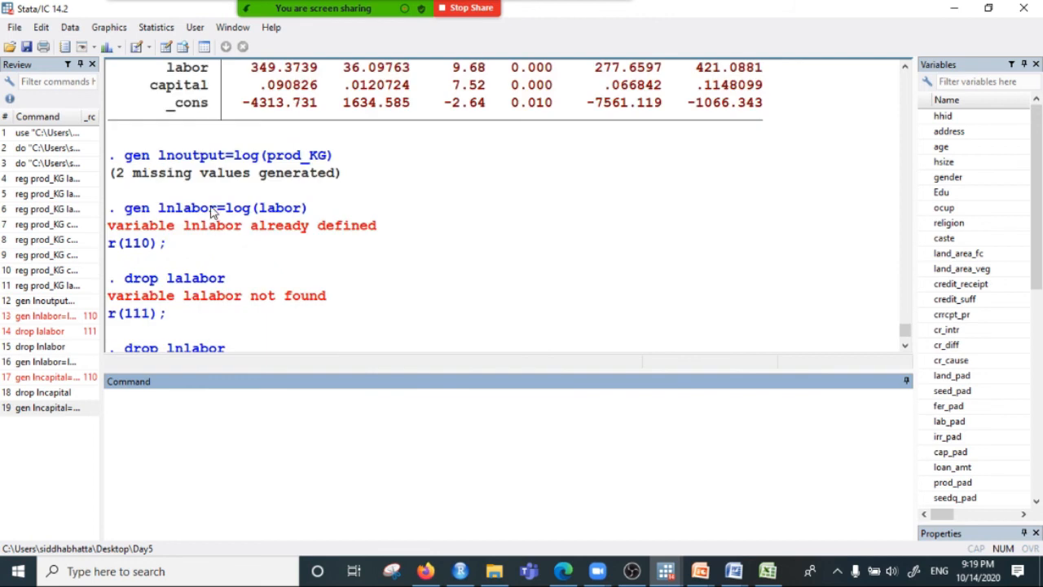
left_click_drag(126, 161, 345, 163)
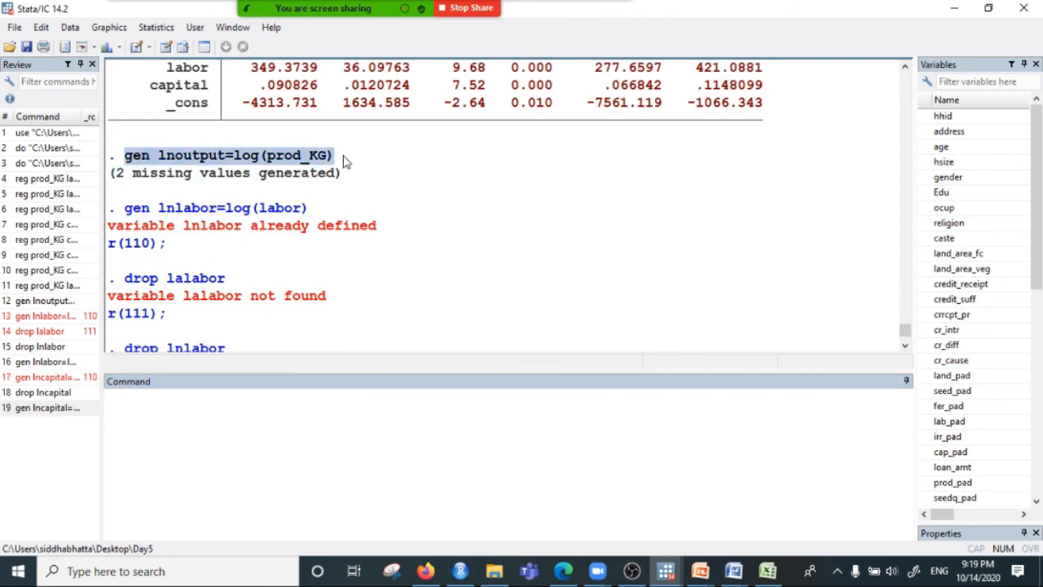
right_click(324, 163)
left_click(326, 161)
left_click(163, 405)
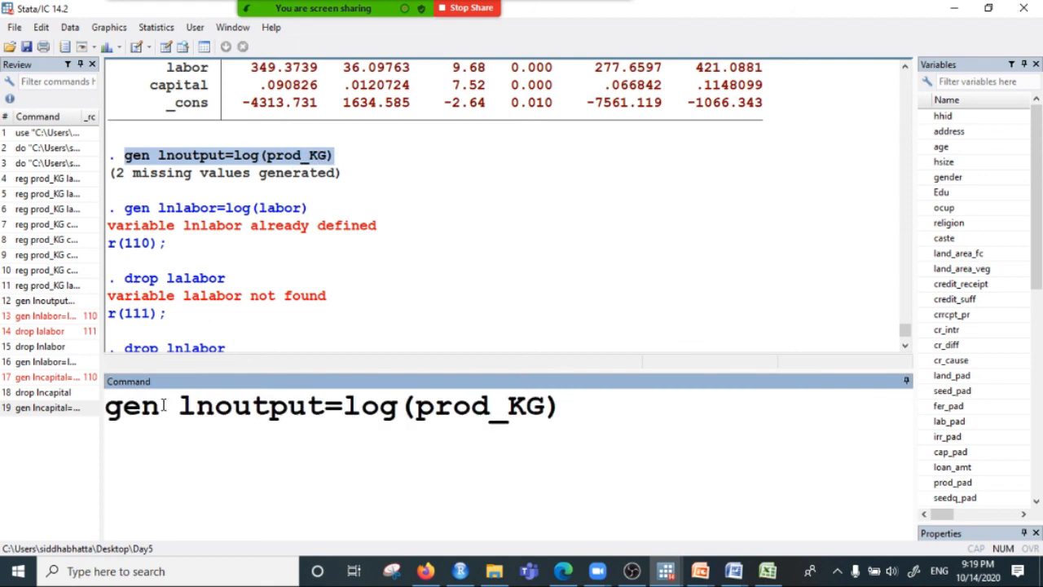
Append the gen lnlabor=log(labor) command from the results after the log output command in the command line.
scroll(196, 224, "down", 1)
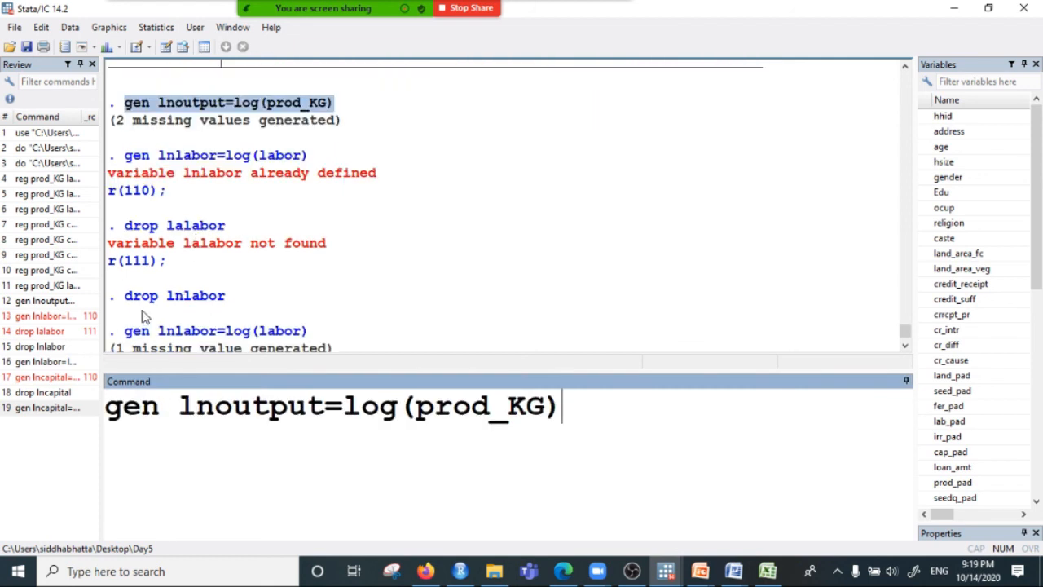
scroll(143, 315, "down", 1)
left_click_drag(121, 278, 309, 278)
right_click(294, 273)
left_click(322, 283)
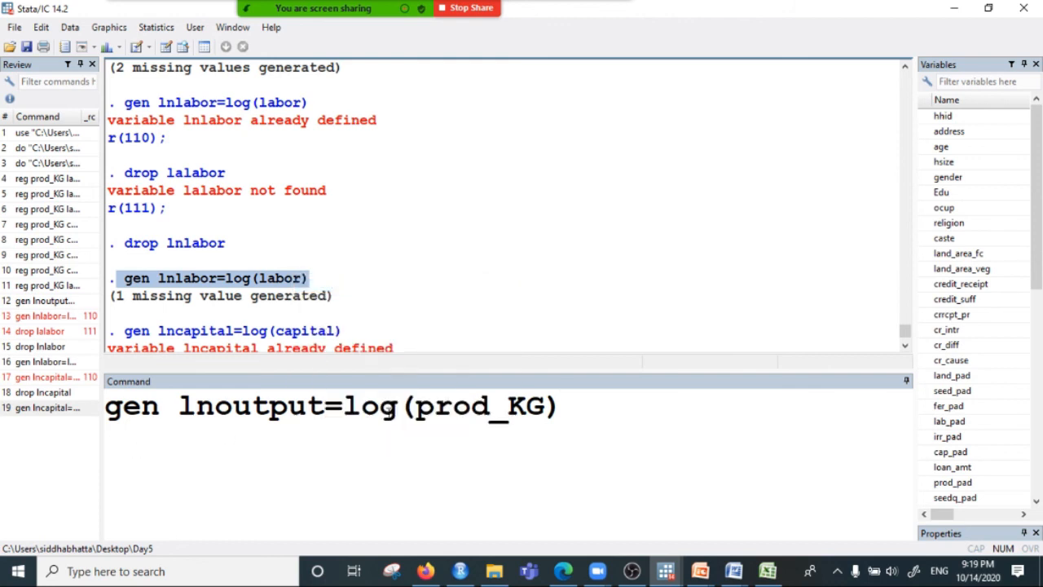
left_click(563, 405)
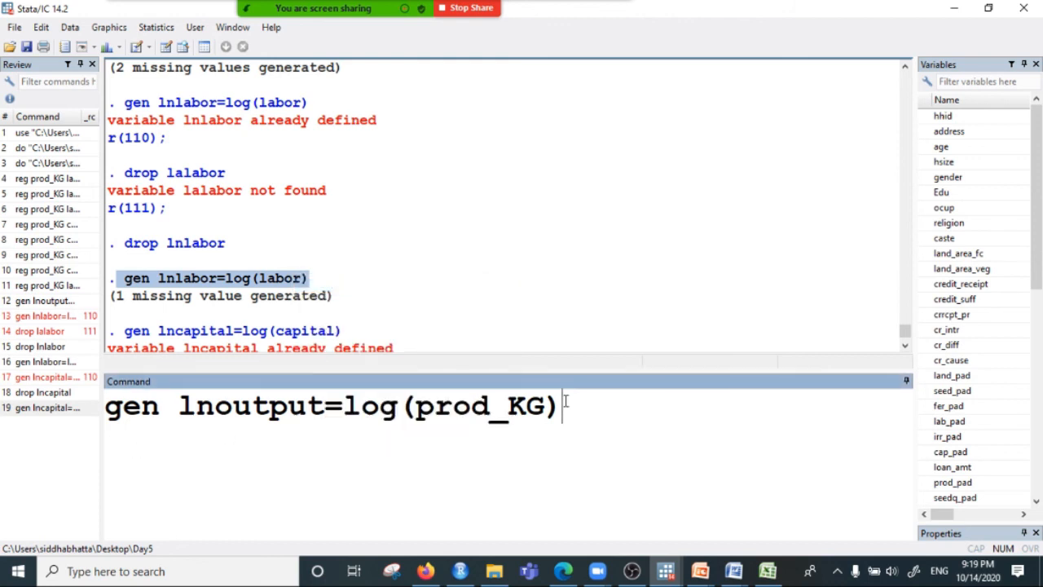
key("ctrl+v")
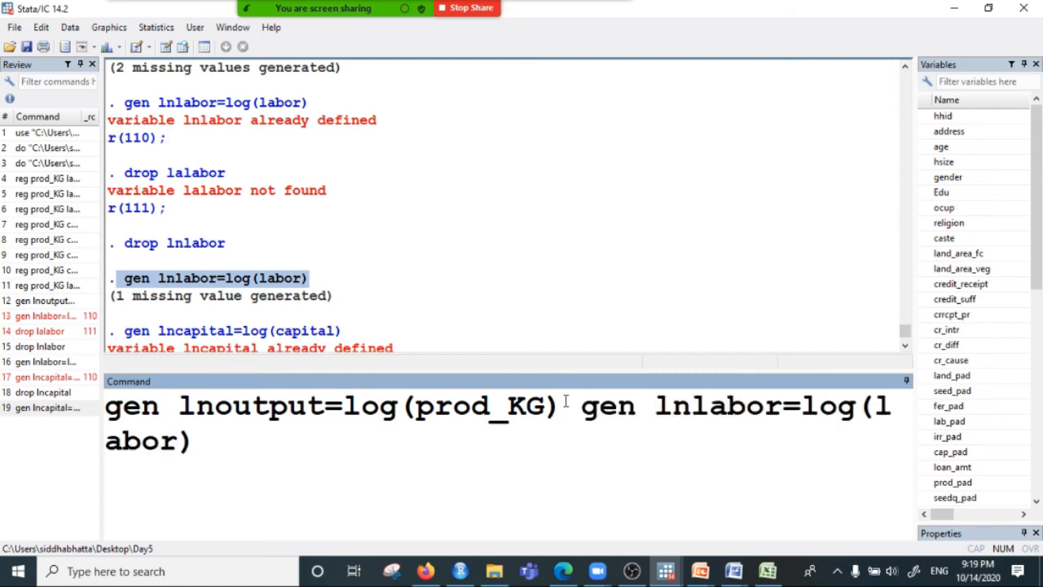
Append the gen lncapital=log(capital) command from the results to the end of the command line.
scroll(287, 272, "down", 2)
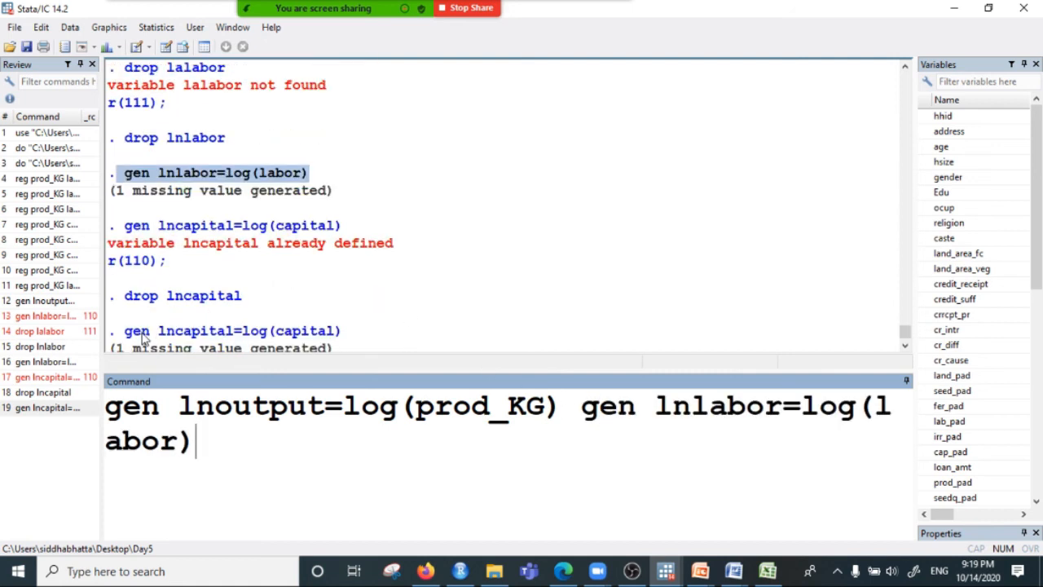
left_click_drag(114, 332, 272, 339)
left_click(160, 291)
left_click_drag(119, 278, 356, 282)
right_click(309, 280)
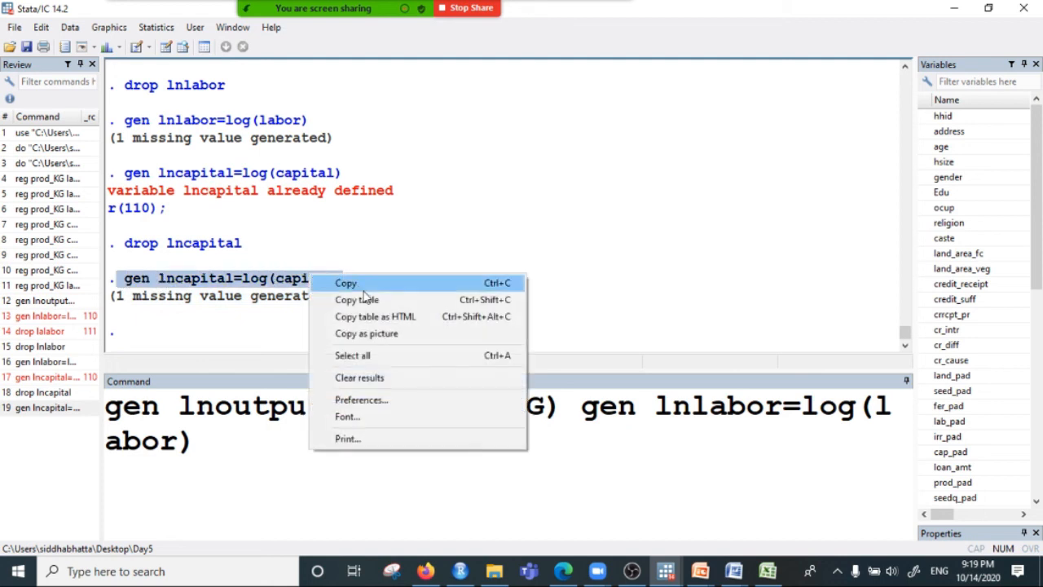
left_click(351, 284)
left_click(262, 444)
key("ctrl+v")
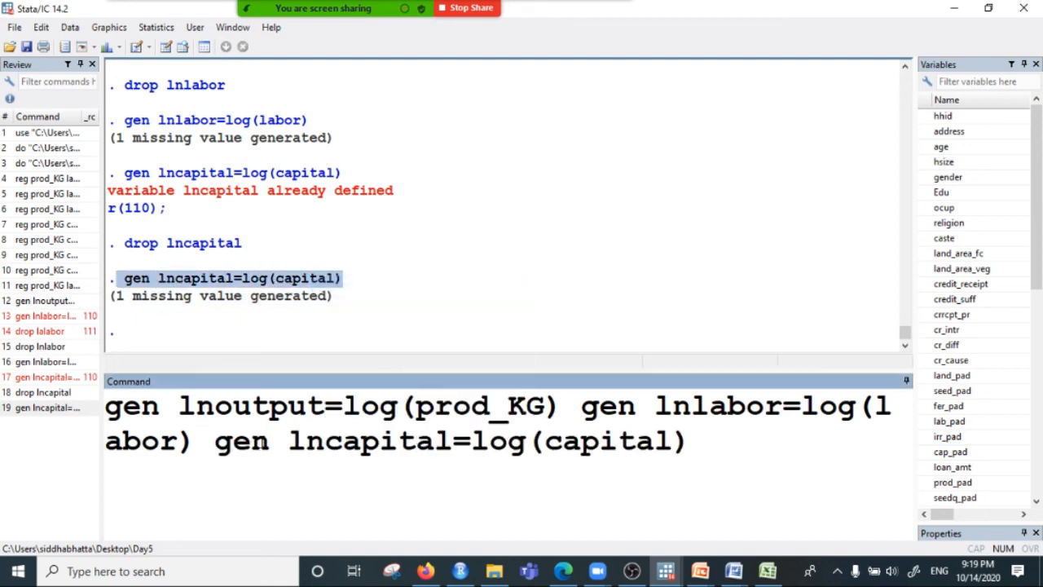
Copy the three combined gen commands from the command line and open the Zoom meeting chat.
left_click_drag(704, 441, 12, 402)
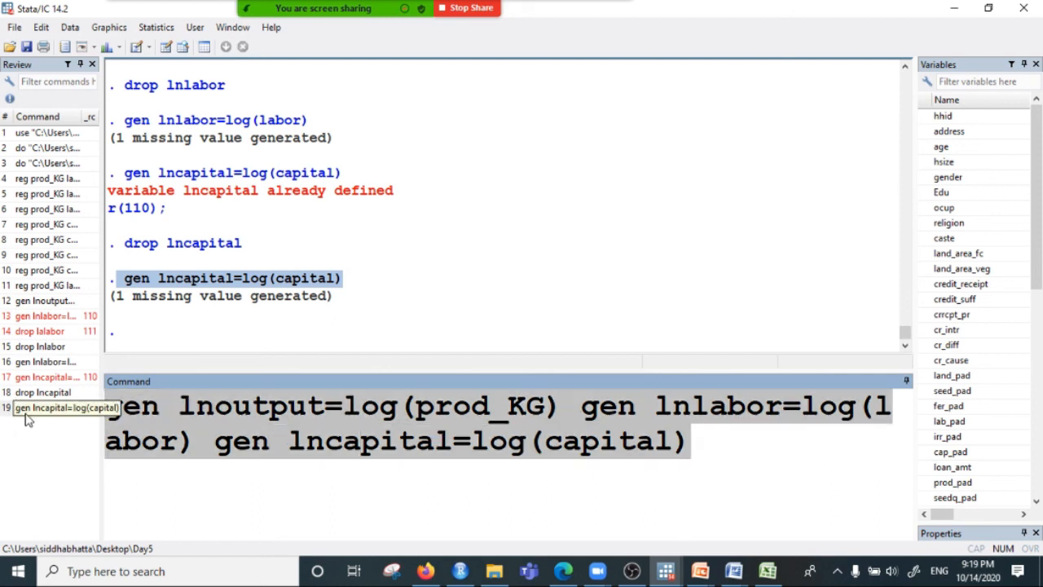
left_click(598, 571)
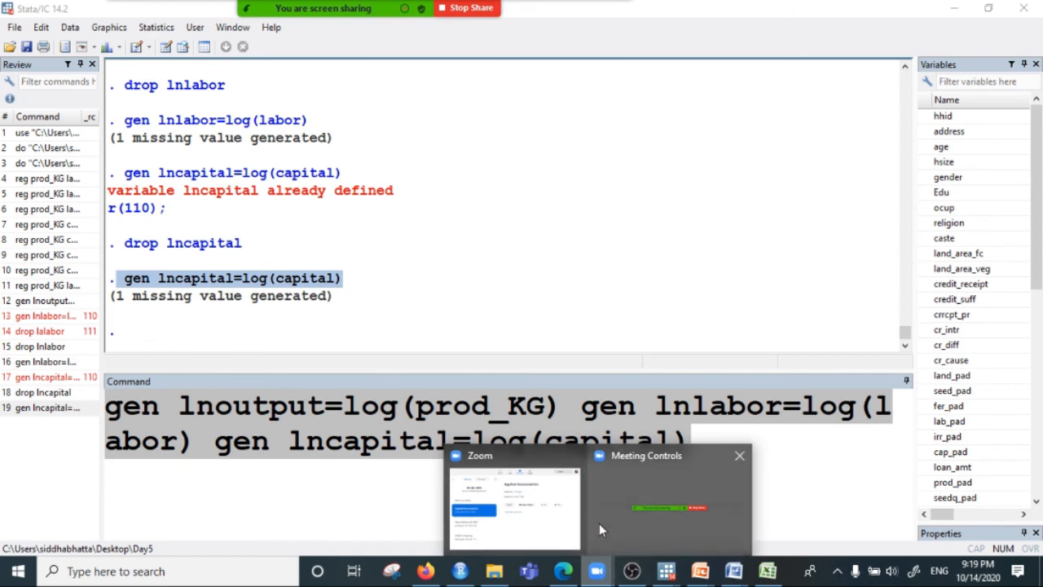
mouse_move(615, 577)
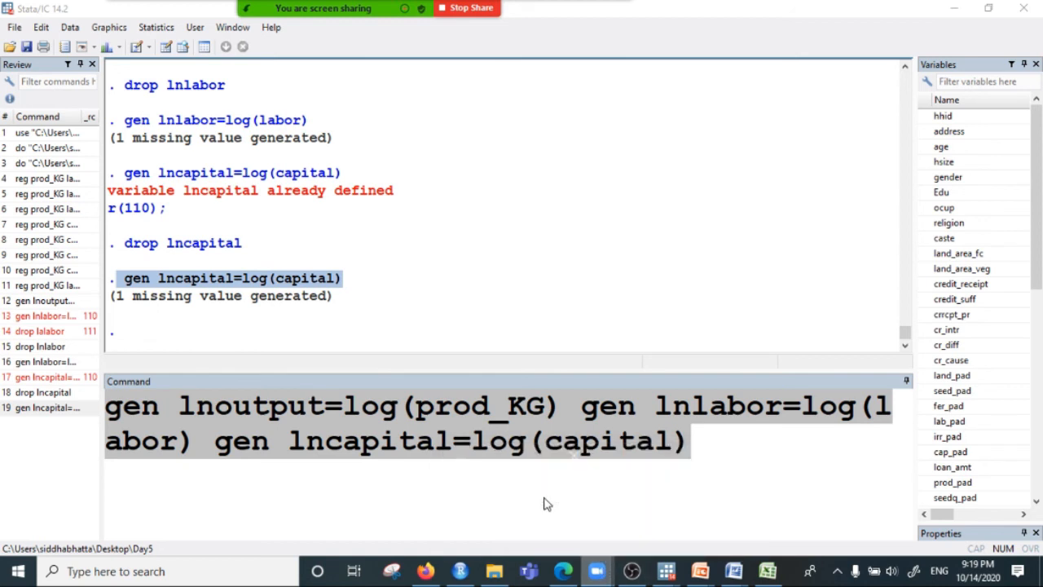
left_click(543, 498)
left_click(741, 45)
mouse_move(488, 8)
left_click(609, 13)
left_click(623, 54)
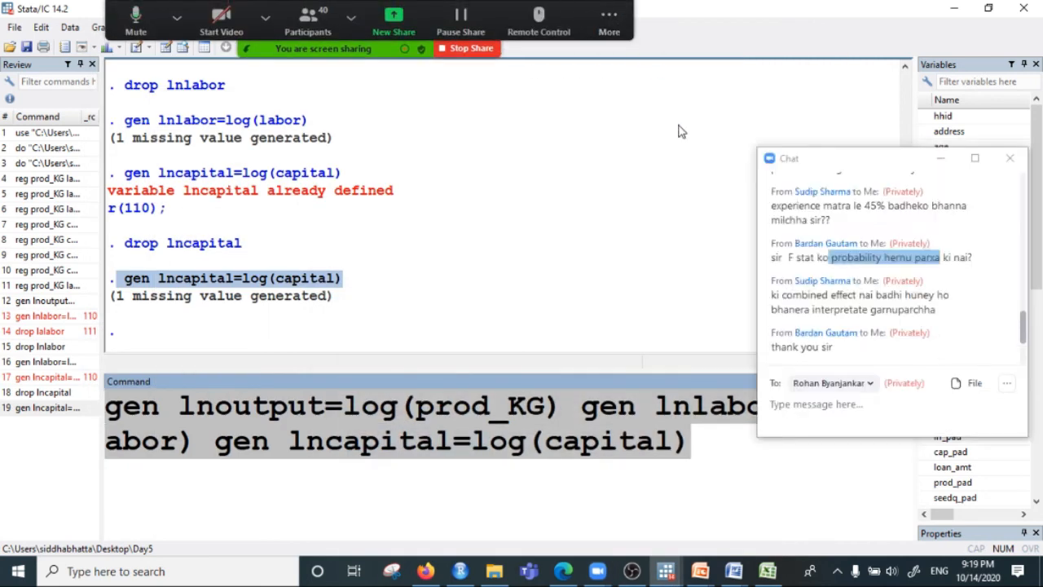
Set the chat recipient to Everyone and send the copied gen commands as a message.
left_click(831, 383)
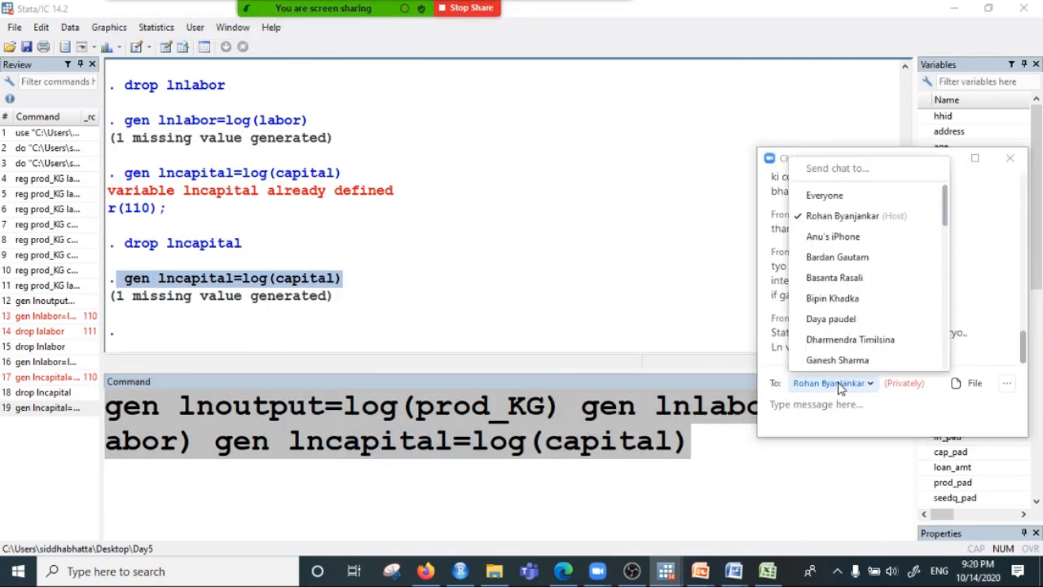
left_click(823, 197)
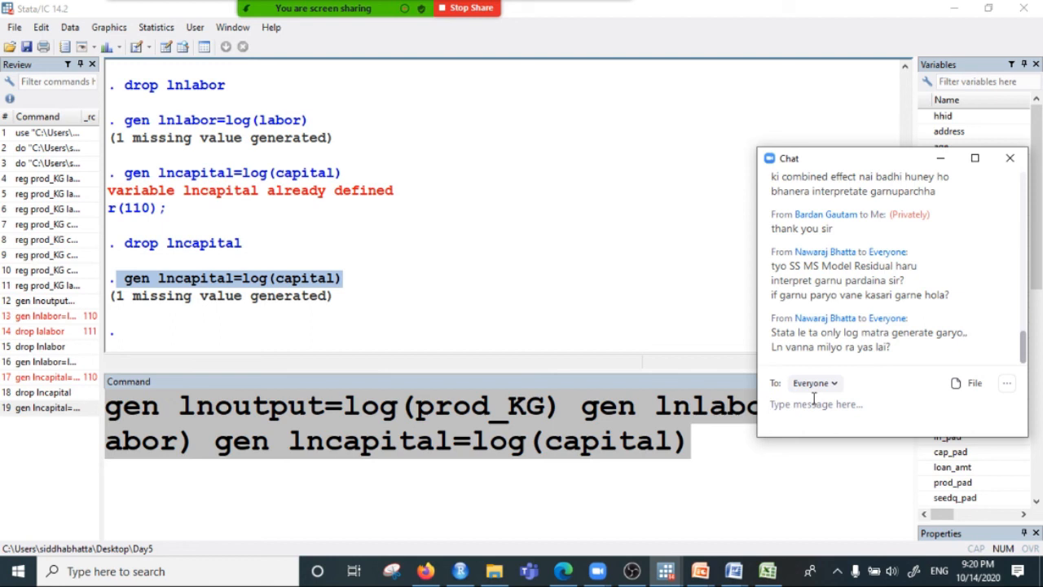
key("ctrl+v")
key("Return")
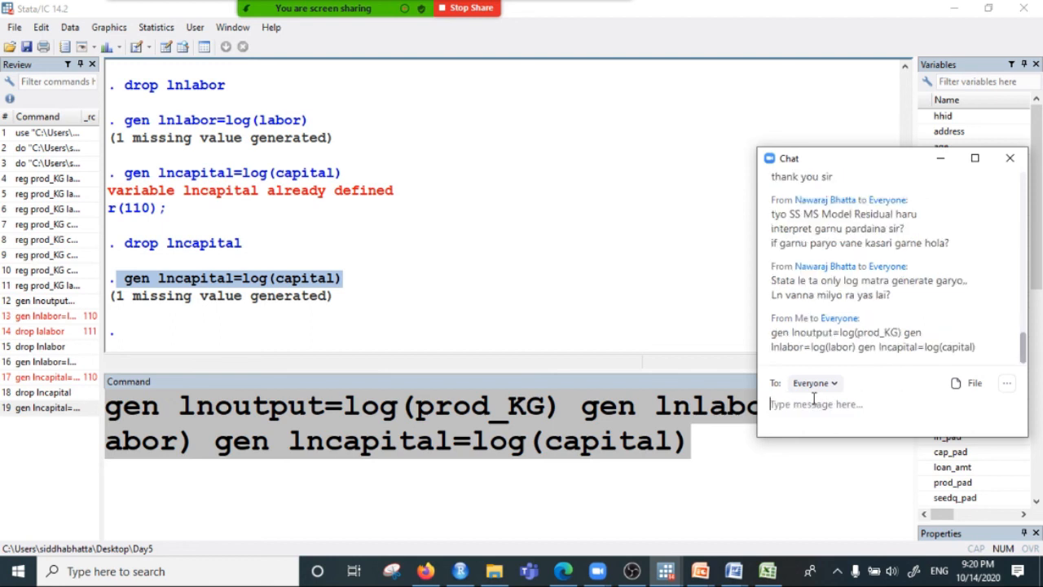
Clear the three gen commands from the Stata command line.
left_click(695, 465)
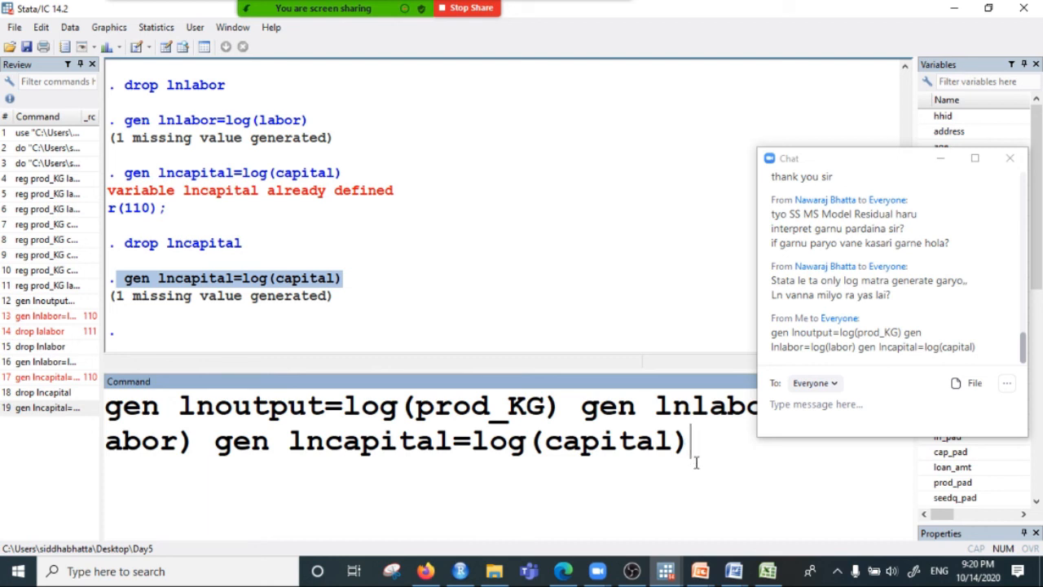
key("ctrl+a")
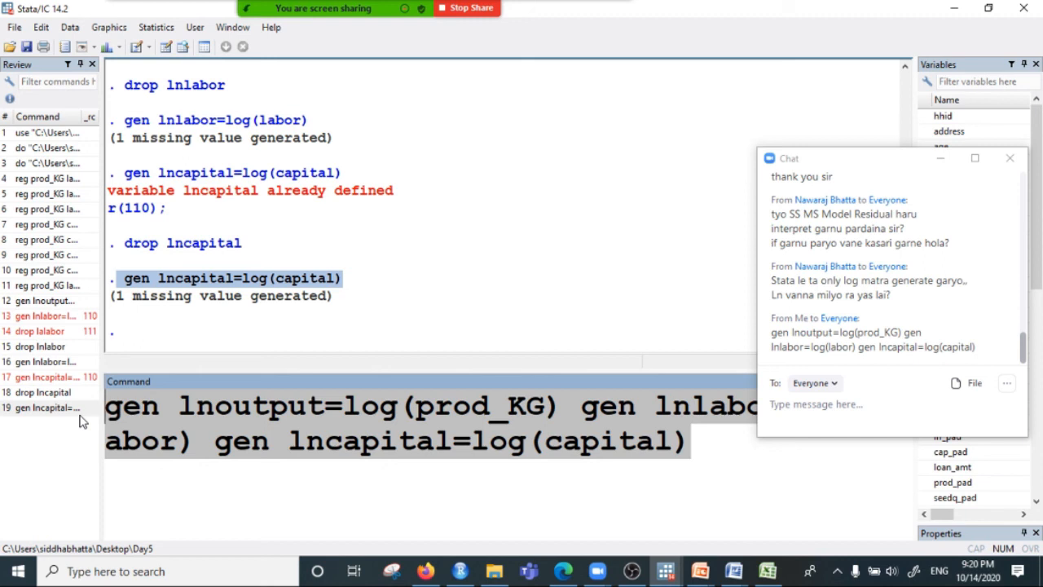
key("BackSpace")
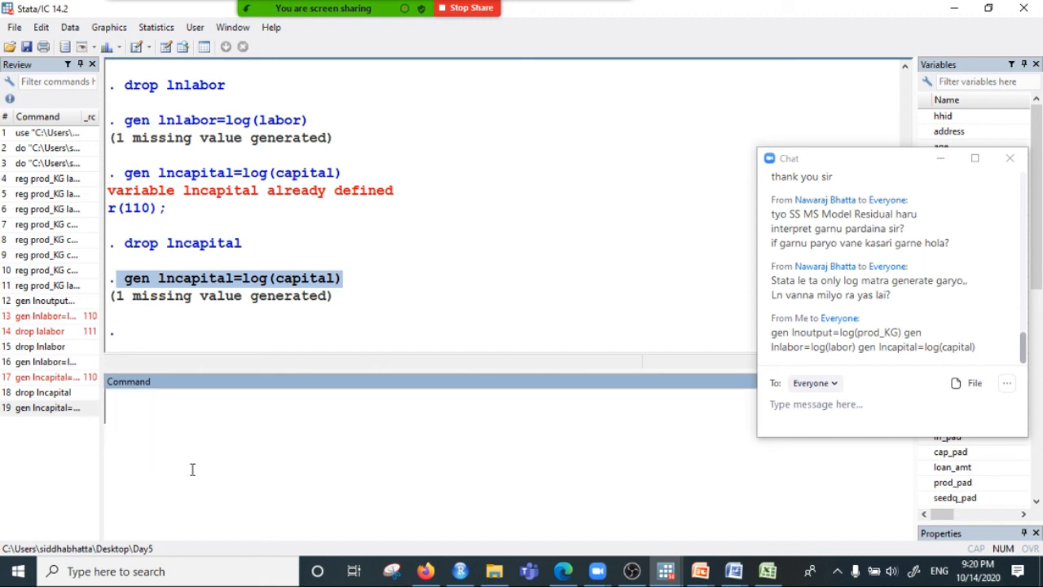
Browse the Stata dataset across to the log variables and select the first prod_KG observation.
left_click(183, 46)
left_click_drag(133, 534, 802, 573)
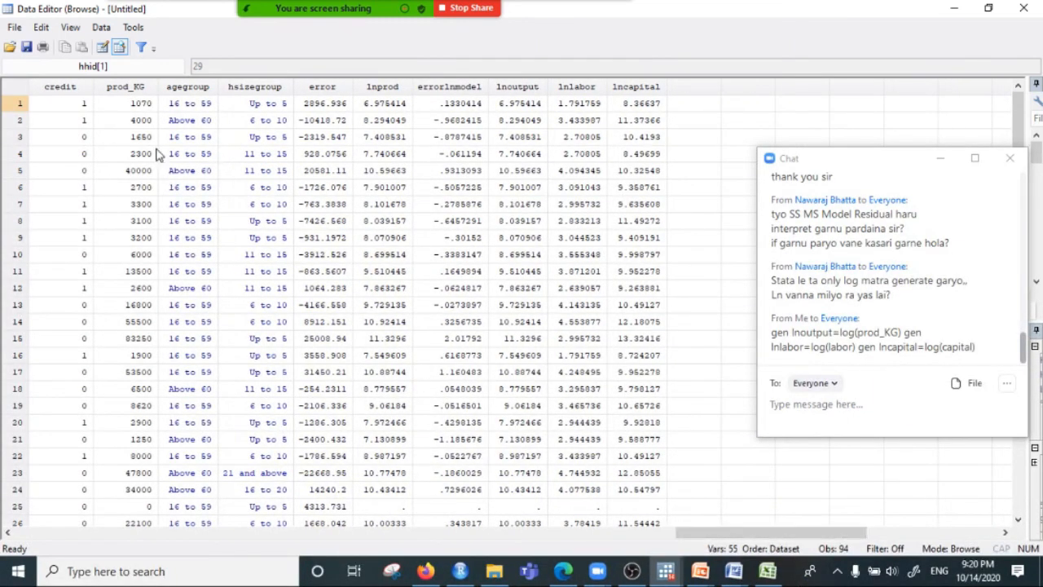
left_click(147, 106)
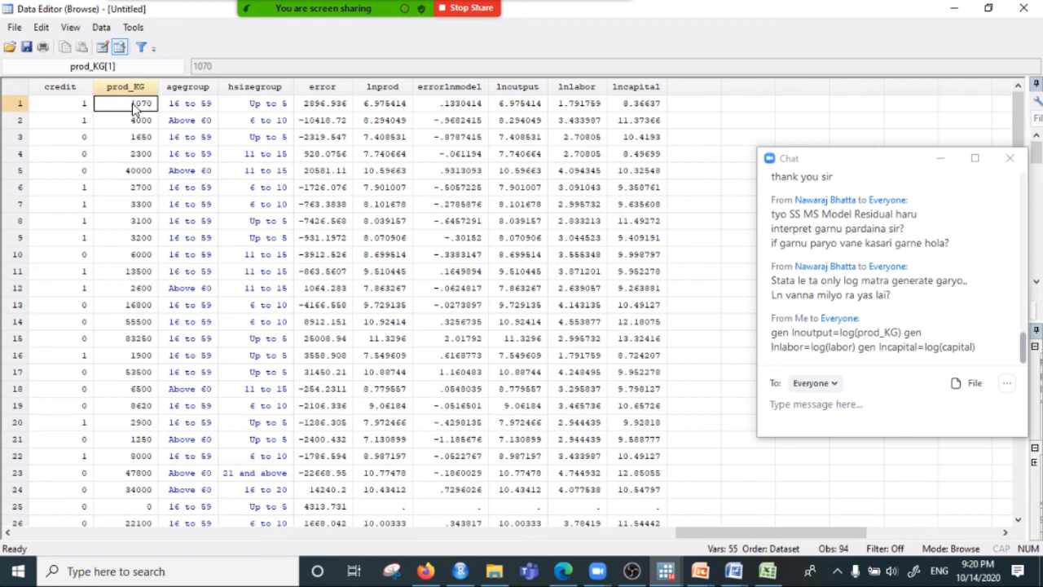
Switch to the Excel workbook and enter 1000, 10^3, log and 3 across cells E22 to H22.
left_click(767, 572)
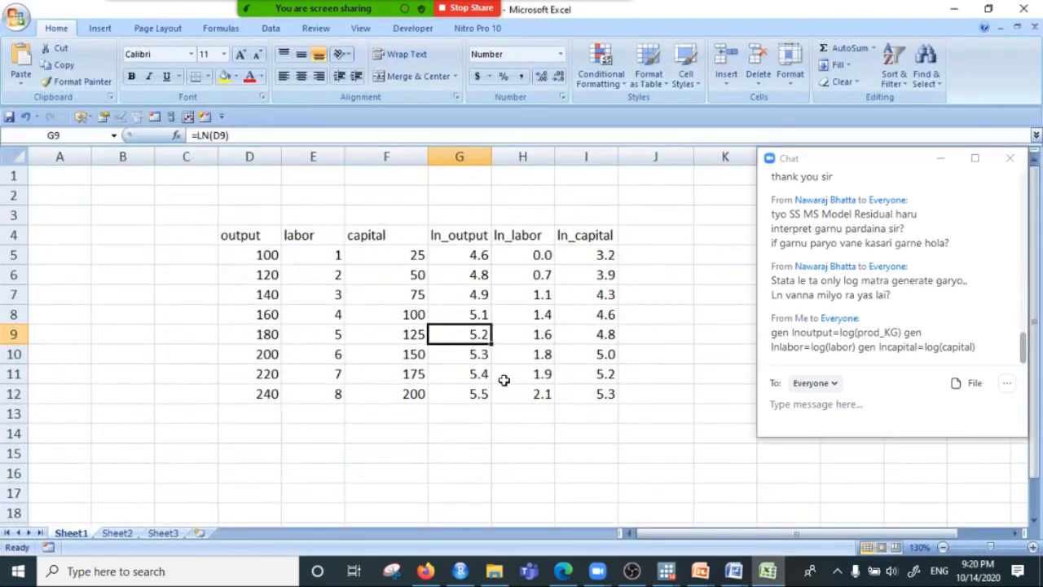
scroll(291, 407, "down", 4)
left_click(292, 349)
type("1000")
key("Tab")
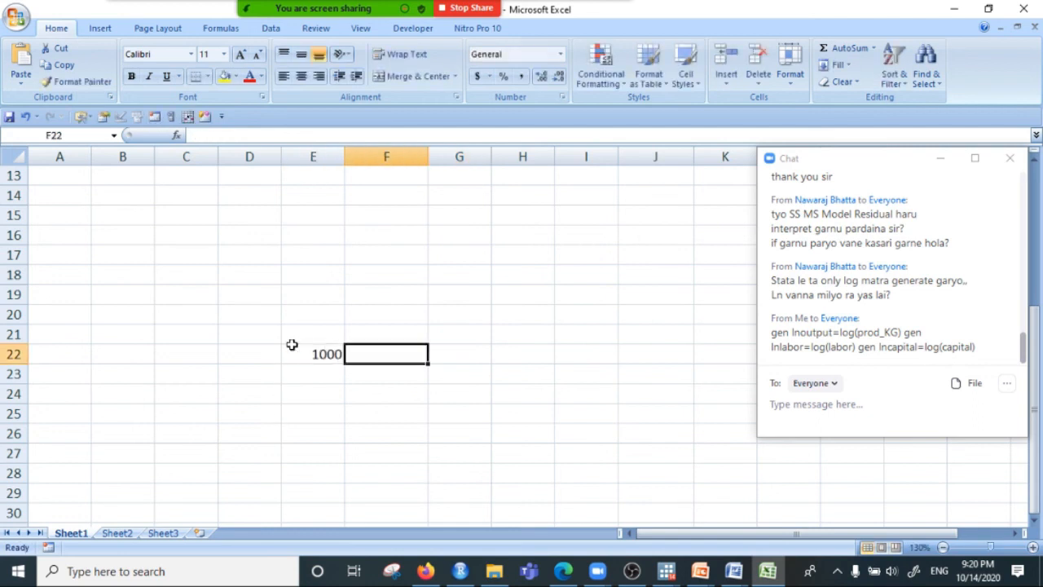
type("10^3")
key("Tab")
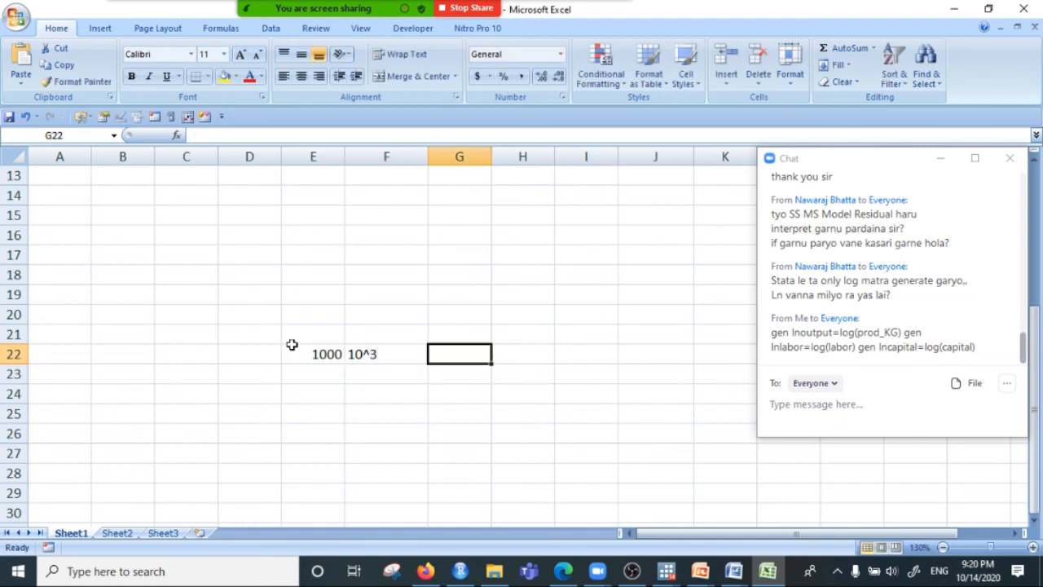
type("log")
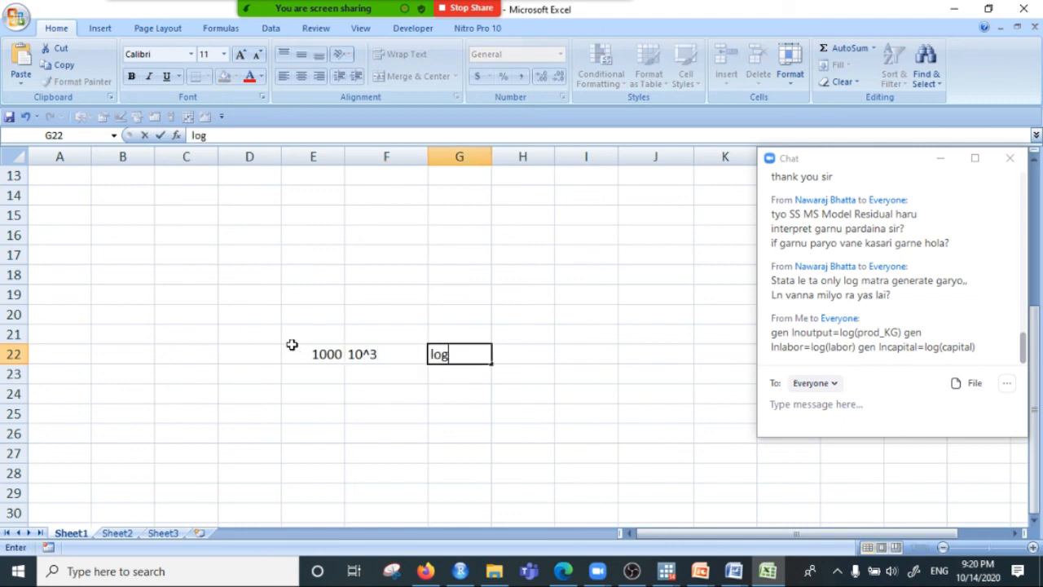
key("Tab")
type("3")
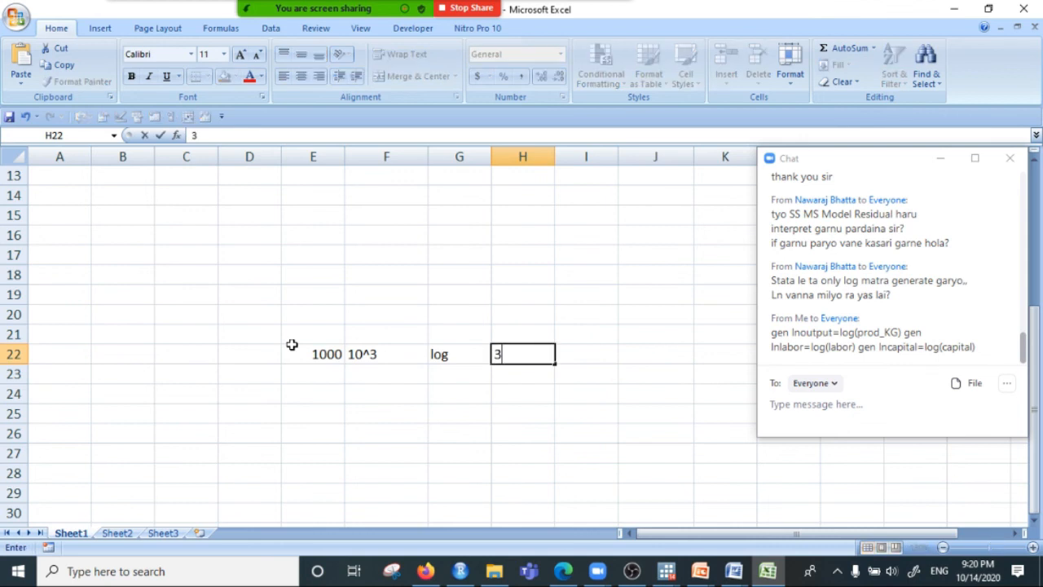
Start a natural log example in row 23 with 1000 in E23 and the label ln in G23.
left_click(321, 373)
type("1000")
key("Tab")
key("Tab")
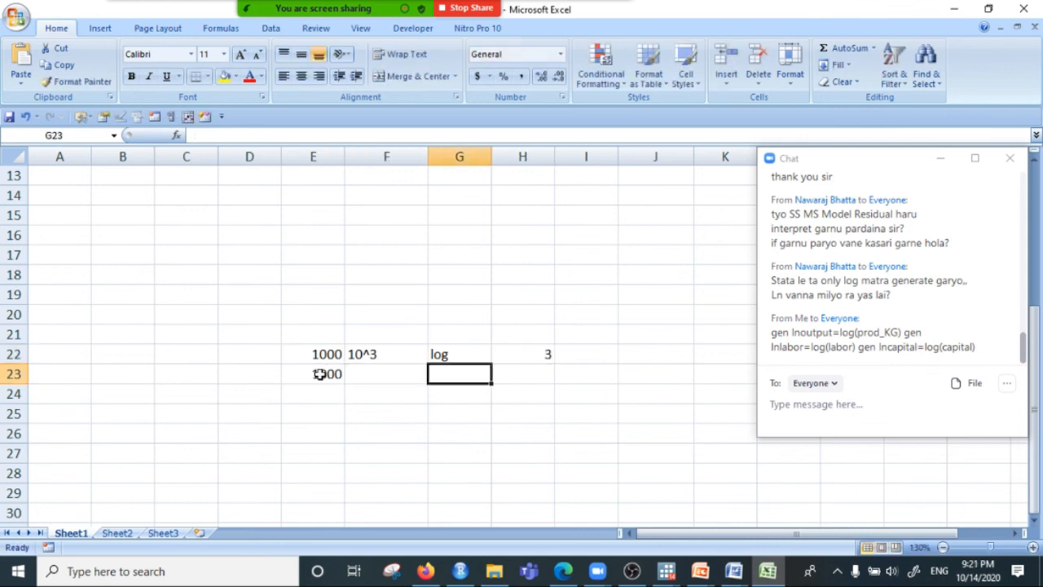
type("ln")
key("Tab")
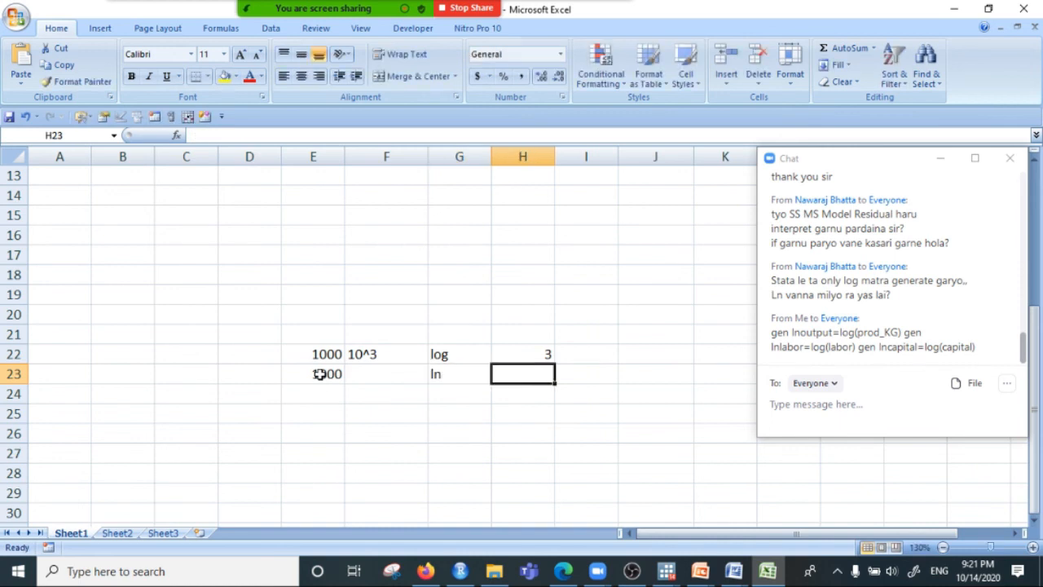
Calculate the natural log of E23 in cell H23 with =LN(E23) and compare it with the log value above.
type("=l")
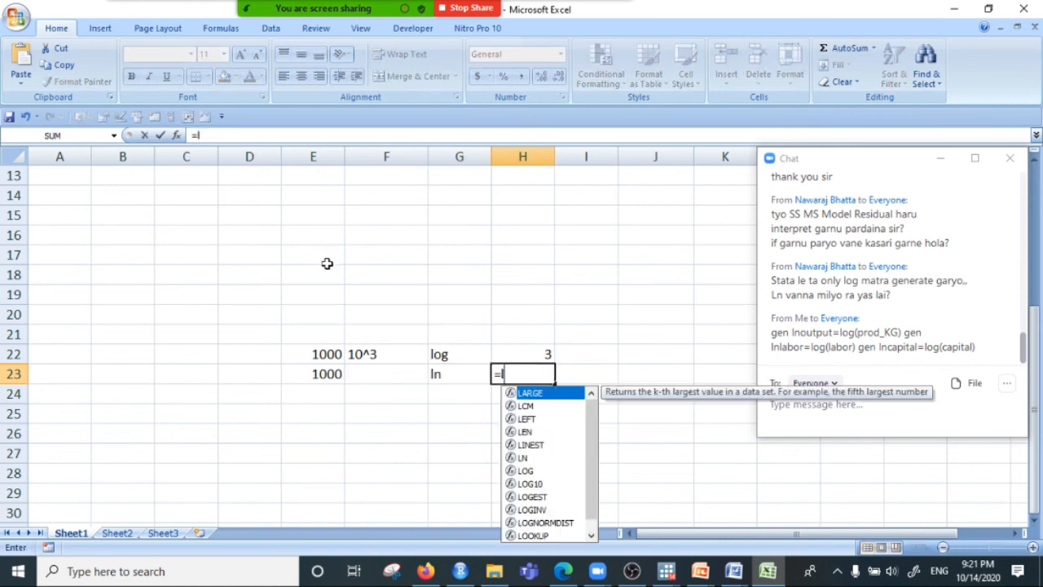
type("n(")
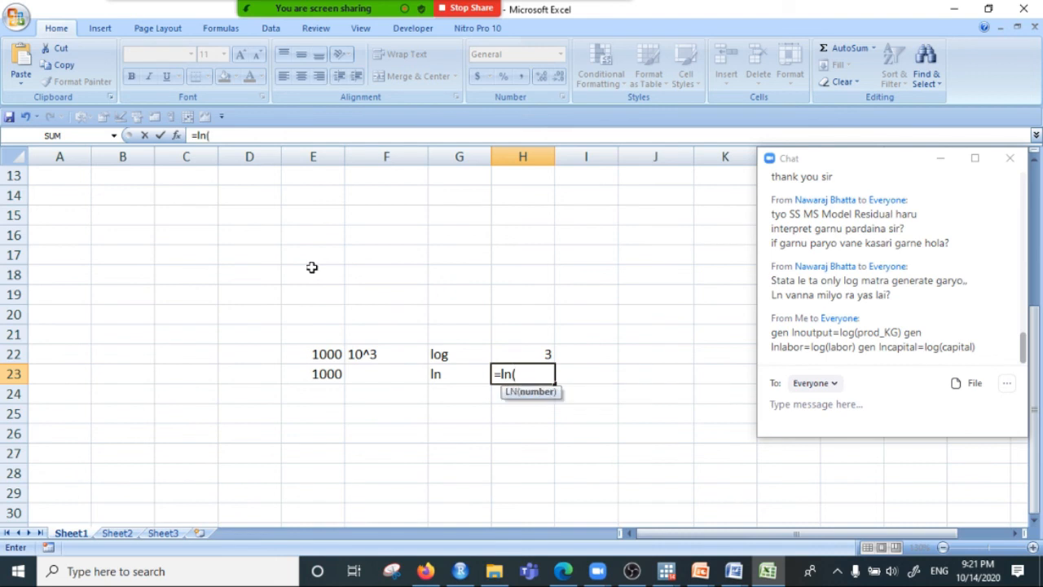
left_click(335, 373)
type(")")
key("Return")
left_click(513, 373)
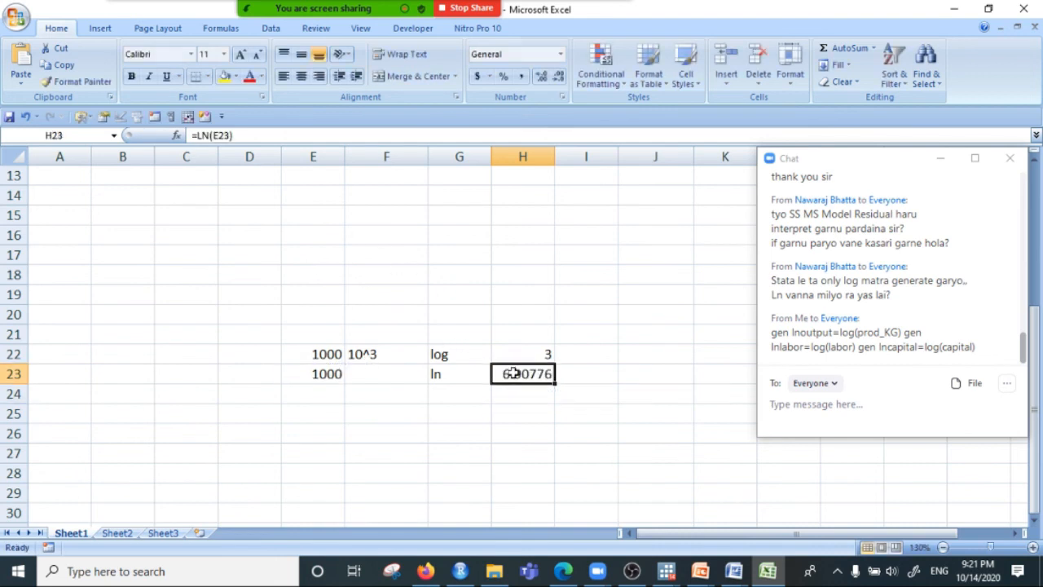
left_click(519, 357)
left_click(519, 371)
Switch to Stata's Data Editor, check the first lnoutput observation against prod_KG, and minimize the editor.
mouse_move(667, 573)
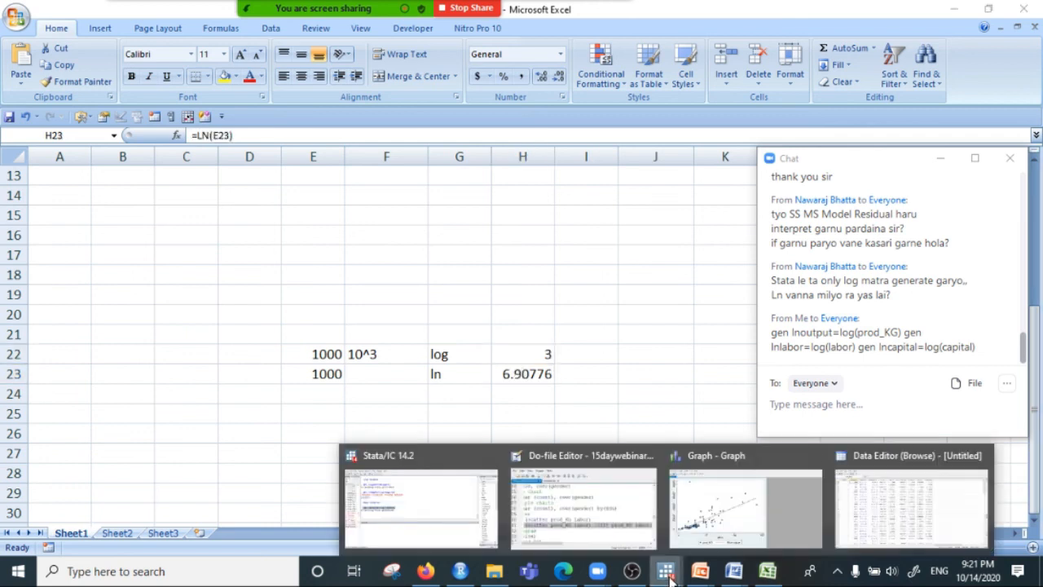
left_click(876, 513)
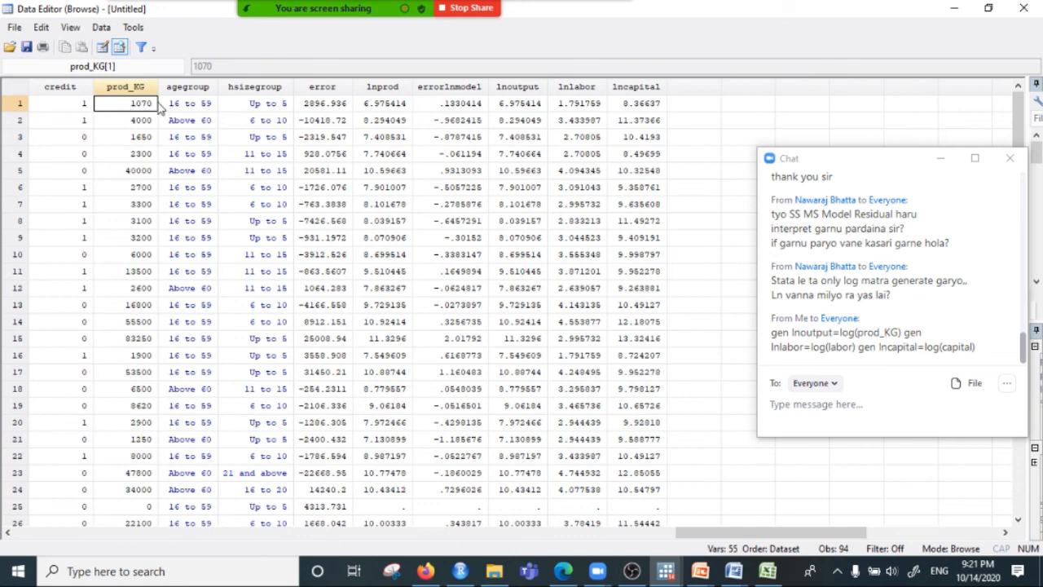
left_click(518, 104)
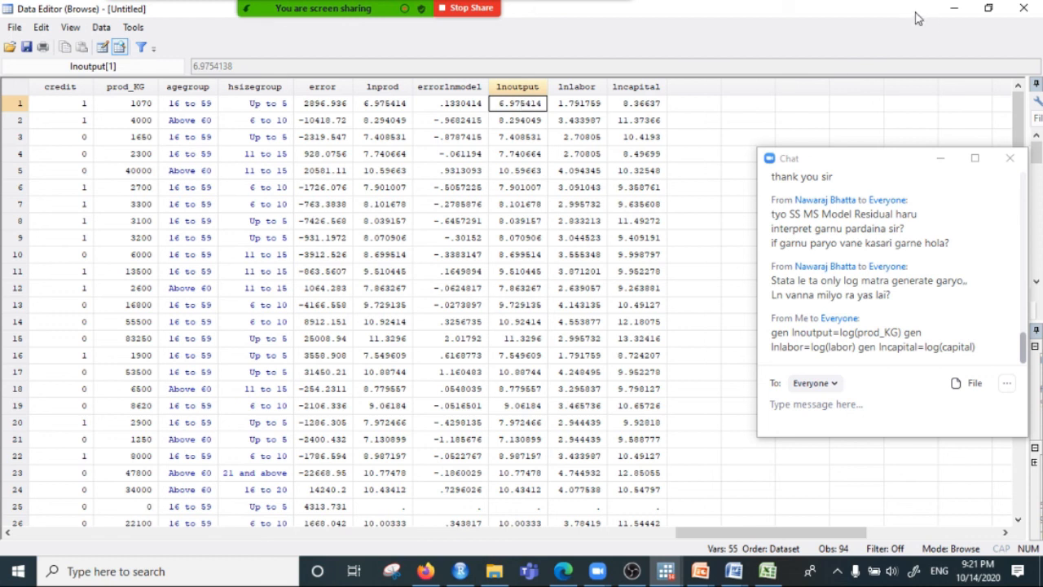
left_click(953, 8)
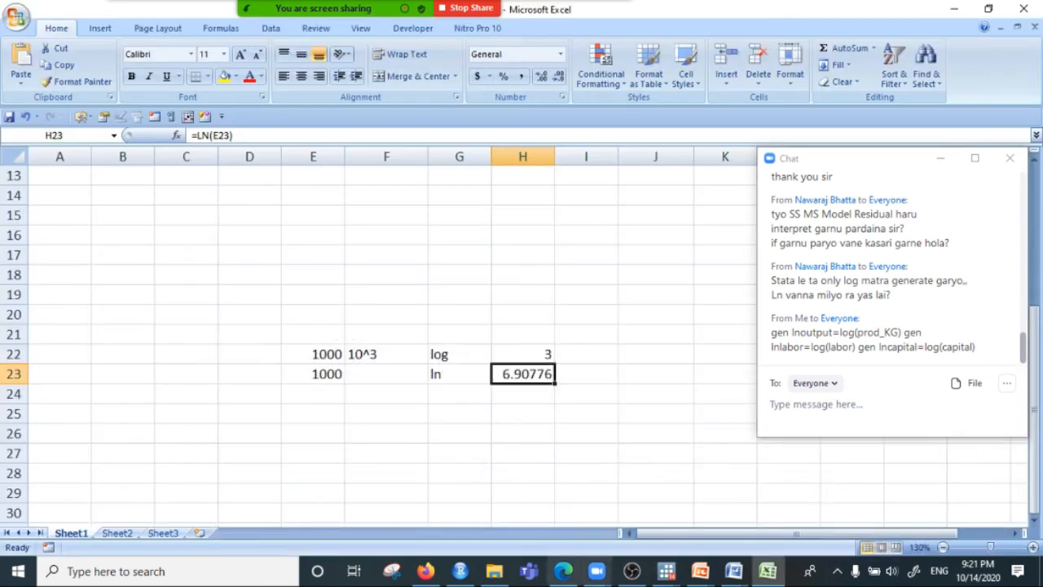
Bring up the main Stata results window and minimize the Zoom chat.
left_click(666, 571)
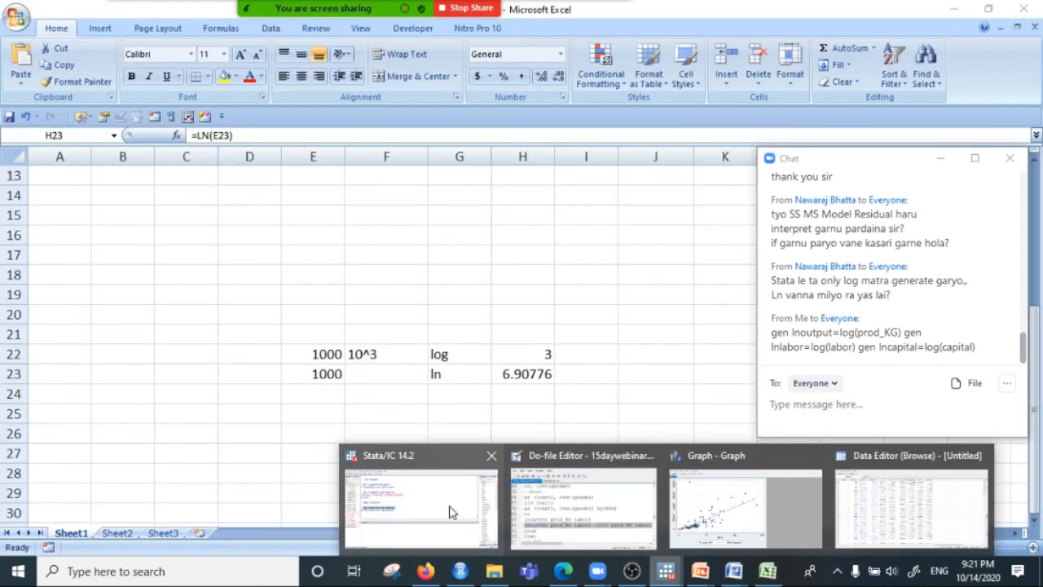
left_click(570, 515)
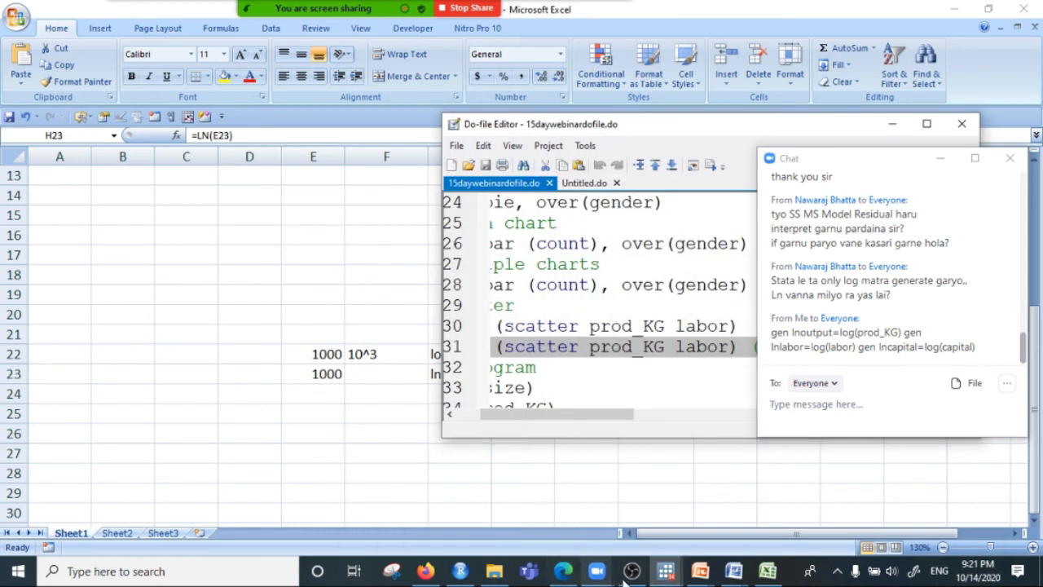
left_click(667, 570)
left_click(417, 504)
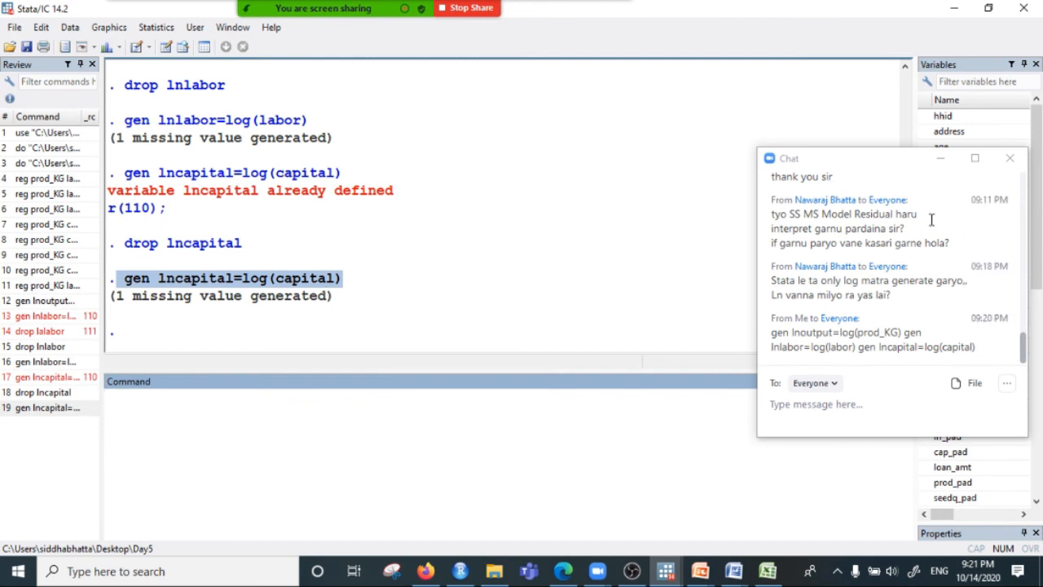
left_click(941, 162)
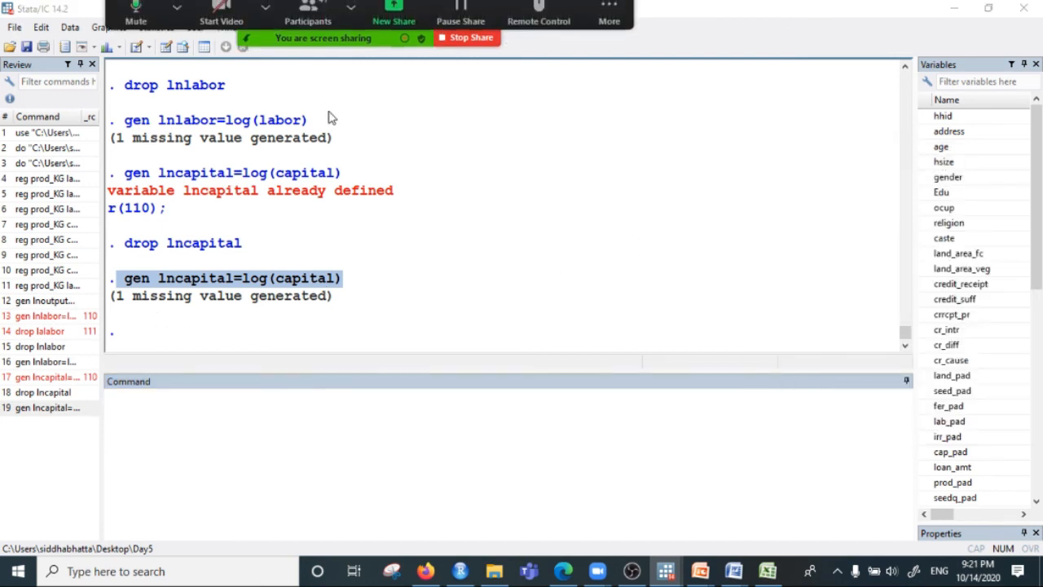
Write the note "log =natural log" in the Stata command line, then erase it.
scroll(324, 181, "up", 5)
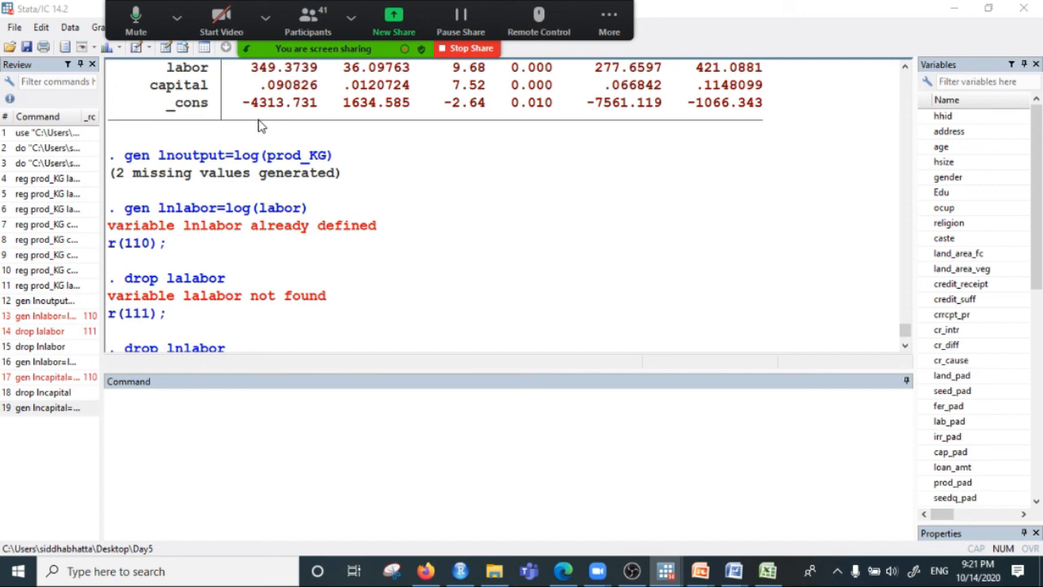
left_click(233, 404)
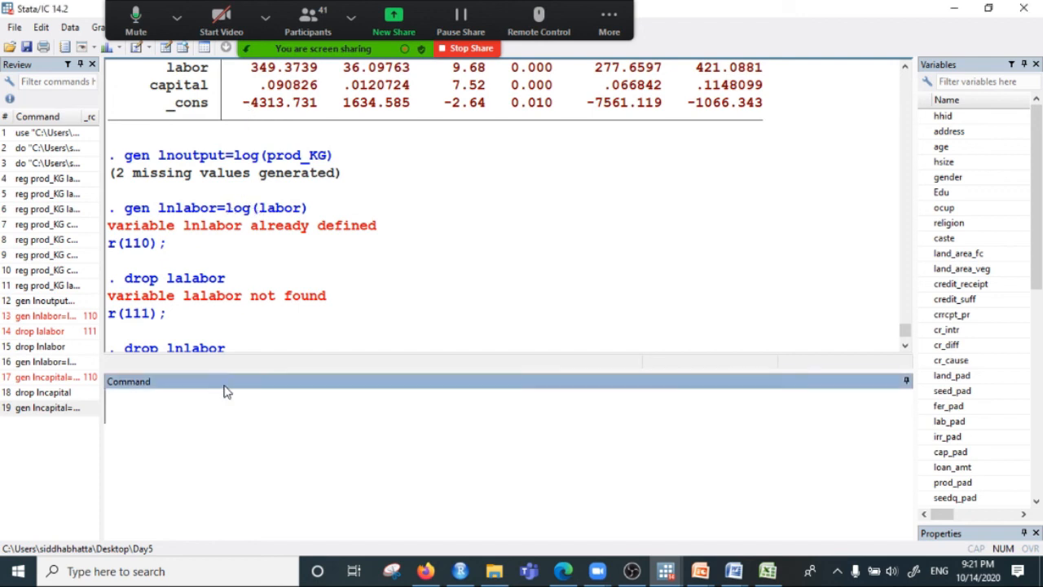
type("lo")
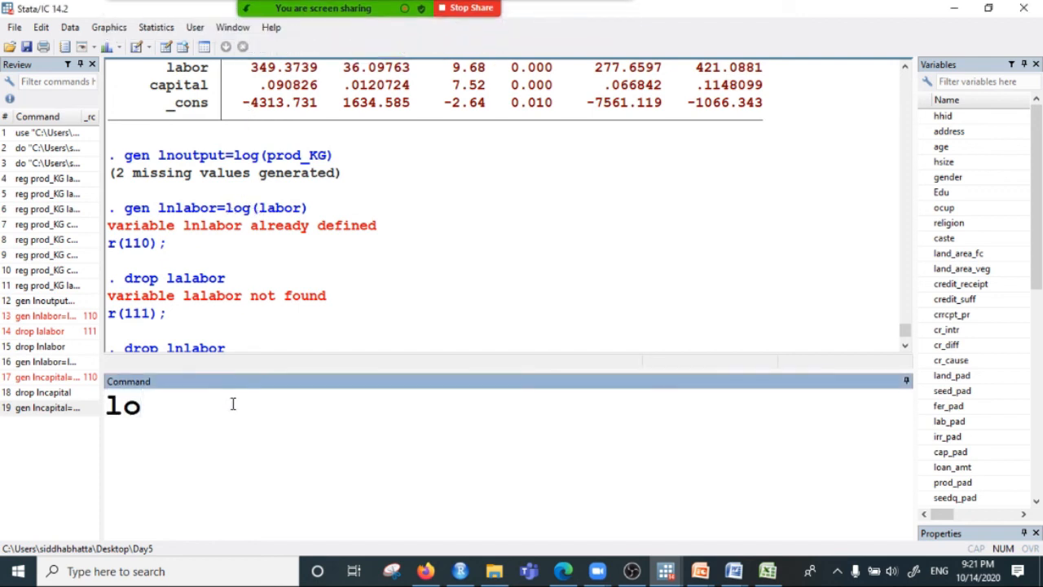
type("g =nat")
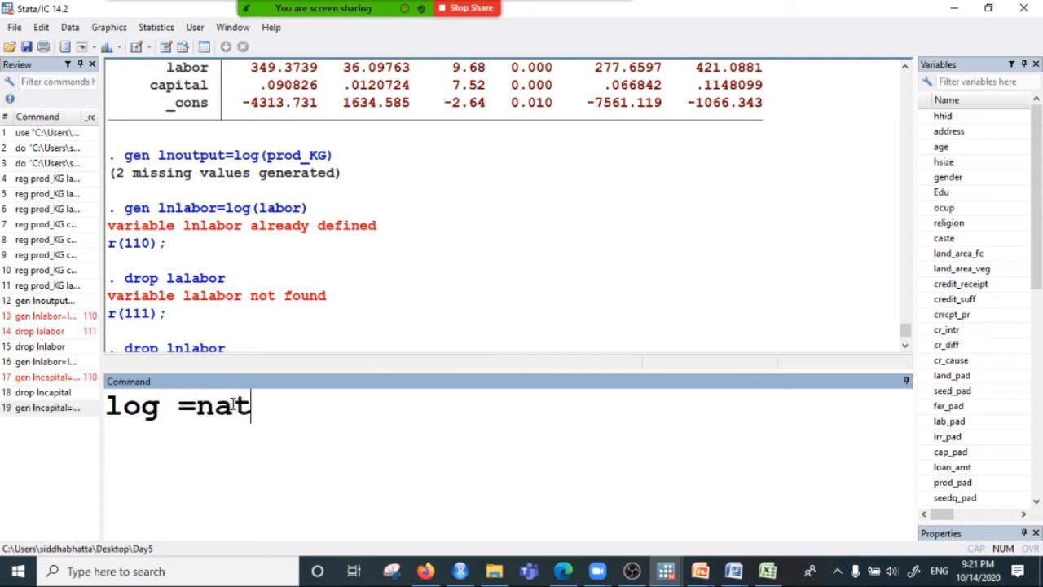
type("ural log")
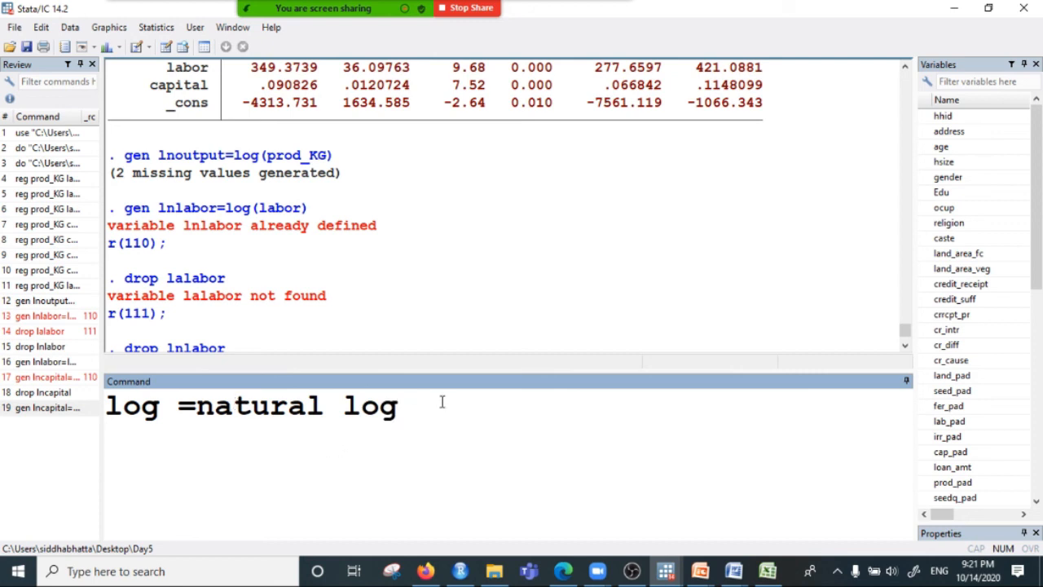
left_click_drag(441, 403, 5, 422)
key("BackSpace")
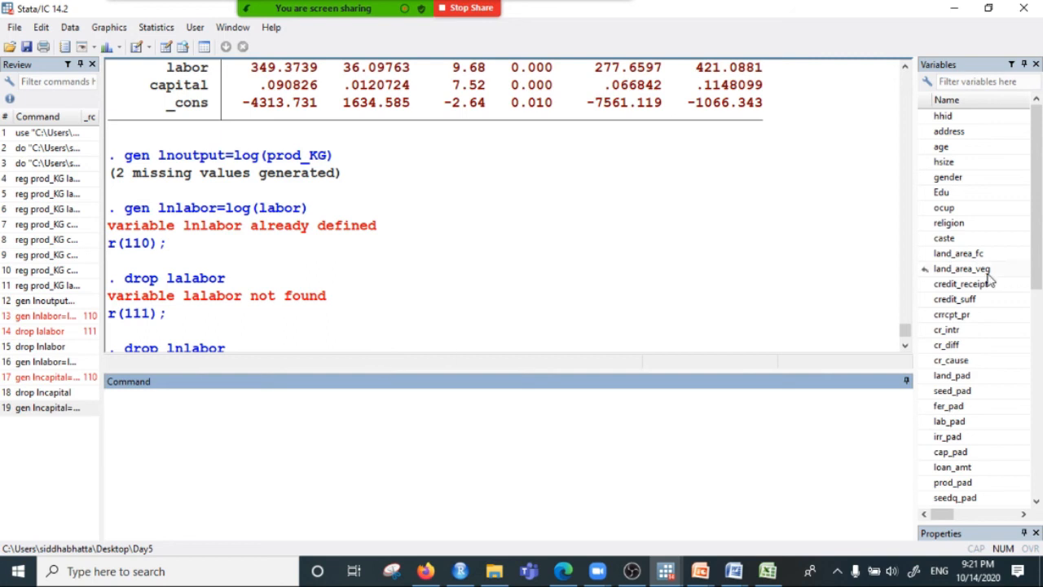
Run the log production regression with reg lnoutput lnlabor lncapital.
scroll(994, 281, "down", 12)
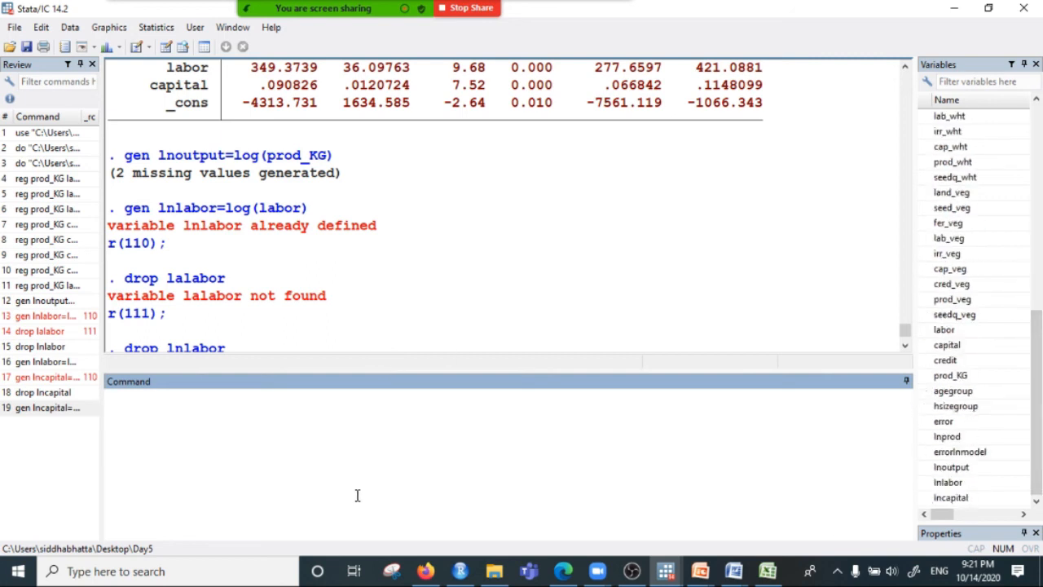
type("reg ")
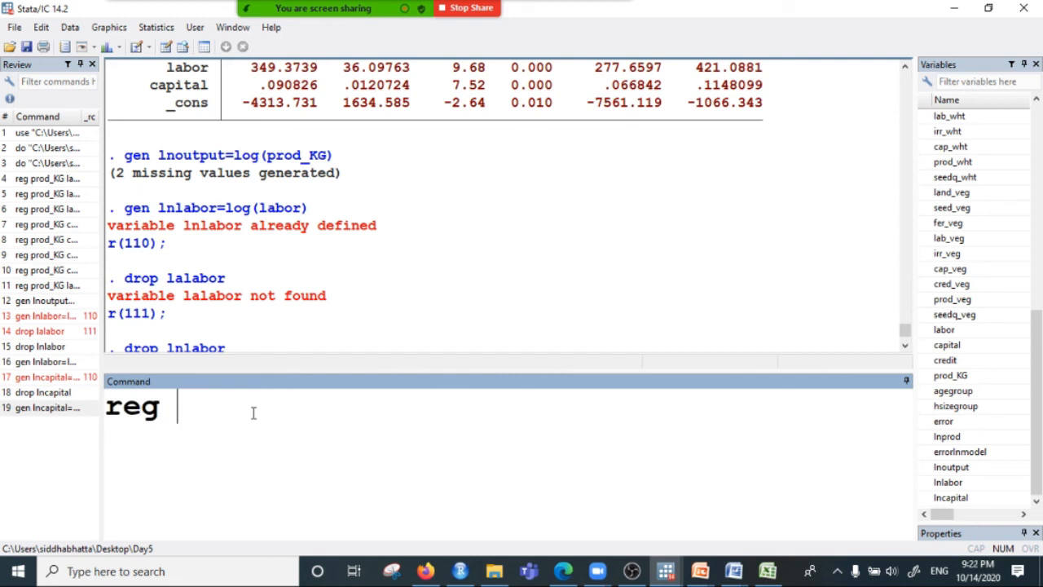
type("lnout")
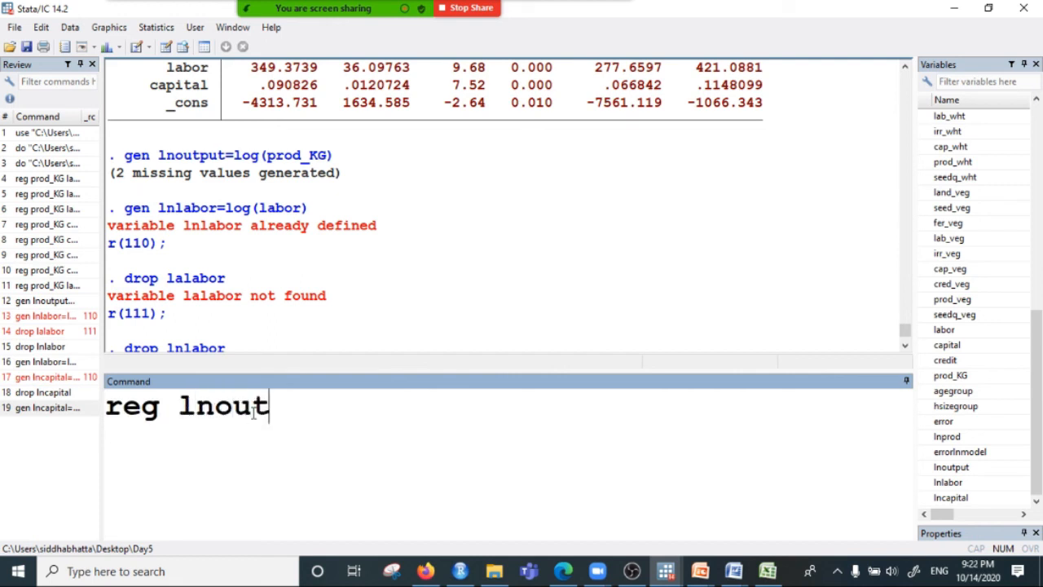
type("put")
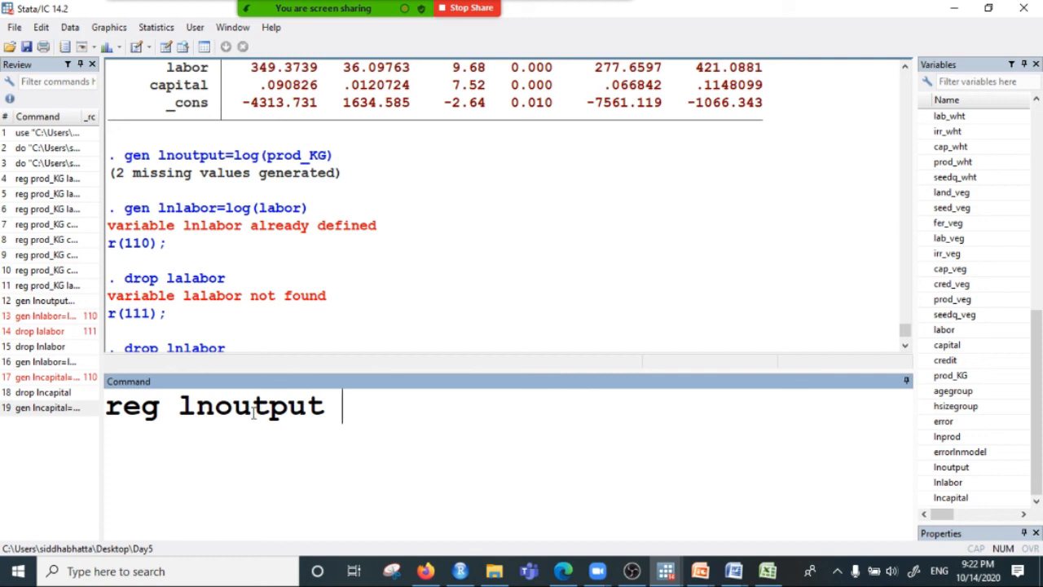
type("ln")
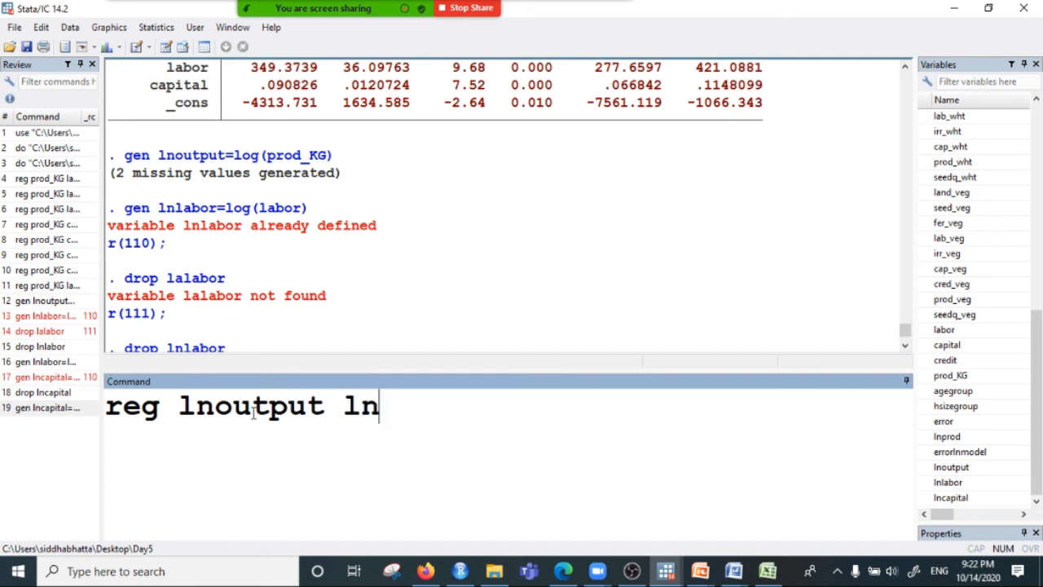
type("labor lncapital")
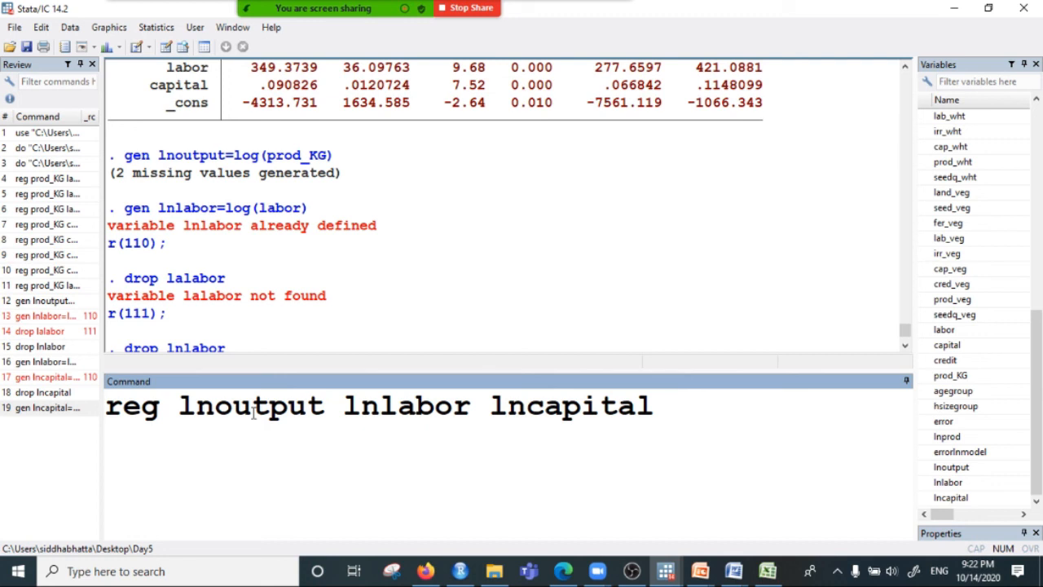
key("Return")
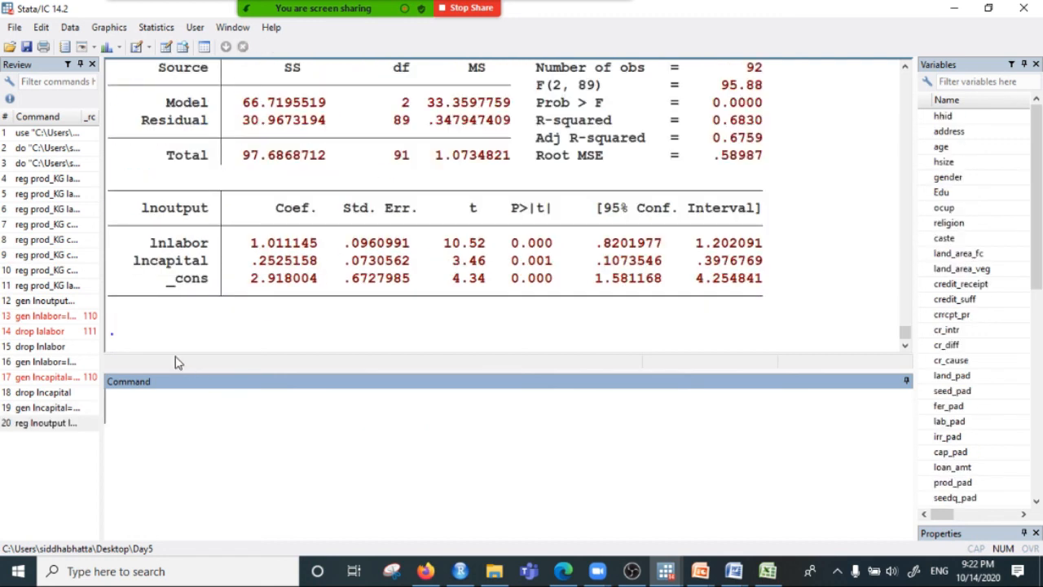
Examine the regression's variable list and highlight the coefficient rows for lnlabor, lncapital and the constant.
scroll(391, 254, "up", 3)
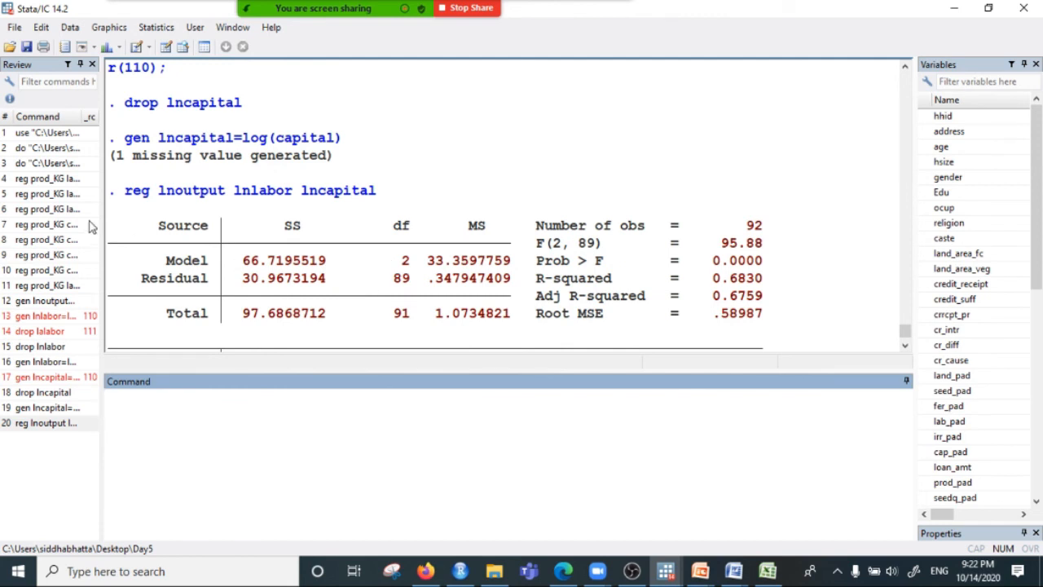
left_click_drag(152, 190, 429, 187)
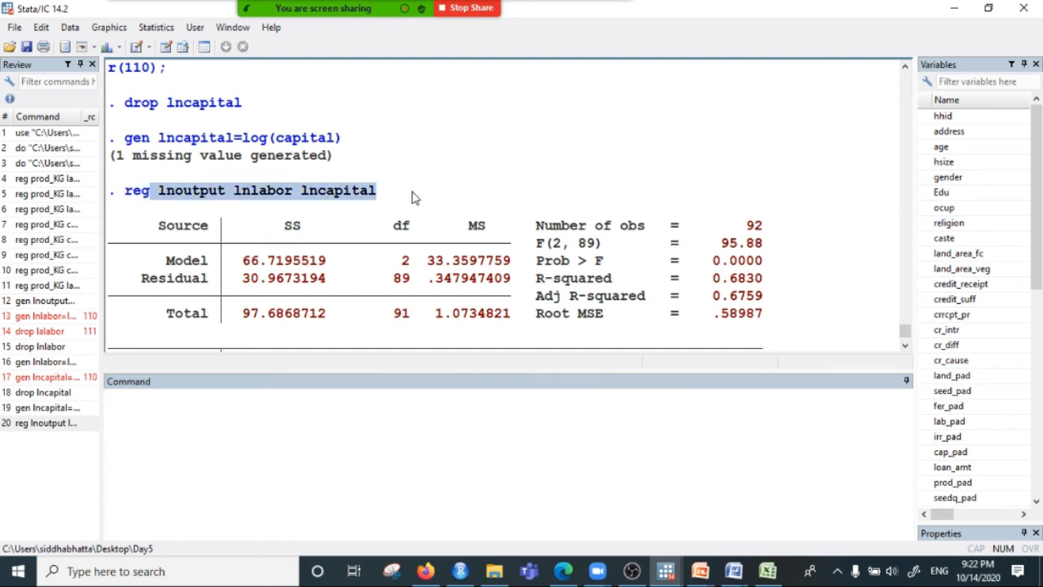
scroll(405, 194, "down", 2)
scroll(329, 303, "down", 1)
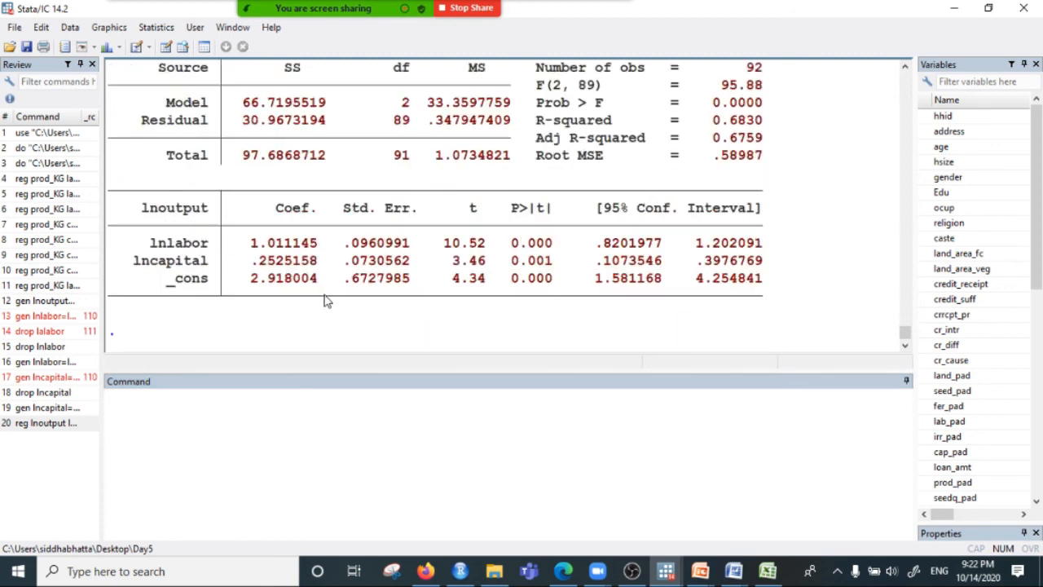
left_click_drag(248, 244, 312, 296)
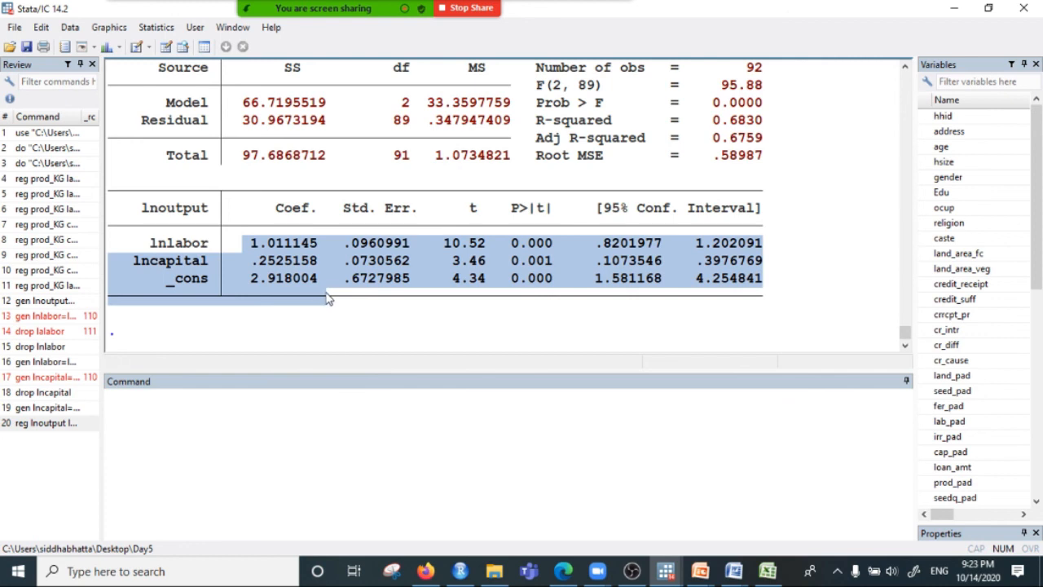
Review the reg lnoutput lnlabor lncapital command against its output, highlighting the coefficients for lnlabor, lncapital and the constant.
left_click(284, 255)
left_click_drag(246, 242, 330, 279)
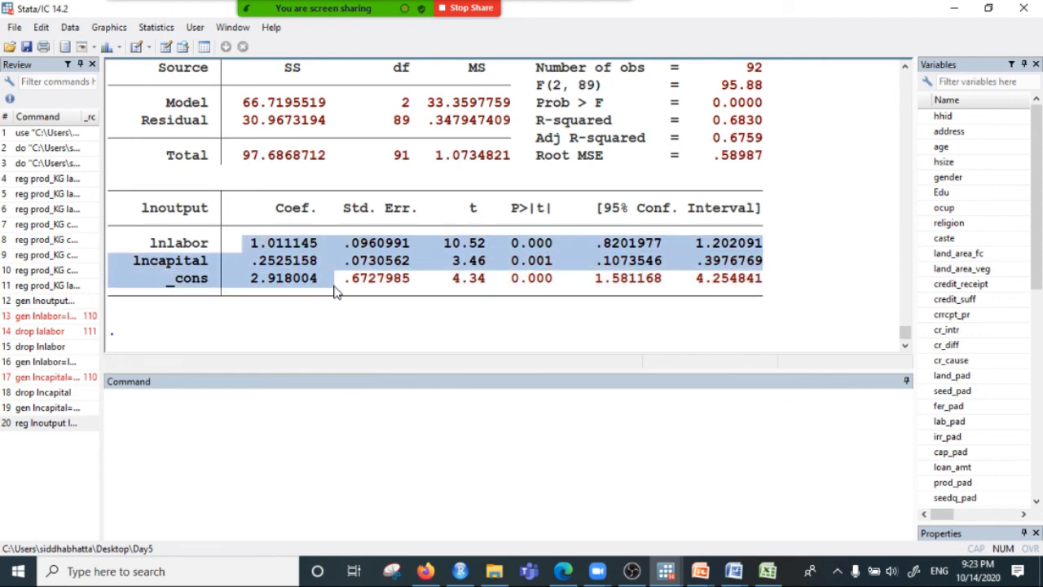
scroll(334, 293, "up", 2)
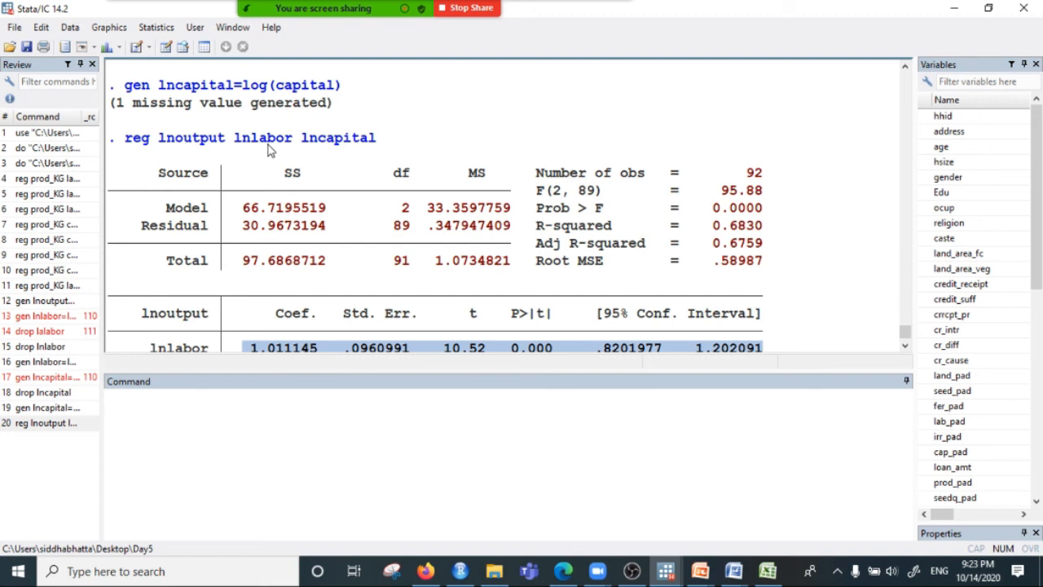
scroll(273, 204, "down", 2)
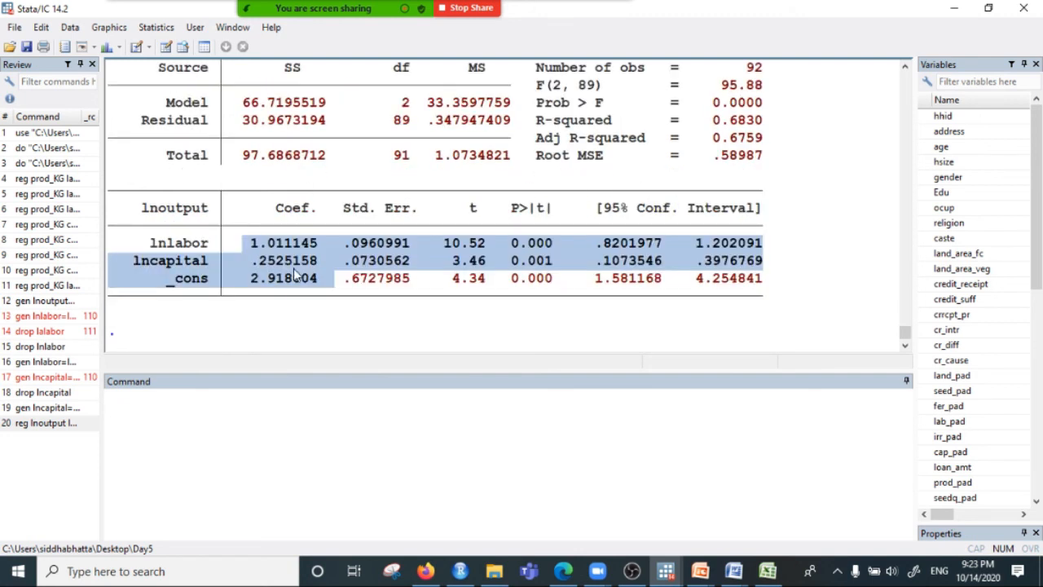
left_click(295, 275)
scroll(297, 273, "up", 4)
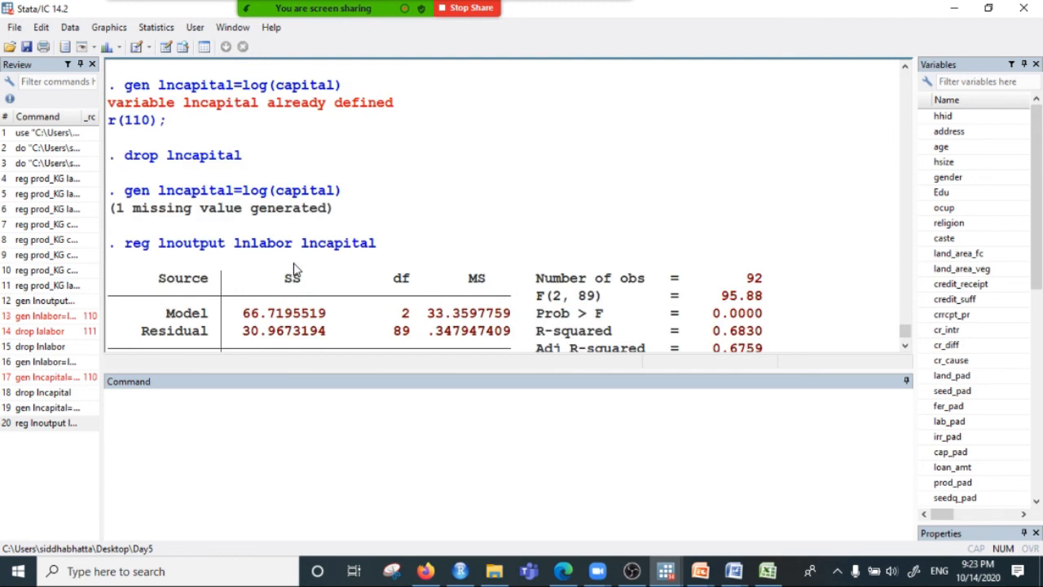
left_click(130, 244)
left_click_drag(110, 243, 202, 244)
scroll(285, 260, "down", 3)
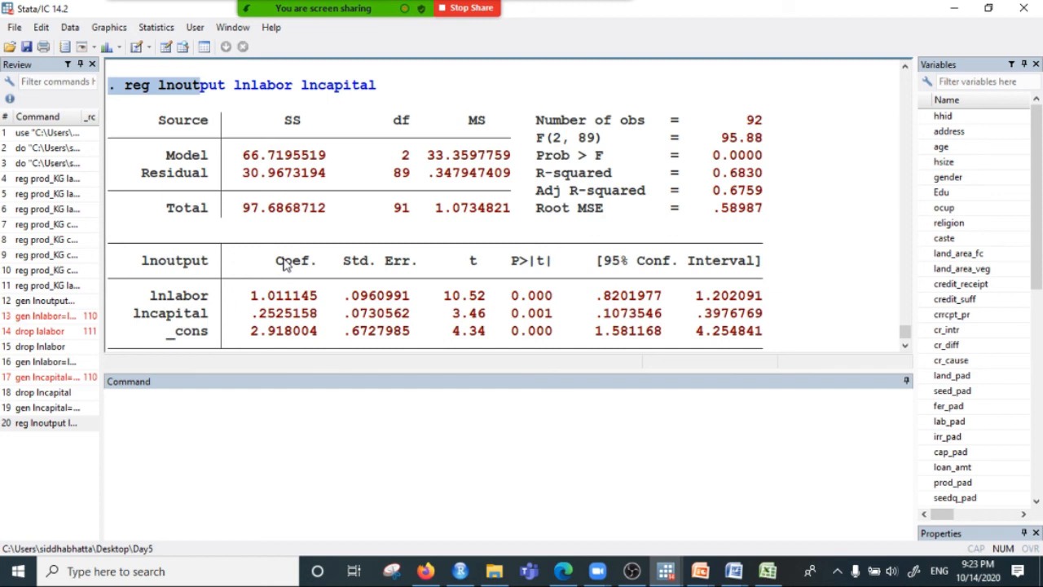
scroll(289, 265, "up", 2)
left_click(246, 194)
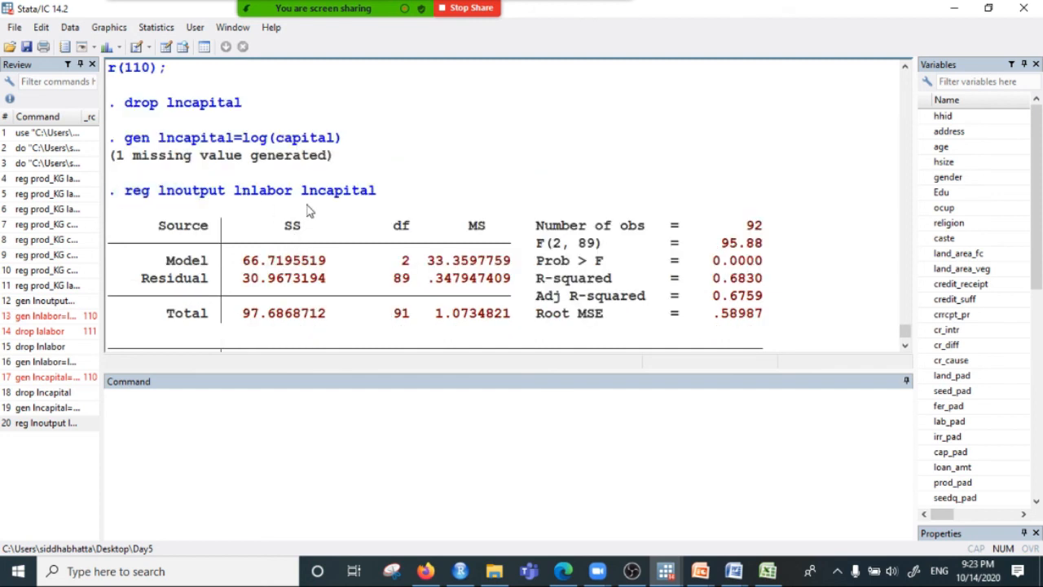
left_click_drag(360, 193, 156, 192)
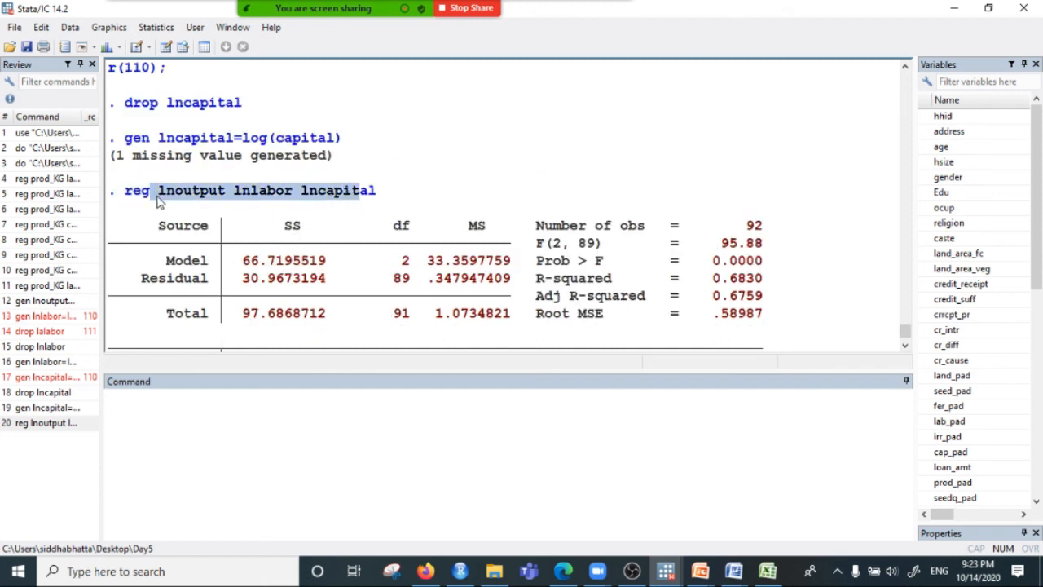
scroll(199, 234, "down", 3)
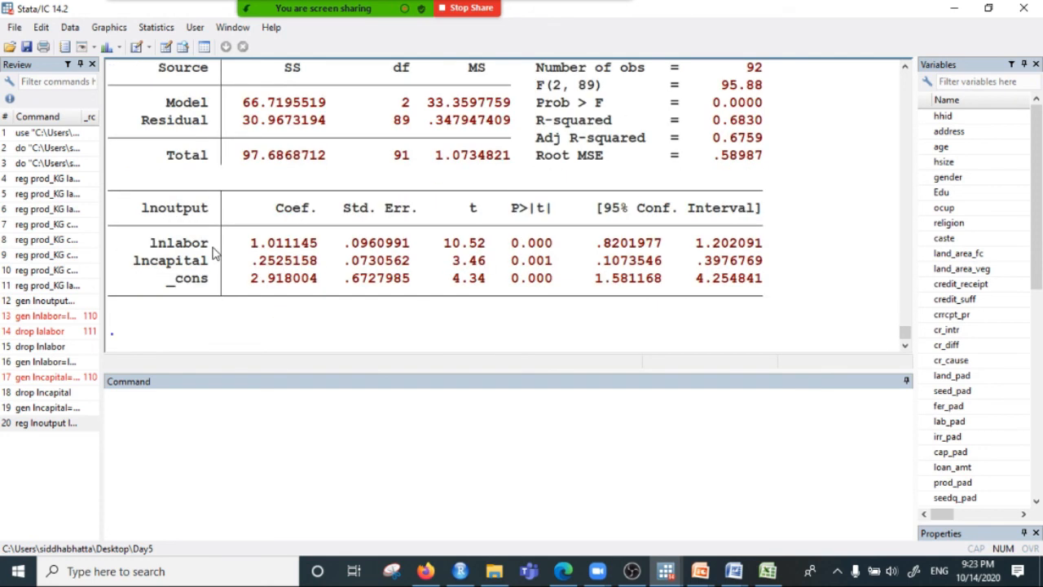
left_click_drag(243, 242, 332, 280)
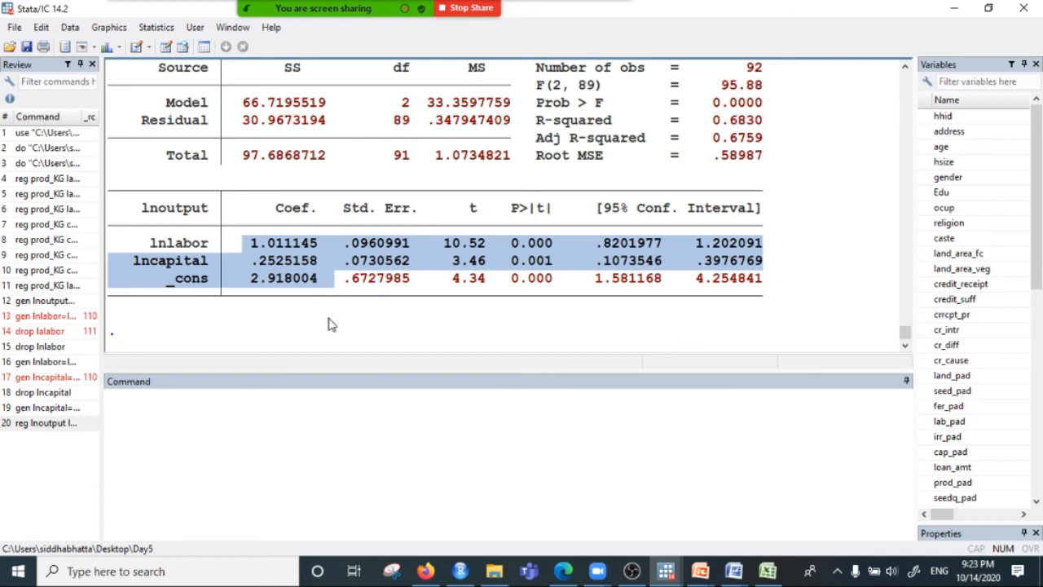
left_click(251, 414)
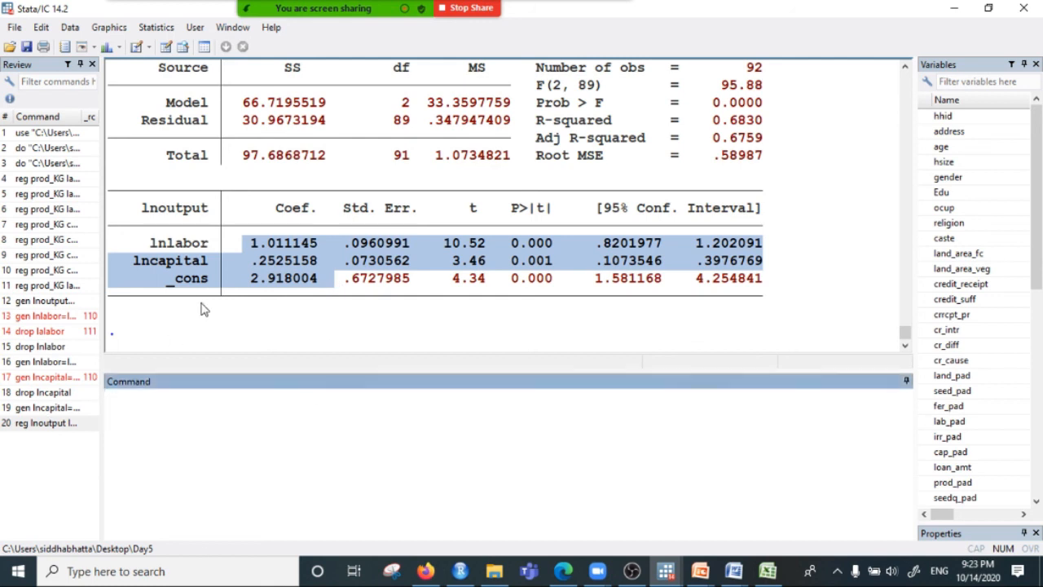
Examine the P>|t| values of the regression terms, then the lnlabor and lncapital coefficients.
left_click(522, 293)
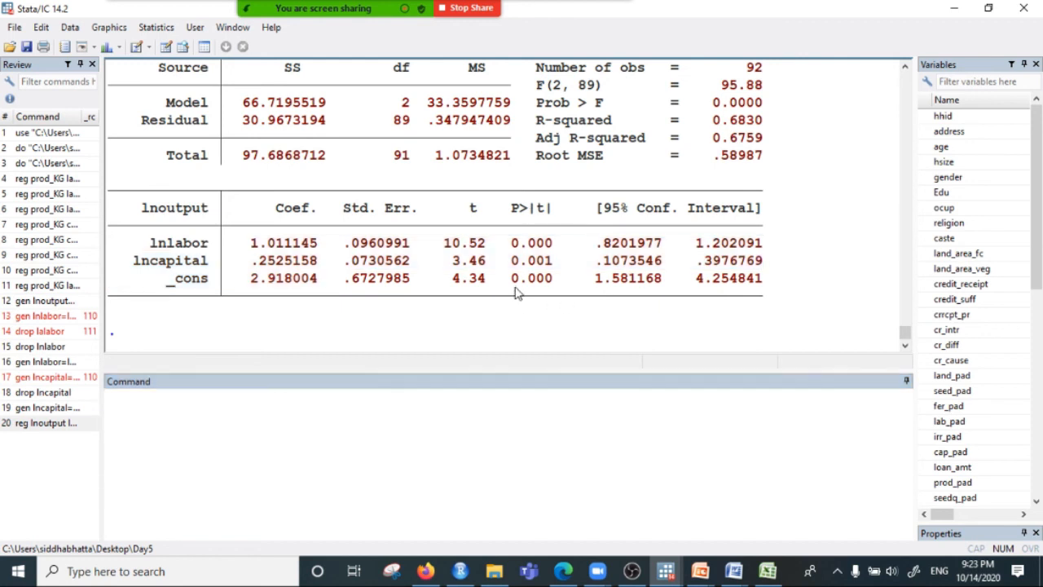
scroll(520, 295, "up", 1)
scroll(509, 273, "down", 1)
left_click_drag(487, 222, 559, 299)
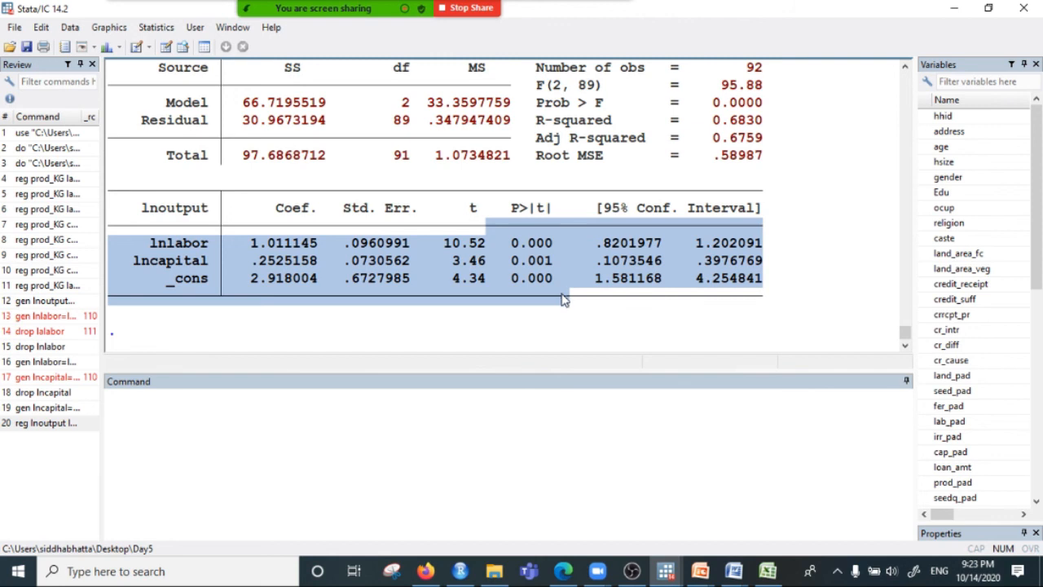
left_click(539, 270)
left_click_drag(505, 238, 555, 298)
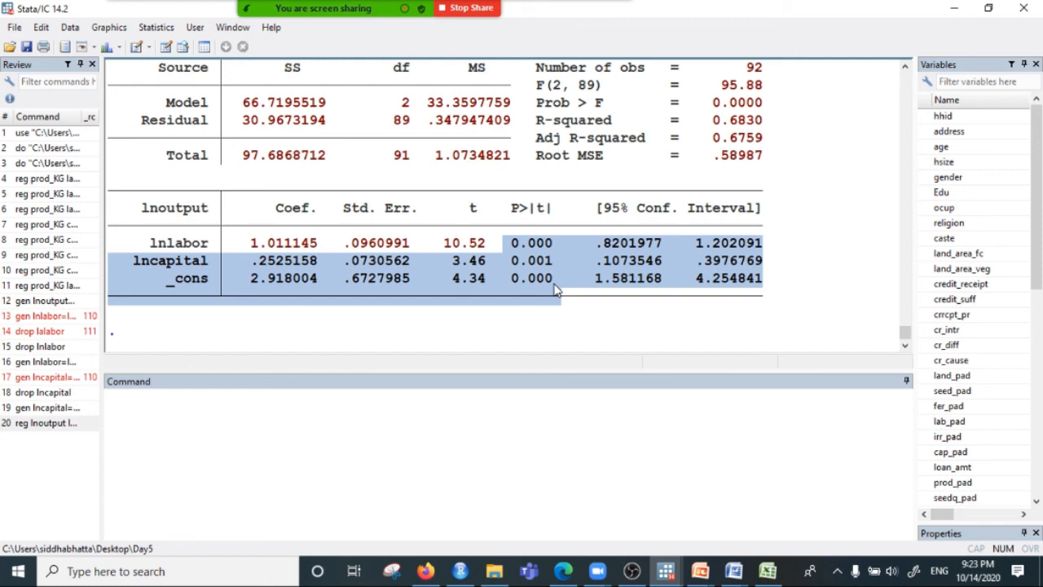
left_click(554, 289)
left_click_drag(505, 241, 575, 287)
left_click_drag(234, 243, 326, 263)
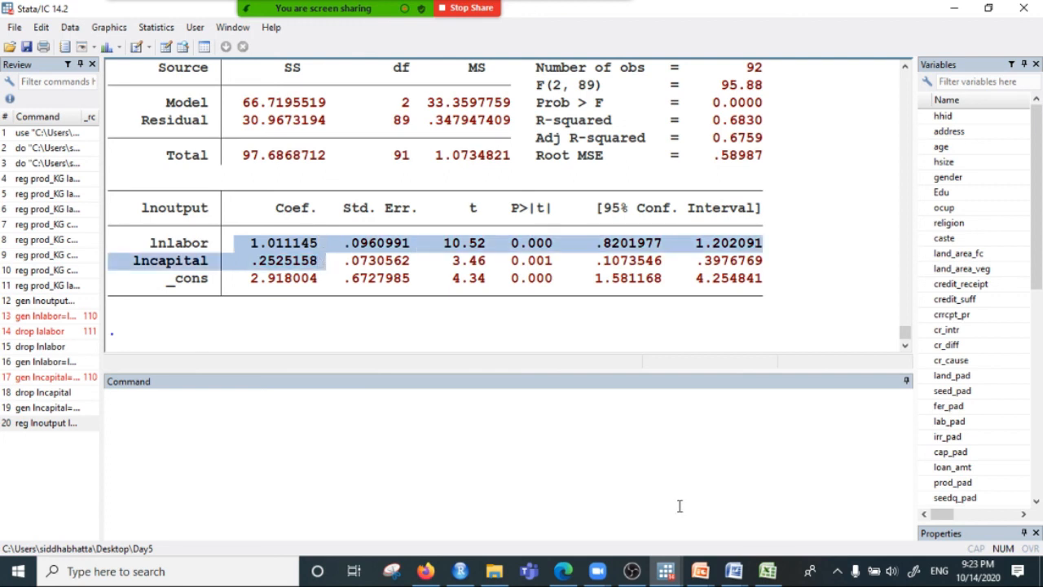
Switch to regression.docx in Word and duplicate the log production equation on the line below it.
left_click(734, 573)
left_click(785, 540)
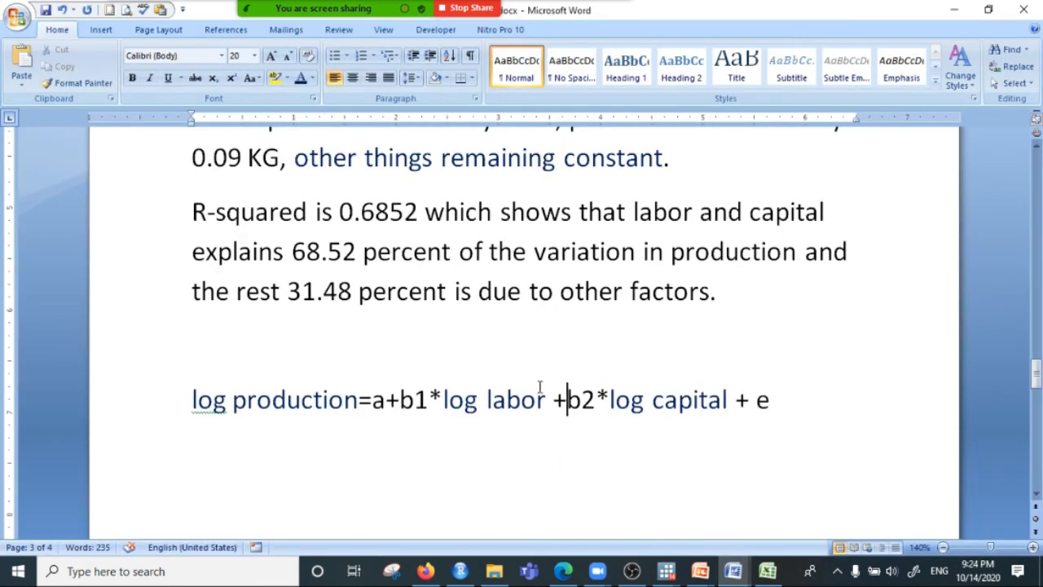
left_click_drag(186, 401, 805, 409)
key("ctrl+c")
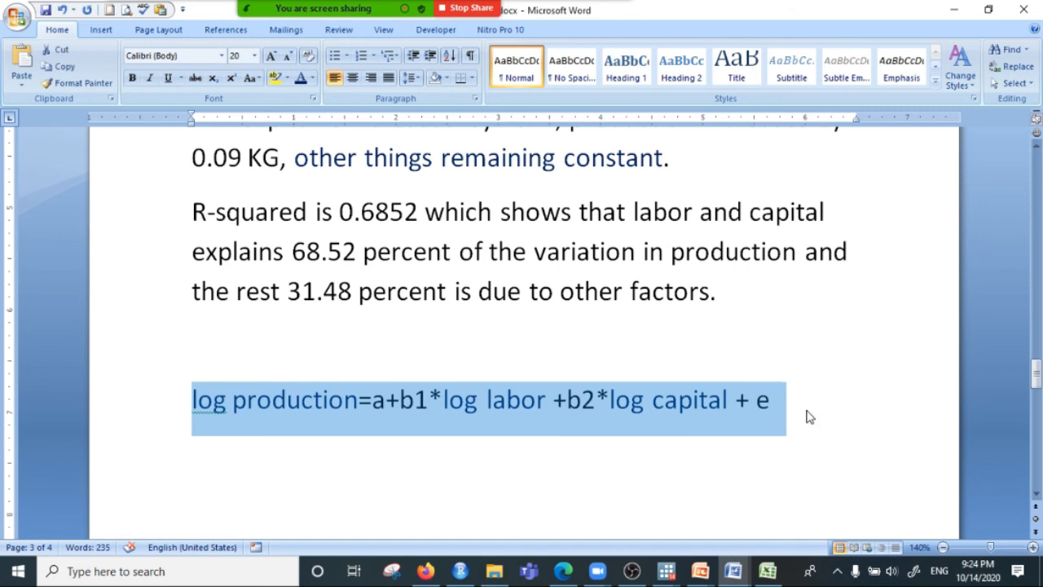
left_click(806, 419)
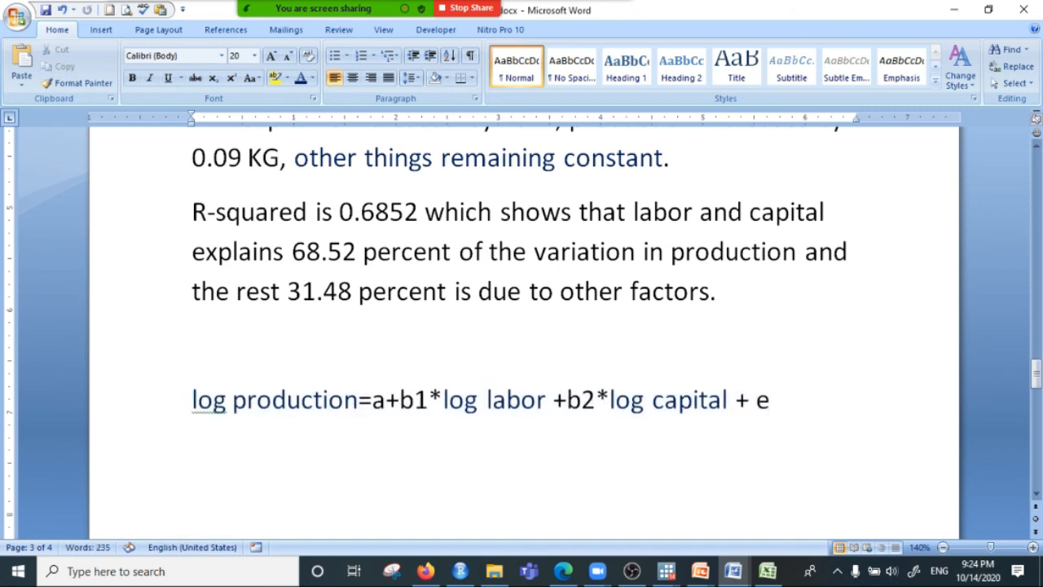
key("Return")
key("ctrl+v")
scroll(400, 422, "down", 2)
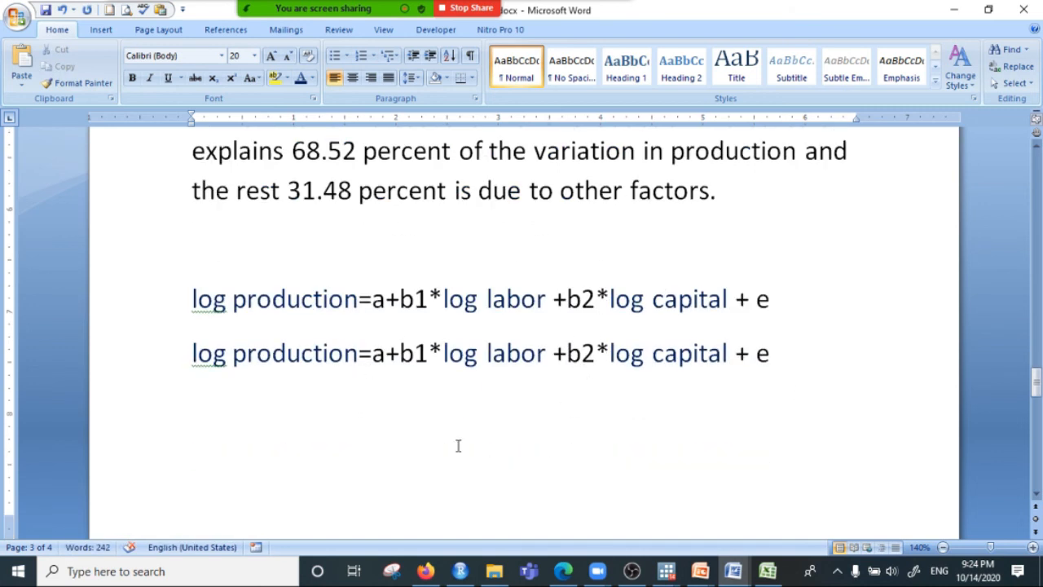
Check the constant in the Stata results and replace a with 2.91 in the copied equation in Word.
left_click(661, 572)
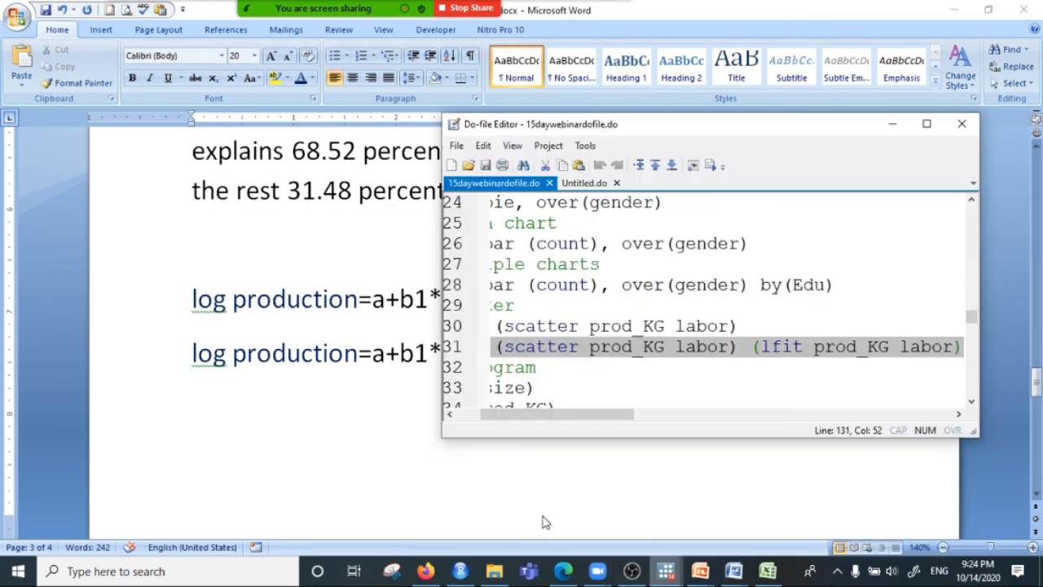
left_click(665, 572)
left_click(416, 498)
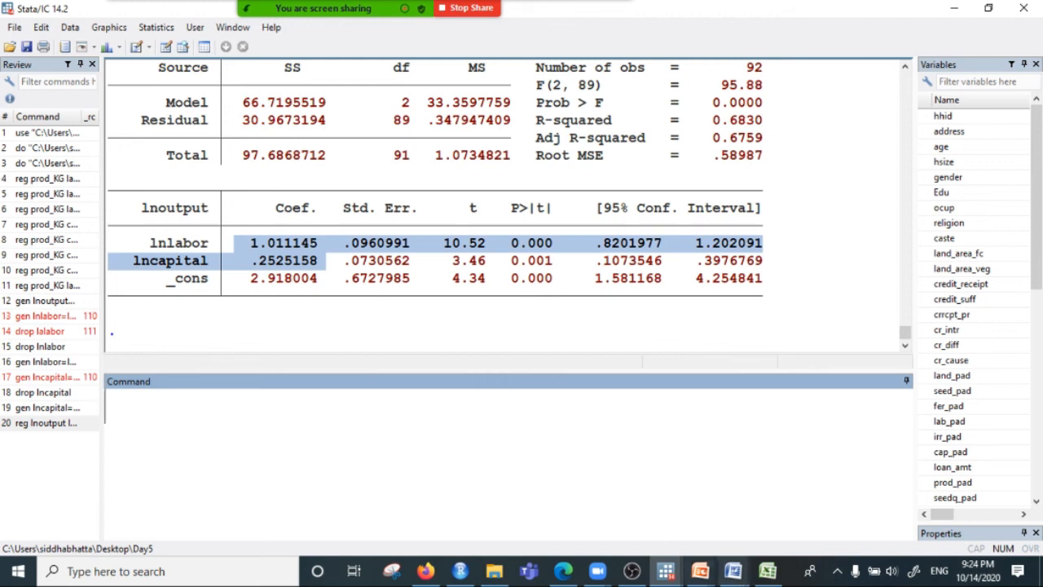
left_click(815, 502)
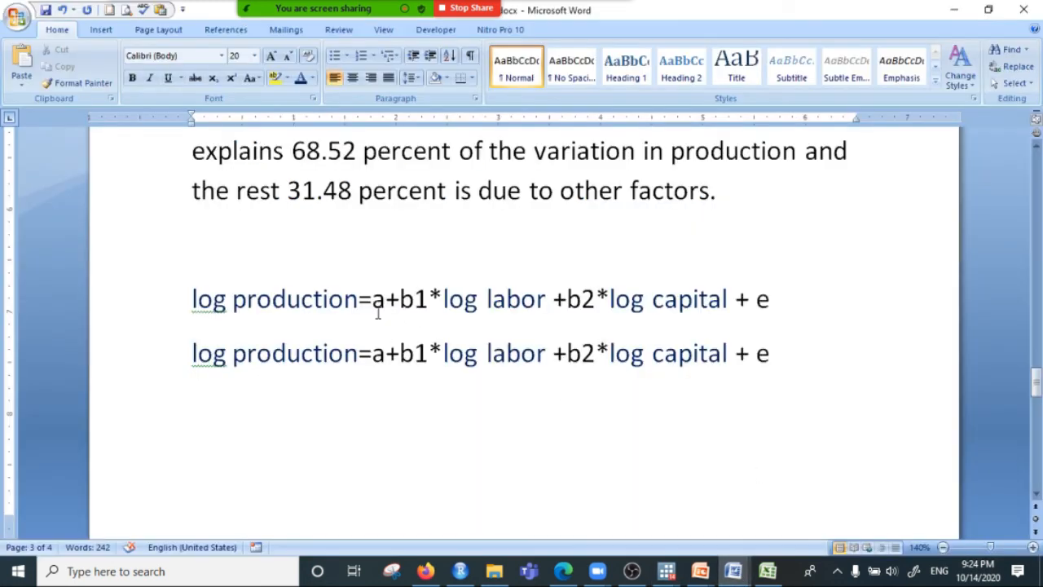
left_click(374, 353)
double_click(377, 353)
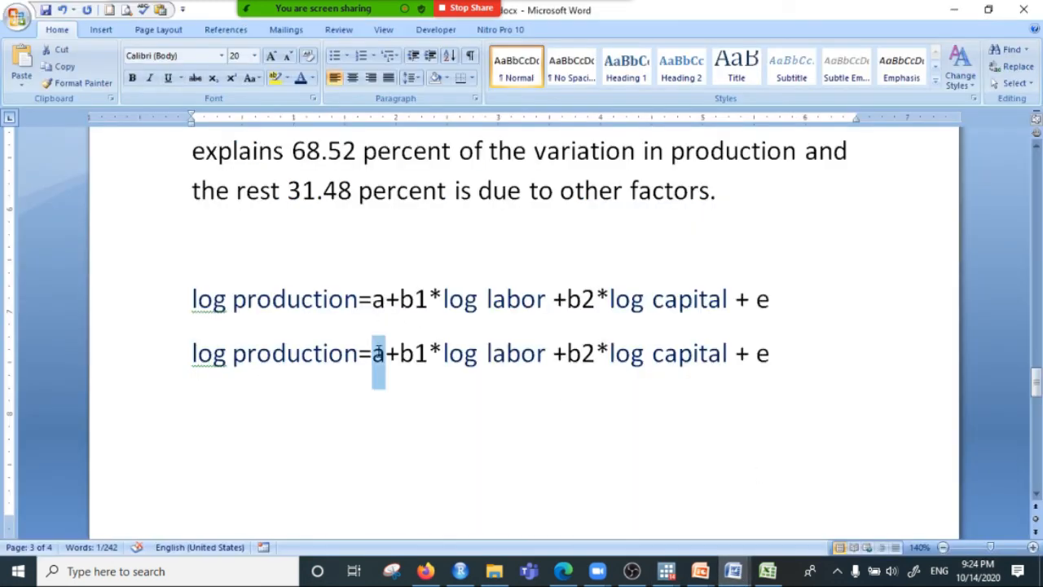
type("2.91")
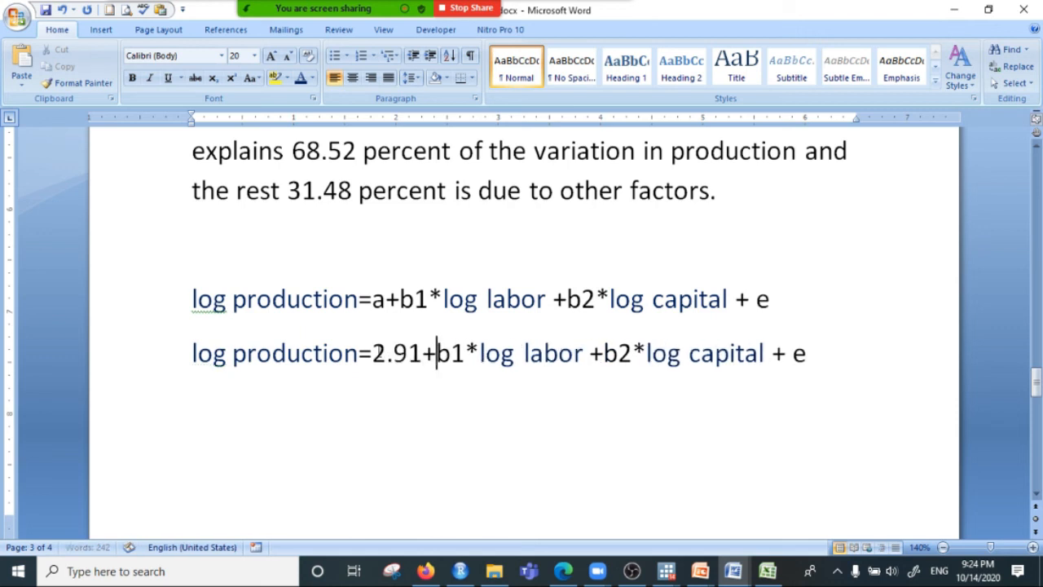
Look up the lnlabor coefficient in Stata and replace b1 with 1.01 in the copied Word equation.
left_click_drag(437, 353, 464, 353)
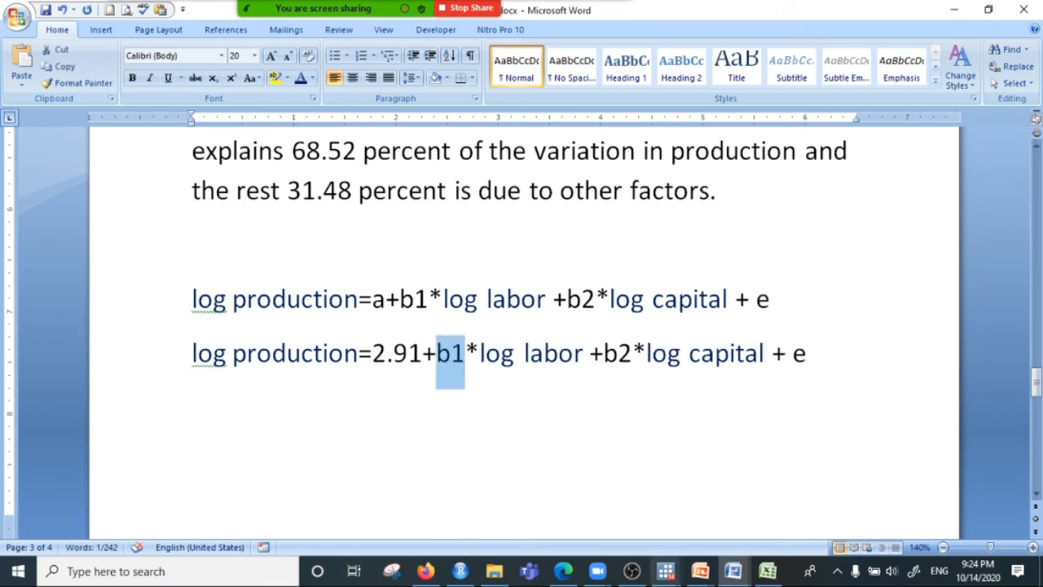
mouse_move(666, 570)
left_click(428, 498)
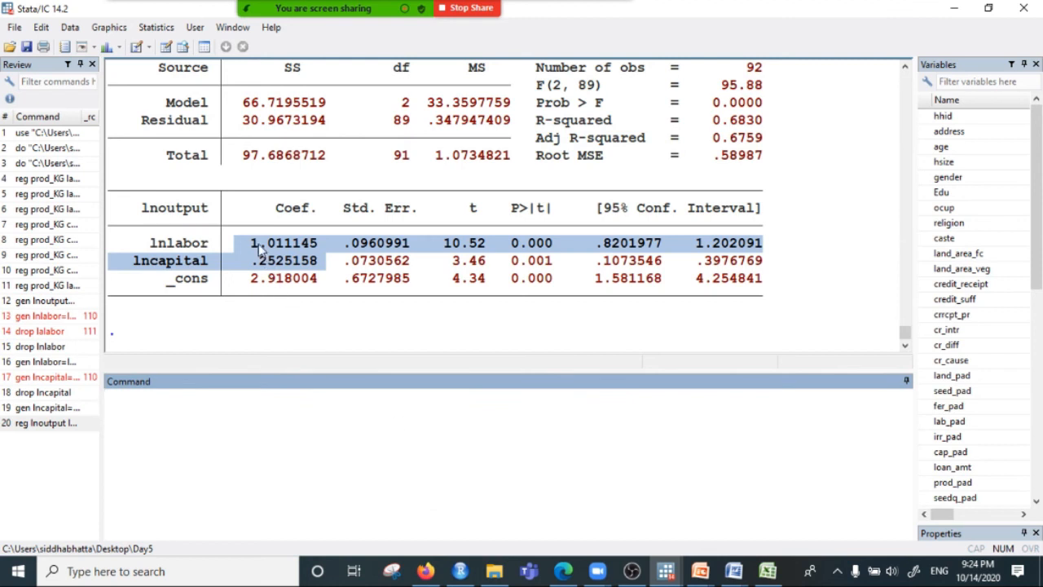
mouse_move(733, 570)
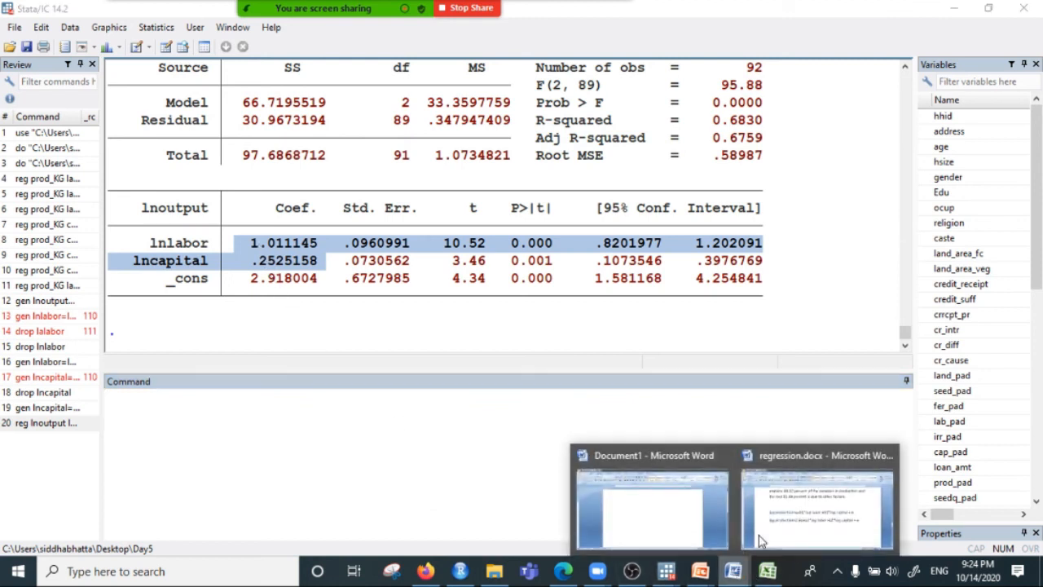
left_click(741, 544)
type("1.01*log labor +b2*log capital + e")
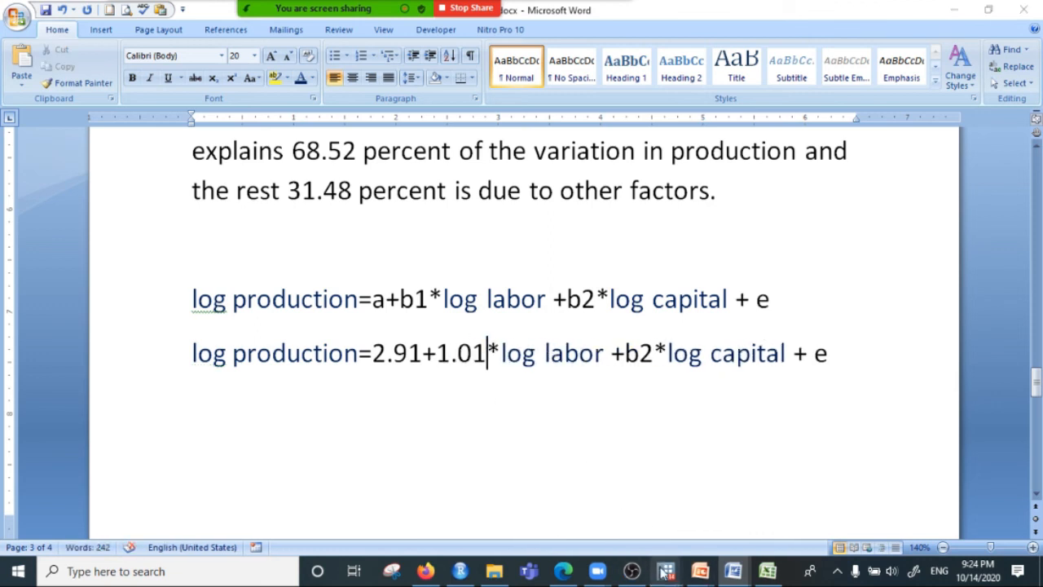
Look up the lncapital coefficient in Stata and replace b2 with 0.25 in the copied Word equation.
mouse_move(667, 571)
left_click(446, 493)
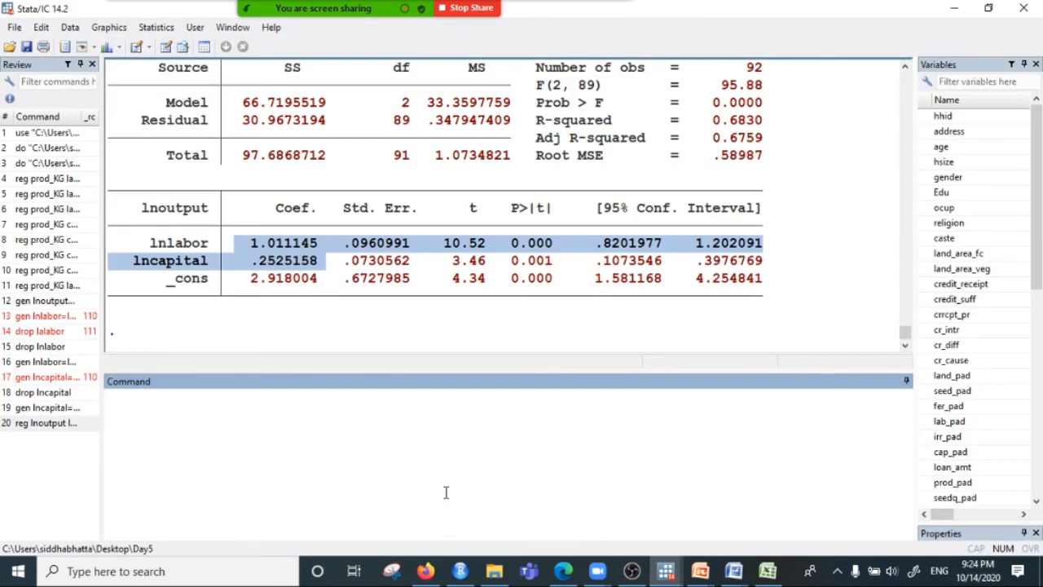
left_click(732, 571)
left_click(787, 517)
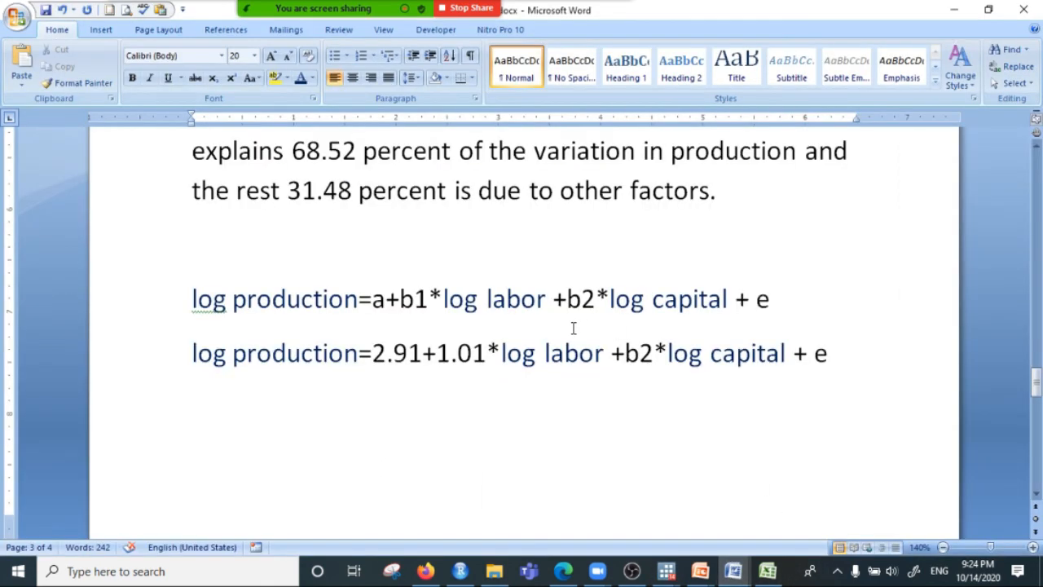
key("Right")
key("Right")
key("Right")
key("Right")
key("Right")
key("Right")
key("Right")
key("Right")
key("Right")
key("Right")
key("Right")
key("shift+Right")
key("shift+Right")
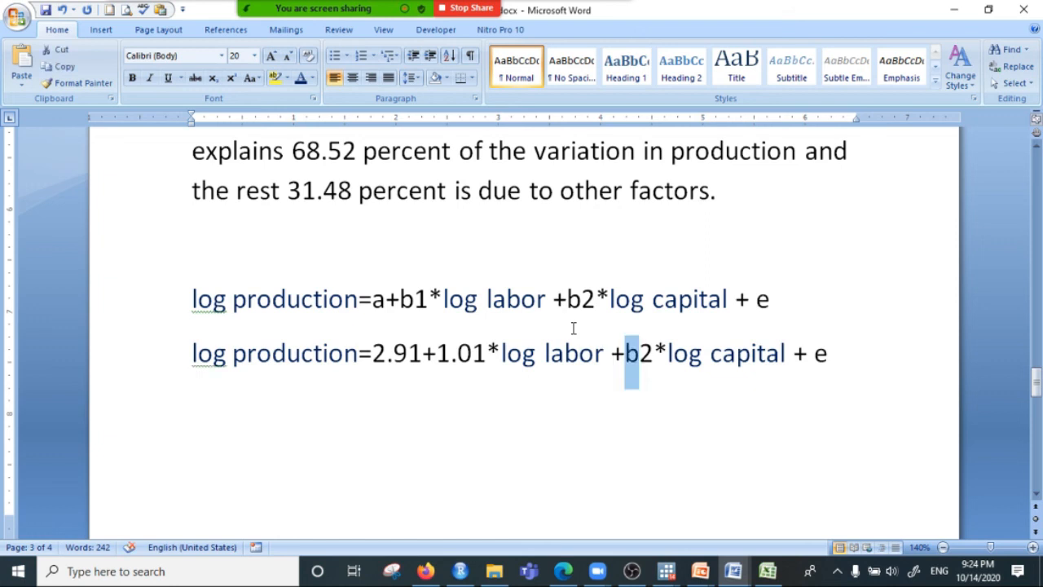
type("0.25")
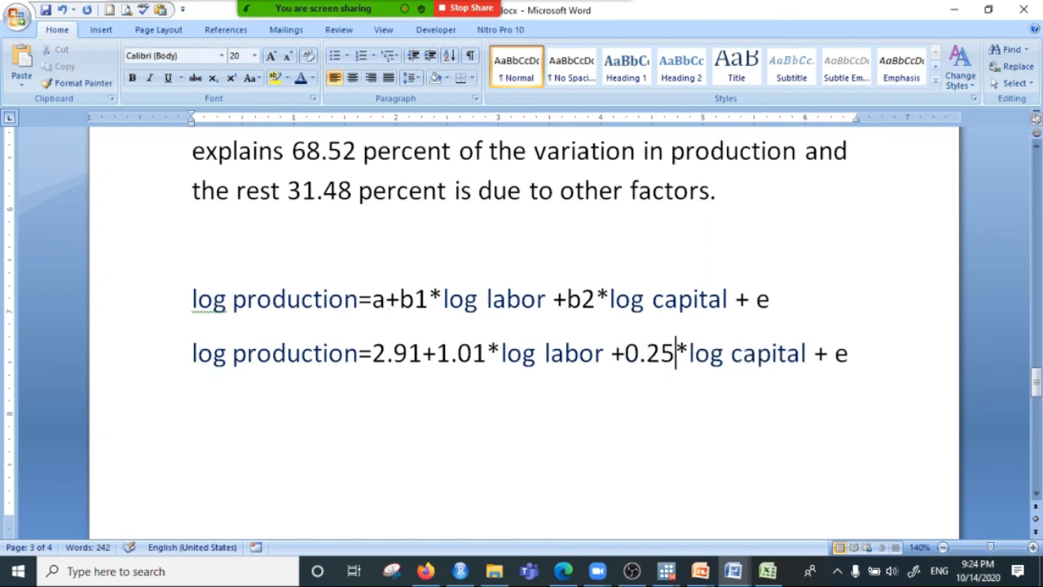
Highlight the R-squared value in the Stata regression output, then return to the Word document.
mouse_move(667, 571)
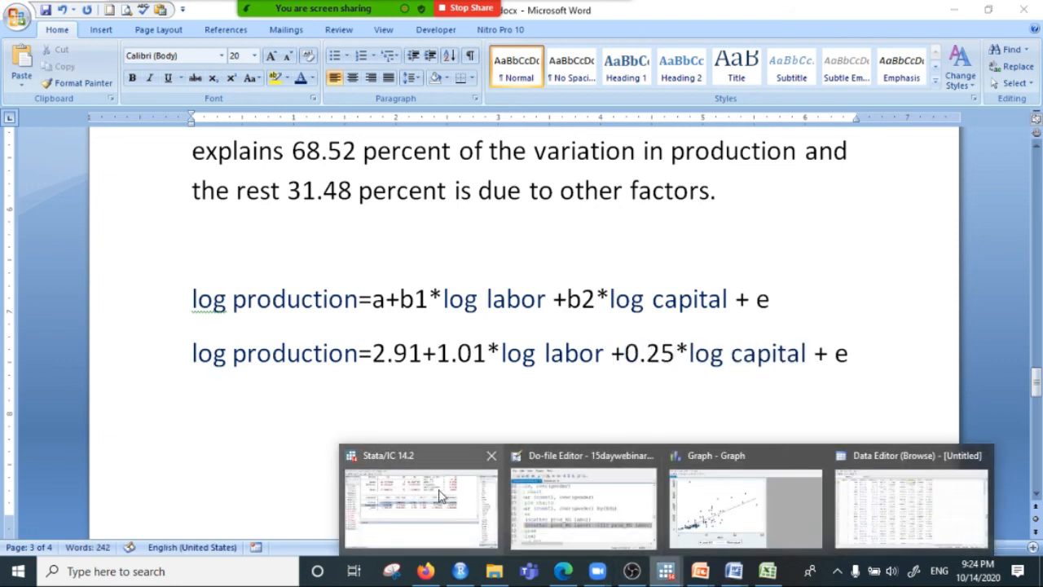
left_click(424, 488)
left_click_drag(706, 119, 768, 121)
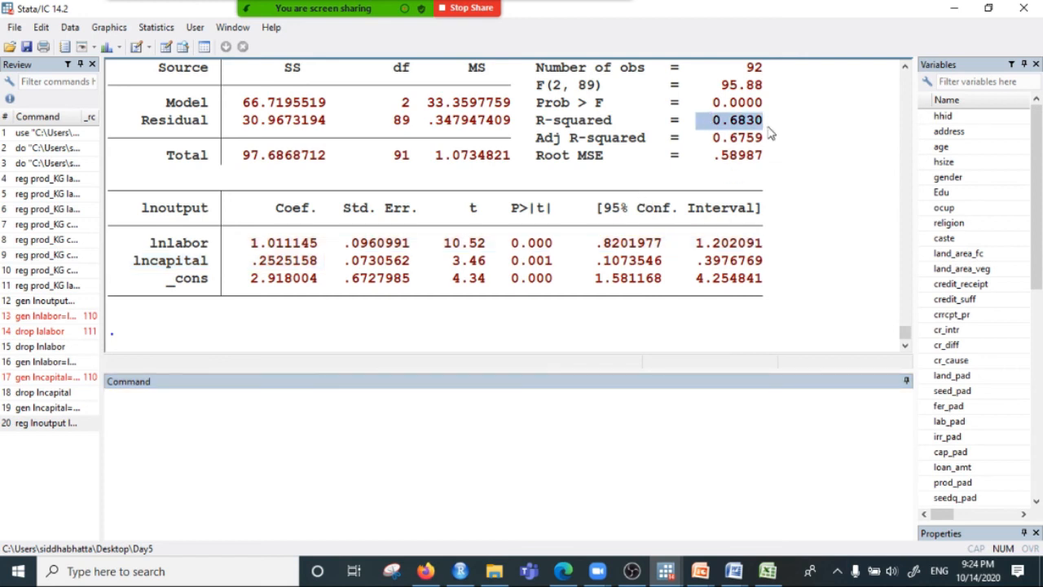
left_click(957, 13)
Remove the error term "+ e" from the end of the estimated log production equation.
left_click(829, 358)
left_click(857, 361)
key("BackSpace")
key("BackSpace")
key("BackSpace")
key("BackSpace")
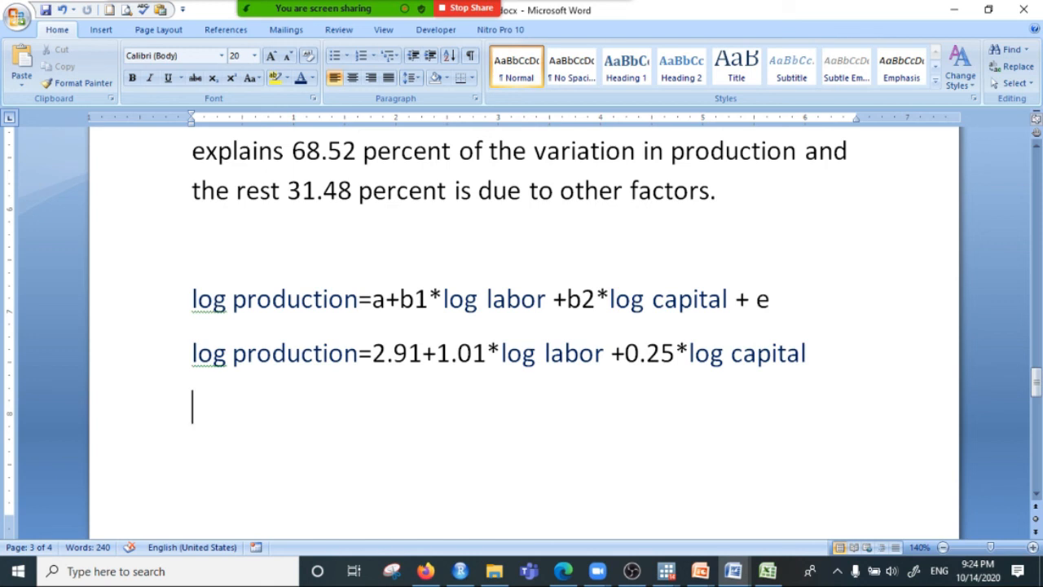
Begin the interpretation below the estimated log production equation with the words "If labor is increased by".
type("If labor in")
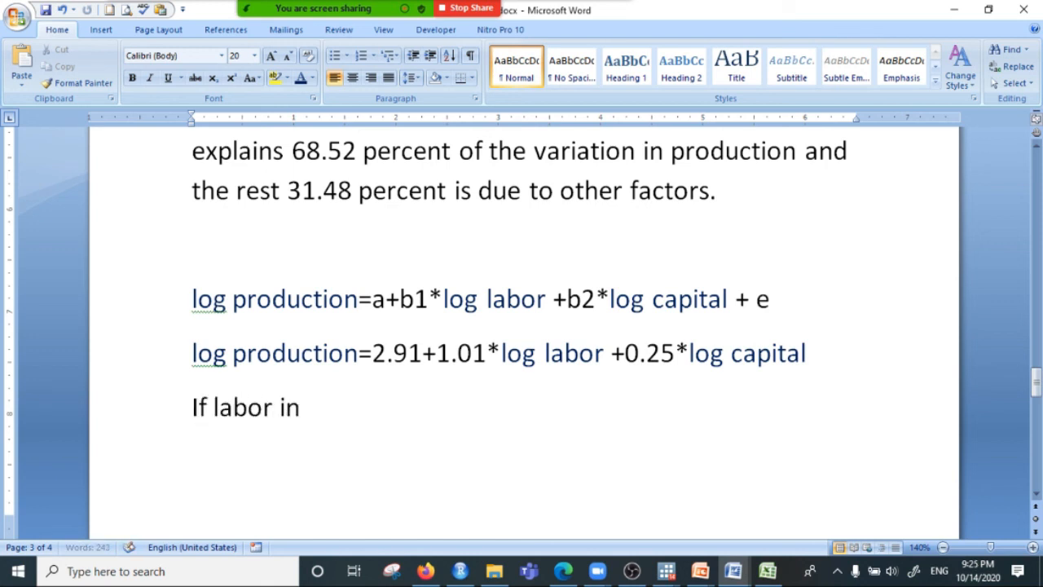
type("creas")
key("BackSpace")
key("BackSpace")
key("BackSpace")
key("BackSpace")
key("BackSpace")
key("BackSpace")
type("s increased")
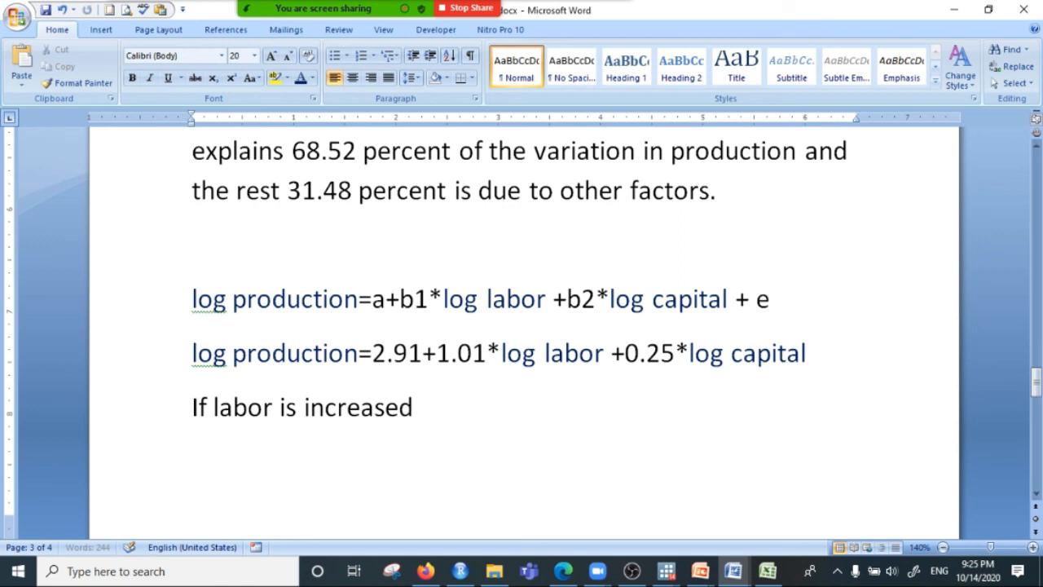
type(" by ")
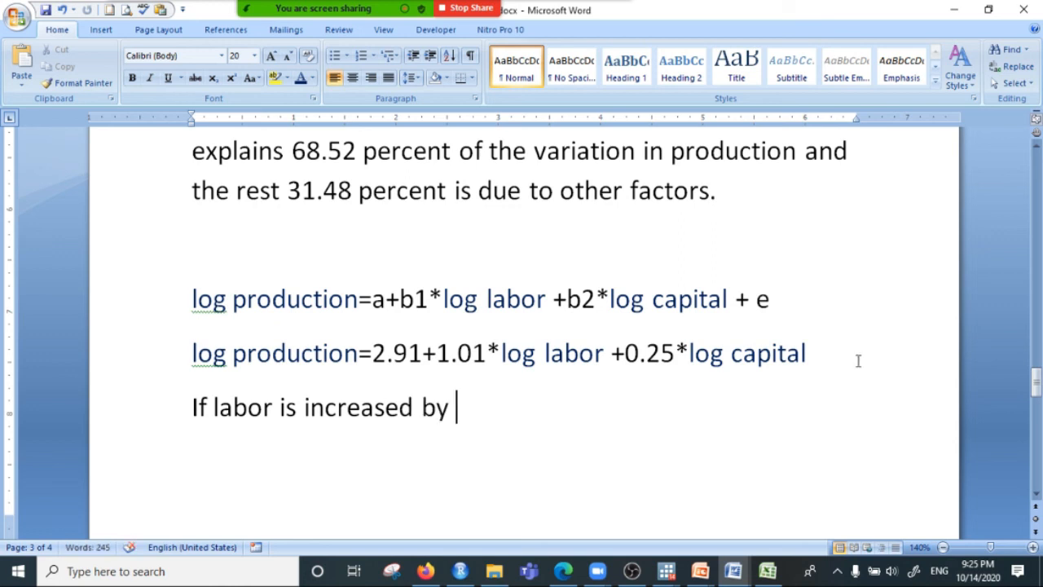
Continue the labor sentence with "percent, output increases by percent.", leaving gaps before both occurrences of "percent" for the figures.
type(" perc")
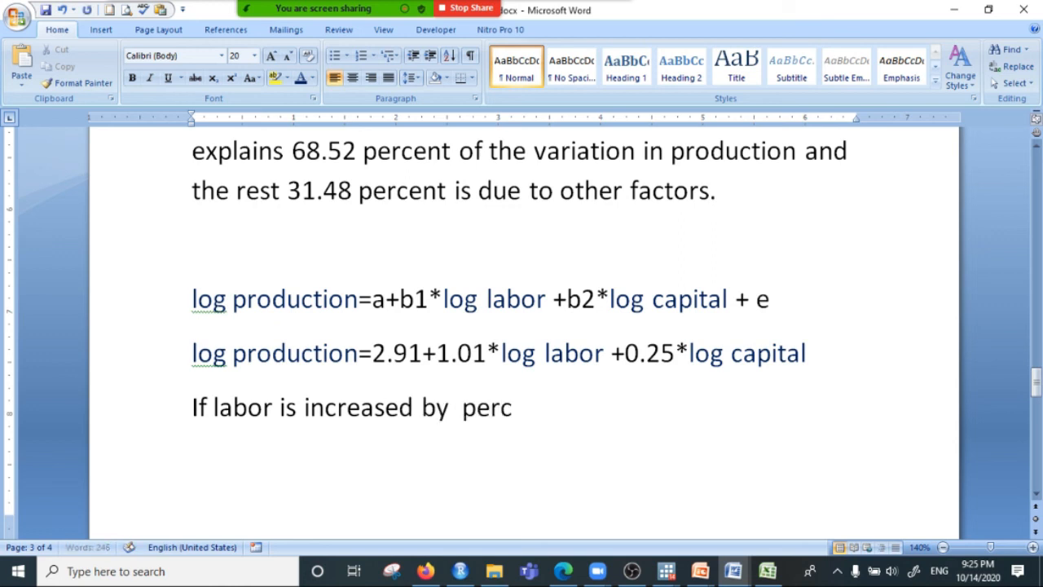
type("ent  output increases by ")
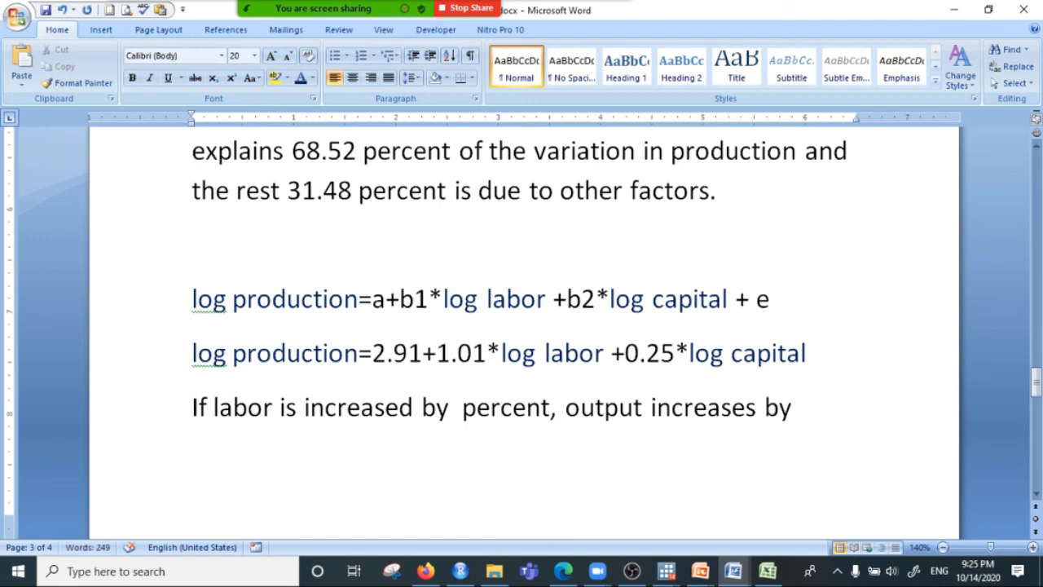
type(" pe")
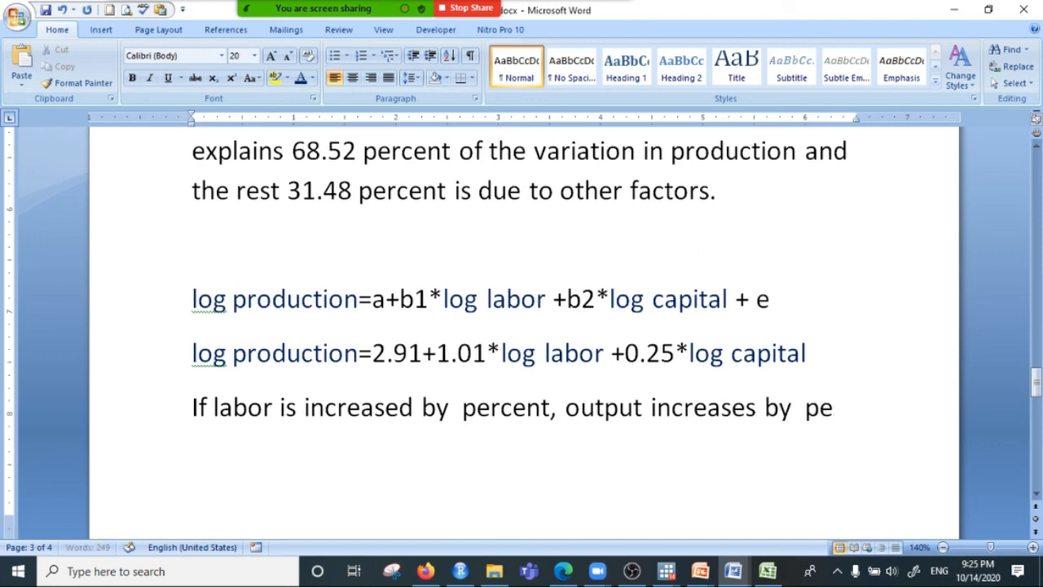
type("rcent.")
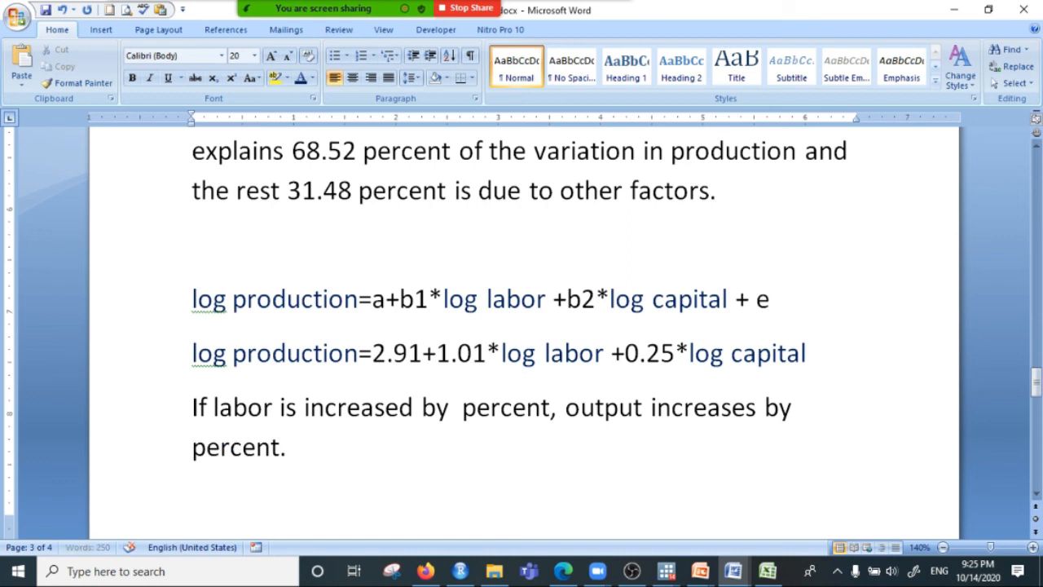
Replace the sentence's final period with ", other things remaining the same.".
key("BackSpace")
key("BackSpace")
type(", other thngs")
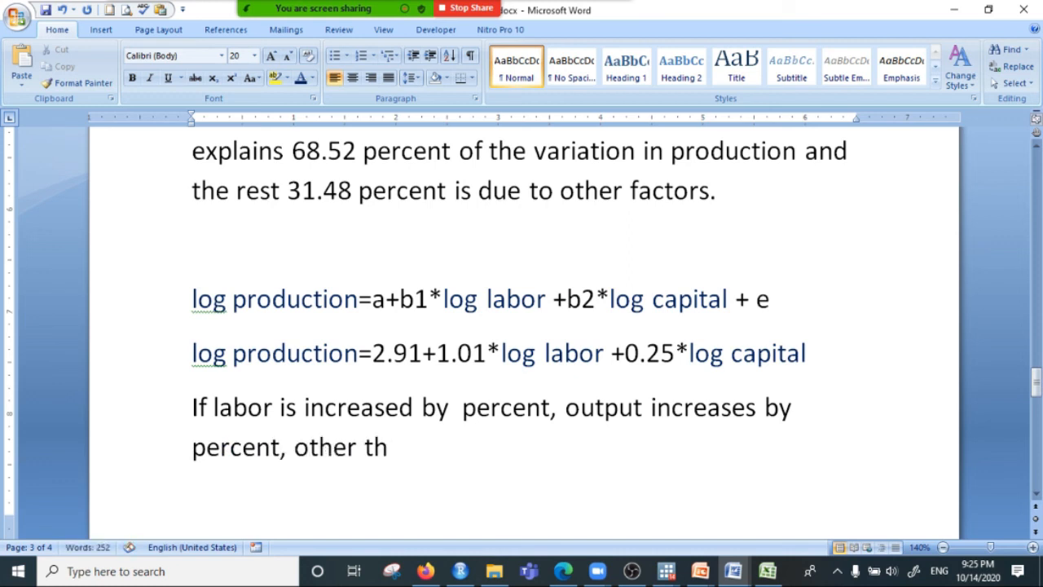
key("BackSpace")
key("BackSpace")
key("BackSpace")
key("BackSpace")
key("BackSpace")
key("BackSpace")
type("ings re")
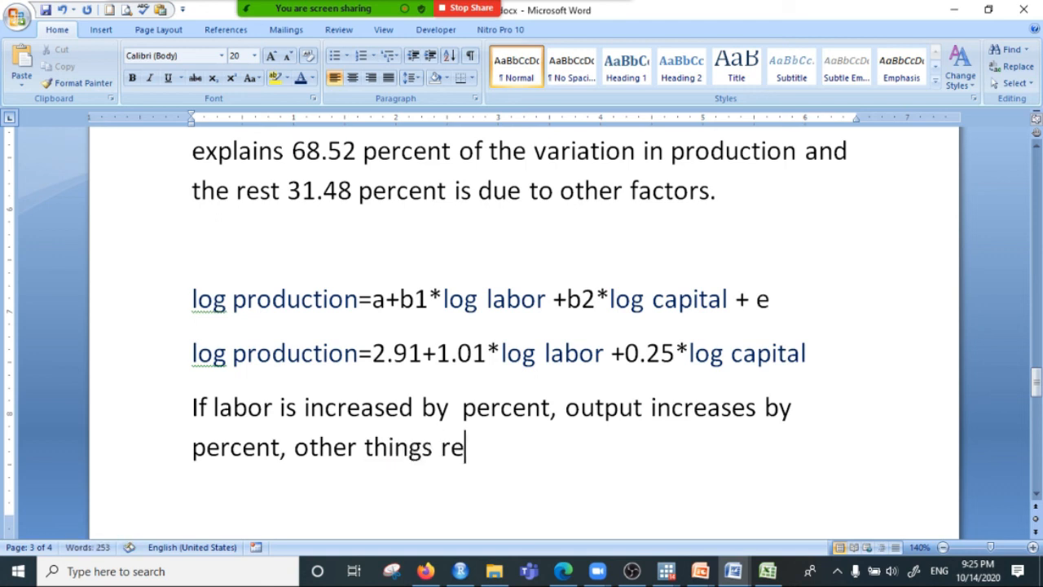
type("maining the ")
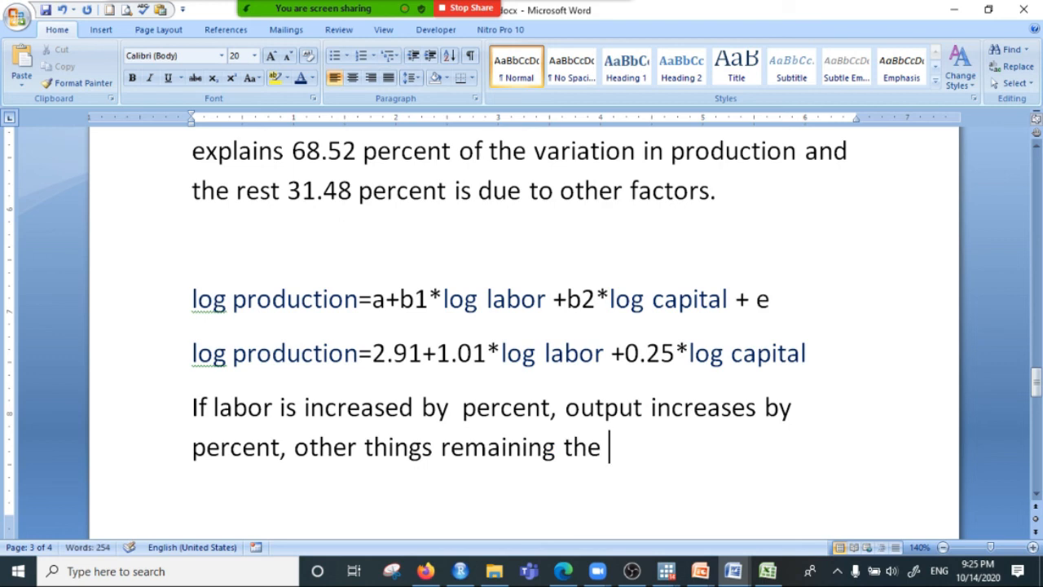
type("same.")
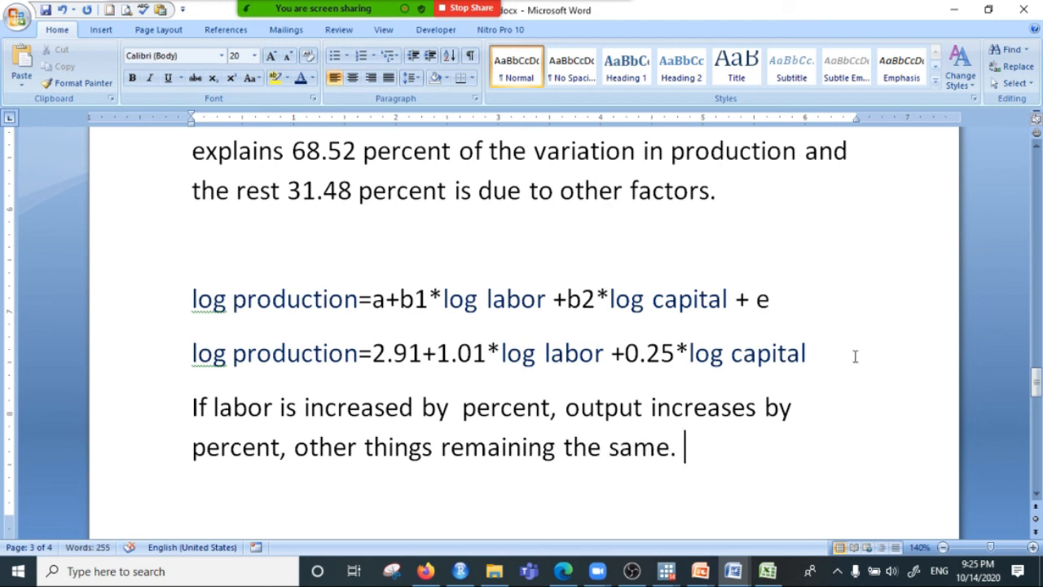
Delete the extra space before the first "percent" in the labor interpretation sentence.
left_click_drag(457, 412, 489, 427)
left_click(454, 412)
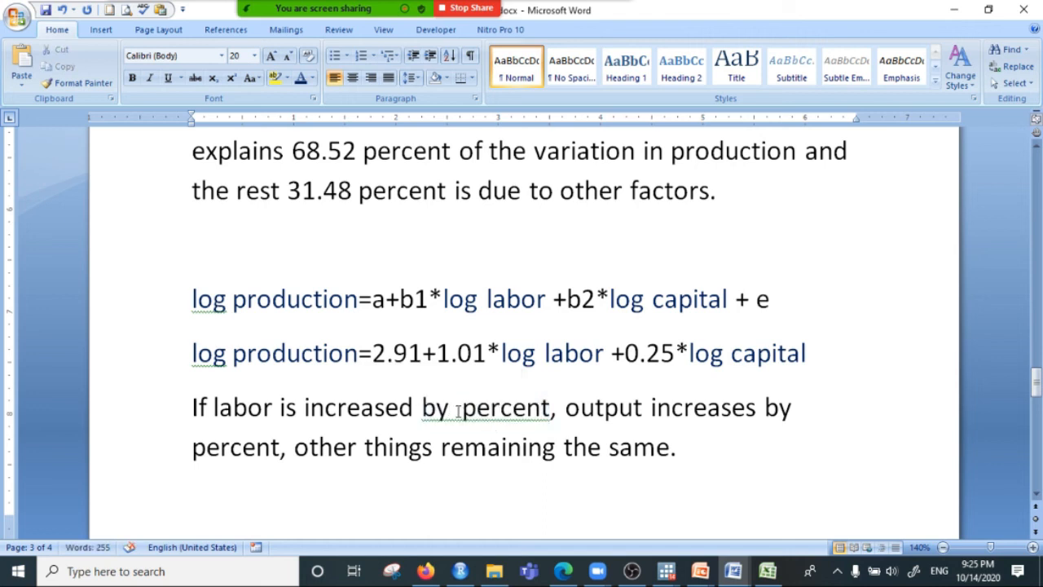
key("Delete")
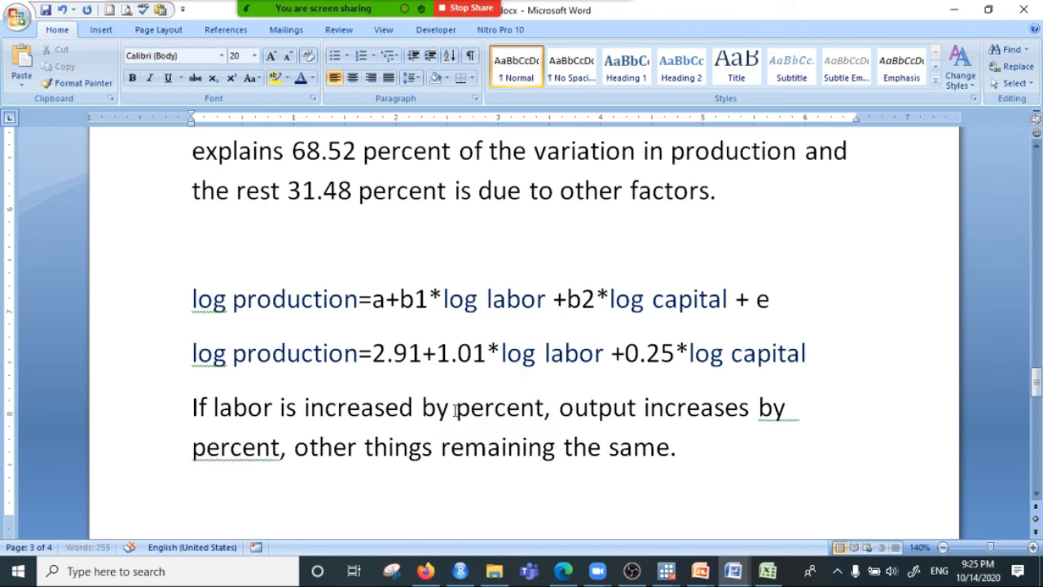